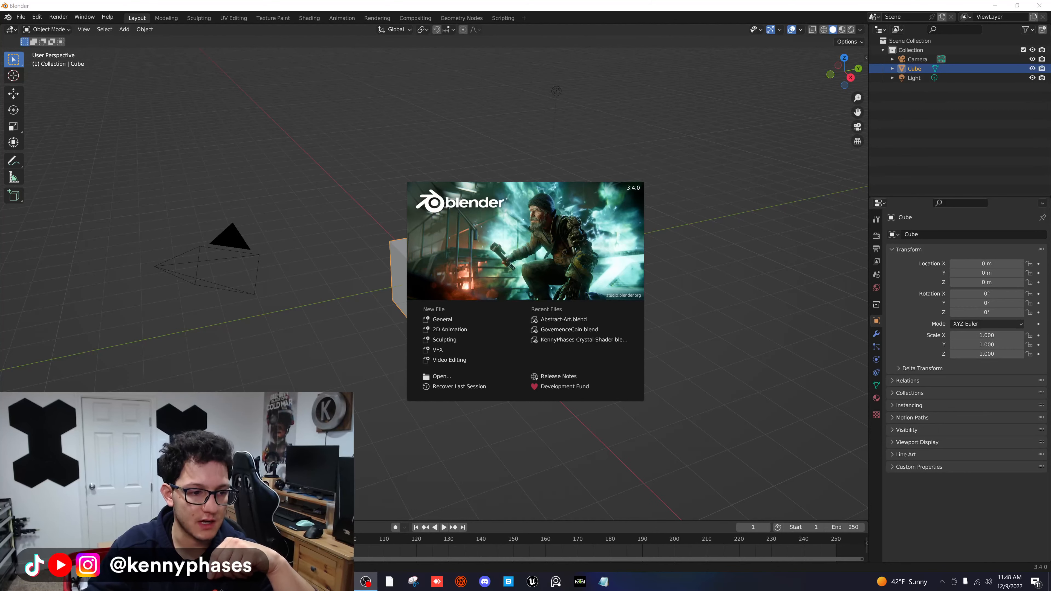
key(super+e)
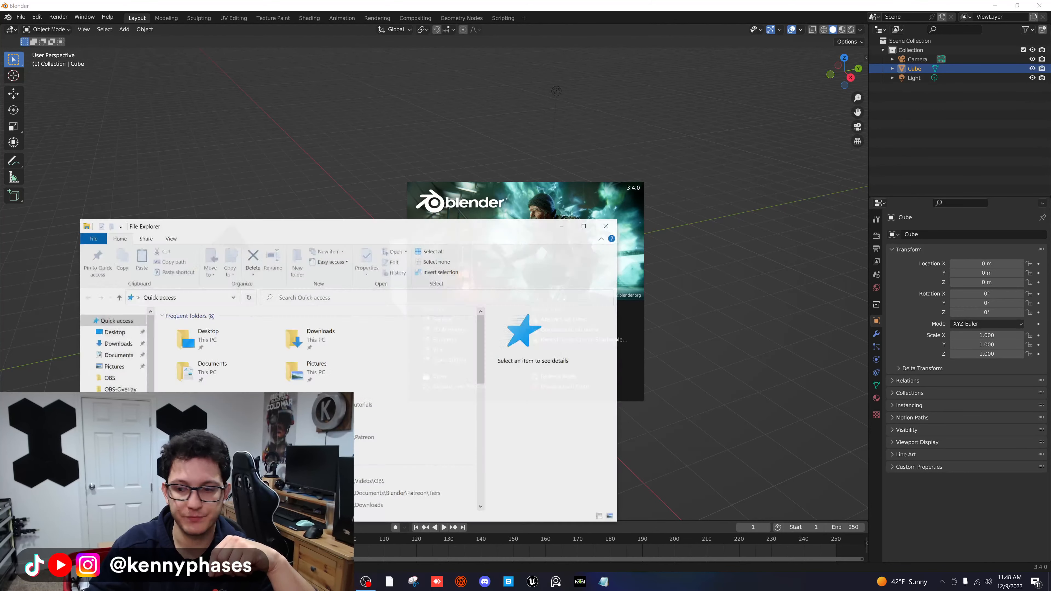
click(120, 389)
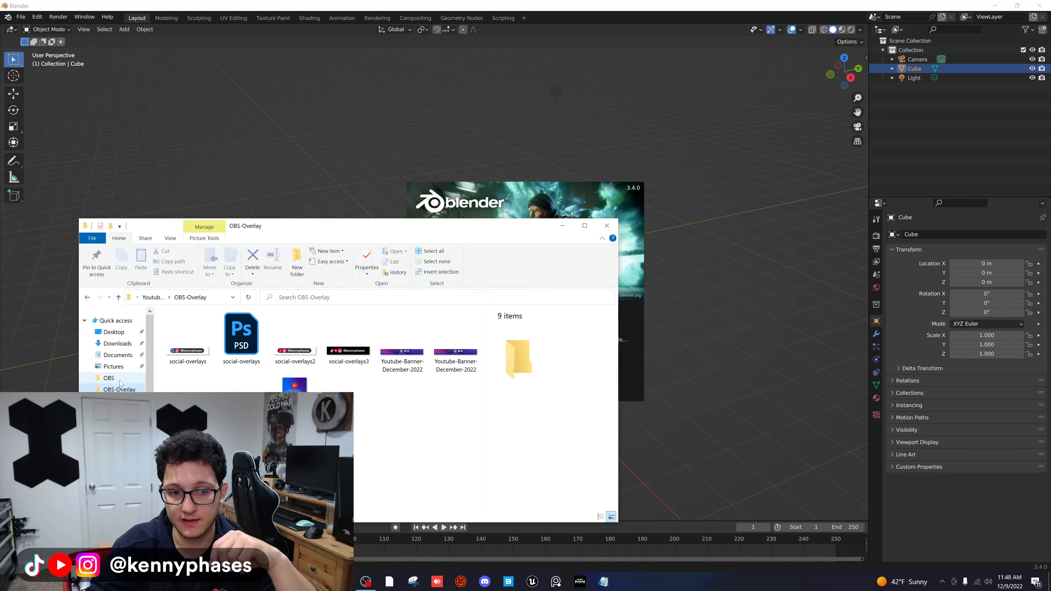
click(109, 378)
click(193, 350)
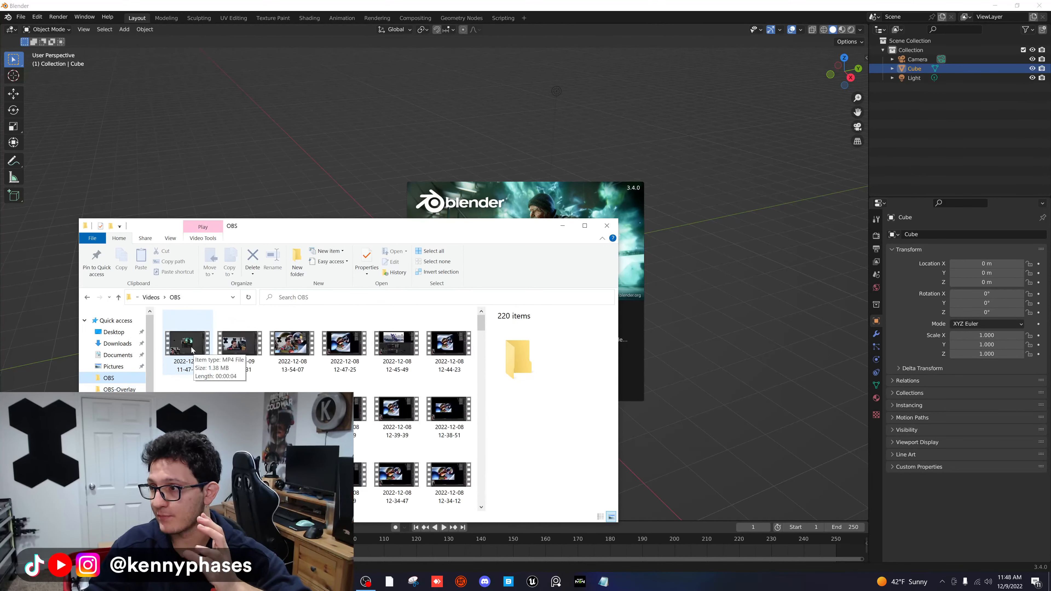
double_click(189, 349)
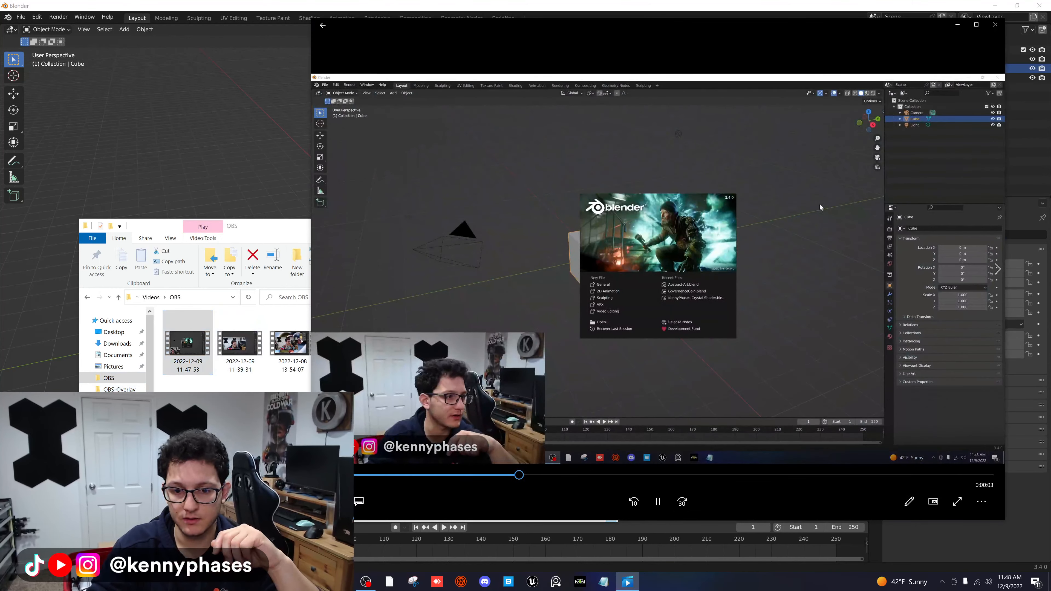
click(996, 25)
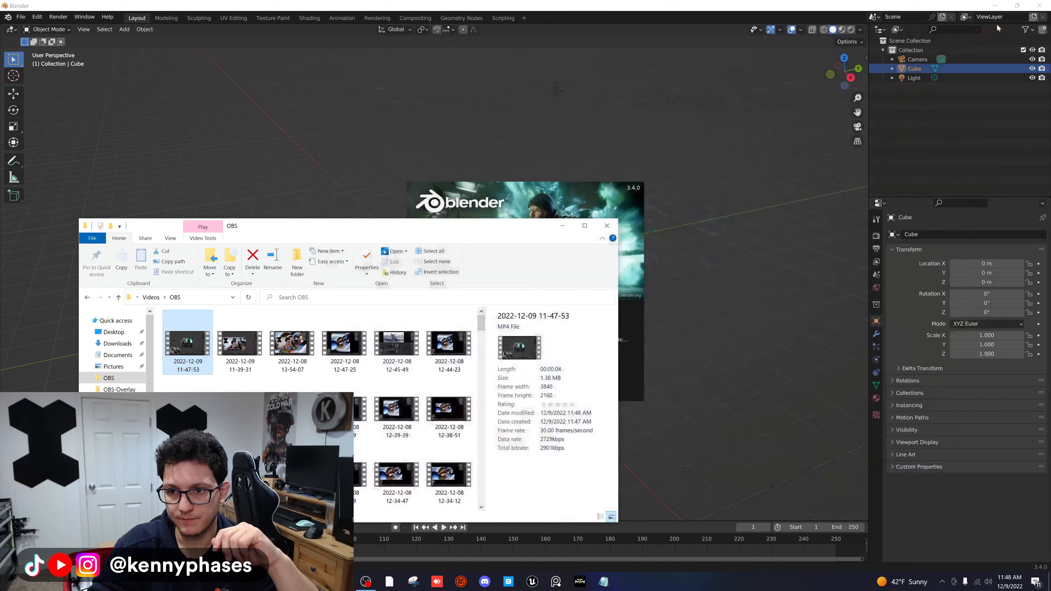
click(605, 226)
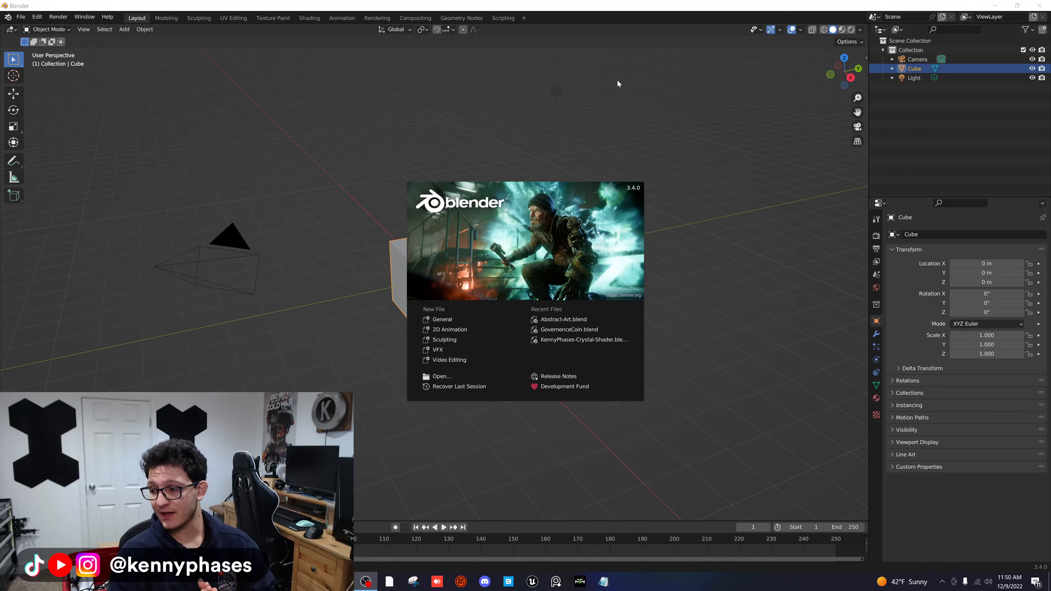
- Save the project on the Desktop as Simulation.blend
click(461, 100)
click(373, 147)
key(ctrl+s)
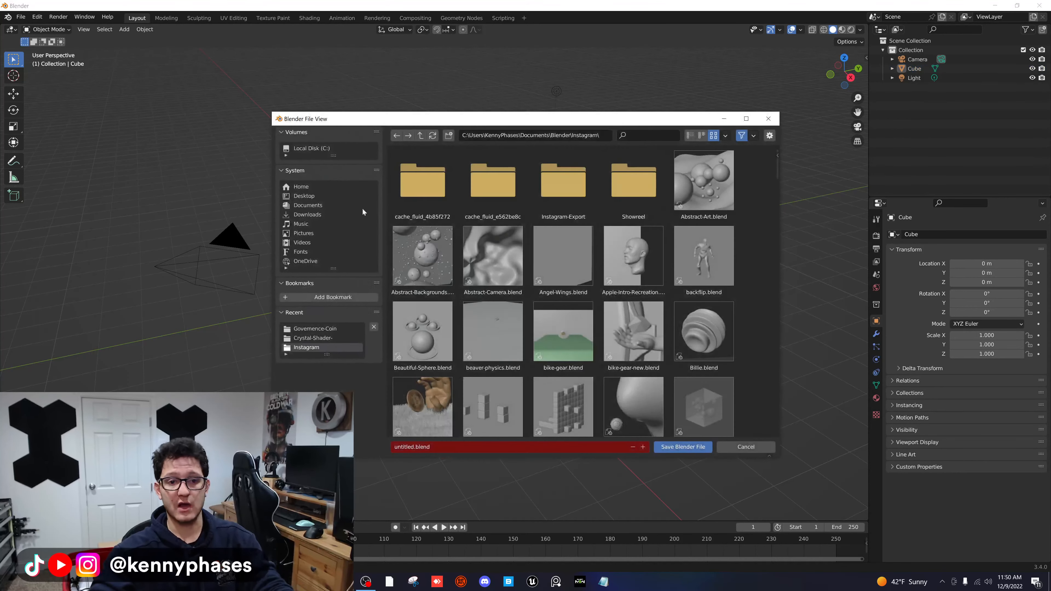
click(322, 203)
click(318, 199)
click(401, 447)
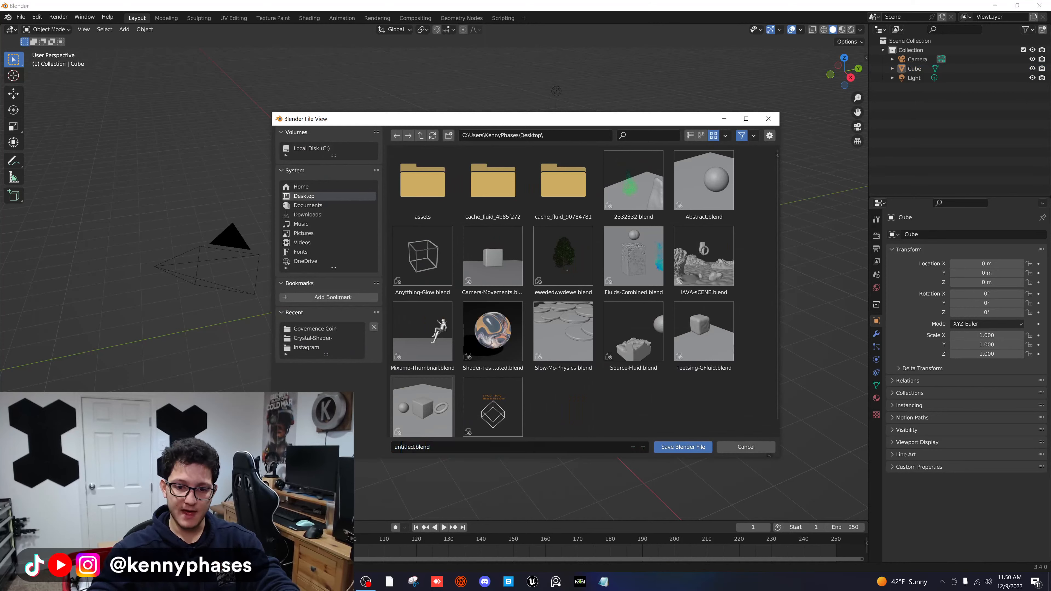
text(Simulati)
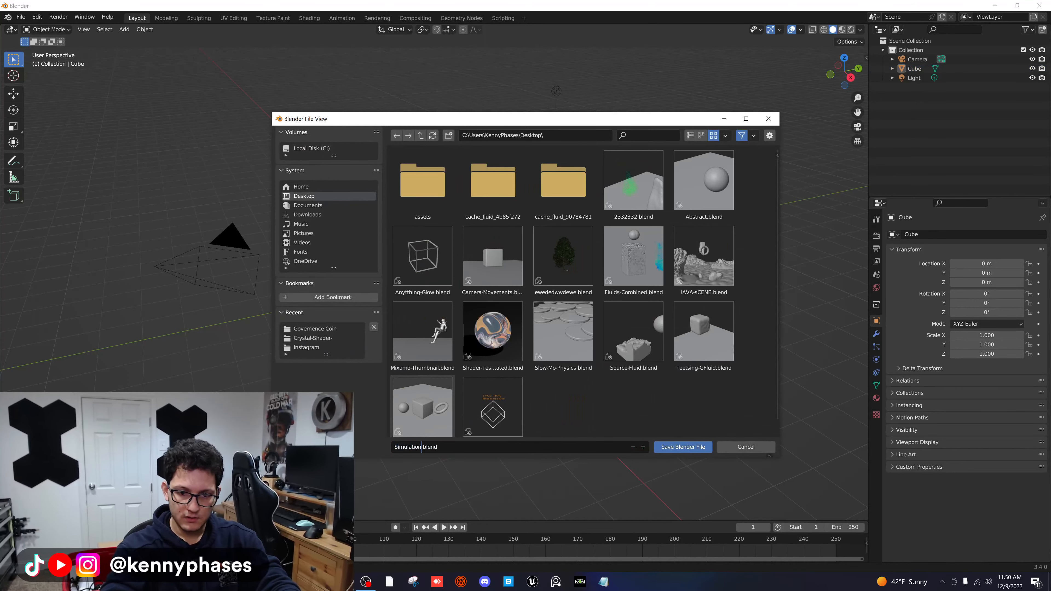
text(on)
key(Return)
click(687, 447)
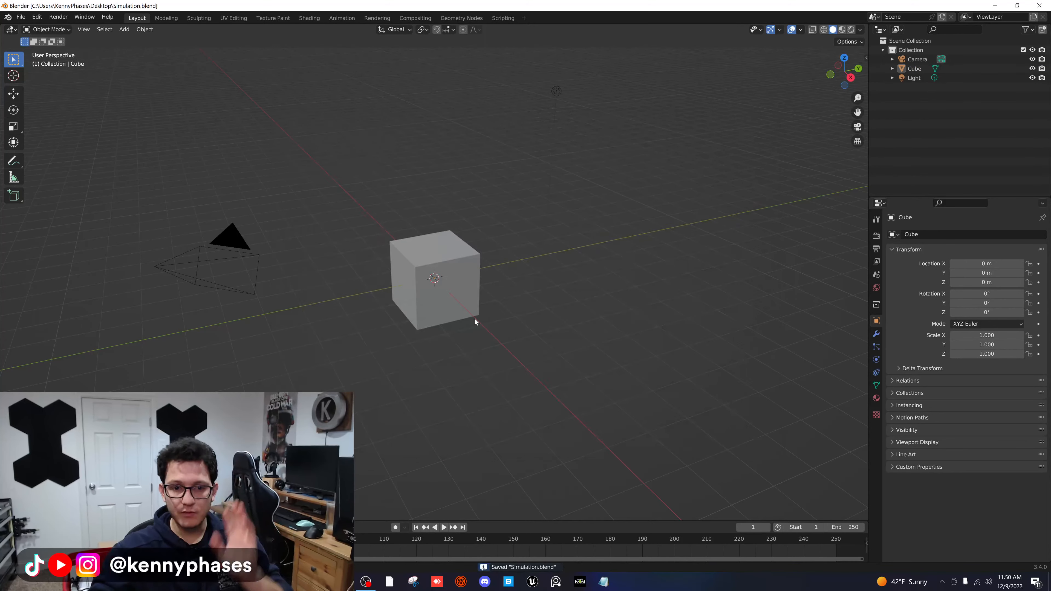
- Delete the light above the cube
click(557, 91)
key(x)
click(557, 94)
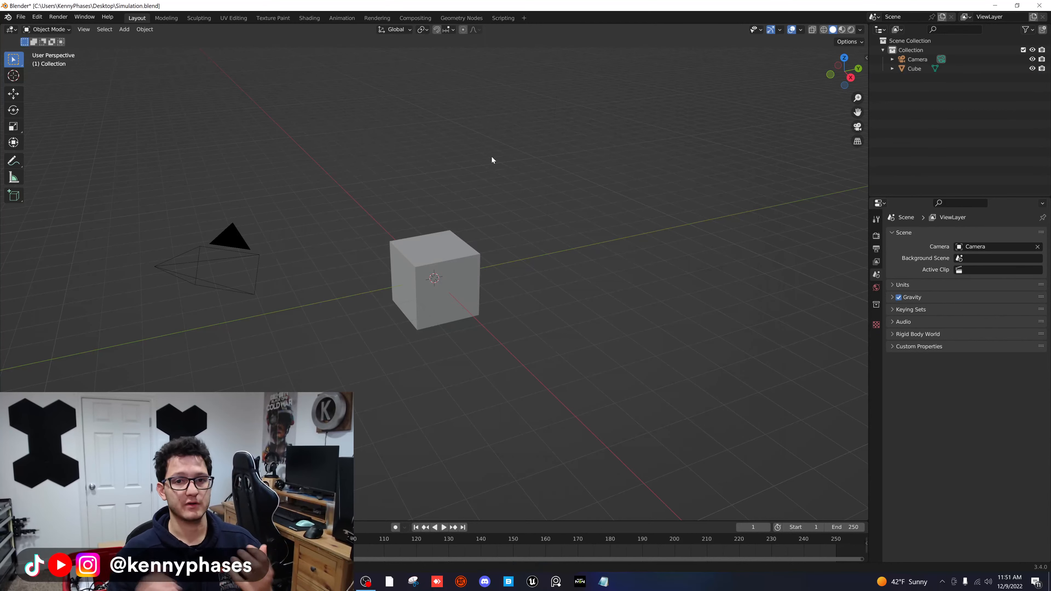
- Add a plane mesh and scale it up about 26 times as a large floor
click(124, 29)
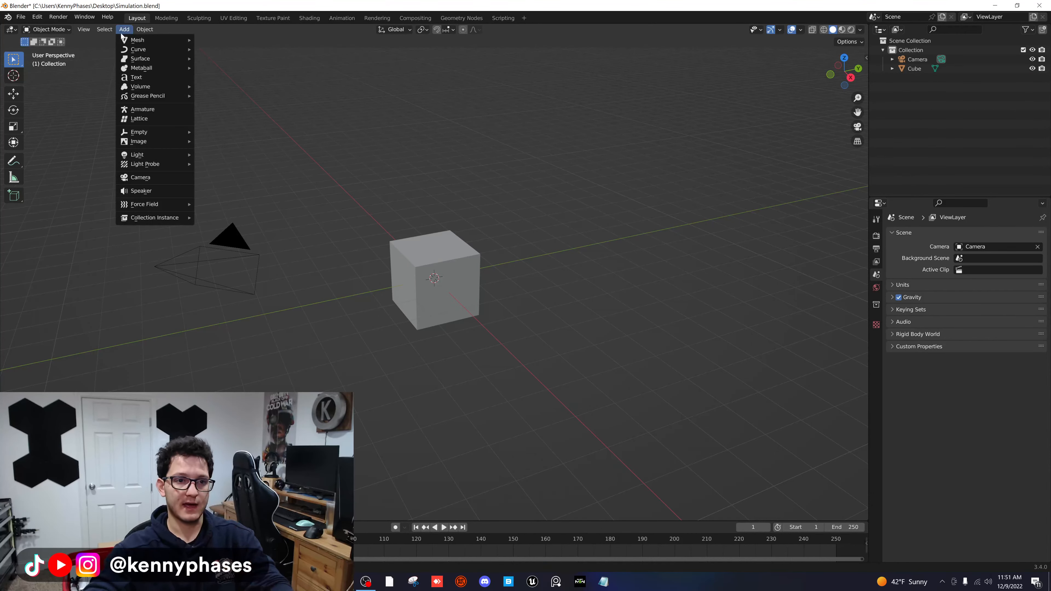
mouse_move(136, 39)
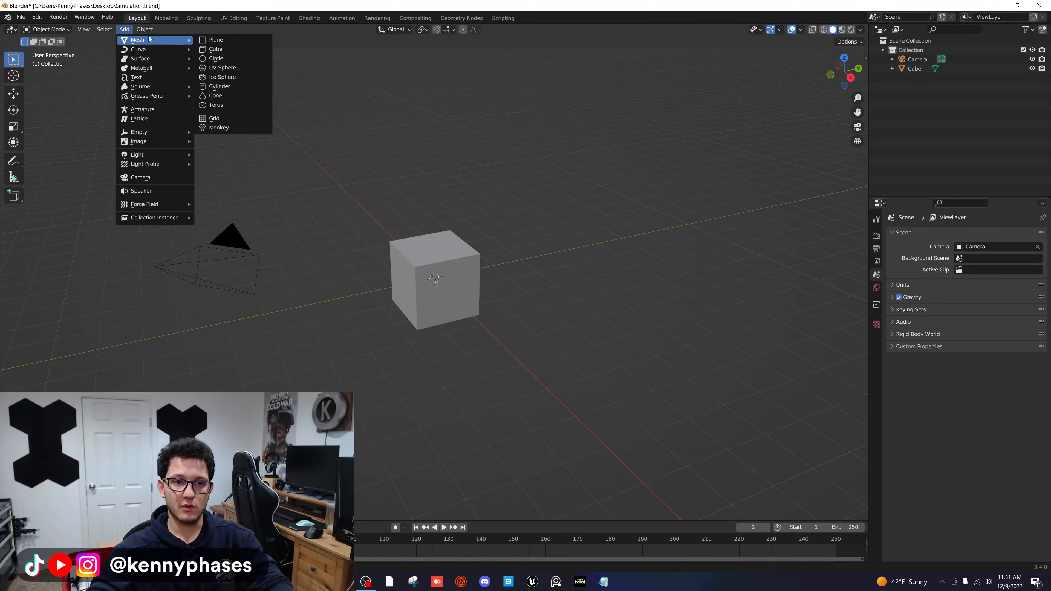
click(216, 40)
scroll(251, 66, down, 3)
key(s)
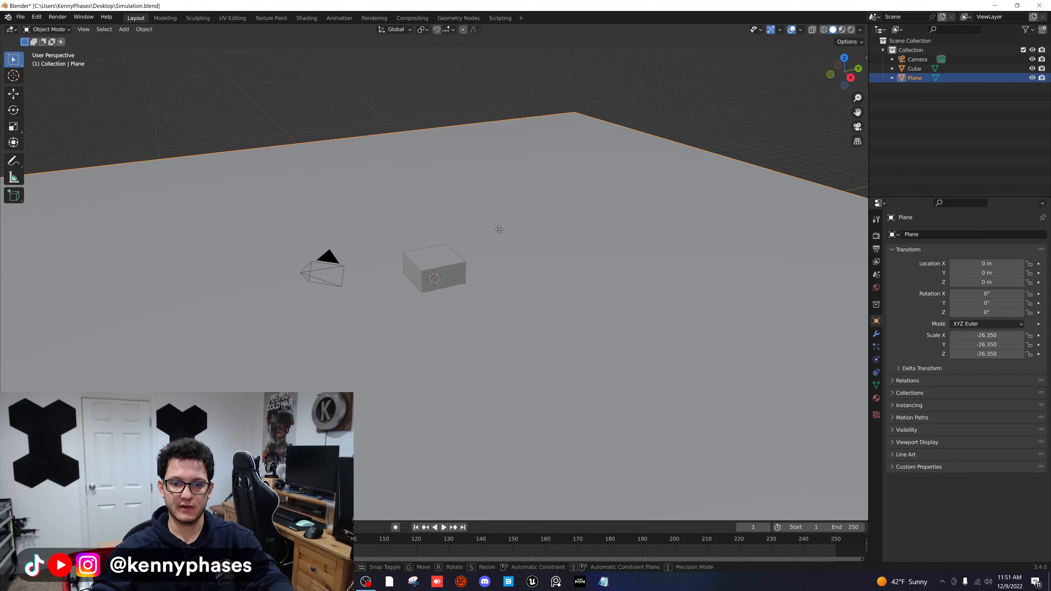
- Lower the plane along the Z axis so it lies beneath the cube
key(g)
key(z)
click(515, 247)
- Light the world with an Environment Texture using driving_school_4k.hdr from the Documents\Blender\HDRIs folder
click(876, 235)
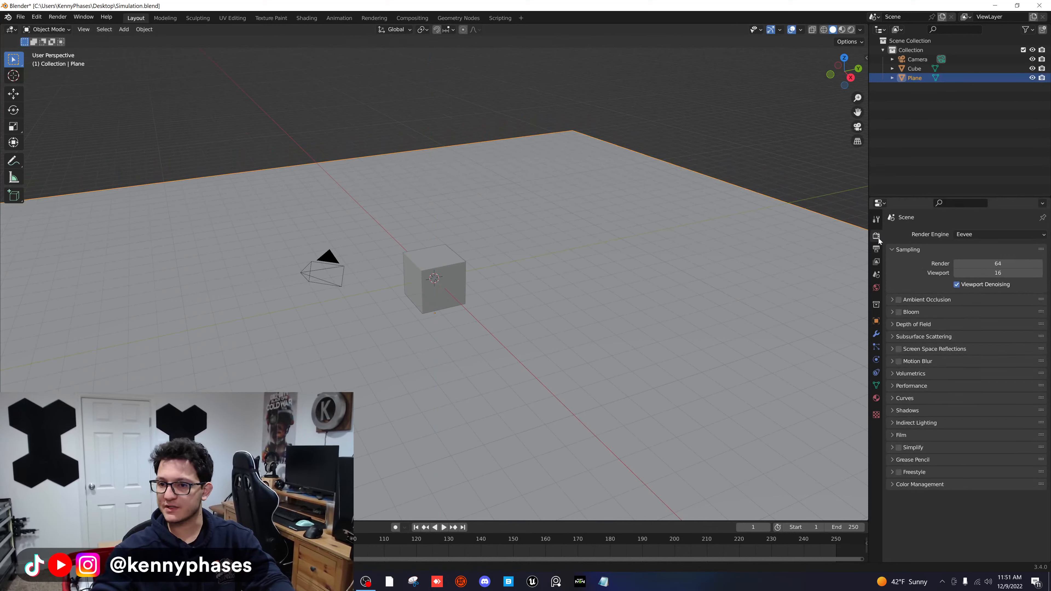
click(877, 287)
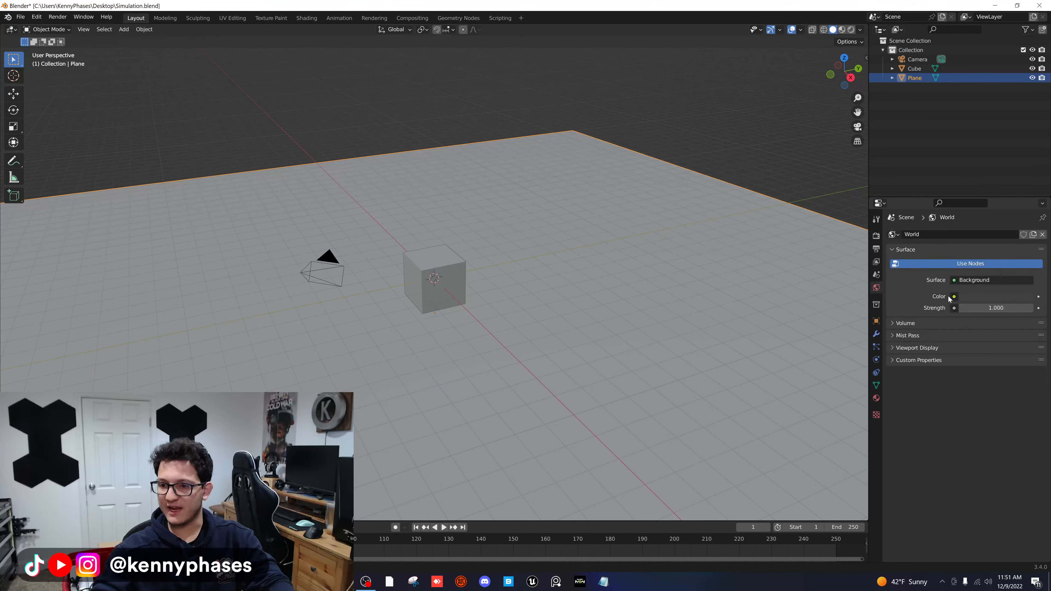
click(954, 296)
click(741, 340)
click(1012, 308)
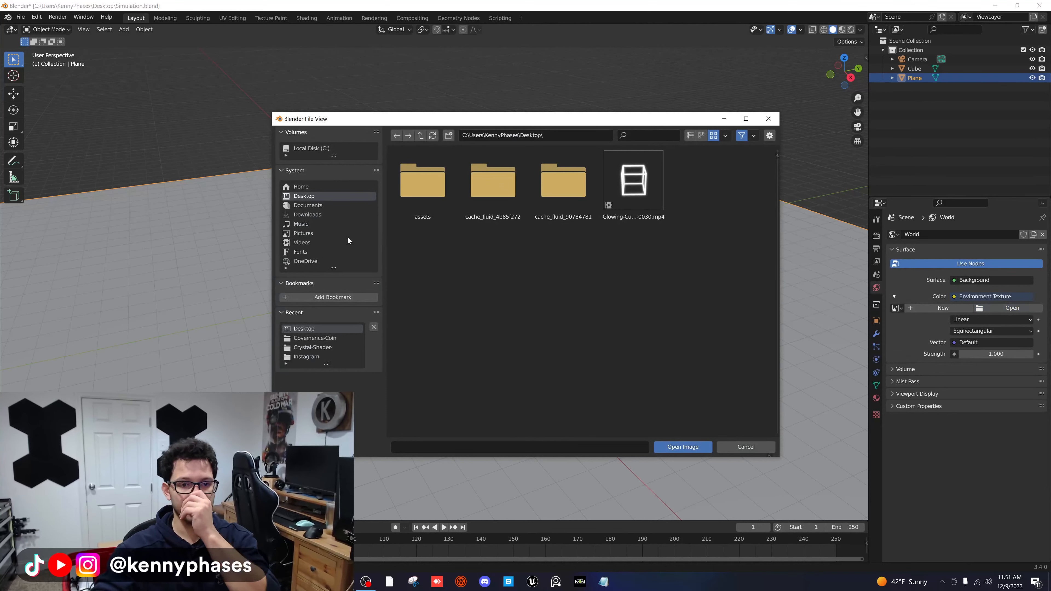
click(321, 206)
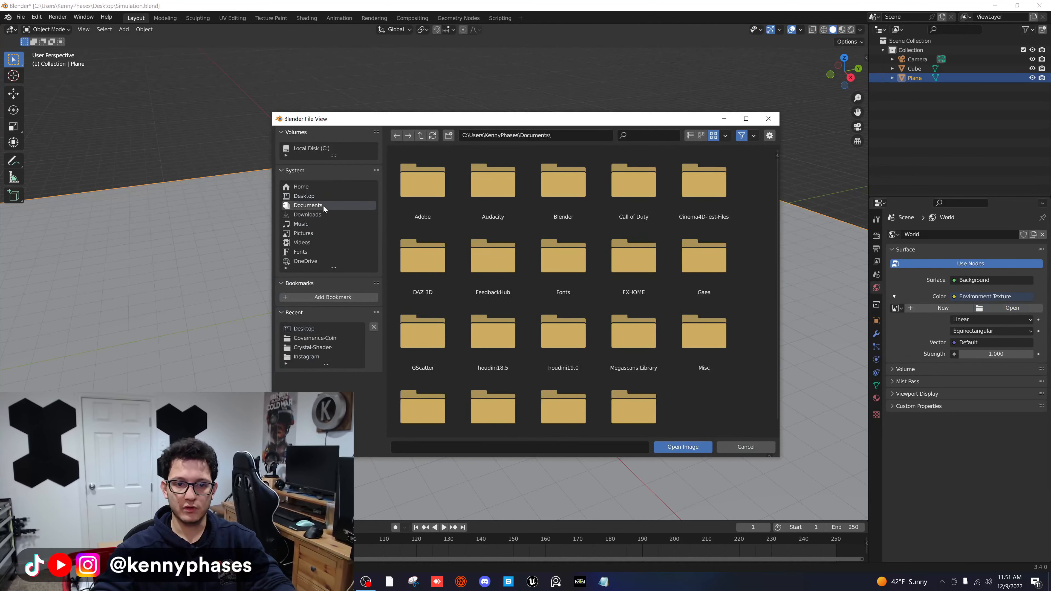
double_click(554, 189)
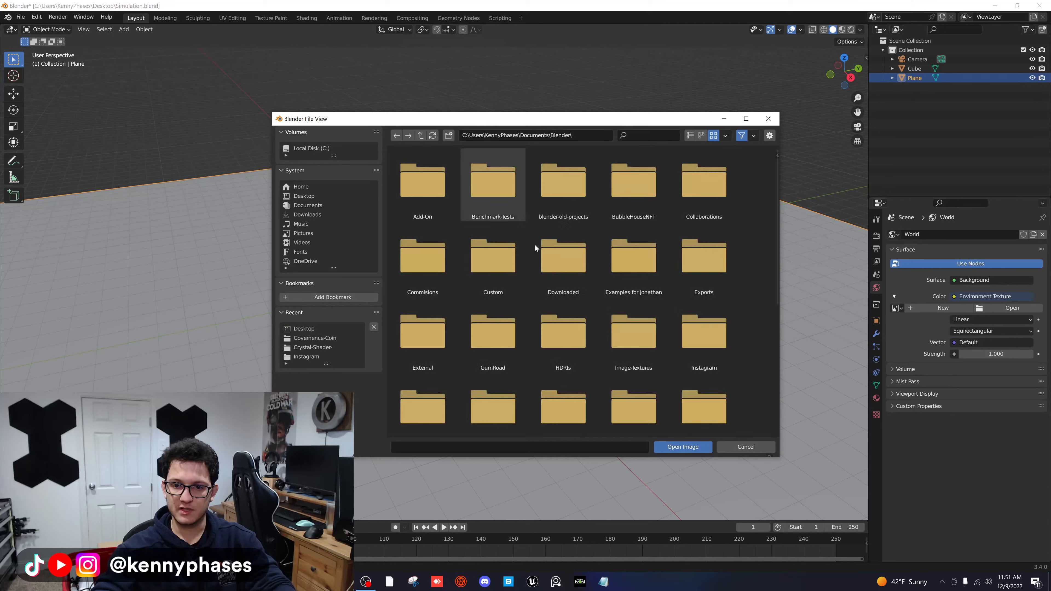
double_click(552, 335)
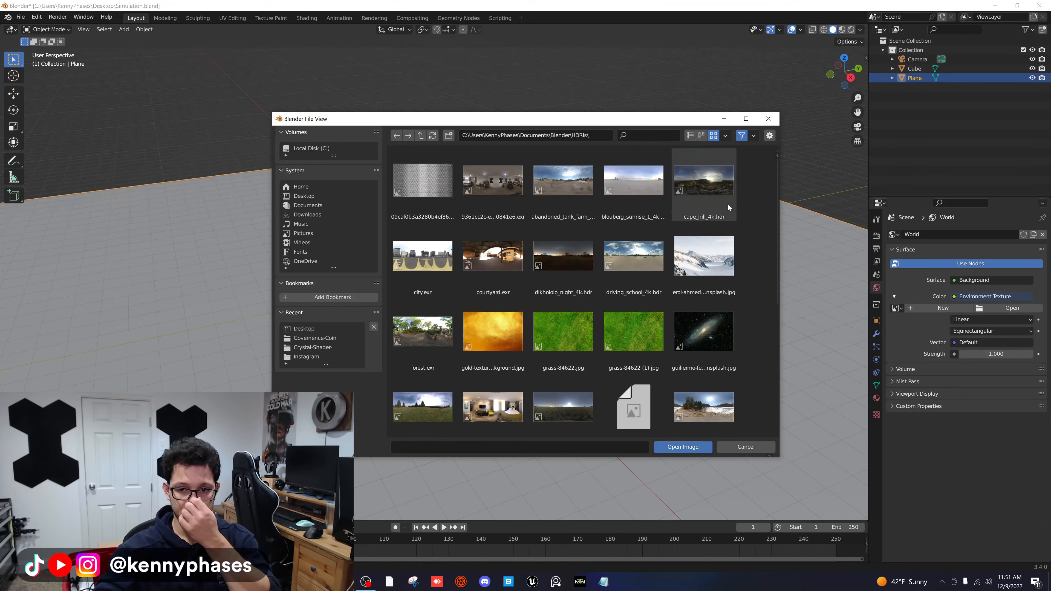
scroll(537, 342, down, 2)
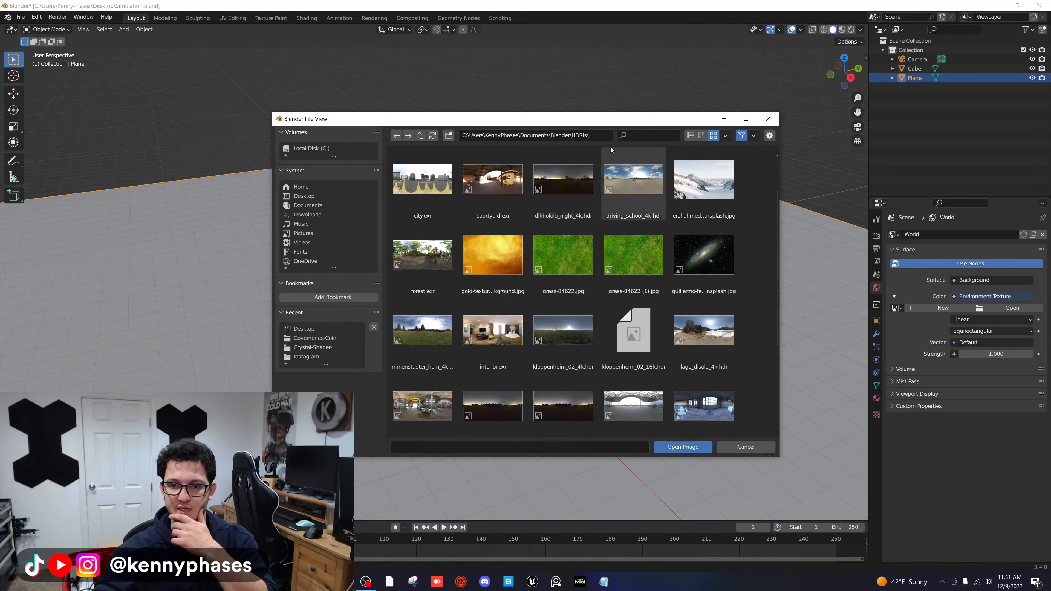
click(637, 192)
double_click(636, 191)
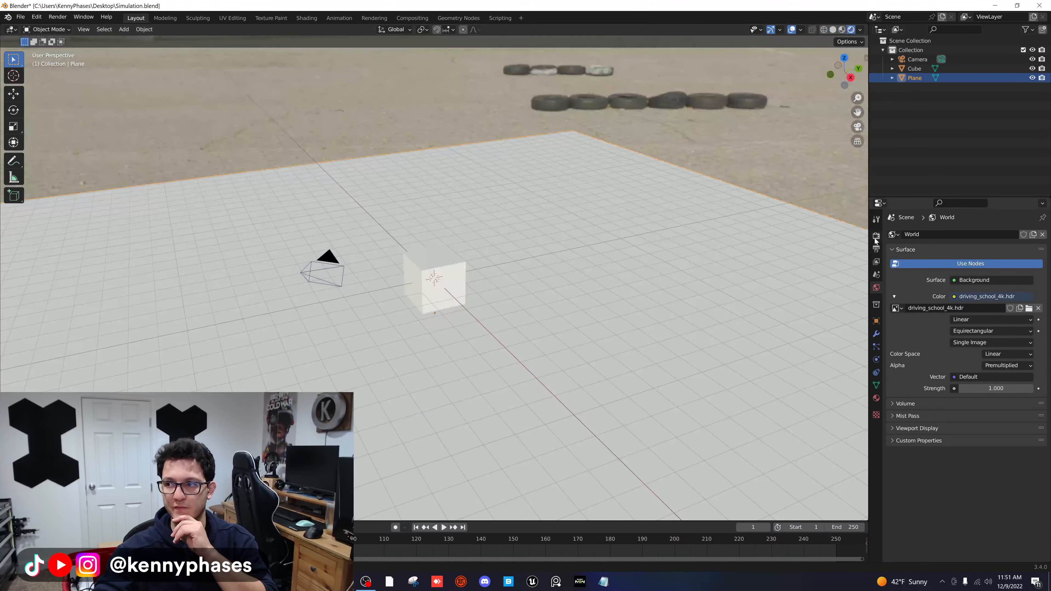
- Set the render engine to Cycles with GPU Compute as the device
click(876, 236)
click(984, 234)
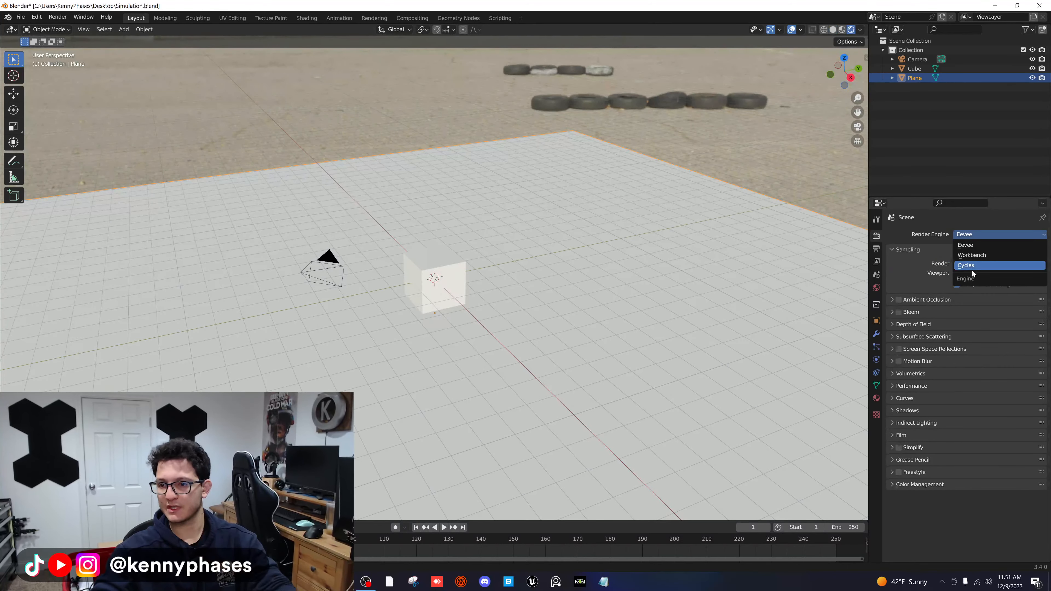
click(968, 261)
click(967, 260)
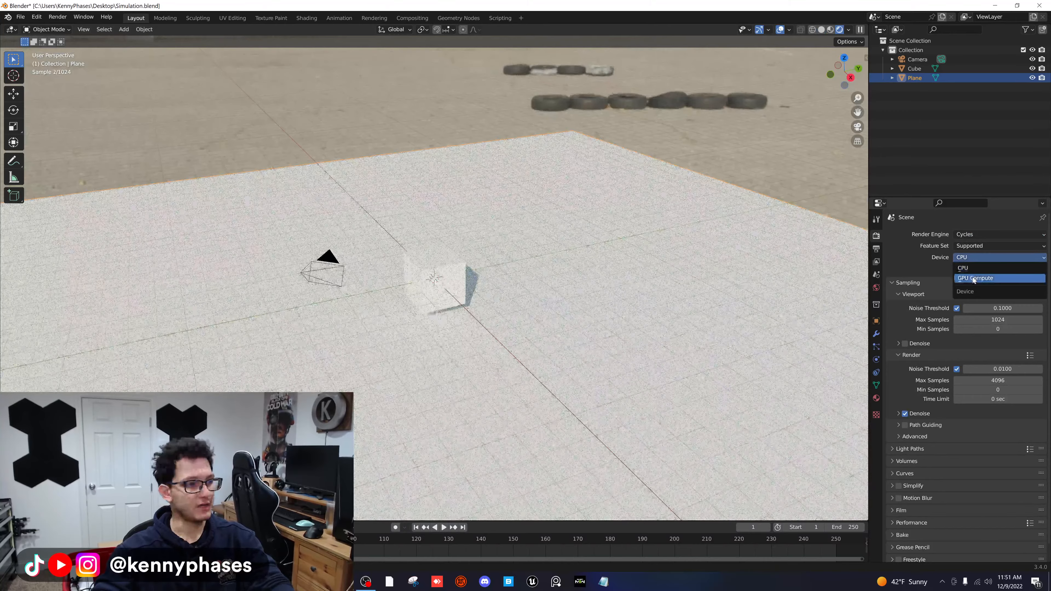
click(972, 276)
- Look through the scene camera and save the file
key(KP_0)
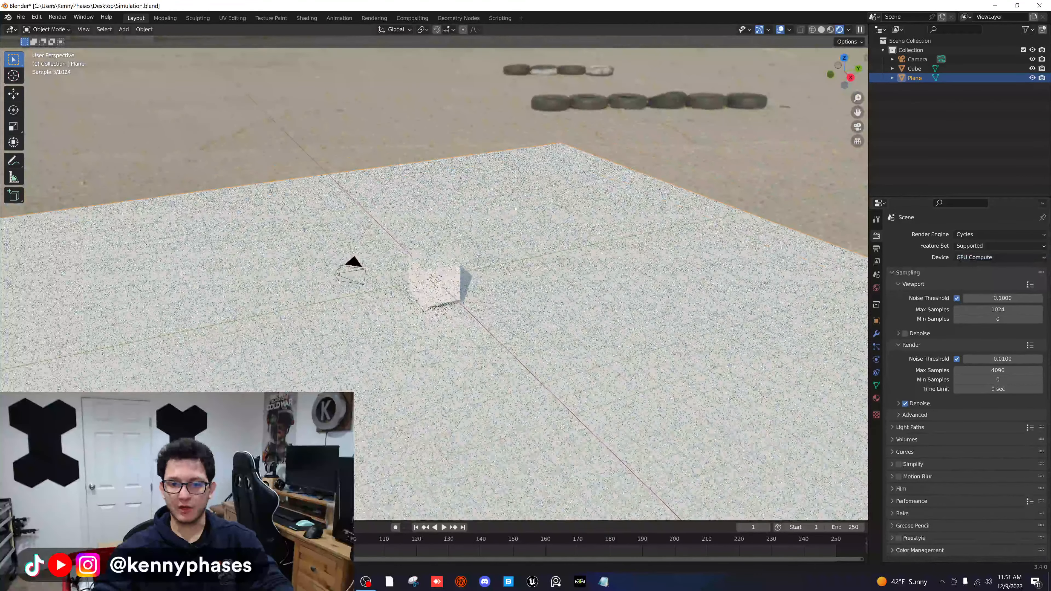
key(ctrl+s)
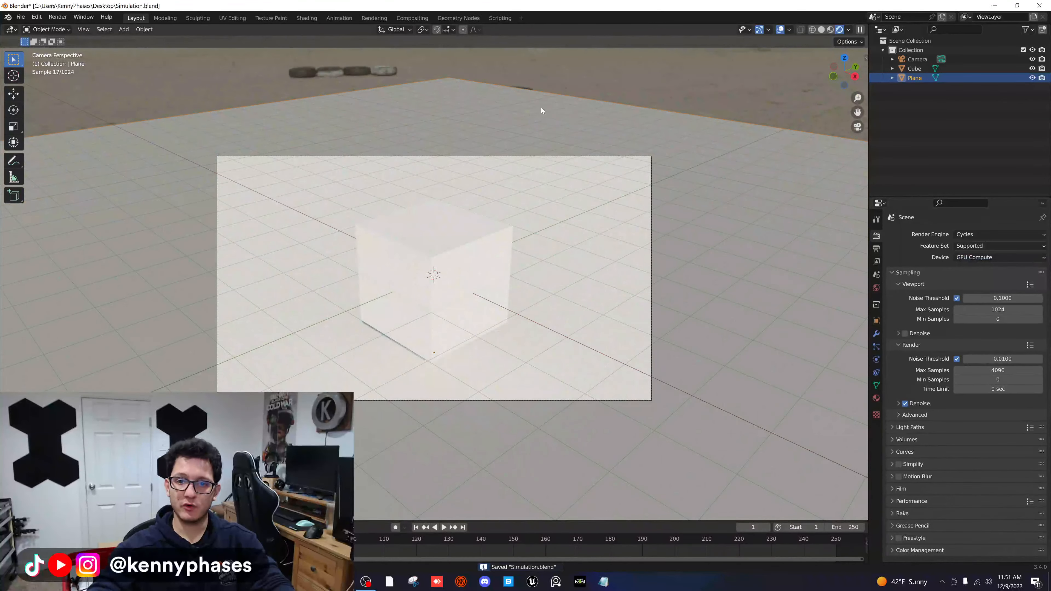
- Give the plane a new material with a black base color
click(877, 398)
click(965, 276)
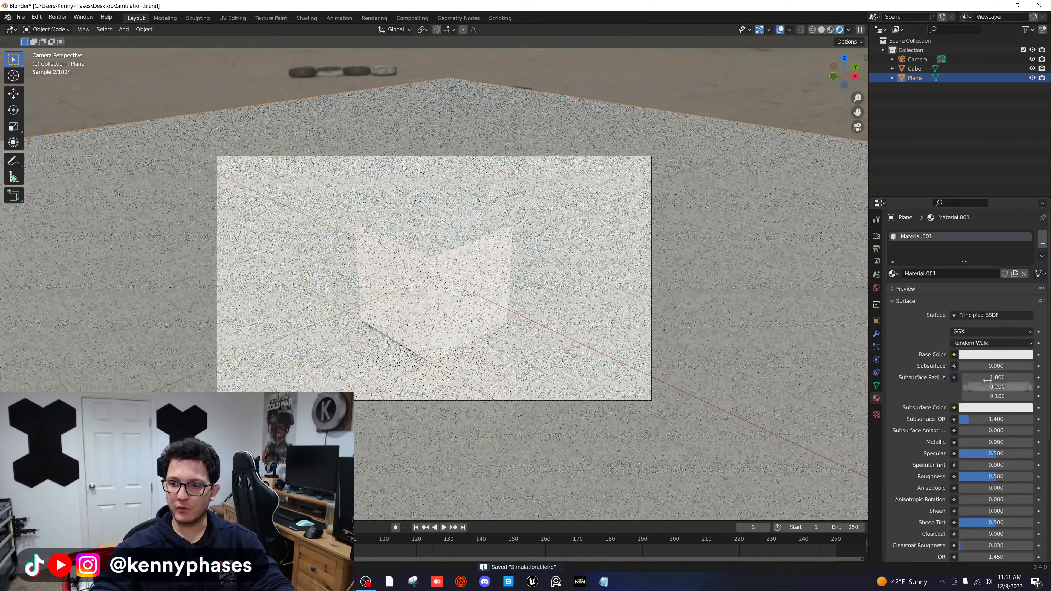
click(996, 354)
drag(1027, 268, 1027, 290)
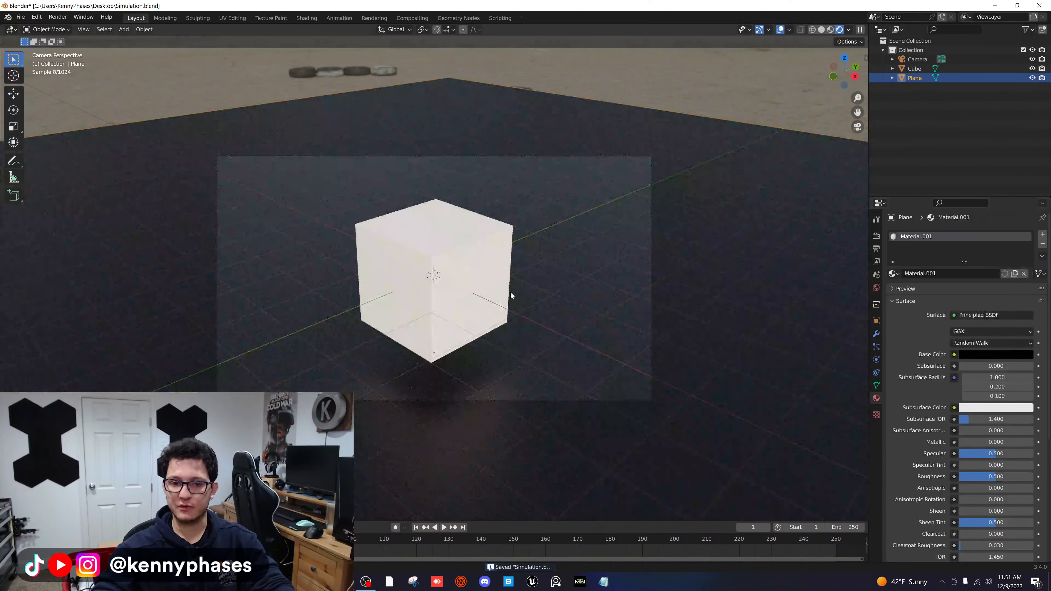
- Delete the cube and save the file
click(429, 222)
key(Delete)
key(ctrl+s)
click(121, 30)
- Set the camera's location to X 7 m, Y -7 m, Z 5 m and its Z rotation to 45°
click(910, 59)
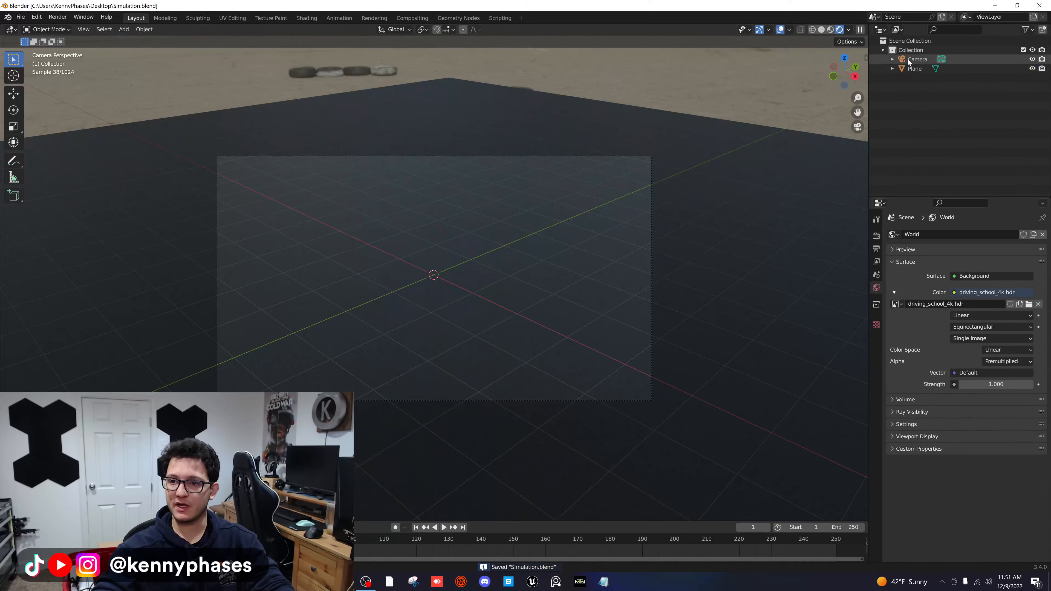
key(n)
click(801, 77)
text(7)
key(Tab)
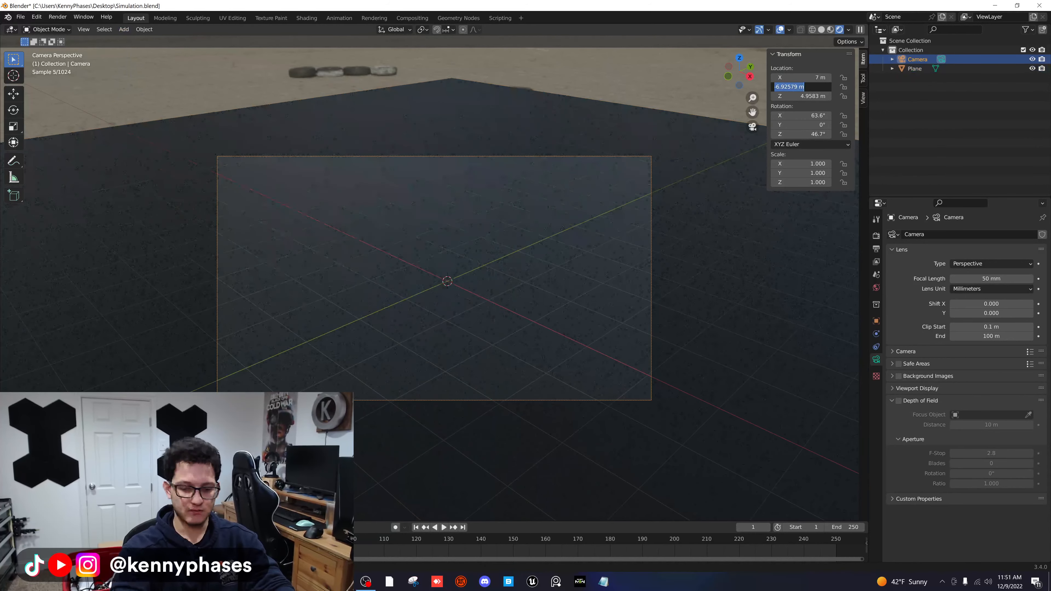
text(-7)
key(Tab)
text(5)
key(Tab)
key(Tab)
key(Tab)
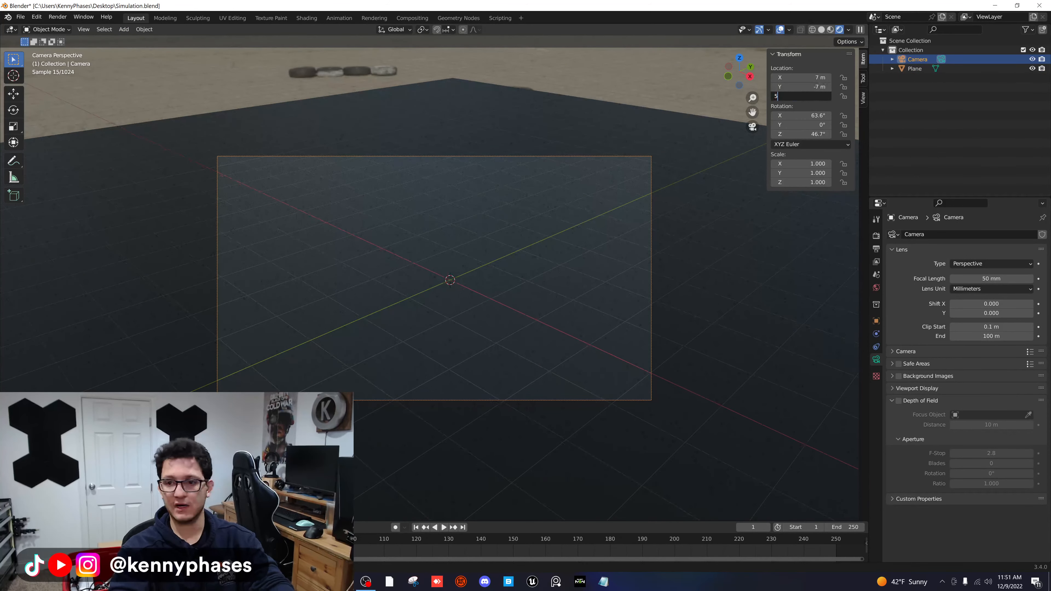
key(Return)
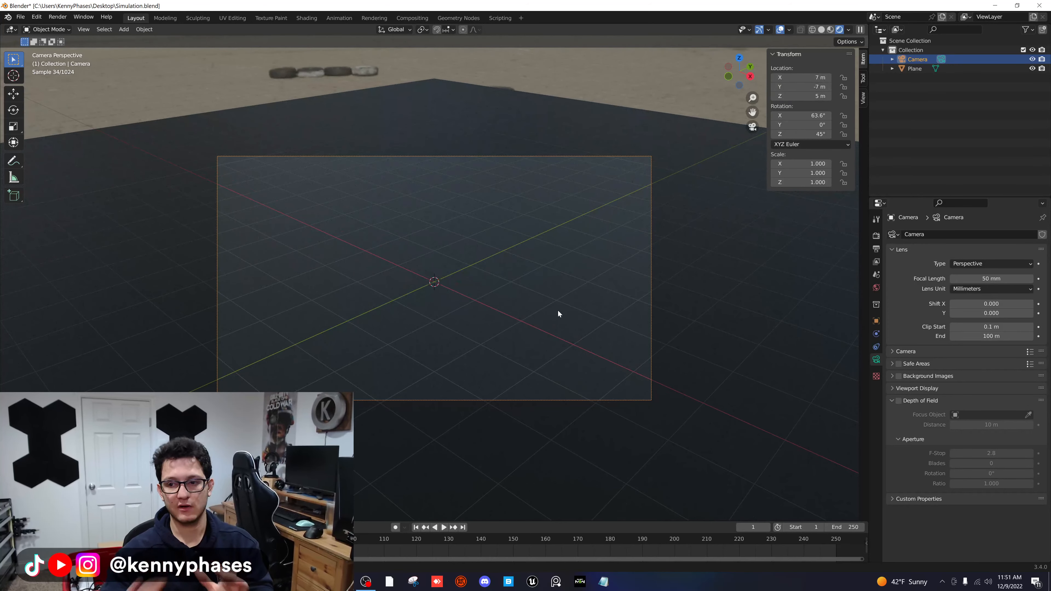
- Change the camera type to Orthographic and set the output resolution to 1080 × 1920 px
click(978, 264)
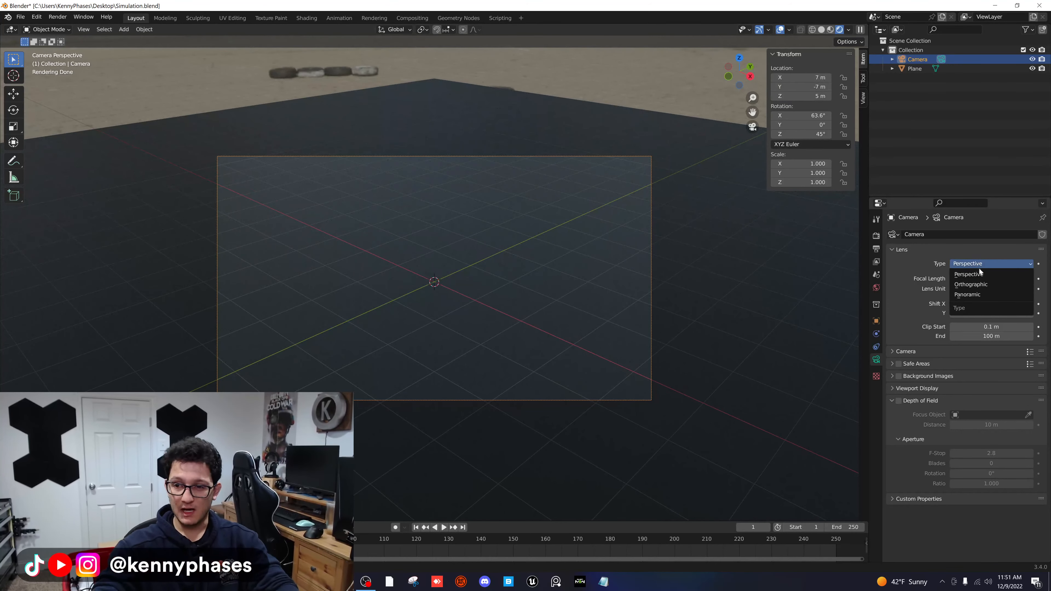
click(985, 285)
click(876, 249)
click(985, 247)
text(1080)
key(Tab)
text(192)
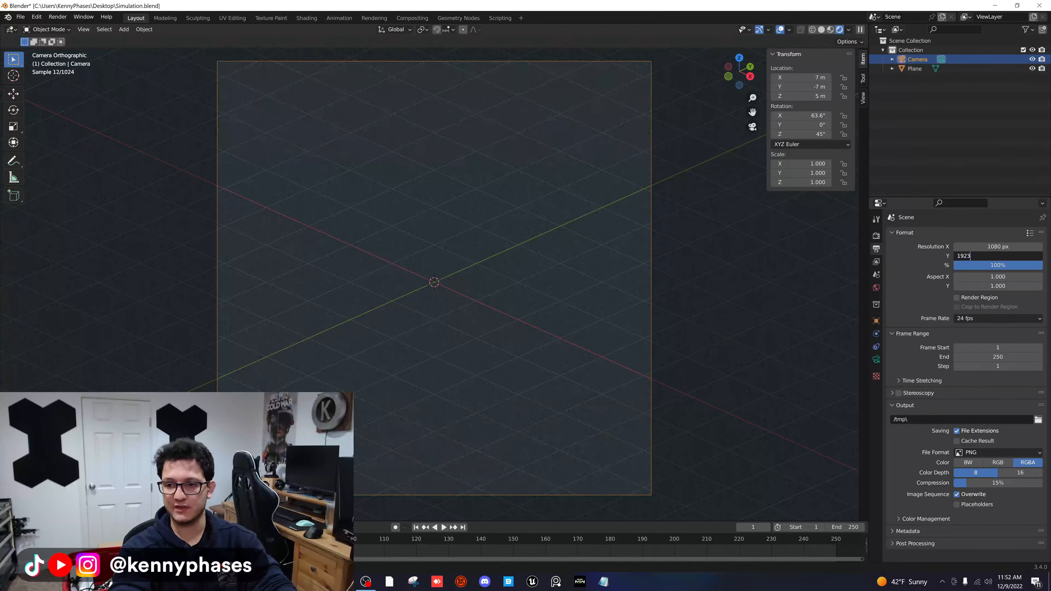
text(3)
key(BackSpace)
text(0)
key(Return)
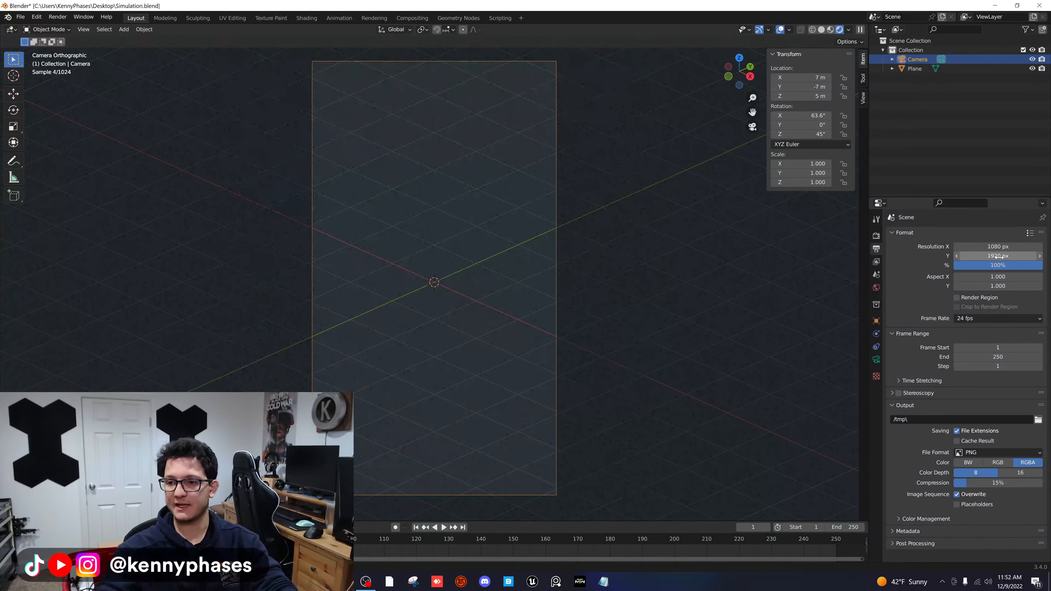
- Set the render maximum samples to 300 and save the file
click(876, 236)
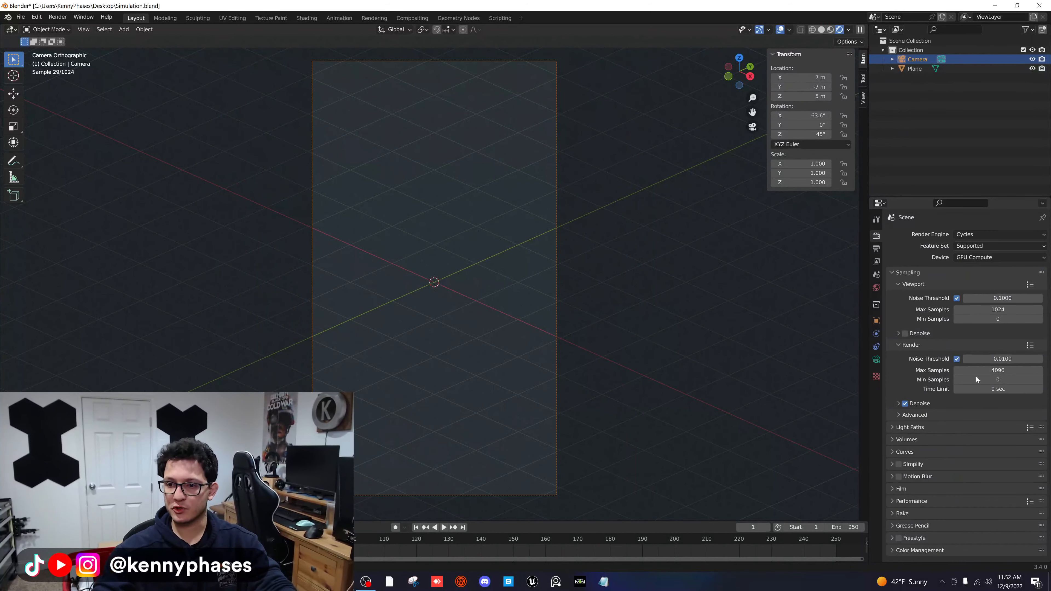
click(997, 370)
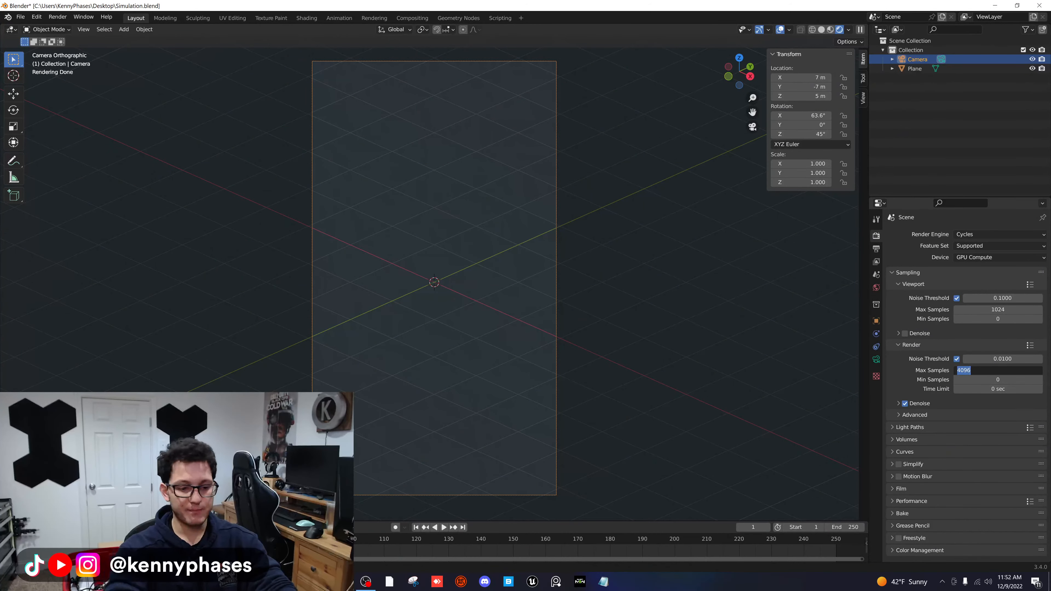
text(300)
key(Return)
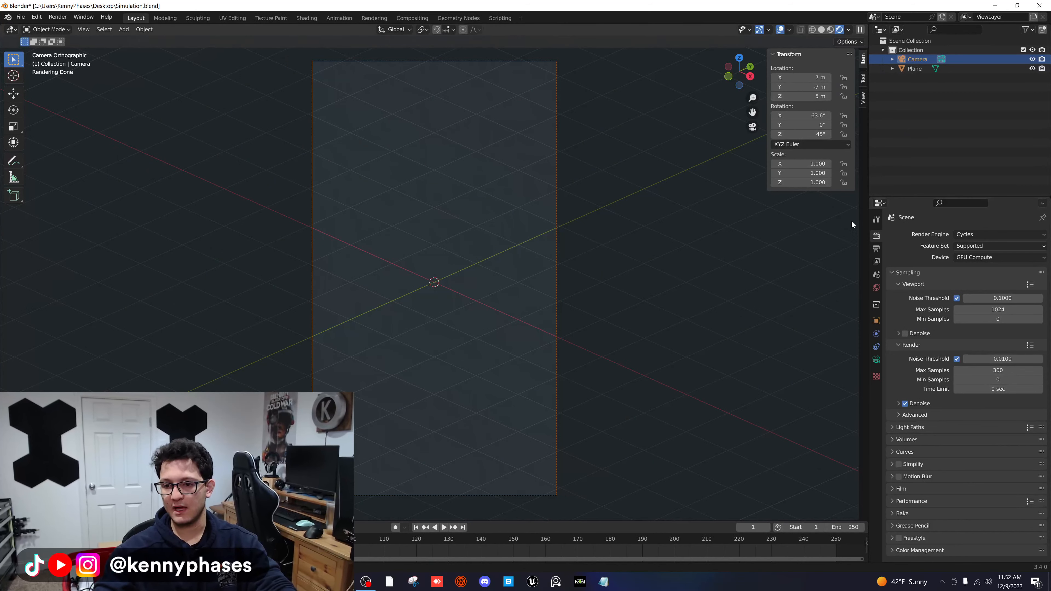
key(ctrl+s)
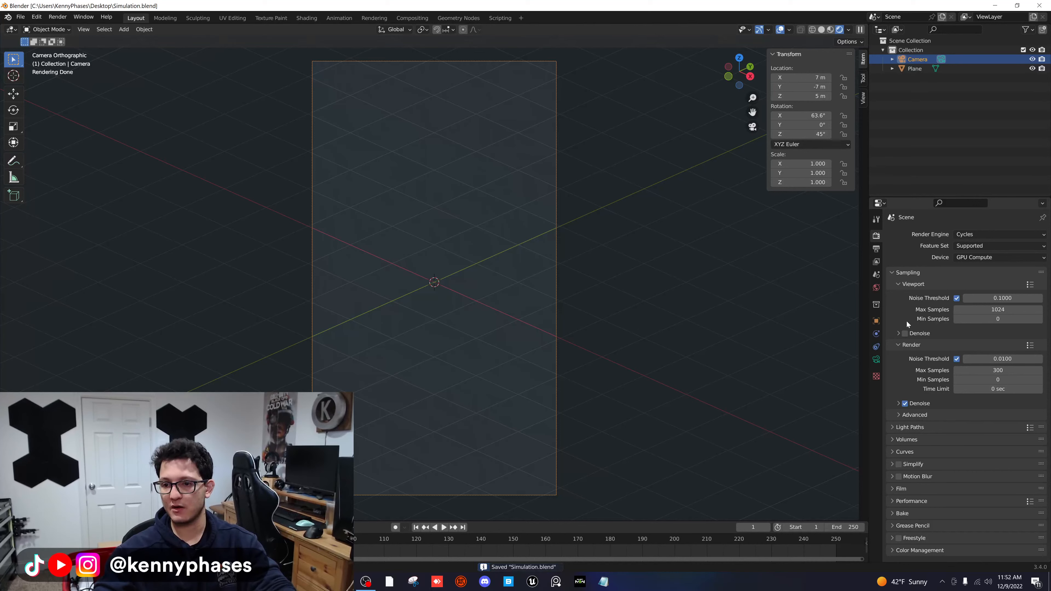
- Add a cylinder mesh to the scene and switch the viewport to solid shading with the cylinder framed
click(127, 33)
click(123, 29)
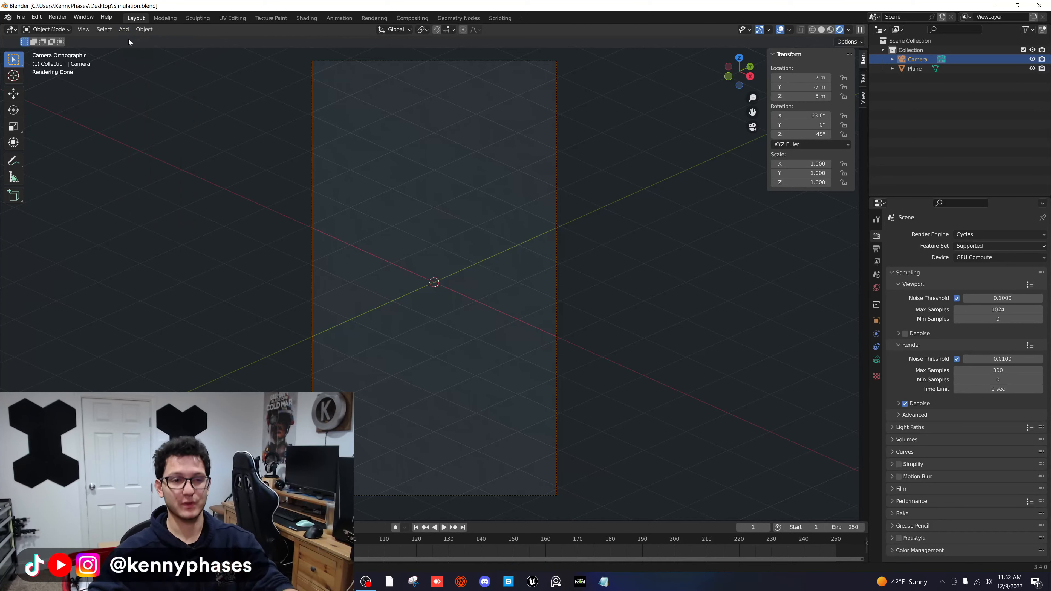
click(128, 32)
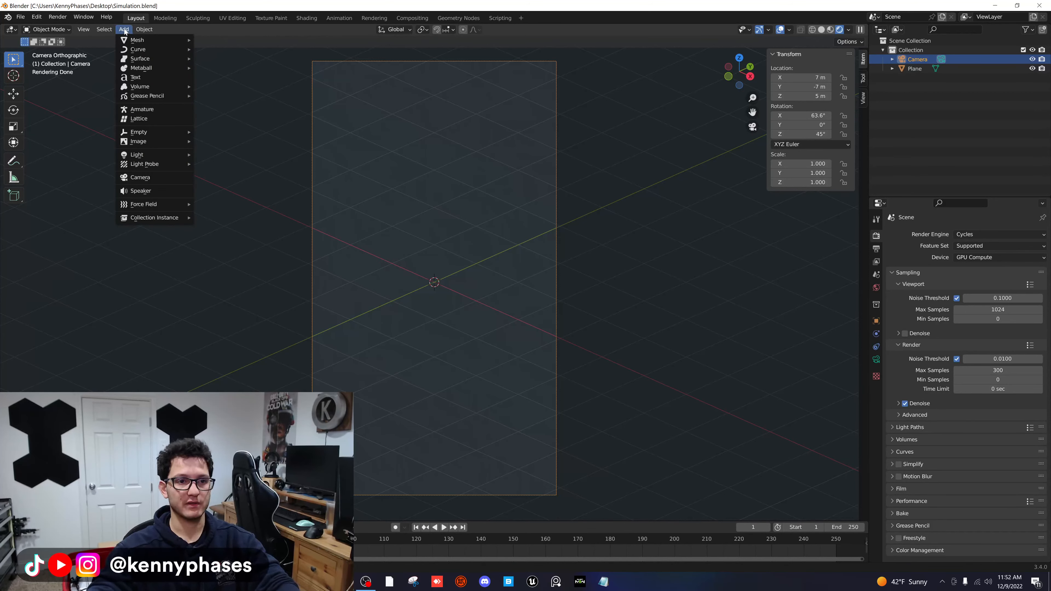
mouse_move(141, 40)
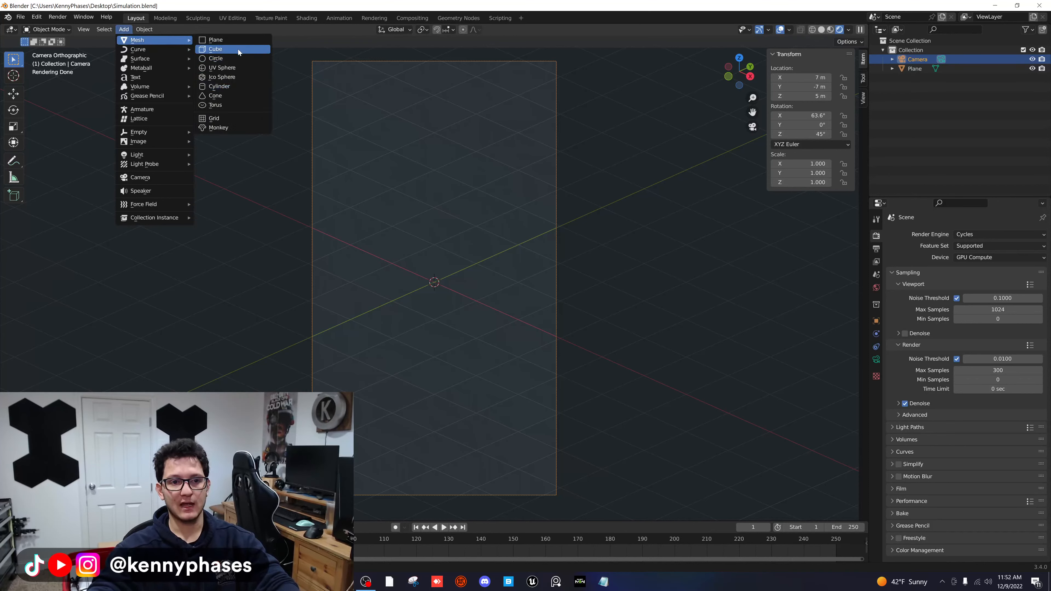
click(235, 87)
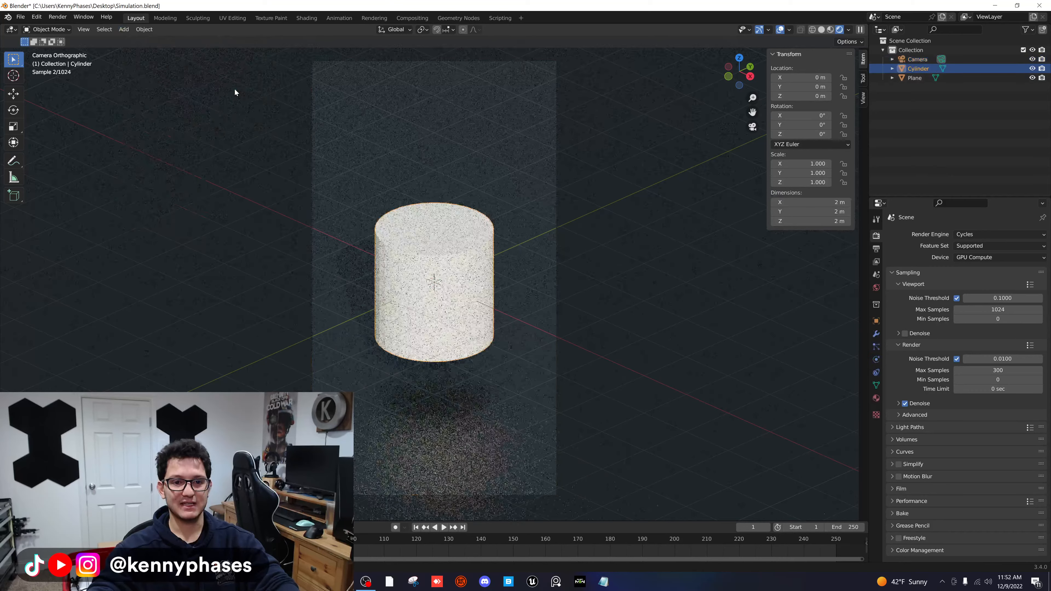
click(822, 30)
middle_drag(494, 289, 516, 286)
key(KP_Decimal)
scroll(459, 272, down, 4)
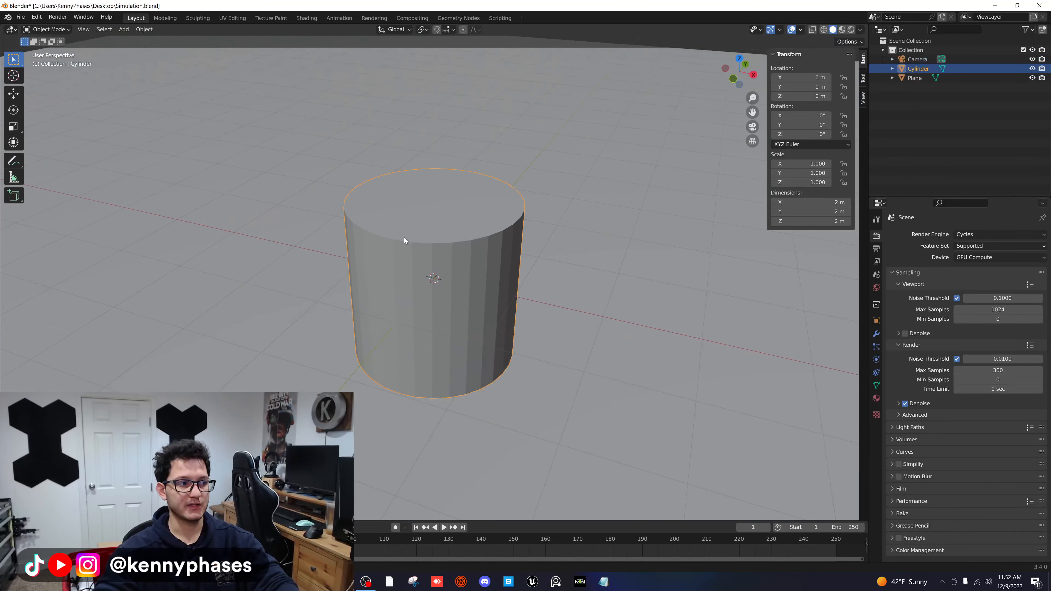
- Add Bevel, Edge Split and Subdivision Surface modifiers to the cylinder, in that order
click(875, 334)
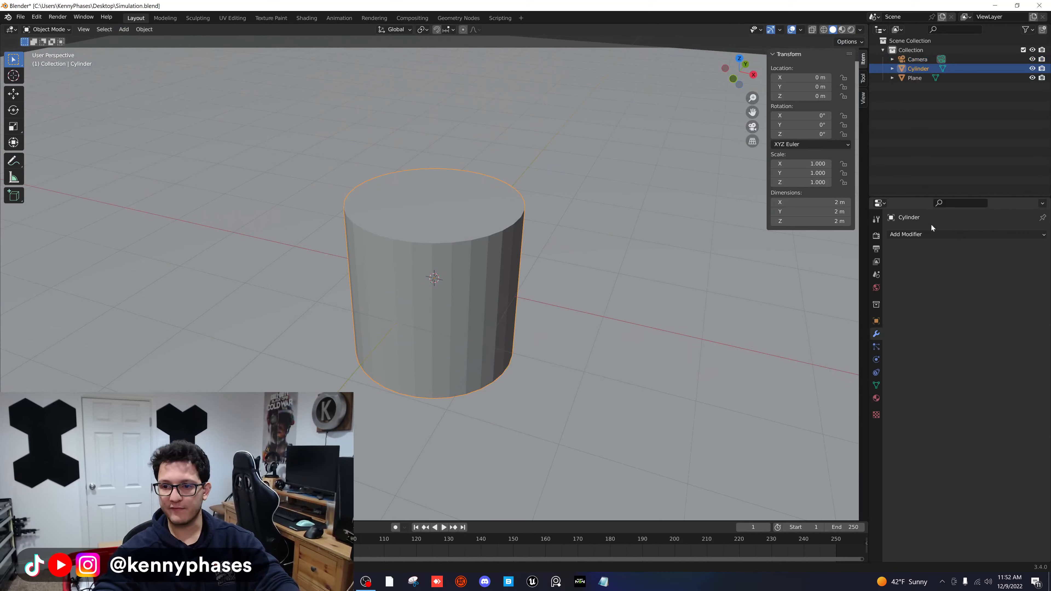
click(906, 234)
click(852, 270)
click(950, 236)
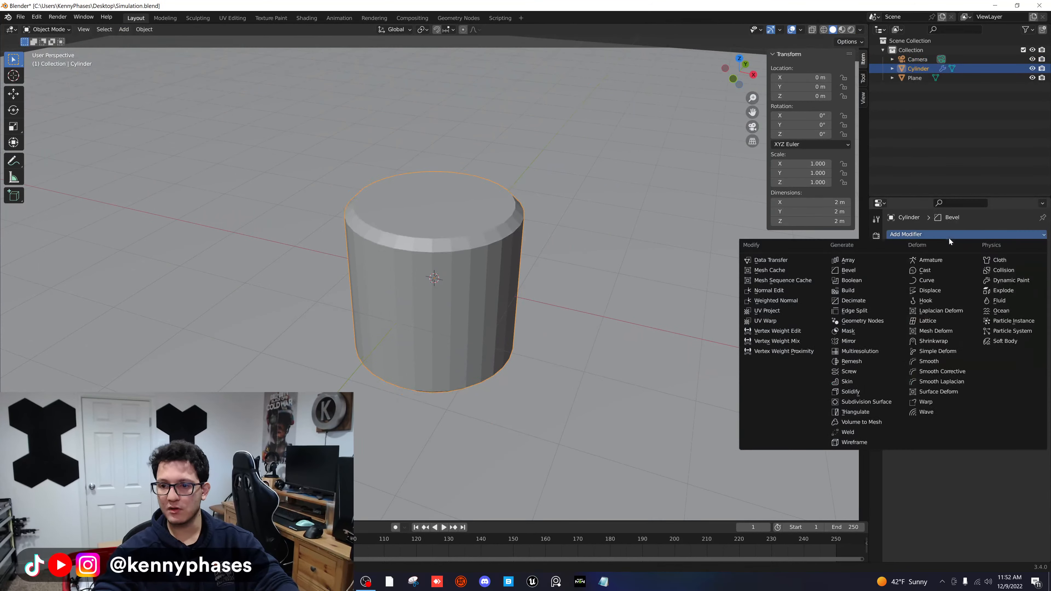
click(877, 311)
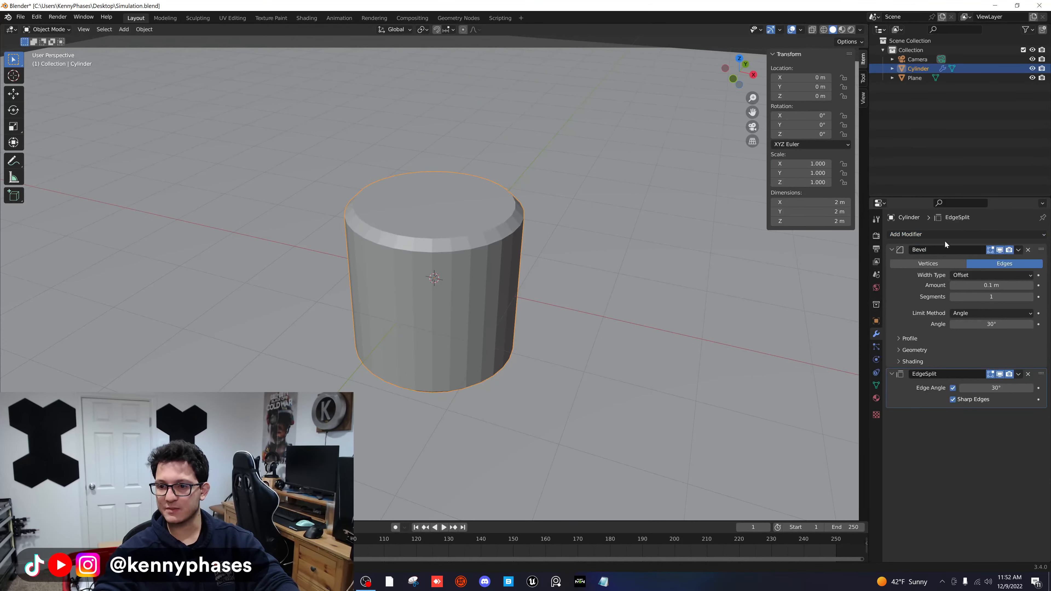
click(923, 234)
click(875, 402)
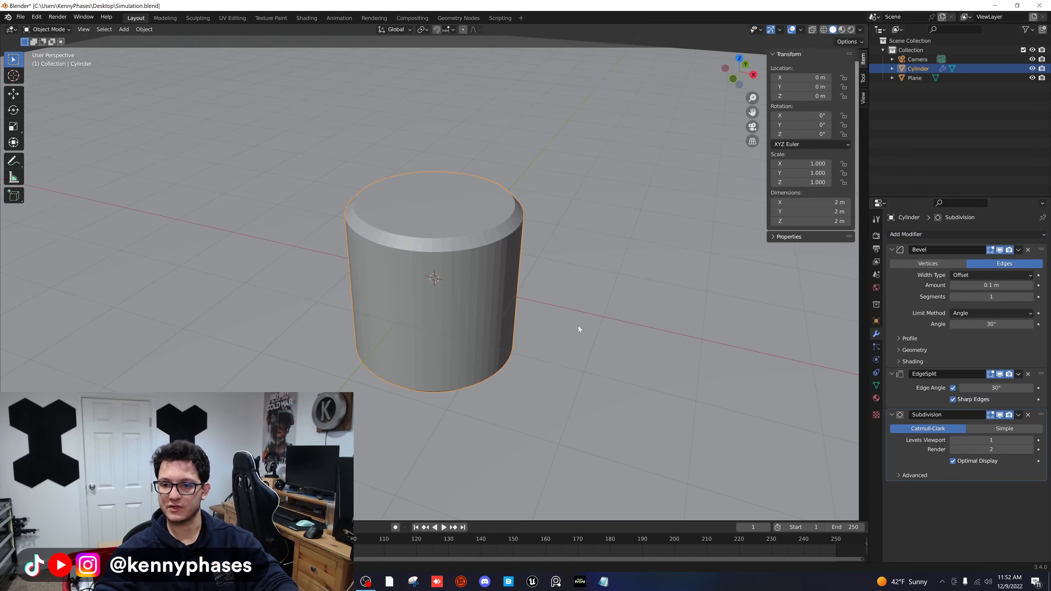
scroll(591, 331, up, 1)
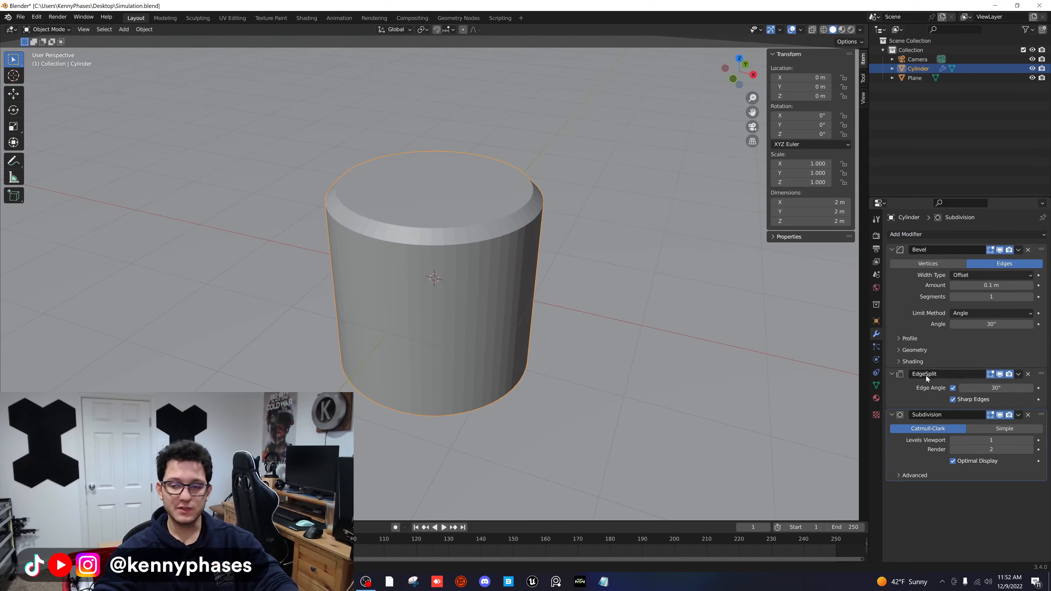
- Preview the subdivided cylinder with Edge Split hidden in the viewport at levels 0 and 1, and turn Edge Split back on
click(1000, 374)
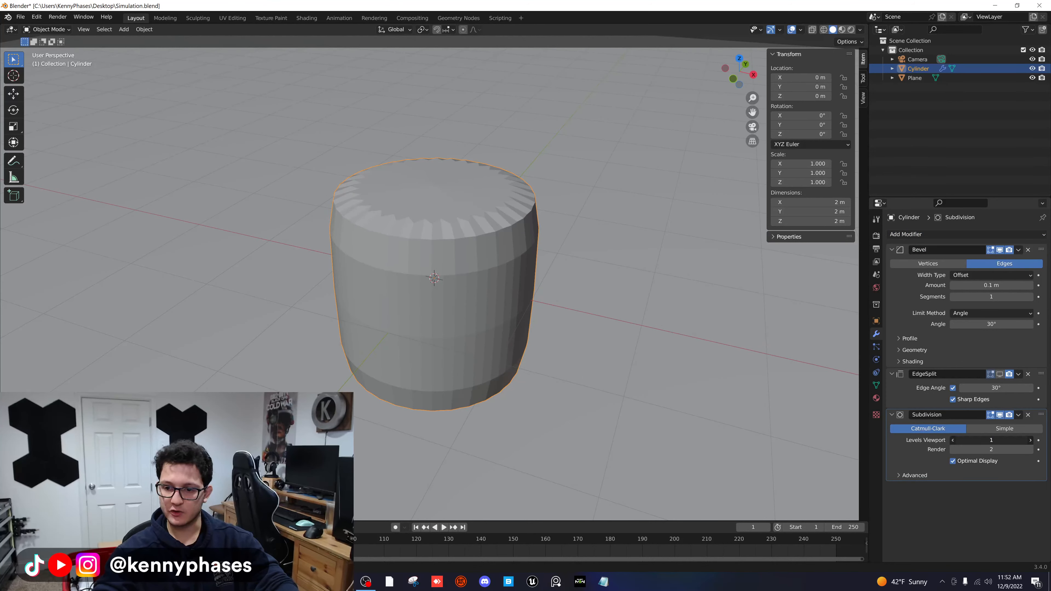
click(953, 440)
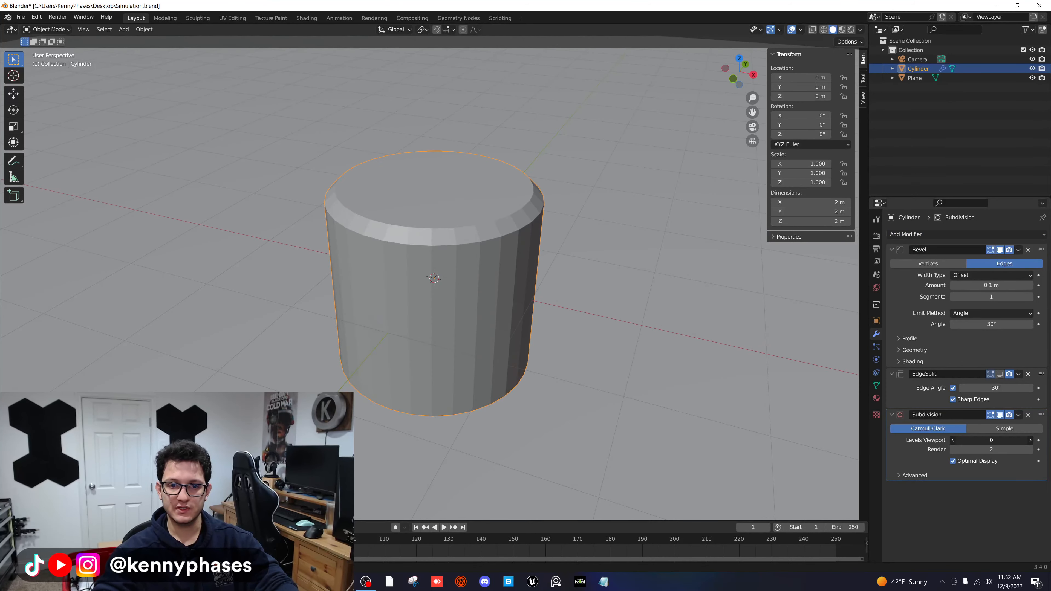
click(1030, 440)
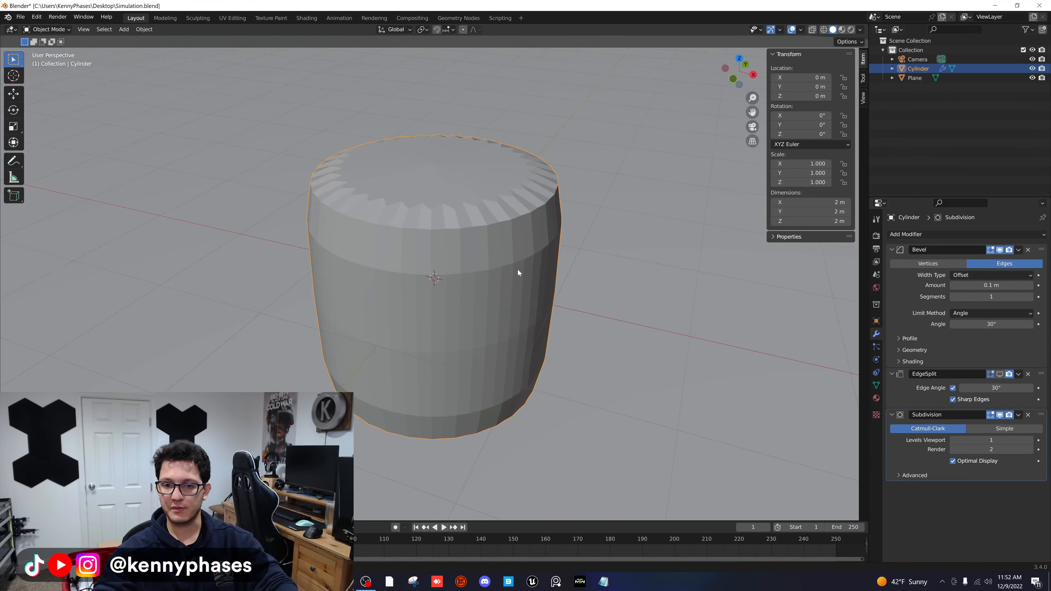
click(999, 374)
scroll(457, 264, up, 2)
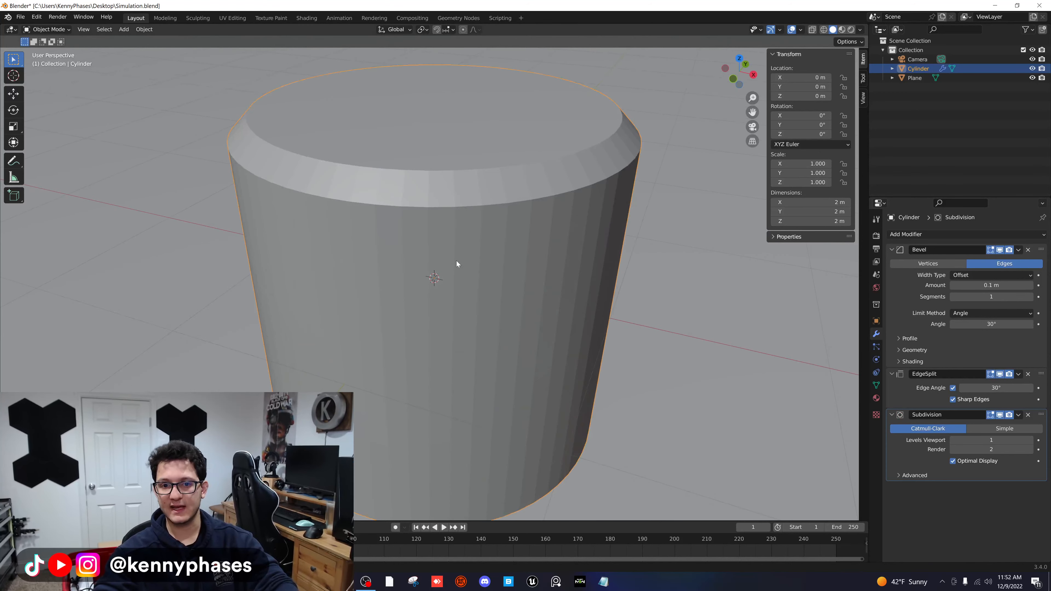
- Raise the Subdivision viewport level to 3 and reduce the Bevel amount to 0.057 m
click(1030, 440)
click(1030, 440)
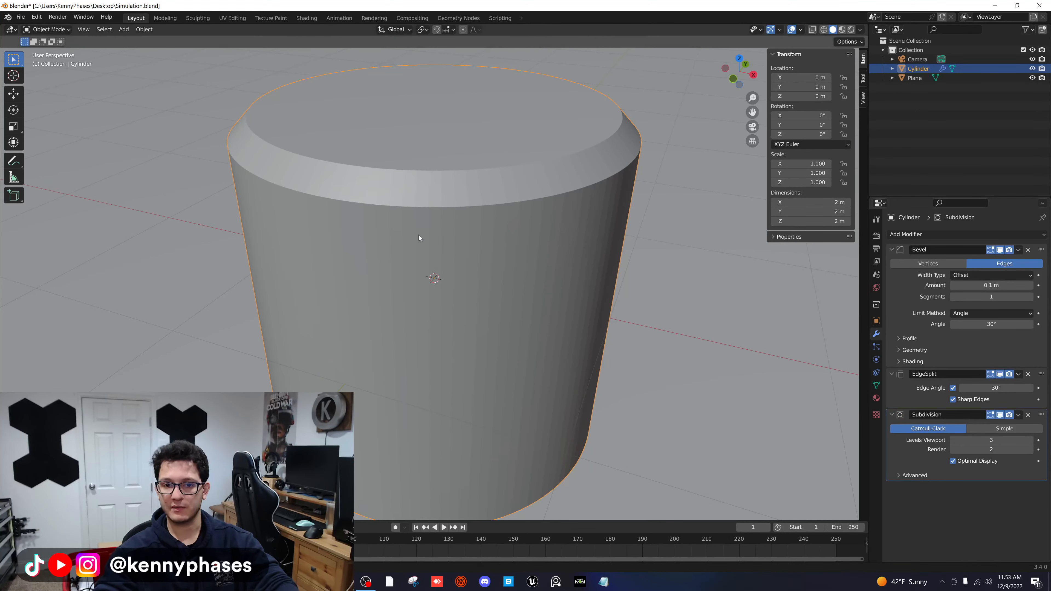
drag(993, 285, 754, 276)
scroll(754, 276, down, 2)
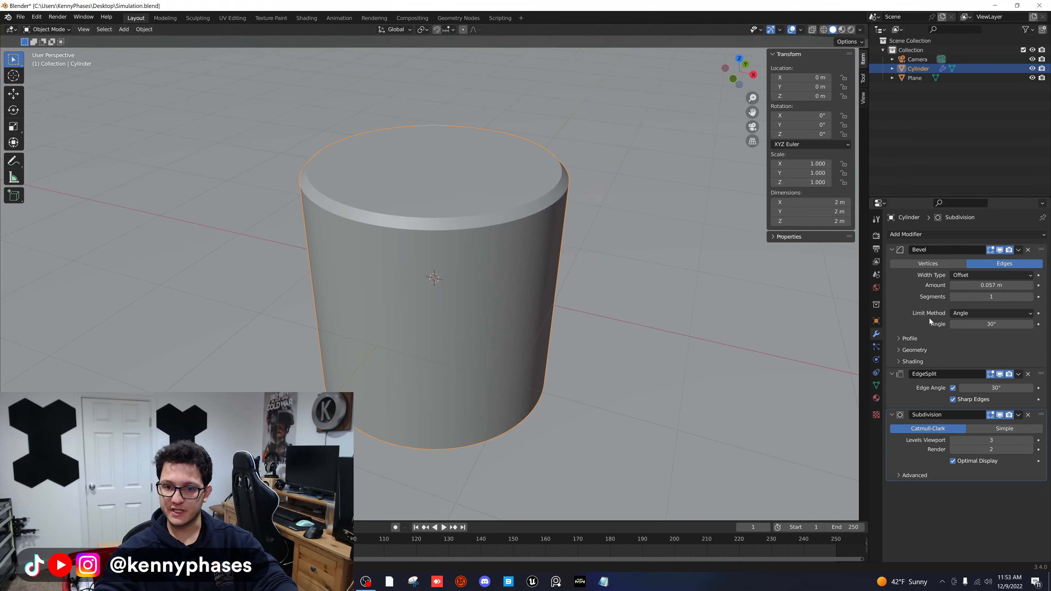
click(1029, 297)
click(954, 297)
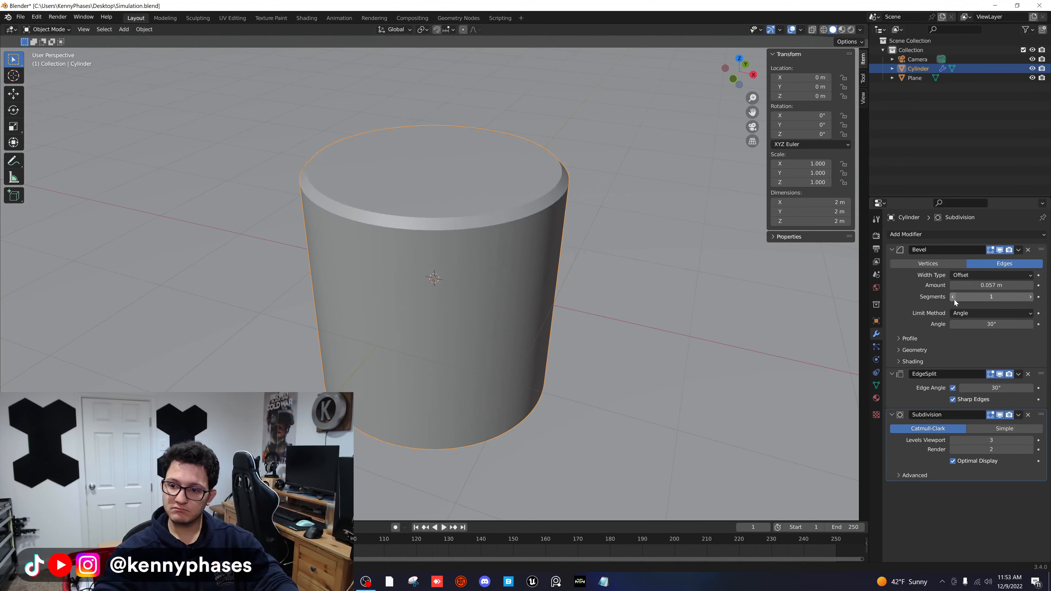
scroll(498, 303, up, 2)
key(Tab)
key(Tab)
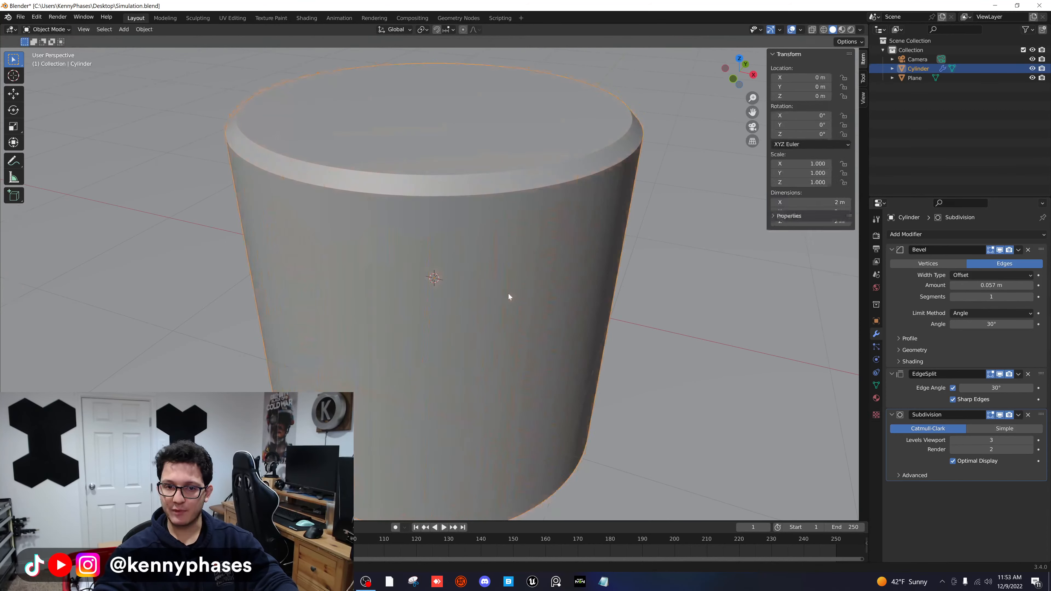
scroll(503, 294, down, 1)
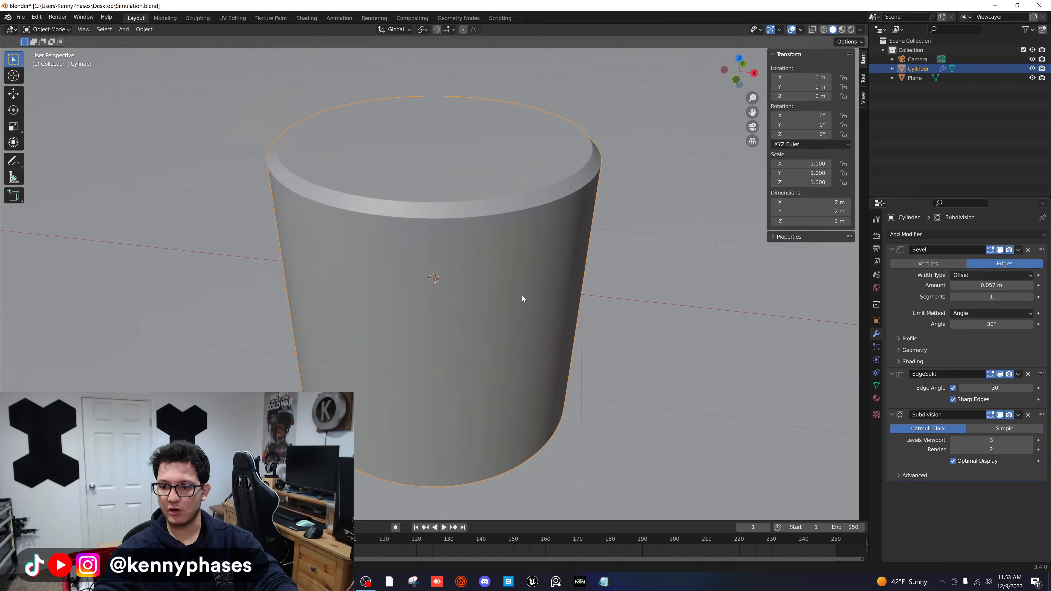
- Set both the viewport and render levels of the Subdivision modifier to 3 and save the file
click(954, 440)
click(1038, 440)
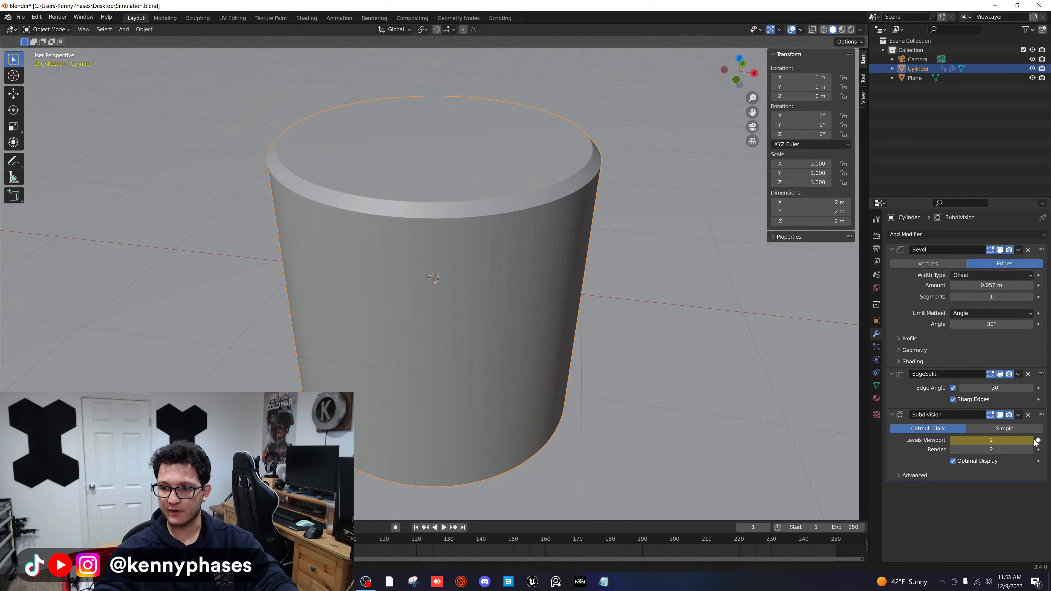
click(1037, 440)
click(1030, 440)
middle_drag(441, 259, 364, 236)
click(1030, 449)
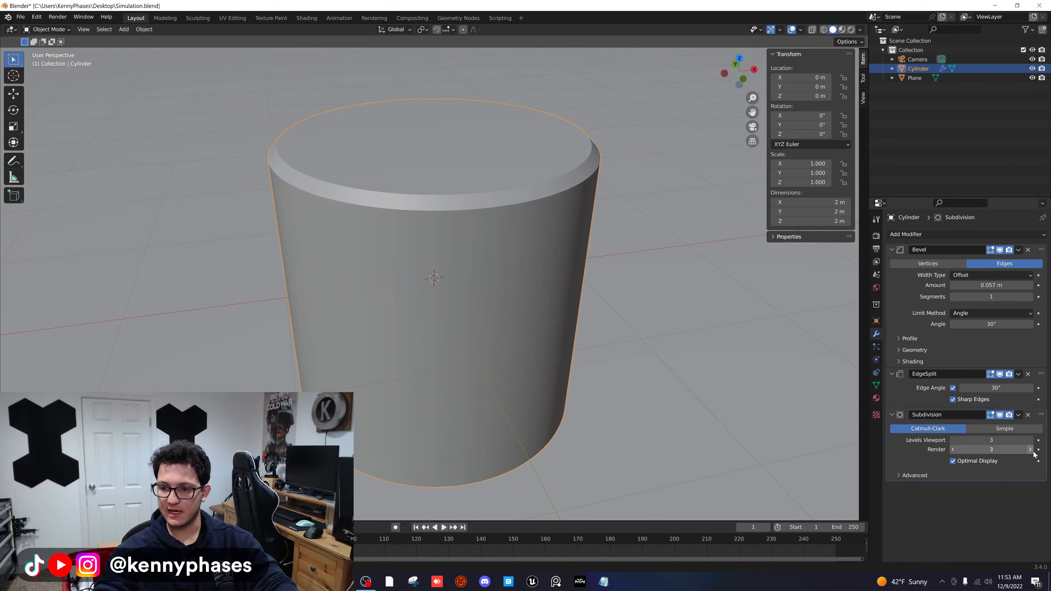
key(ctrl+s)
scroll(473, 271, down, 3)
mouse_move(460, 267)
middle_down()
mouse_move(422, 294)
mouse_move(473, 269)
middle_up()
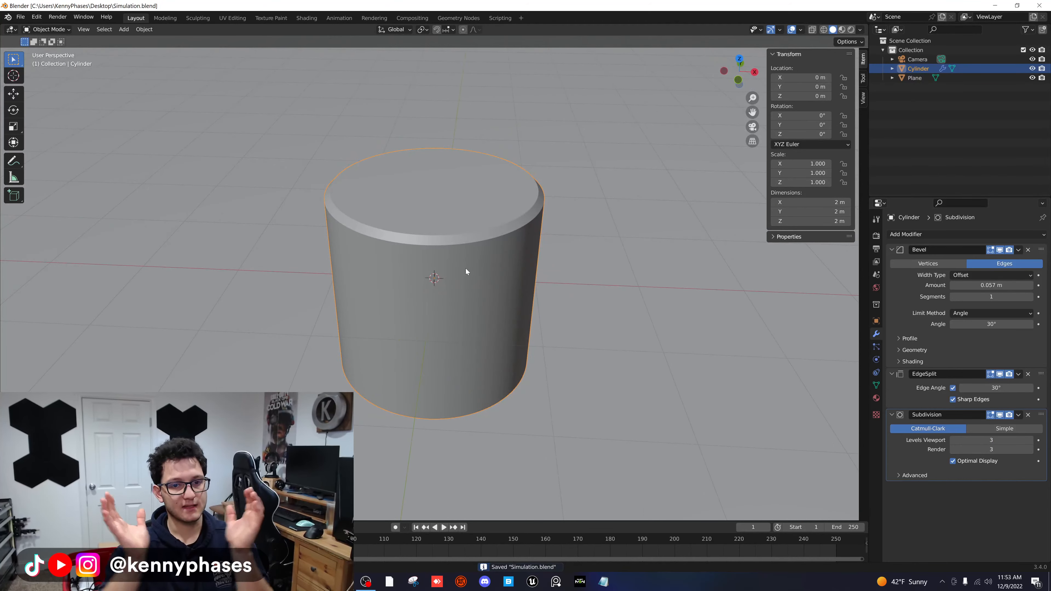
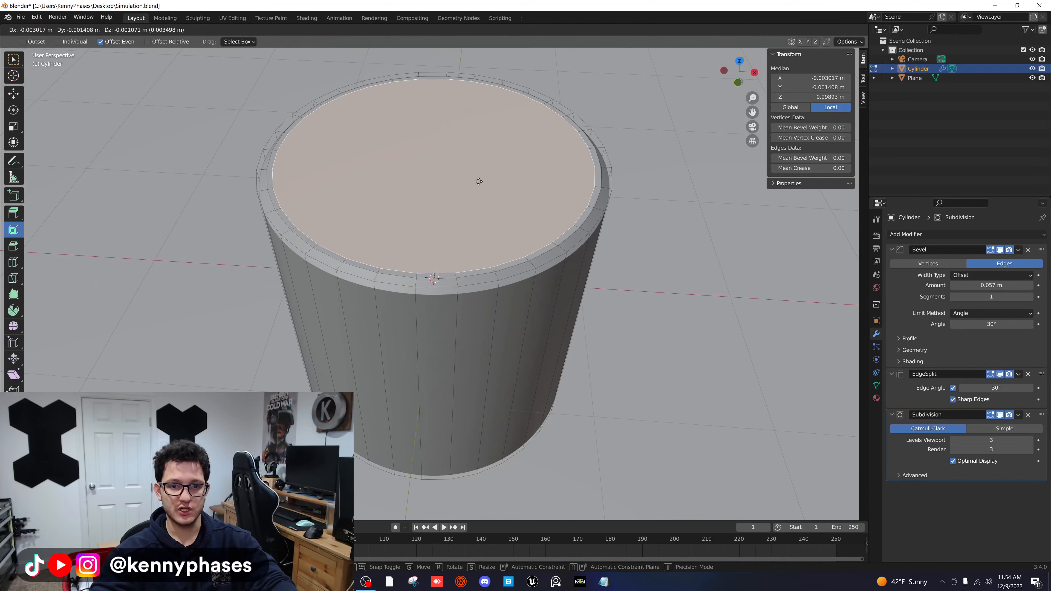
- Extrude the cylinder's inset top face straight down along Z to about -0.52 m to hollow it out, and leave Edit Mode
key(z)
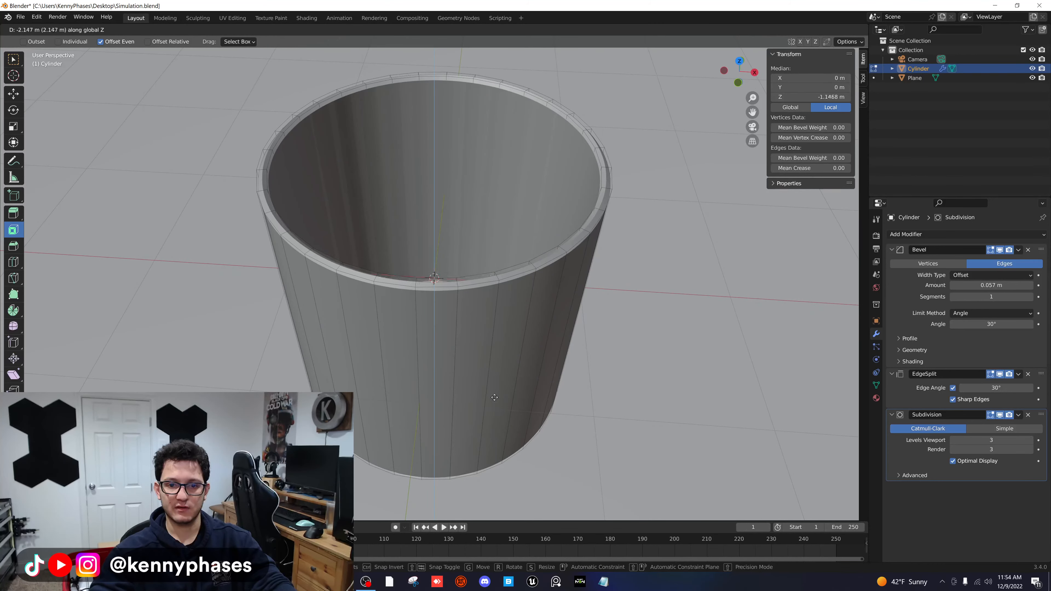
click(497, 348)
key(Tab)
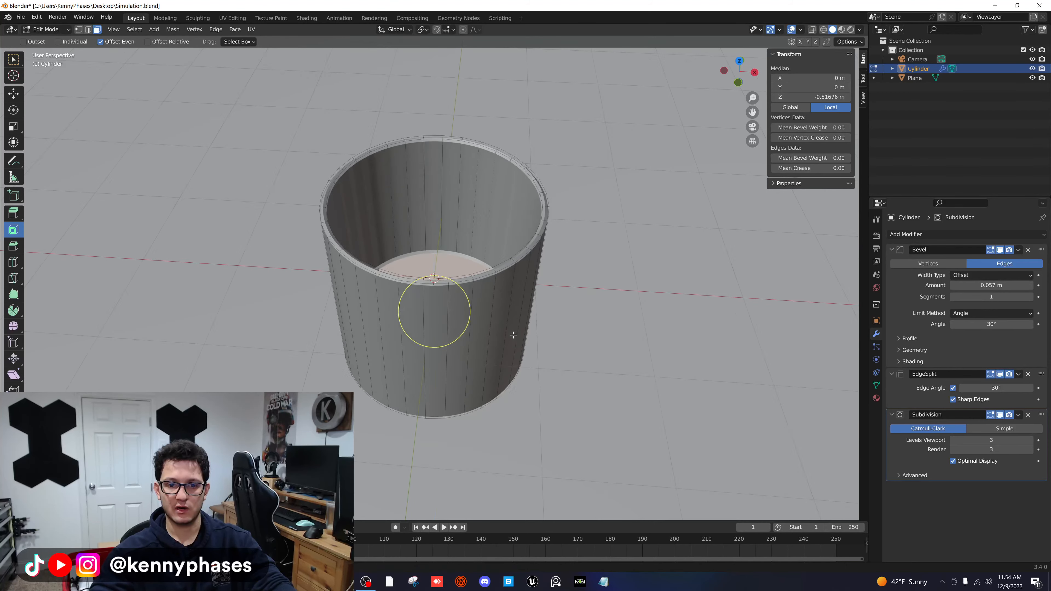
- Turn on X-ray and, in front view, lower the cup's inner bottom face along Z to about -0.92 m
middle_drag(481, 317, 616, 176)
scroll(477, 315, up, 2)
click(812, 30)
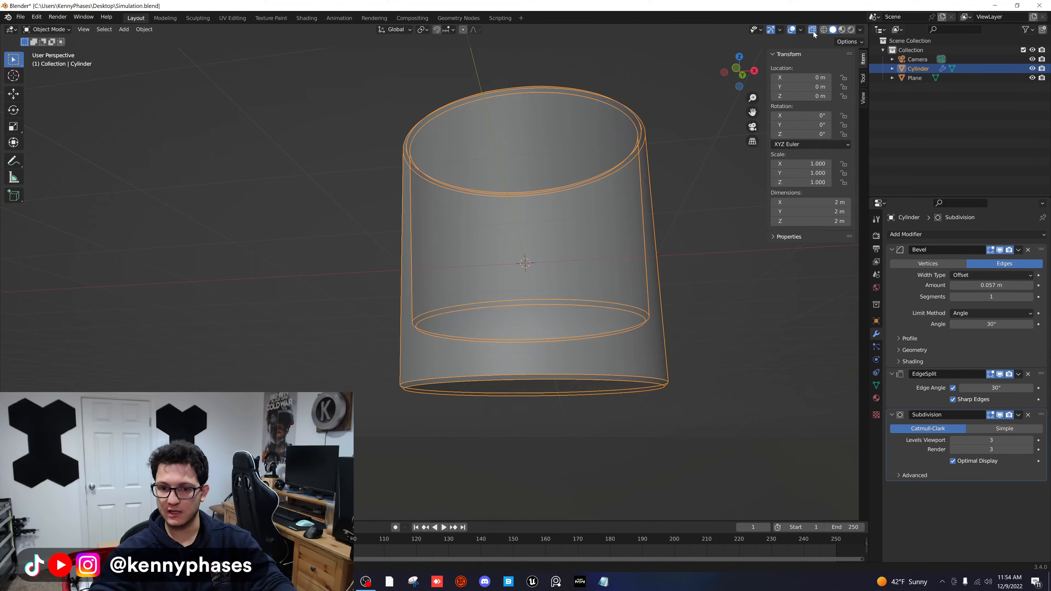
middle_drag(598, 337, 593, 271)
key(Tab)
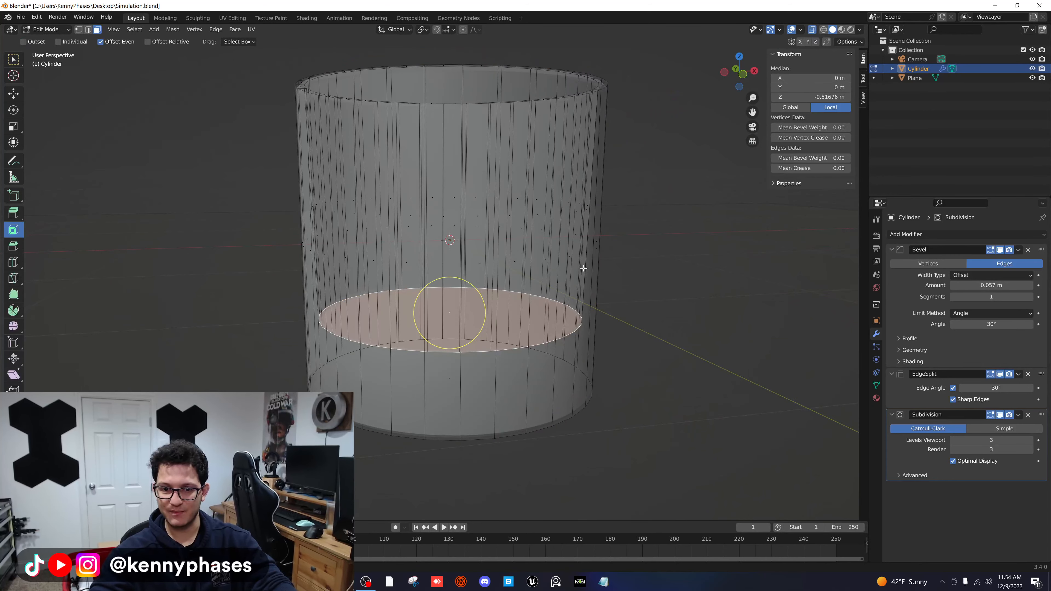
click(742, 79)
key(g)
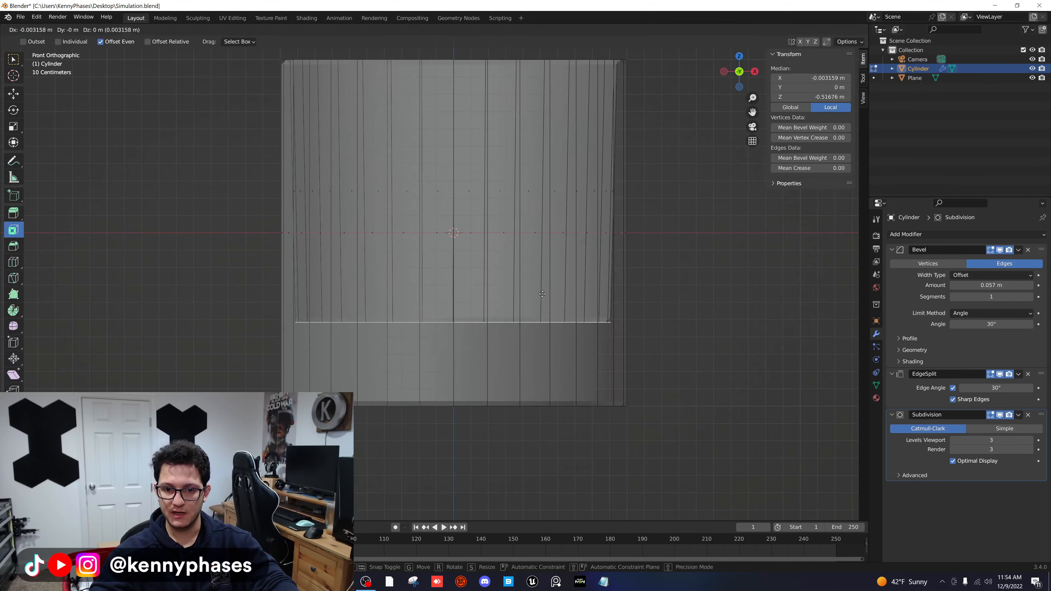
key(z)
click(551, 363)
middle_drag(551, 363, 760, 53)
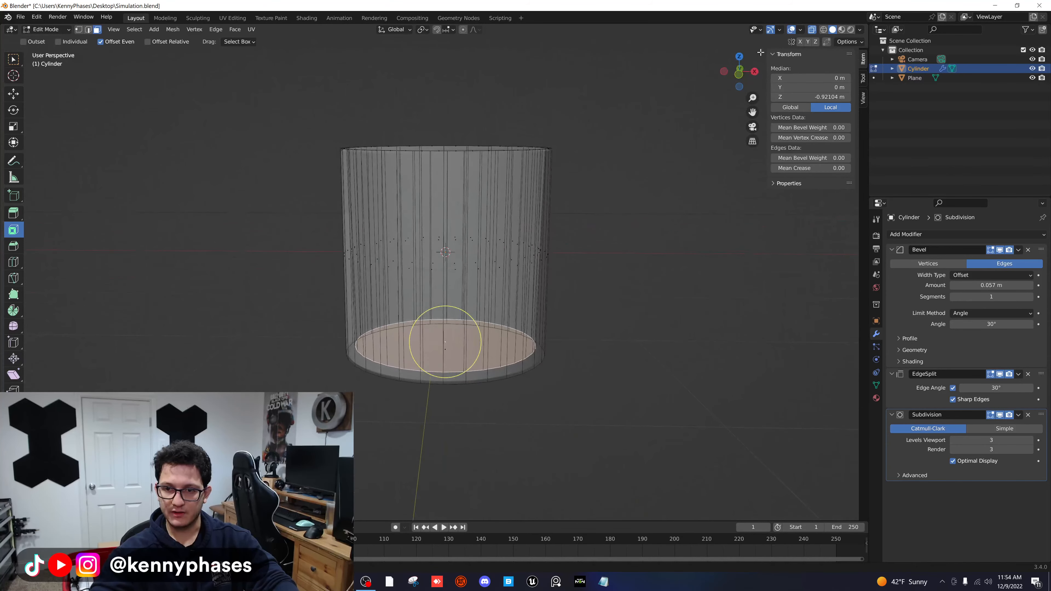
click(742, 78)
scroll(528, 364, up, 4)
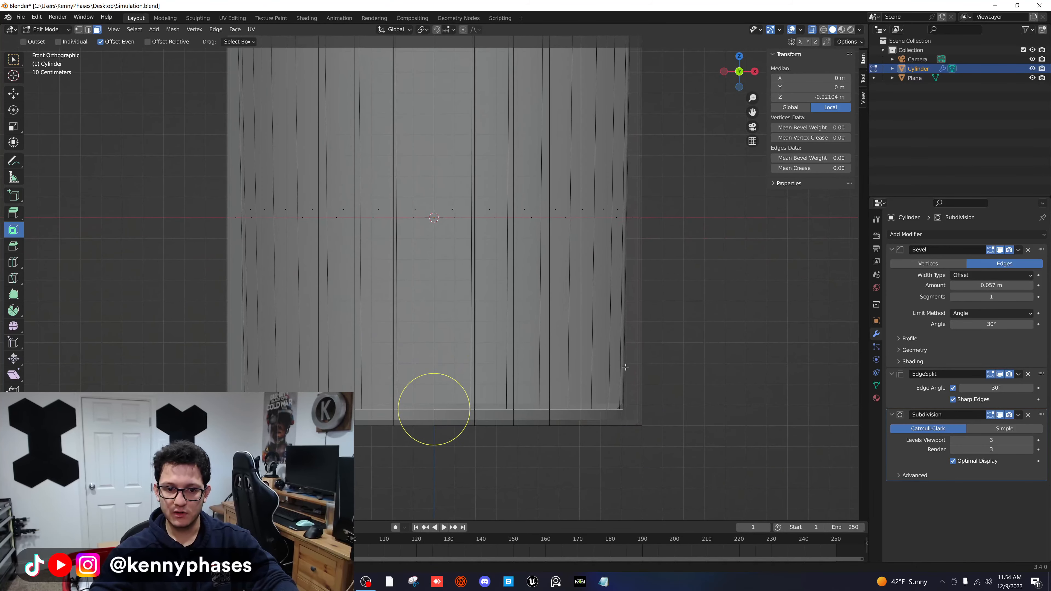
key(s)
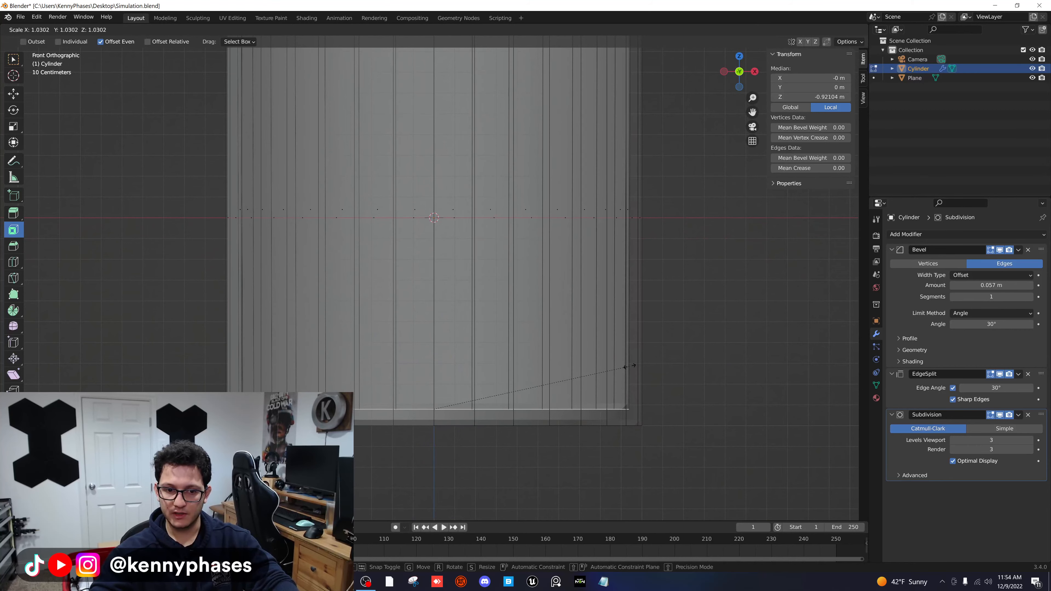
key(Escape)
- Leave Edit Mode, turn off X-ray and look into the hollow cup from above
key(Tab)
middle_drag(621, 362, 599, 331)
click(813, 30)
scroll(544, 211, down, 3)
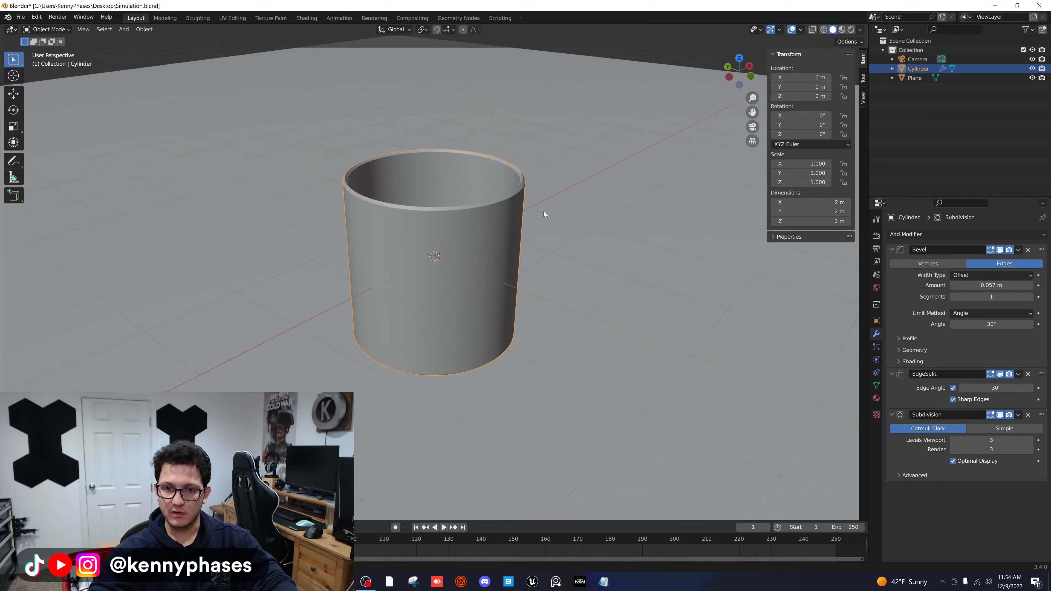
middle_drag(543, 211, 484, 274)
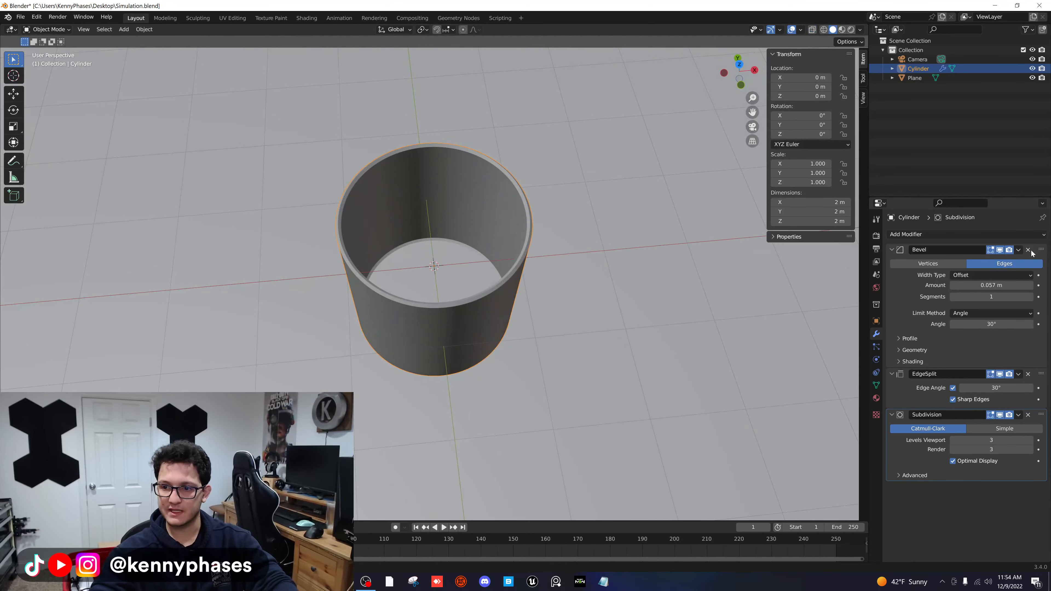
- Apply the cup's Bevel, EdgeSplit and Subdivision modifiers and check the resulting mesh in Edit Mode
click(1018, 249)
click(1019, 260)
click(1018, 249)
click(1019, 260)
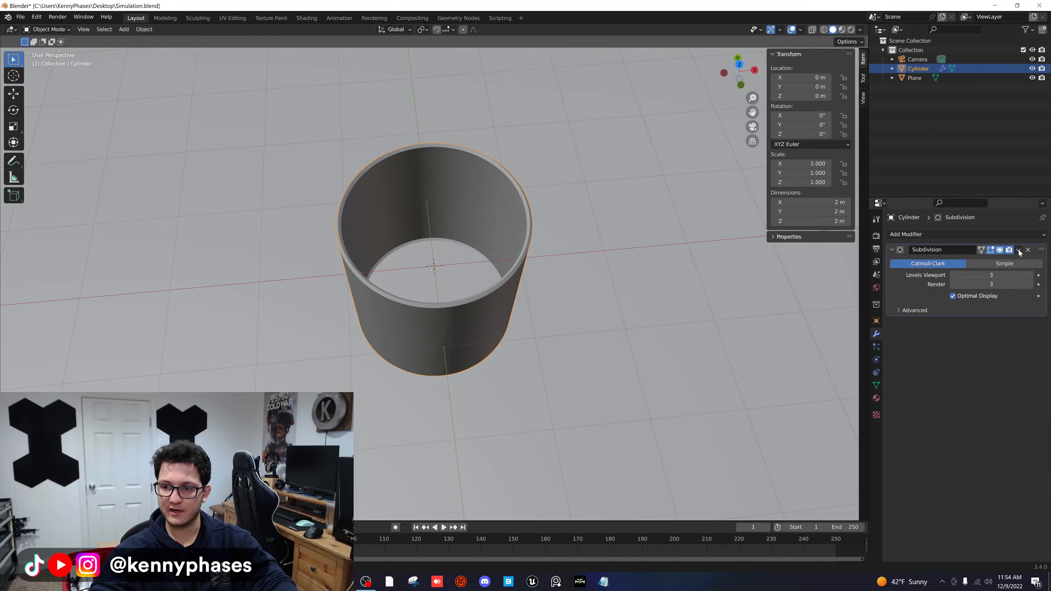
click(1018, 250)
click(1016, 260)
key(Tab)
middle_drag(452, 284, 603, 308)
scroll(443, 300, up, 3)
key(Tab)
- Shade the cup smooth with Auto Smooth at 30° and save the file
scroll(513, 294, down, 5)
scroll(460, 278, up, 5)
right_click(531, 267)
click(531, 266)
click(876, 385)
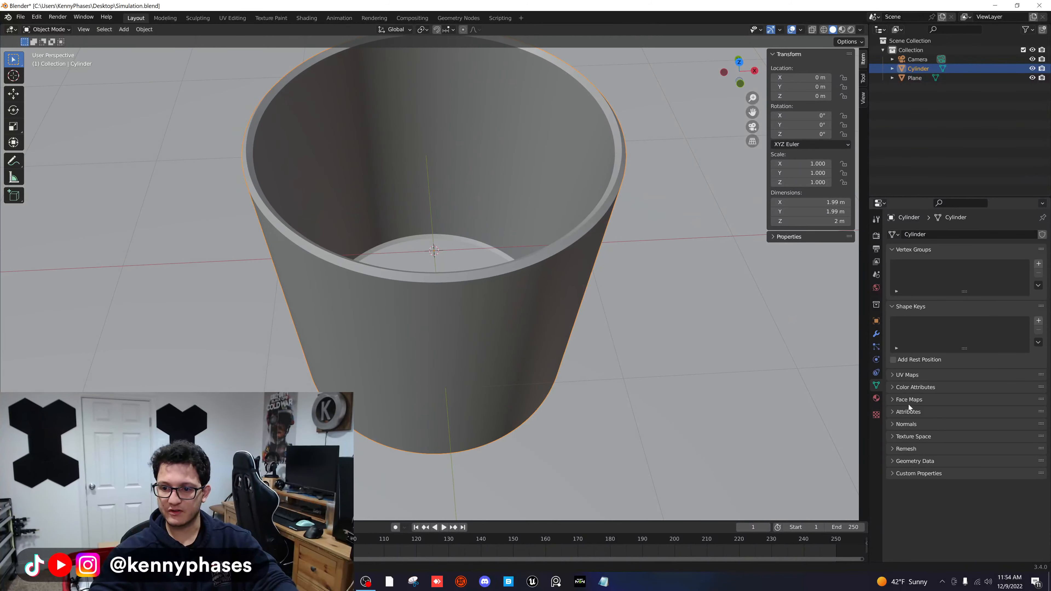
click(915, 423)
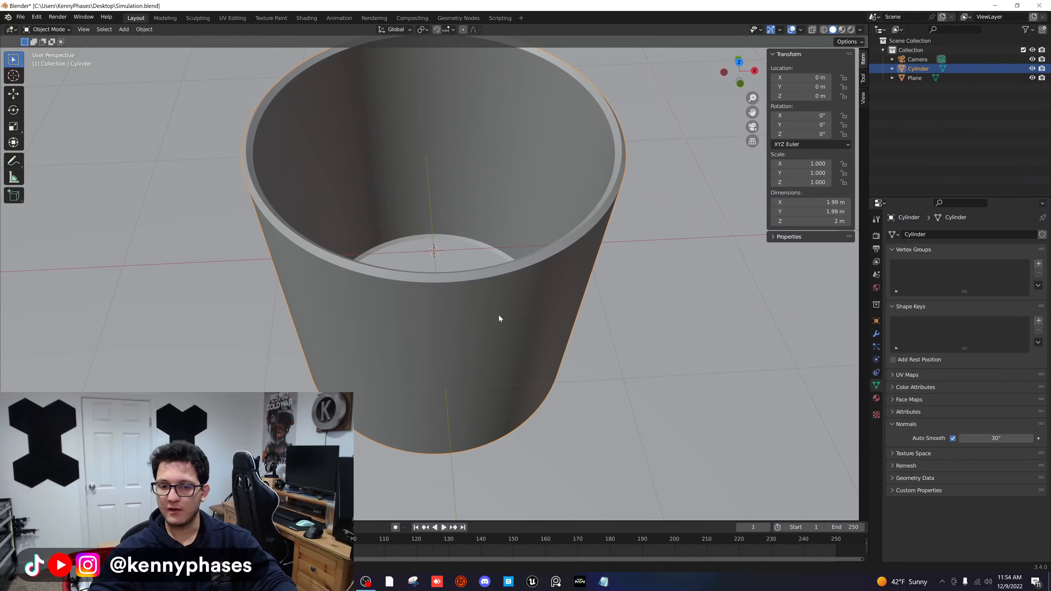
key(ctrl+s)
- Switch to the camera view with rendered shading and create a new material for the cup
scroll(497, 311, down, 3)
middle_drag(487, 312, 462, 283)
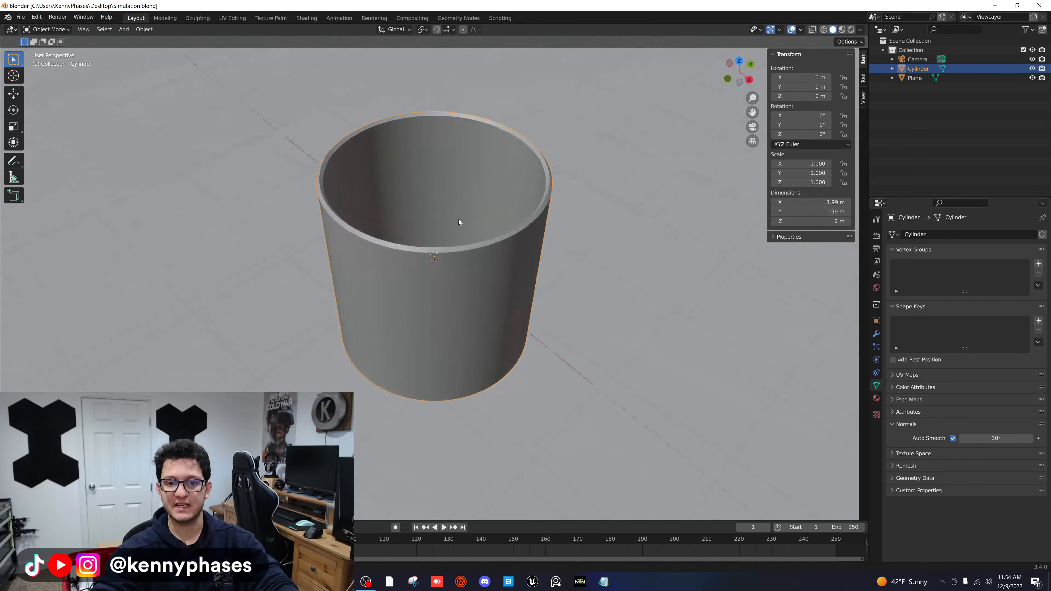
key(KP_0)
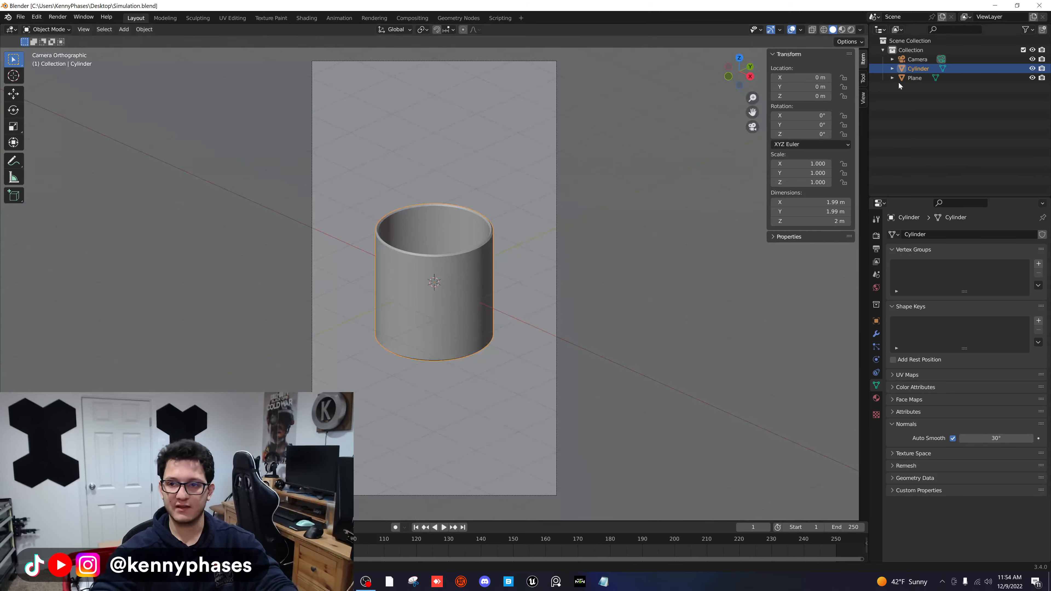
click(851, 29)
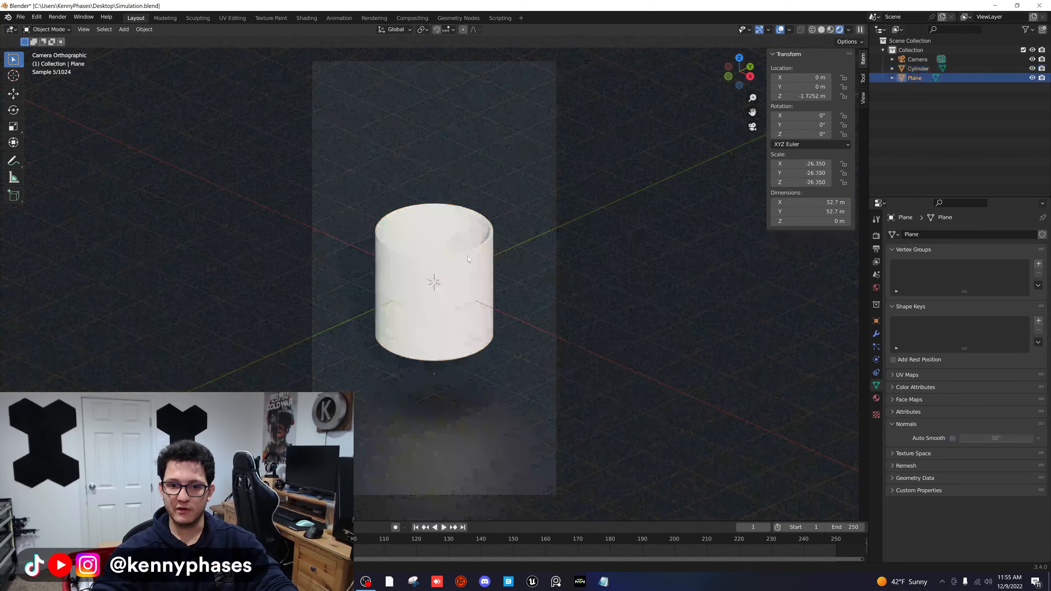
click(876, 398)
click(943, 275)
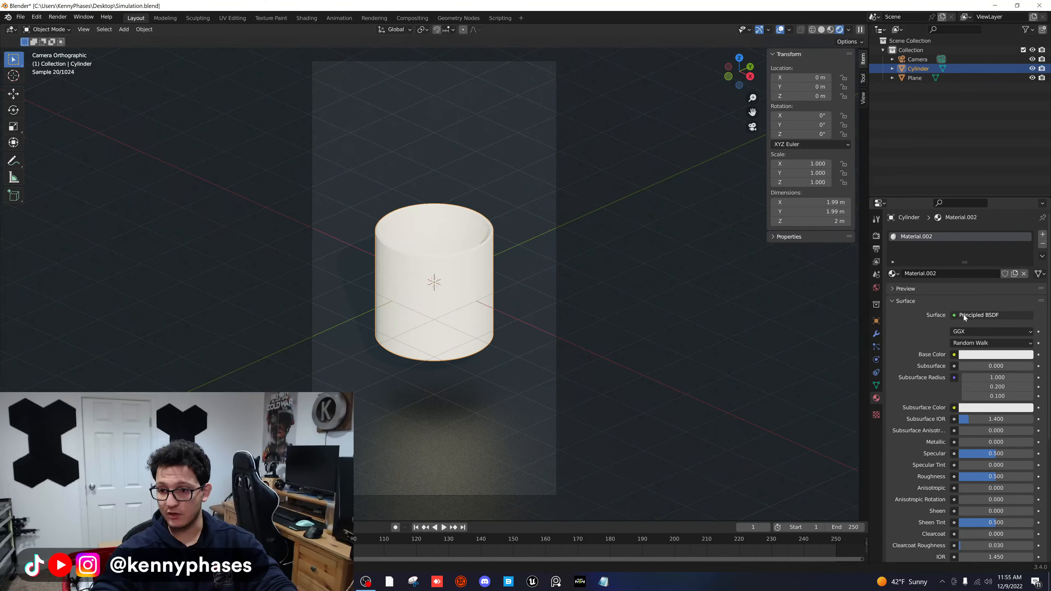
- Set the cup material's Metallic to 1.000 and its Roughness to 0.106
drag(971, 442, 1033, 442)
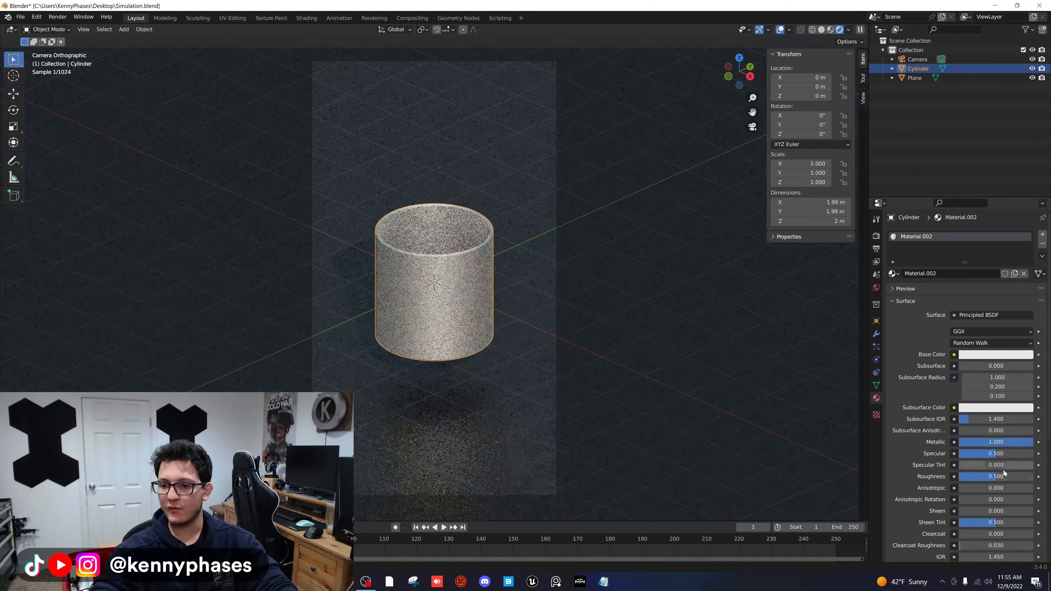
drag(992, 478, 959, 477)
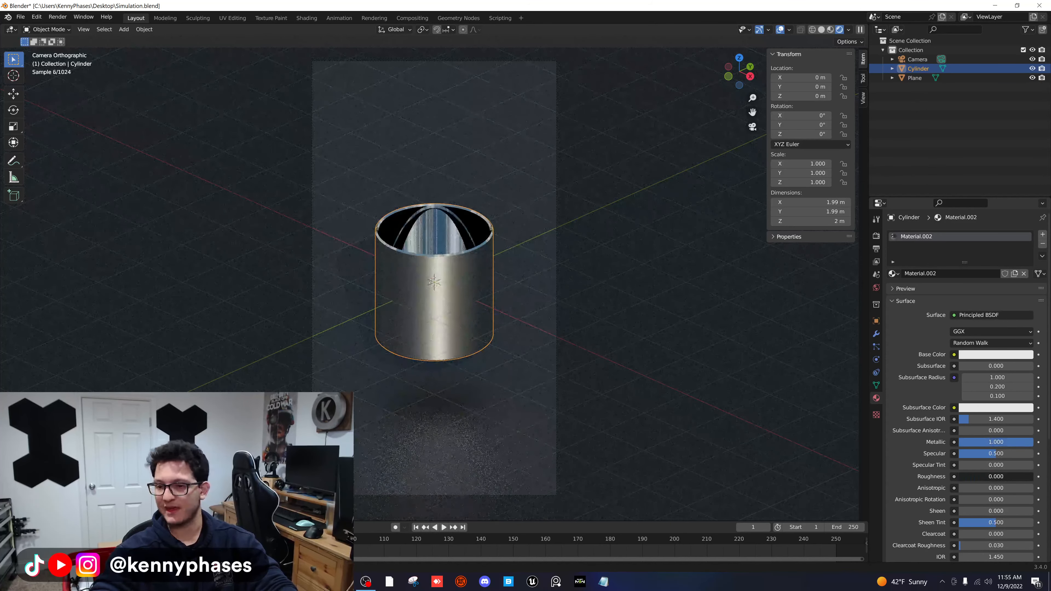
drag(964, 477, 967, 479)
scroll(237, 241, up, 2)
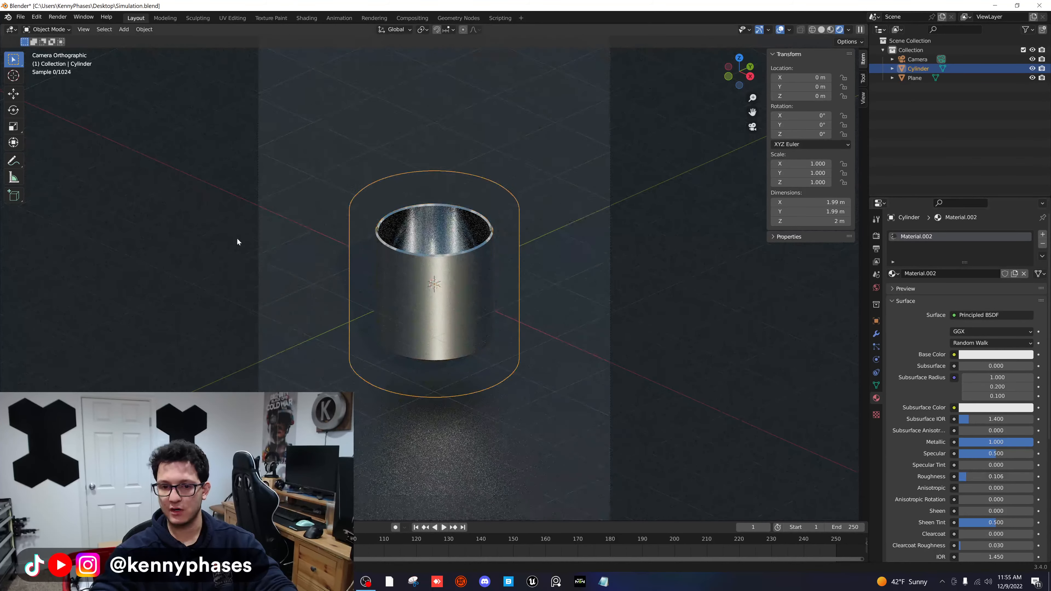
- Compare the cup's reflections at zero roughness, set Roughness to 0.077, and save the file from the camera view
middle_drag(237, 241, 542, 258)
scroll(485, 259, up, 3)
scroll(735, 382, up, 2)
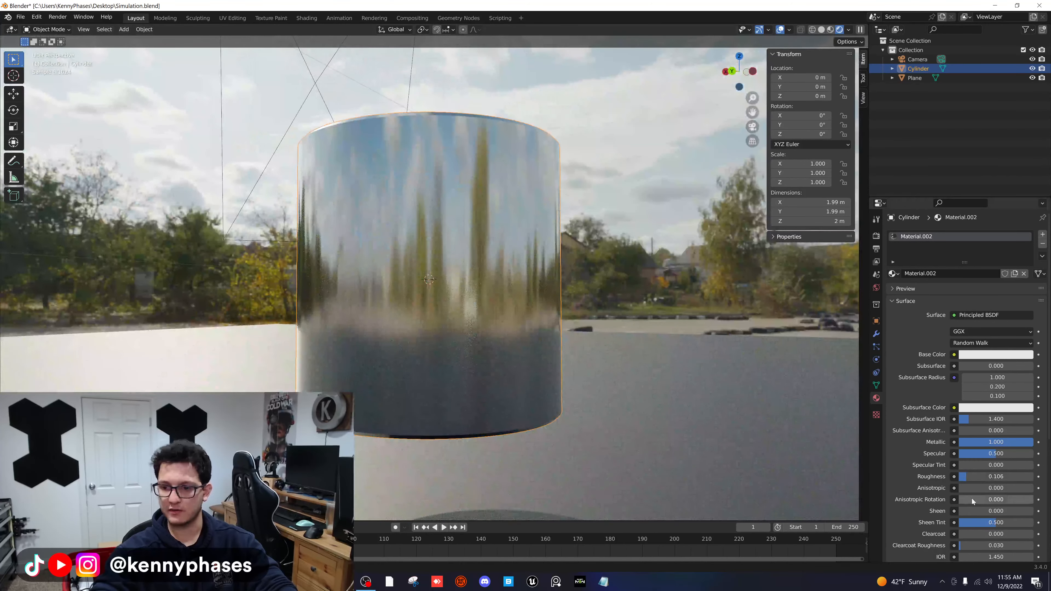
drag(993, 476, 959, 476)
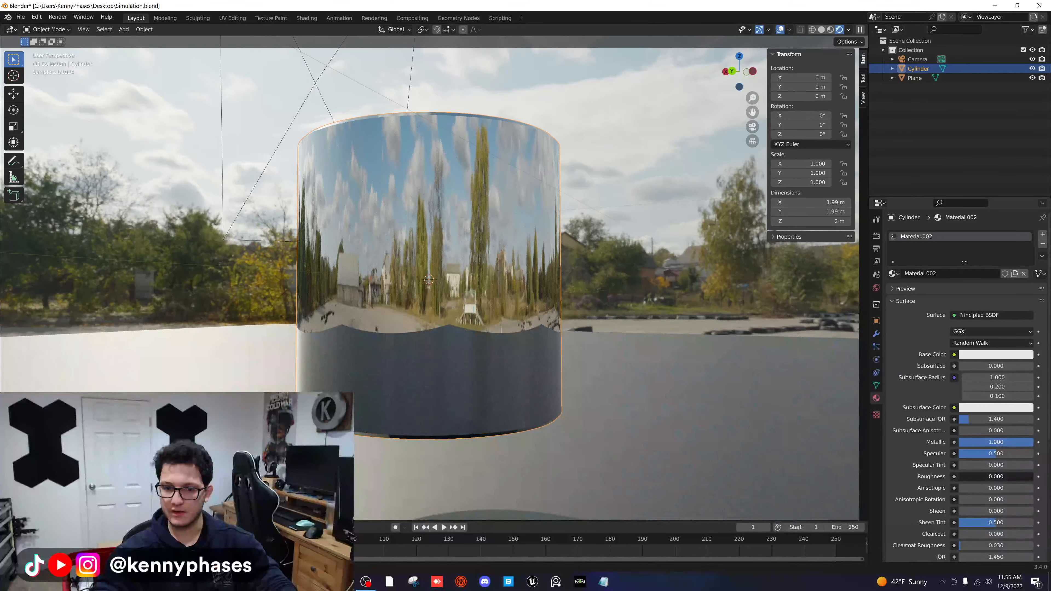
middle_drag(441, 361, 408, 404)
scroll(451, 397, up, 2)
drag(964, 477, 970, 476)
middle_drag(664, 333, 572, 339)
key(KP_0)
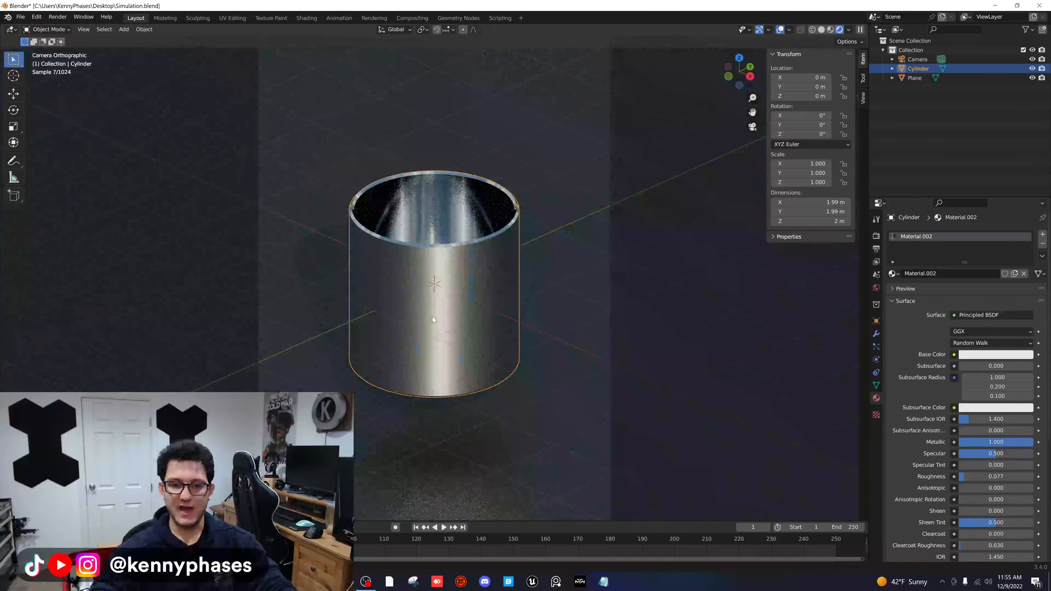
key(ctrl+s)
- Raise the floor plane along Z to about -1.0007 m so it meets the cup's base, and save the file
click(595, 315)
key(g)
key(z)
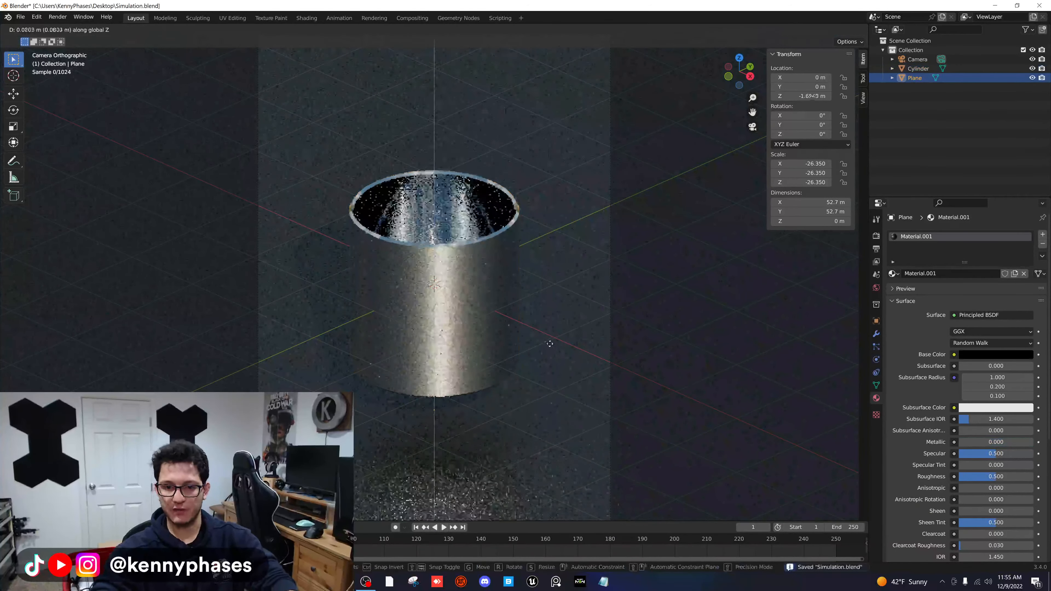
click(541, 313)
key(KP_1)
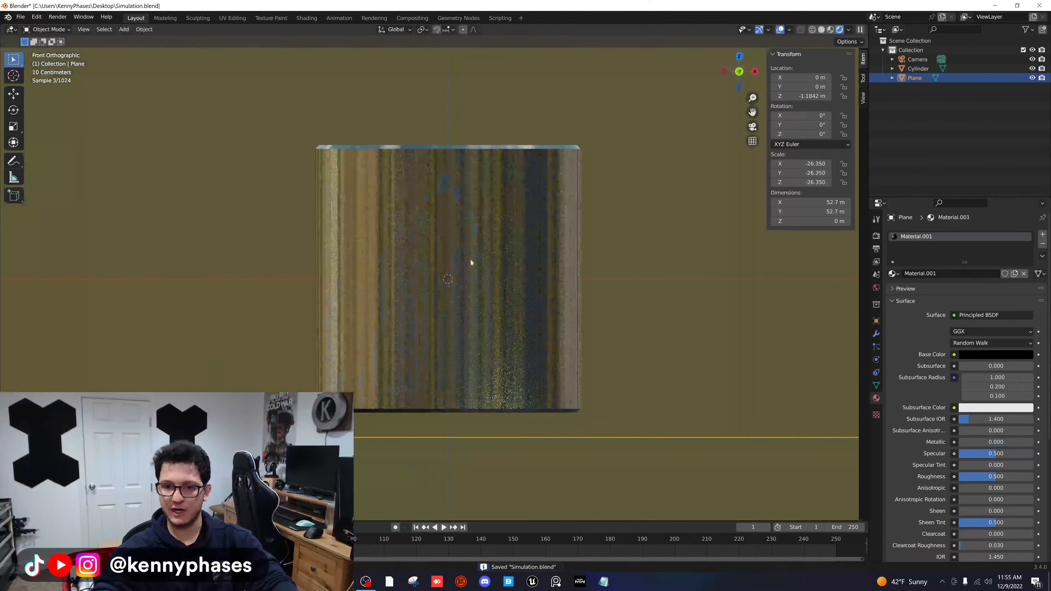
scroll(519, 352, down, 3)
key(g)
key(z)
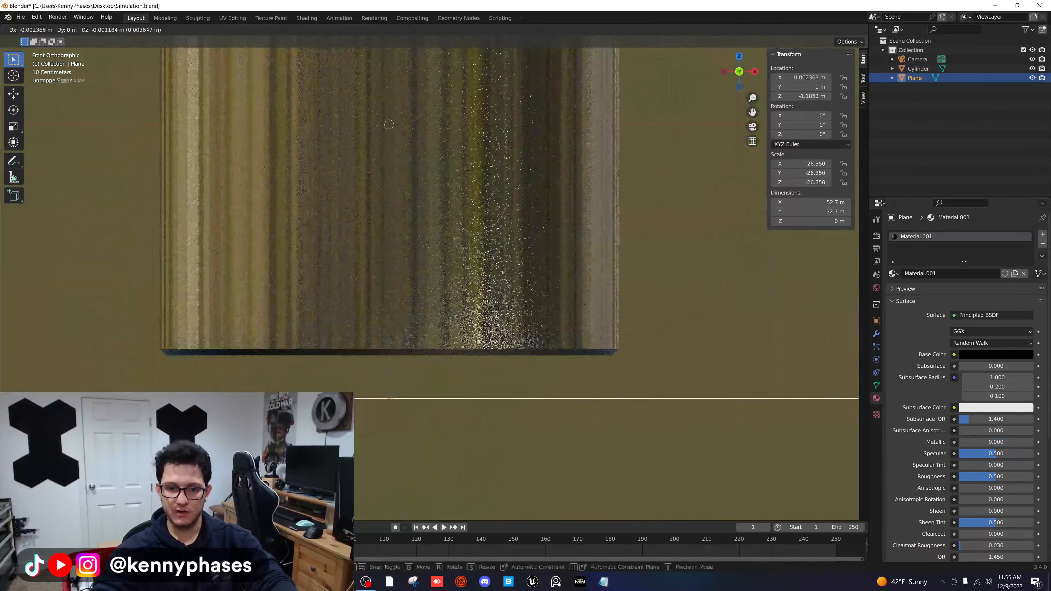
click(451, 284)
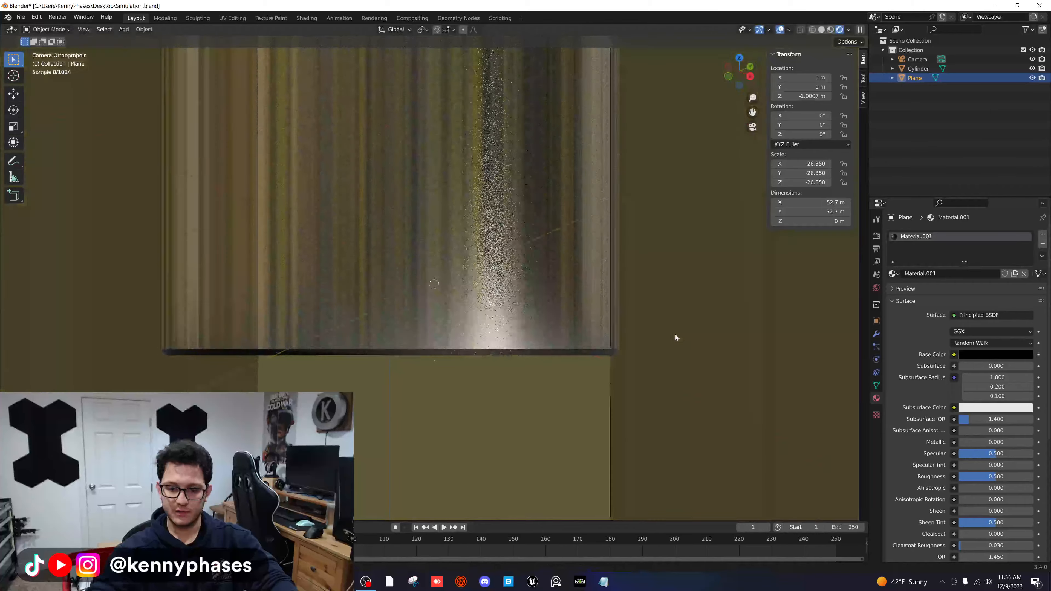
key(KP_0)
scroll(463, 245, down, 4)
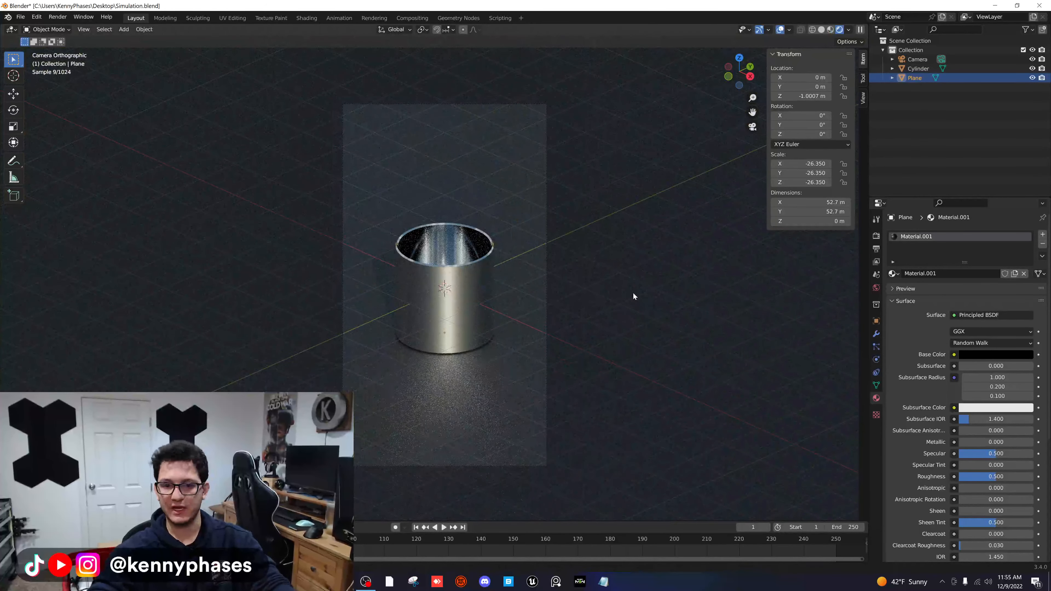
key(ctrl+s)
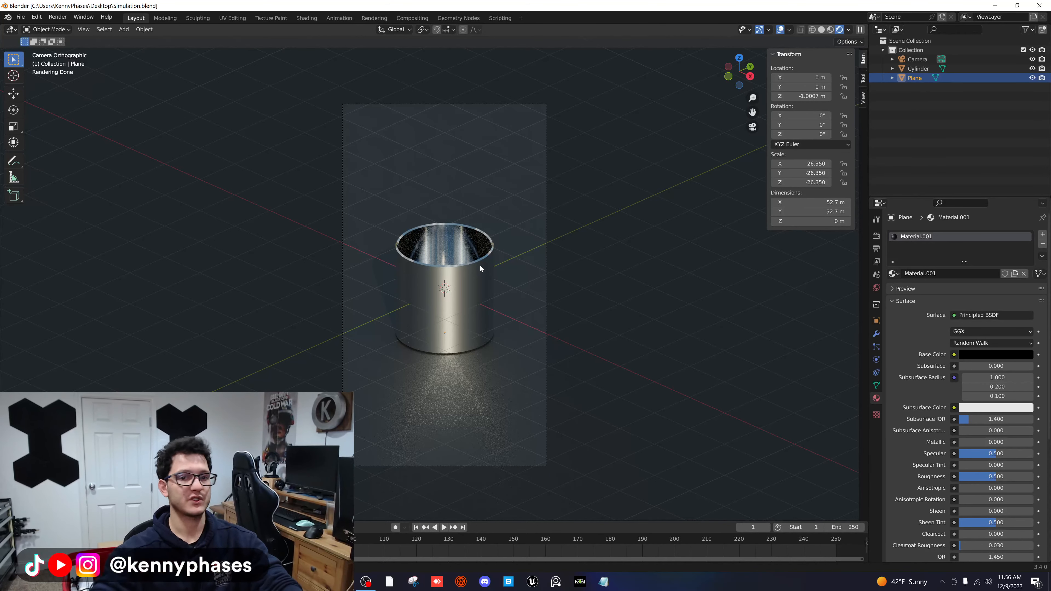
- Return to solid shading, add a UV sphere at the origin and scale it to 0.2
scroll(435, 278, up, 1)
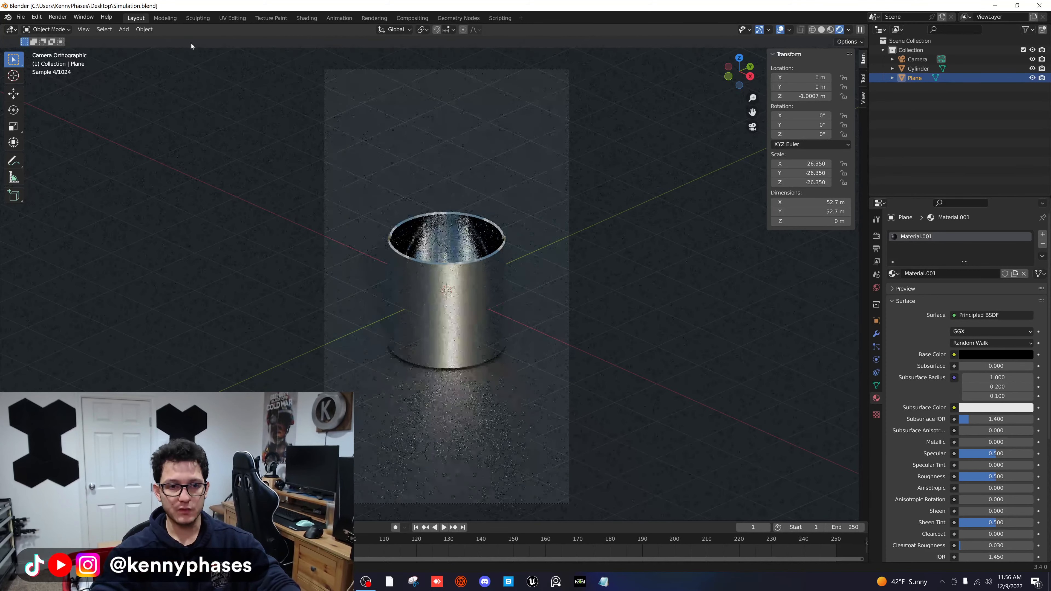
click(822, 30)
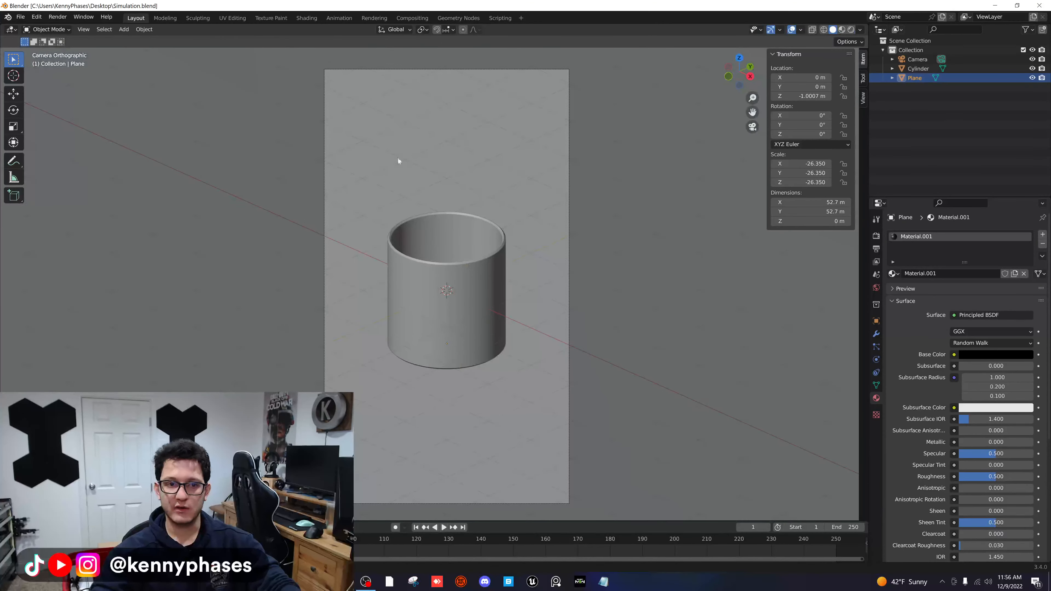
click(123, 28)
mouse_move(172, 40)
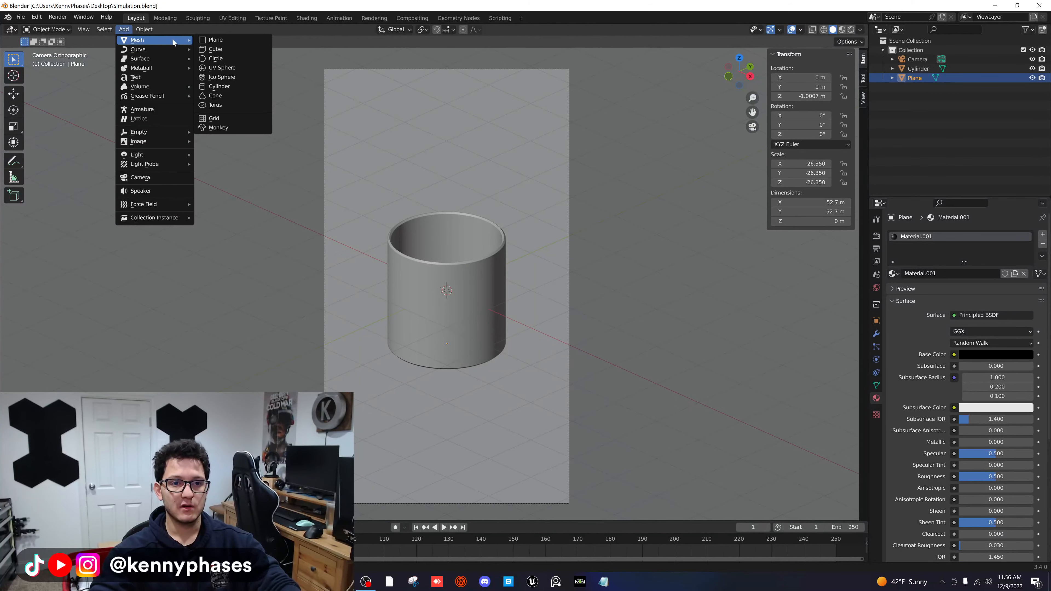
click(234, 68)
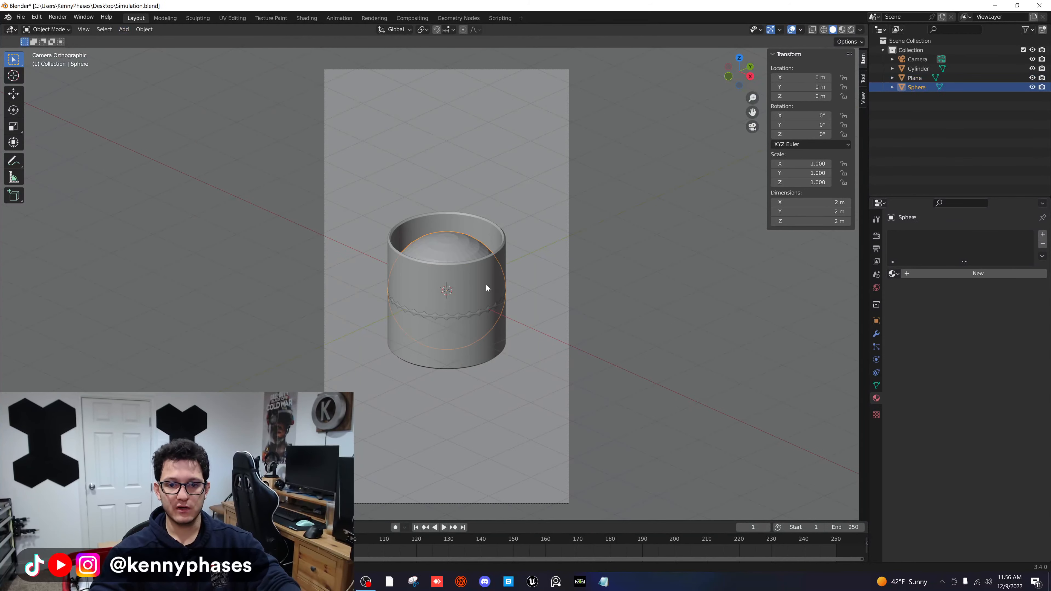
text(s.2)
key(Return)
- Move the sphere up along Z to about 2.41 m above the cup and check its centring from the top view
key(g)
key(z)
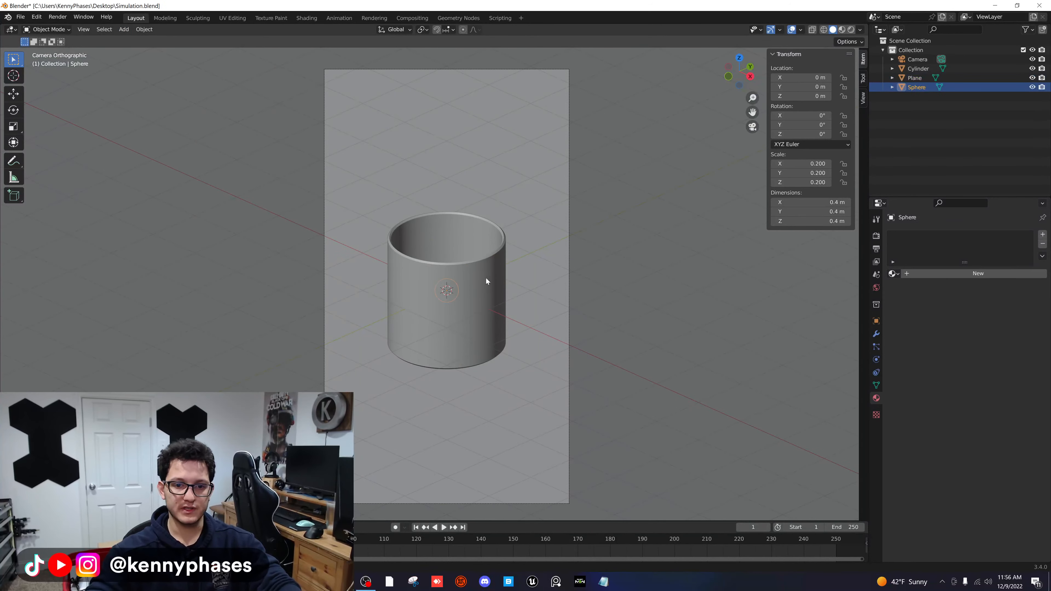
click(483, 217)
key(KP_7)
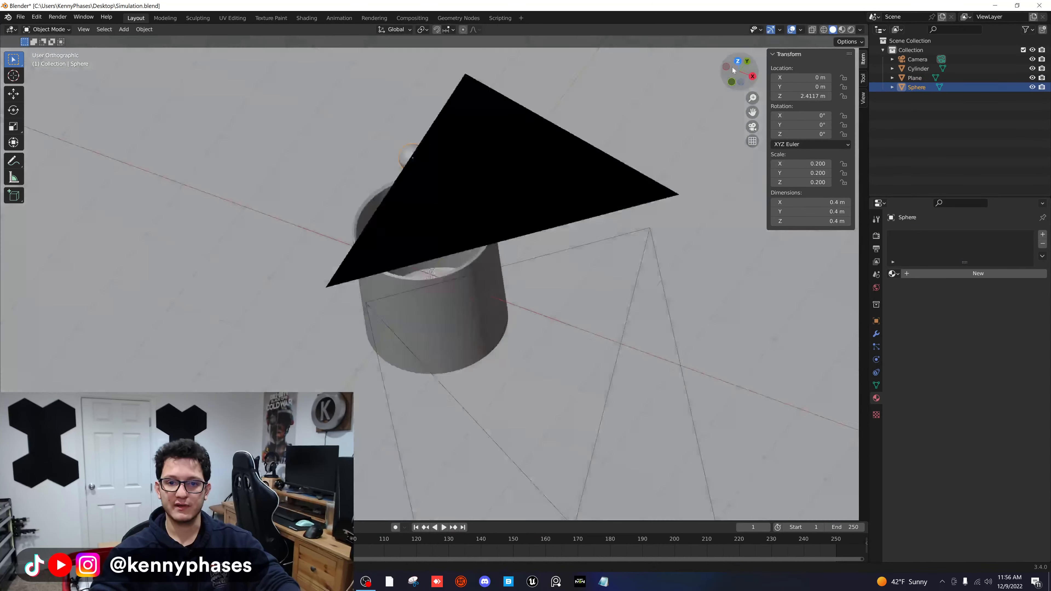
scroll(392, 260, down, 3)
shift+middle_drag(495, 321, 594, 319)
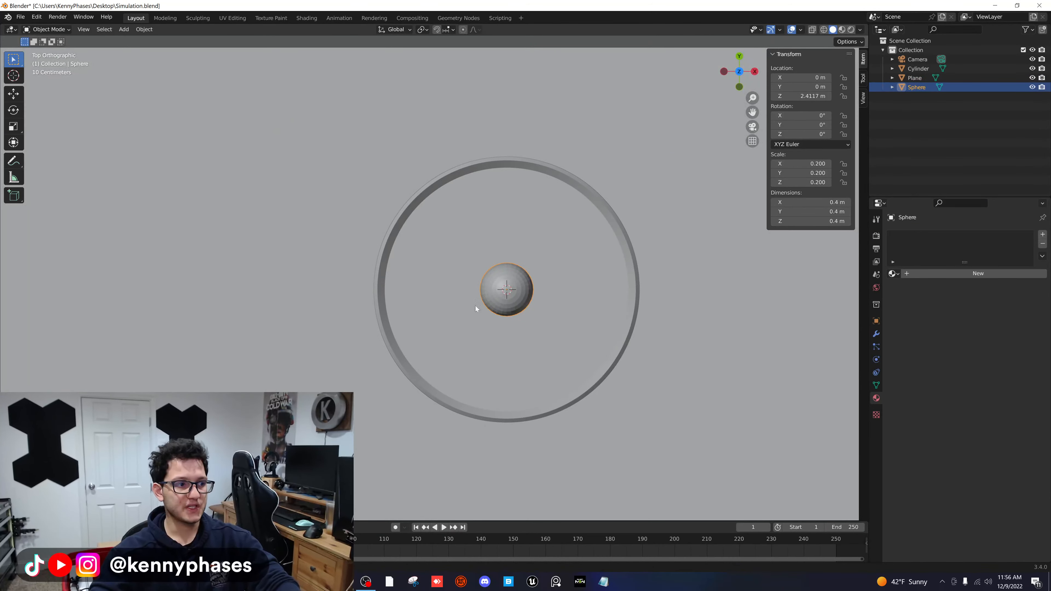
middle_drag(475, 305, 492, 344)
scroll(415, 344, down, 4)
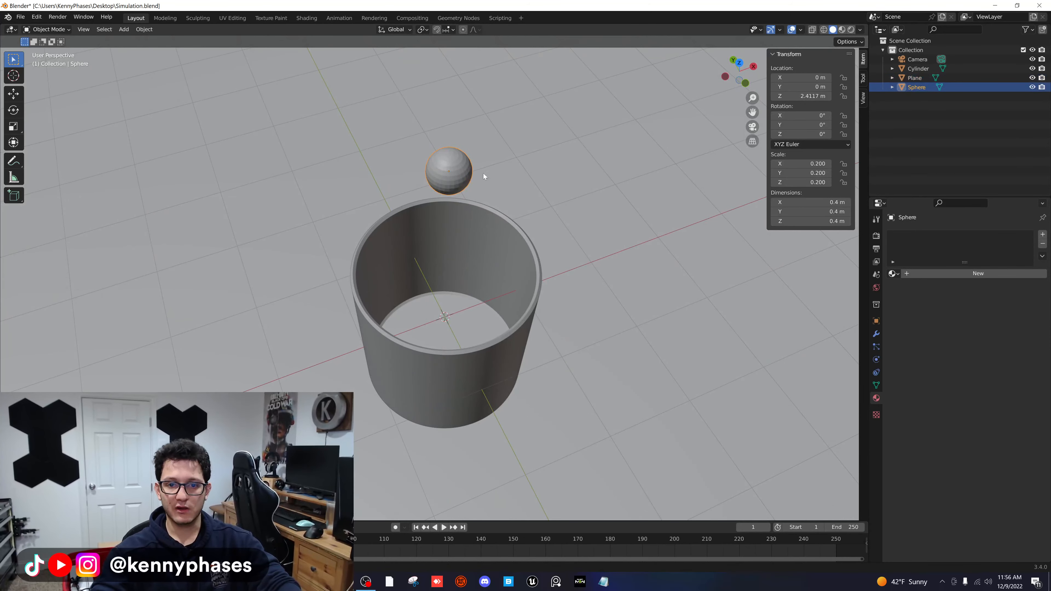
- In rendered shading, give the sphere a new material with a turquoise base color, hue 0.493 and saturation 0.956
scroll(480, 165, up, 3)
right_click(476, 78)
click(851, 30)
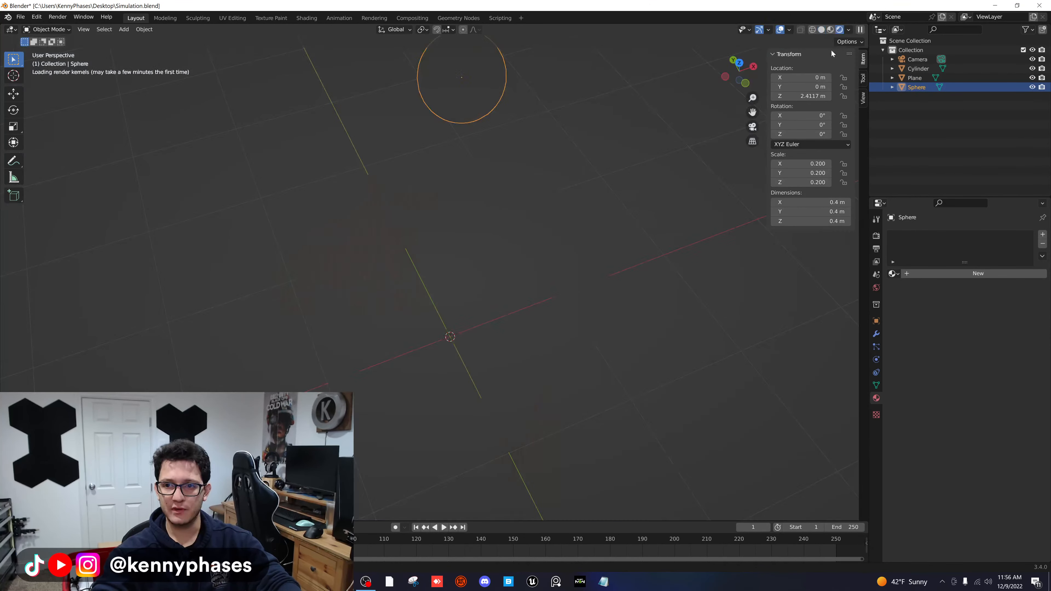
scroll(552, 157, down, 2)
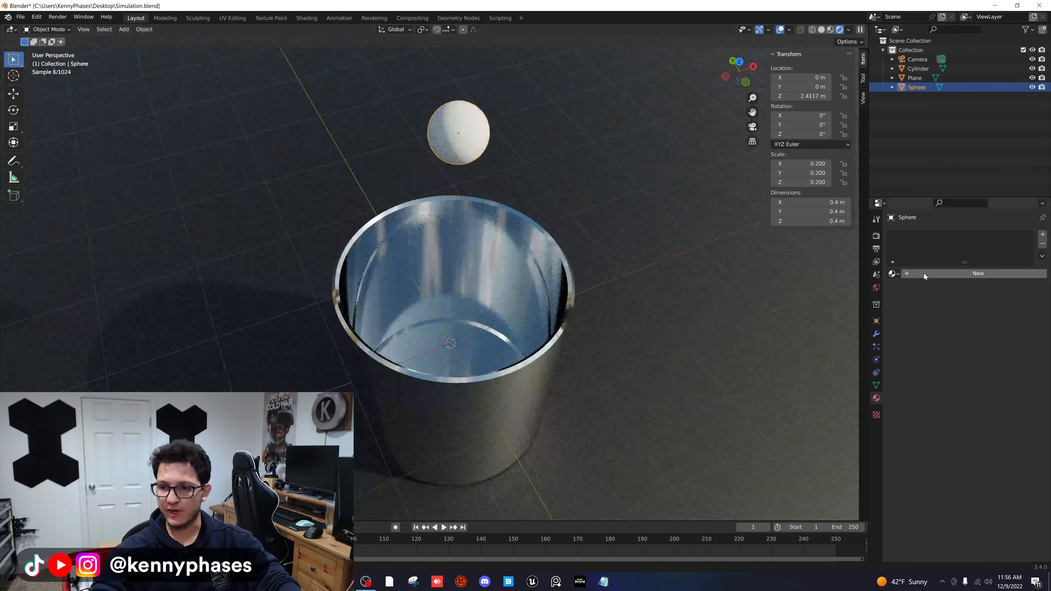
click(927, 274)
click(988, 354)
click(980, 235)
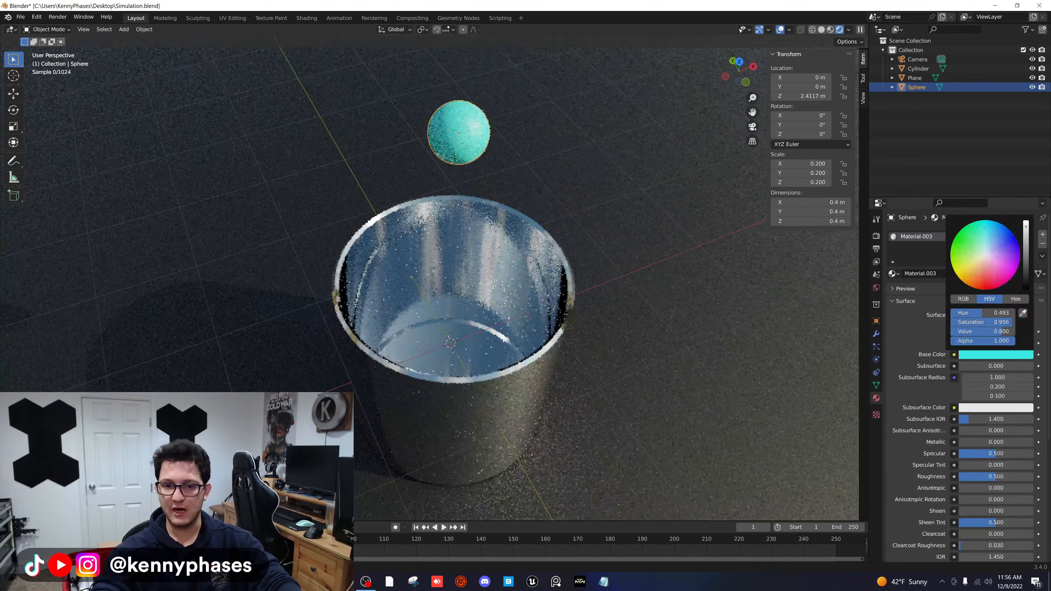
- Shift the sphere's base color to cyan-blue, set Metallic to 1.000 and Roughness to about 0.328, and save the file
drag(985, 228, 992, 221)
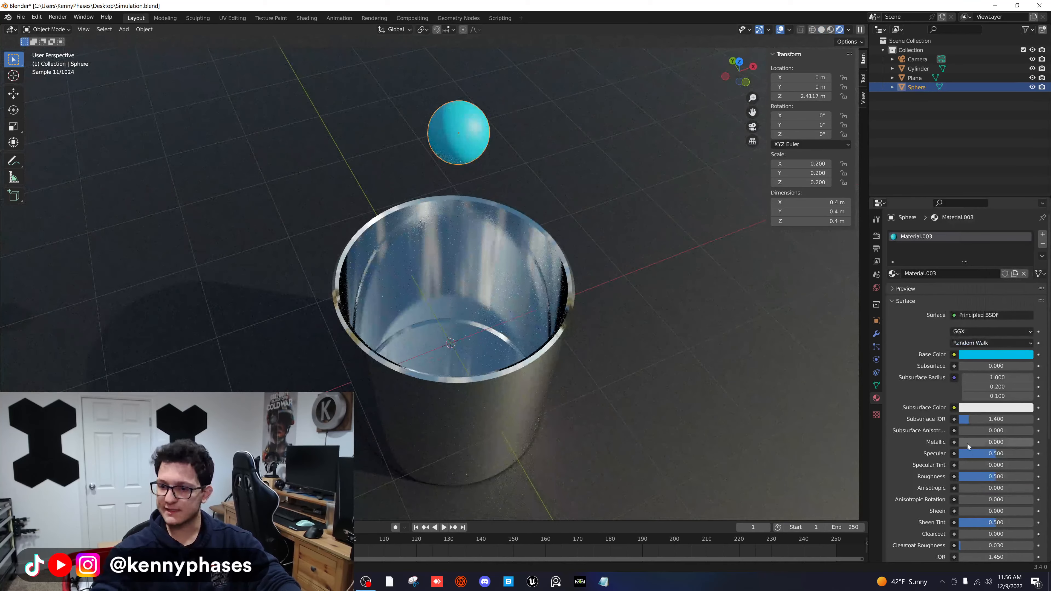
drag(967, 444, 1033, 442)
drag(995, 476, 982, 477)
middle_drag(502, 226, 550, 217)
key(ctrl+s)
scroll(529, 142, up, 1)
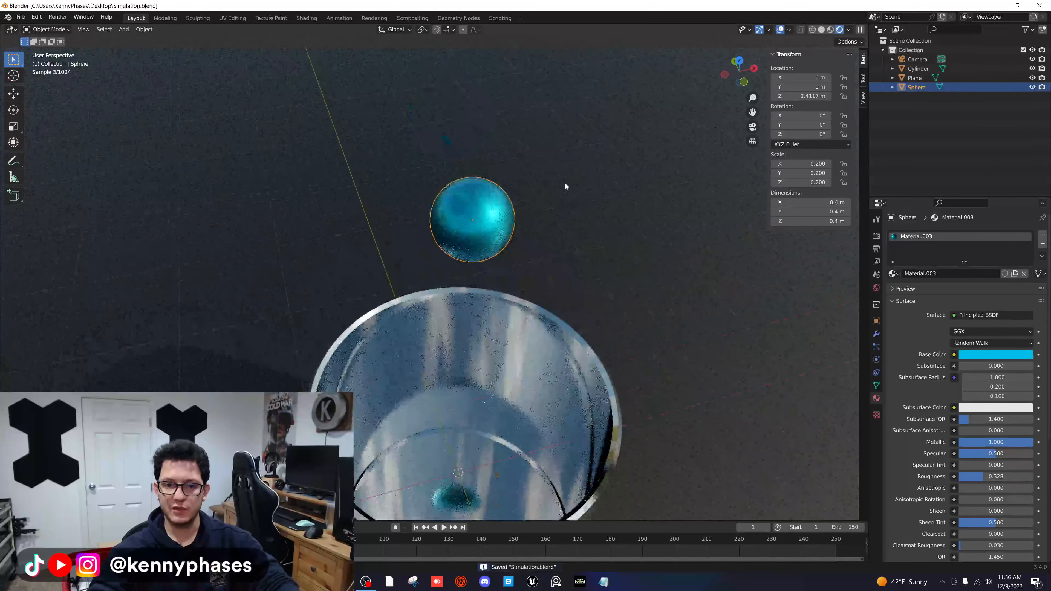
- Return to solid shading and add an active rigid body to the sphere
click(822, 29)
scroll(499, 281, down, 4)
middle_drag(499, 302, 532, 298)
scroll(498, 288, down, 1)
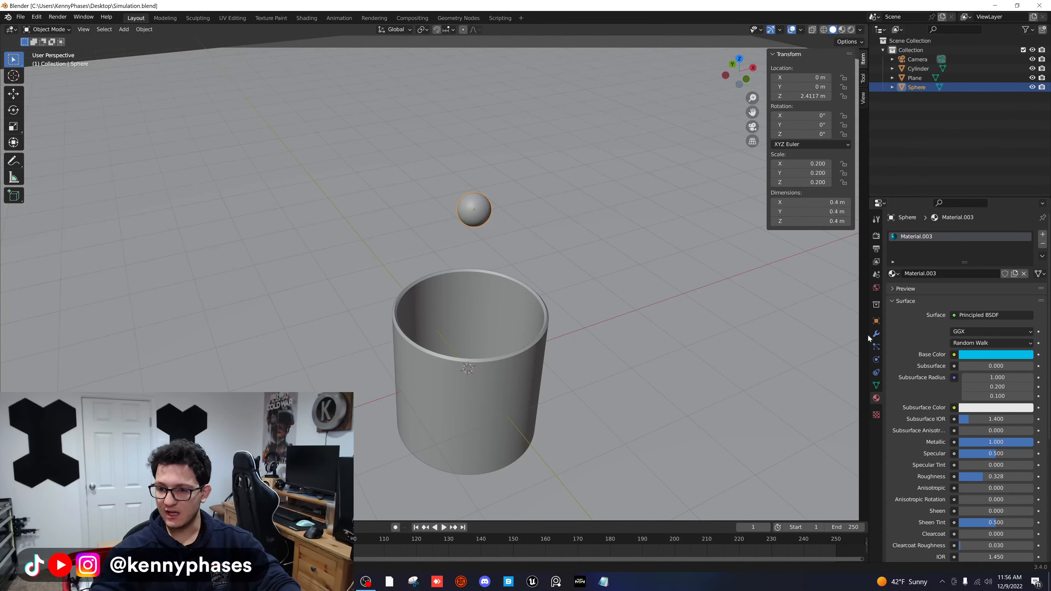
click(877, 347)
click(877, 359)
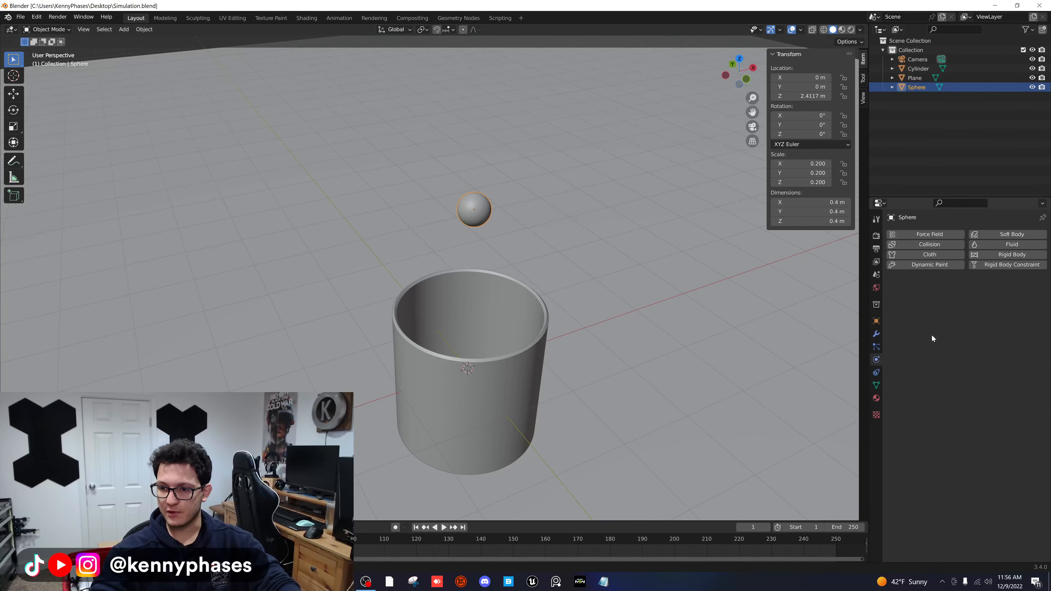
click(1006, 256)
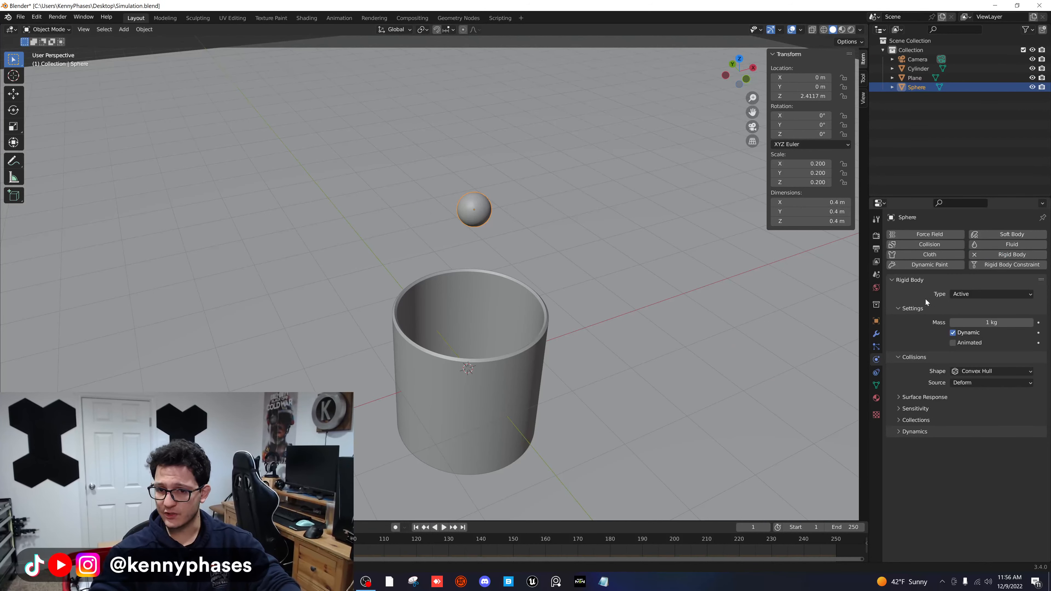
- Apply the sphere's scale and set its rigid body collision shape to Sphere
click(140, 29)
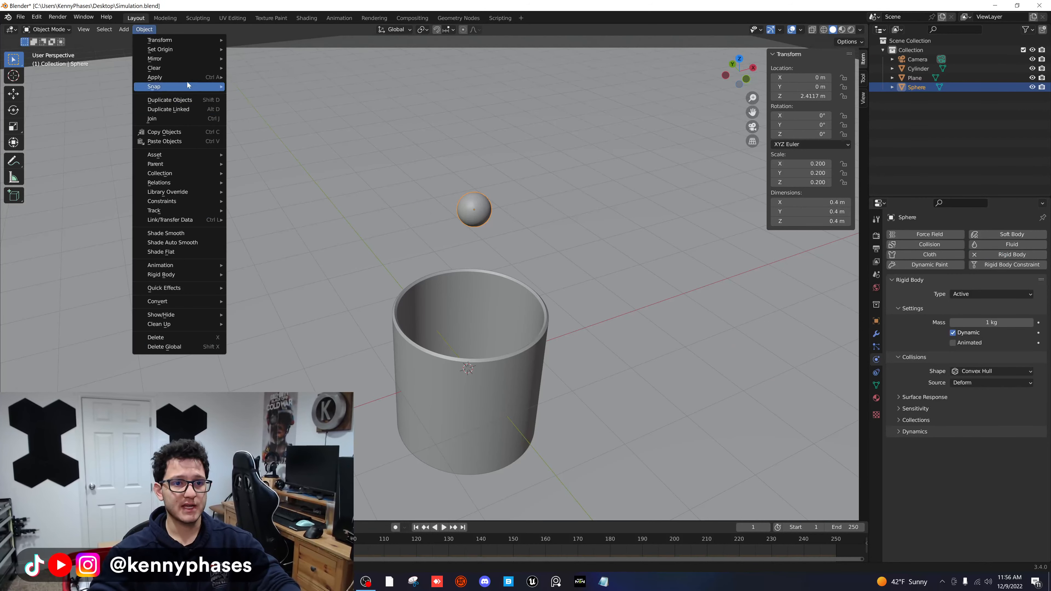
mouse_move(187, 77)
click(274, 95)
scroll(649, 244, up, 1)
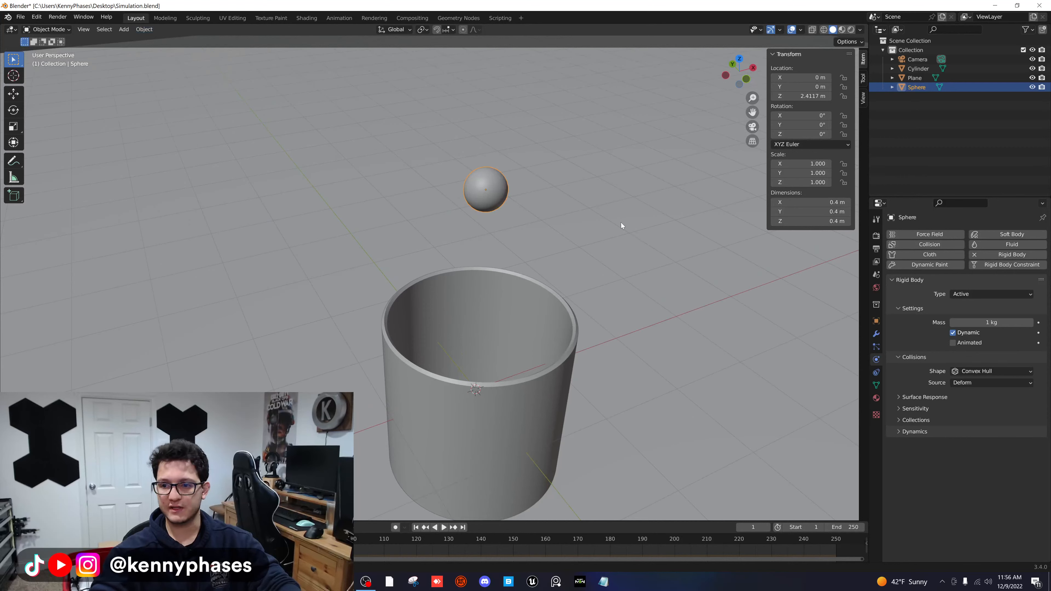
click(968, 372)
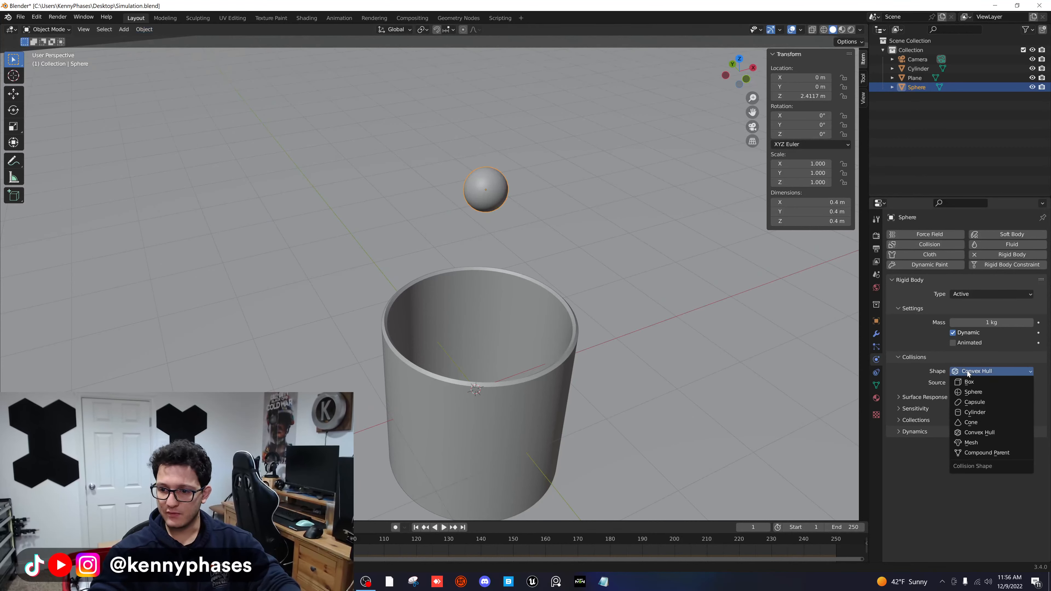
click(982, 392)
scroll(509, 235, up, 7)
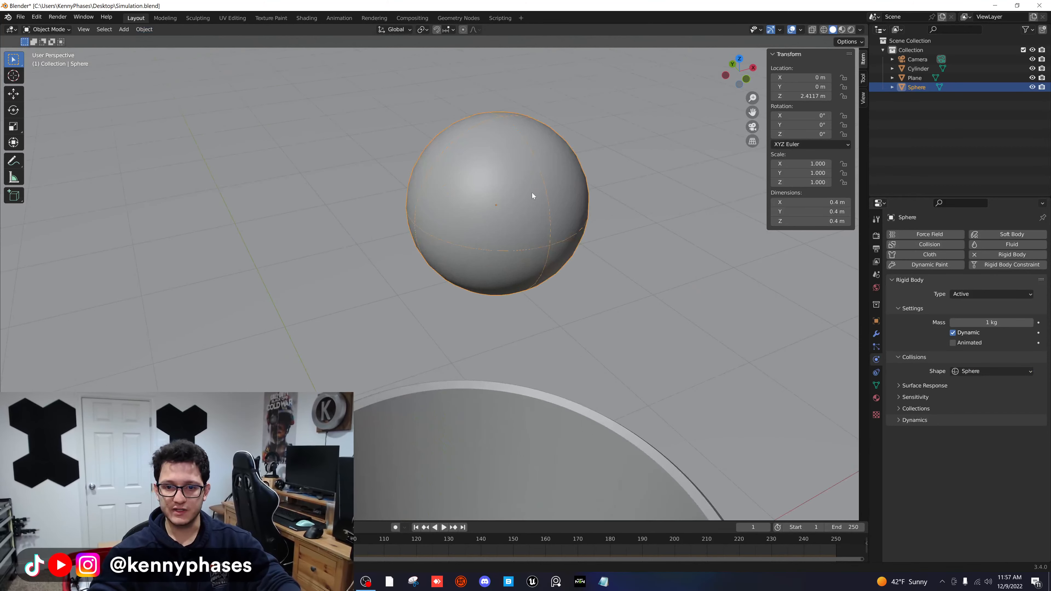
scroll(544, 204, down, 6)
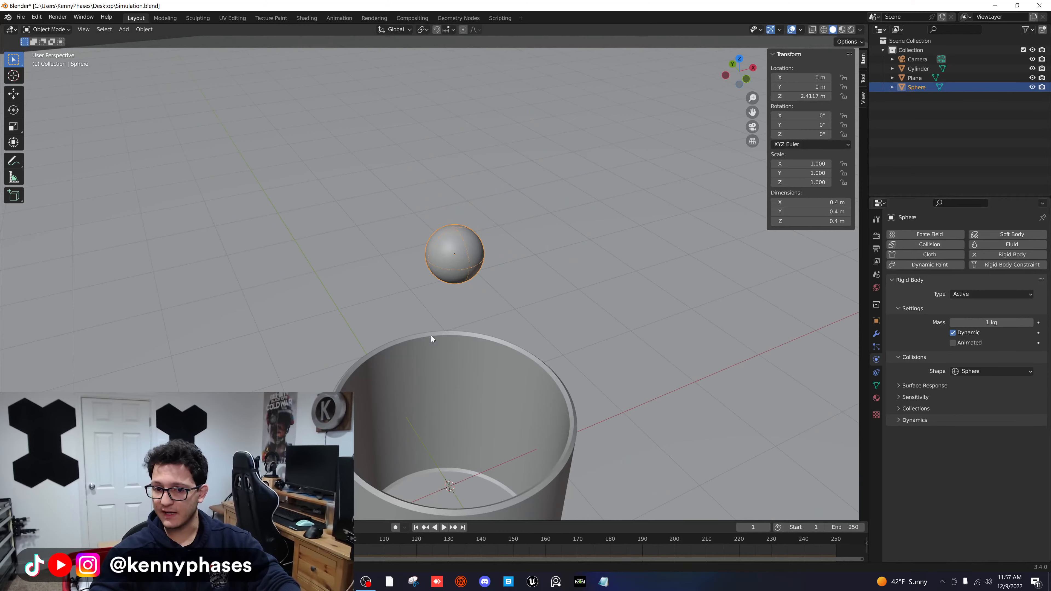
- Make the cup a passive rigid body with the Mesh collision shape
scroll(432, 339, down, 4)
click(447, 280)
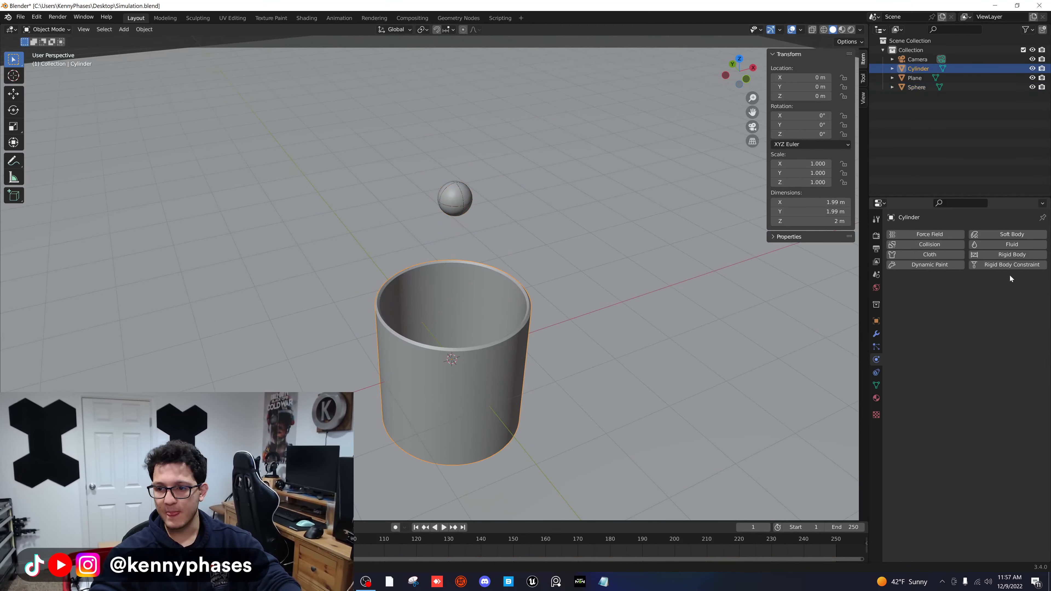
click(1010, 255)
click(984, 294)
click(980, 316)
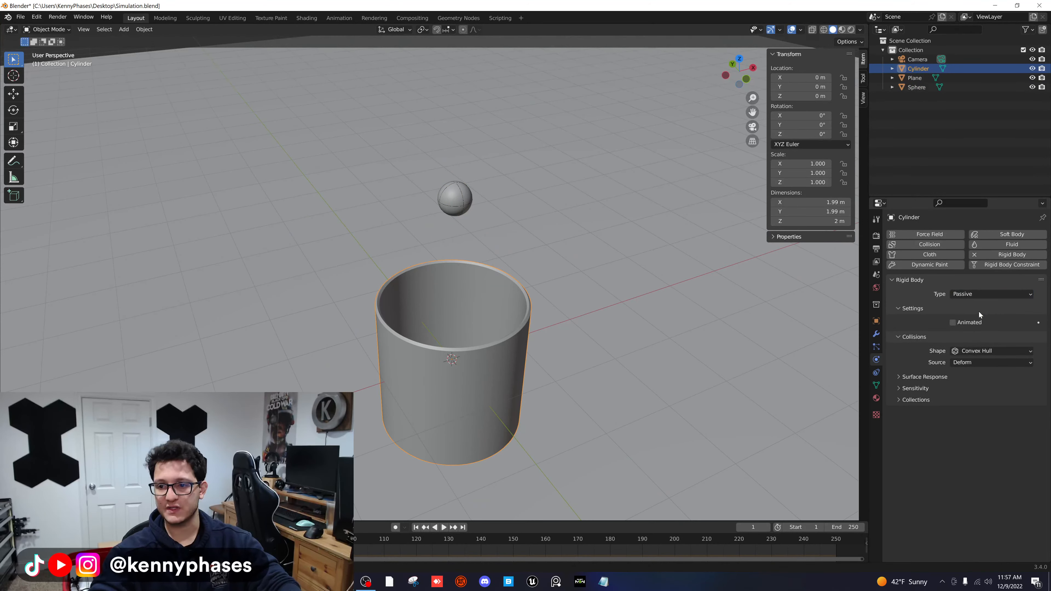
click(985, 352)
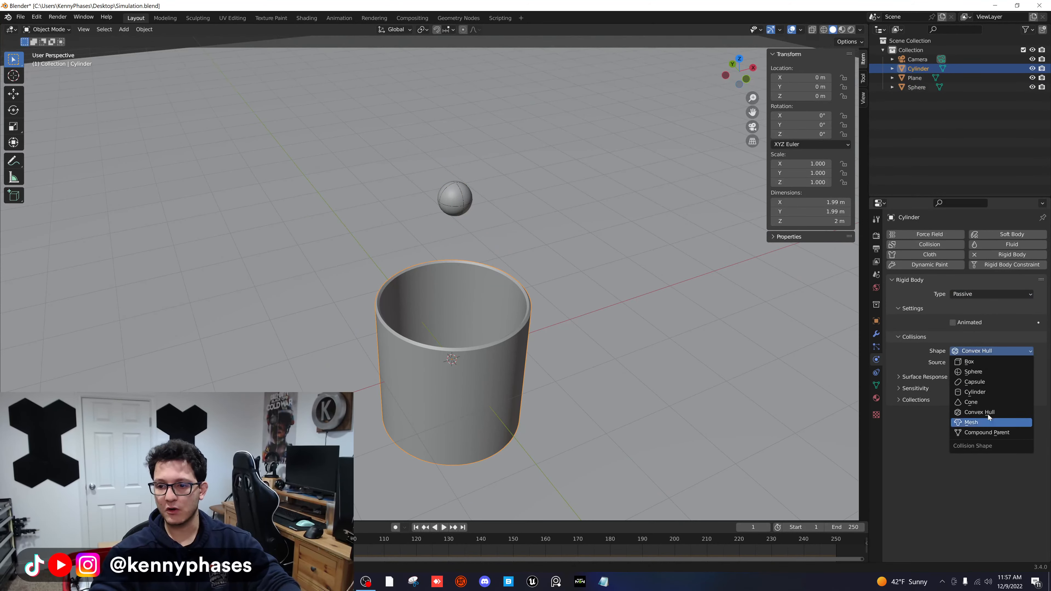
click(987, 423)
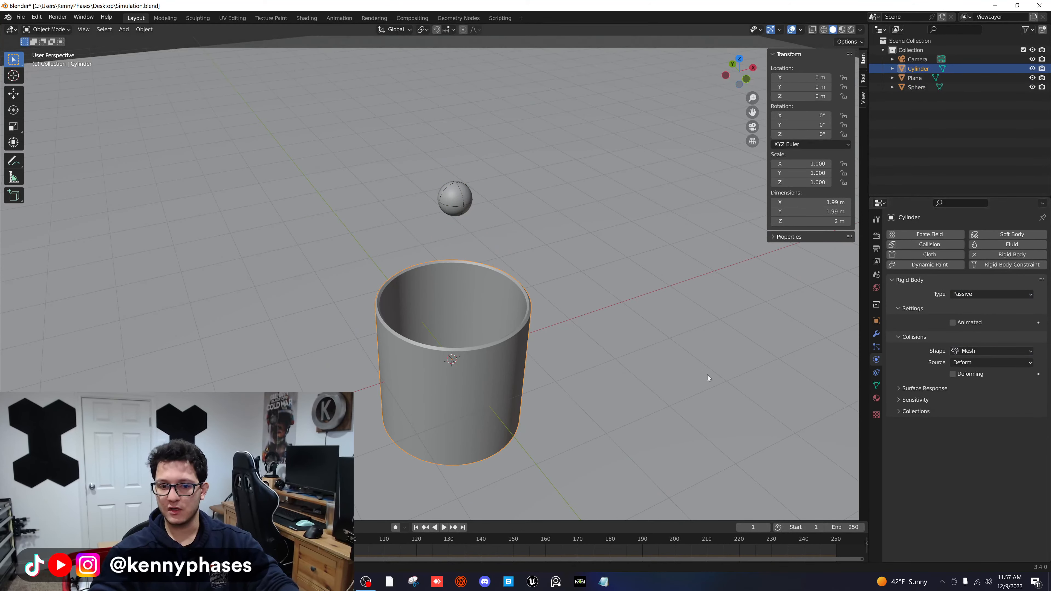
- Select the floor plane and briefly play the simulation to check how the sphere falls toward the cup
click(610, 204)
middle_drag(510, 260, 587, 265)
key(space)
key(space)
drag(180, 539, 52, 538)
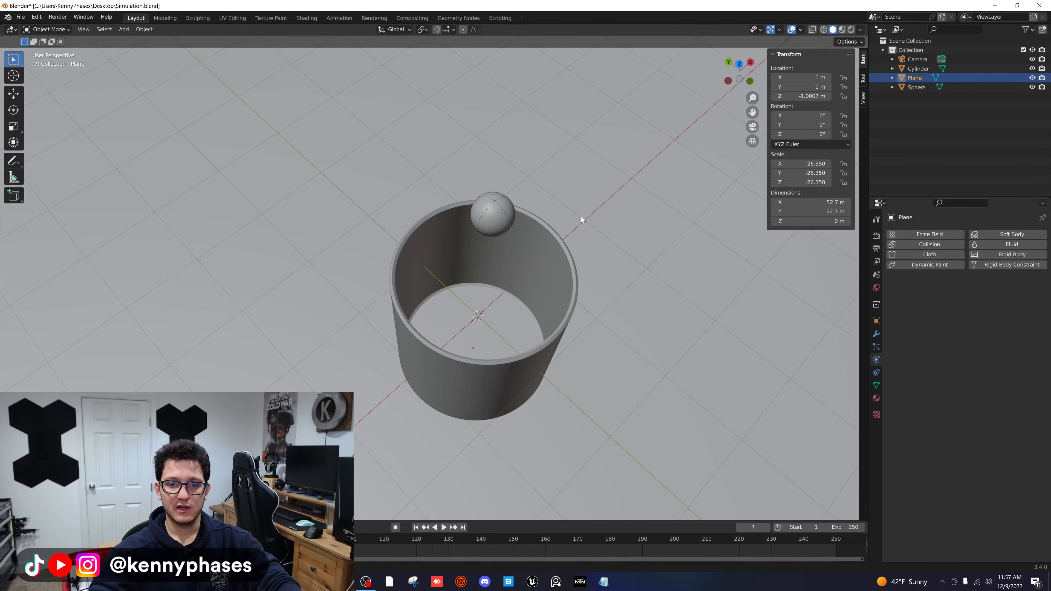
- Make the floor plane a passive rigid body with the Convex Hull collision shape
middle_drag(519, 248, 579, 200)
scroll(442, 174, down, 4)
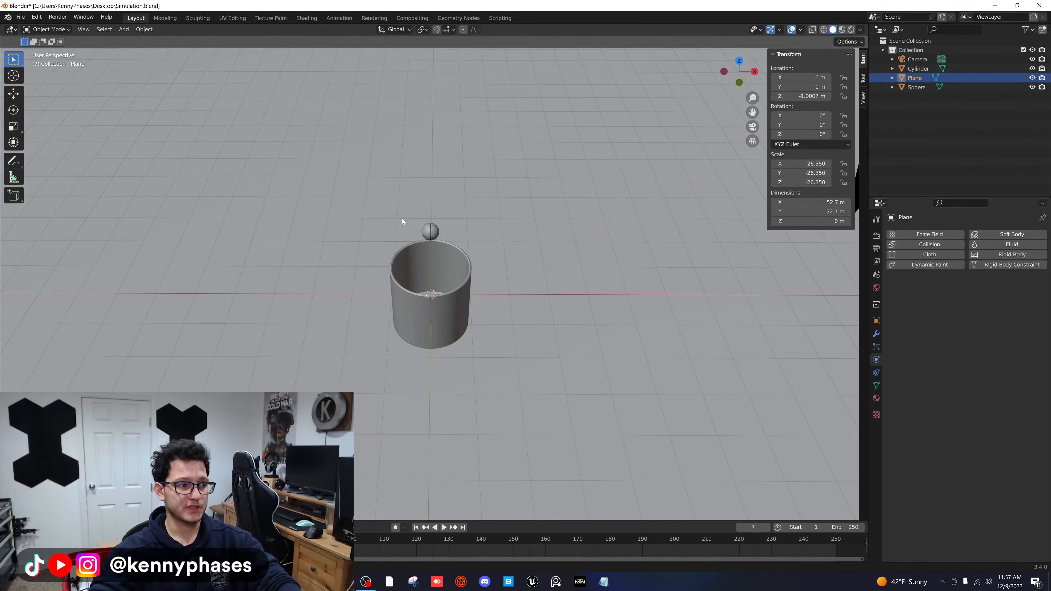
scroll(417, 255, up, 3)
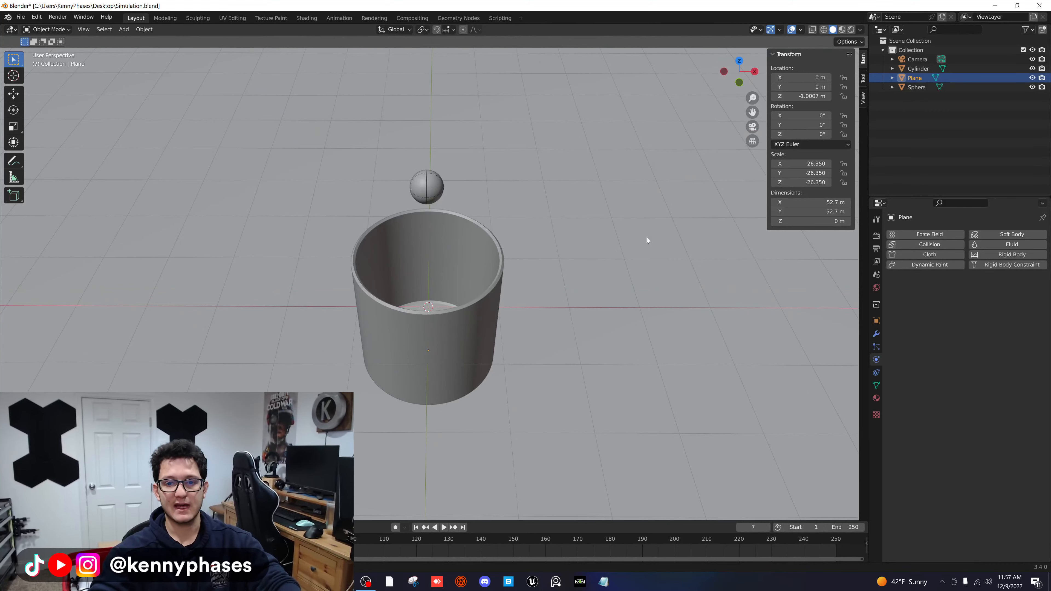
scroll(647, 240, down, 5)
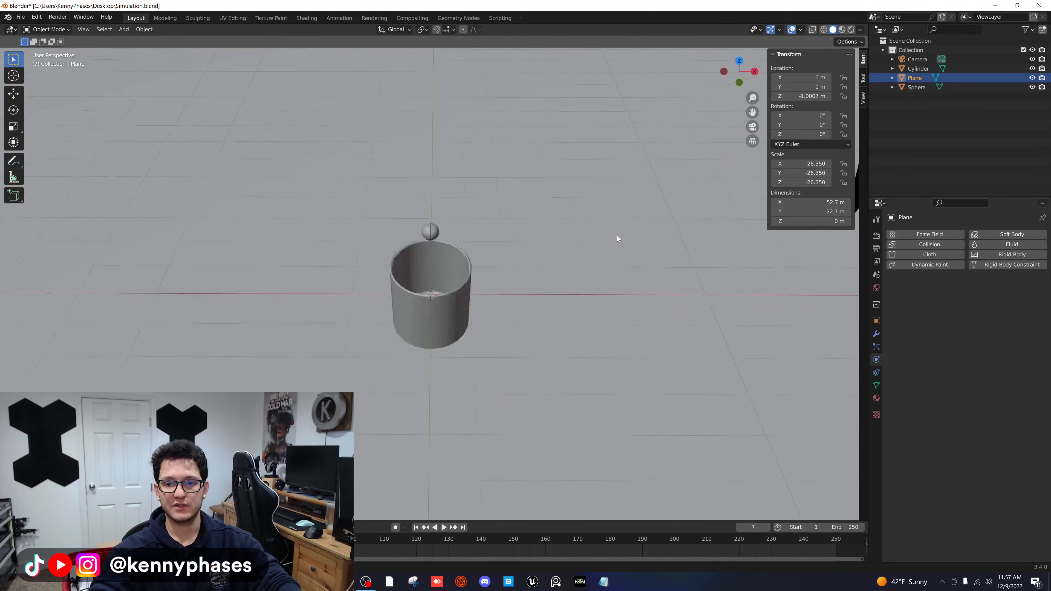
click(998, 254)
click(971, 294)
click(982, 313)
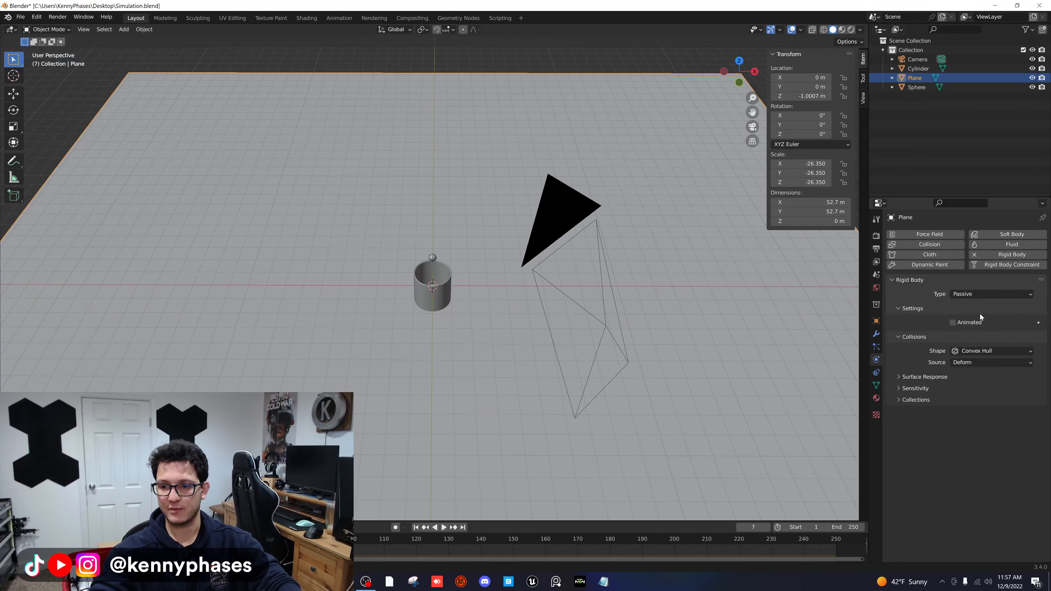
click(983, 352)
click(978, 349)
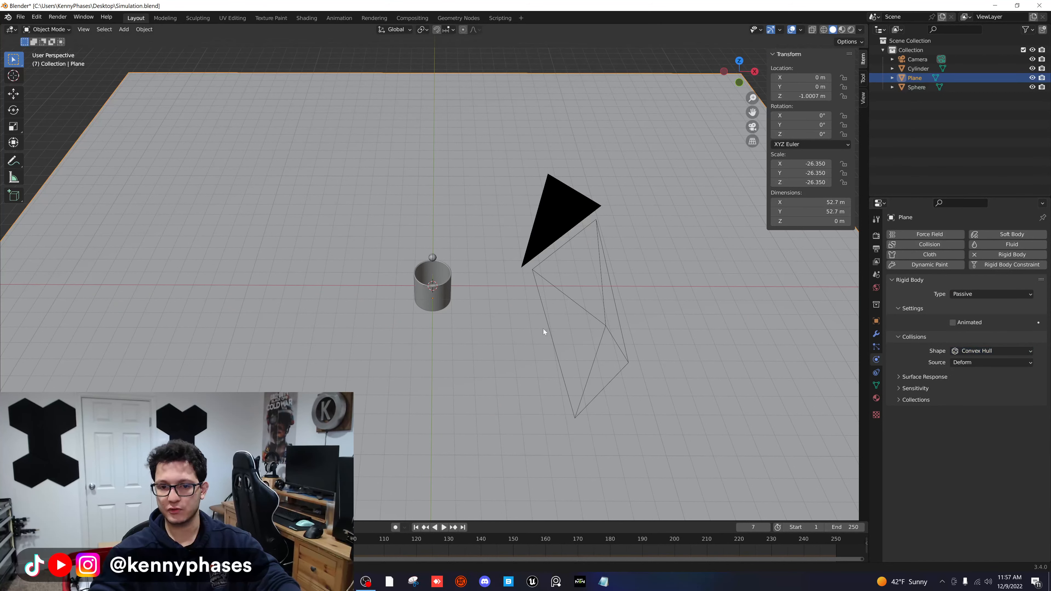
- Move the sphere beside the cup to about X 2.30 m and play the simulation to test its drop onto the floor
click(432, 257)
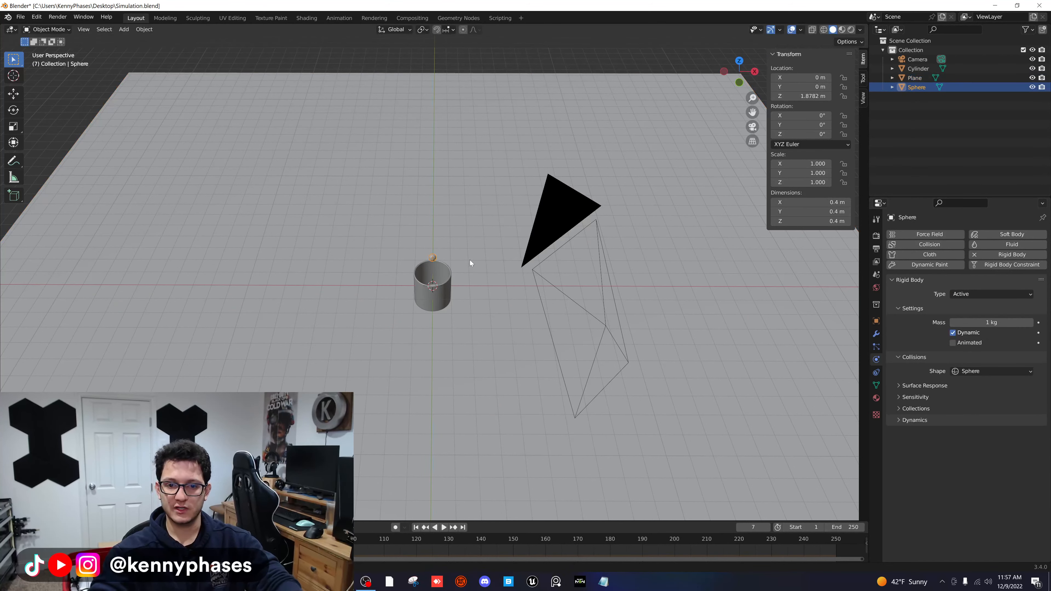
scroll(467, 269, up, 5)
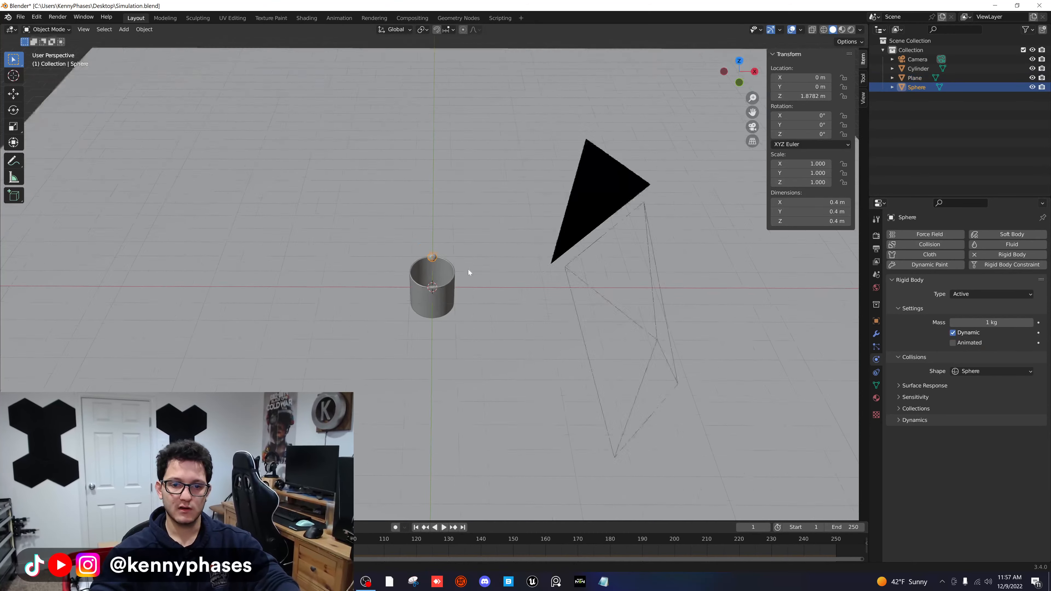
key(g)
click(586, 274)
key(space)
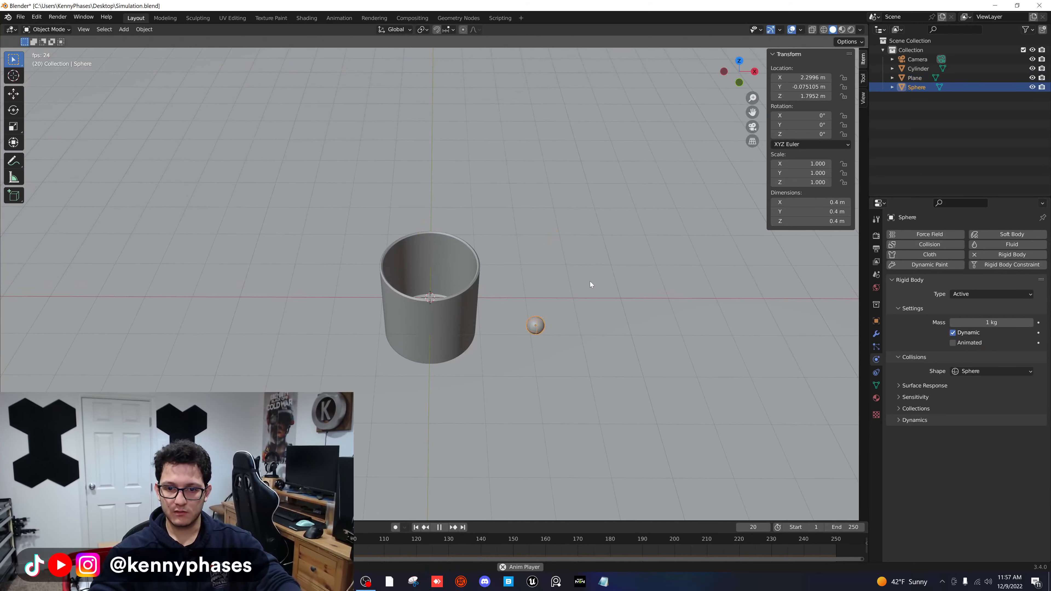
key(space)
key(shift+Left)
key(space)
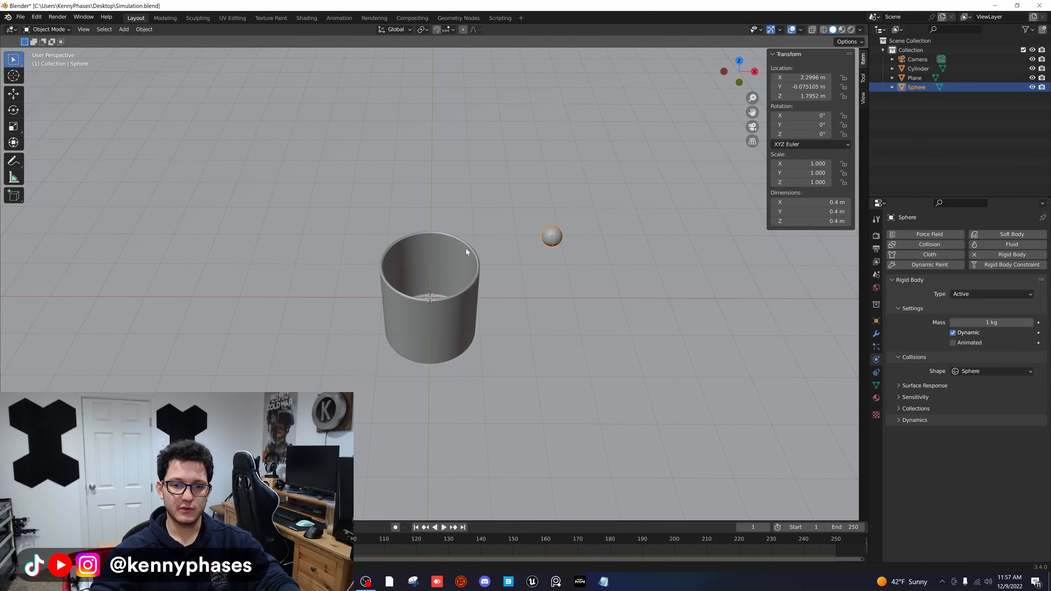
- Reset the sphere's location to 0 on all axes and raise it along Z to about 2.389 m above the cup
click(794, 79)
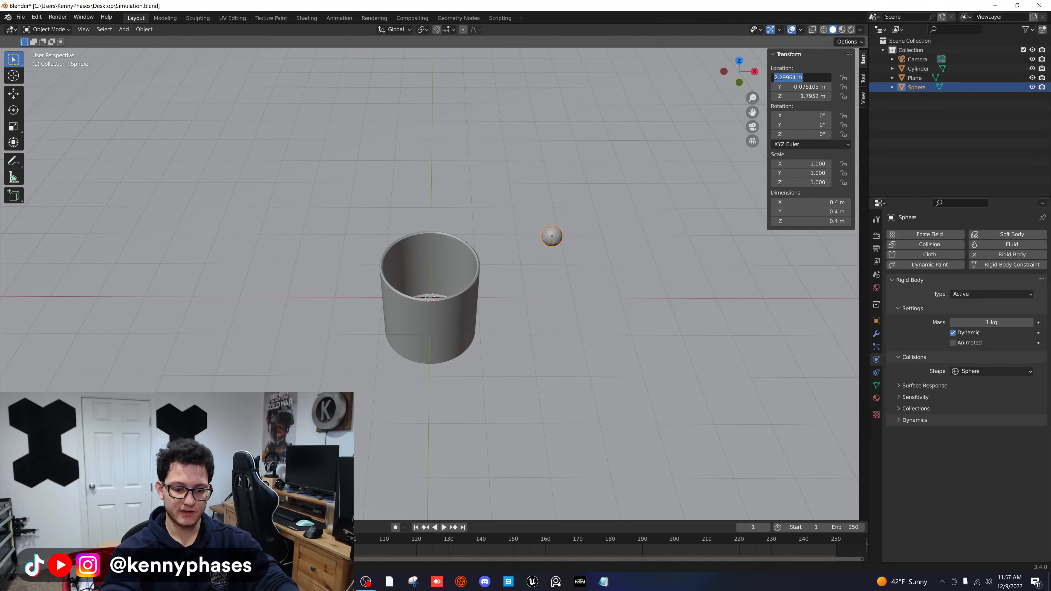
text(0)
key(Tab)
text(0)
key(Tab)
text(0)
key(Return)
key(g)
key(z)
click(552, 194)
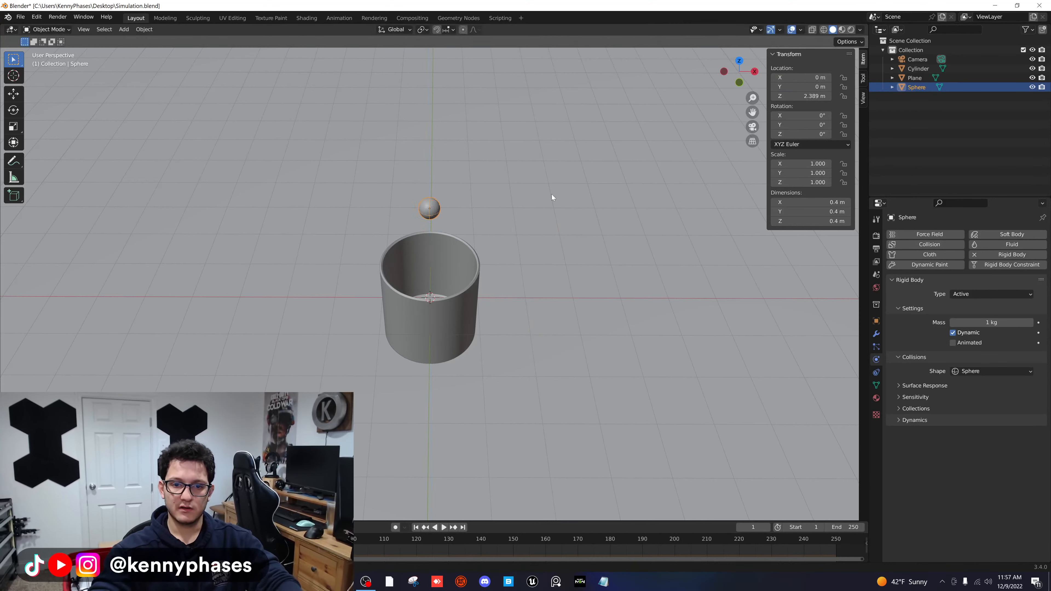
- Switch to the front view with the sphere and cup in frame, select the sphere and save the file
click(739, 81)
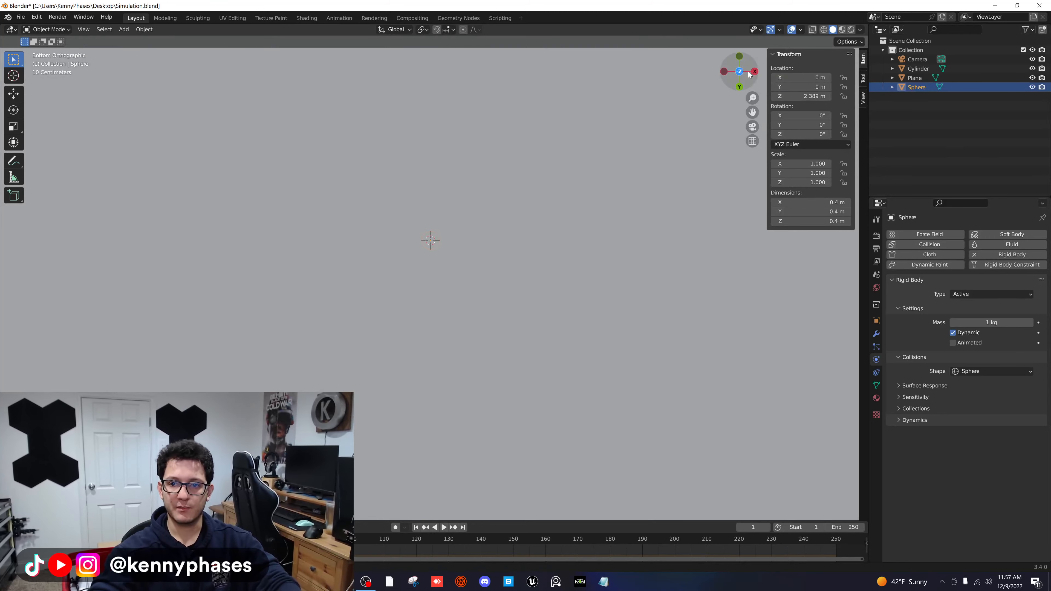
click(740, 55)
scroll(470, 308, up, 2)
shift+middle_drag(489, 293, 509, 207)
click(475, 151)
click(466, 165)
key(ctrl+s)
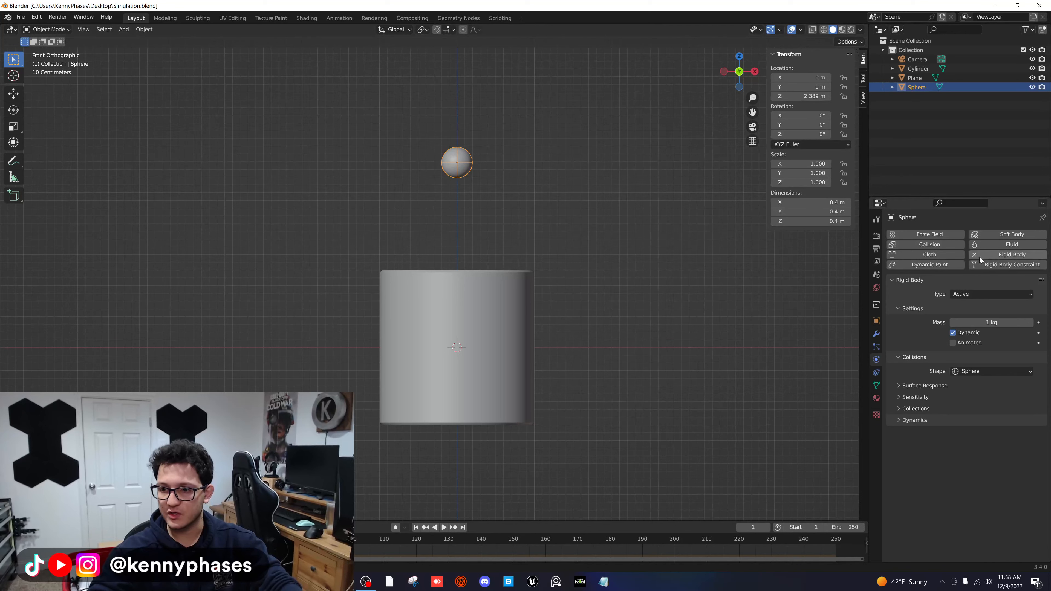
- Remove the sphere's rigid body and add an Array modifier with relative offset factors X 0 and Z 1
click(1001, 254)
click(876, 334)
click(968, 234)
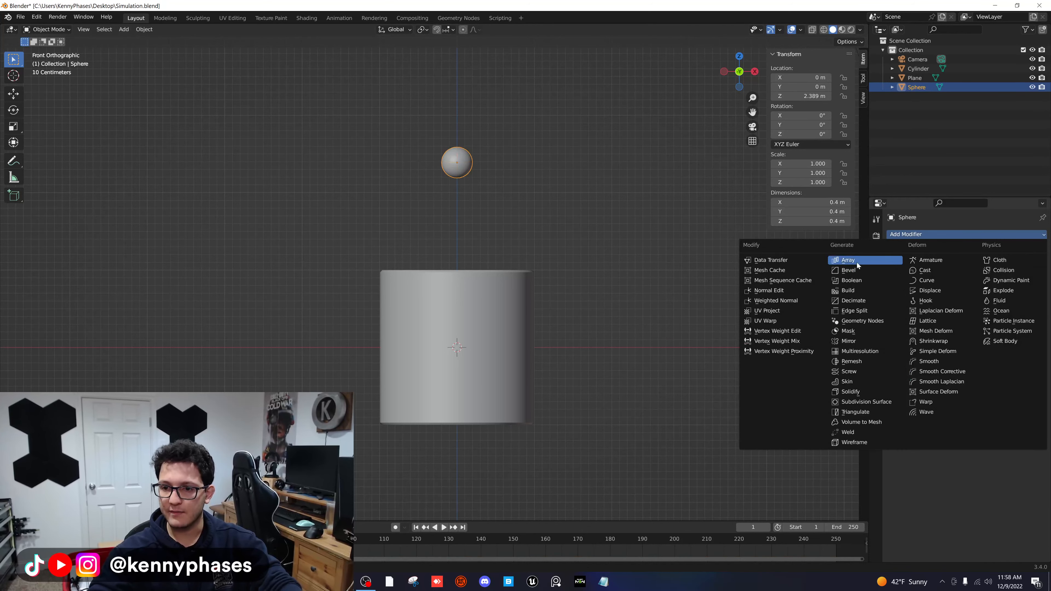
click(856, 261)
click(991, 303)
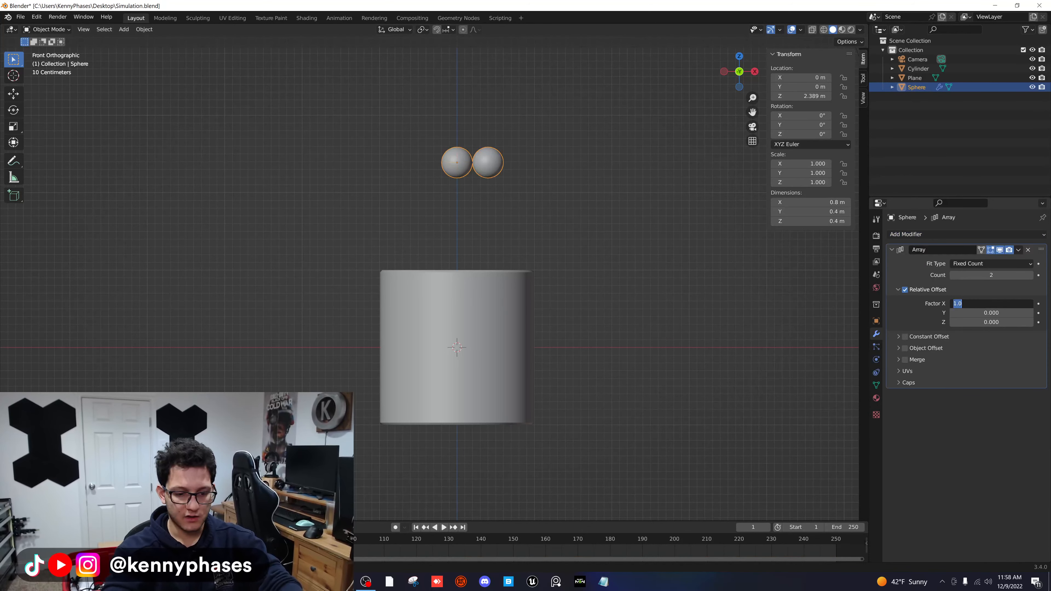
text(0)
key(Tab)
key(Tab)
text(1)
key(Return)
scroll(554, 166, up, 2)
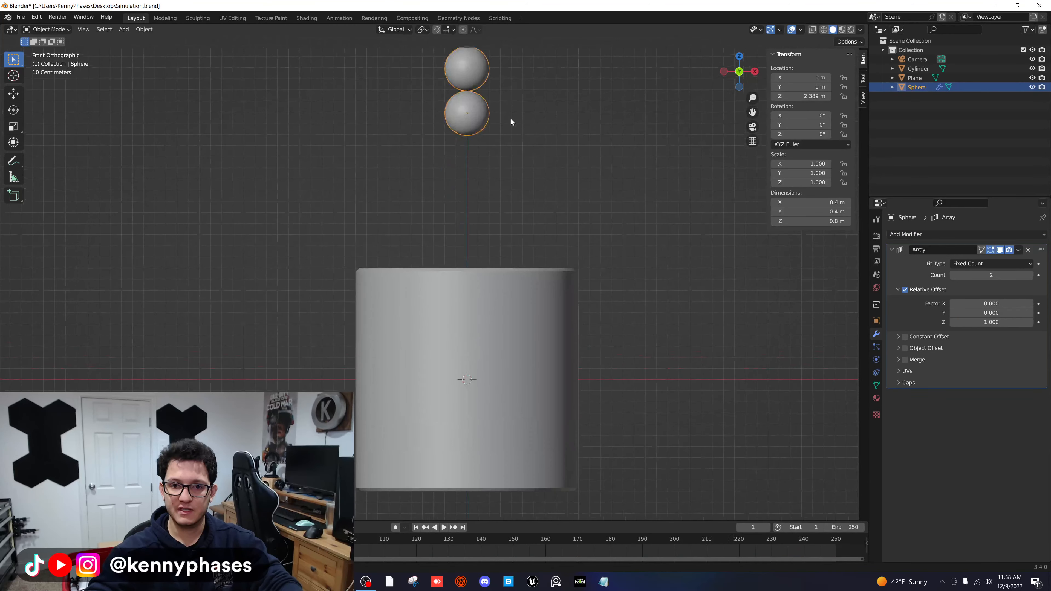
- Set the array's relative Z offset to 1.1 and its count to 10 to stack the spheres above the cup
key(KP_Decimal)
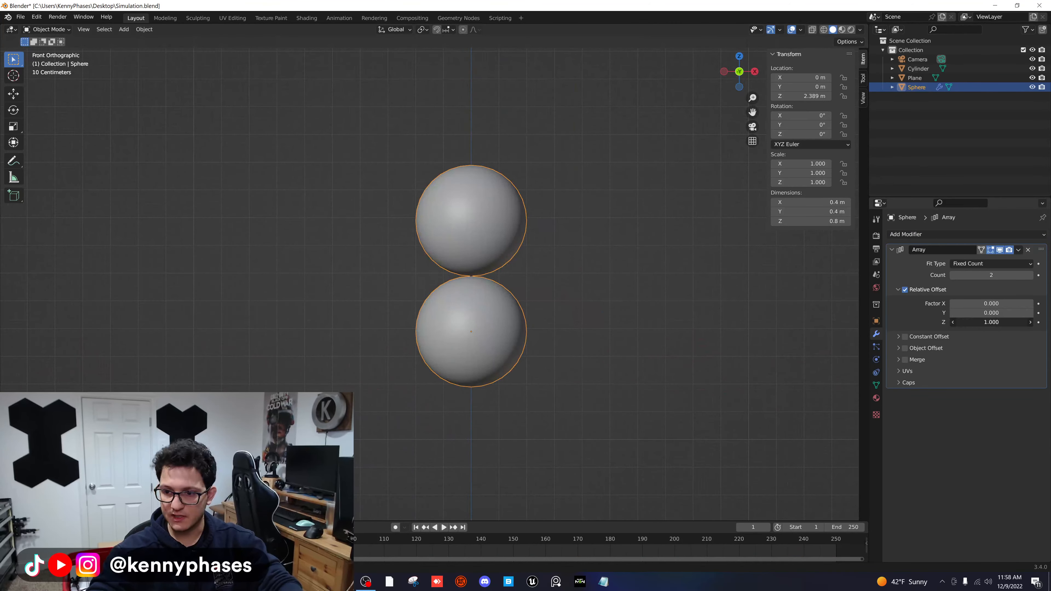
click(983, 323)
text(1.1)
key(Return)
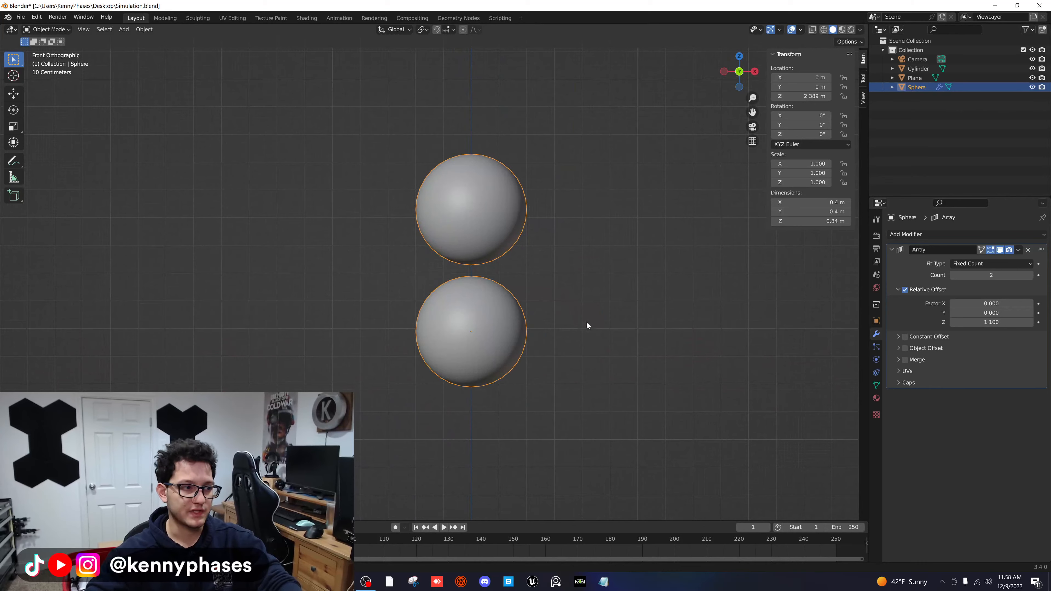
scroll(587, 325, down, 2)
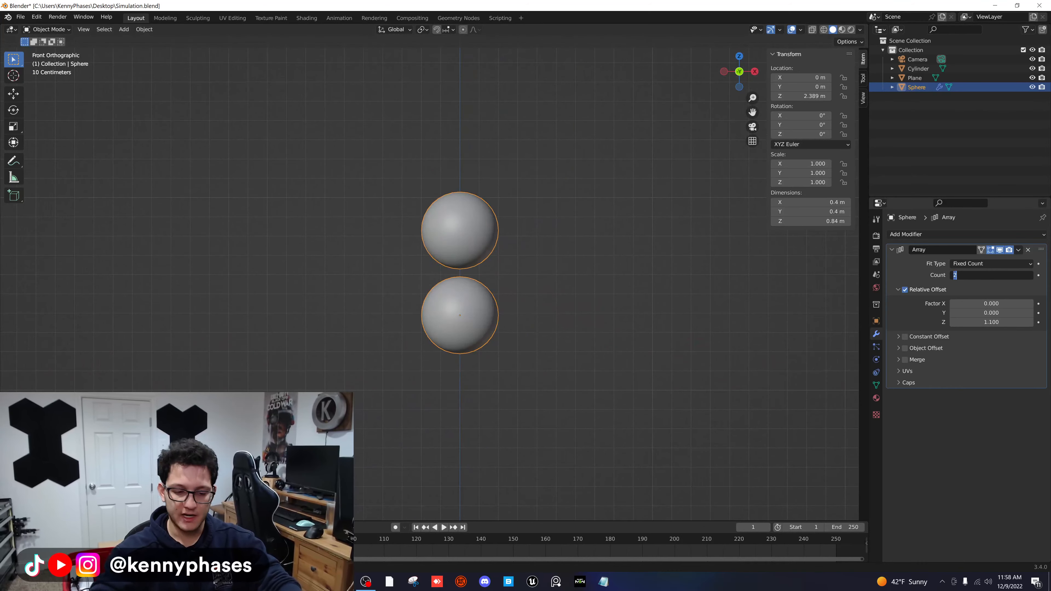
key(Return)
scroll(581, 321, down, 7)
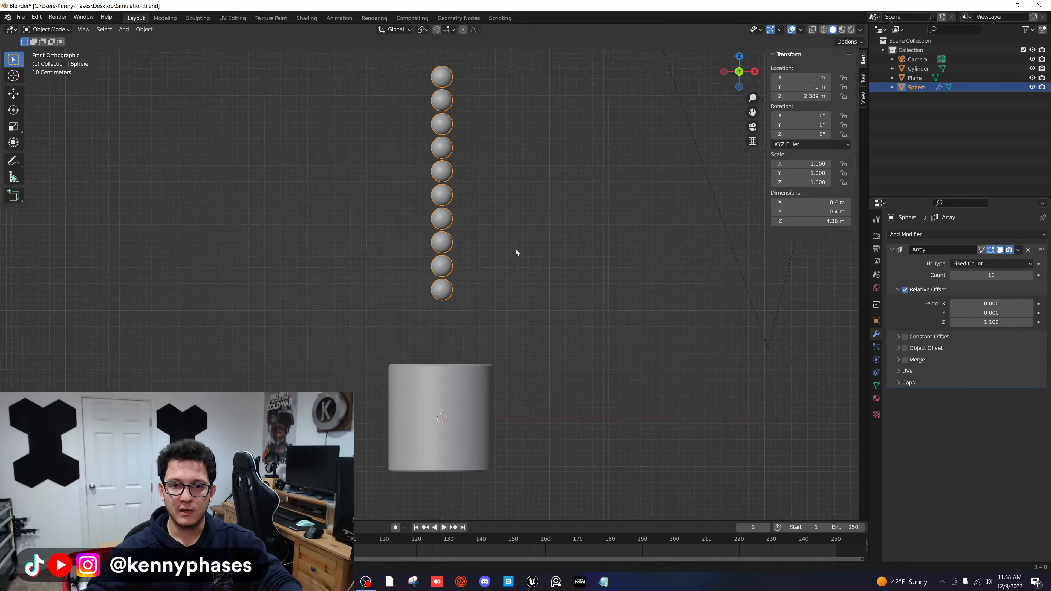
- Apply the Array modifier on the sphere so the ten copies become real geometry
shift+middle_drag(516, 249, 519, 260)
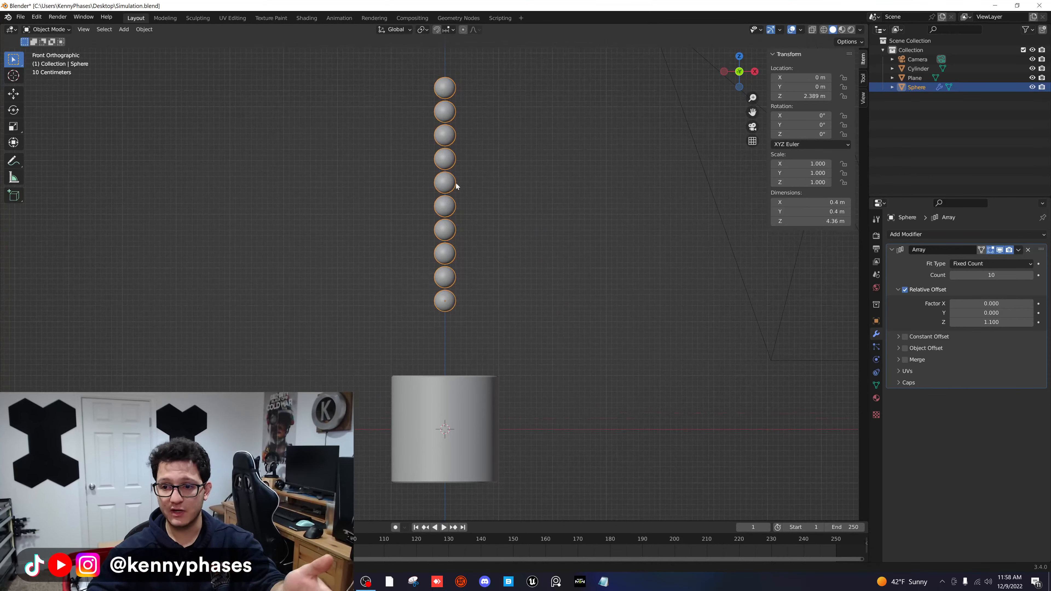
click(1018, 251)
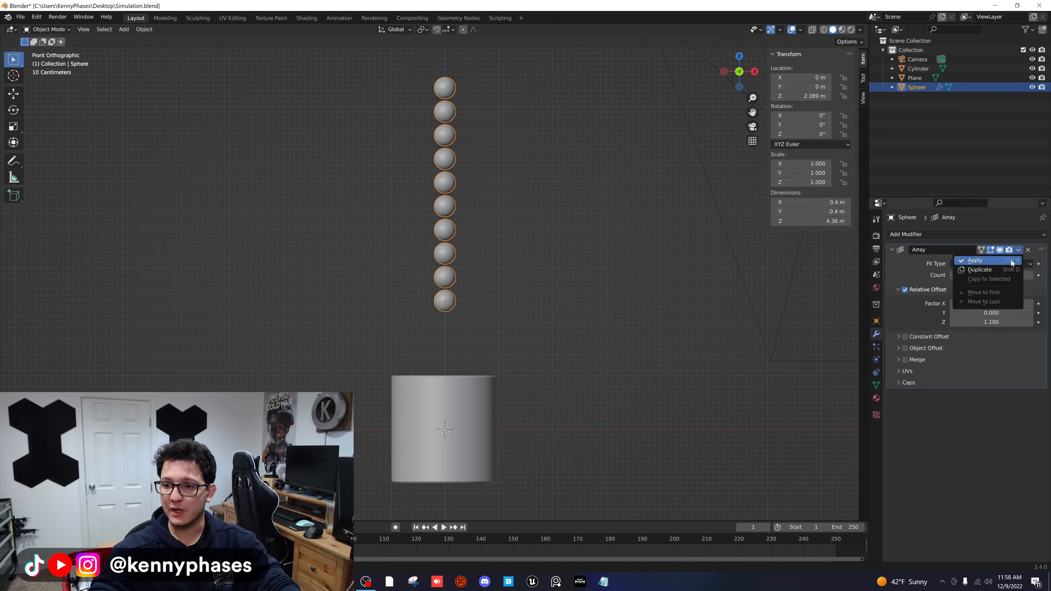
click(1020, 252)
click(1021, 252)
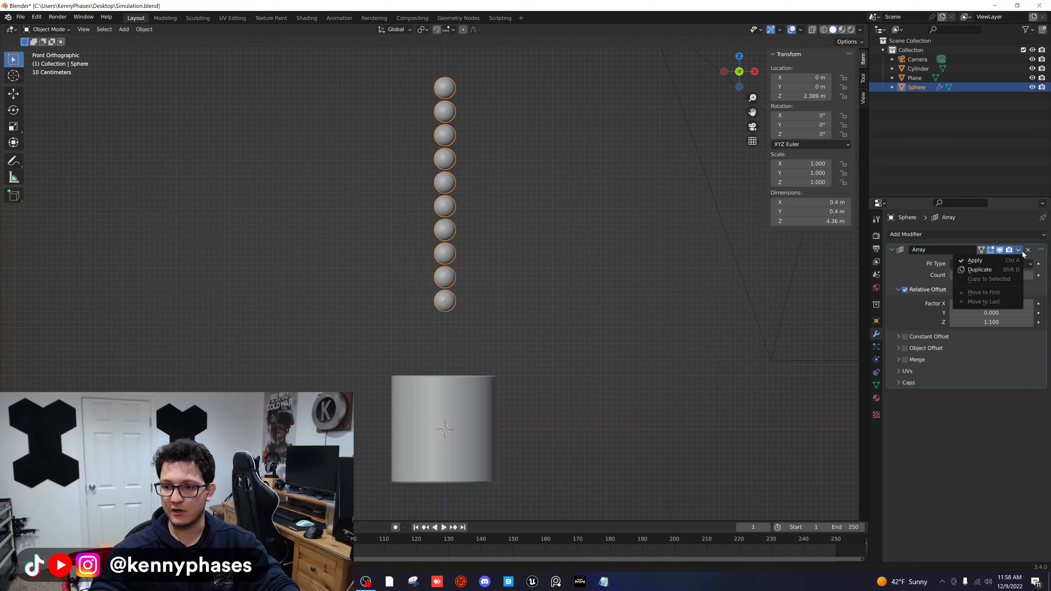
click(1004, 261)
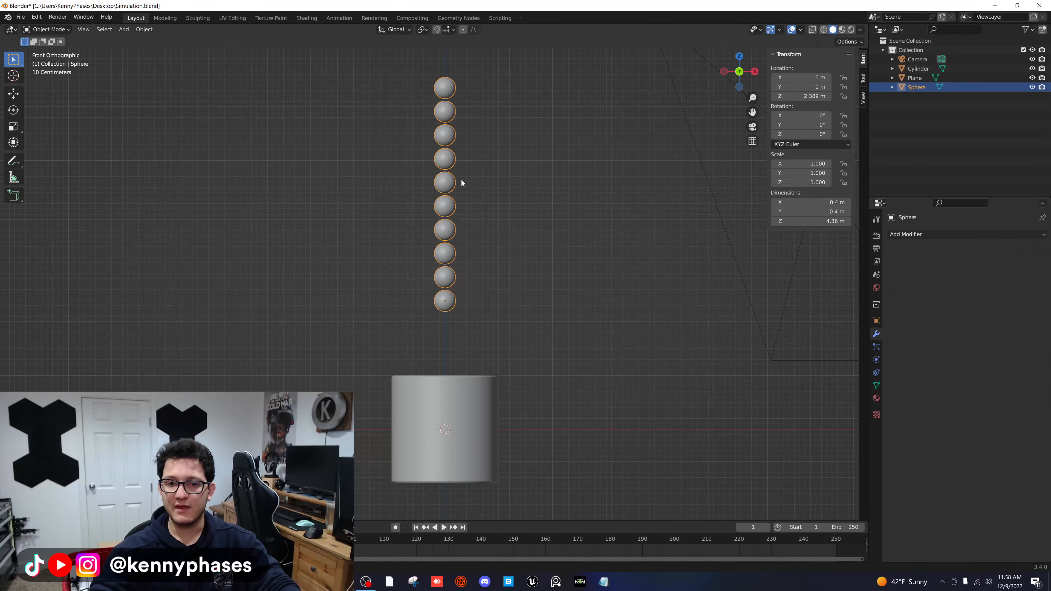
- Separate the sphere mesh by loose parts into individual objects and return to Object Mode
scroll(462, 186, up, 1)
key(Tab)
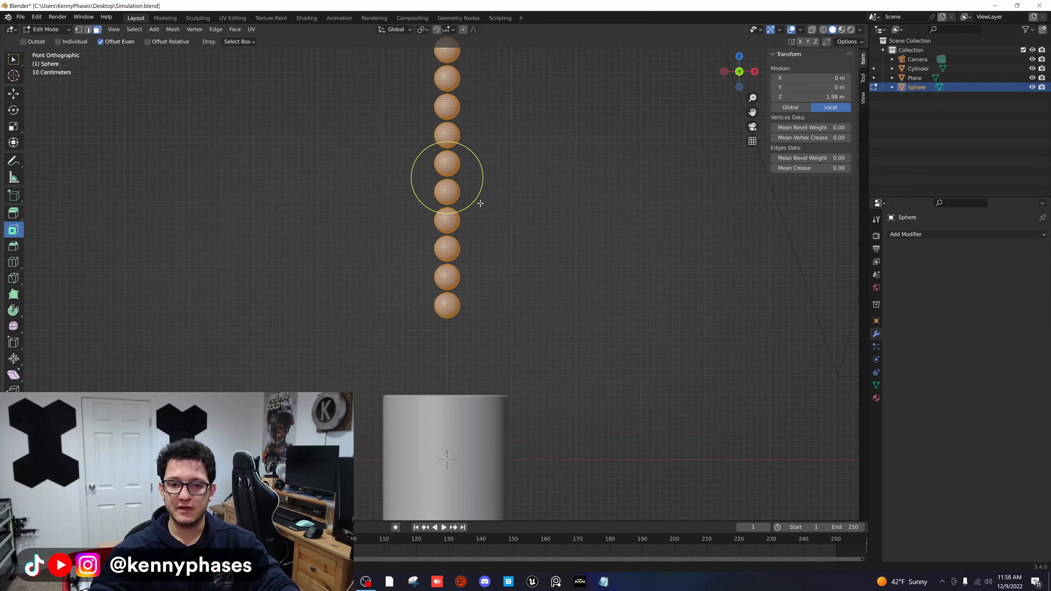
scroll(482, 193, down, 1)
right_click(456, 194)
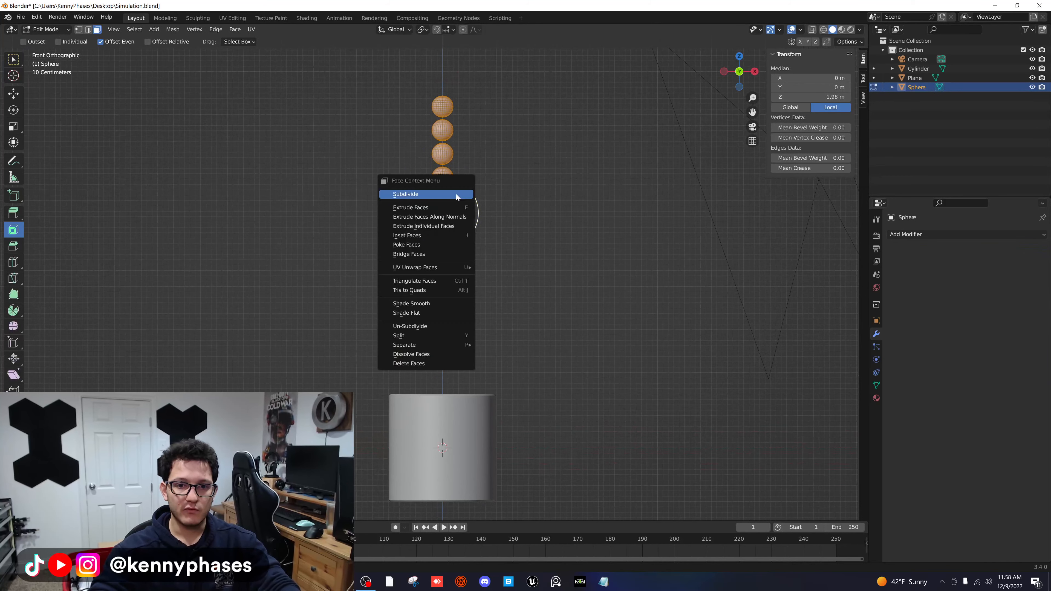
mouse_move(438, 345)
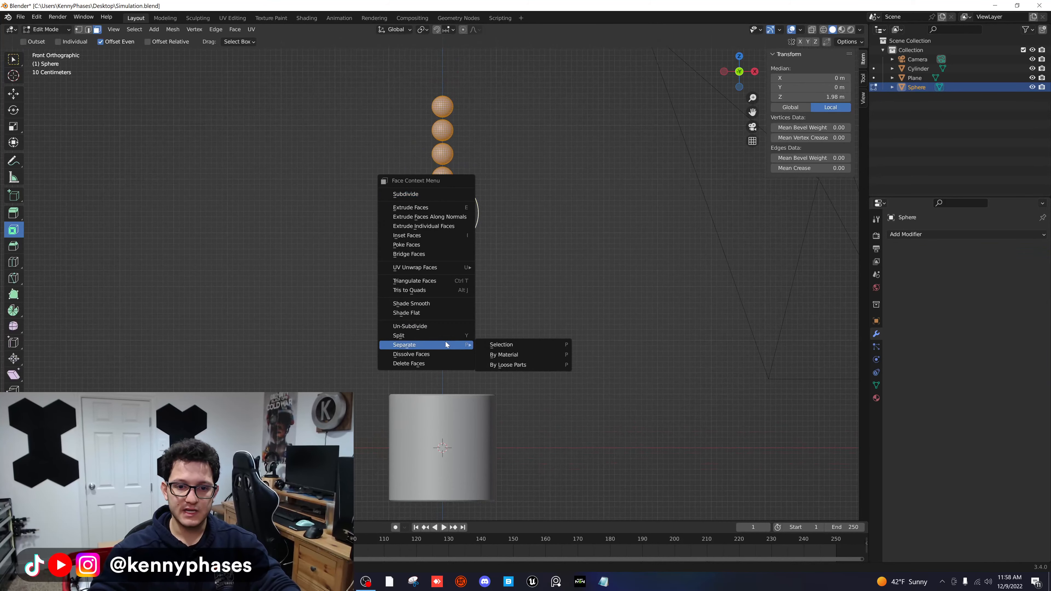
click(527, 364)
key(Tab)
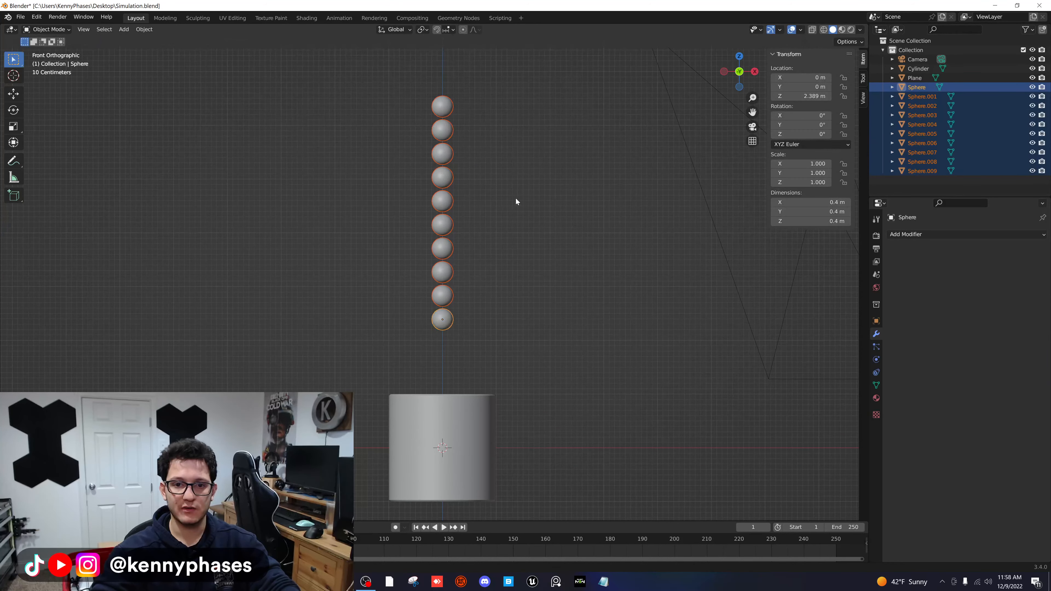
- Try moving the fourth sphere from the top out of the stack and undo the move
click(448, 175)
key(g)
click(396, 188)
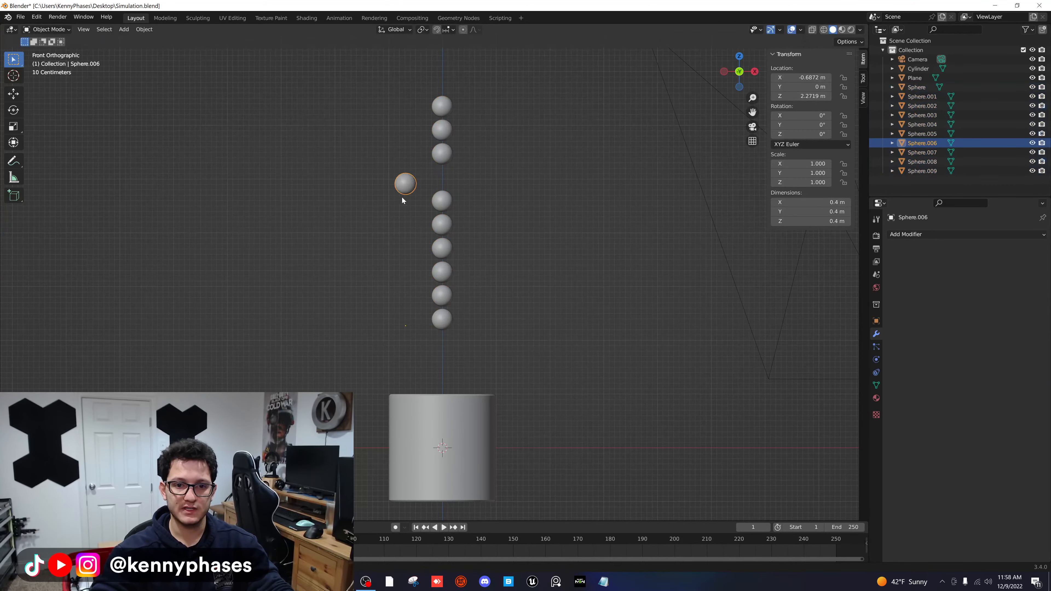
key(ctrl+z)
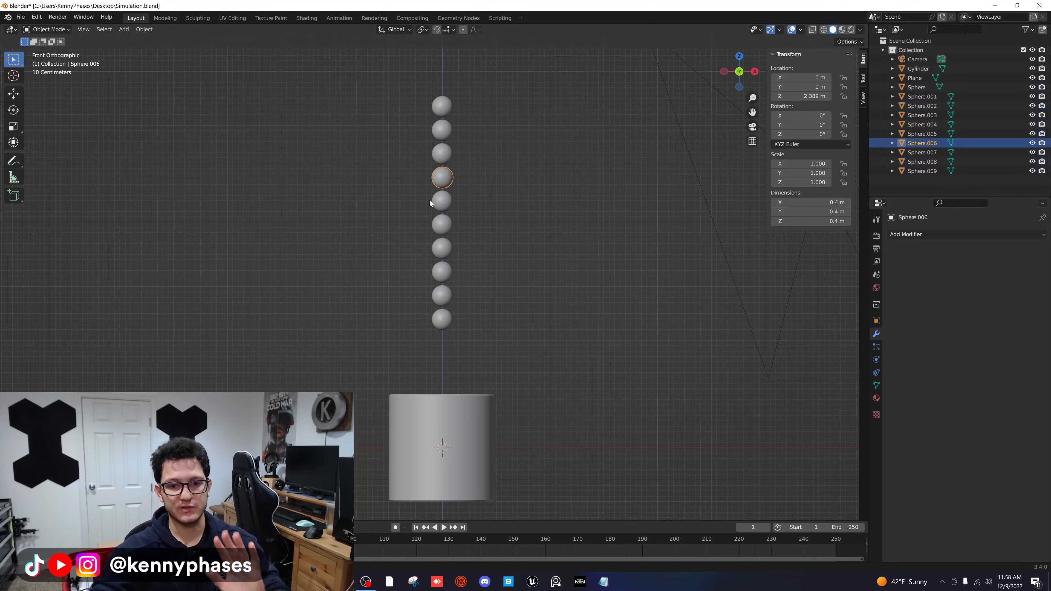
- Select all ten stacked spheres and set each one's origin to its own geometry
drag(499, 322, 414, 90)
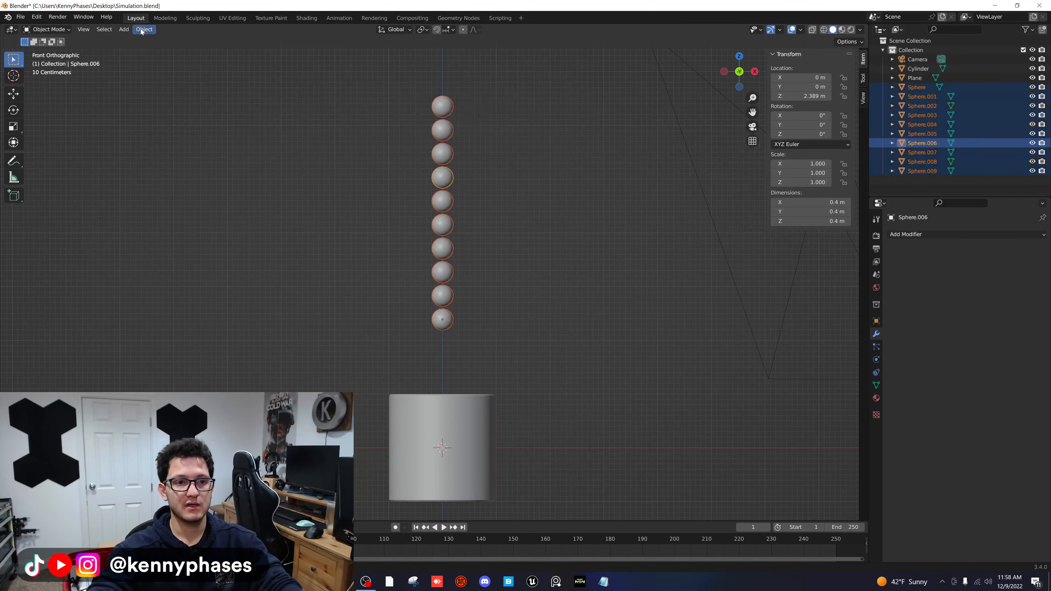
right_click(462, 124)
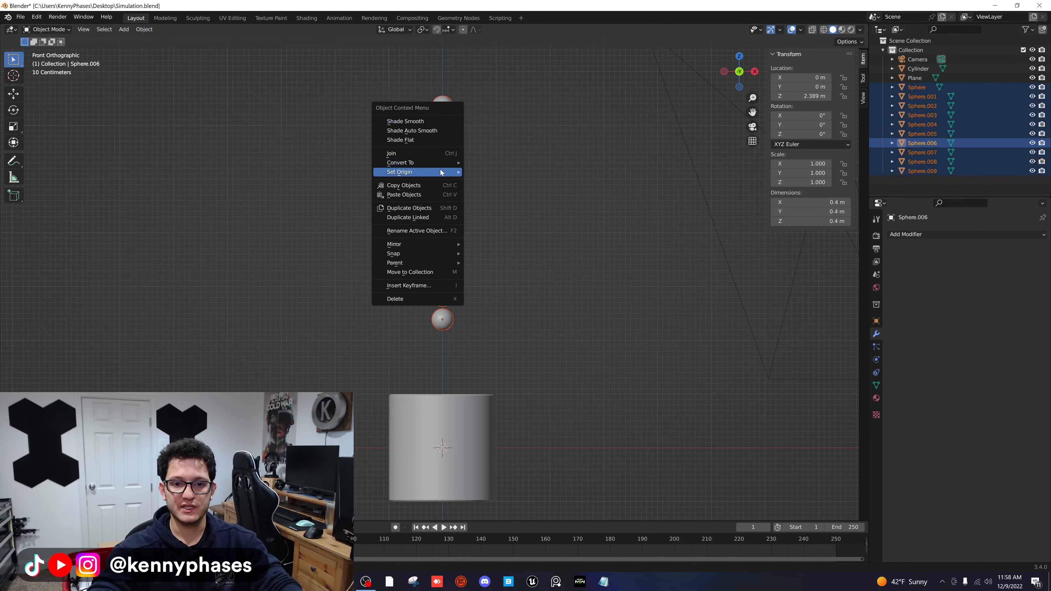
mouse_move(440, 172)
click(511, 183)
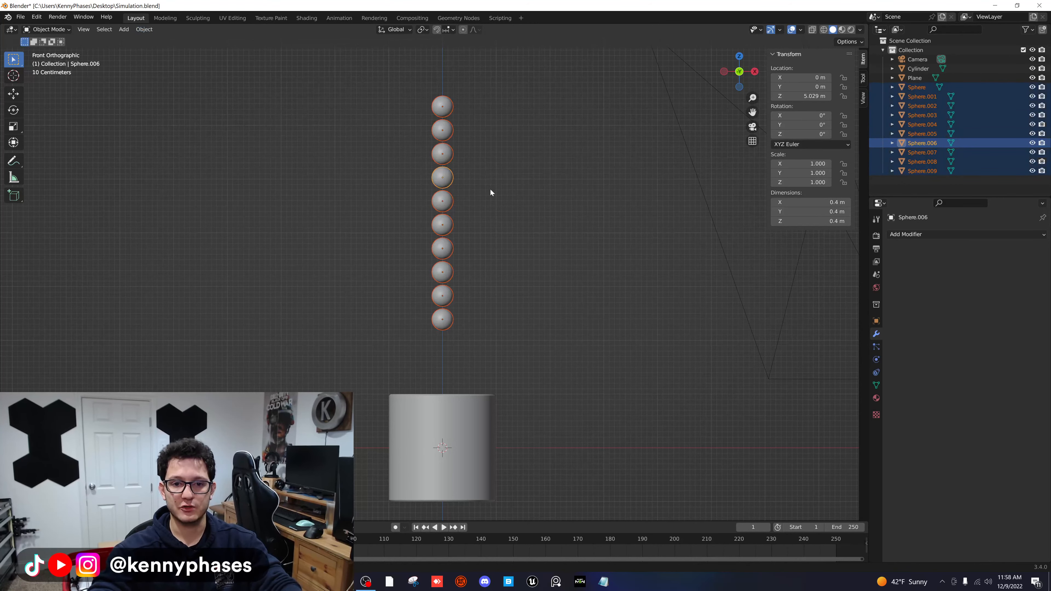
scroll(490, 188, up, 5)
scroll(480, 245, up, 1)
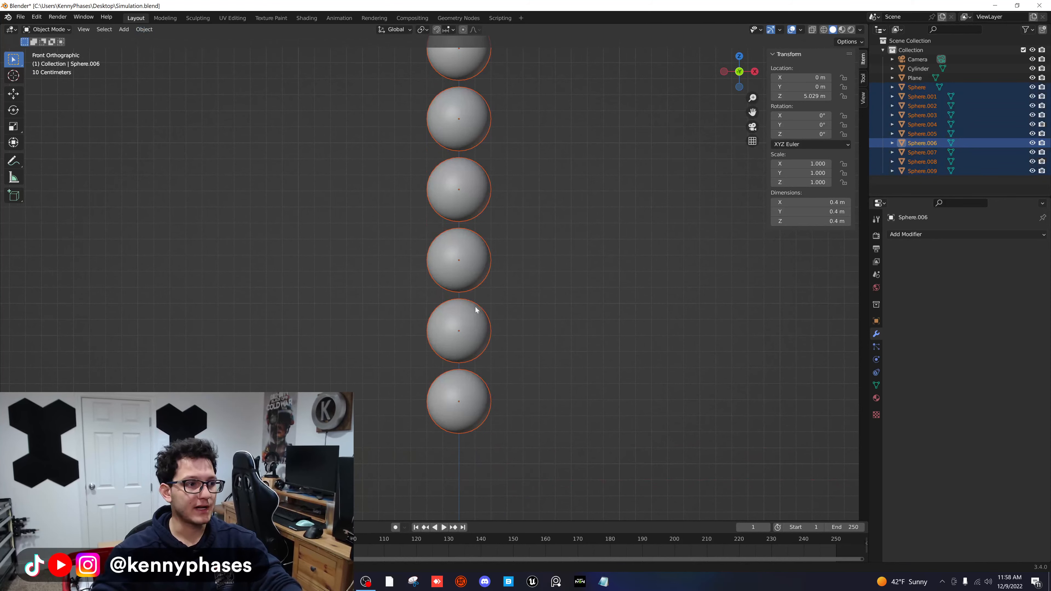
scroll(507, 249, down, 2)
scroll(496, 224, down, 3)
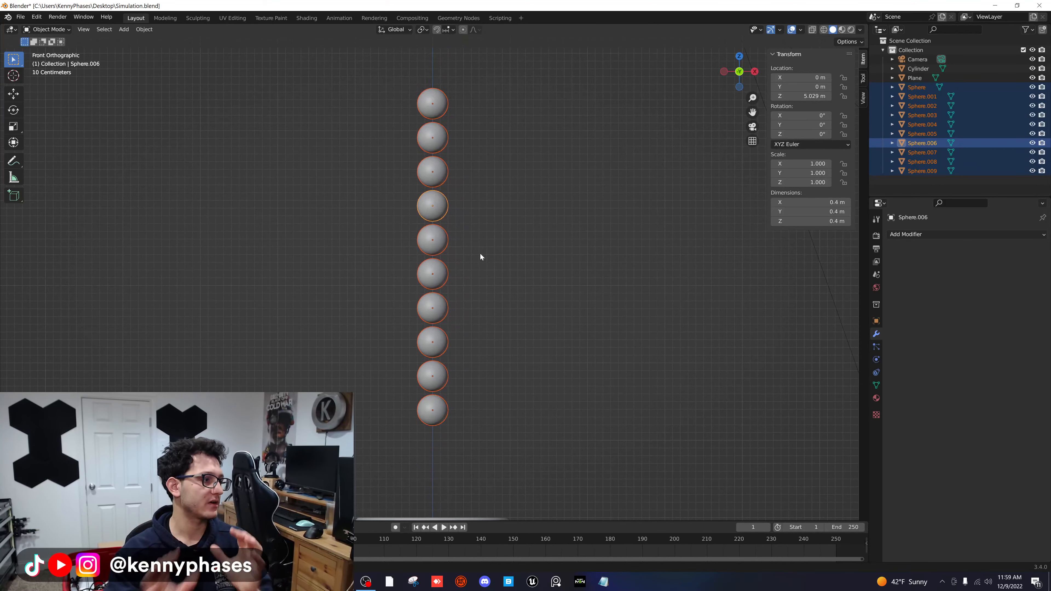
- Add an active rigid body to the lowest sphere of the stack
click(490, 306)
scroll(490, 305, down, 2)
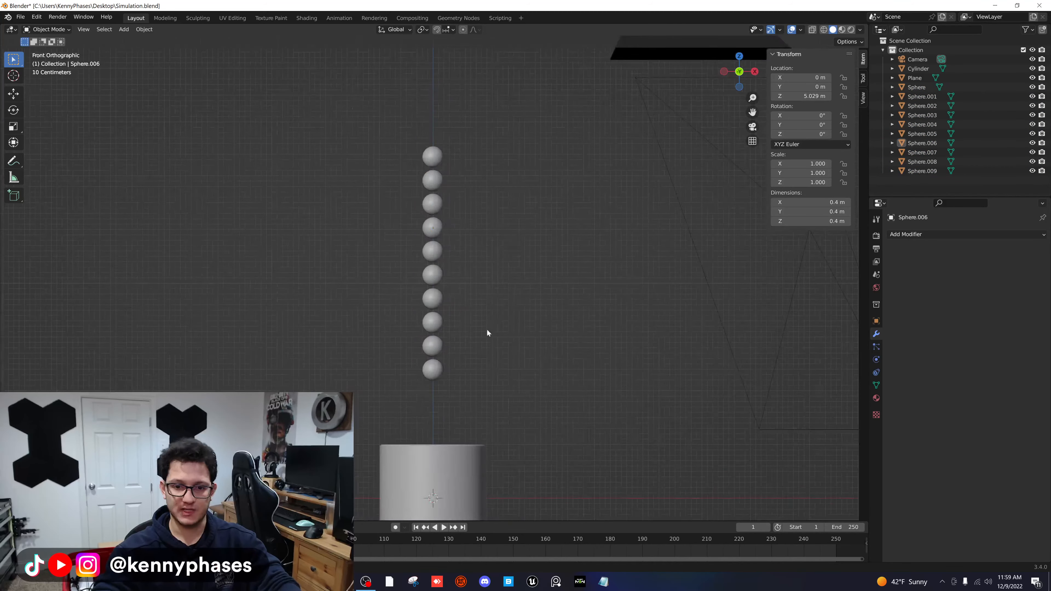
shift+middle_drag(487, 330, 484, 306)
scroll(450, 348, up, 3)
click(432, 382)
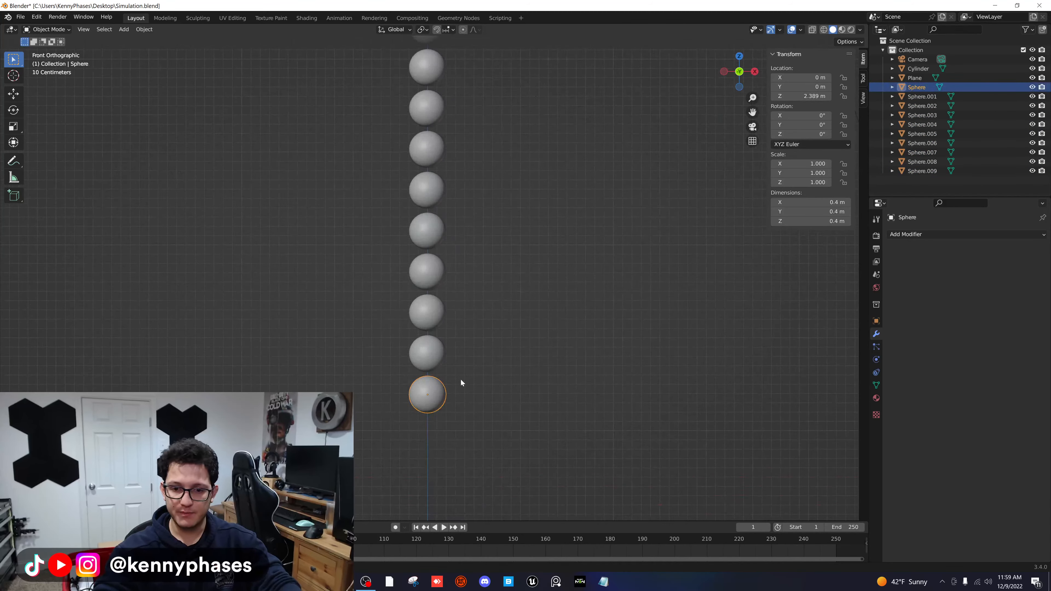
click(877, 359)
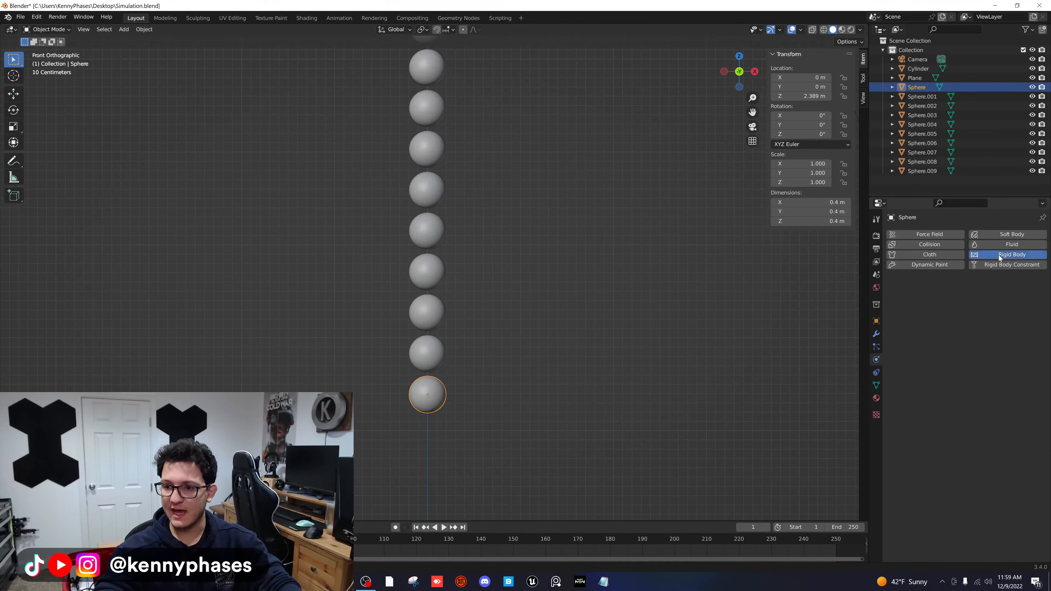
click(999, 256)
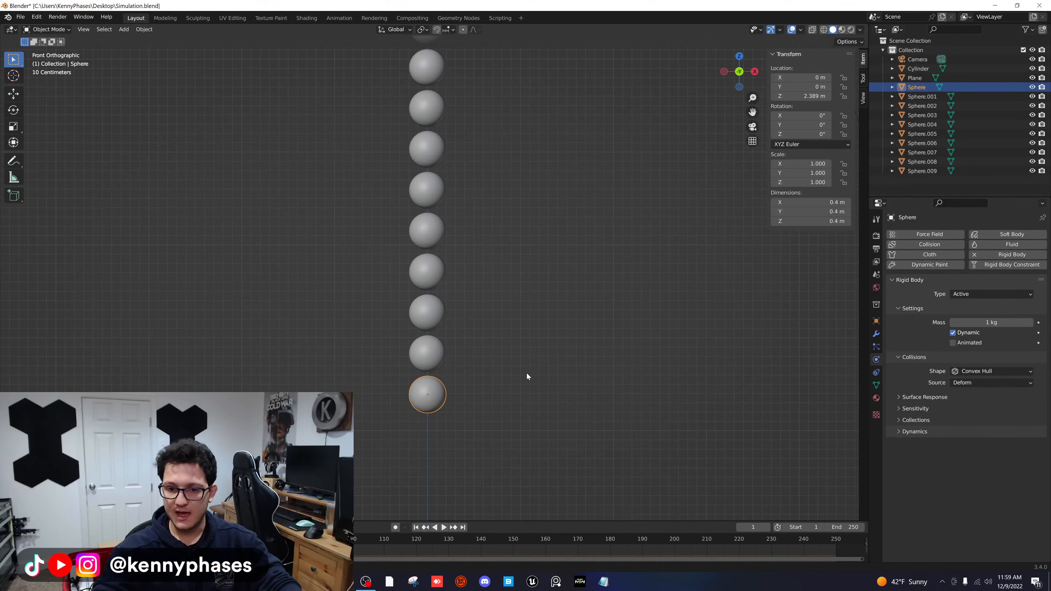
- Select all ten spheres with the lowest one active and copy its rigid body settings to the others
scroll(529, 372, down, 2)
shift+middle_drag(502, 324, 523, 345)
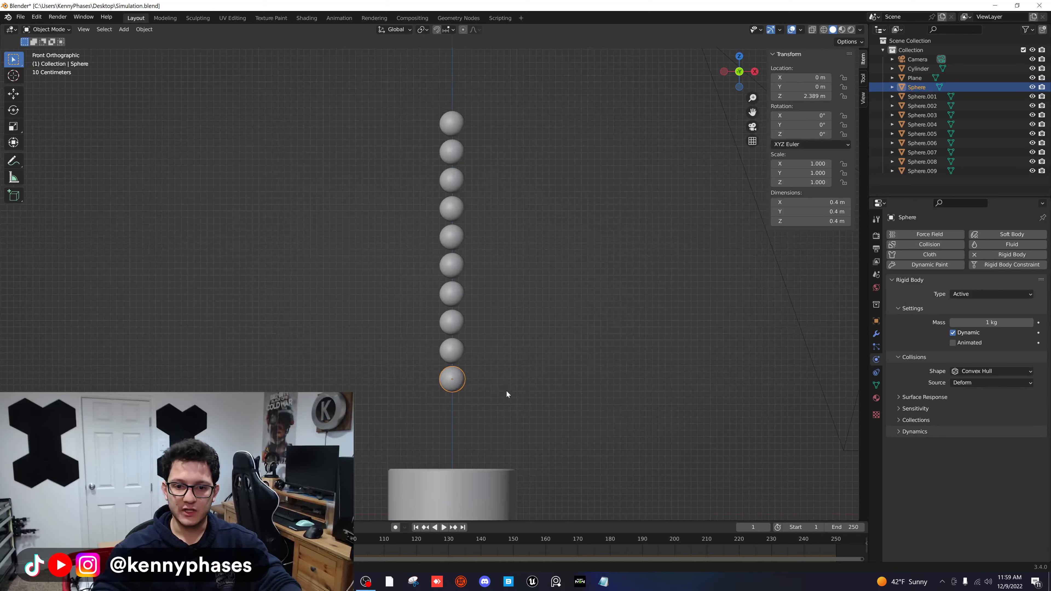
drag(506, 394, 414, 127)
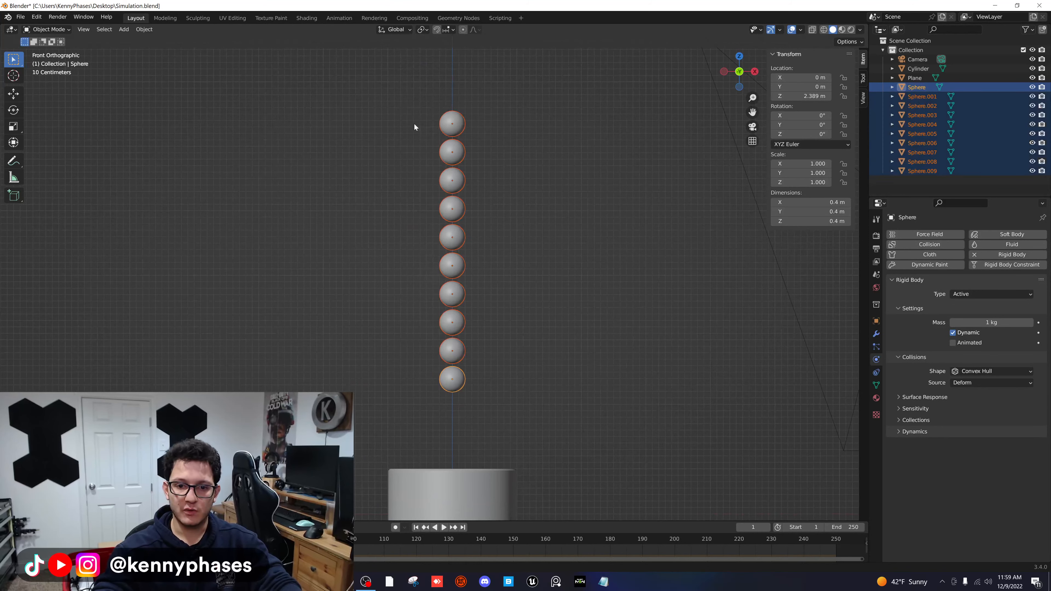
click(139, 31)
mouse_move(193, 274)
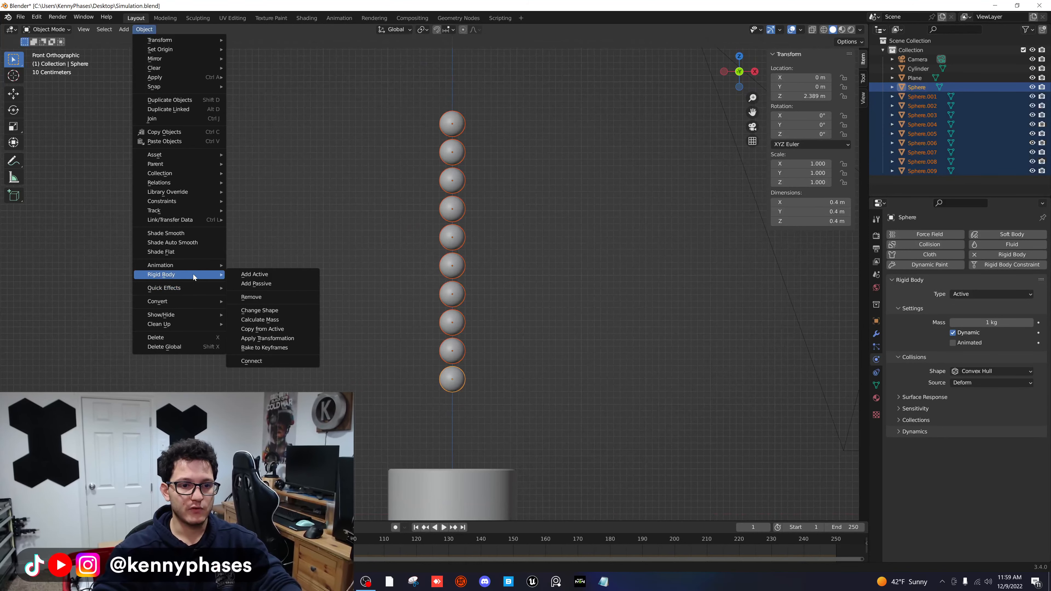
click(278, 329)
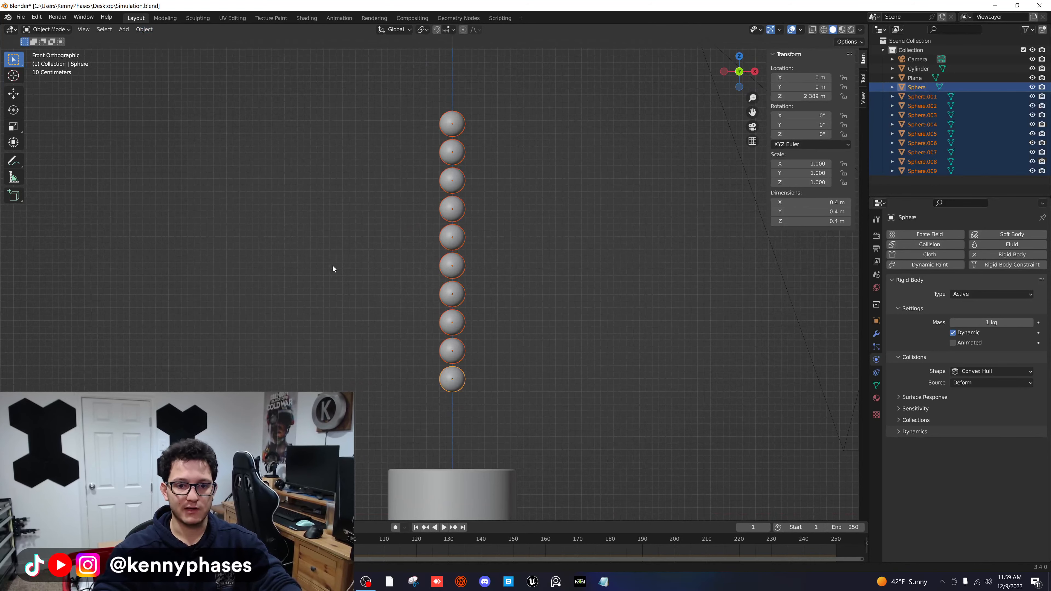
- Check the rigid body settings of the three uppermost spheres, deselect everything and save the file
click(446, 176)
click(451, 150)
click(453, 120)
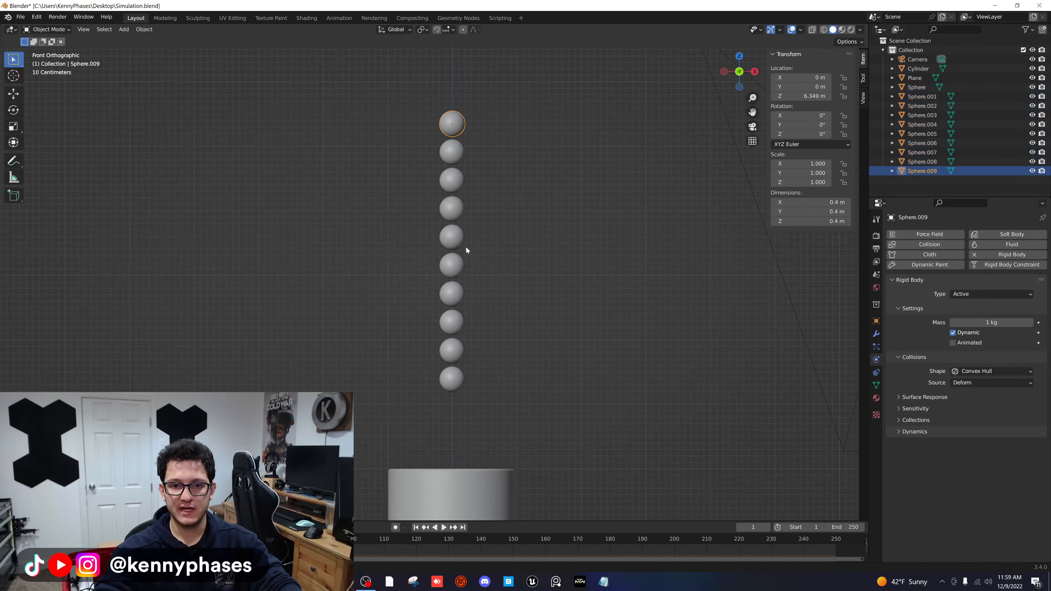
click(385, 193)
key(ctrl+s)
- Play the simulation from a perspective view of the stack and cup and return to the first frame
middle_drag(370, 236, 506, 277)
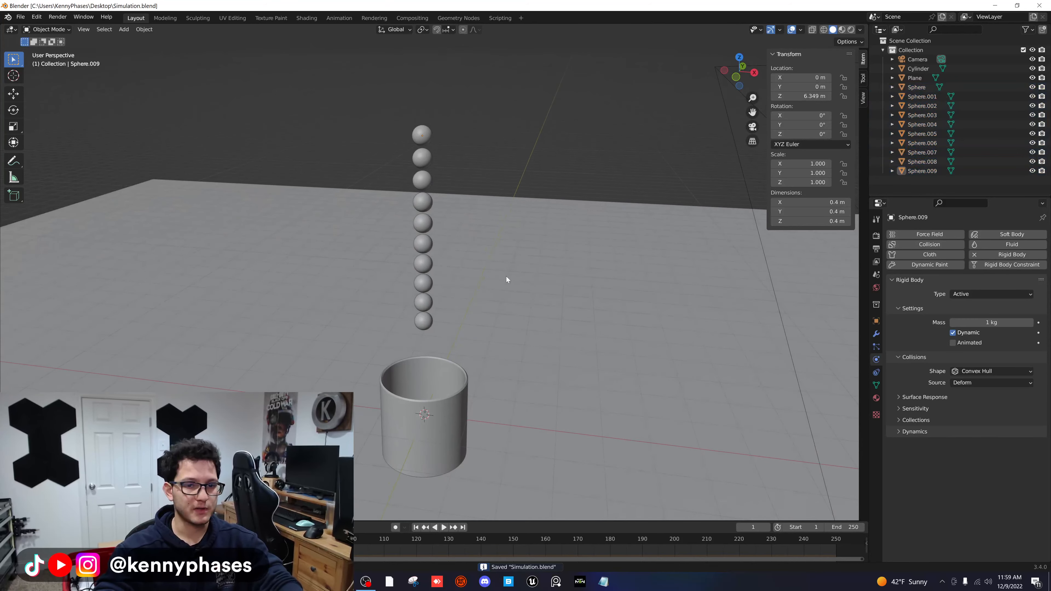
key(space)
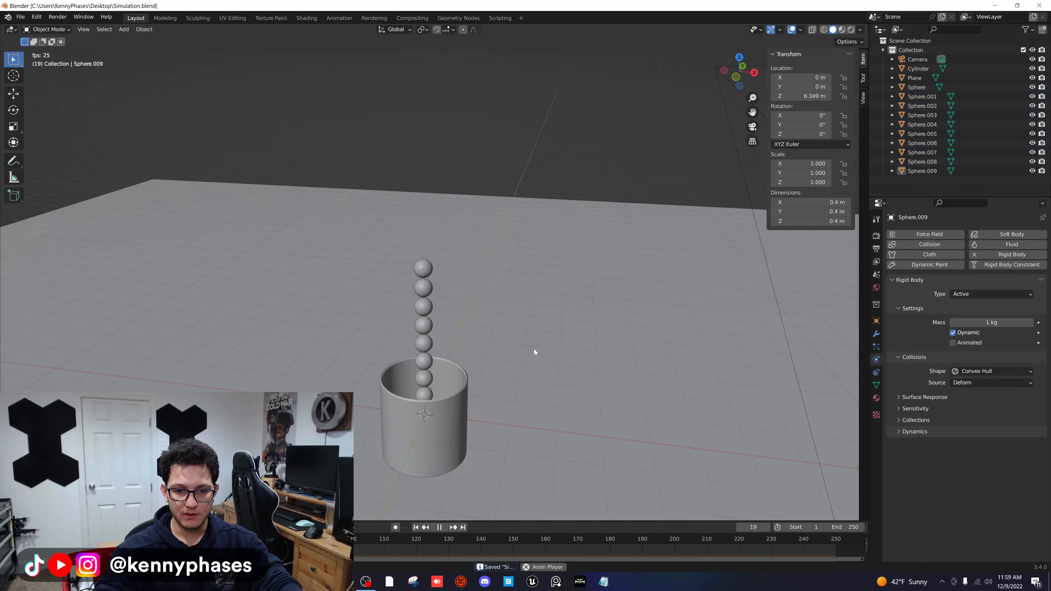
middle_drag(526, 364, 525, 376)
key(space)
middle_drag(487, 405, 493, 383)
shift+middle_drag(547, 352, 513, 329)
scroll(480, 335, down, 2)
key(shift+Left)
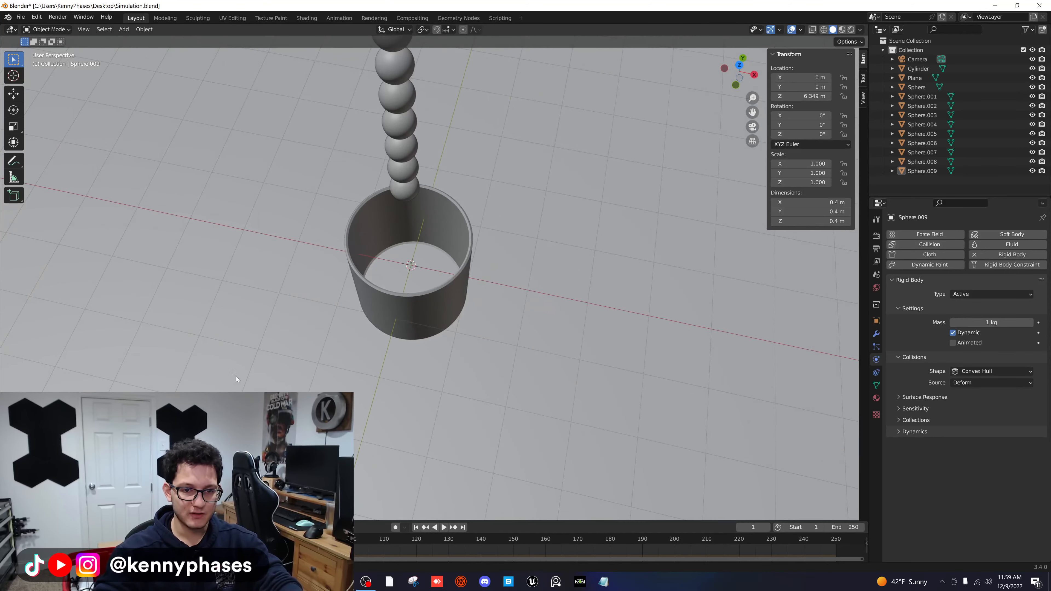
- Replay the simulation forward and in reverse while looking into the cup, and return to frame 1
scroll(381, 297, down, 2)
middle_drag(381, 297, 377, 324)
key(space)
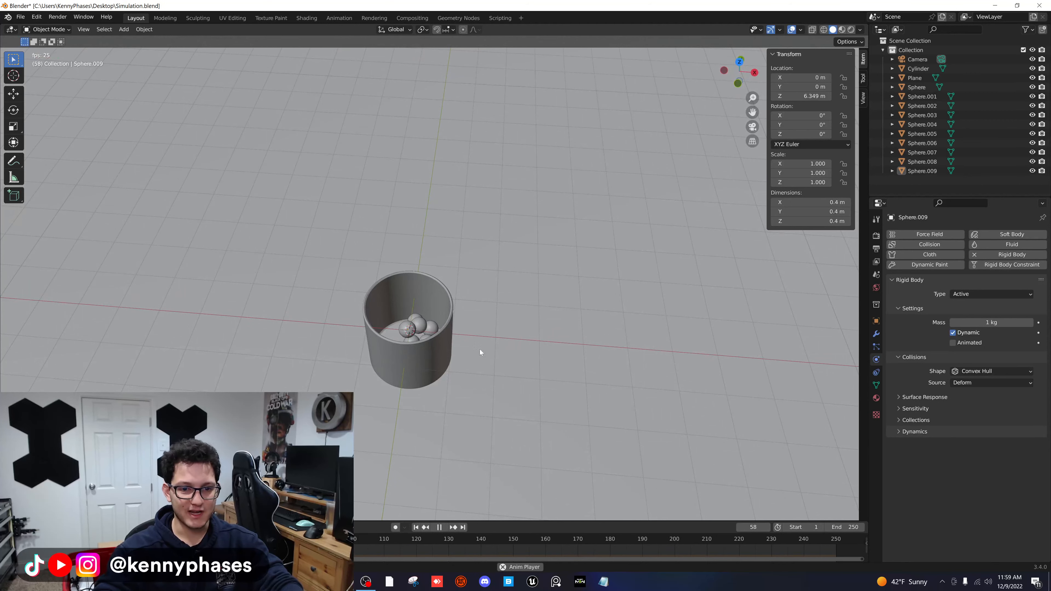
scroll(467, 357, up, 2)
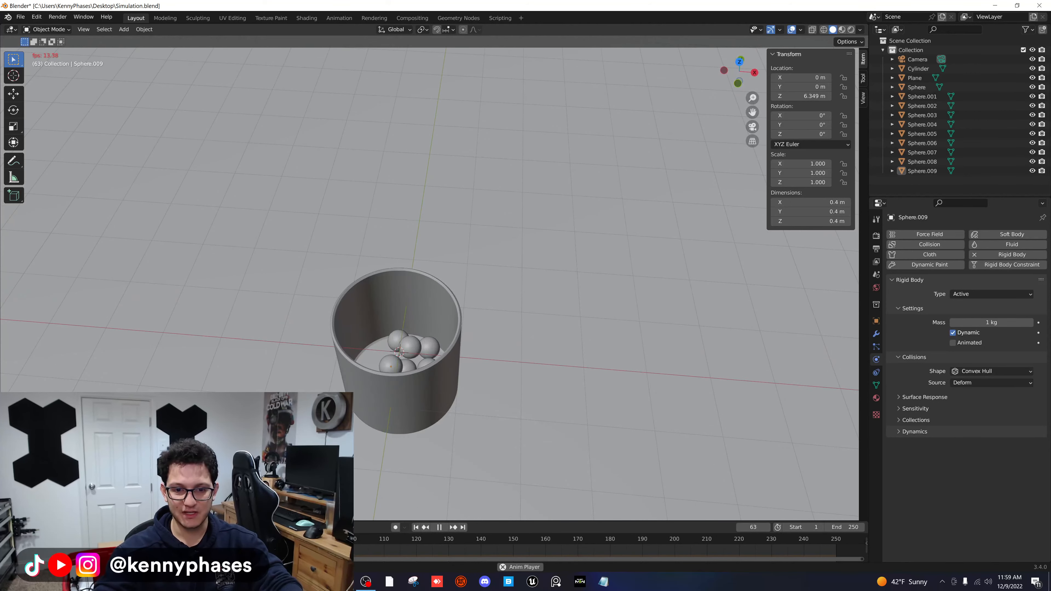
key(space)
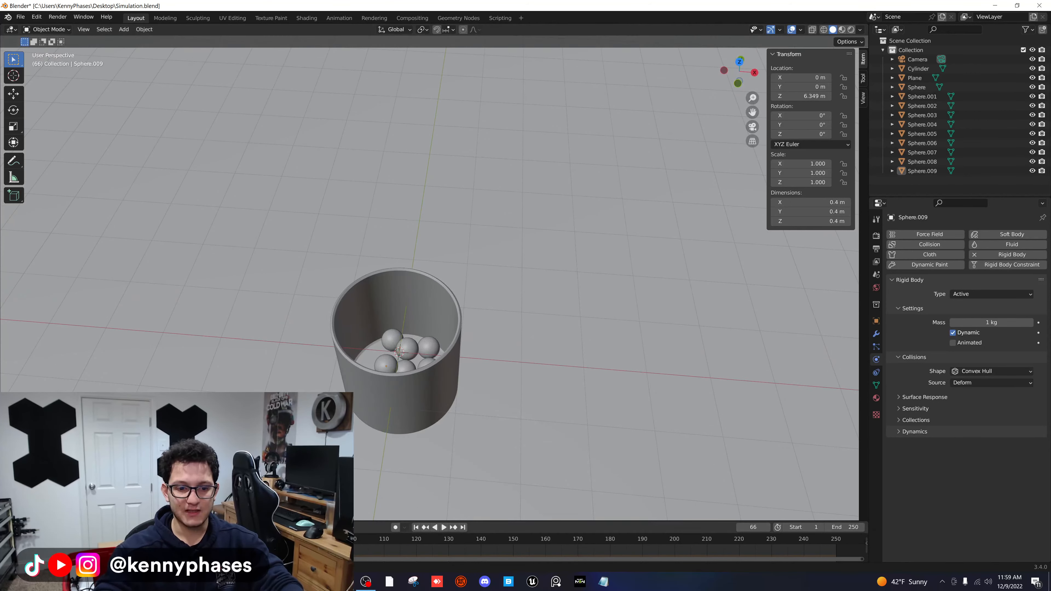
key(shift+ctrl+space)
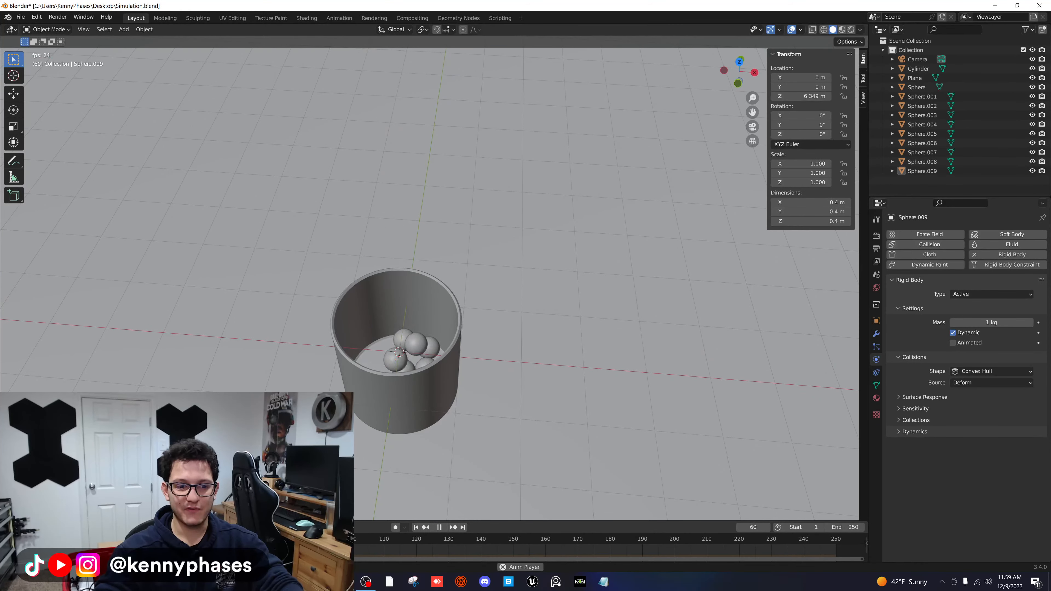
key(Escape)
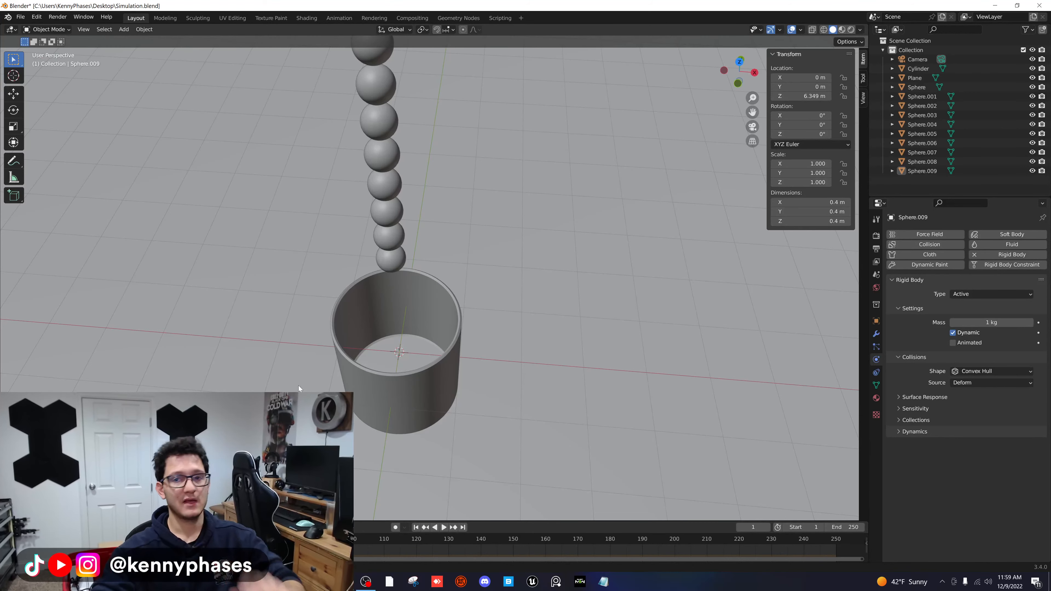
- Set the lowest sphere's rigid body surface response to friction 0.2 and bounciness 1
key(KP_1)
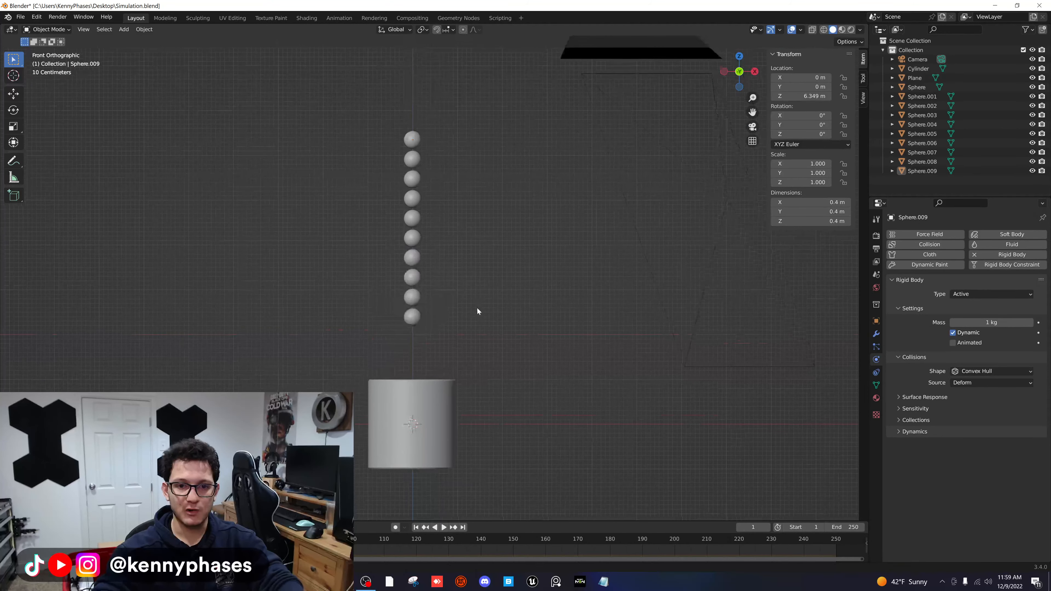
drag(449, 172, 406, 333)
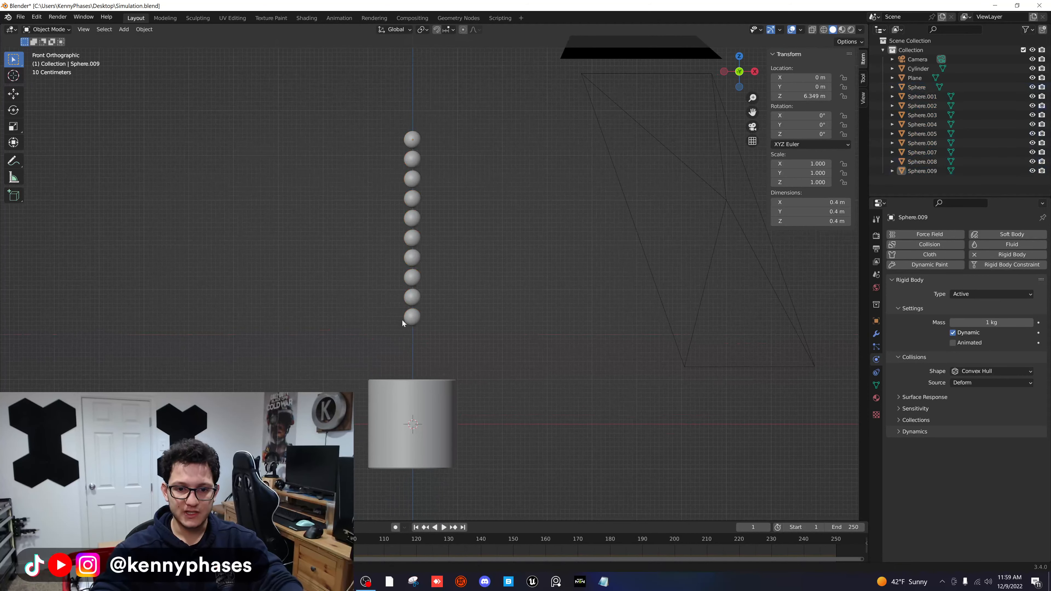
click(408, 318)
scroll(430, 324, up, 4)
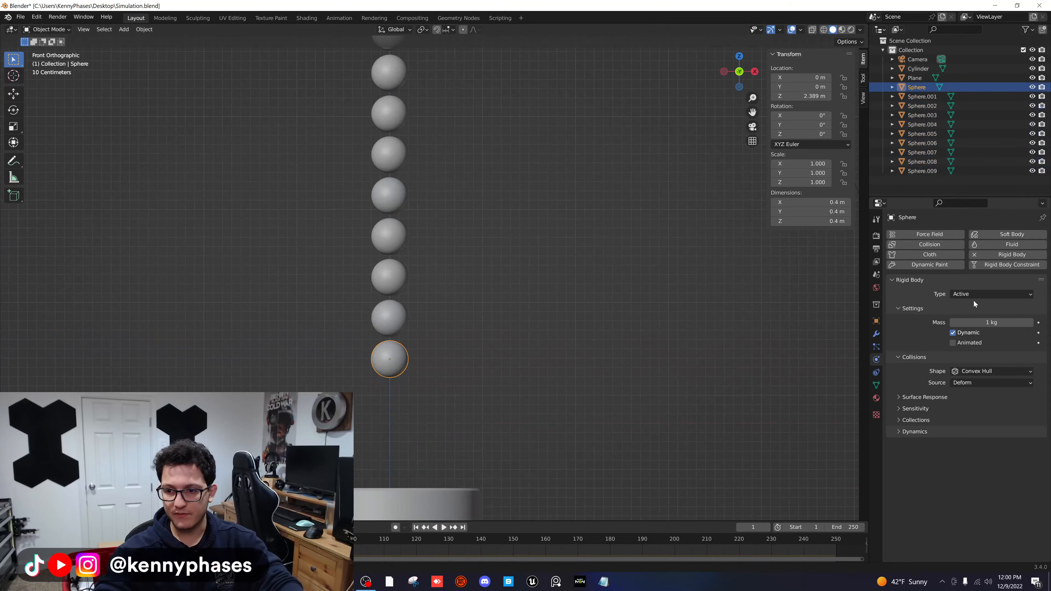
click(929, 398)
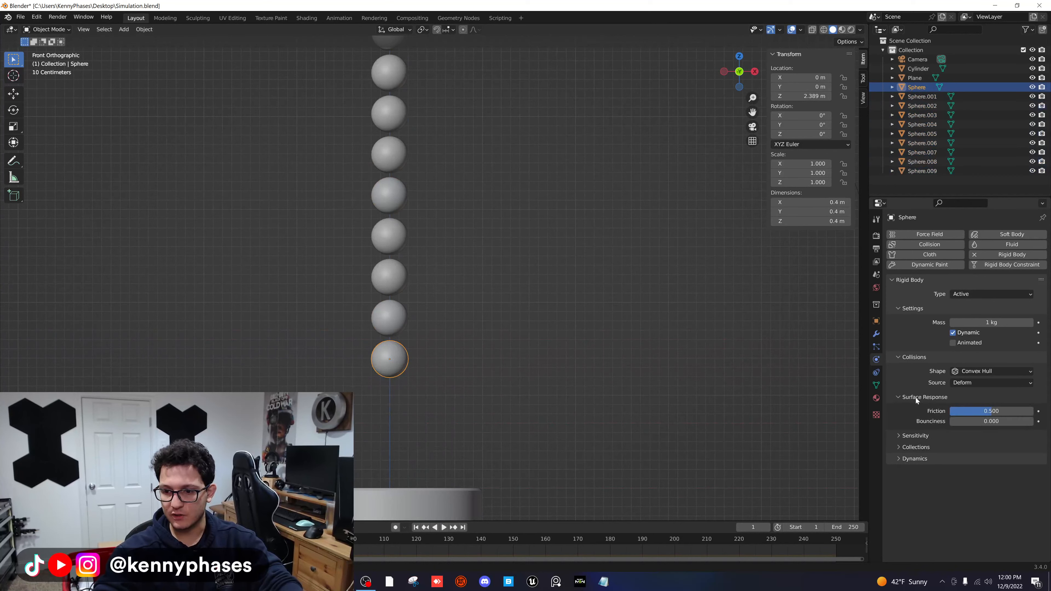
drag(991, 412, 976, 412)
click(976, 411)
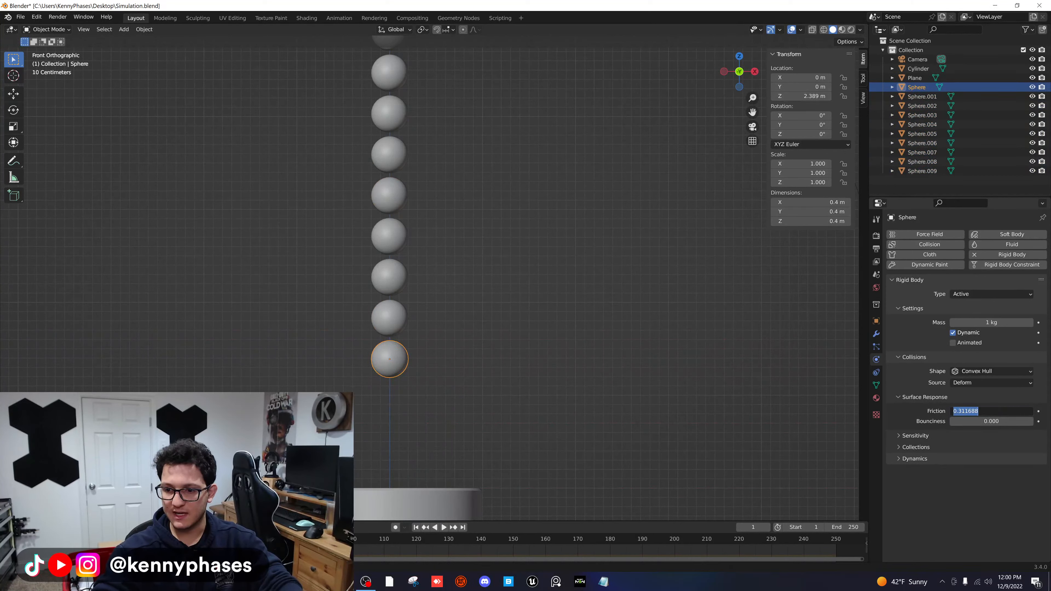
text(0.2)
key(Return)
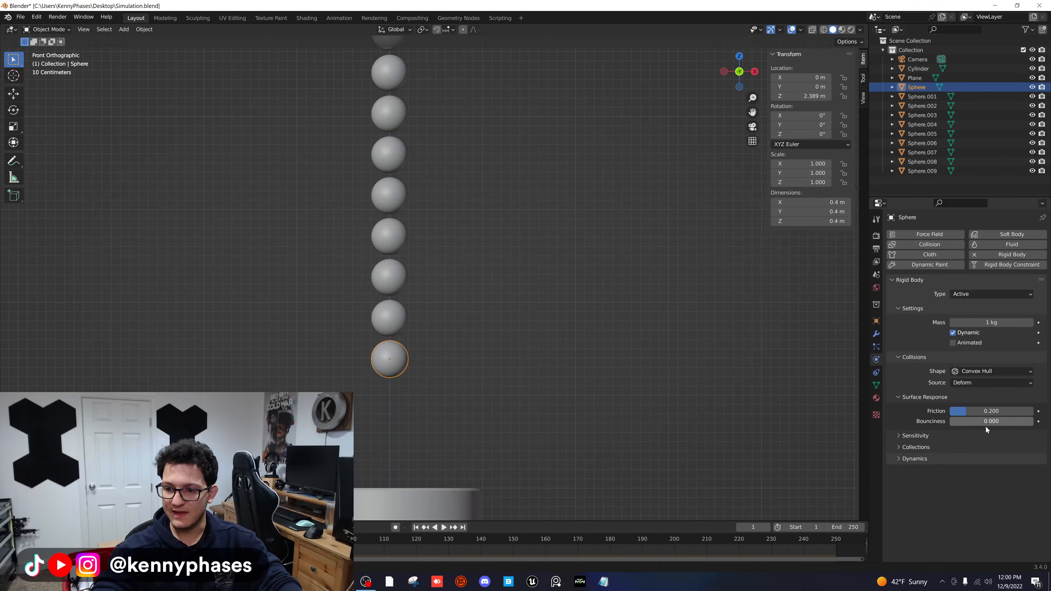
click(985, 422)
key(Return)
scroll(615, 394, down, 3)
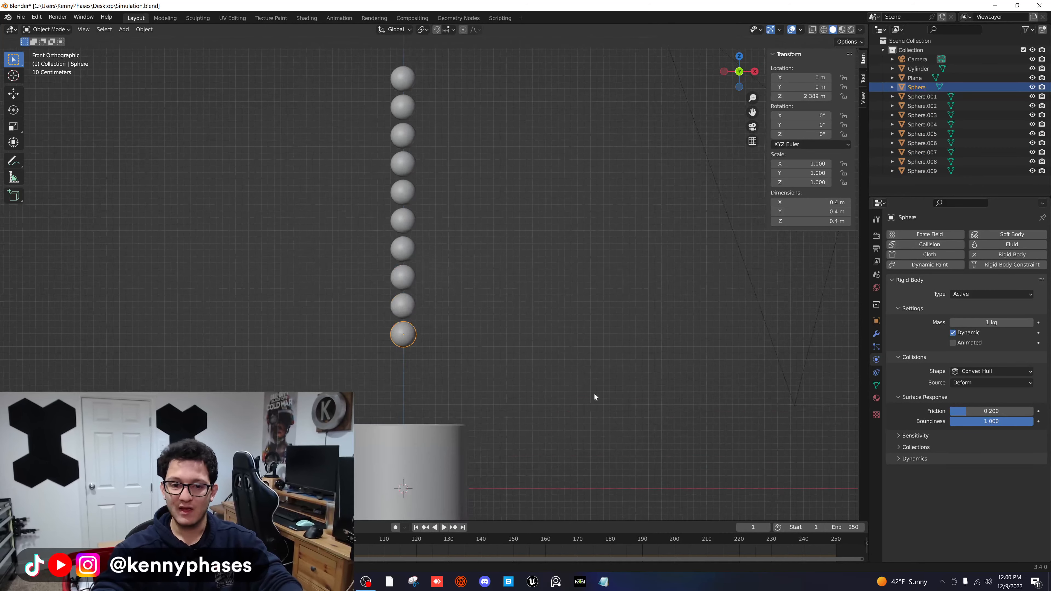
- Set the cup's rigid body bounciness to 1 and its friction to 0.1
click(410, 356)
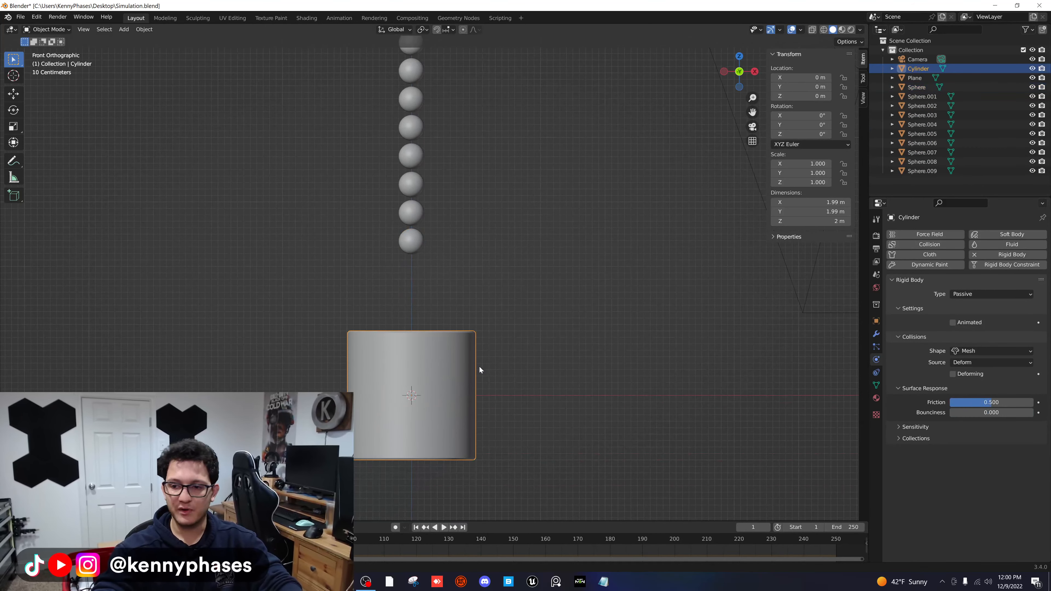
drag(969, 414, 1034, 414)
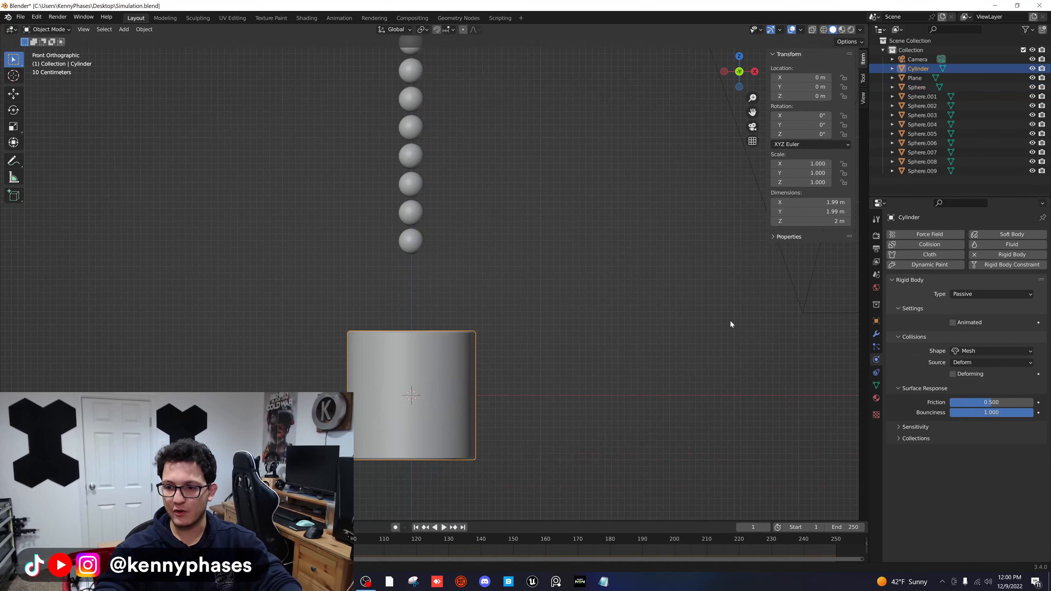
click(992, 402)
text(.1)
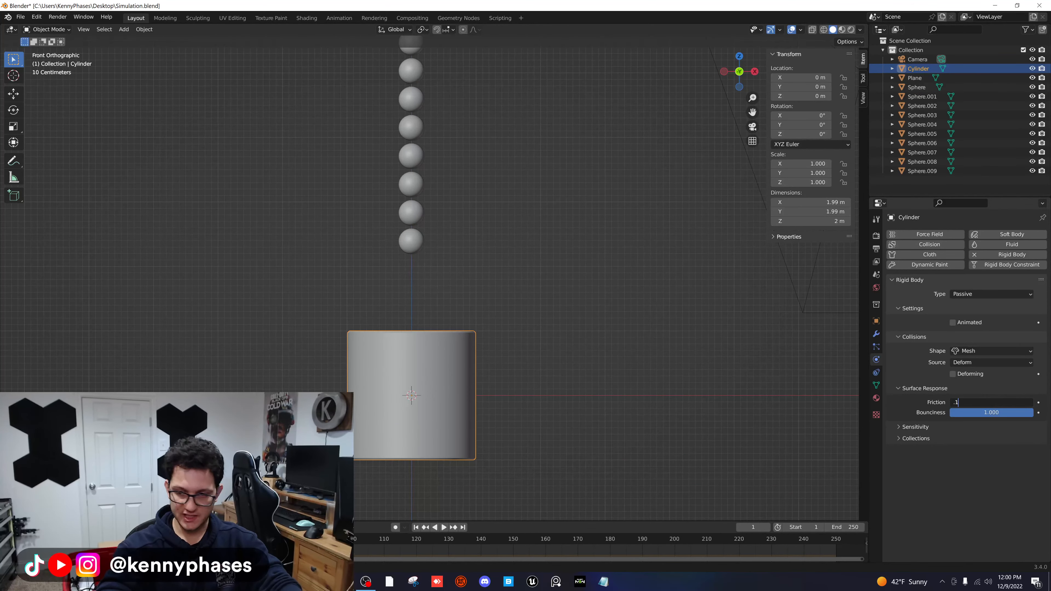
key(Return)
- Select all ten spheres with the lowest one active, copy its rigid body settings to the others, and deselect everything
click(411, 240)
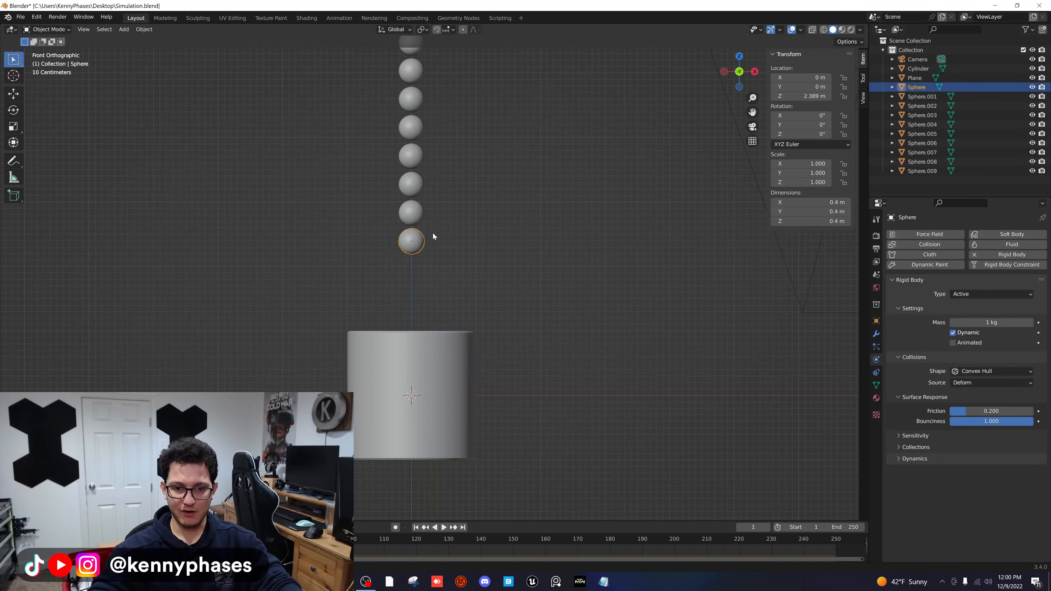
shift+middle_drag(464, 162, 463, 270)
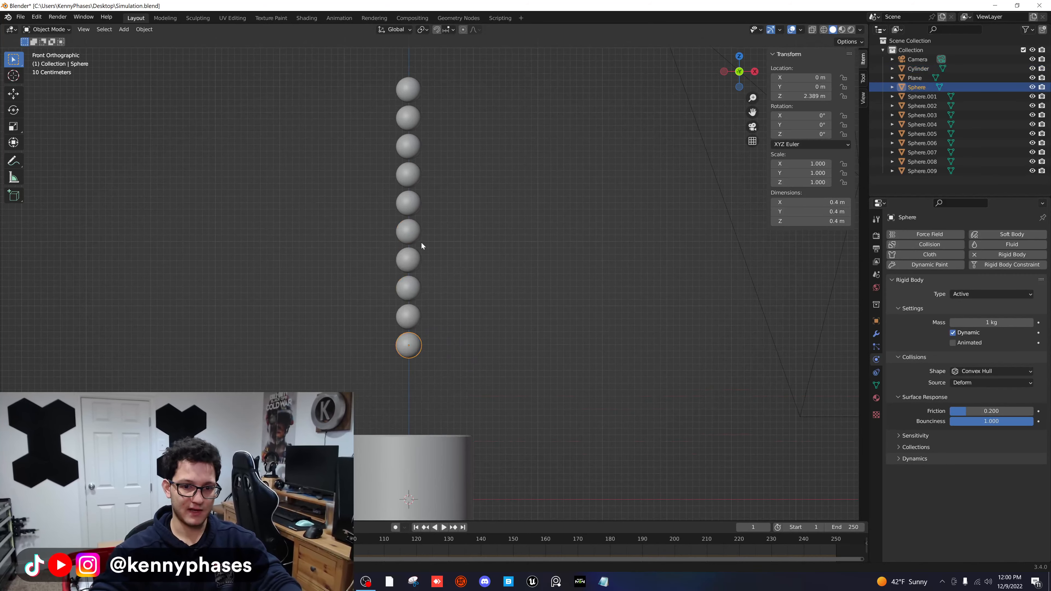
drag(362, 83, 451, 420)
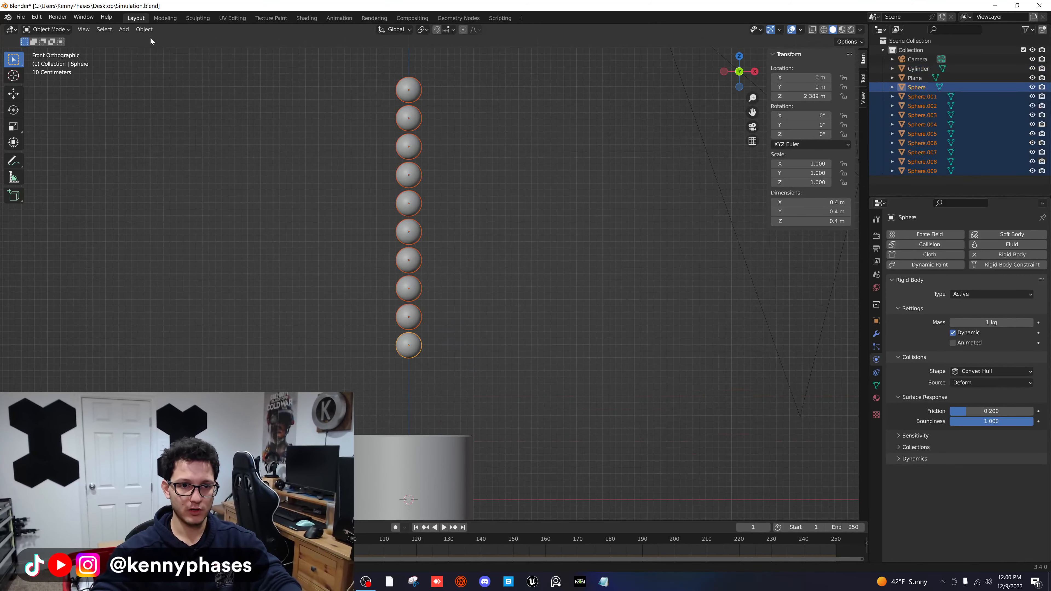
click(145, 29)
mouse_move(186, 276)
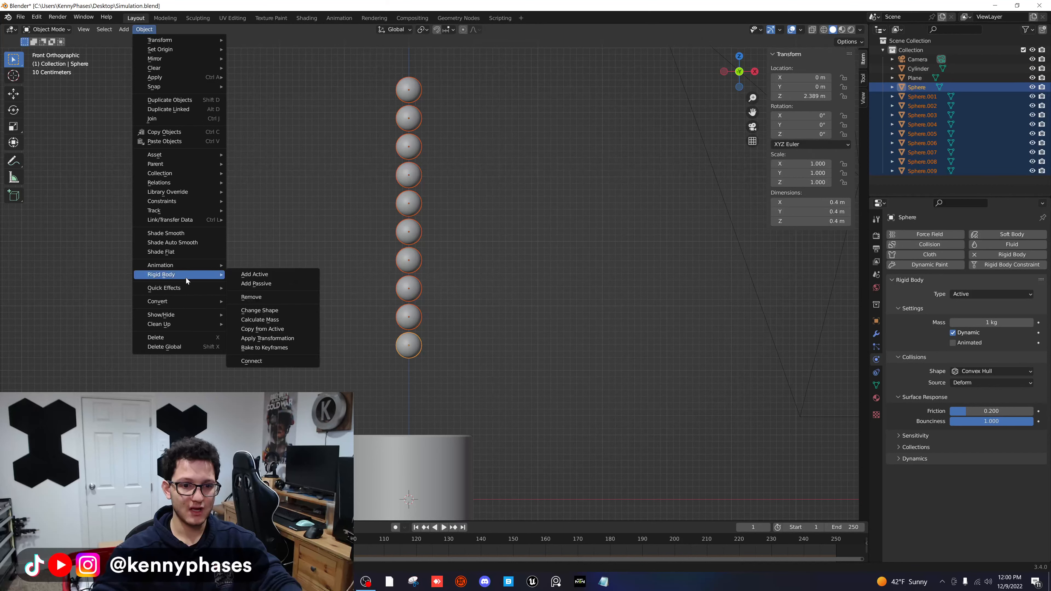
click(282, 329)
click(526, 201)
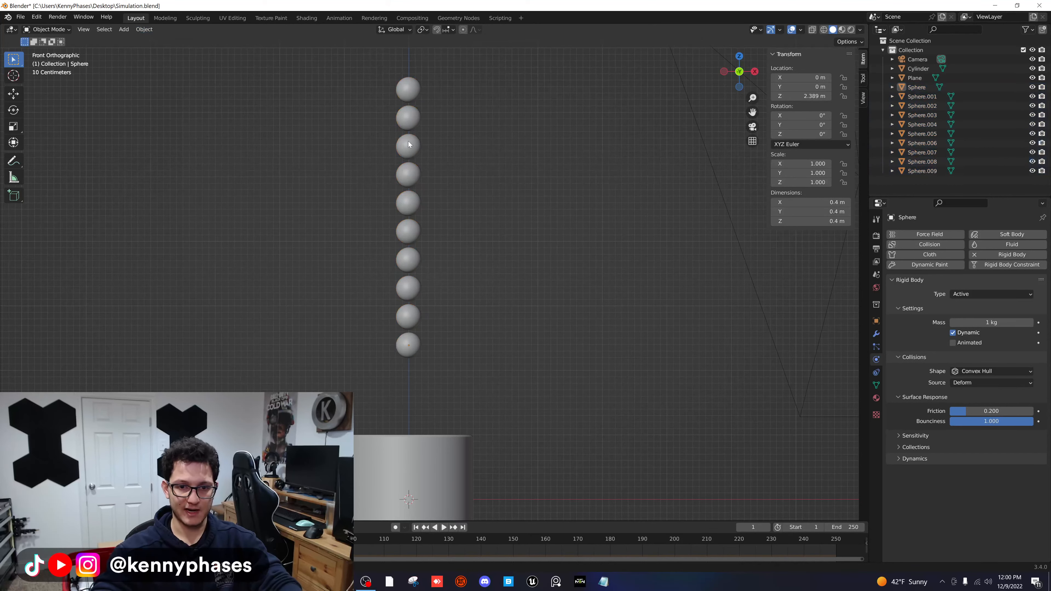
- Check the surface response settings of the three uppermost spheres and save the file
click(408, 145)
click(403, 114)
click(409, 98)
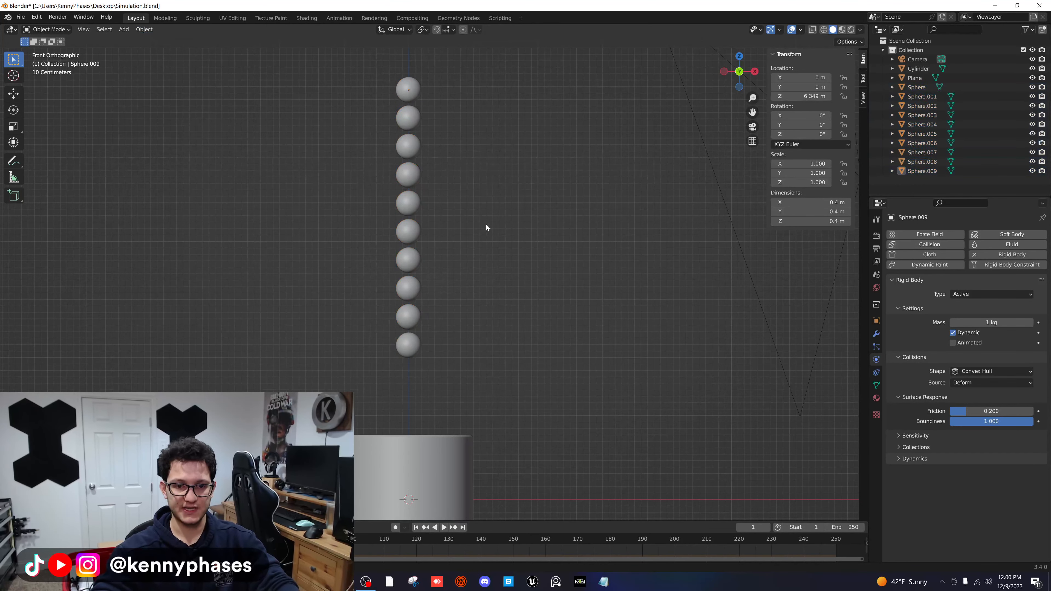
key(ctrl+s)
- Play the simulation from a perspective view of the stack and cup, and return to frame 1
middle_drag(500, 350, 555, 332)
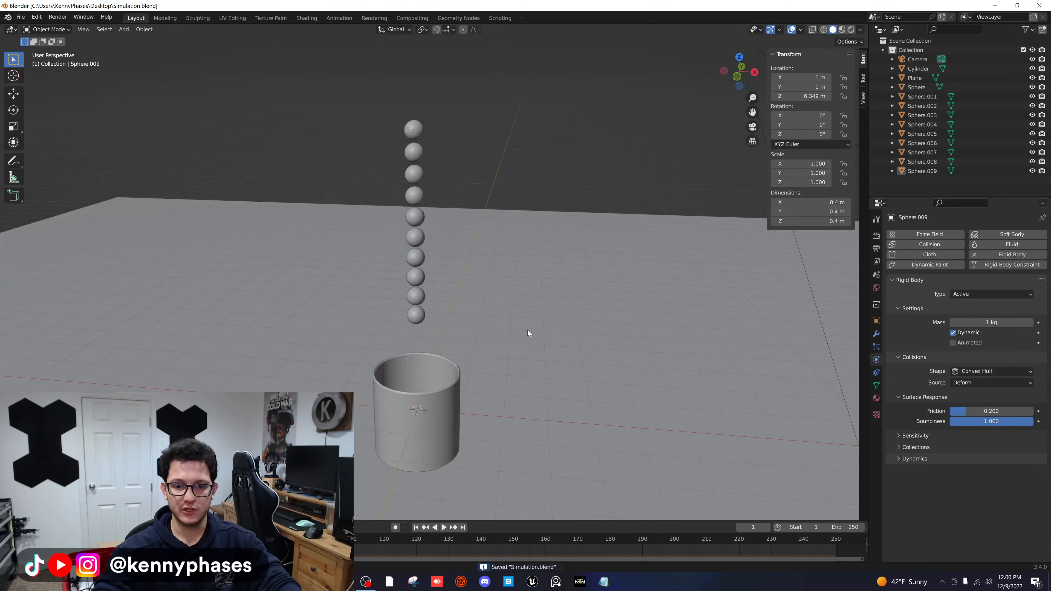
key(space)
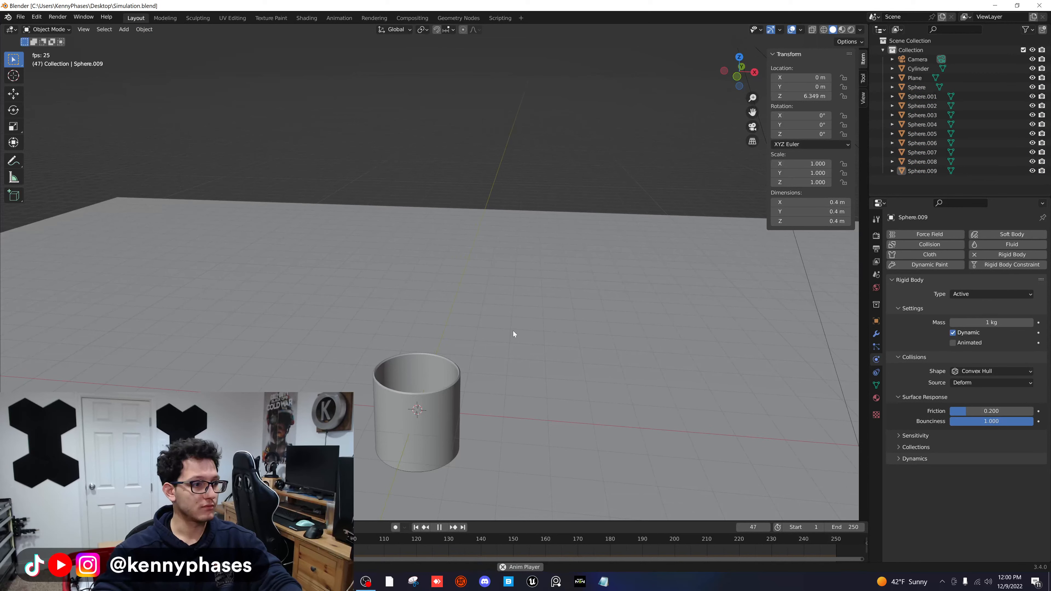
key(space)
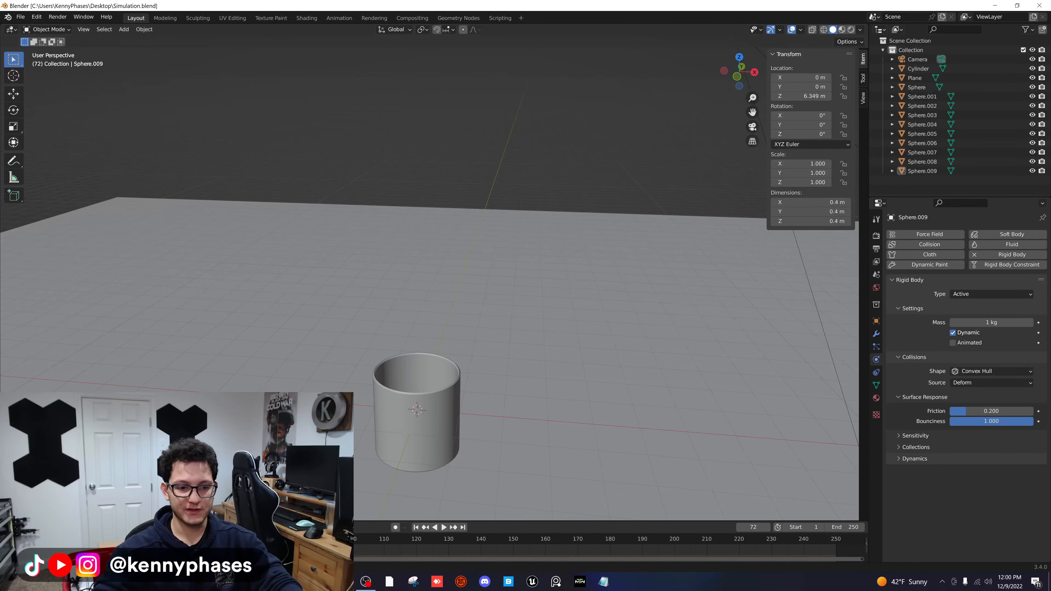
key(shift+Left)
key(space)
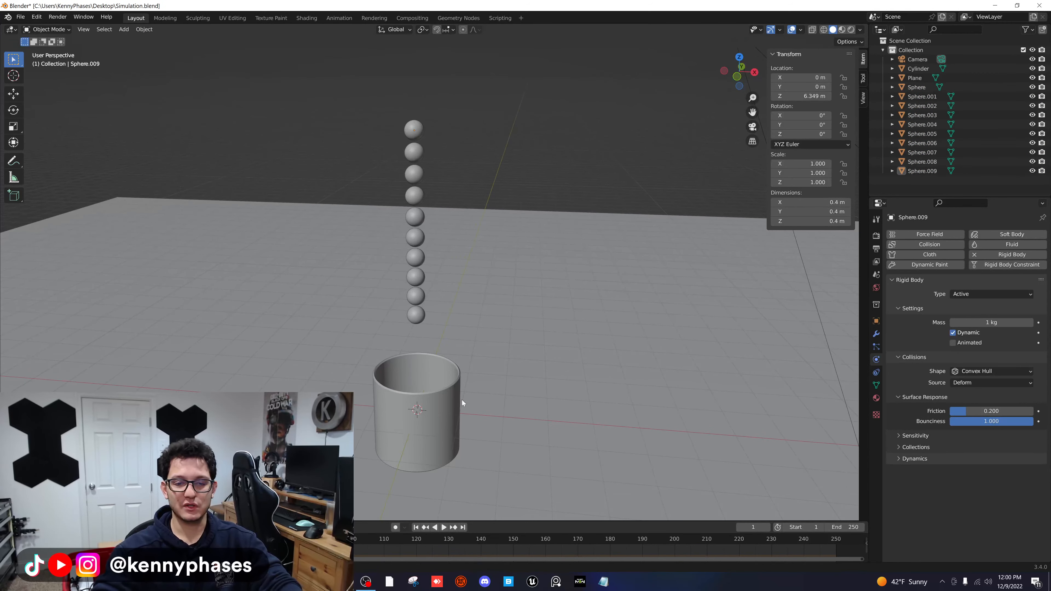
- Set the cup's rigid body friction to 0.2 and bounciness to 0, and save the file
click(432, 371)
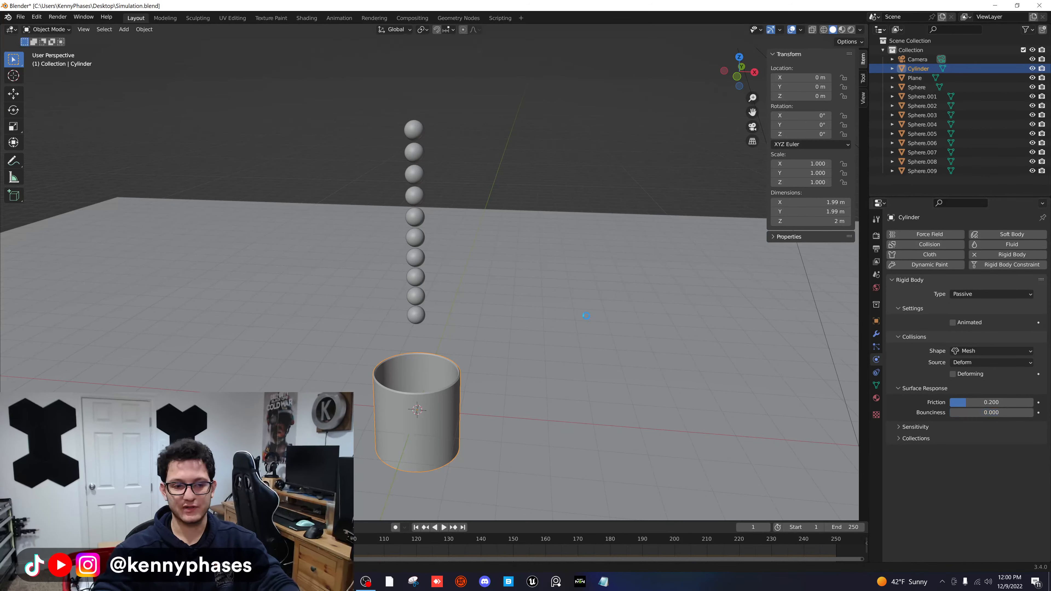
key(ctrl+s)
- Replay the drop from a wider view to test the cup's new surface response, and return to frame 1
scroll(514, 261, down, 2)
key(space)
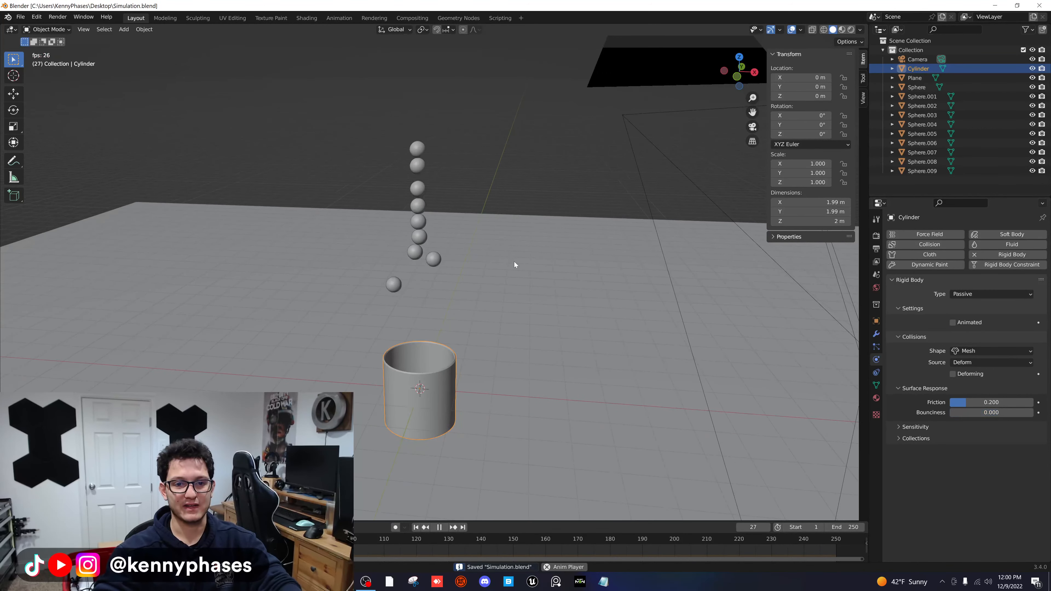
key(space)
key(shift+Left)
key(space)
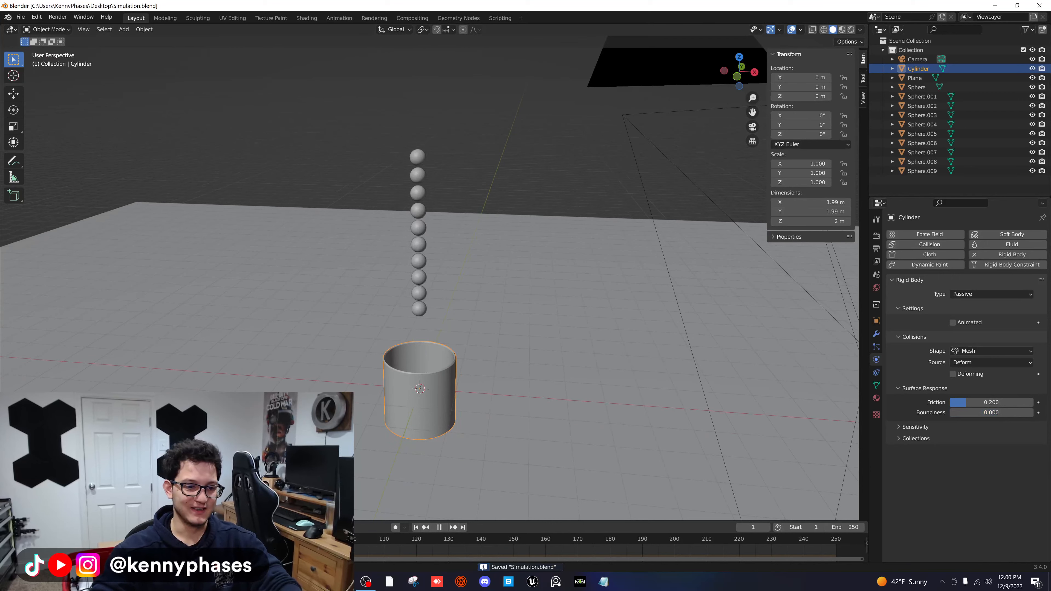
- Lower the lowest sphere's rigid body bounciness to 0.25
scroll(448, 305, up, 2)
middle_drag(448, 305, 465, 280)
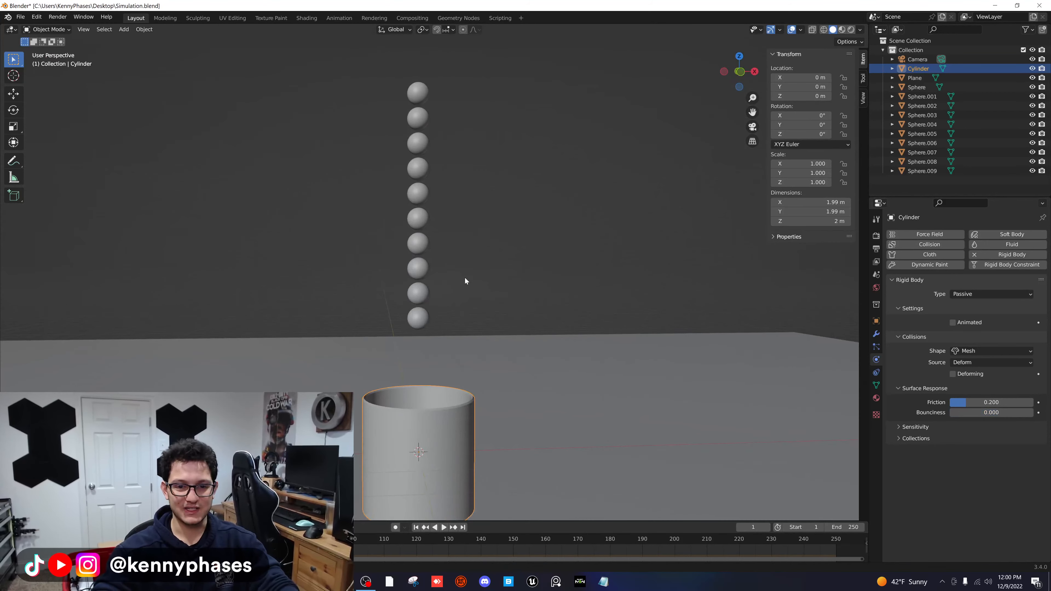
click(426, 310)
click(740, 72)
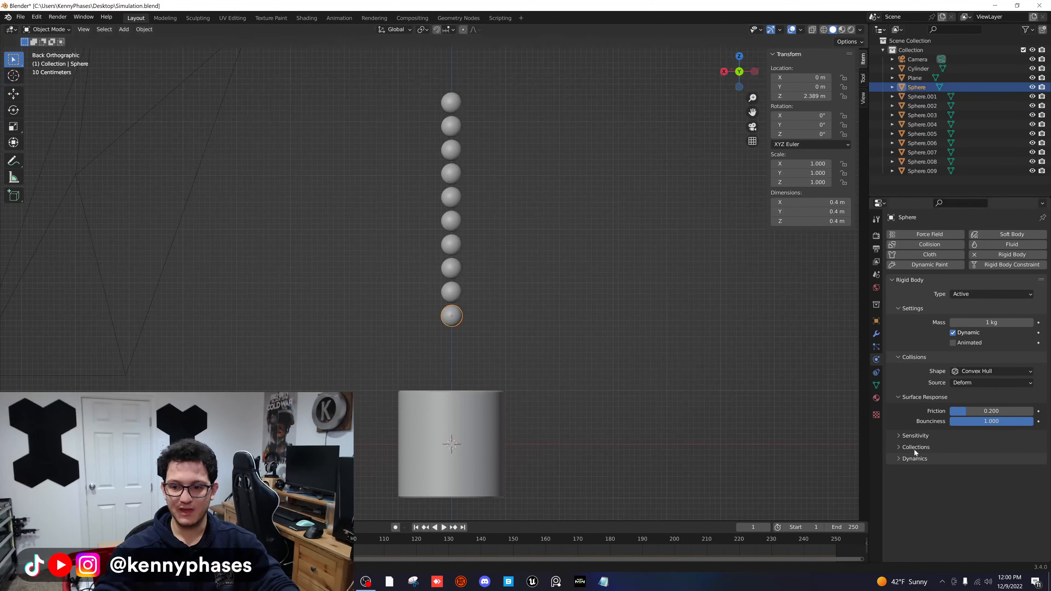
key(BackSpace)
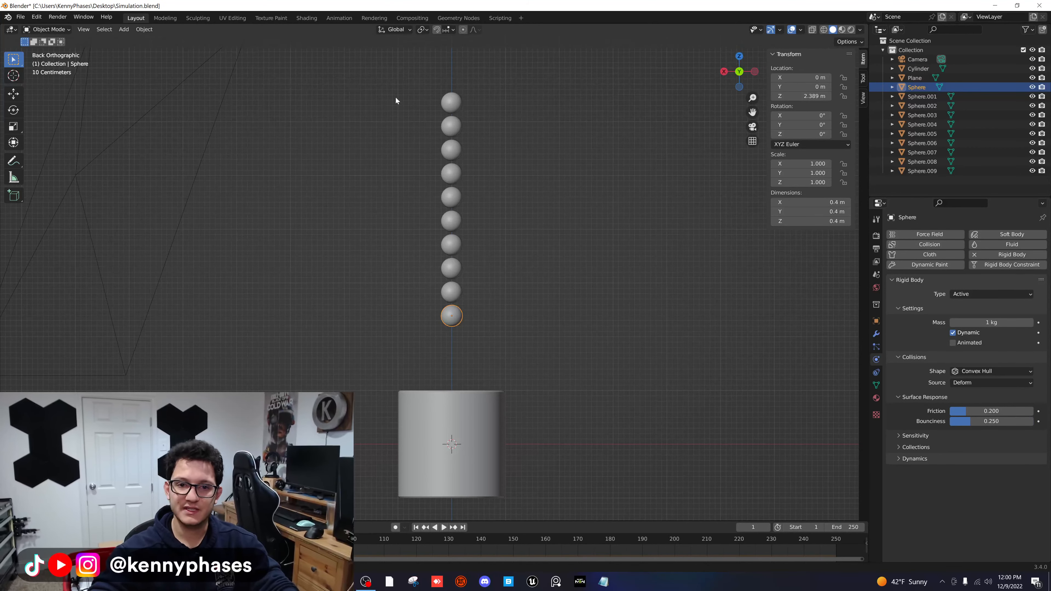
- Copy the lowest sphere's rigid body settings to all the other spheres, deselect everything and save the file
drag(396, 95, 502, 334)
click(142, 33)
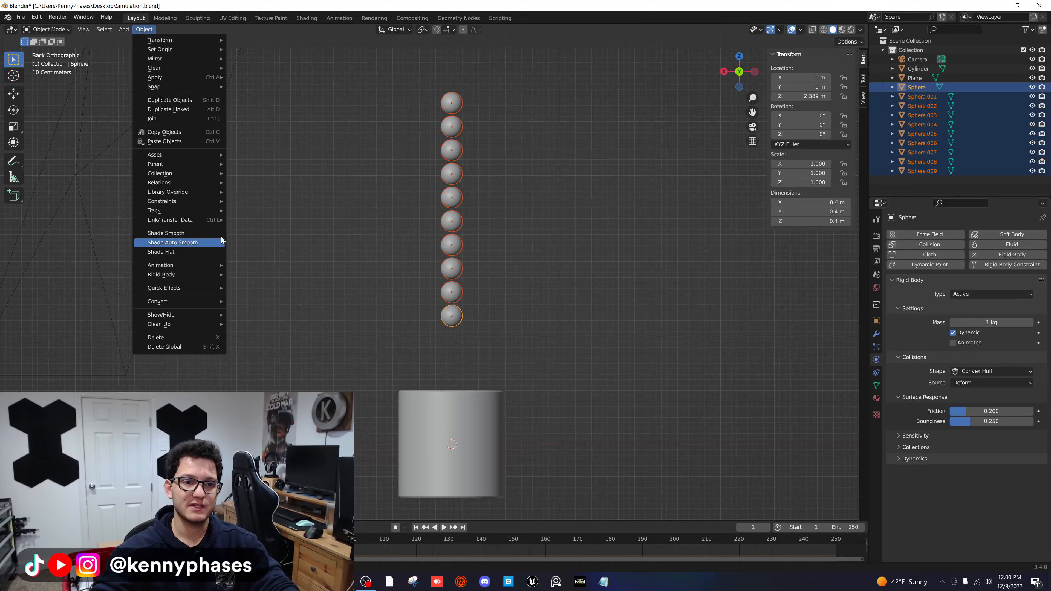
mouse_move(215, 275)
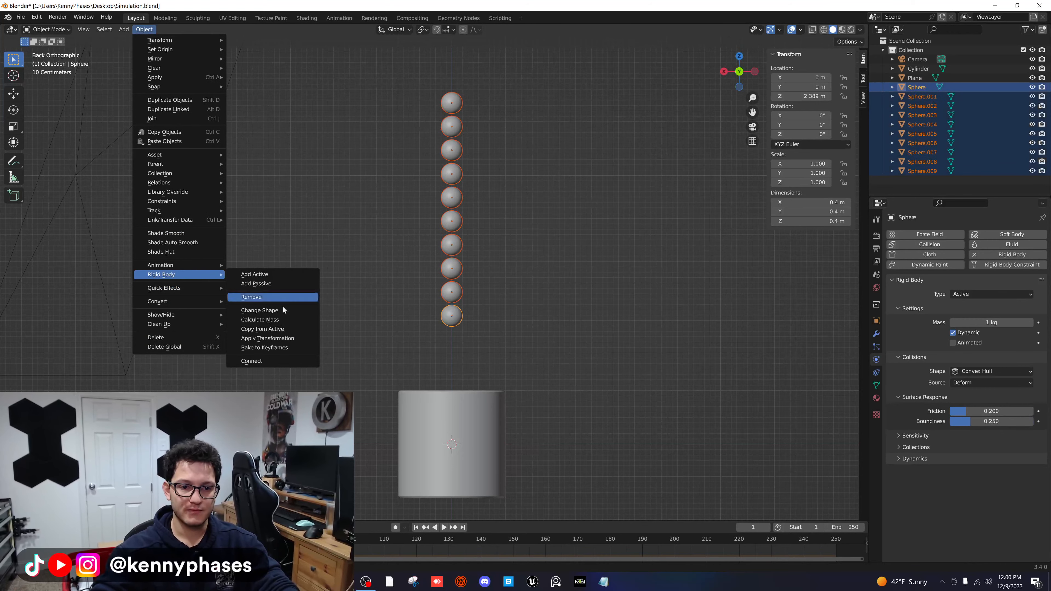
click(288, 330)
click(606, 311)
key(ctrl+s)
- Play the simulation, replay it while looking down into the cup, and return to frame 1
middle_drag(537, 297, 529, 320)
key(space)
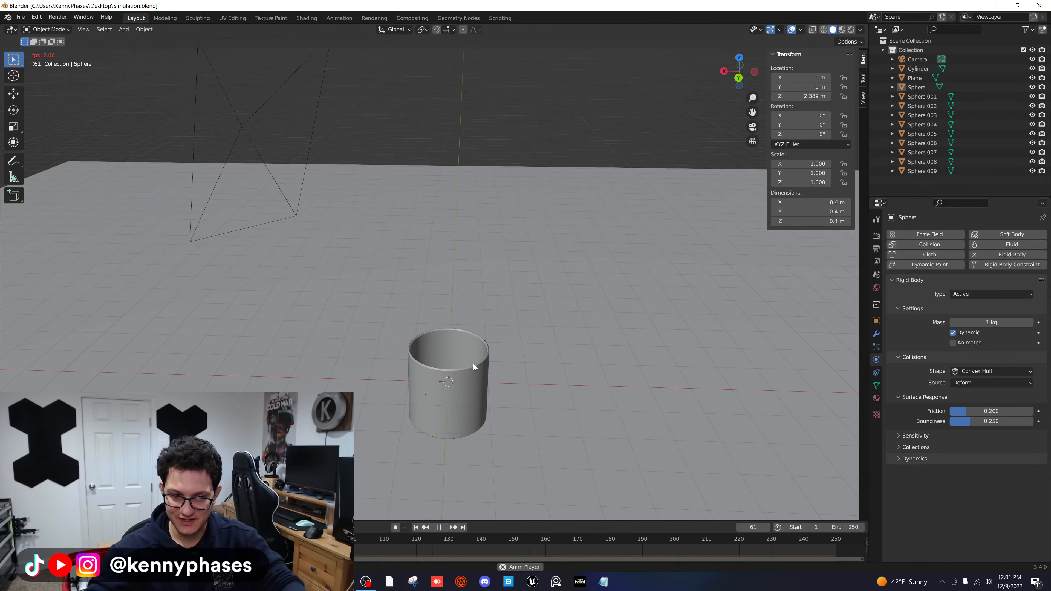
key(space)
middle_drag(503, 335, 480, 325)
key(shift+Left)
key(space)
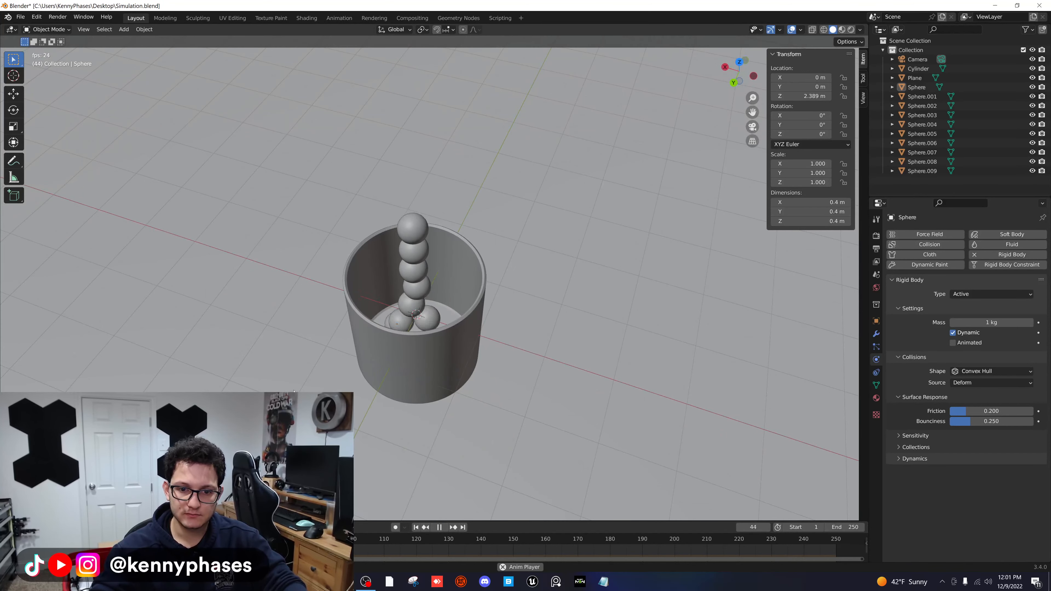
key(space)
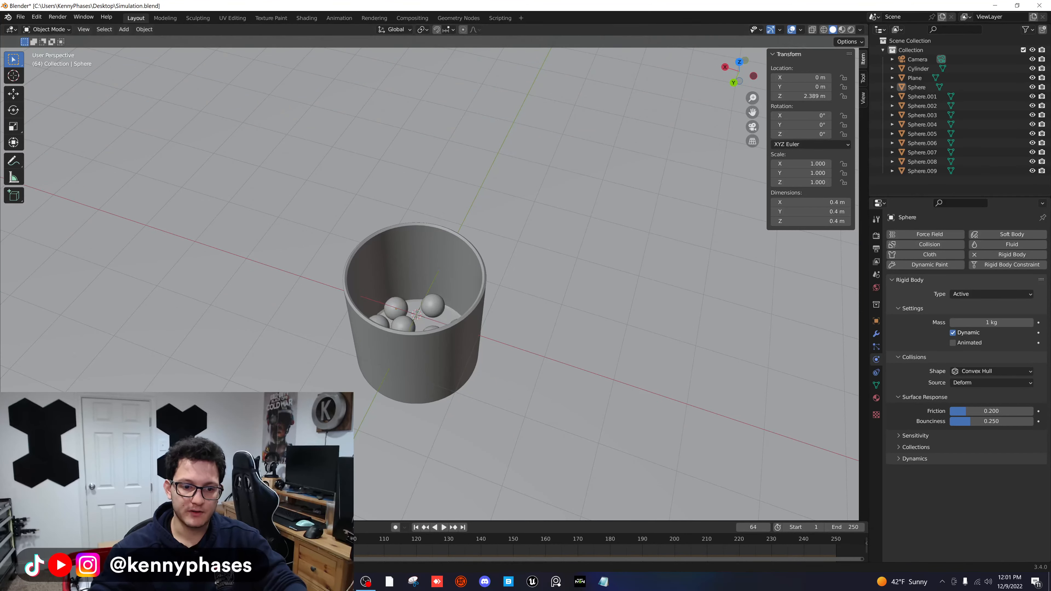
key(shift+Left)
key(space)
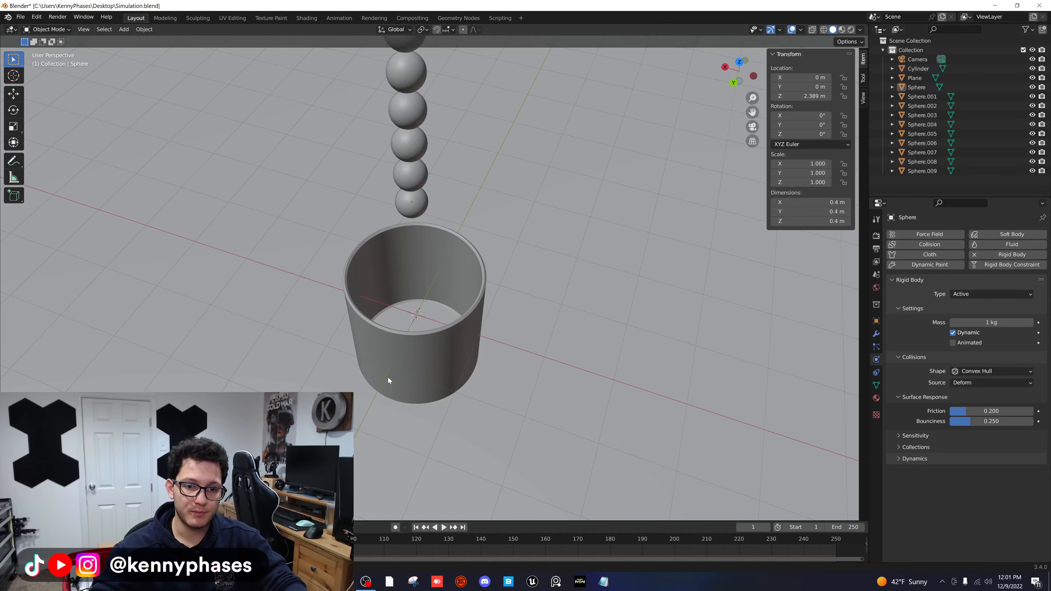
- Raise the lowest sphere's rigid body bounciness to 0.5
scroll(426, 348, down, 3)
middle_drag(467, 314, 512, 289)
scroll(489, 286, down, 3)
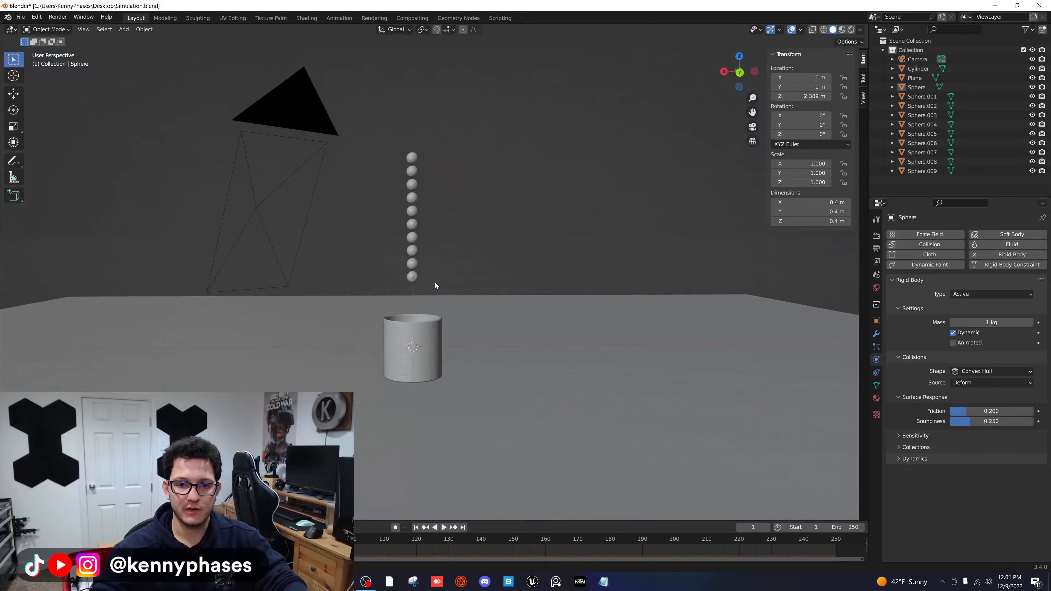
click(412, 276)
scroll(425, 284, up, 3)
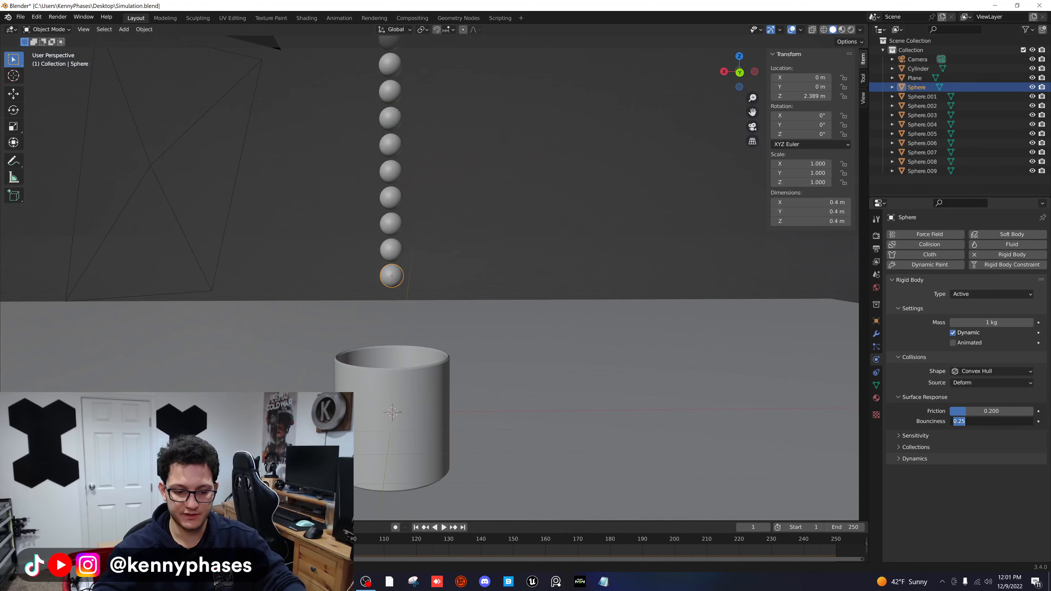
text(.5)
key(Return)
scroll(404, 129, down, 2)
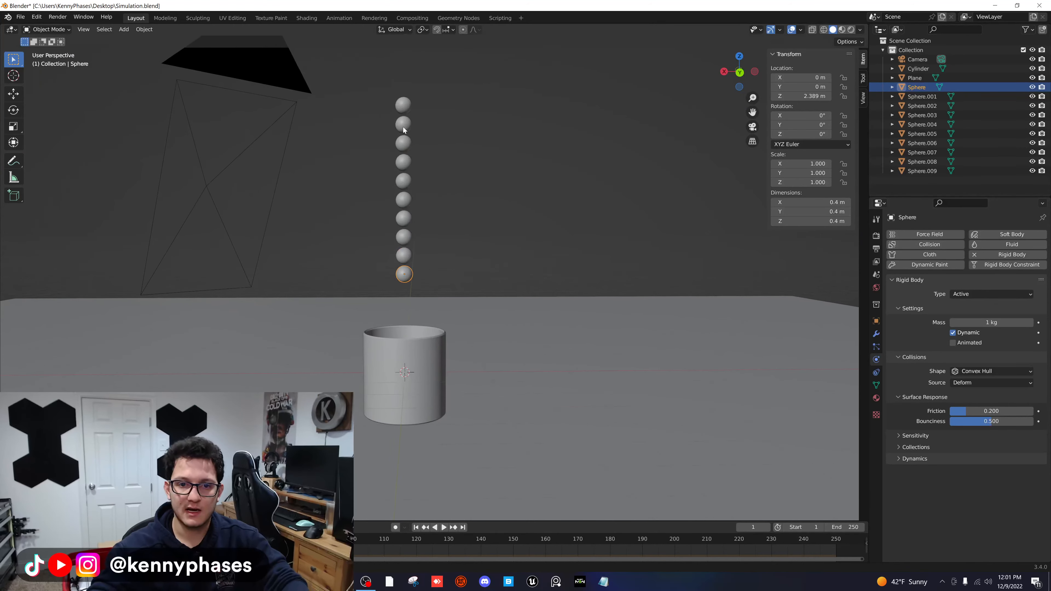
- Copy the lowest sphere's rigid body settings to the rest of the column, deselect everything and save the file
drag(369, 100, 434, 289)
click(144, 29)
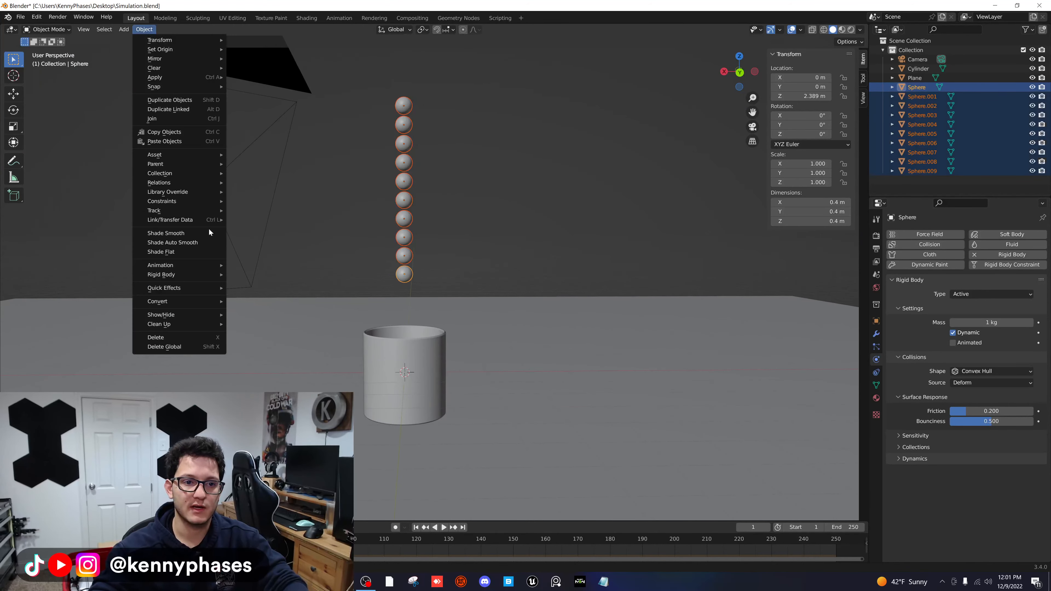
mouse_move(201, 277)
key(Escape)
click(556, 196)
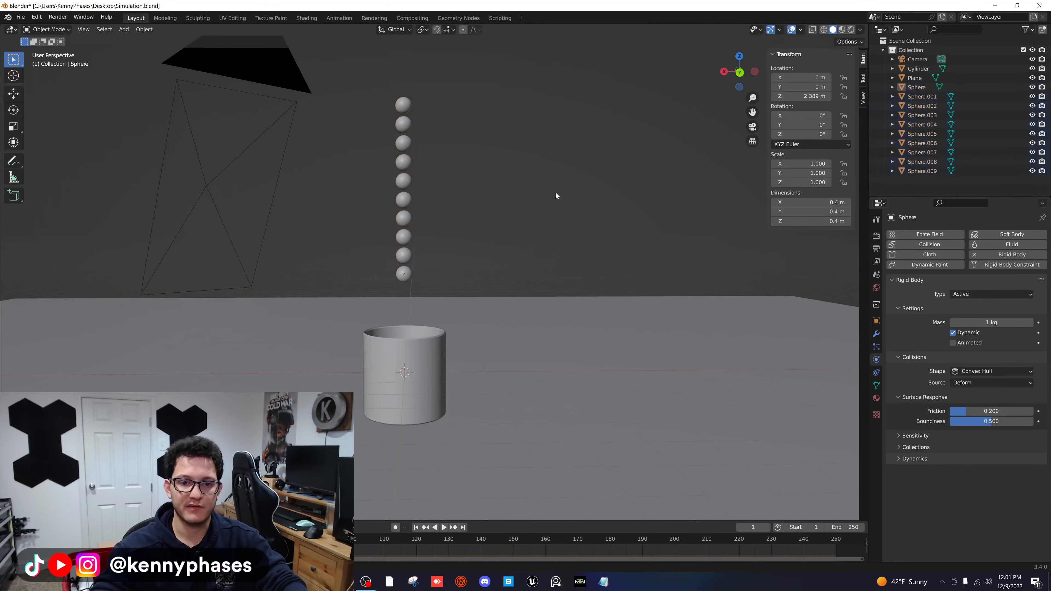
key(ctrl+s)
- Play the simulation to check the bounce, then rewind and replay it while looking down into the cup
scroll(477, 223, up, 1)
scroll(494, 198, up, 2)
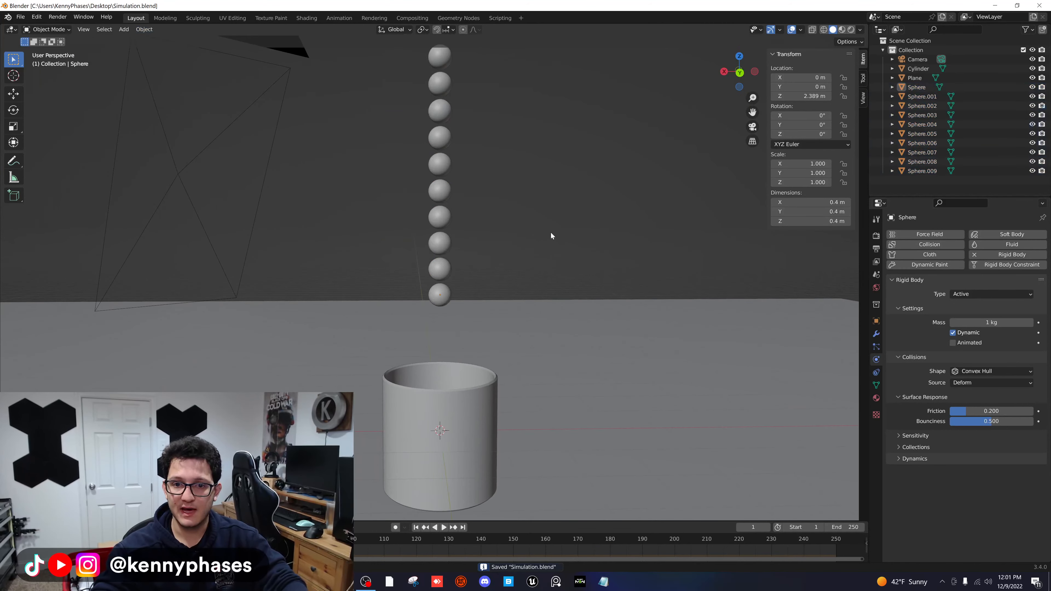
key(space)
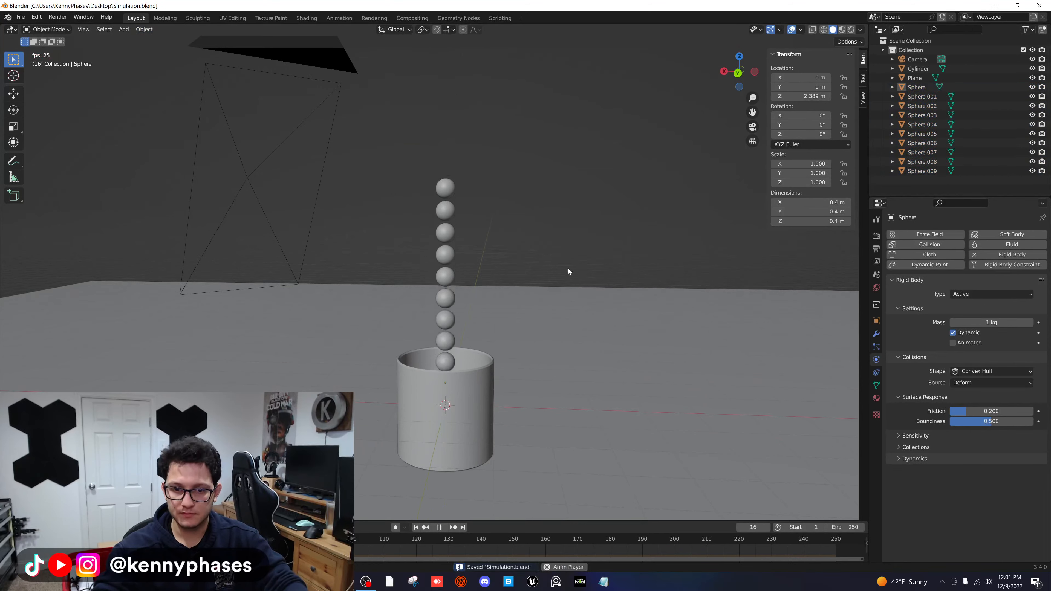
key(space)
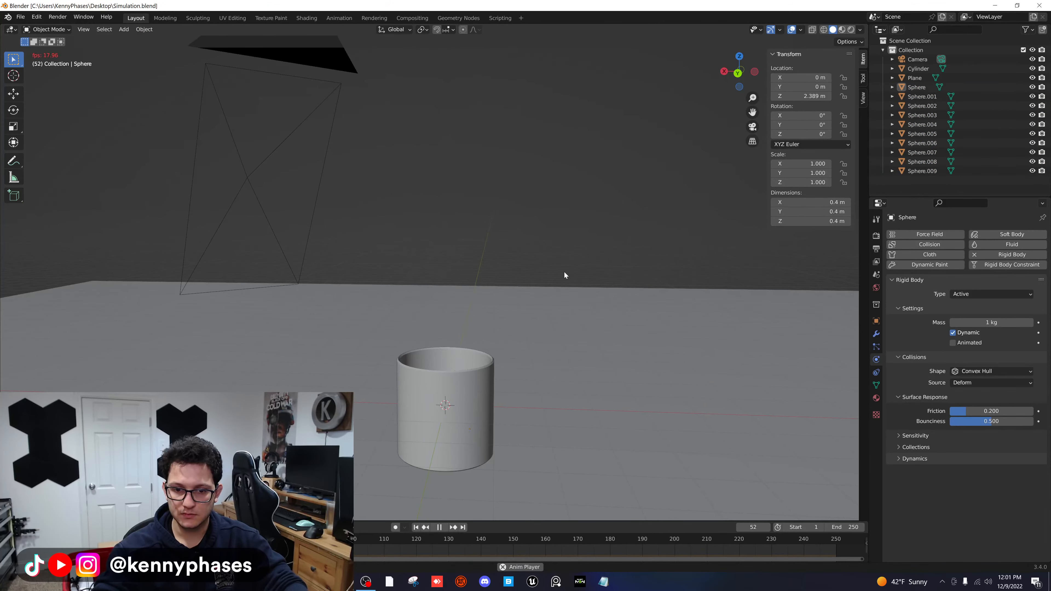
middle_drag(551, 263, 450, 280)
key(shift+Left)
key(space)
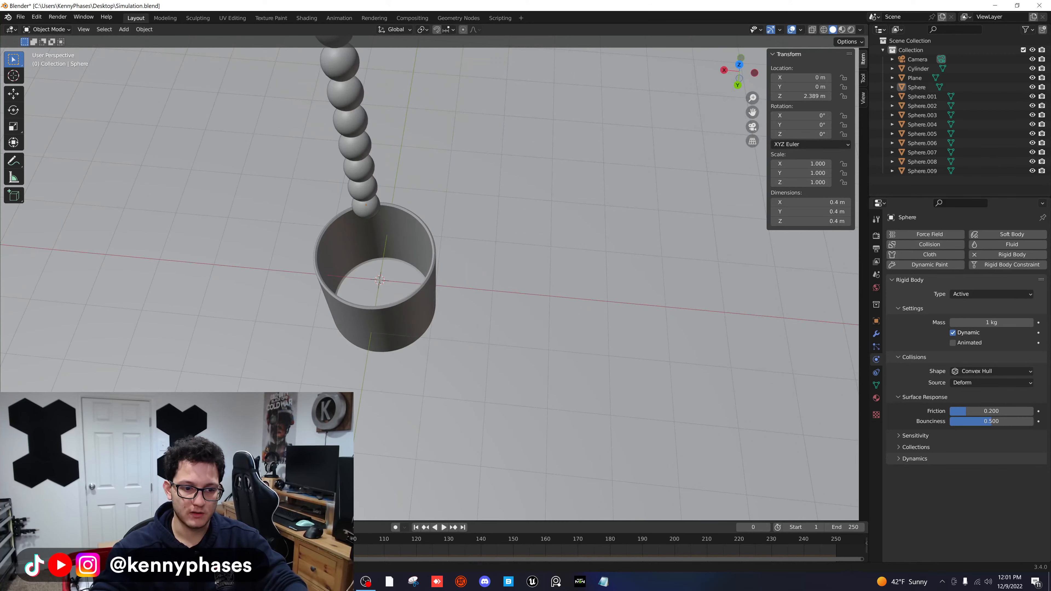
- From the front view, scale all ten spheres together by 0.5
scroll(432, 232, down, 3)
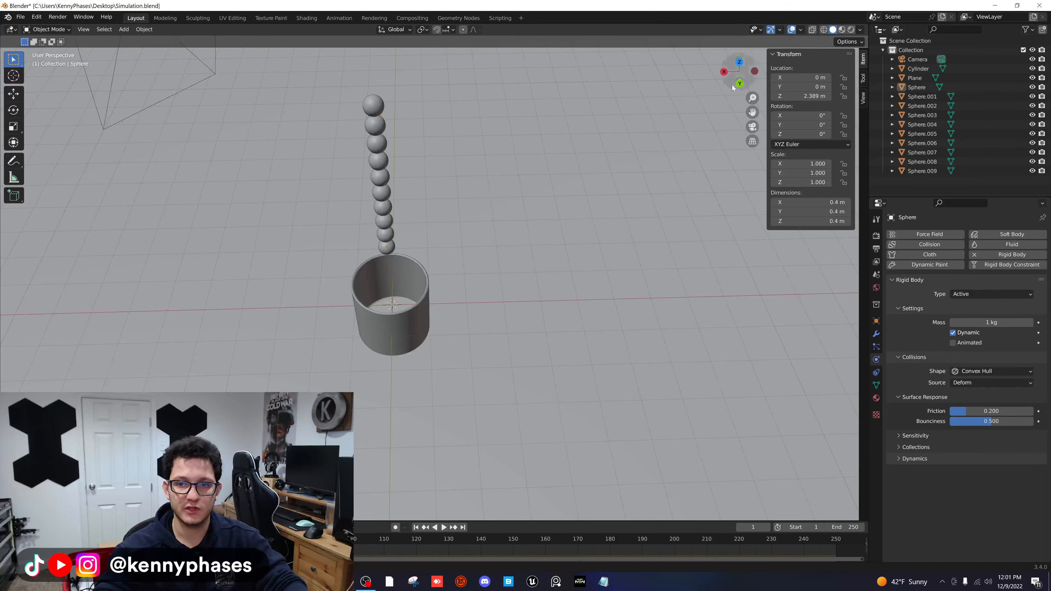
click(746, 82)
click(739, 57)
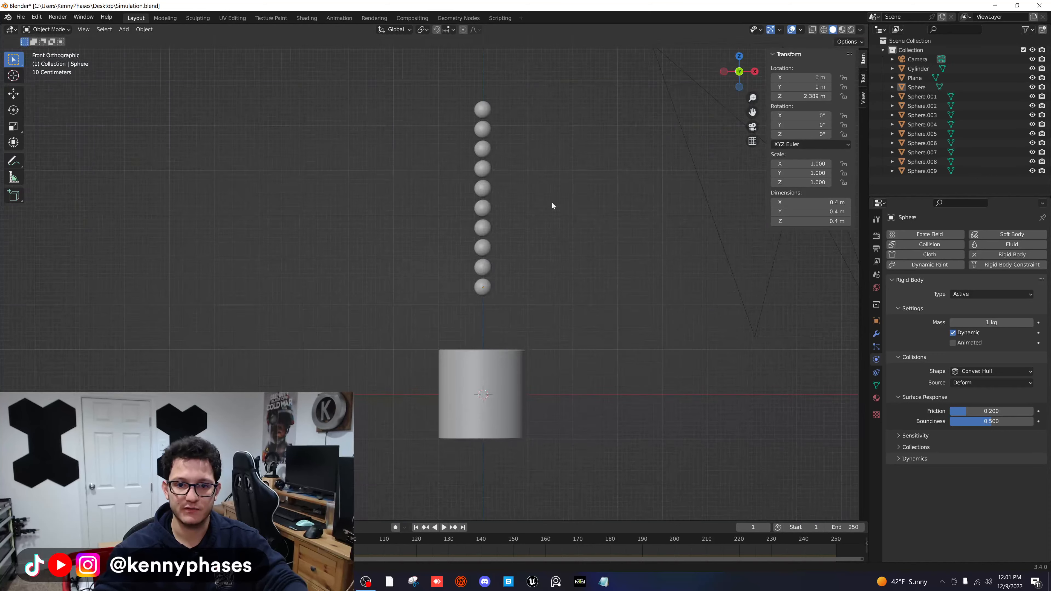
scroll(551, 207, up, 1)
shift+middle_drag(525, 192, 415, 253)
drag(477, 100, 385, 357)
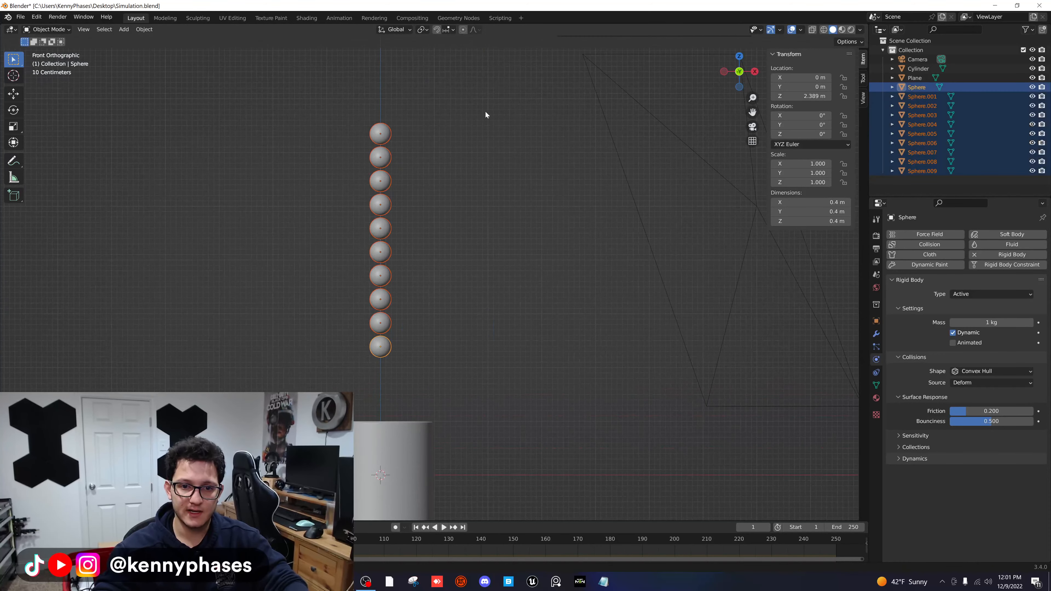
key(s)
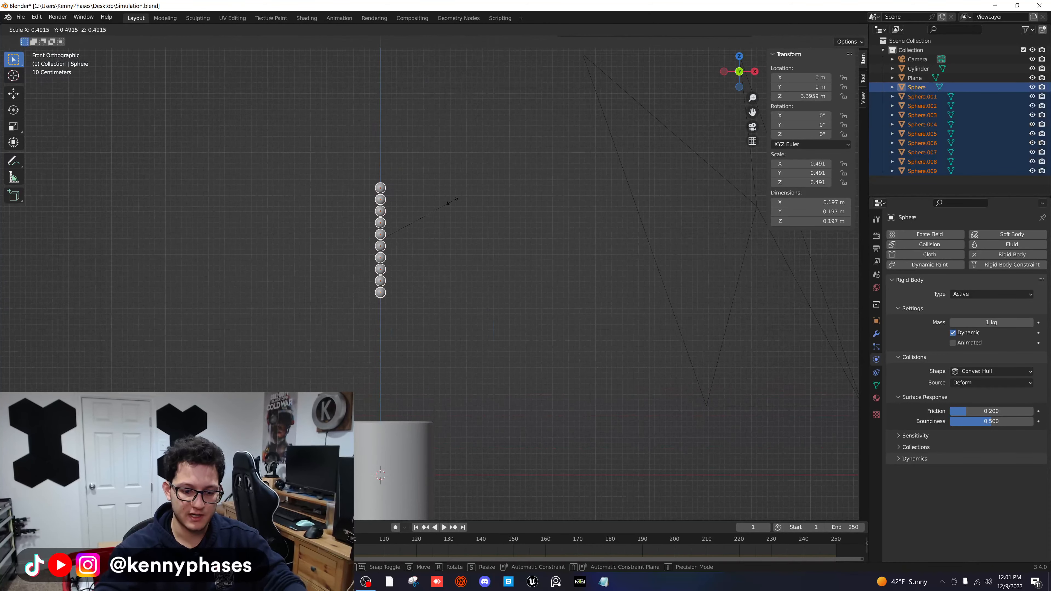
text(.5)
key(Return)
- Move the sphere column down and toward the cup's negative X side, placing the lowest sphere at about X -0.585 m, Z 1.45 m
key(g)
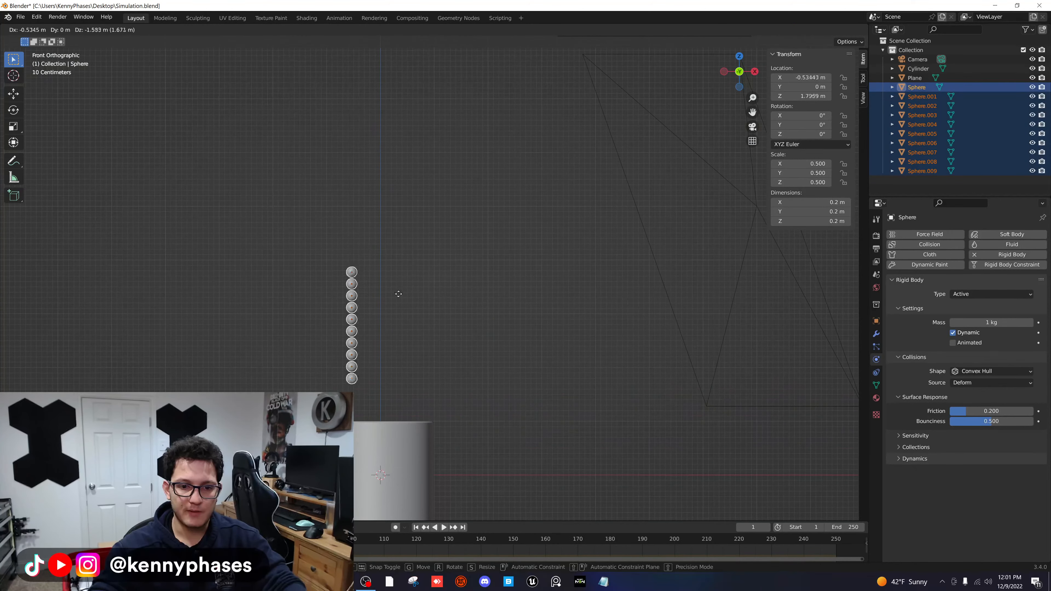
click(399, 314)
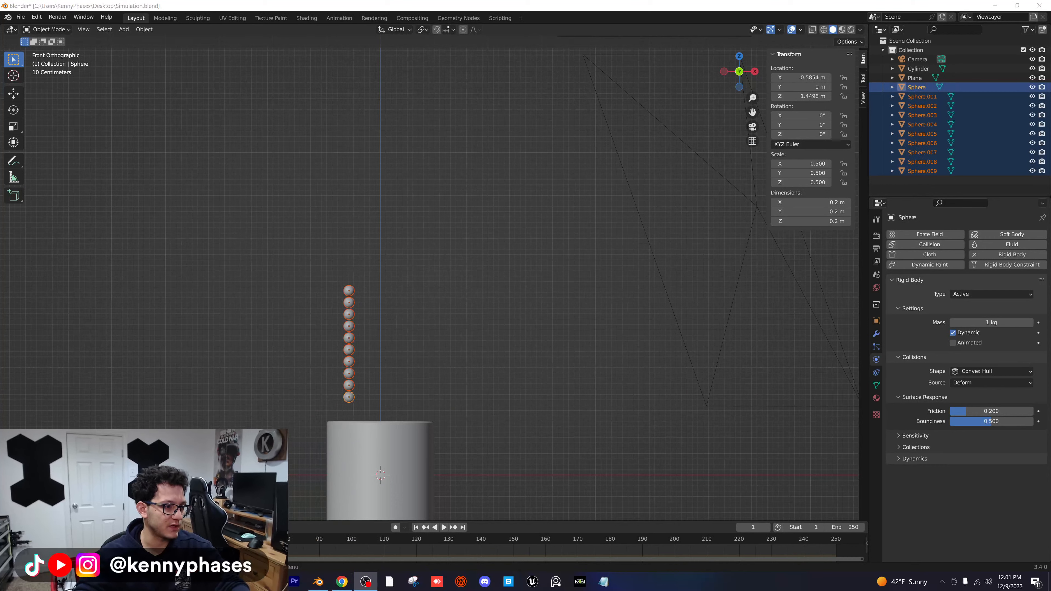
scroll(407, 332, down, 1)
shift+middle_drag(439, 315, 490, 233)
scroll(467, 269, up, 3)
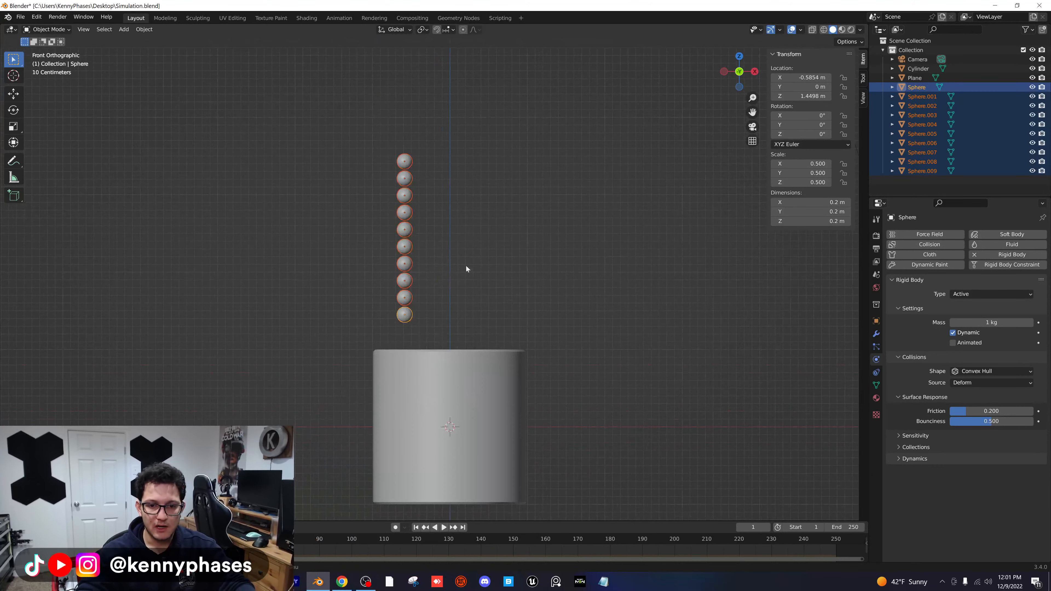
- Apply the scale of all ten spheres
drag(448, 132, 360, 330)
click(144, 29)
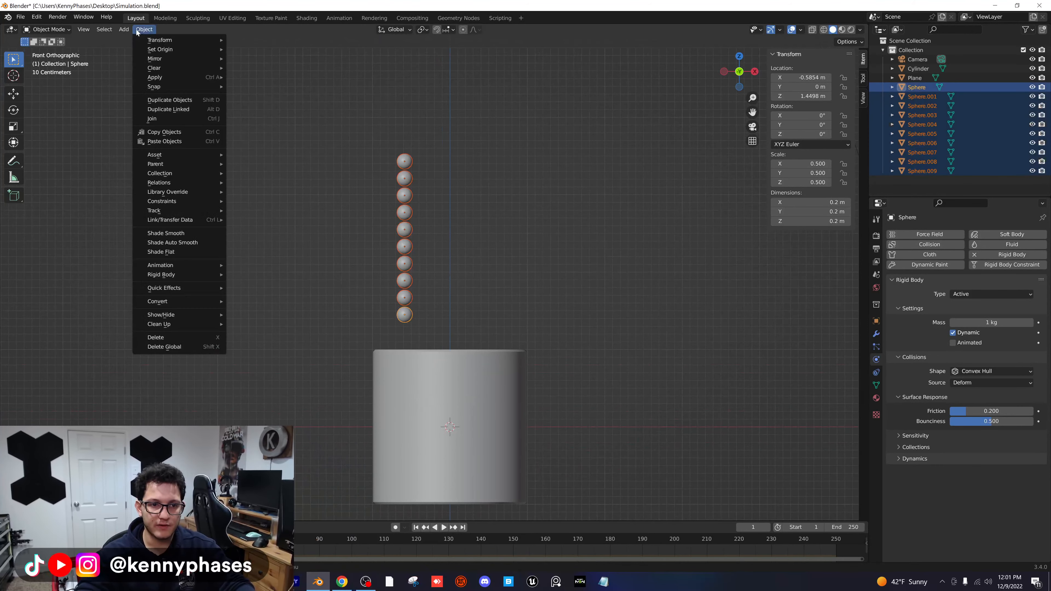
mouse_move(171, 77)
click(265, 98)
- Duplicate the sphere column three times along X, spacing the columns 0.3 m apart above the cup
drag(446, 138, 410, 164)
drag(435, 130, 389, 347)
key(shift+d)
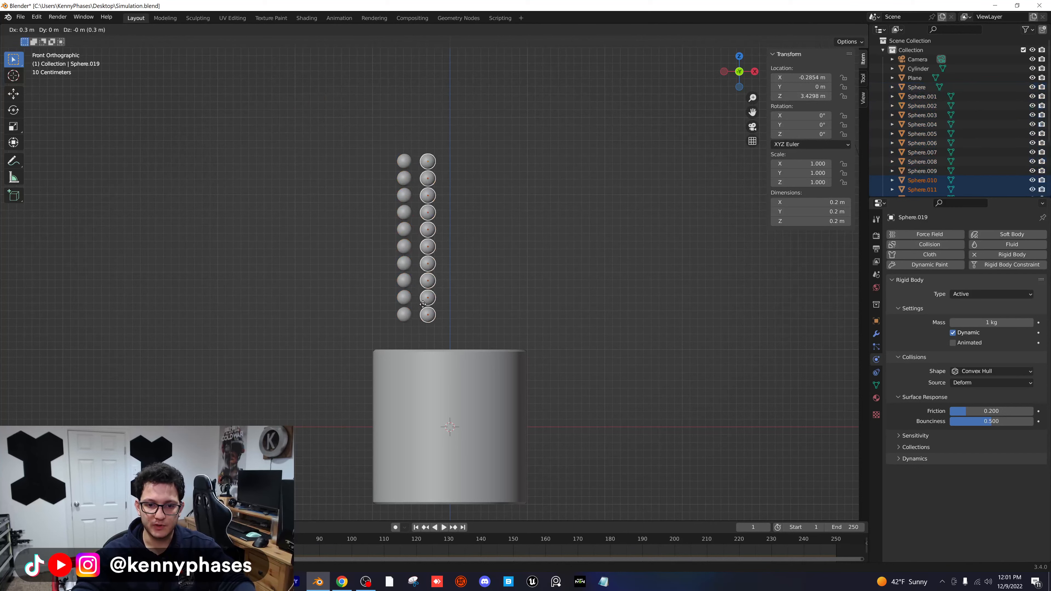
click(423, 307)
key(shift+d)
click(451, 301)
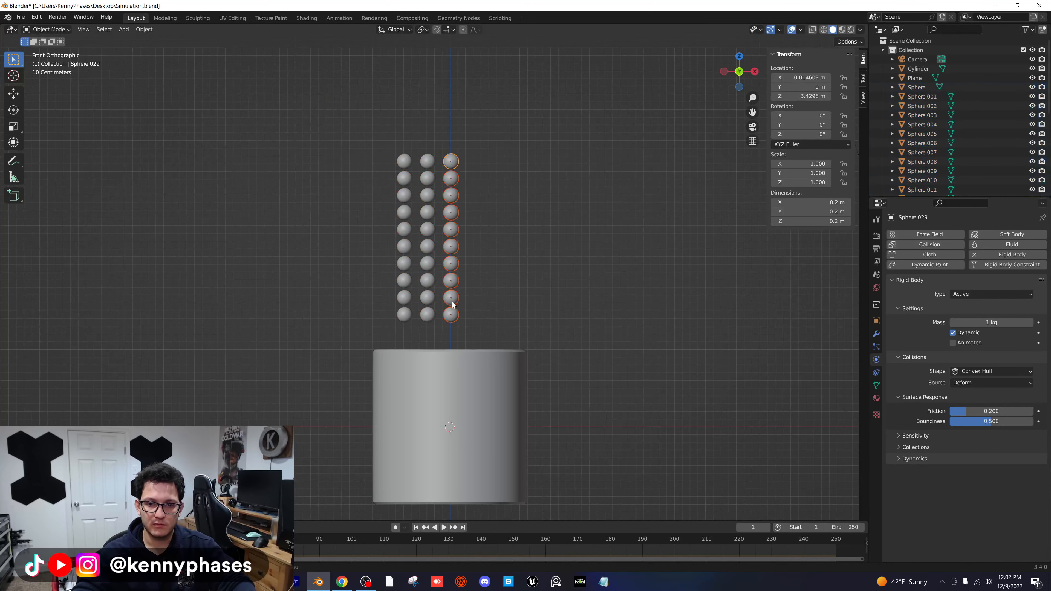
key(shift+d)
click(475, 301)
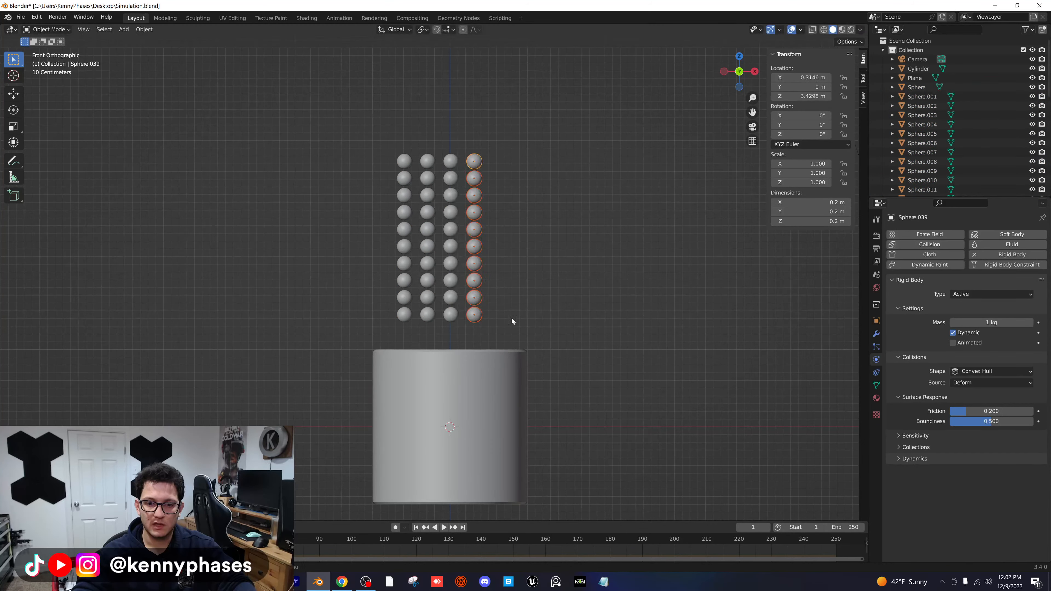
- Shift all four sphere columns 0.1 m along X to centre them over the cup, deselect everything and save the file
drag(512, 321, 378, 190)
key(g)
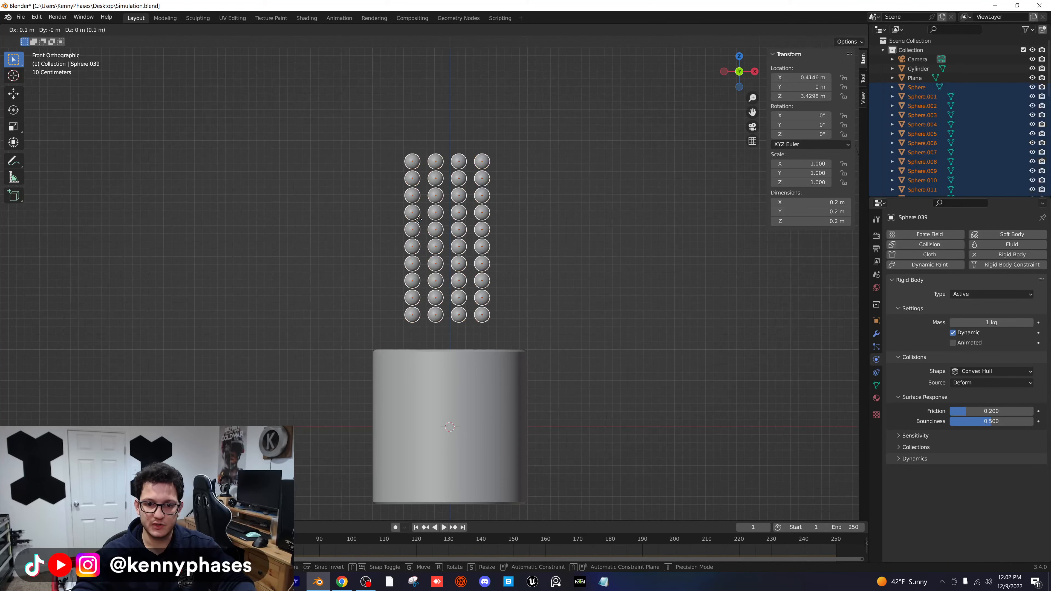
click(415, 221)
click(538, 228)
scroll(525, 227, down, 1)
key(ctrl+s)
- Play the simulation of the four sphere columns dropping into the cup and rewind to the first frame
middle_drag(518, 228, 552, 276)
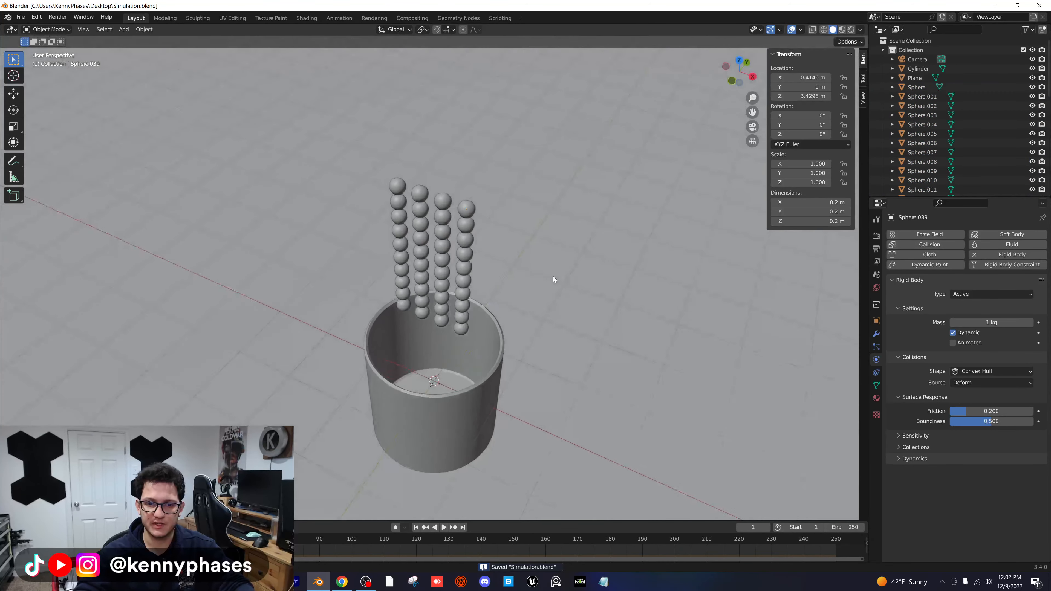
key(space)
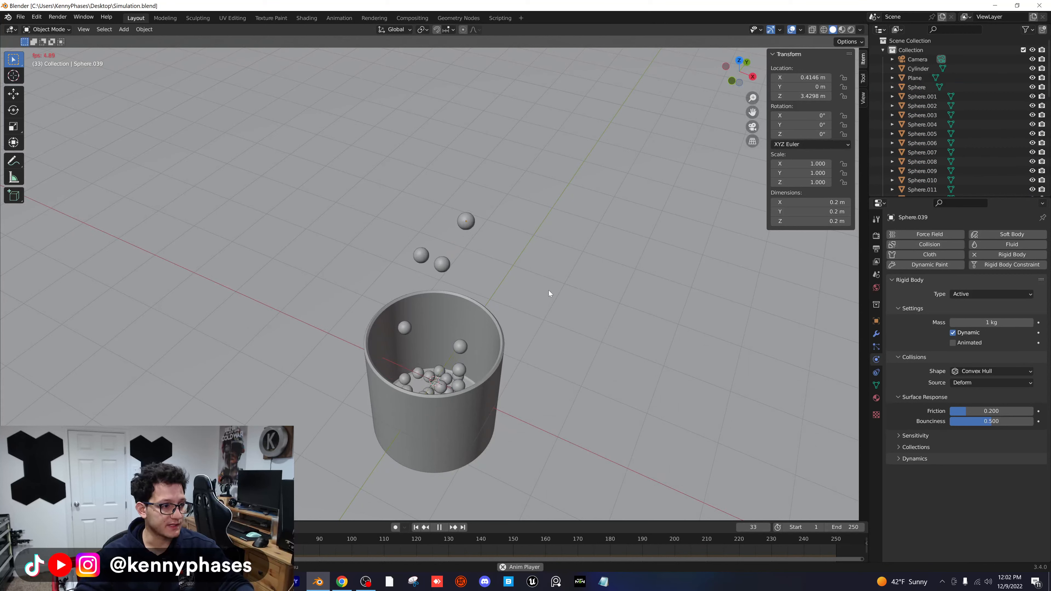
key(space)
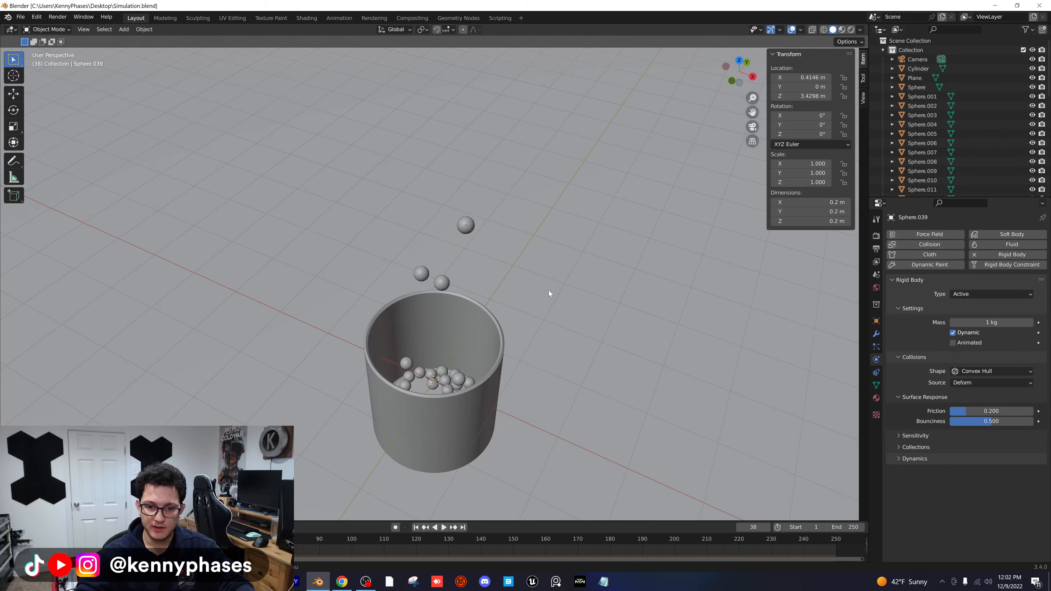
key(shift+Left)
key(space)
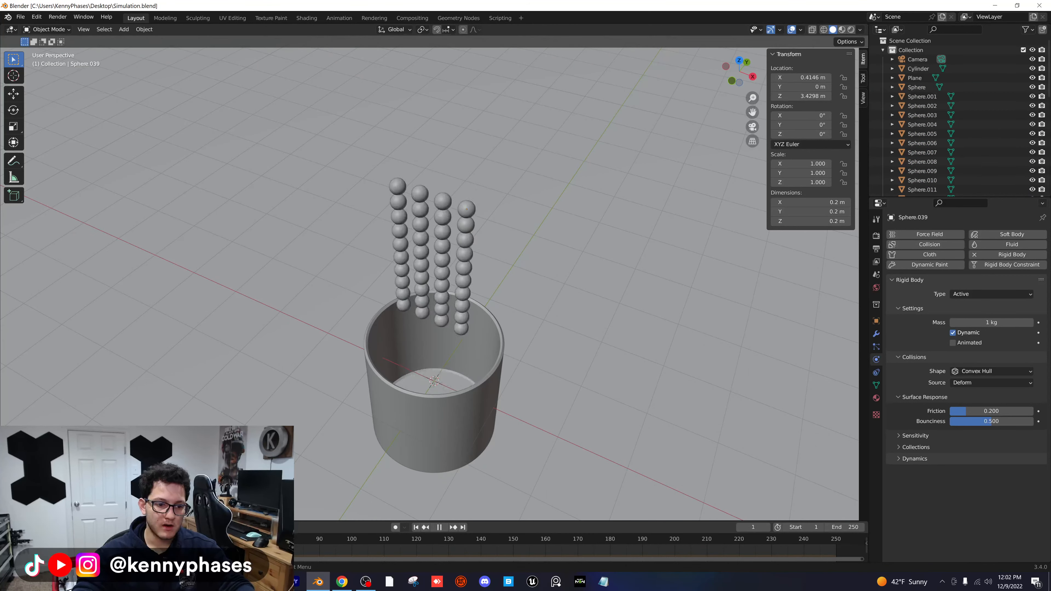
- Add a cube and raise it along Z to about 5 m, above the sphere columns
middle_drag(474, 265, 479, 334)
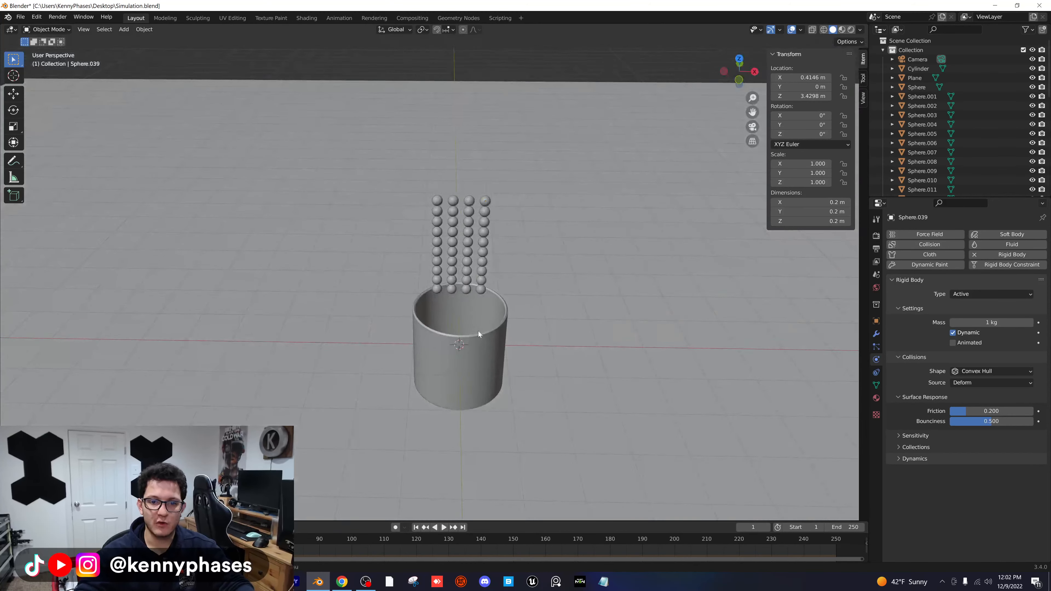
click(126, 30)
mouse_move(174, 40)
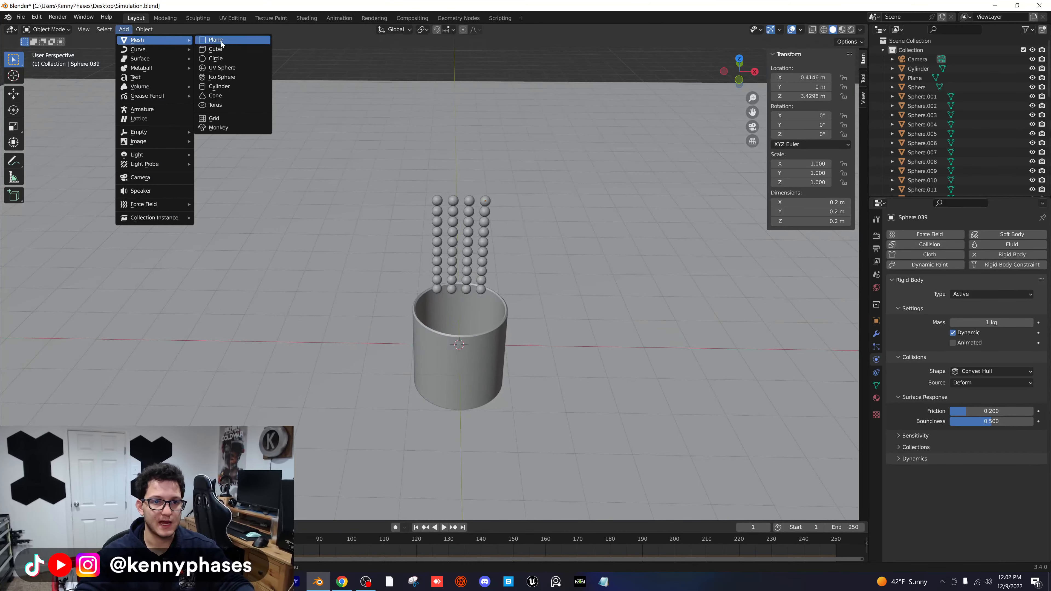
click(233, 50)
key(g)
key(z)
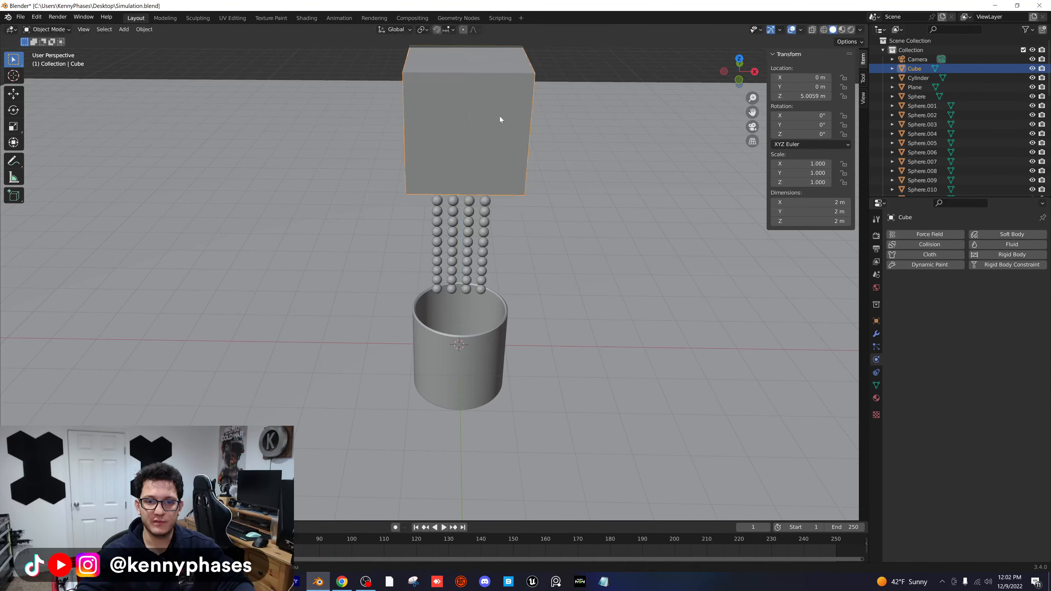
click(500, 115)
- Scale the cube into an upright panel about 5.03 m tall along Z and about 0.15 m thick along Y
middle_drag(499, 116, 572, 202)
key(s)
key(z)
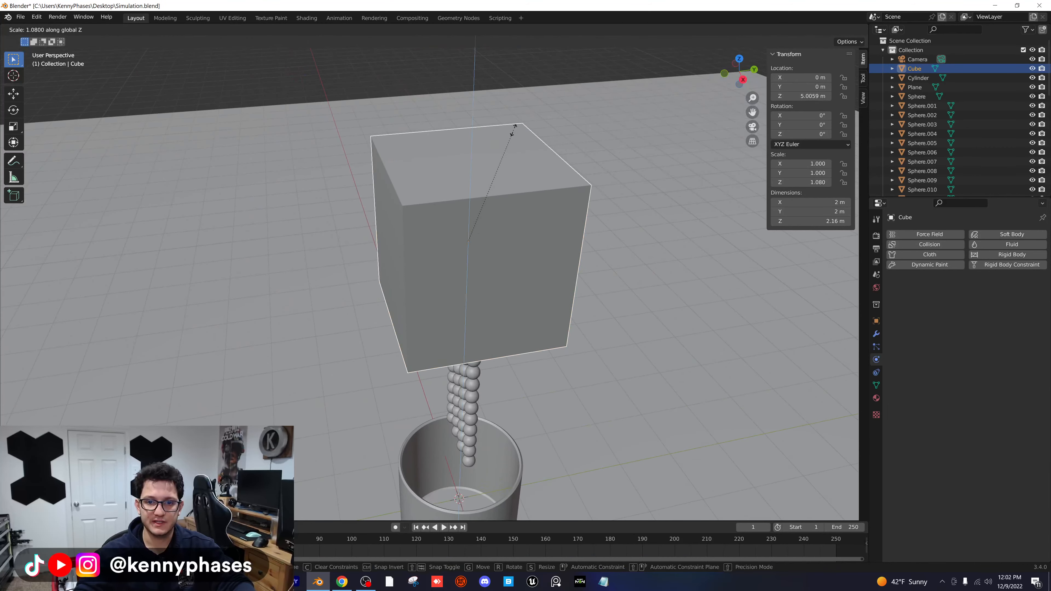
click(532, 357)
middle_drag(533, 356, 549, 250)
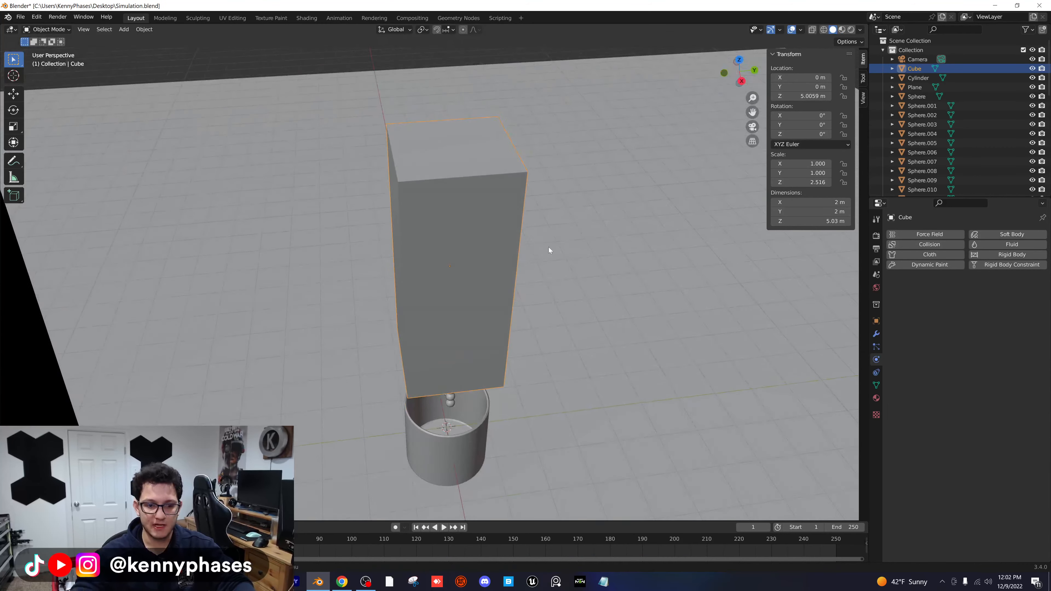
key(s)
key(y)
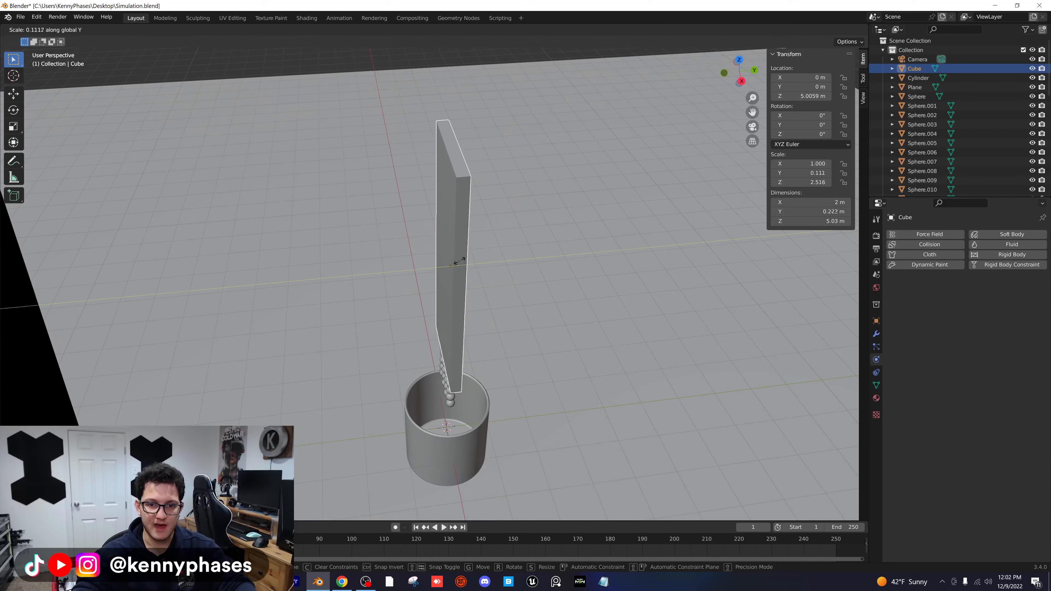
click(454, 271)
- Move the panel along Y to about 0.995 m, behind the sphere columns
key(g)
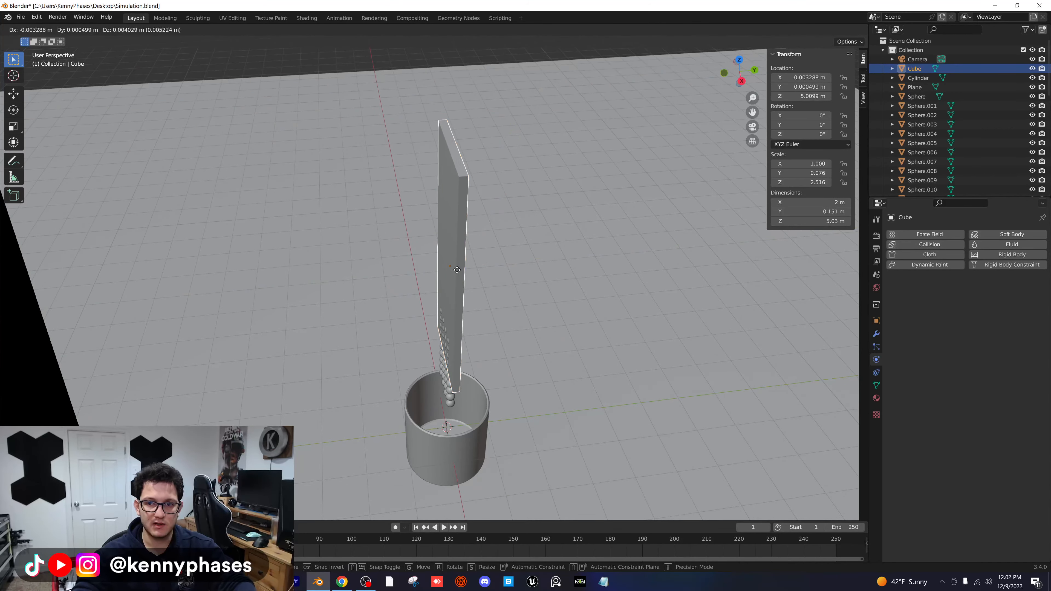
key(y)
click(508, 263)
middle_drag(509, 263, 509, 237)
scroll(508, 253, up, 2)
- Apply the panel's scale
click(876, 333)
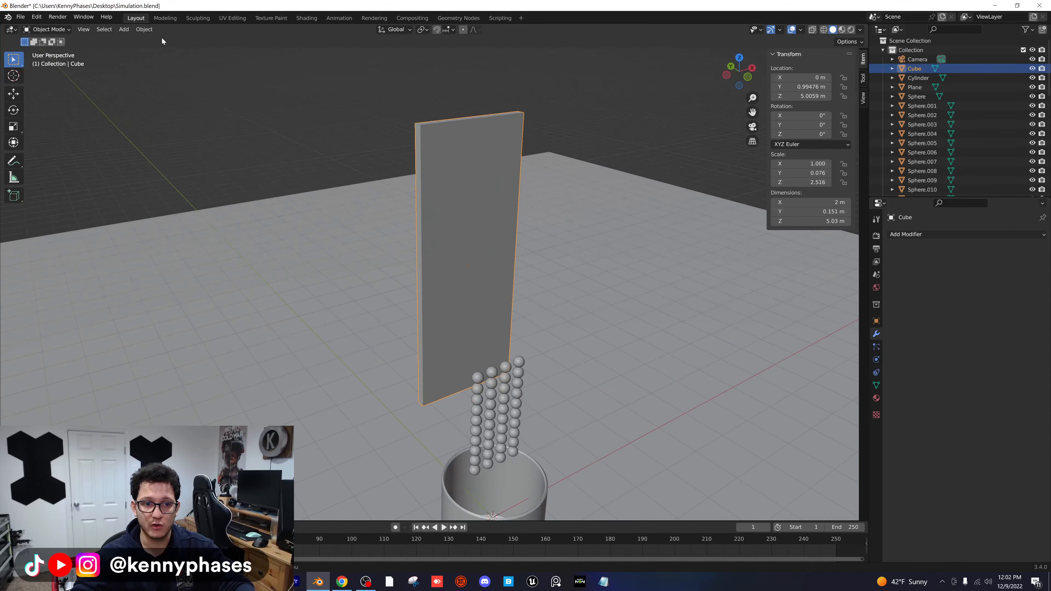
click(144, 29)
mouse_move(198, 76)
click(260, 96)
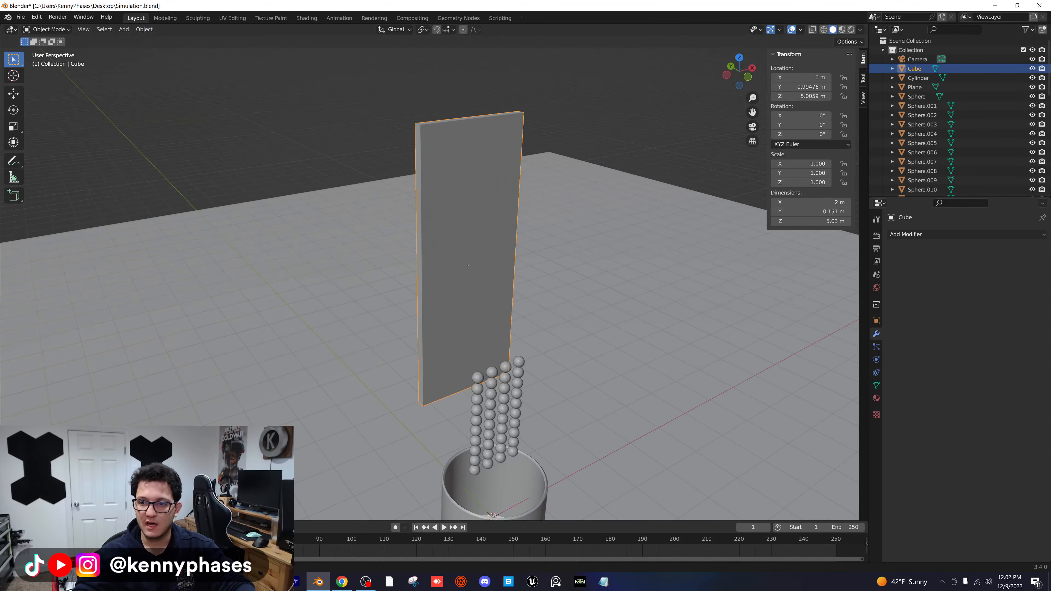
- Add a Bevel modifier to the panel with an amount of 0.11 m and 3 segments
click(931, 235)
click(784, 270)
scroll(557, 174, up, 3)
middle_drag(558, 173, 525, 274)
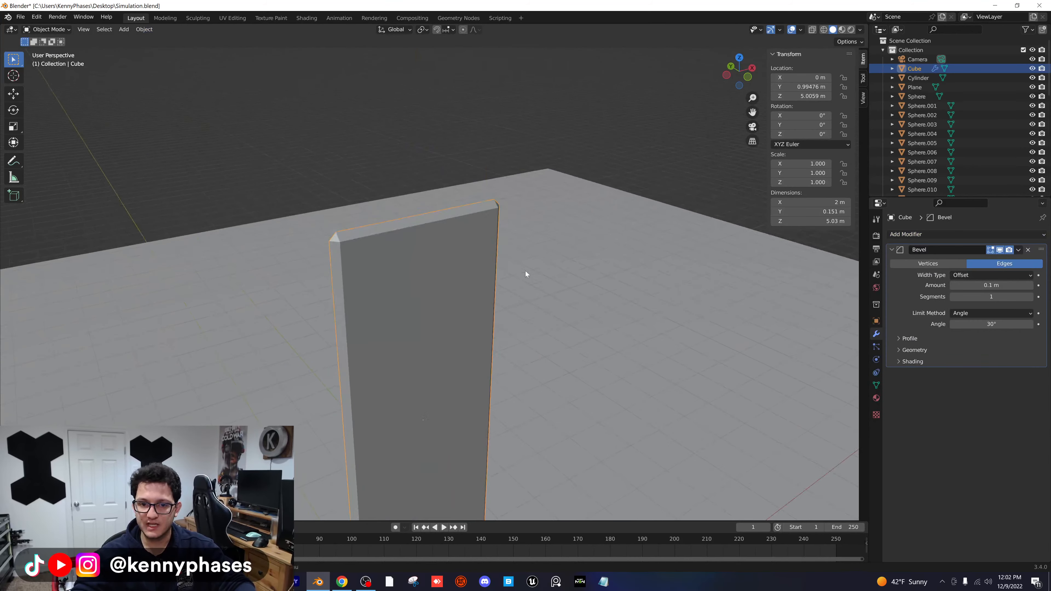
click(1030, 297)
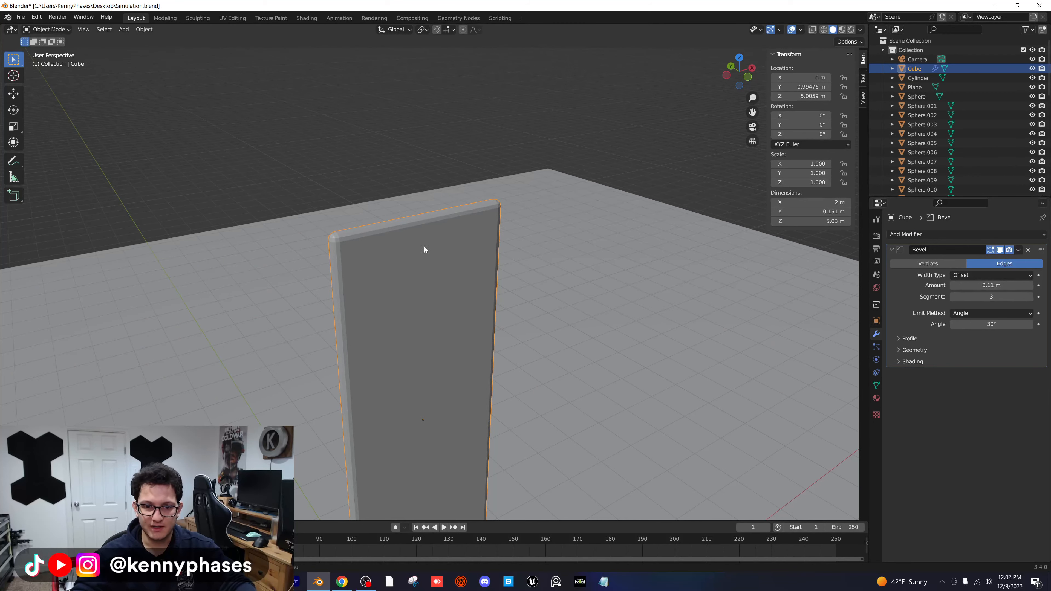
- Apply the panel's Bevel modifier and shade the panel smooth
click(1019, 249)
click(948, 265)
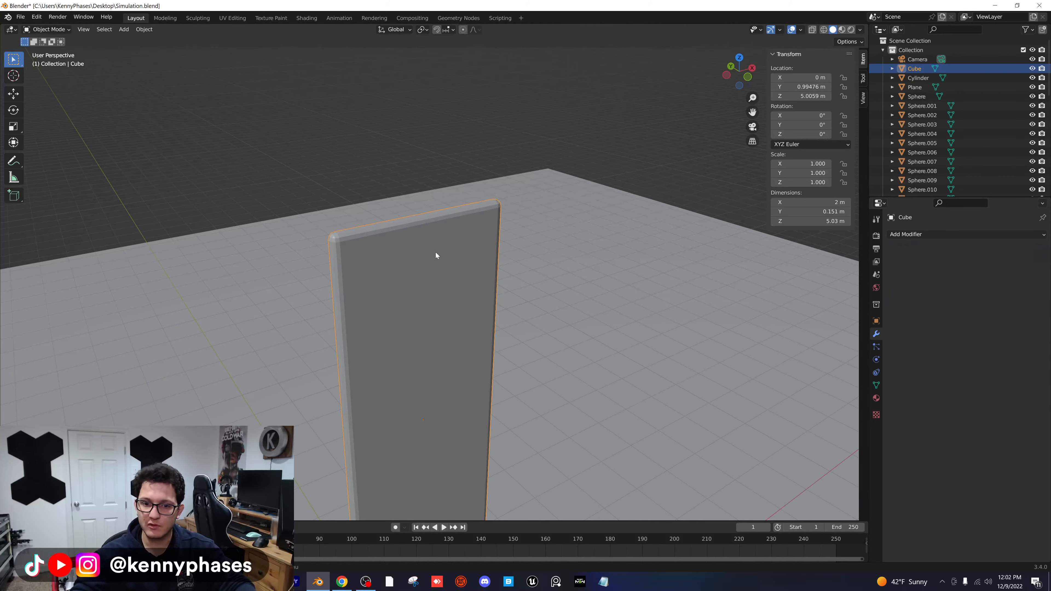
right_click(435, 252)
click(409, 213)
scroll(564, 248, down, 3)
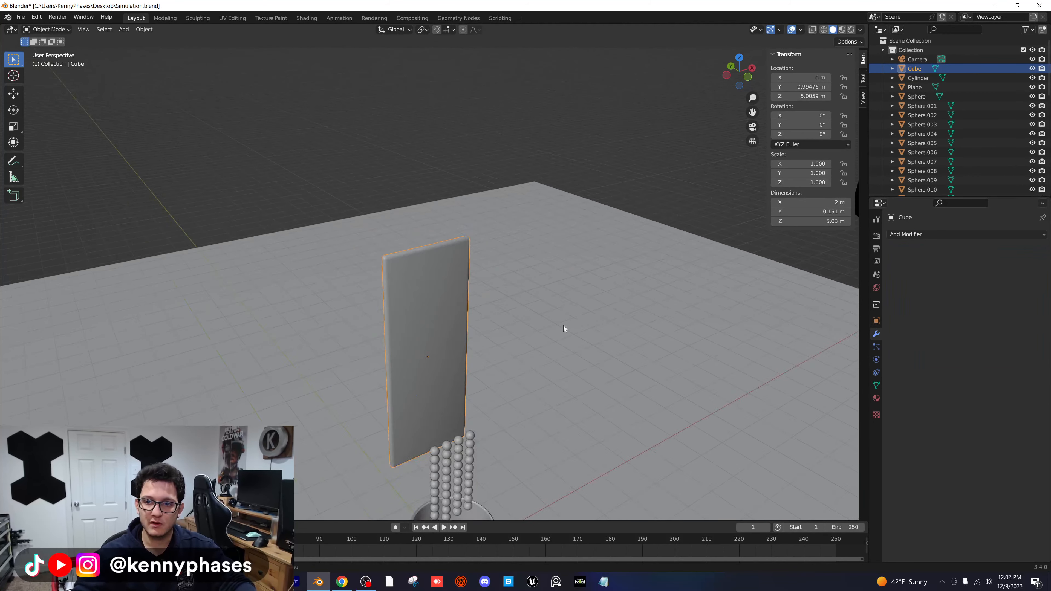
- Tilt the panel to about -42.3° on X and move it to about Y 2.644 m, Z 2.924 m, with its lower end near the cup's rim
middle_drag(563, 329, 604, 313)
click(733, 75)
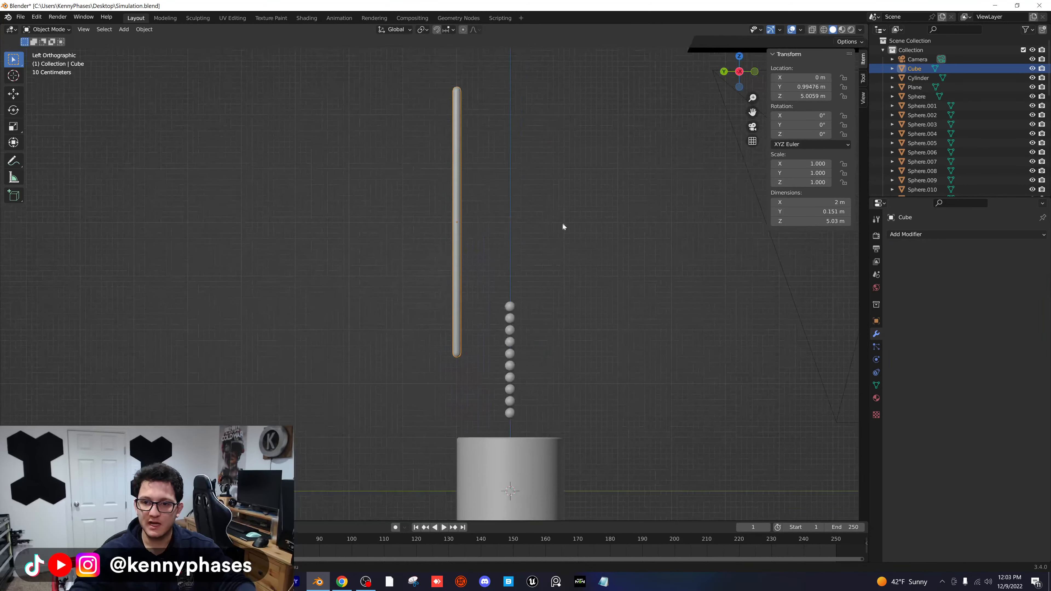
key(r)
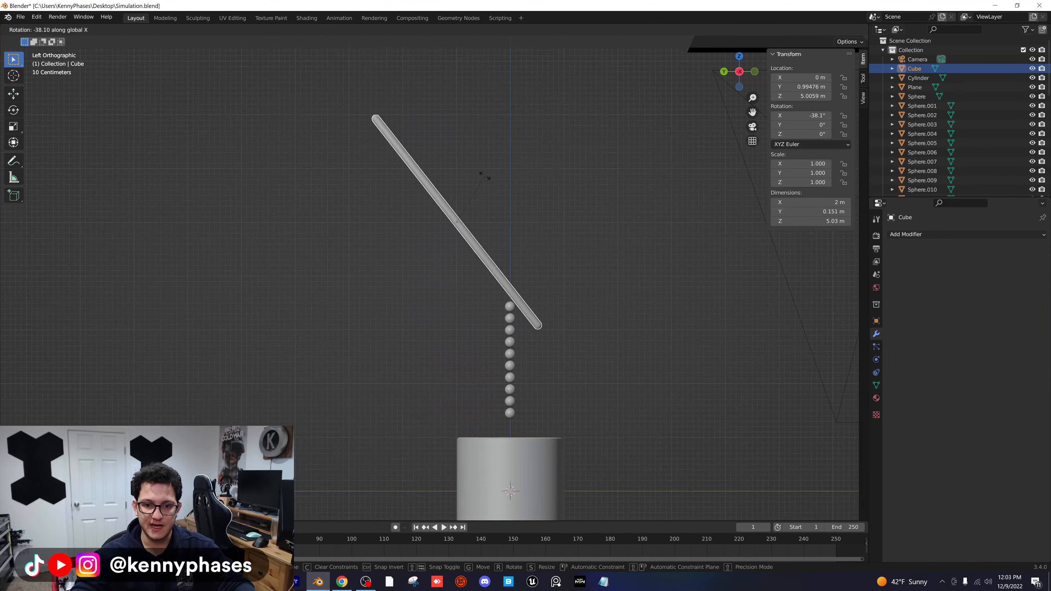
click(482, 175)
key(g)
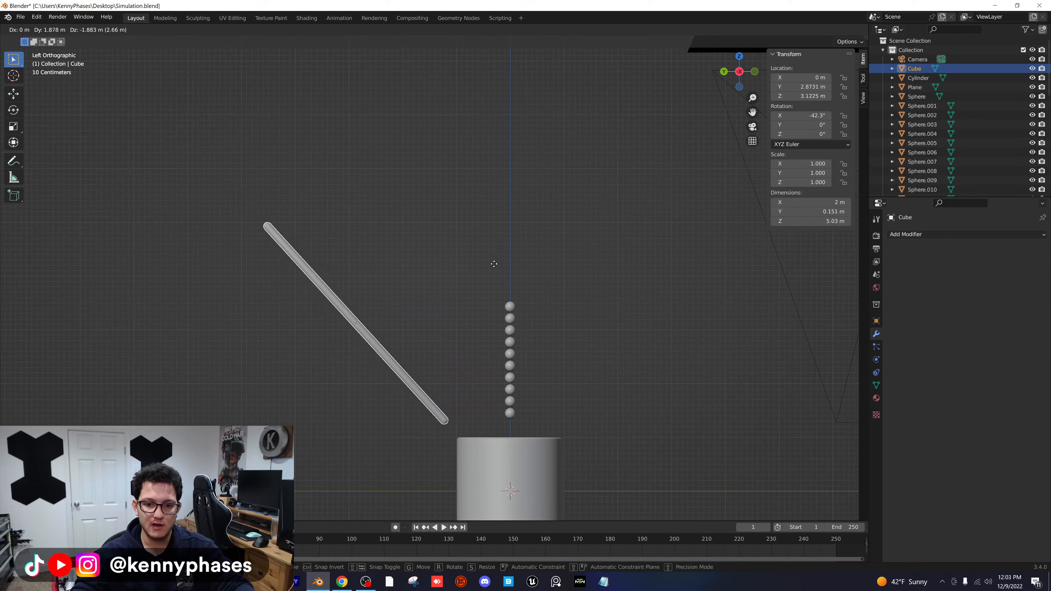
click(504, 277)
middle_drag(505, 278, 396, 275)
key(Tab)
key(a)
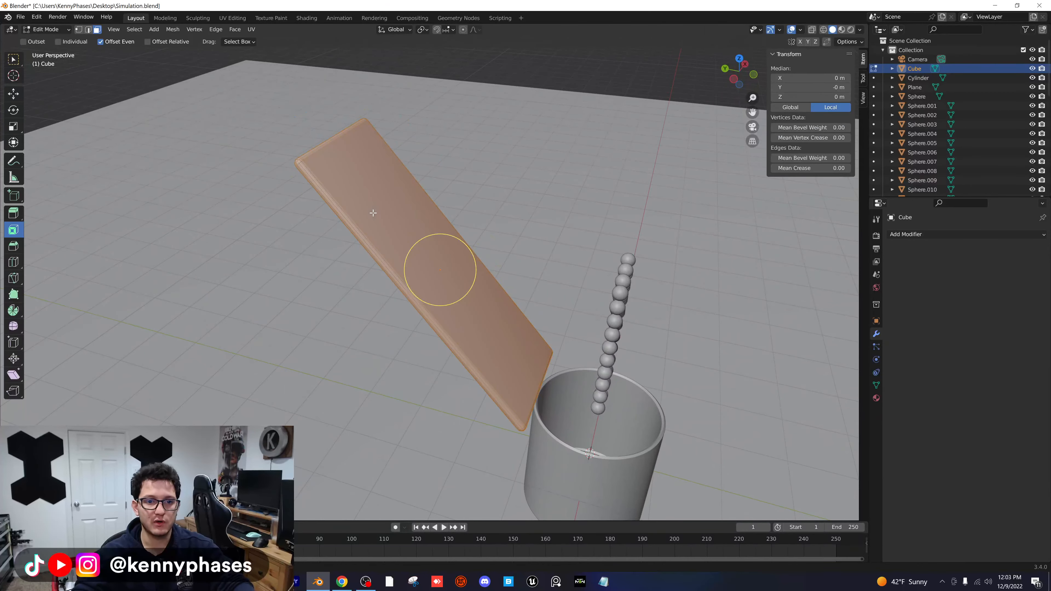
right_click(380, 208)
key(Escape)
right_click(381, 206)
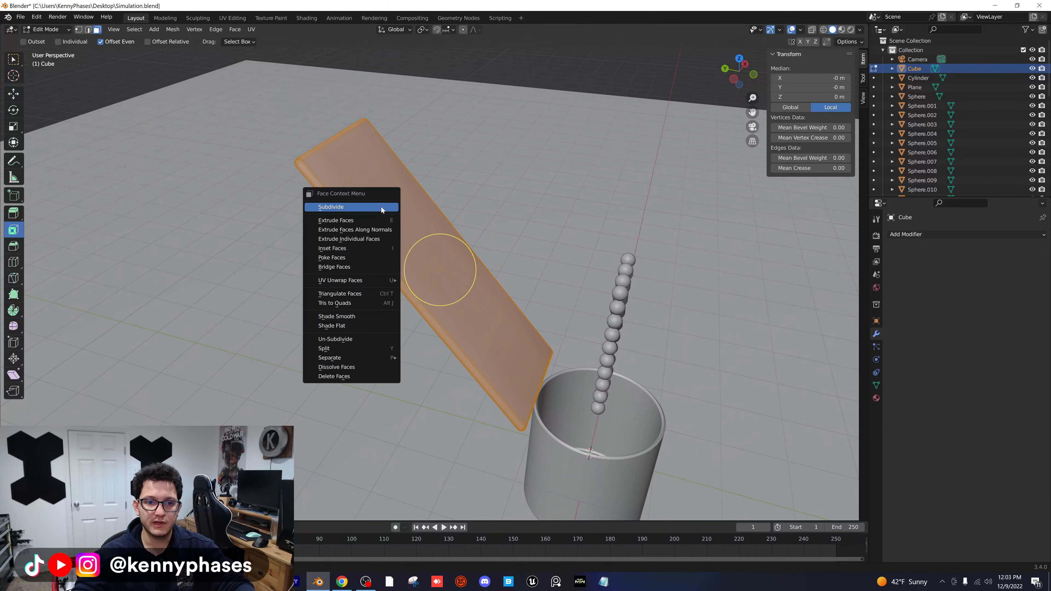
key(Escape)
mouse_move(381, 207)
middle_down()
mouse_move(303, 215)
mouse_move(388, 243)
mouse_move(453, 239)
mouse_move(380, 226)
middle_up()
key(Tab)
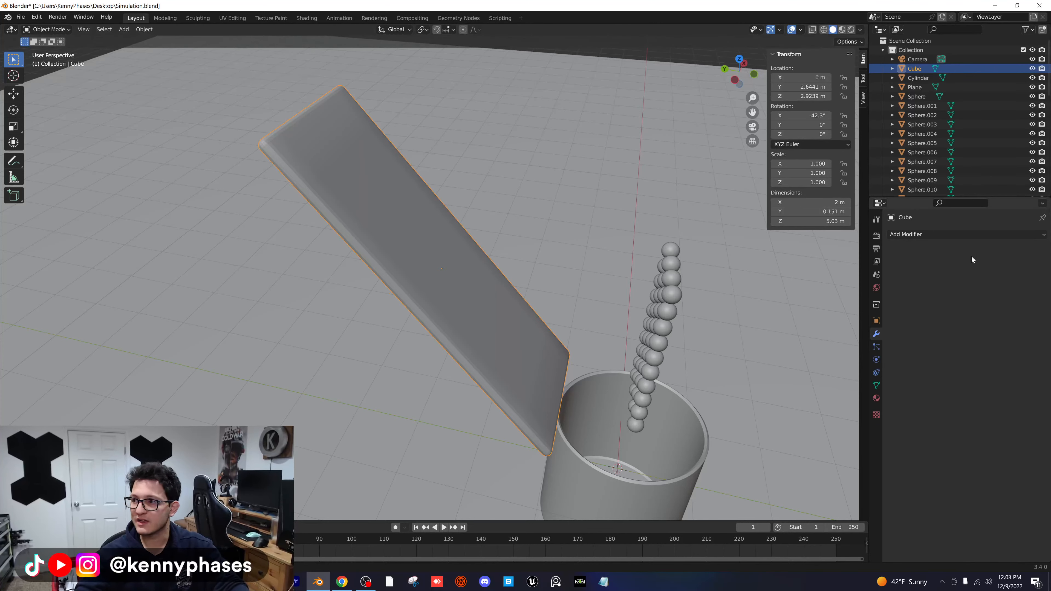
- Add a Simple Deform modifier to the panel, set to Bend around the Z axis with an angle of -131°
click(938, 235)
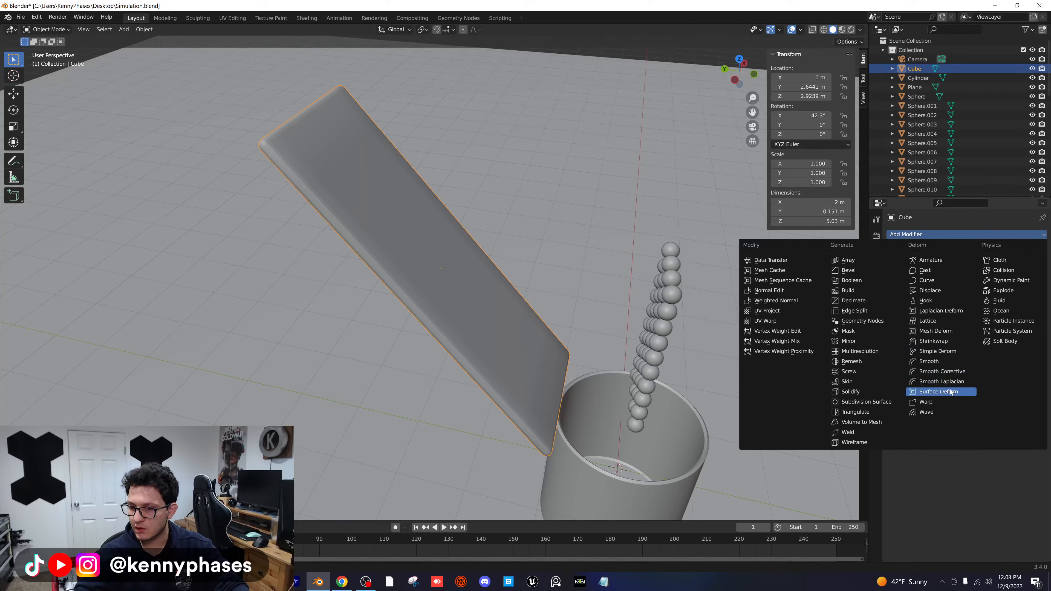
click(956, 353)
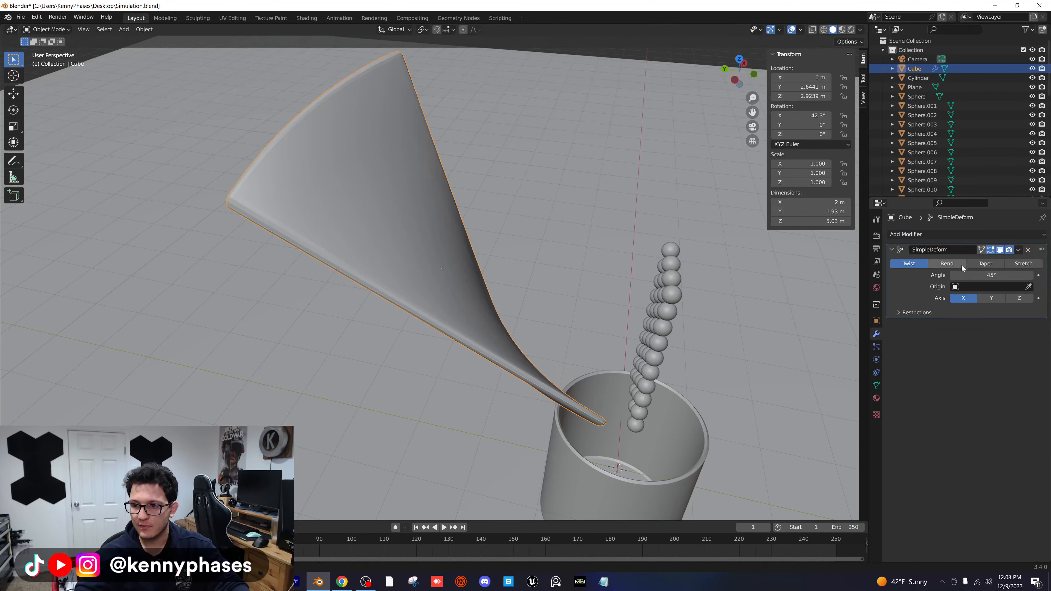
click(952, 265)
click(992, 299)
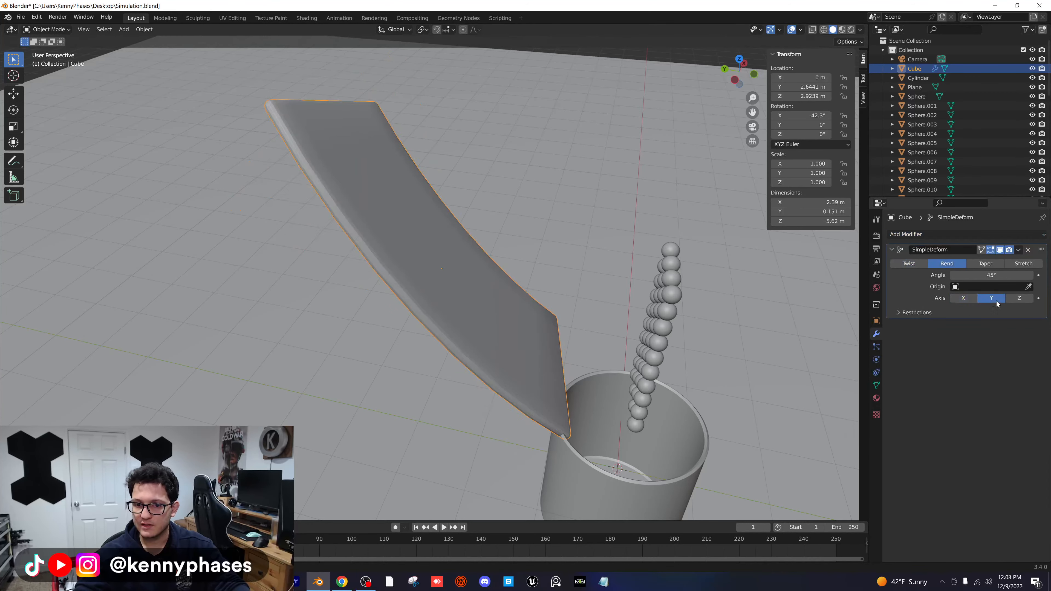
click(1015, 298)
middle_drag(604, 277, 575, 270)
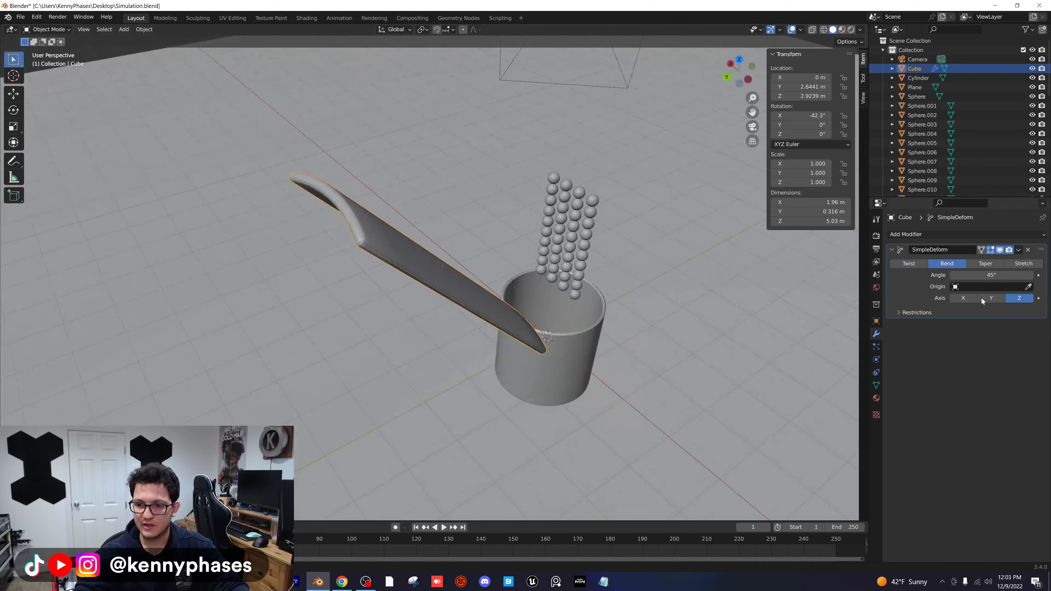
drag(990, 275, 975, 275)
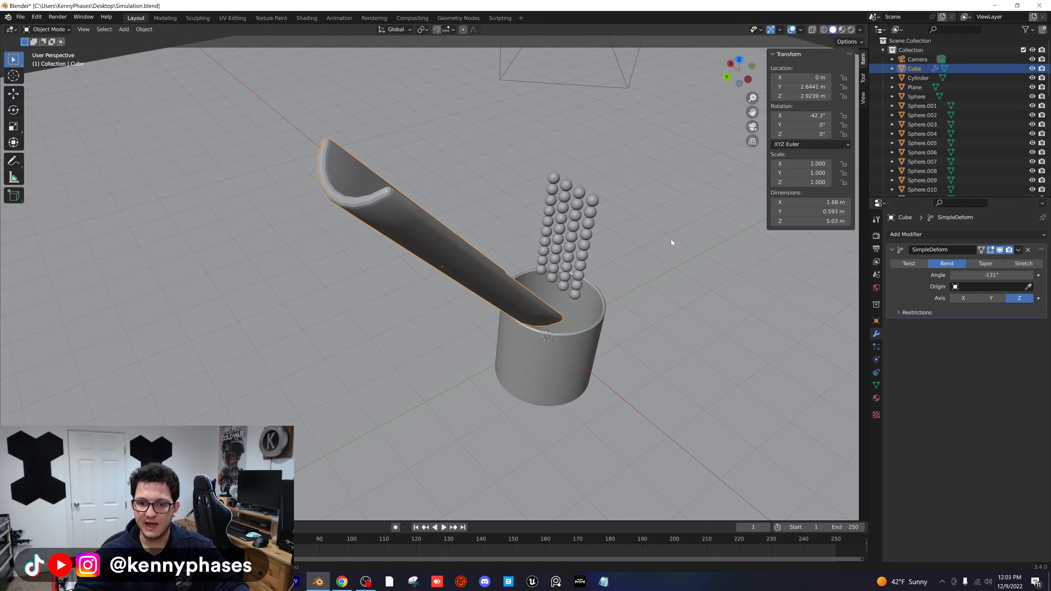
- Apply the panel's Simple Deform modifier
middle_drag(671, 242, 677, 291)
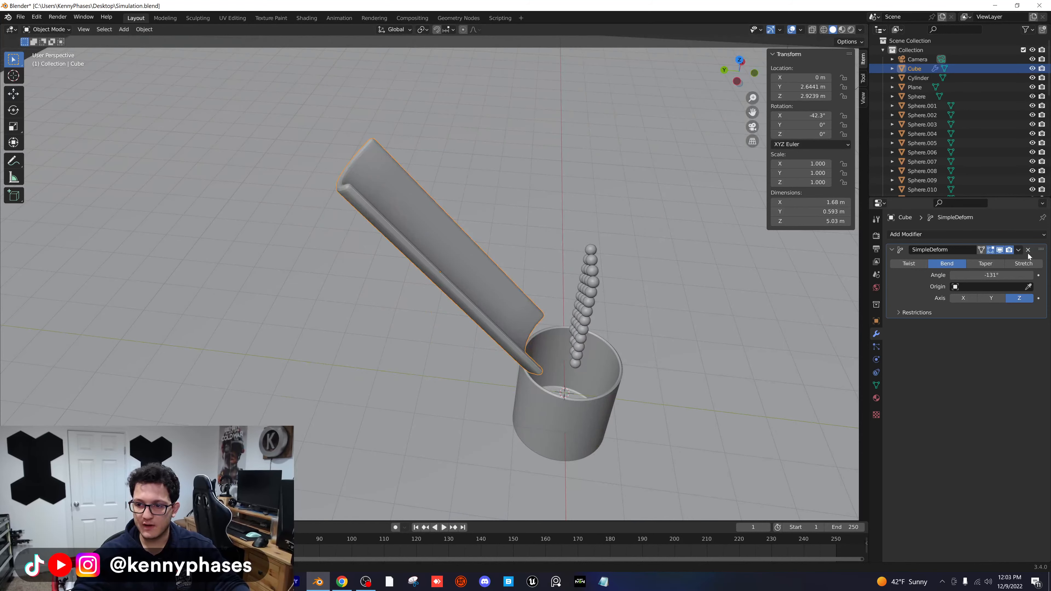
click(1018, 250)
click(976, 261)
middle_drag(396, 201, 357, 204)
scroll(410, 208, up, 1)
scroll(436, 210, up, 1)
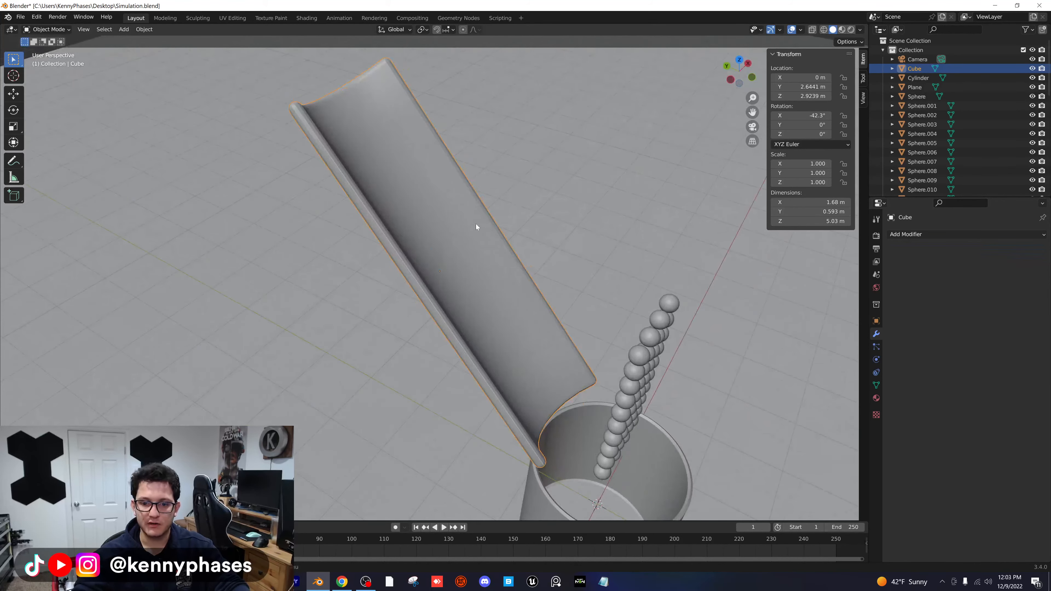
scroll(475, 224, down, 2)
middle_drag(476, 223, 506, 239)
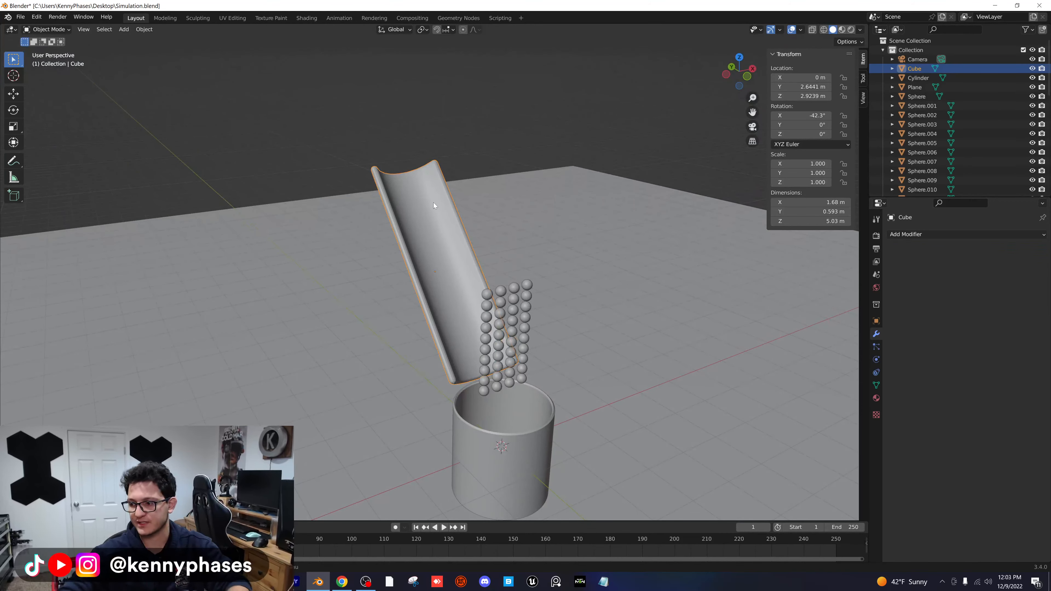
mouse_move(487, 254)
middle_down()
mouse_move(492, 230)
mouse_move(442, 224)
mouse_move(472, 239)
mouse_move(442, 232)
mouse_move(444, 220)
mouse_move(530, 221)
mouse_move(478, 259)
middle_up()
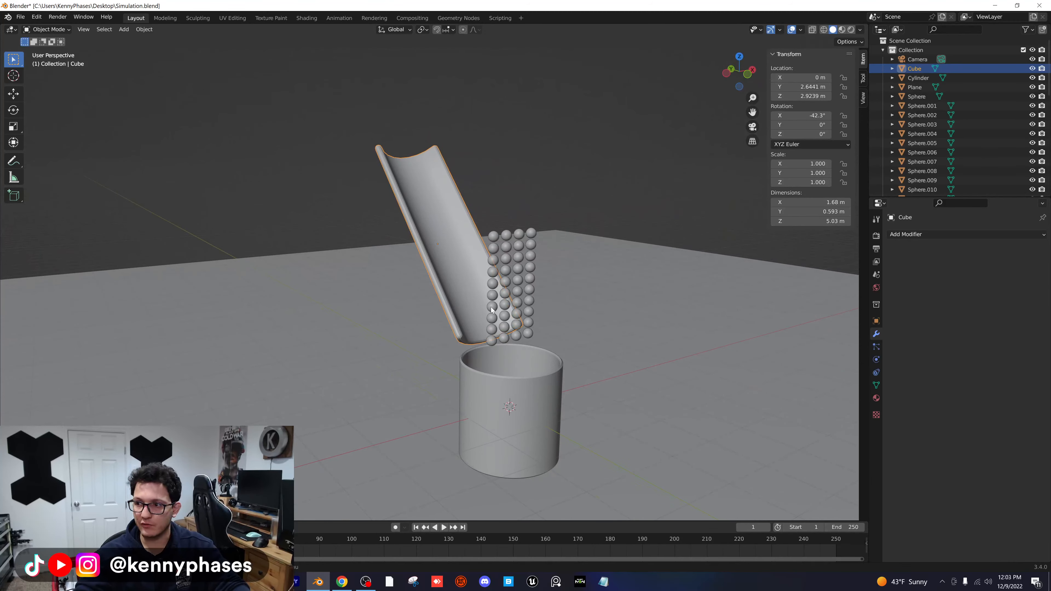
- Make the curved panel a passive rigid body with a Mesh collision shape, and save the file
click(537, 159)
click(430, 240)
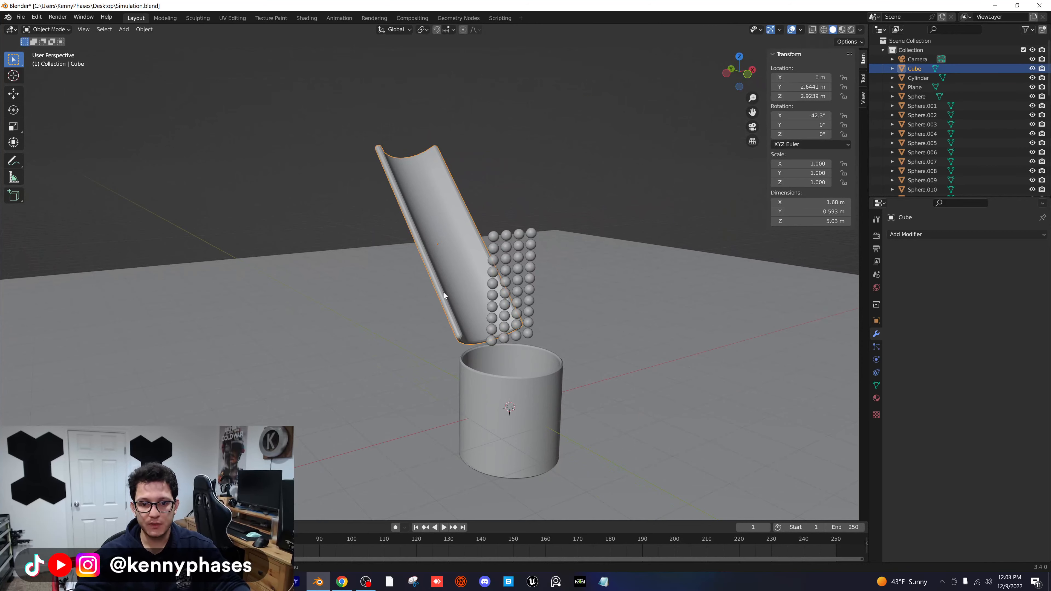
click(876, 360)
click(996, 254)
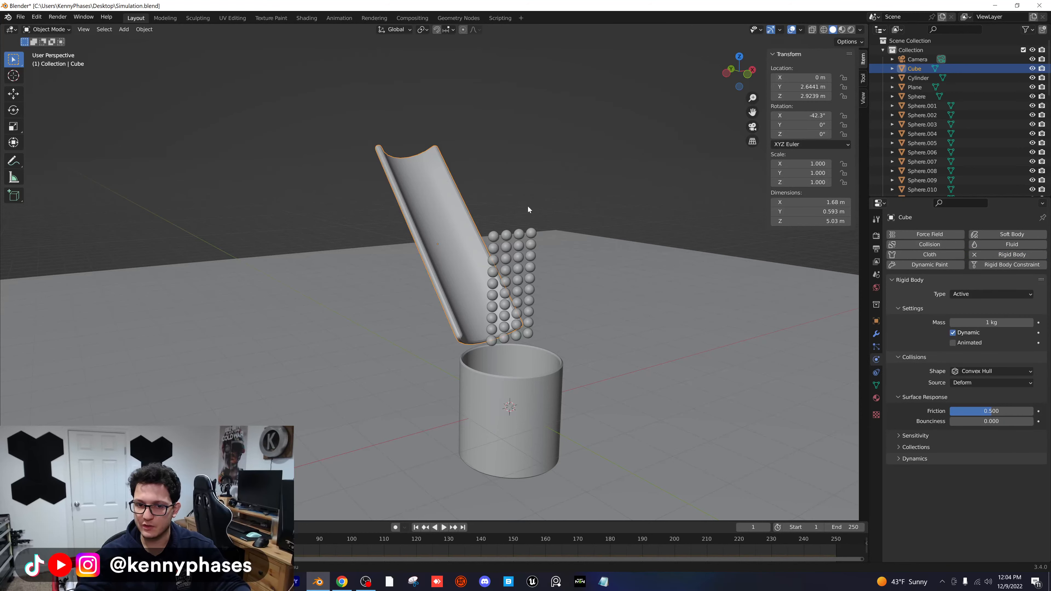
click(969, 315)
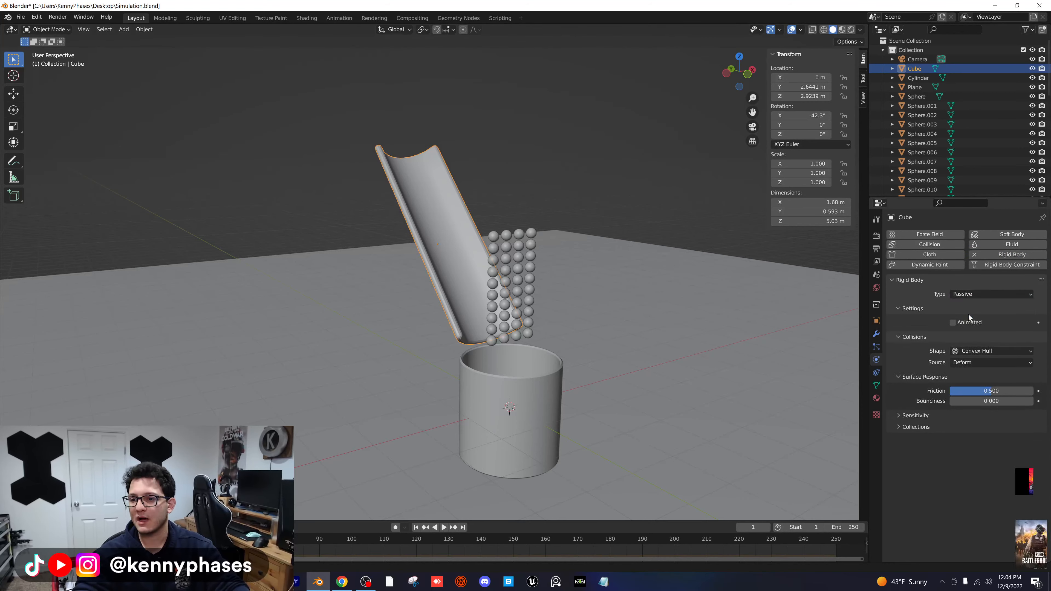
click(983, 351)
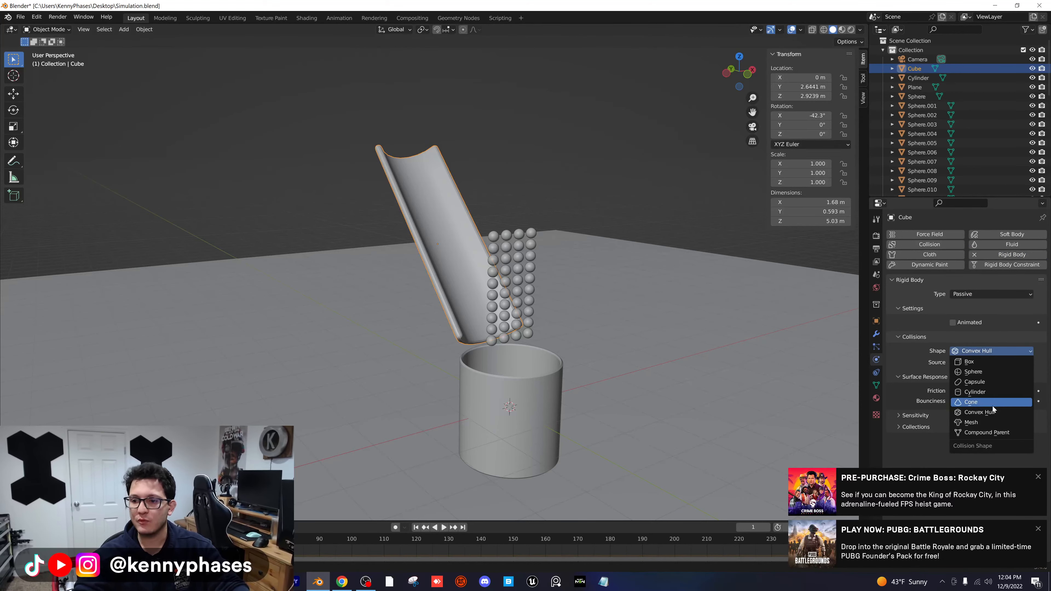
click(987, 422)
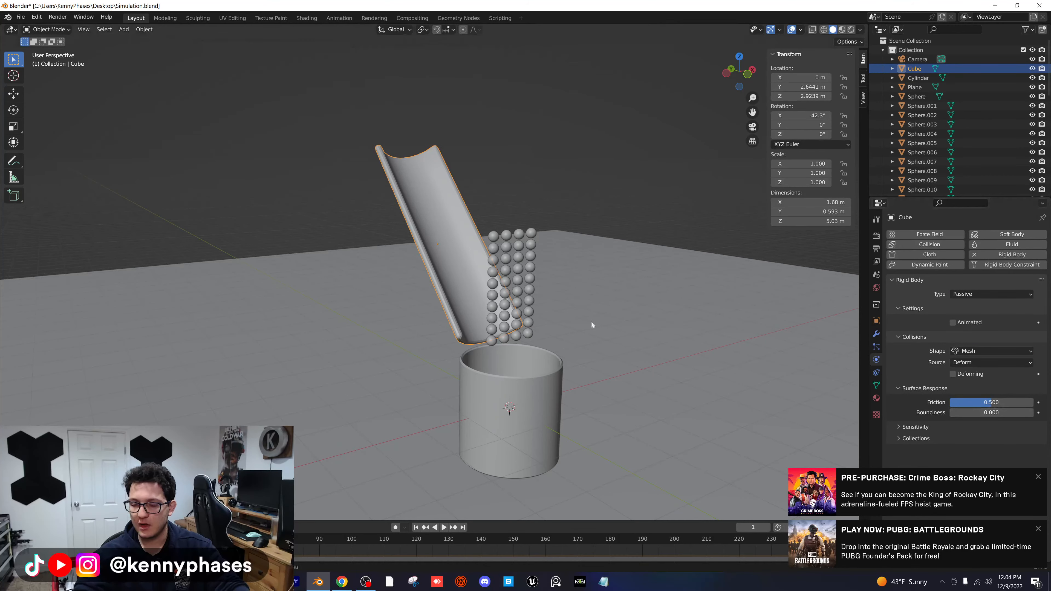
key(ctrl+s)
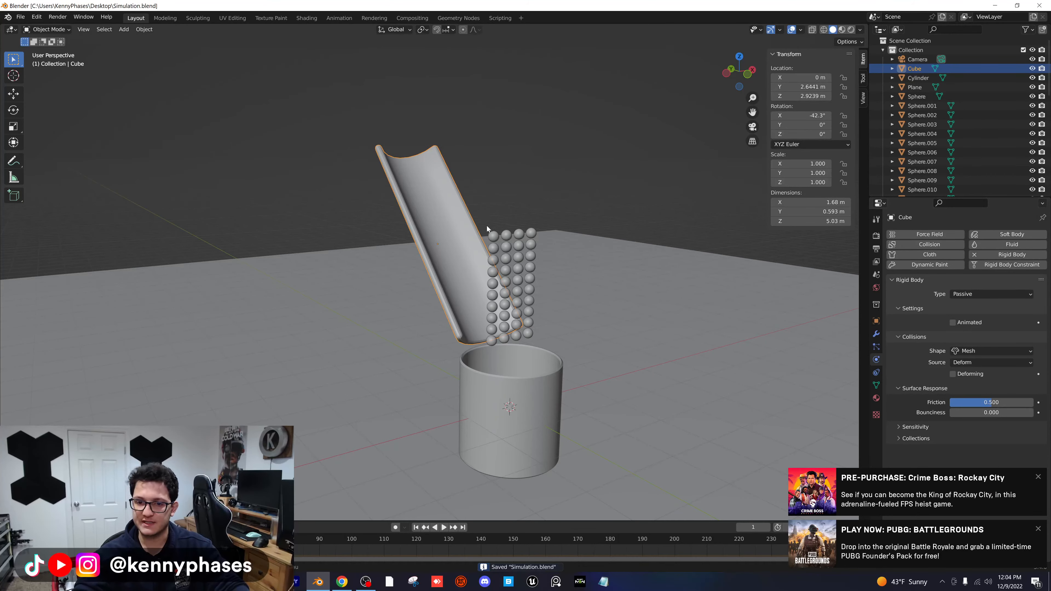
- Move all the sphere columns together to just above the upper end of the tilted panel
middle_drag(487, 226, 542, 209)
click(734, 74)
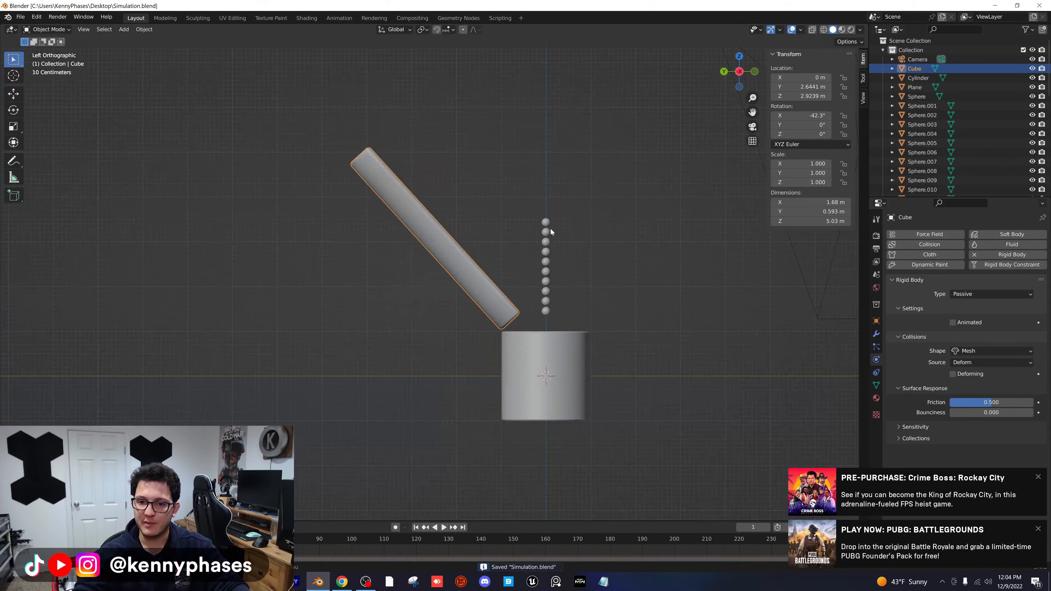
drag(613, 175, 536, 327)
key(g)
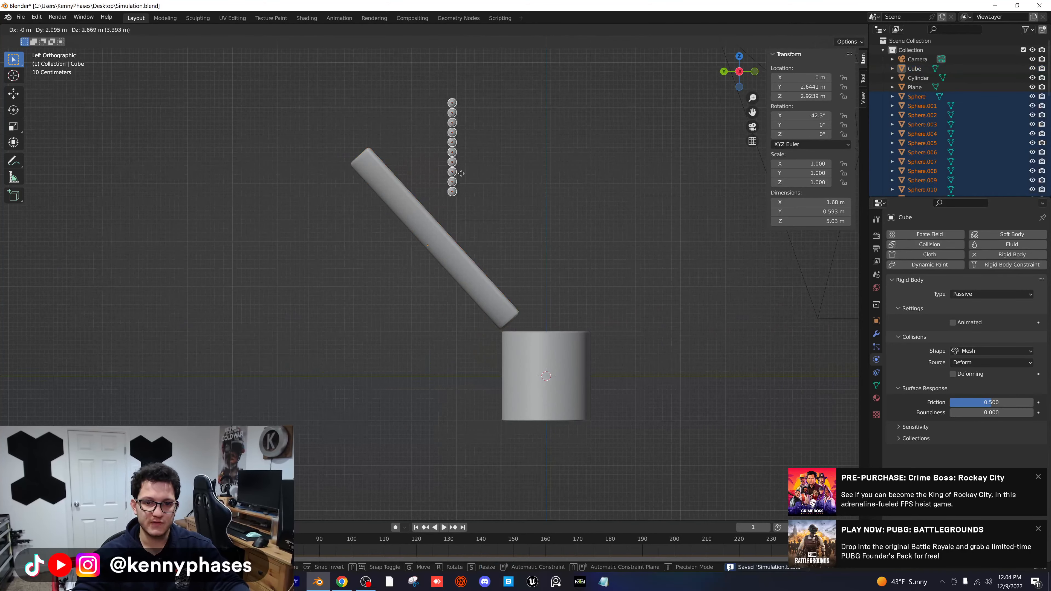
click(391, 130)
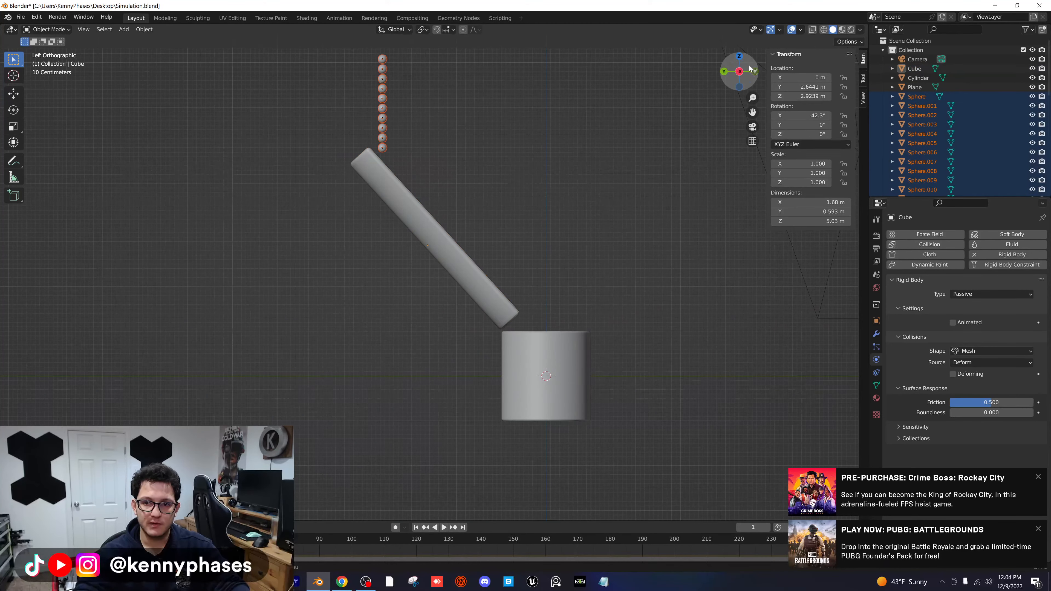
- Center the sphere columns across the width of the curved panel and save the file
click(739, 56)
middle_drag(464, 231, 459, 245)
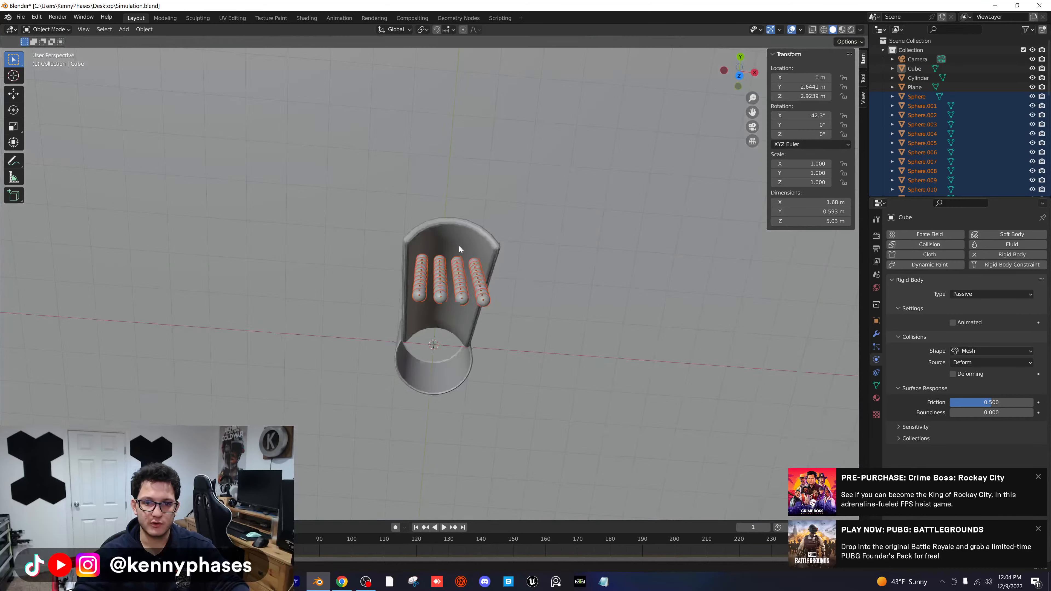
click(737, 67)
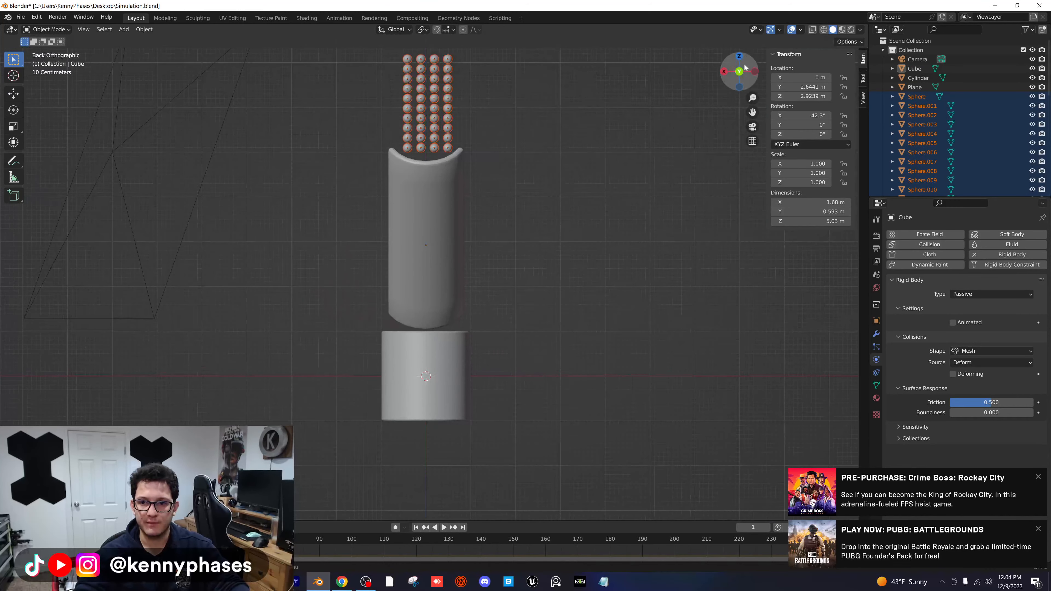
click(739, 56)
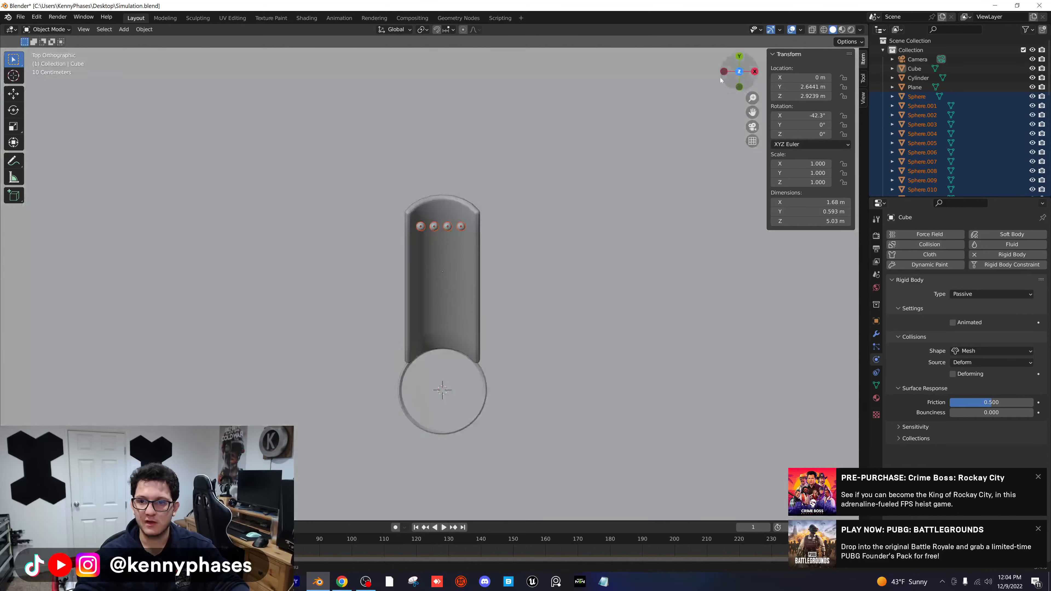
key(g)
click(463, 224)
scroll(464, 242, up, 1)
shift+middle_drag(475, 247, 485, 273)
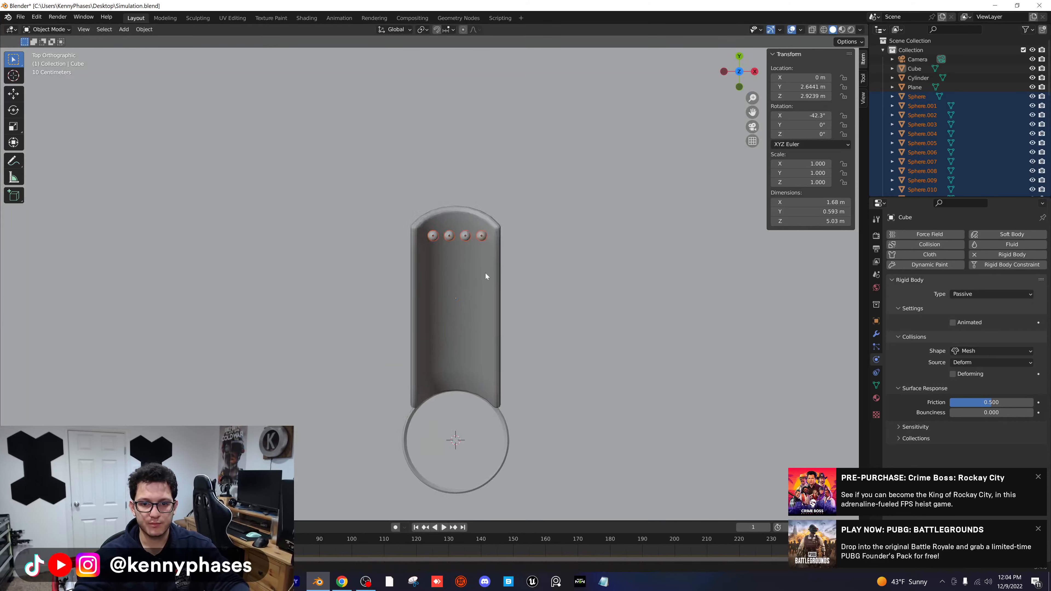
scroll(488, 277, up, 5)
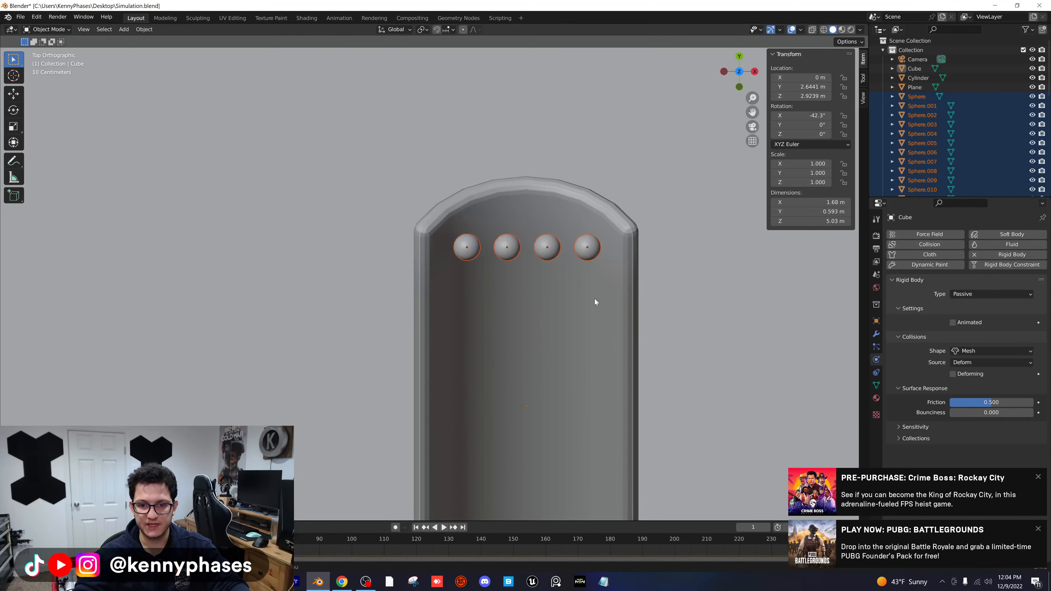
scroll(606, 299, down, 8)
middle_drag(604, 305, 536, 286)
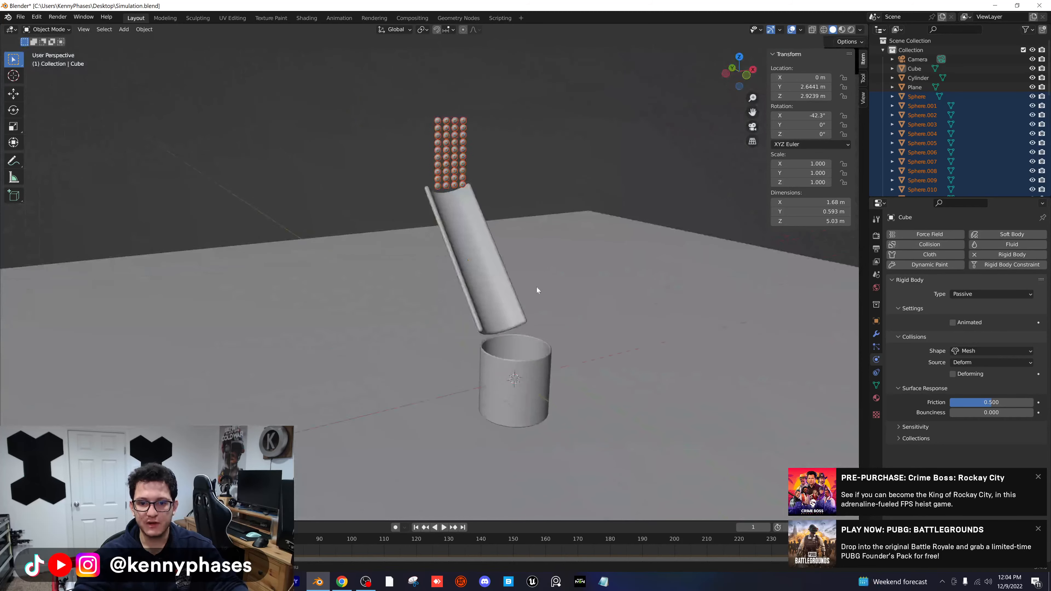
click(552, 190)
key(ctrl+s)
- Play the simulation to check how the spheres roll down the chute into the cup, and return to the animation's start
scroll(615, 283, up, 2)
shift+middle_drag(615, 283, 567, 276)
scroll(535, 263, down, 1)
key(space)
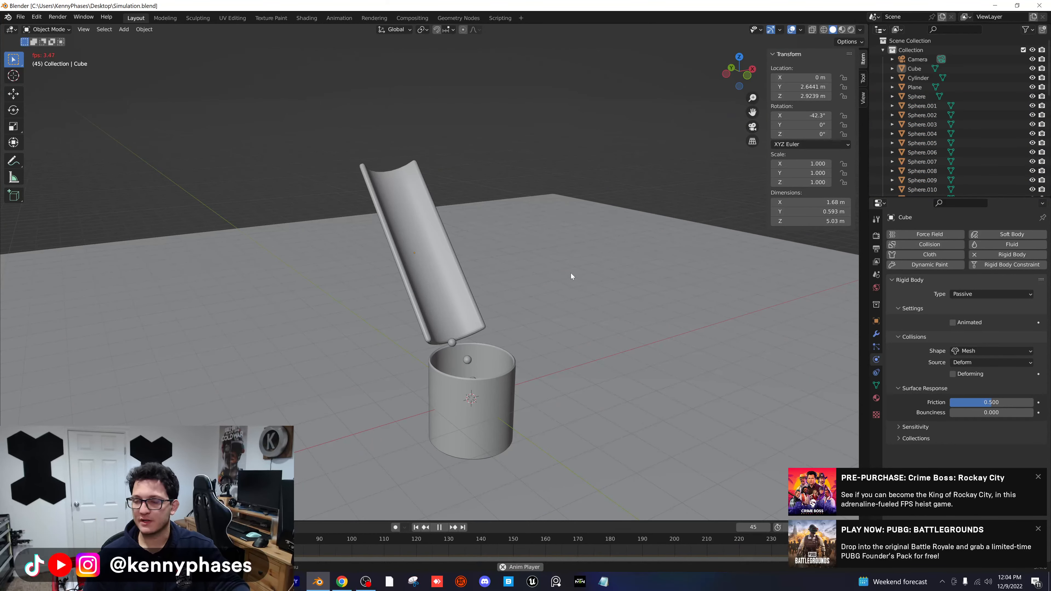
key(space)
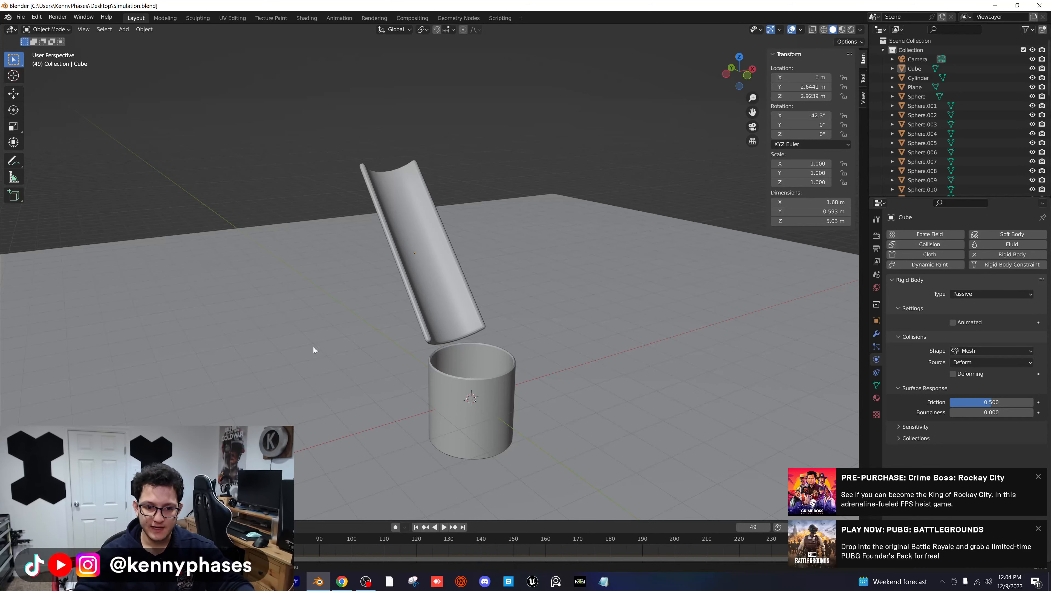
key(shift+Left)
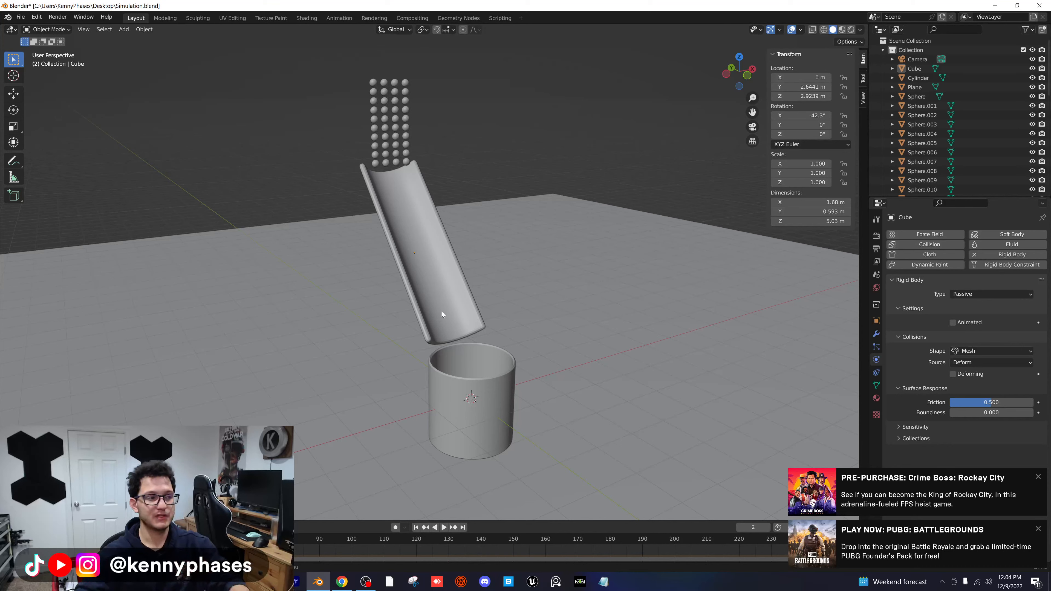
- Try scaling all the spheres above the chute by 0.5 and undo the scaling
middle_drag(390, 199, 471, 172)
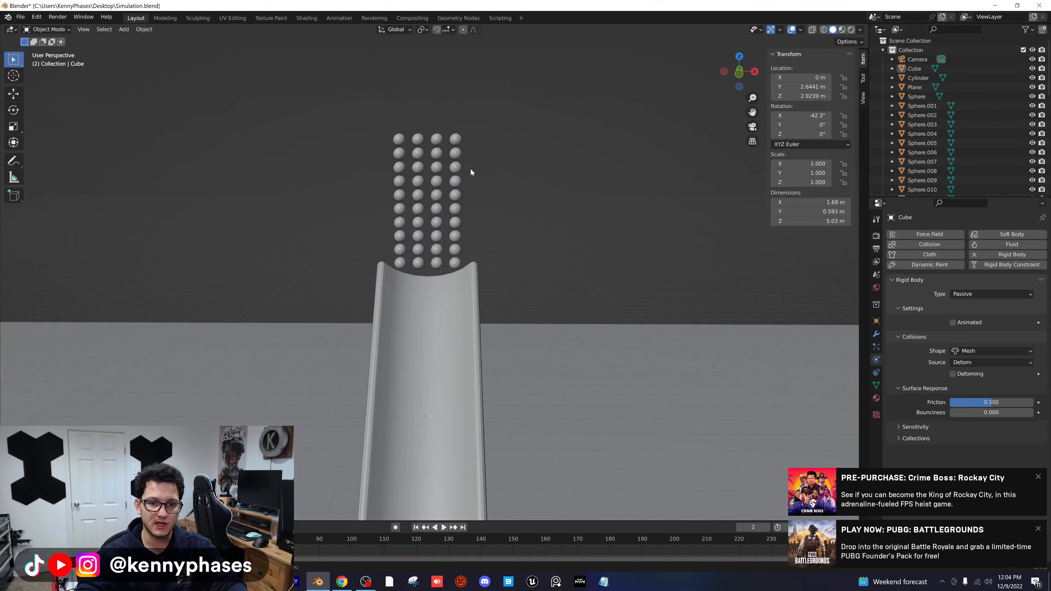
key(KP_1)
drag(523, 107, 385, 273)
text(s)
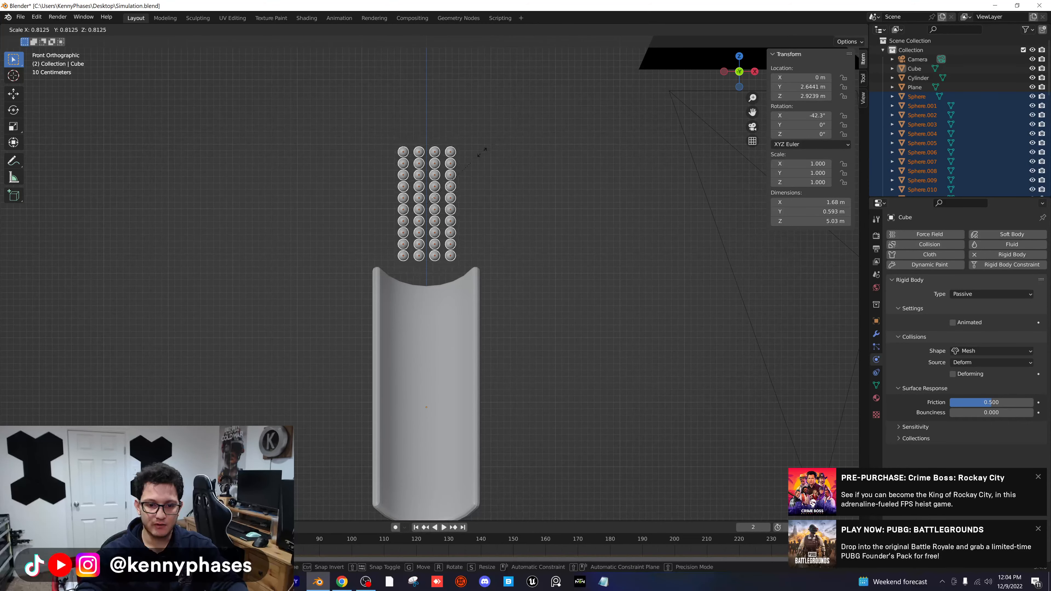
text(.5)
key(Return)
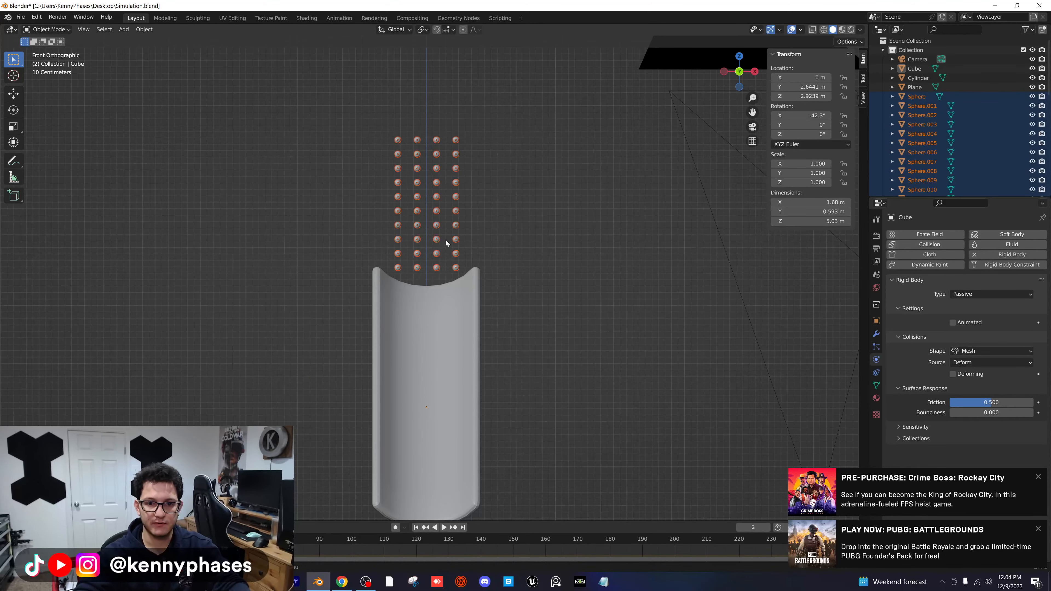
key(ctrl+z)
- Return to the animation's first frame and scale the whole block of spheres down to about half size
middle_drag(455, 240, 498, 240)
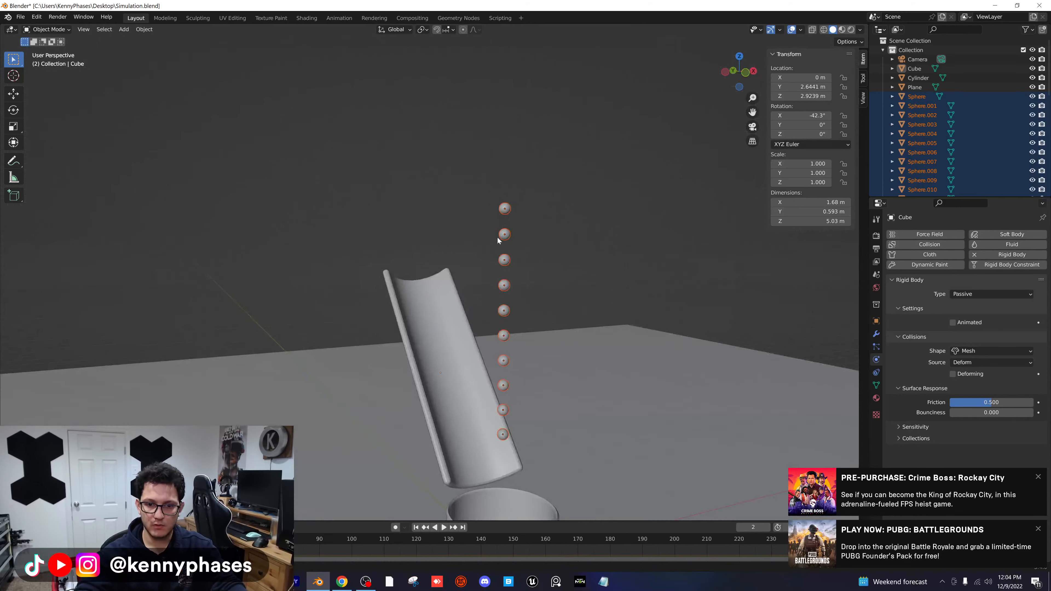
key(shift+Left)
key(space)
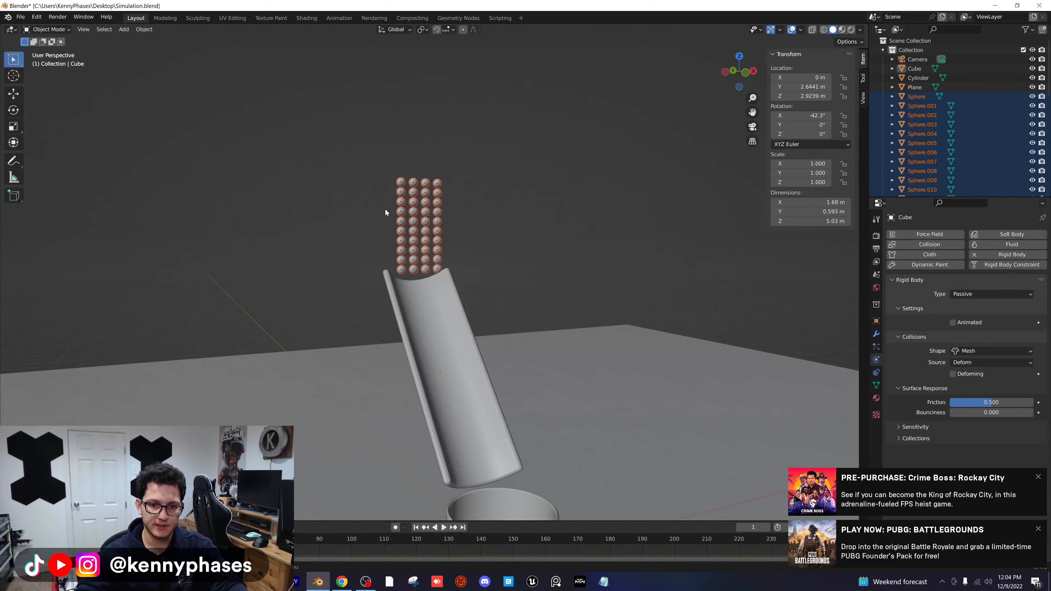
scroll(385, 209, up, 2)
shift+middle_drag(466, 204, 450, 254)
scroll(468, 256, up, 2)
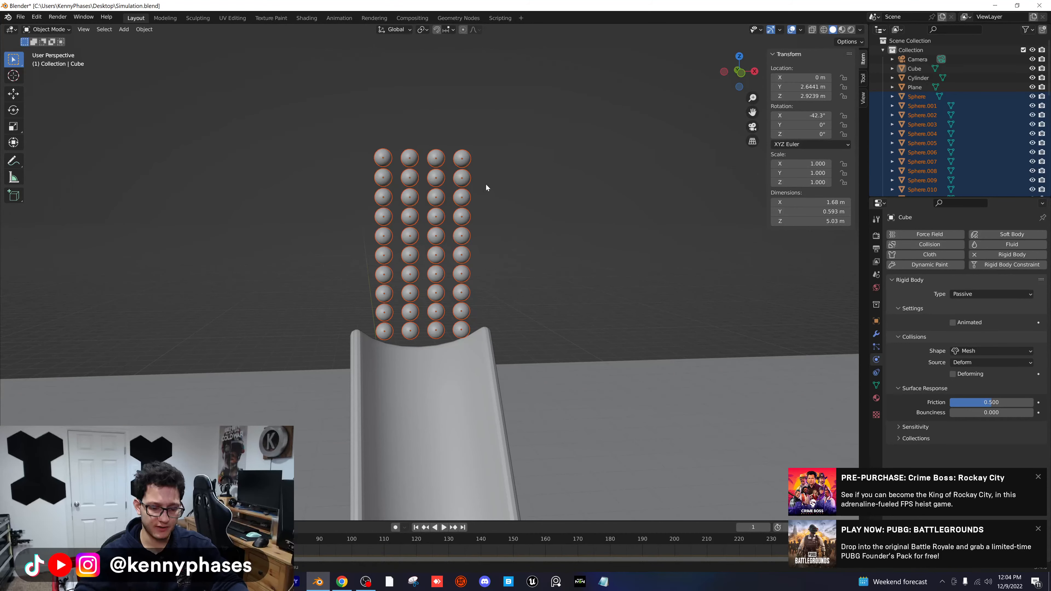
scroll(486, 187, down, 4)
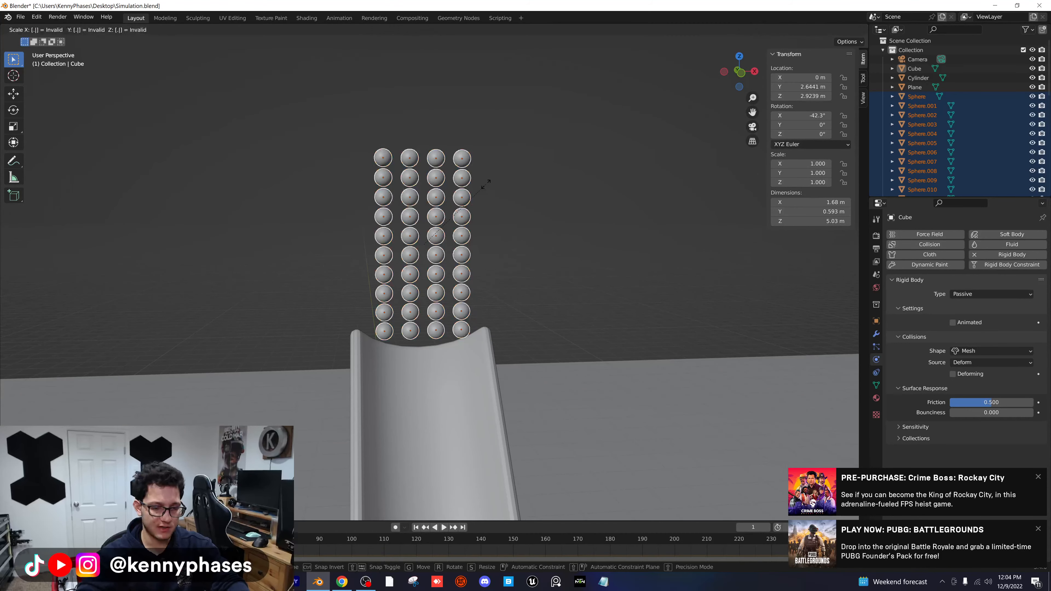
- Move the shrunken sphere block towards one side above the chute and duplicate it about 0.6 m along X
click(740, 74)
key(g)
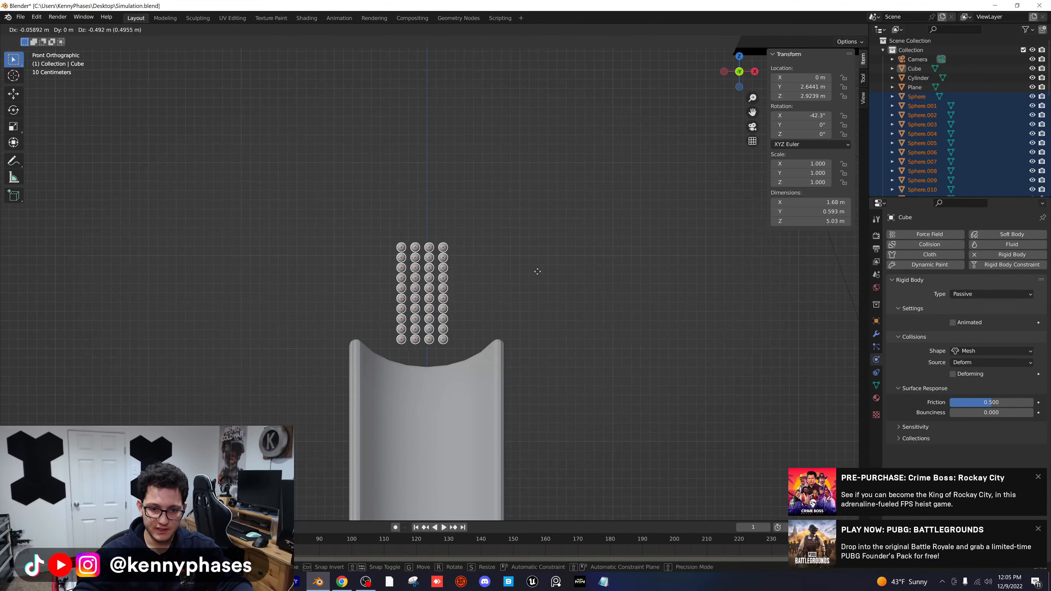
click(514, 263)
key(shift+d)
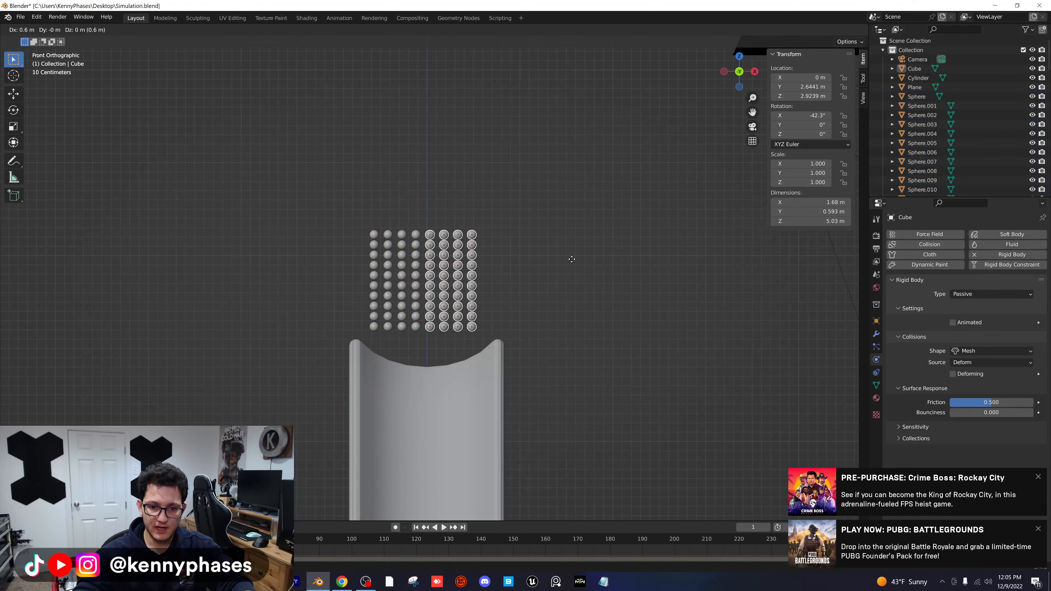
click(565, 249)
- Select all eight sphere columns and center them just above the chute's upper end
drag(529, 191, 340, 329)
key(g)
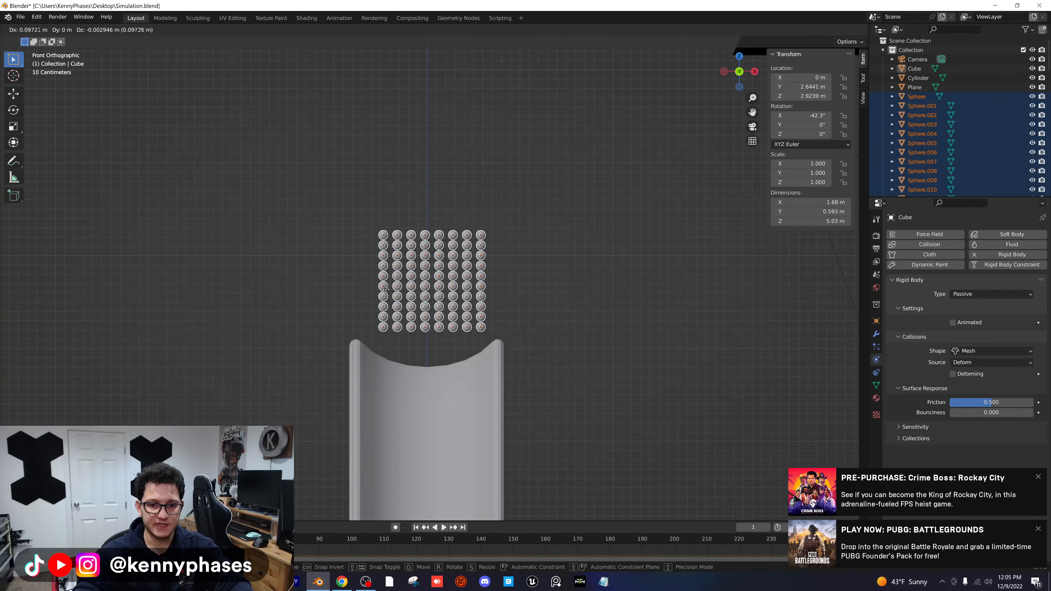
click(386, 291)
key(g)
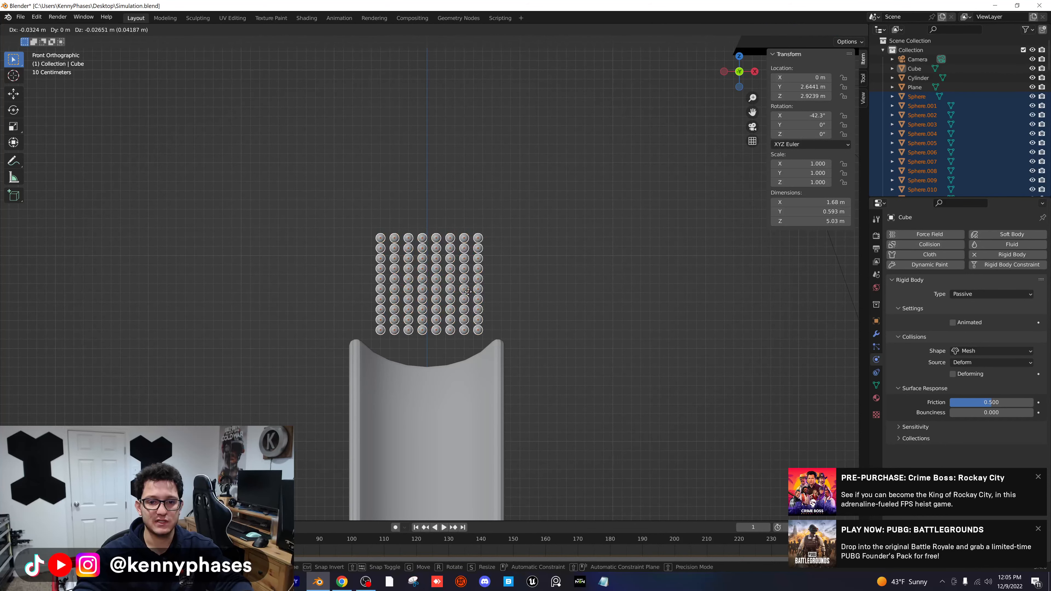
click(461, 292)
- Duplicate all the sphere columns about 1.14 m straight up to stack a second block on top
key(shift+d)
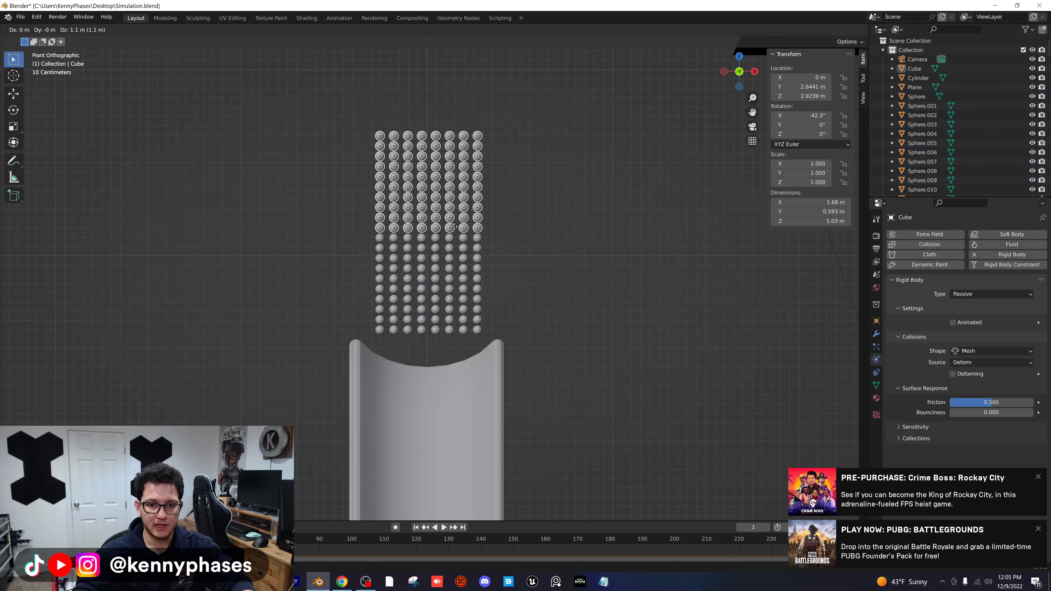
click(452, 228)
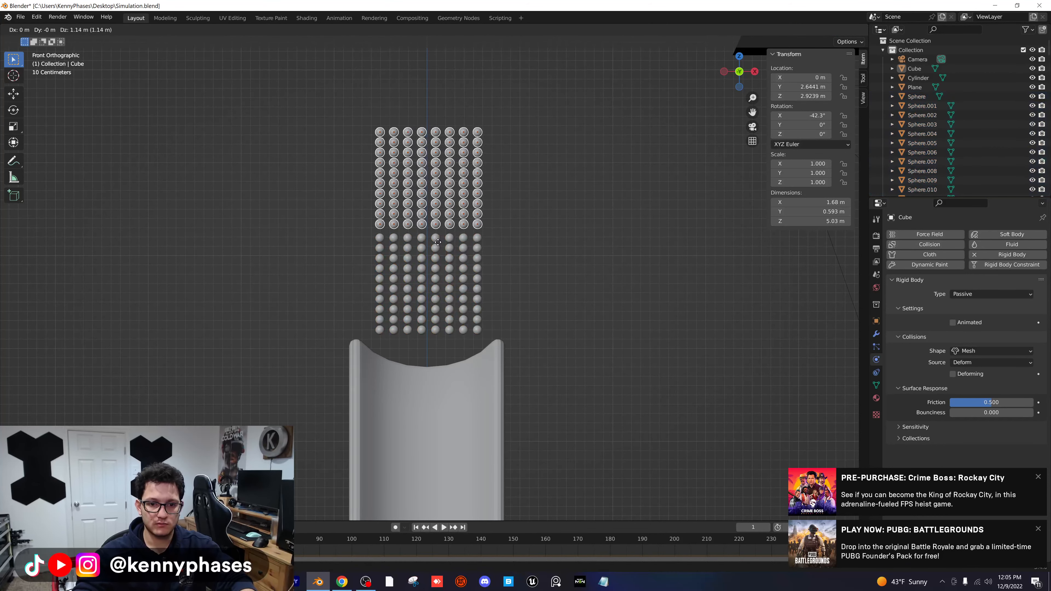
click(522, 246)
- Lower the upper sphere block about 0.02 m to narrow the gap between the blocks, and save the file
drag(510, 117, 349, 229)
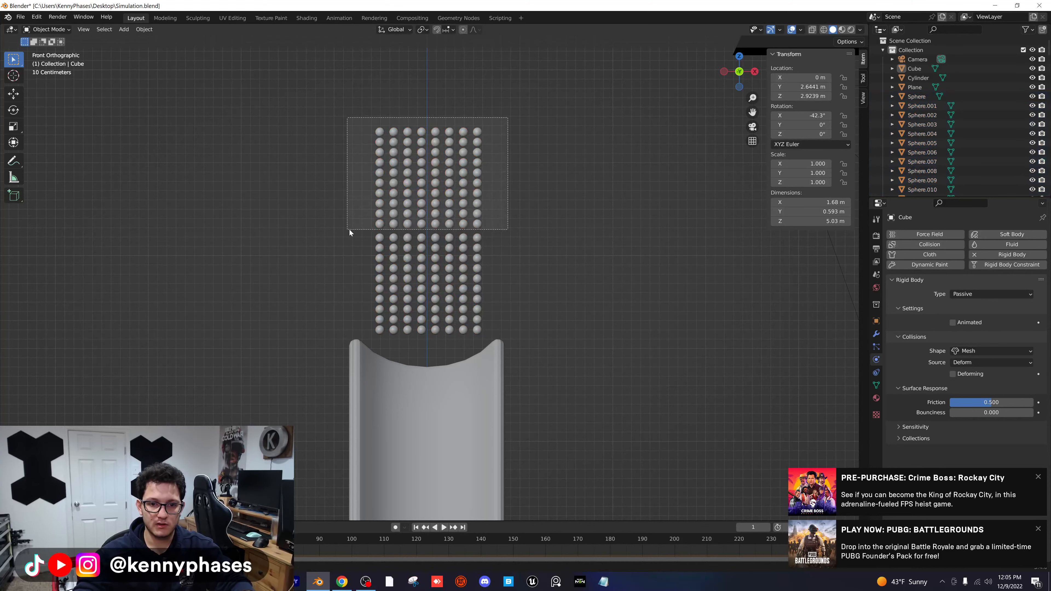
scroll(455, 189, up, 5)
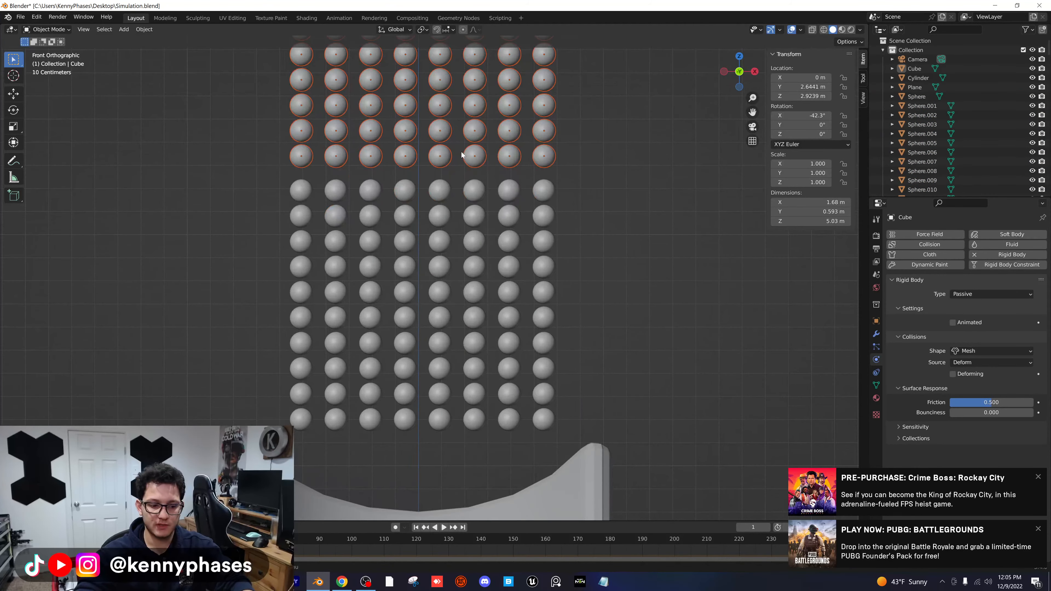
key(g)
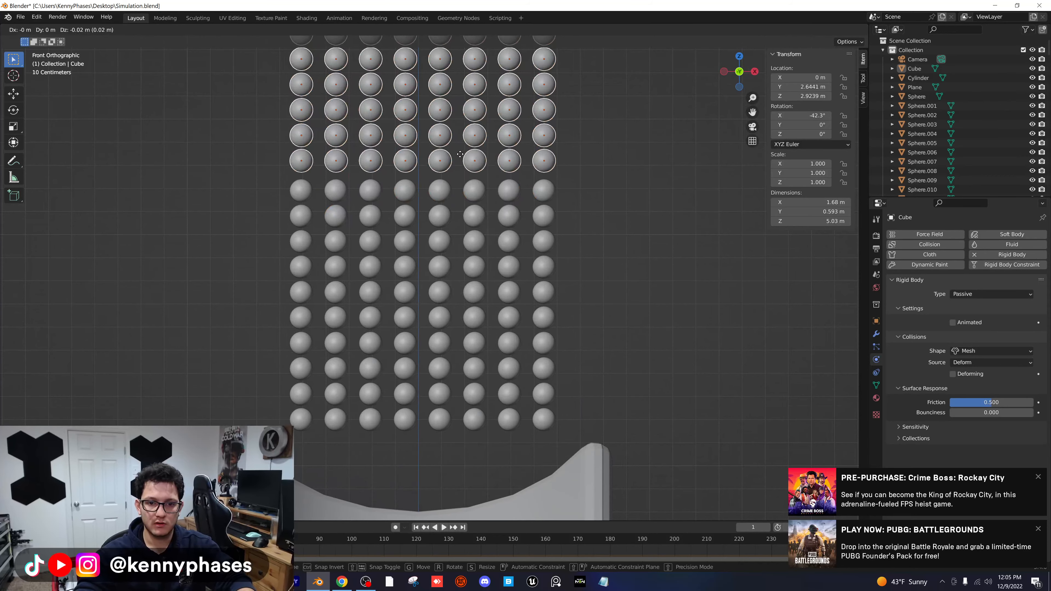
click(460, 154)
scroll(571, 228, down, 6)
click(513, 250)
key(ctrl+s)
- Dismiss the game notifications and play the simulation to check how the enlarged sphere stack runs into the cup, stopping playback partway
middle_drag(513, 250, 483, 226)
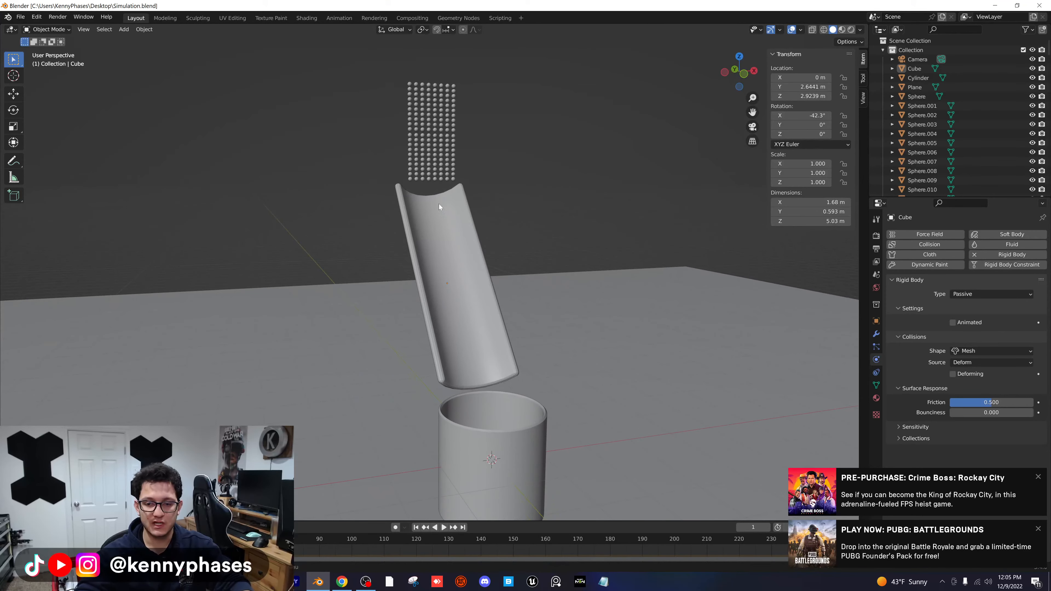
click(1038, 477)
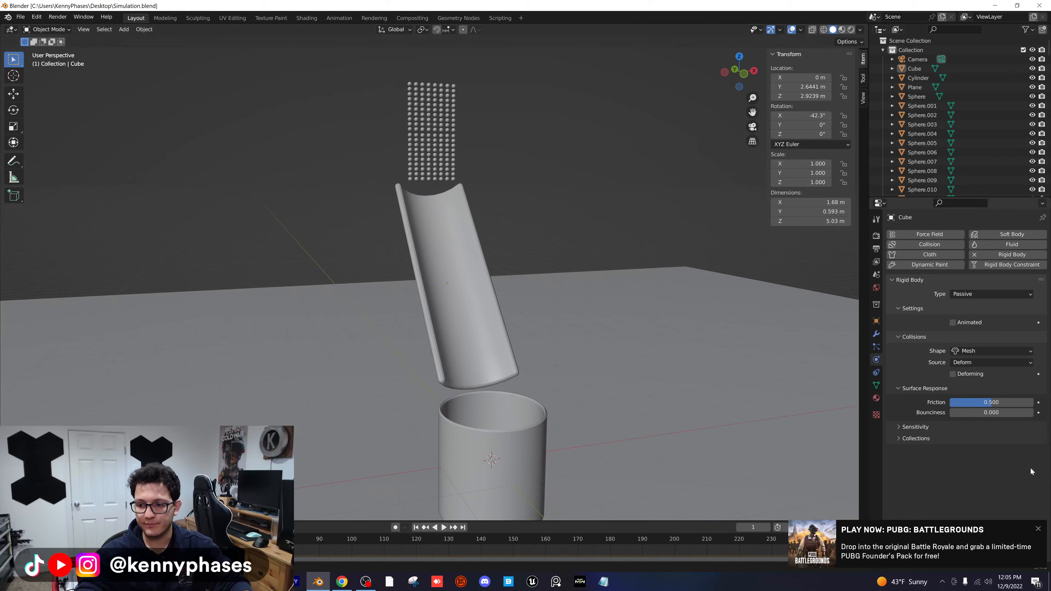
click(1039, 529)
key(space)
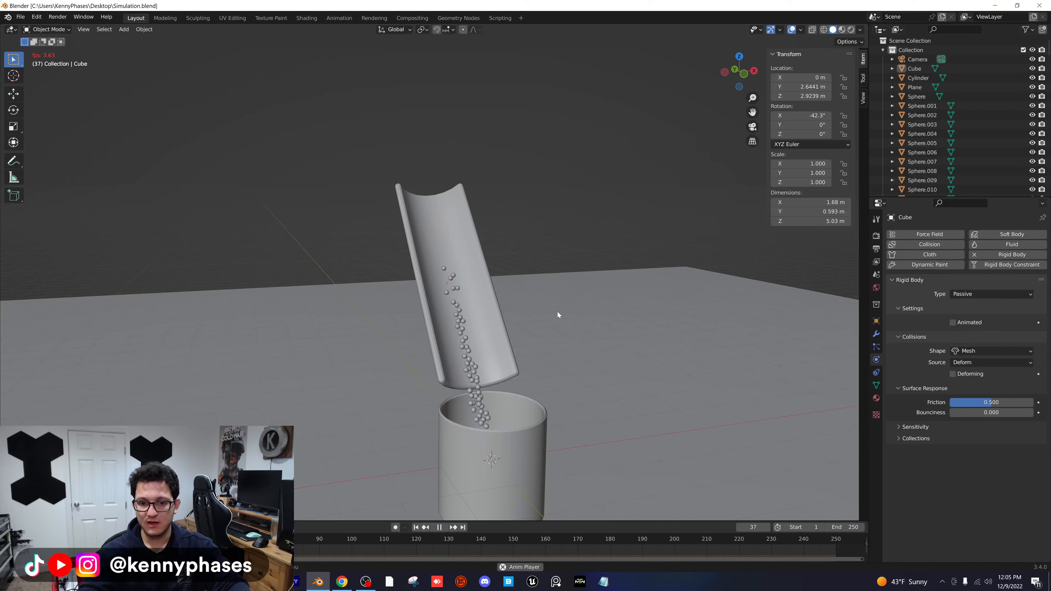
key(space)
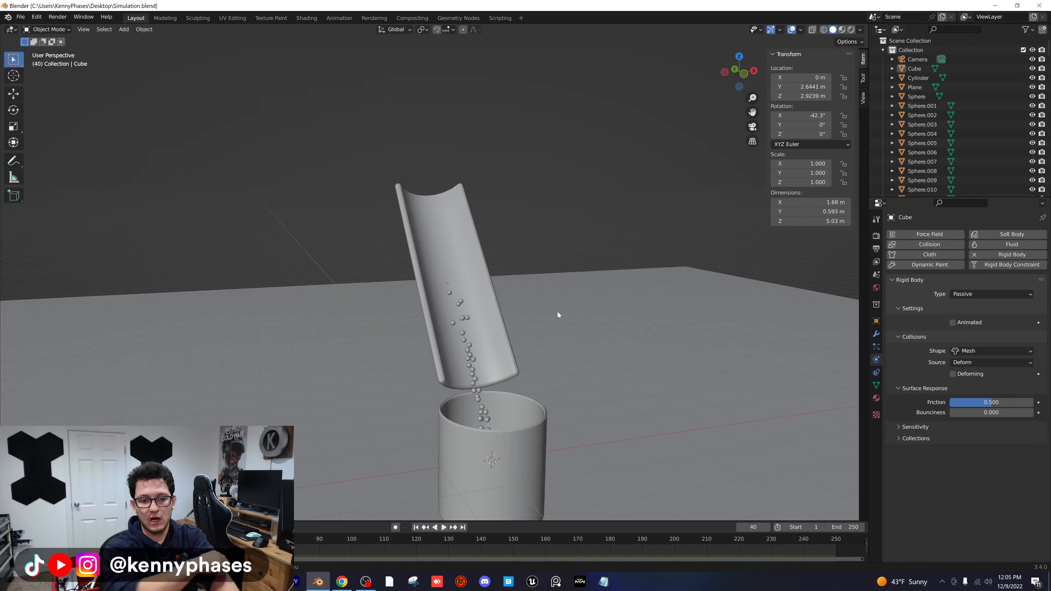
- Set the Rigid Body World cache to end at frame 100 and bake the simulation, saving the file before baking
click(876, 275)
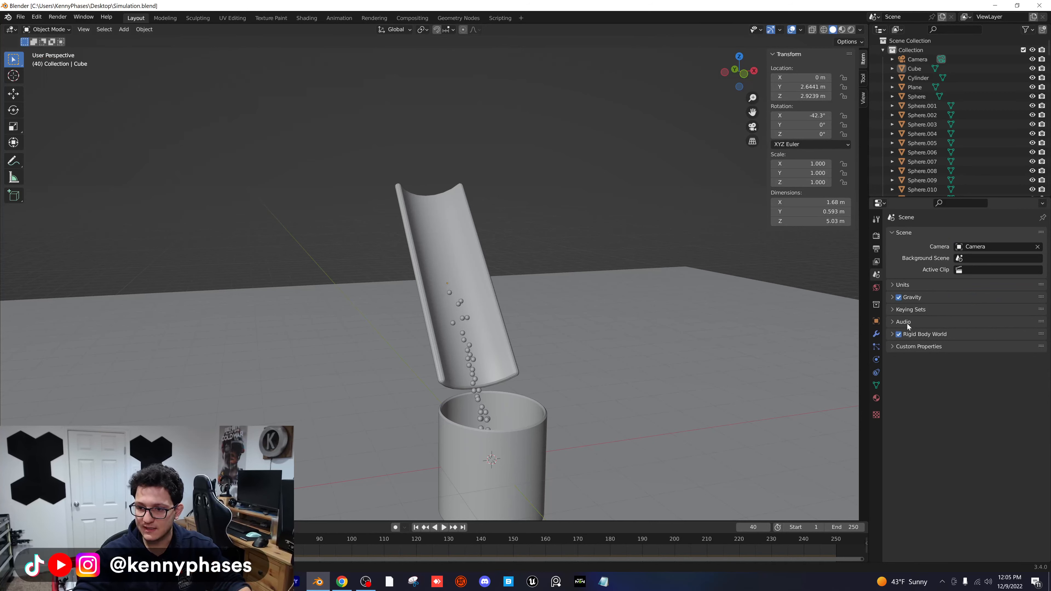
click(922, 336)
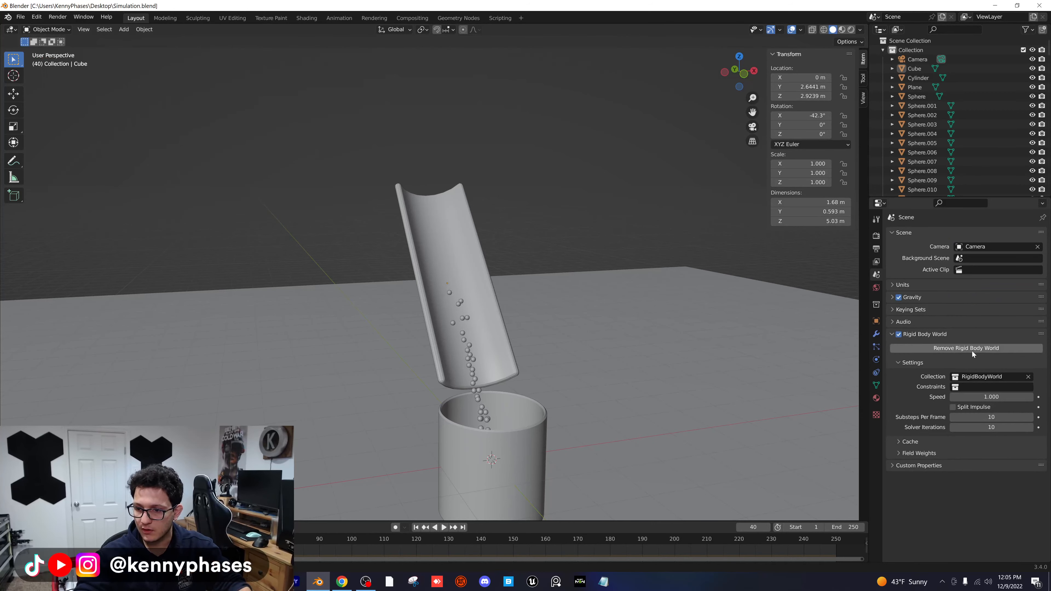
click(912, 441)
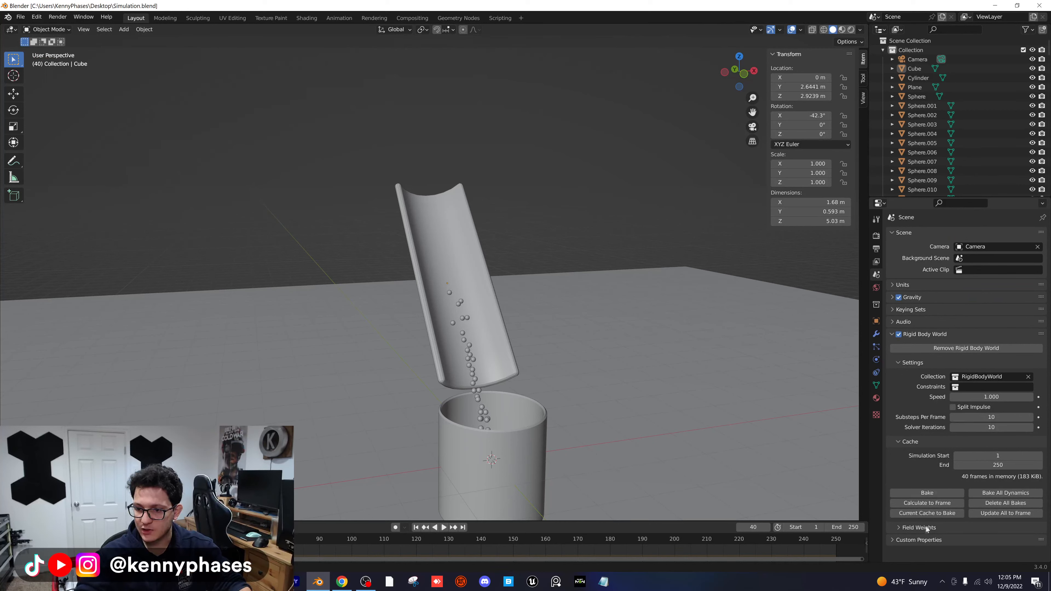
click(999, 464)
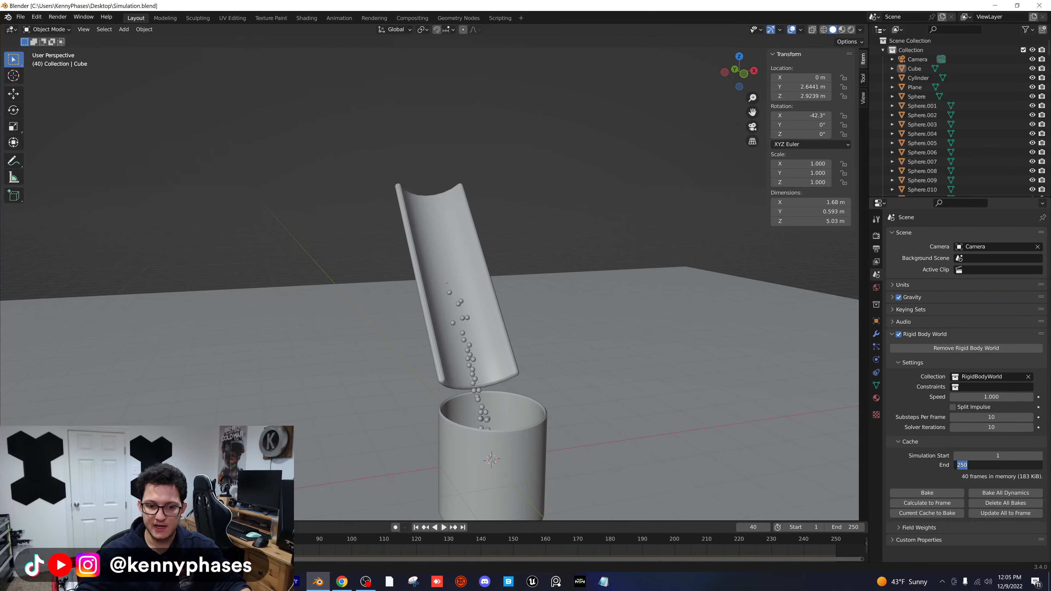
text(100)
key(Return)
key(ctrl+s)
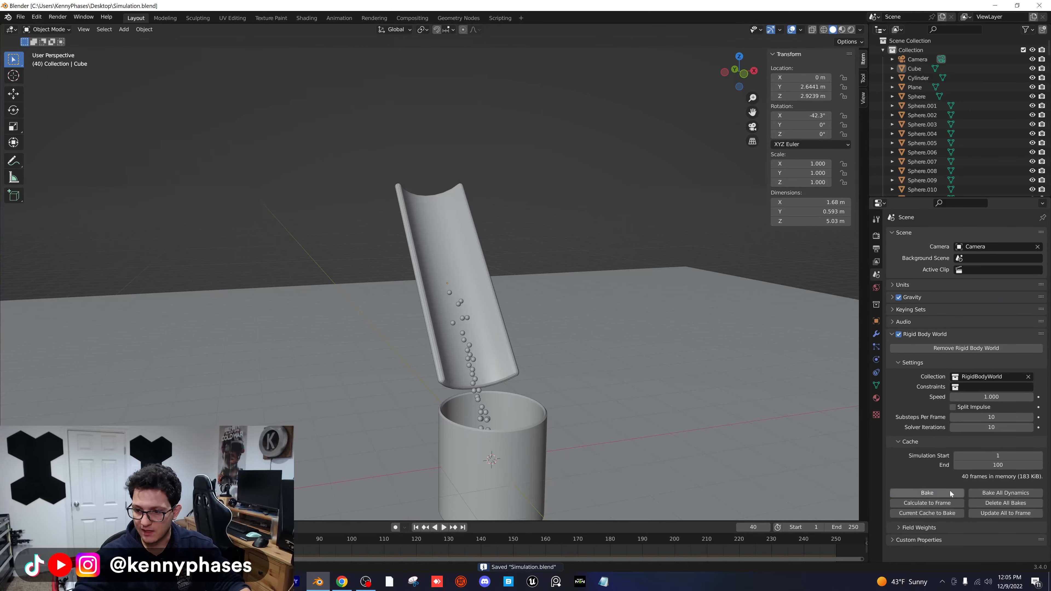
click(926, 493)
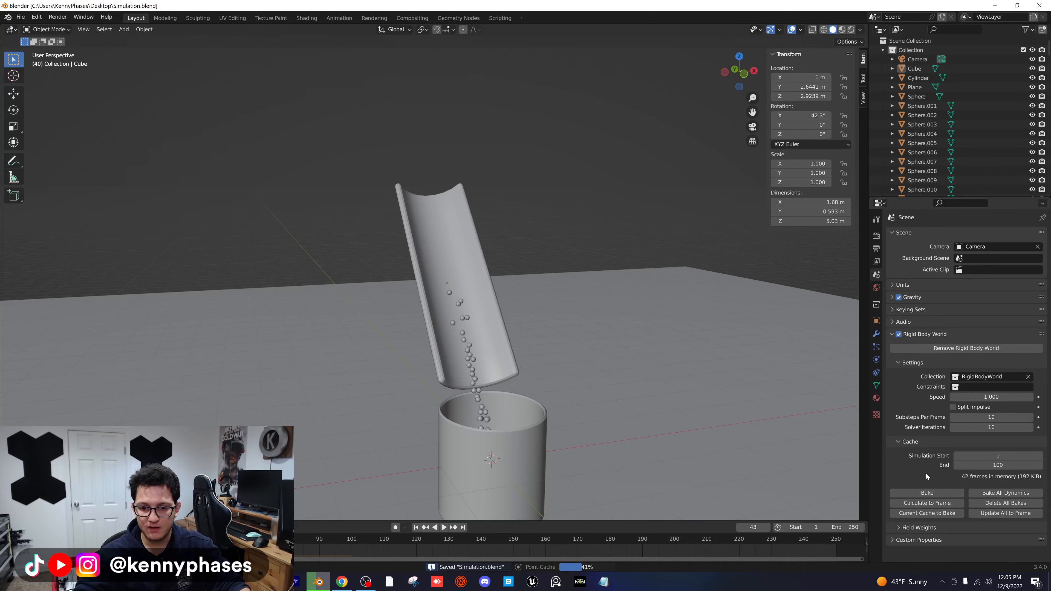
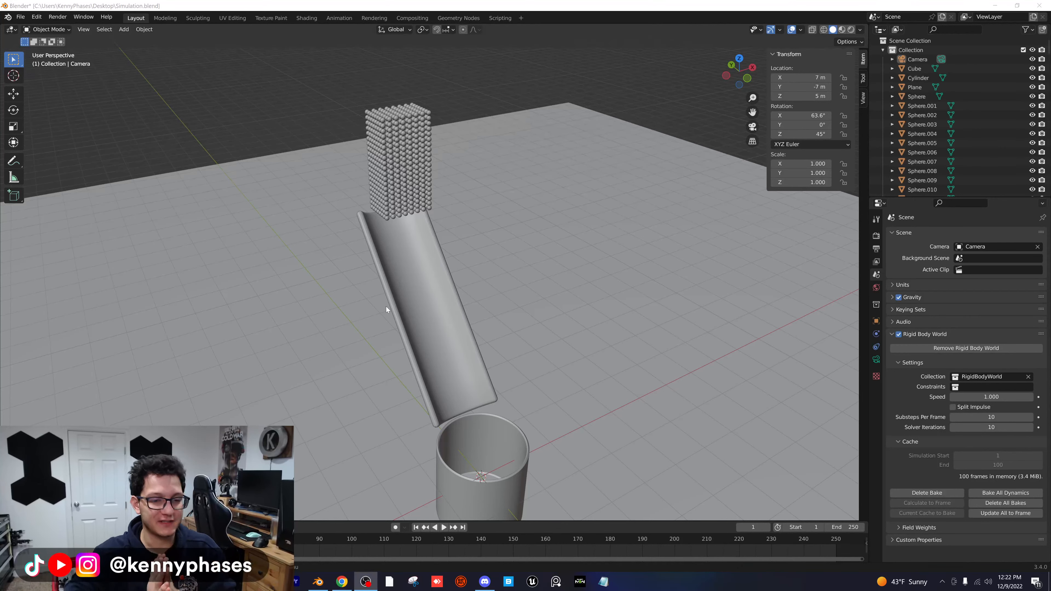
- Save the file and play the baked simulation, inspecting how the spheres fill the cup, and return to the animation's start
click(267, 4)
key(ctrl+s)
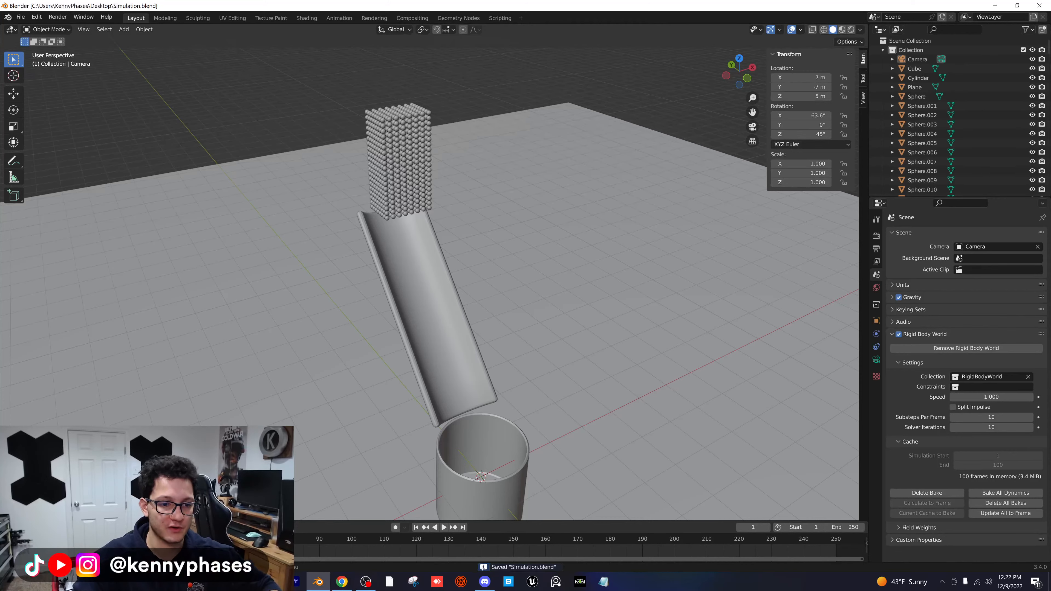
shift+middle_drag(450, 254, 432, 239)
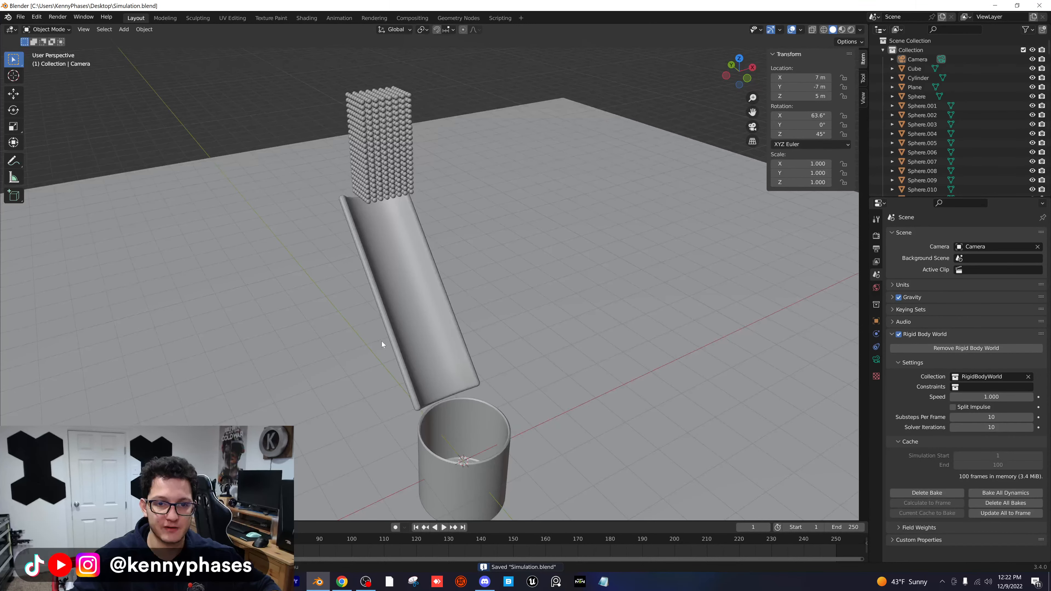
key(space)
key(shift+Left)
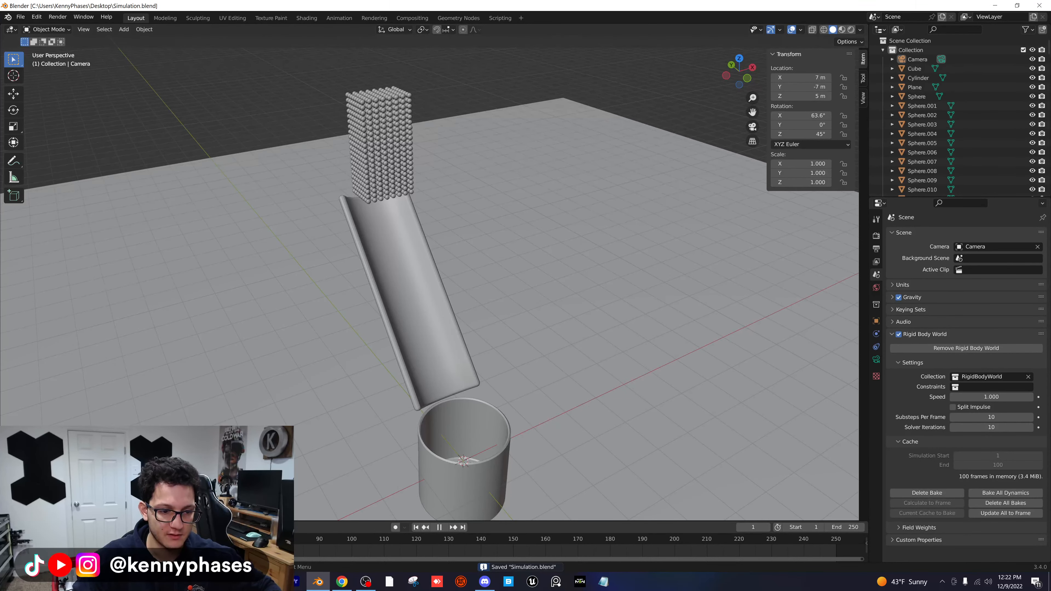
key(space)
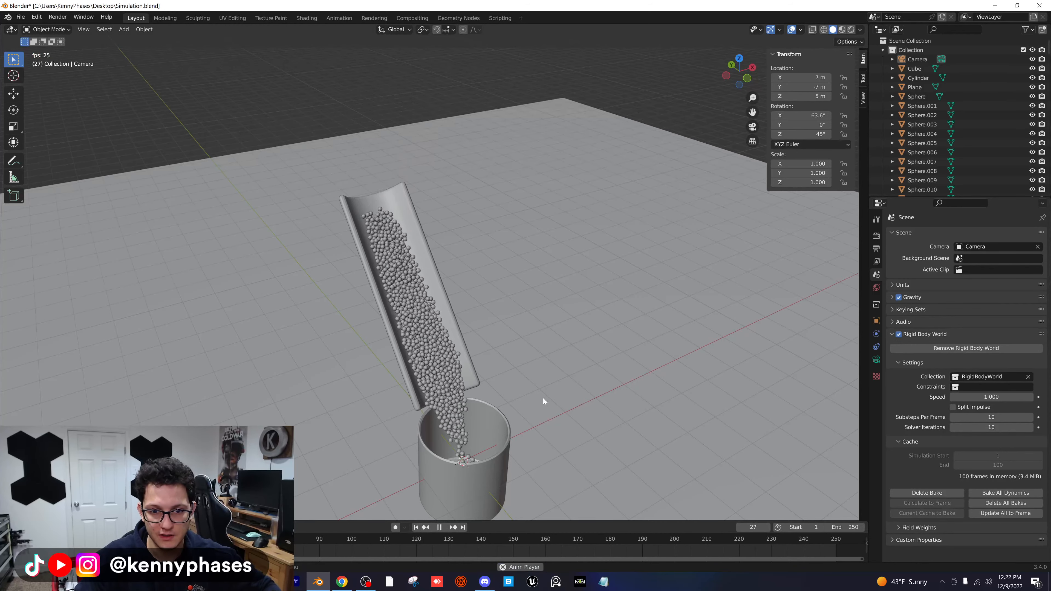
scroll(550, 300, up, 4)
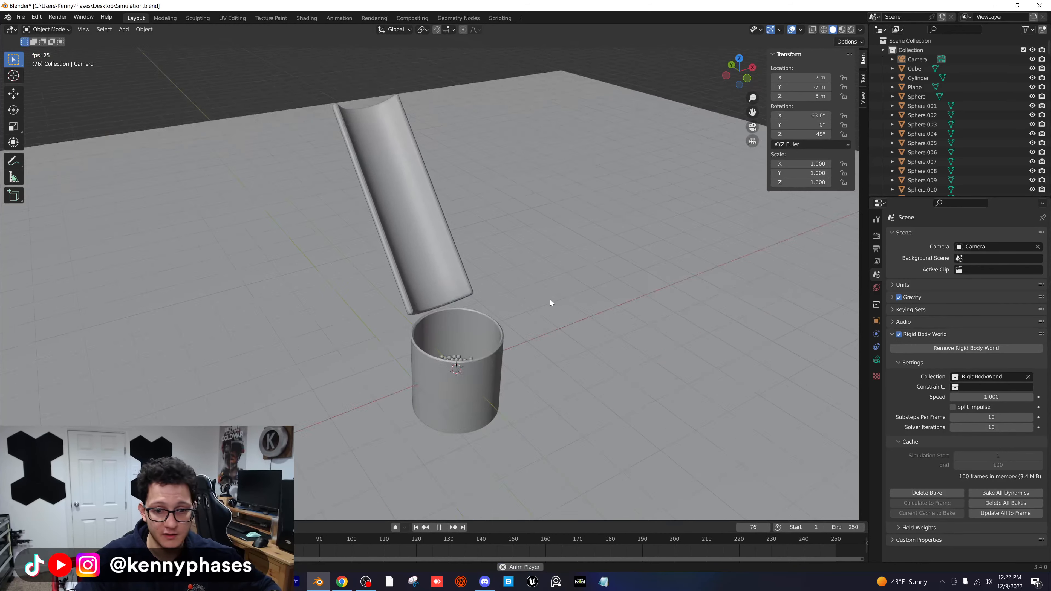
middle_drag(523, 382, 504, 399)
key(space)
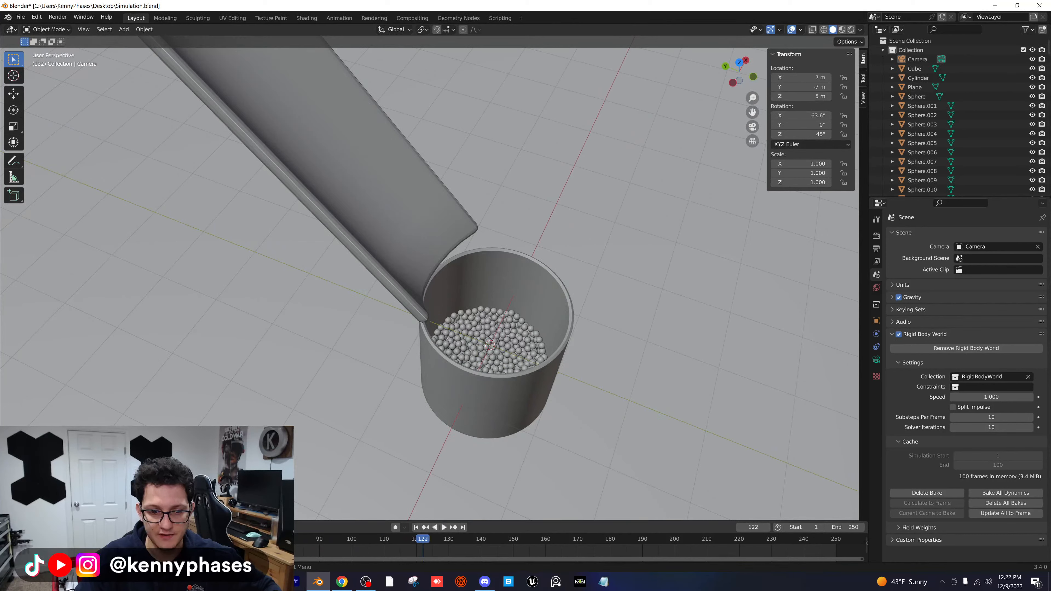
key(shift+Left)
- Replay the baked simulation while viewing the chute and cup from above, and stop it once the spheres have settled
key(space)
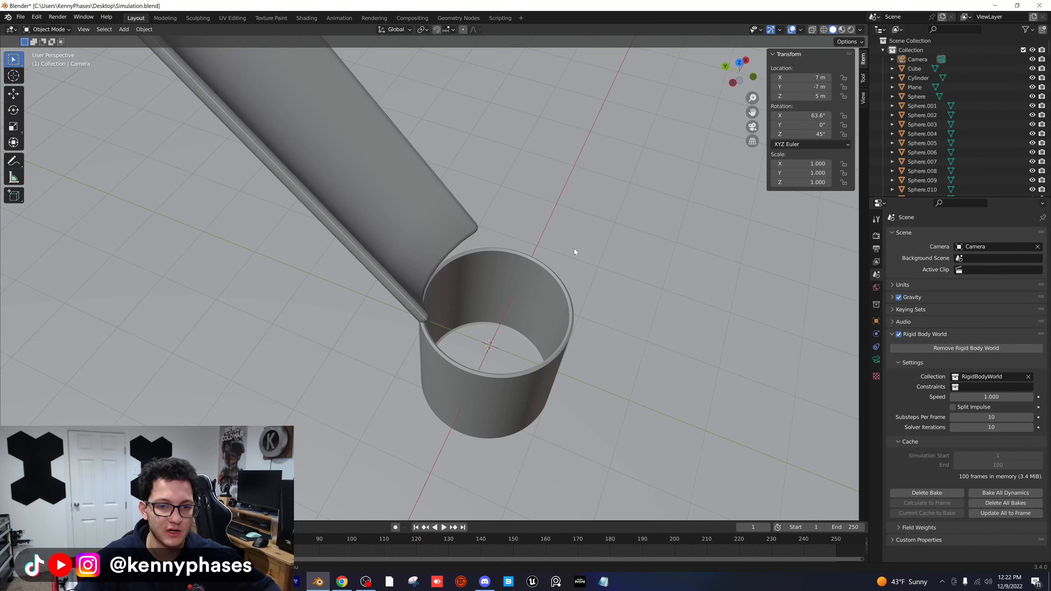
shift+middle_drag(563, 290, 638, 368)
scroll(590, 373, down, 1)
key(space)
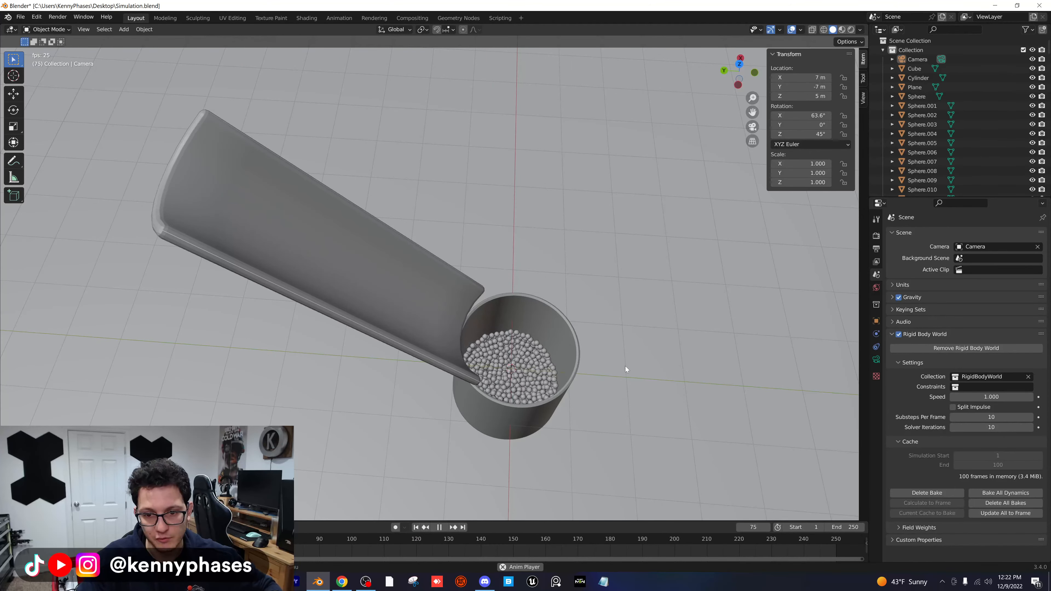
key(space)
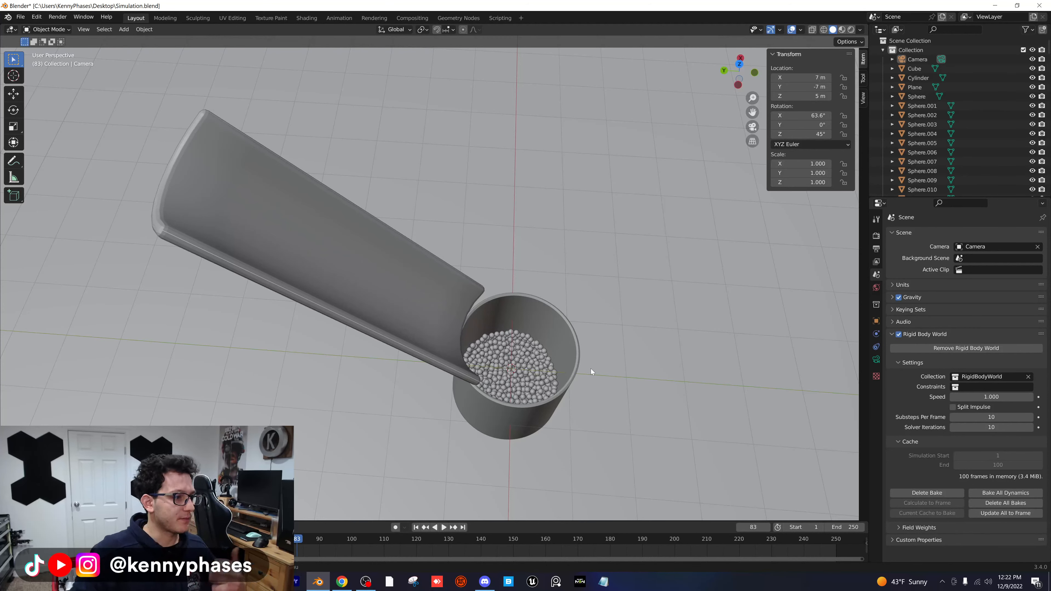
- Look through the scene camera, select it, and show the viewport in rendered shading
key(KP_0)
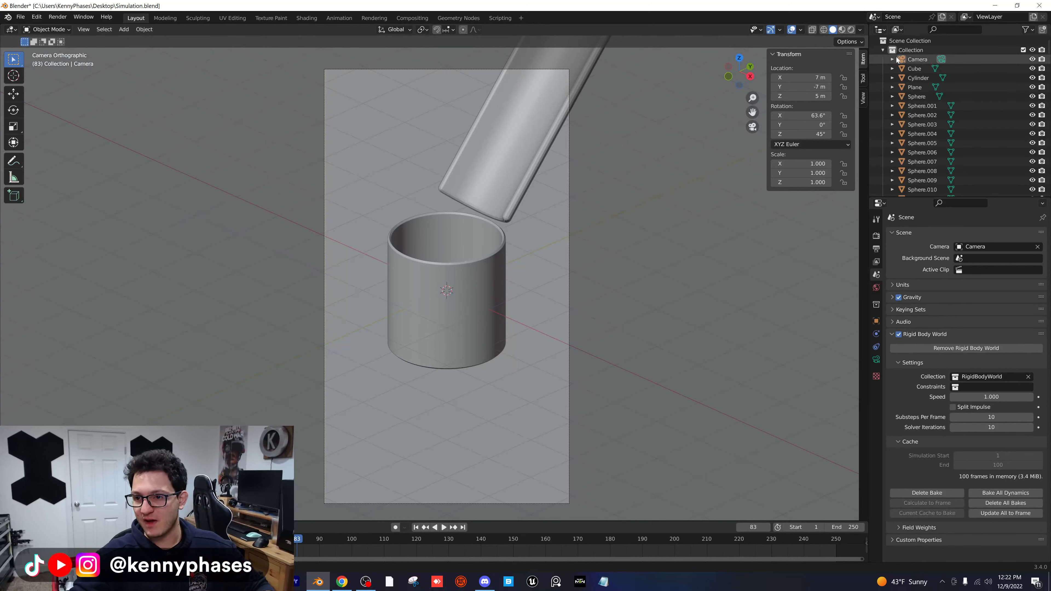
click(916, 60)
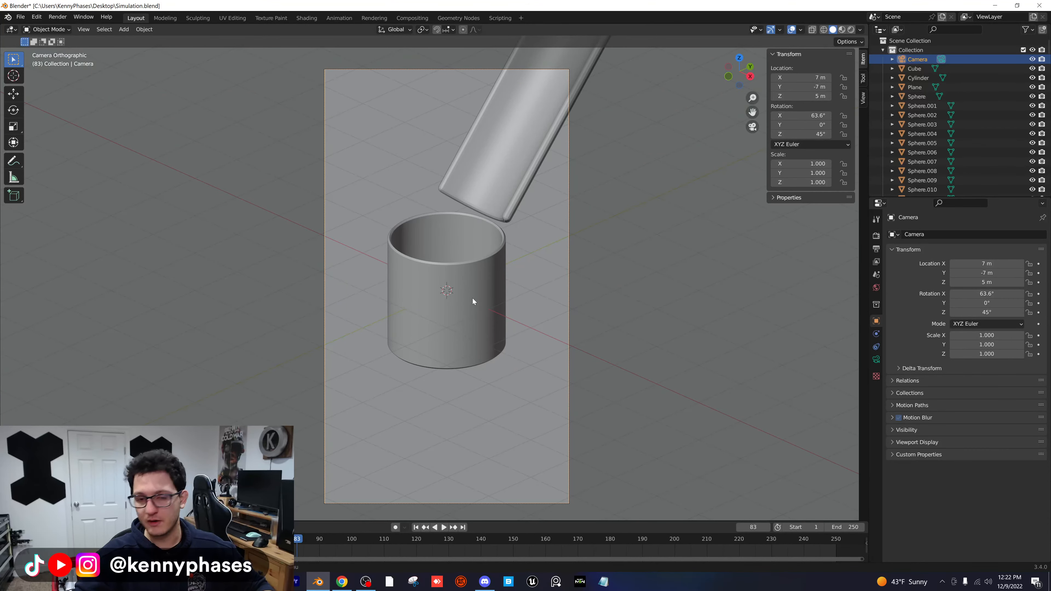
click(851, 30)
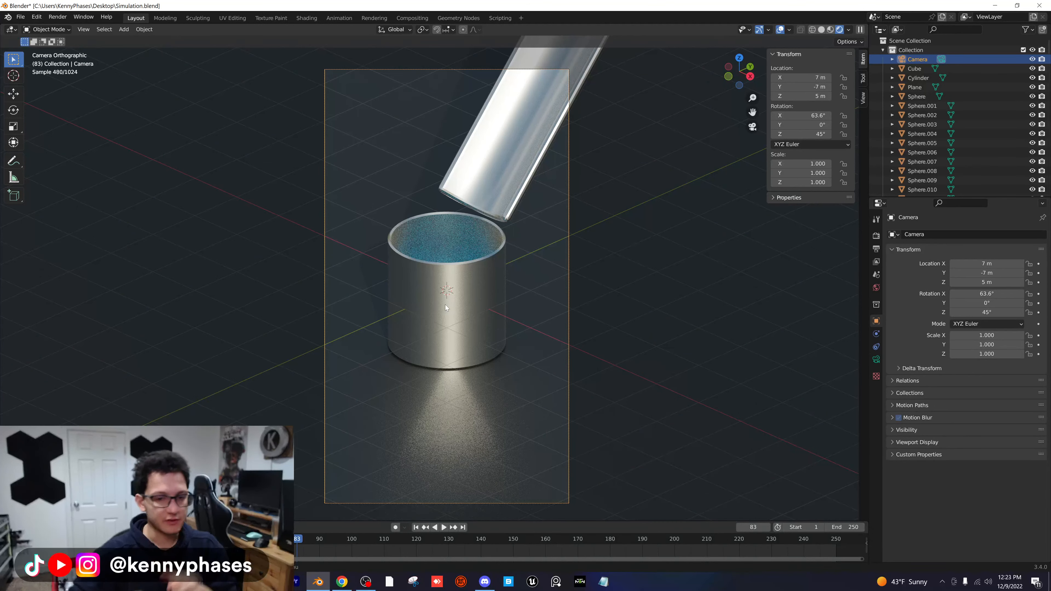
- Replace the cylinder's metallic material with a new material that uses the Glass BSDF shader
click(447, 259)
click(876, 398)
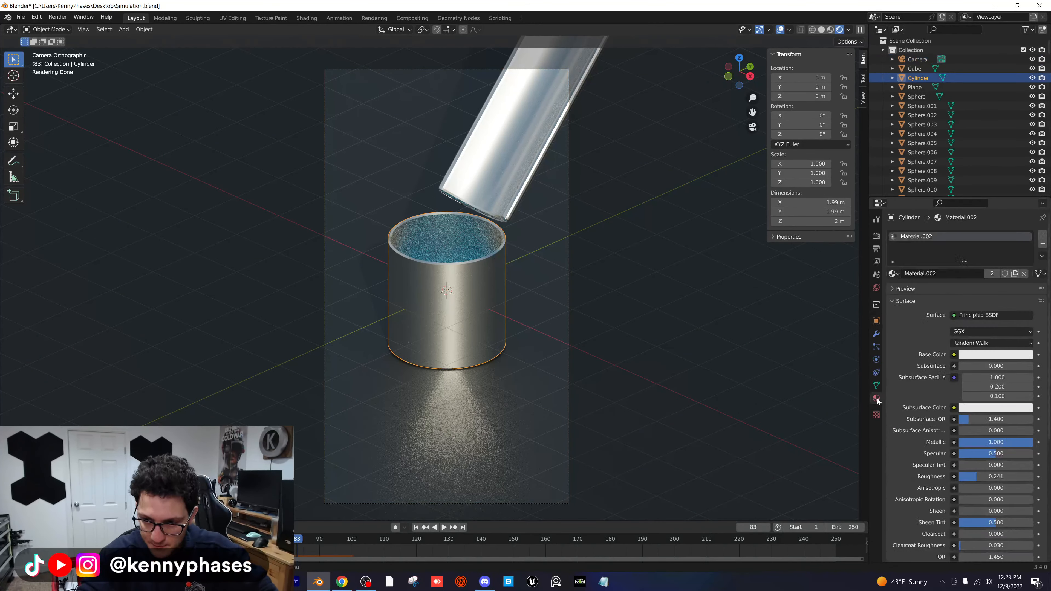
click(1024, 273)
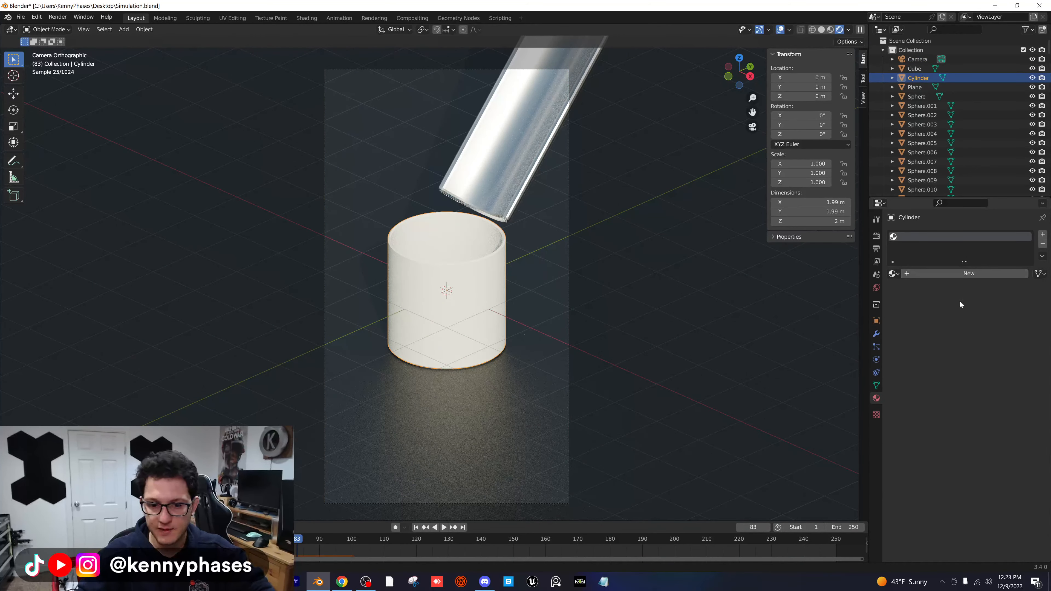
click(951, 274)
click(987, 316)
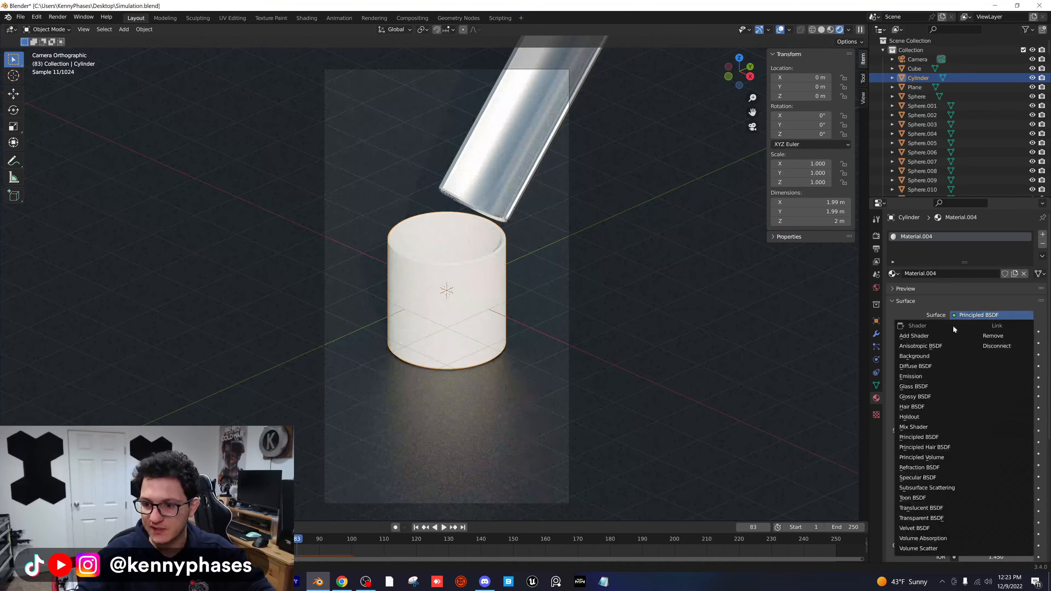
click(926, 387)
- Set the cylinder glass's IOR to 1.2 and its roughness to 0.25
scroll(486, 352, up, 4)
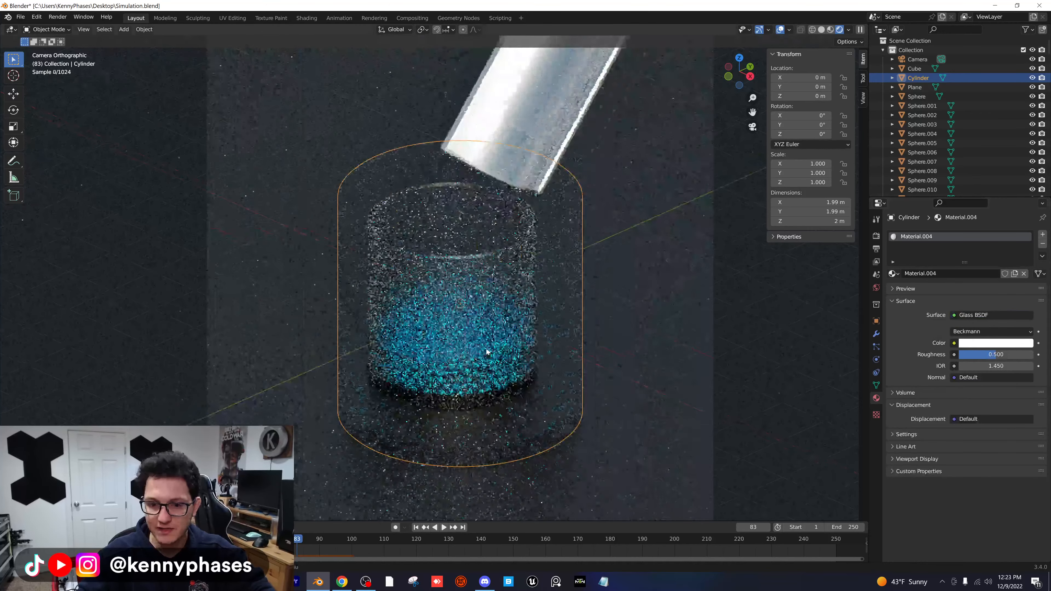
shift+middle_drag(535, 340, 535, 277)
scroll(546, 249, up, 3)
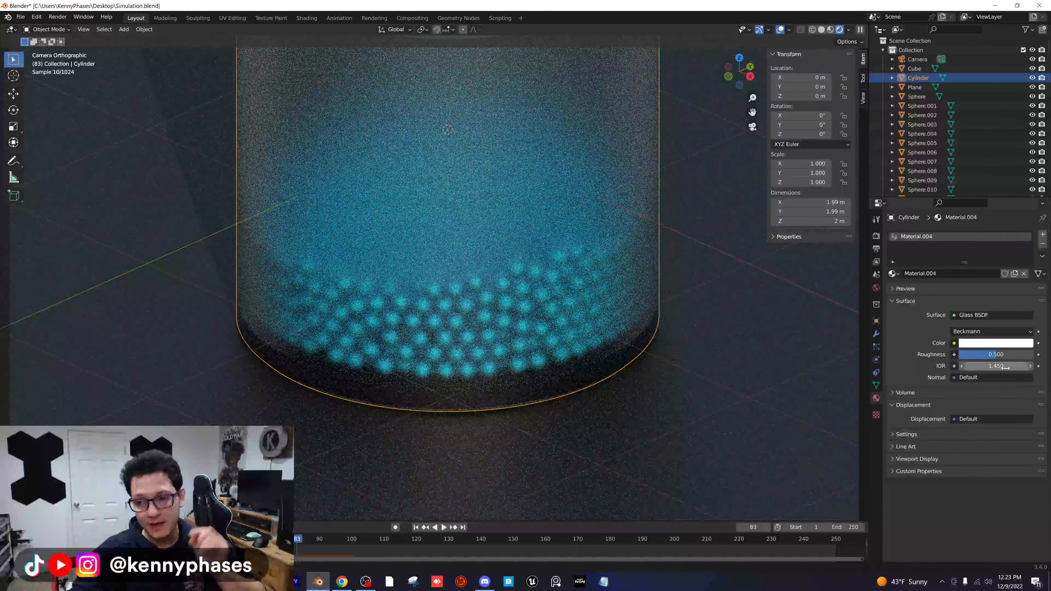
text(1.2)
key(Return)
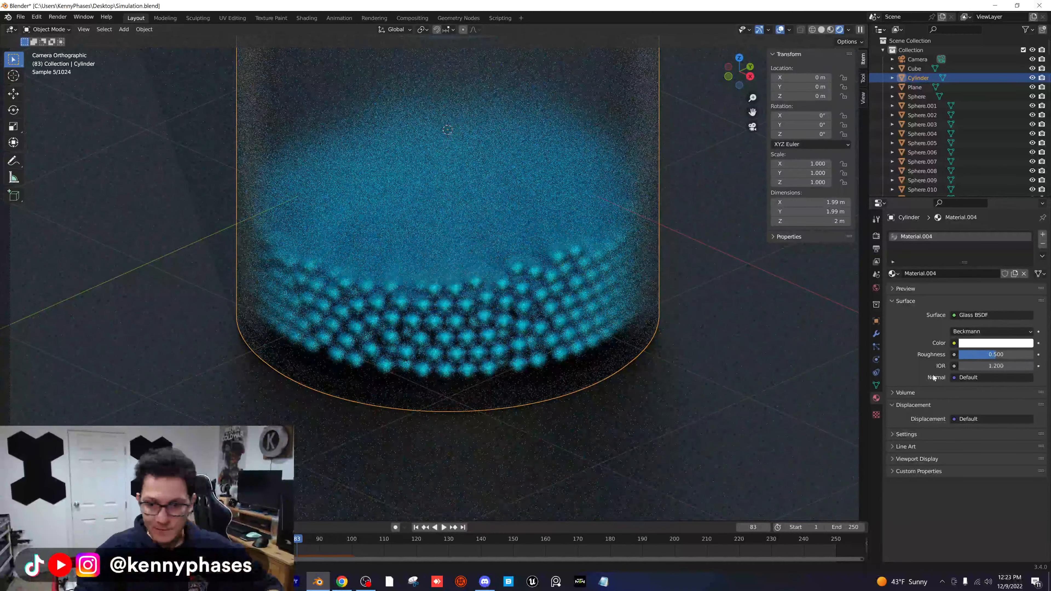
click(995, 354)
text(.25)
key(Return)
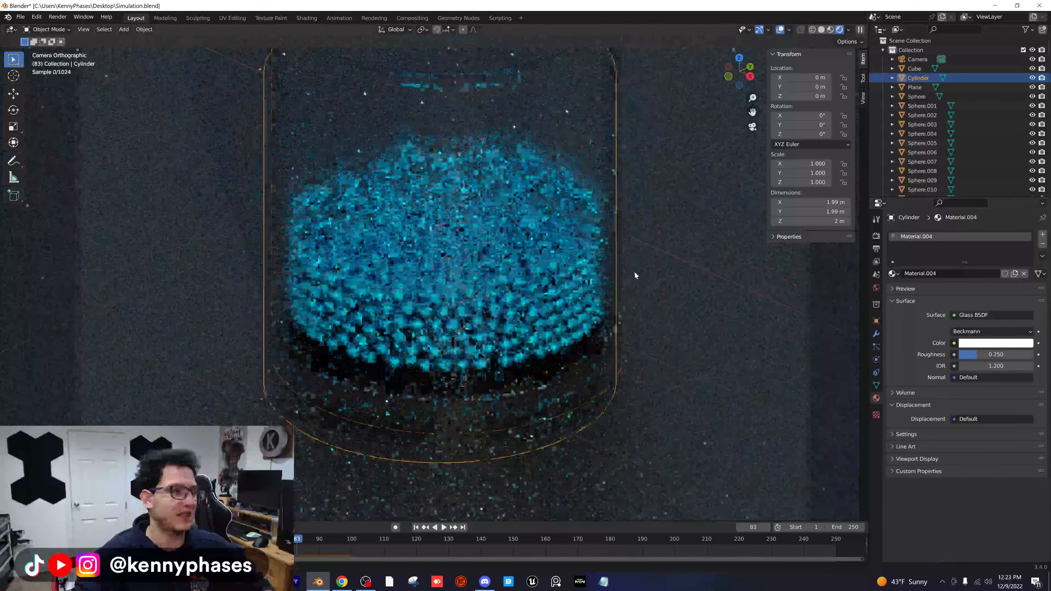
- Try a yellow-green color on the cylinder's glass, and undo it
scroll(622, 264, down, 1)
shift+middle_drag(630, 245, 612, 263)
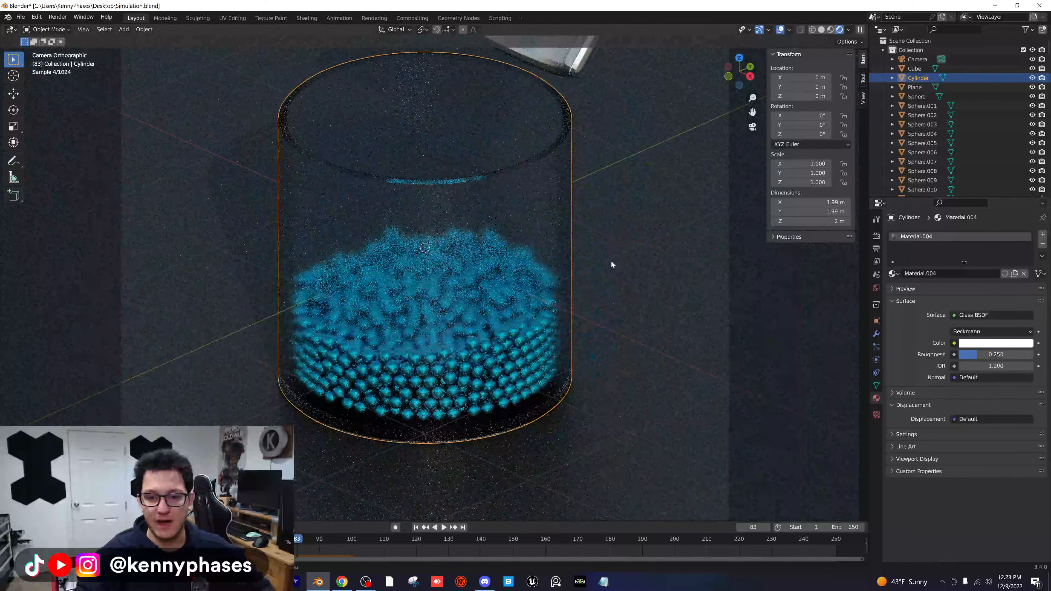
click(998, 344)
mouse_move(985, 242)
mouse_down()
mouse_move(999, 242)
mouse_move(980, 266)
mouse_move(968, 249)
mouse_up()
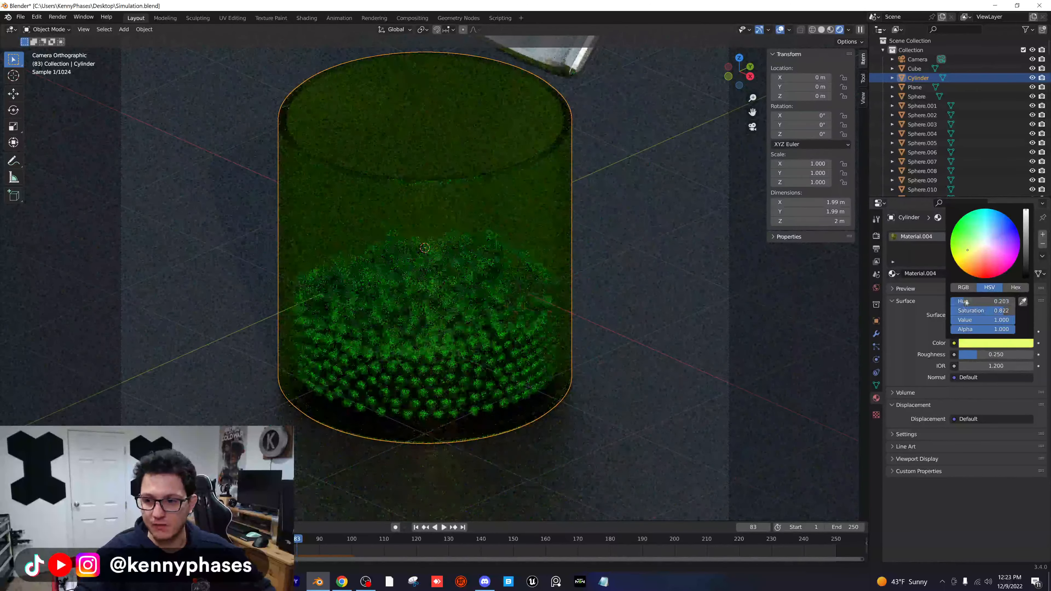
key(ctrl+z)
- Save the file and play the ball simulation up to about frame 84 to check the glass cylinder in the render
key(ctrl+s)
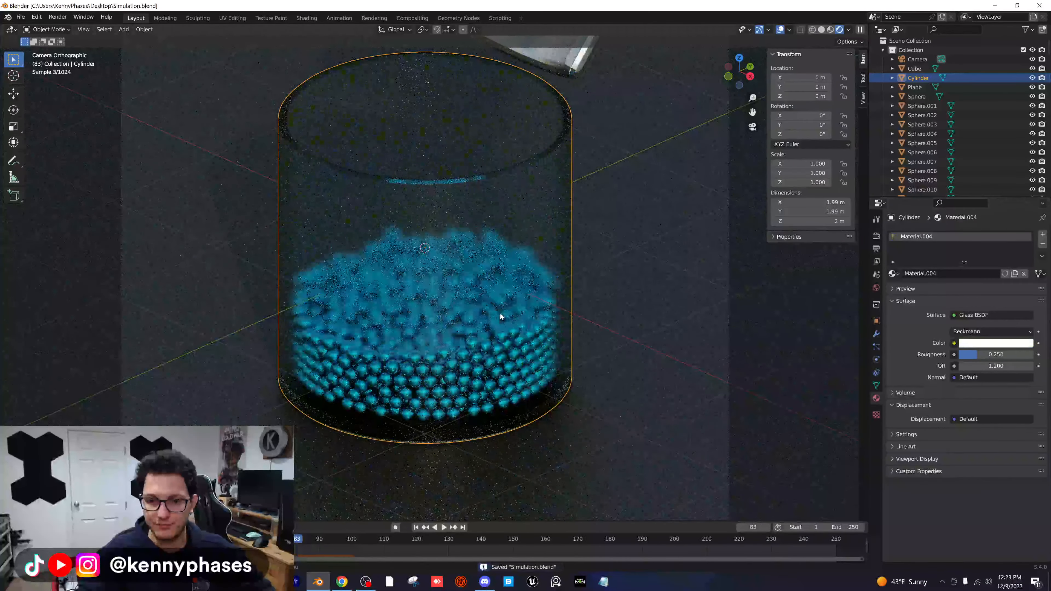
click(35, 538)
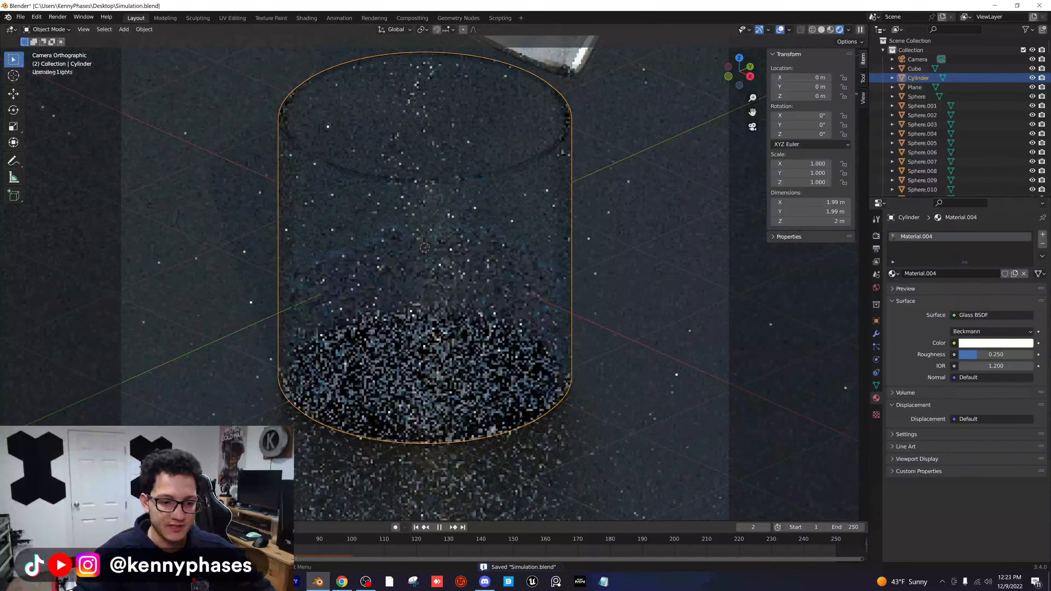
scroll(478, 238, down, 1)
shift+middle_drag(487, 249, 479, 311)
scroll(558, 320, down, 2)
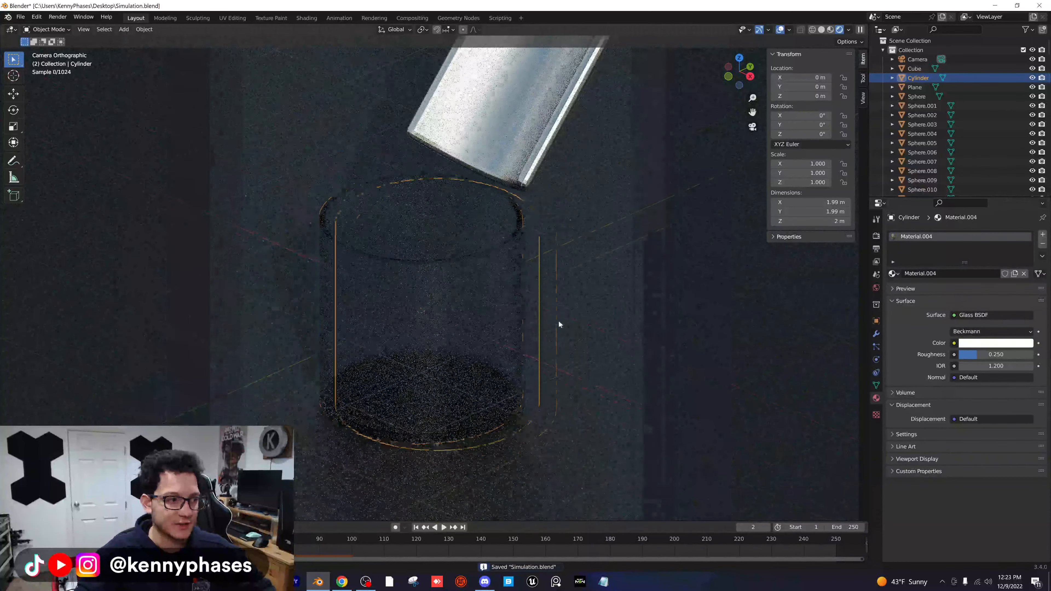
key(space)
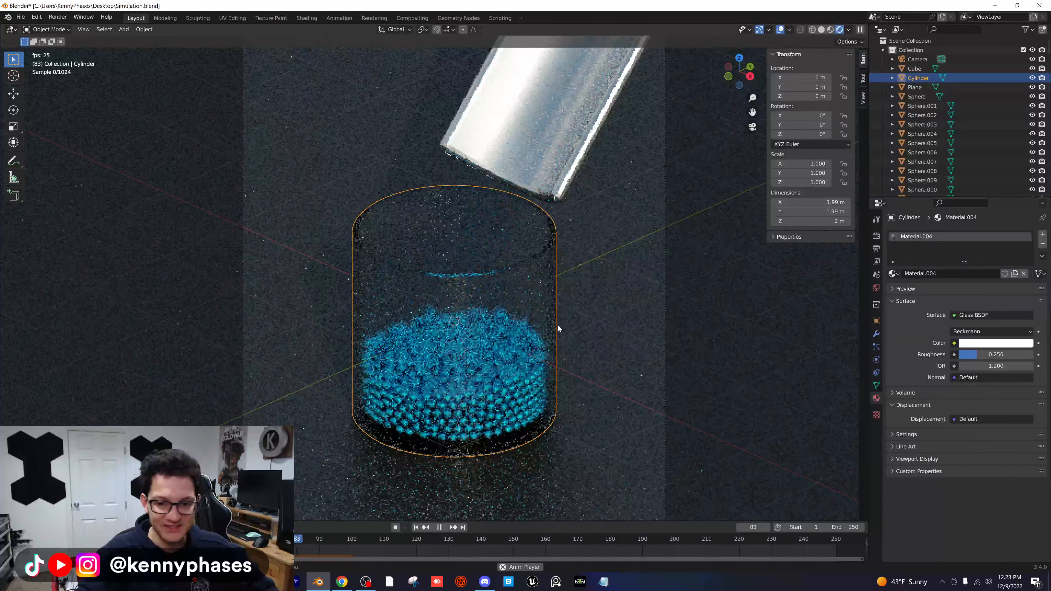
key(space)
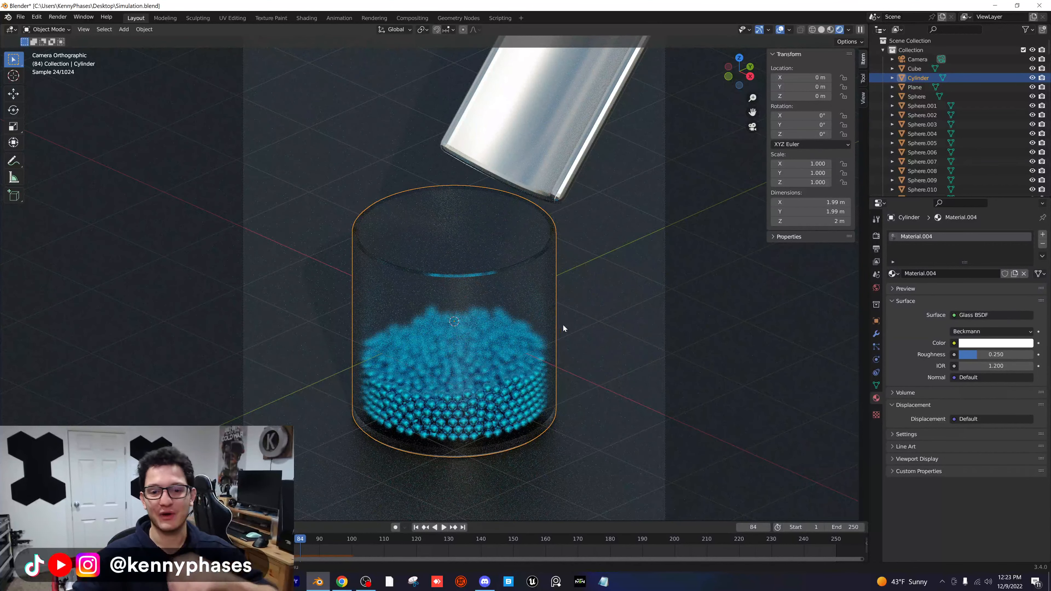
- Link the cylinder's glass material to the slanted ramp in place of its metallic one, and save the file
click(564, 118)
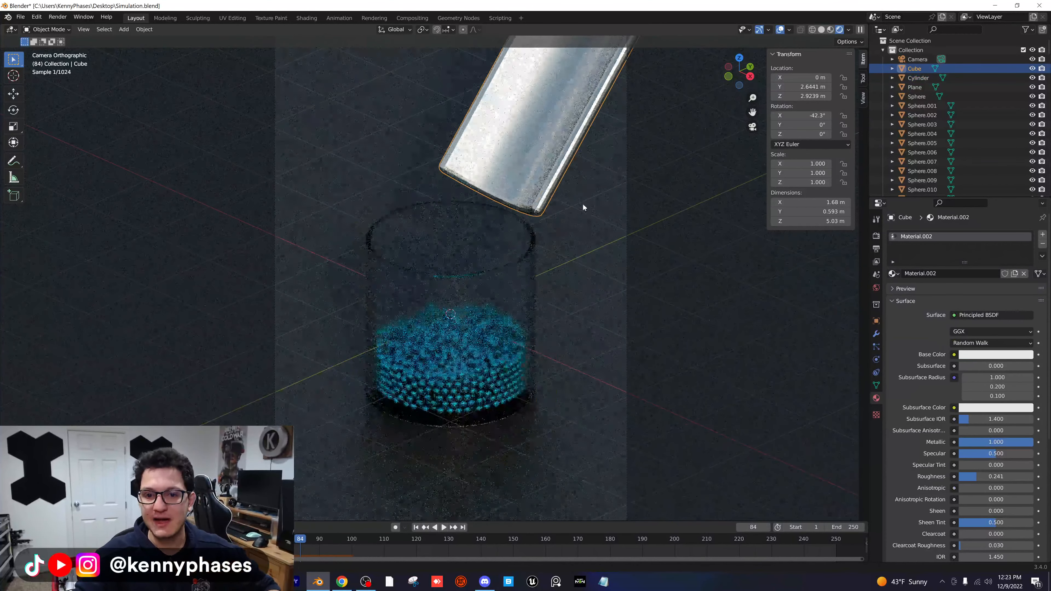
shift+click(532, 277)
key(ctrl+l)
click(533, 277)
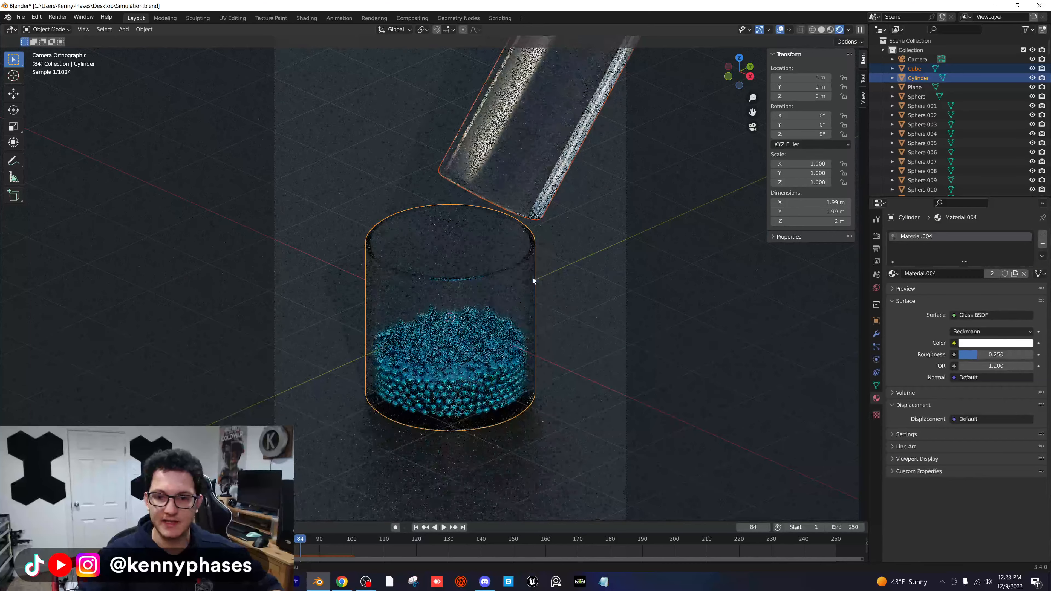
key(ctrl+s)
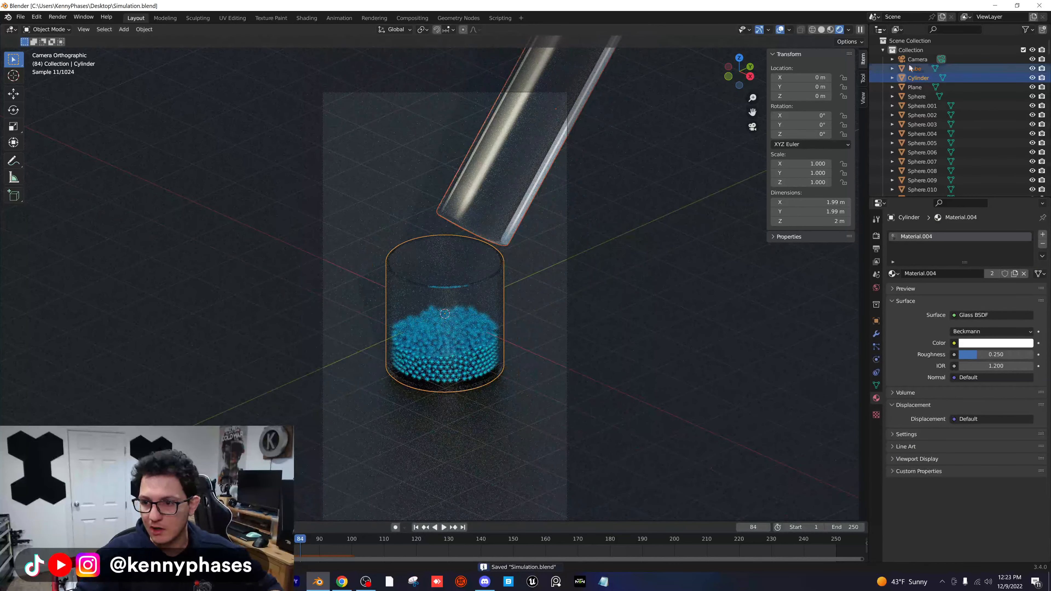
- Reframe the camera with an orthographic scale of about 4.324 and a Z location of about 5.409 m, and save the file
click(917, 59)
drag(801, 96, 824, 96)
drag(991, 278, 953, 278)
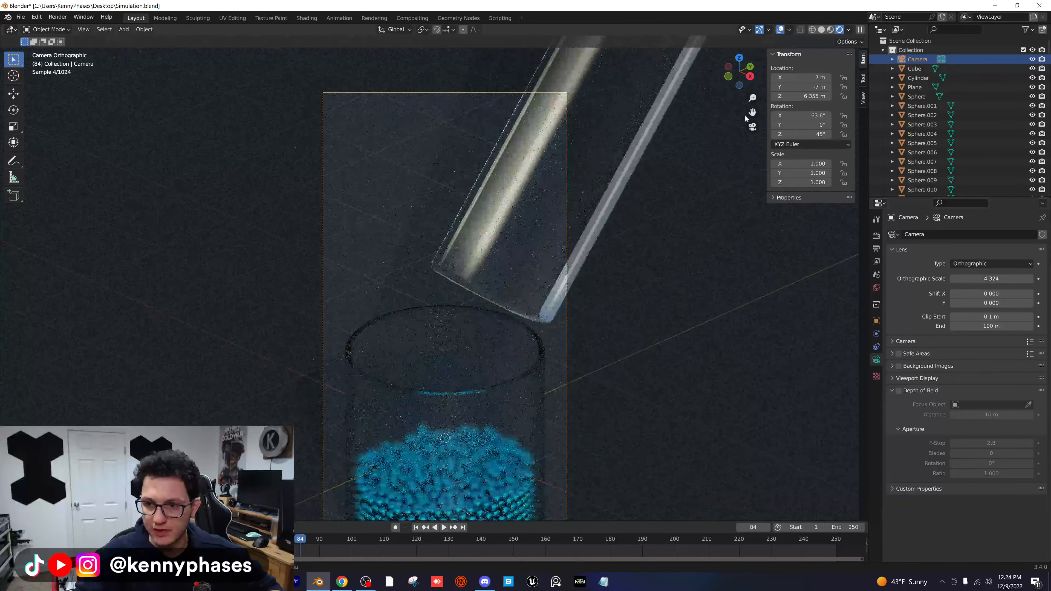
drag(794, 96, 770, 96)
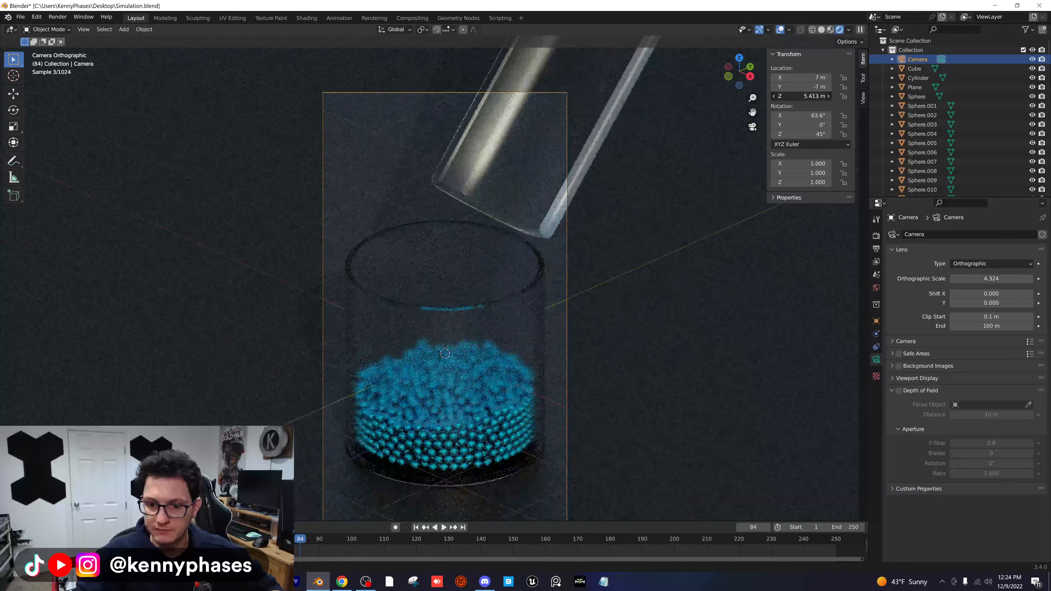
scroll(455, 257, down, 1)
shift+middle_drag(514, 264, 522, 237)
scroll(523, 238, up, 1)
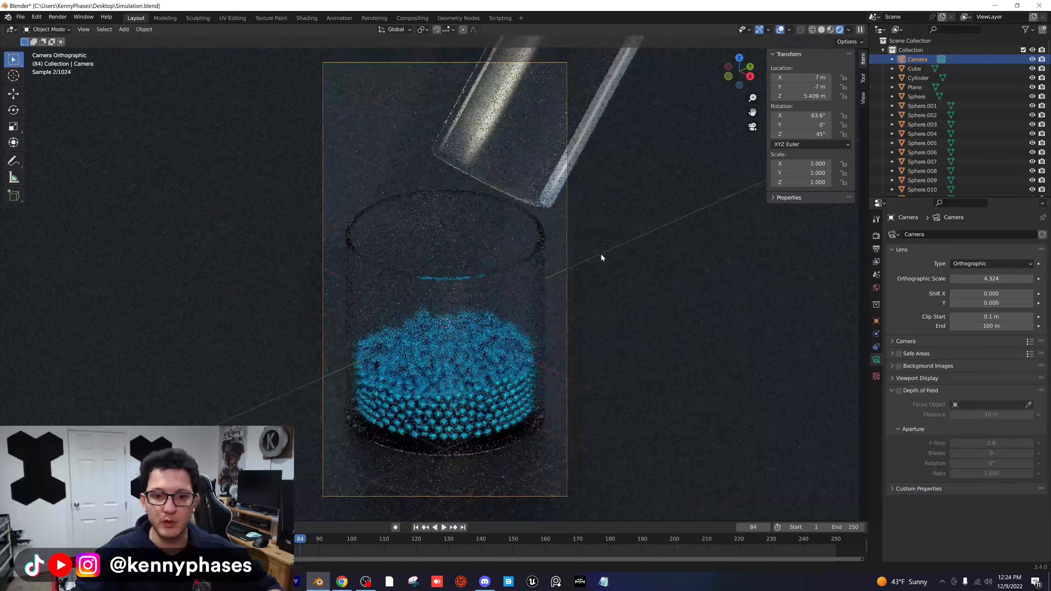
key(ctrl+s)
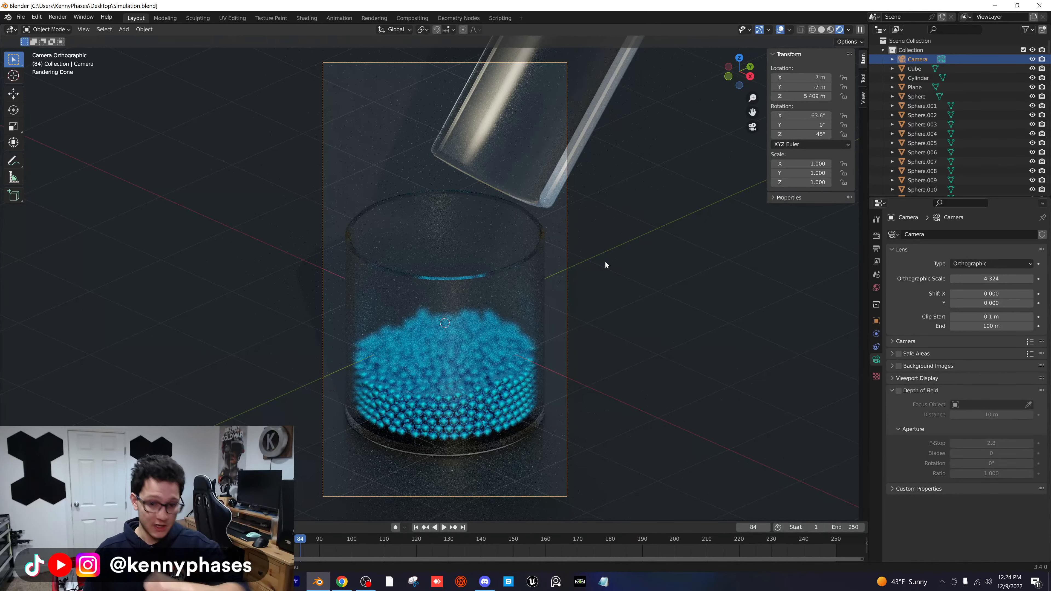
- Scale the floor plane down to about 28.5 m per side and save the file
scroll(329, 300, down, 5)
click(306, 256)
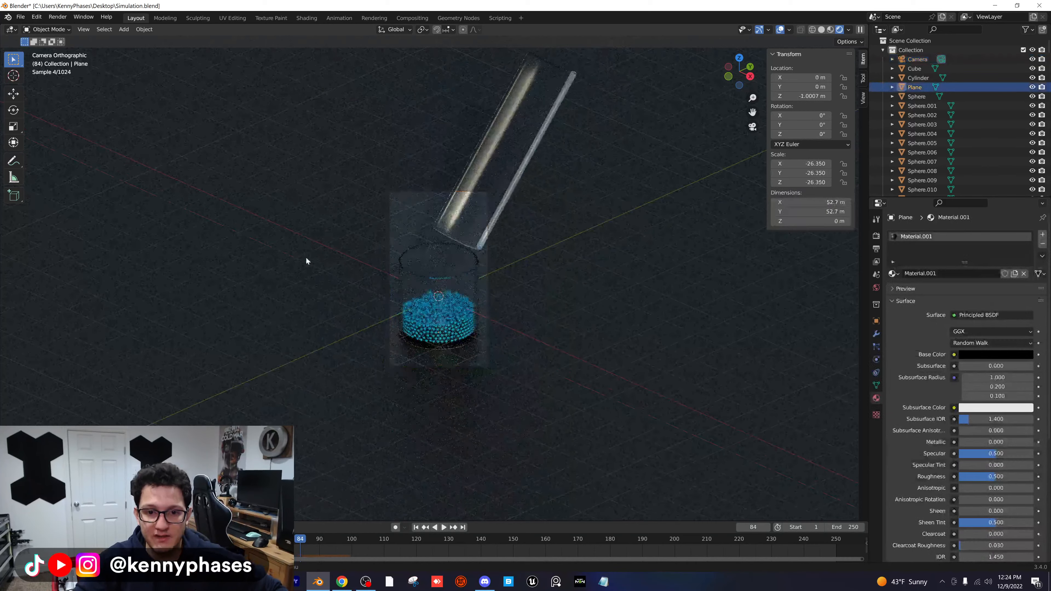
key(s)
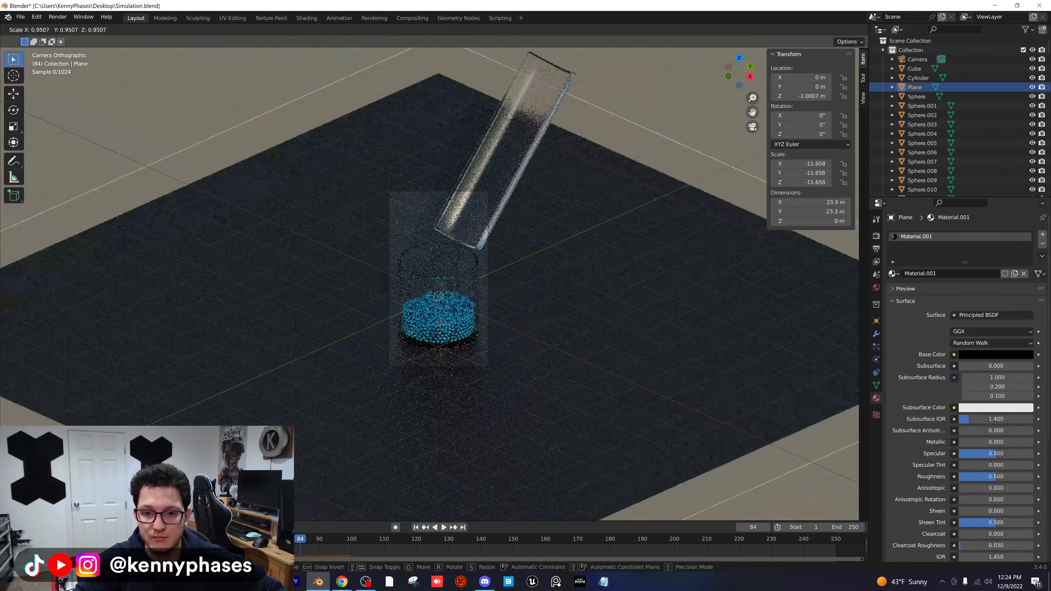
click(402, 257)
scroll(537, 312, up, 2)
key(ctrl+s)
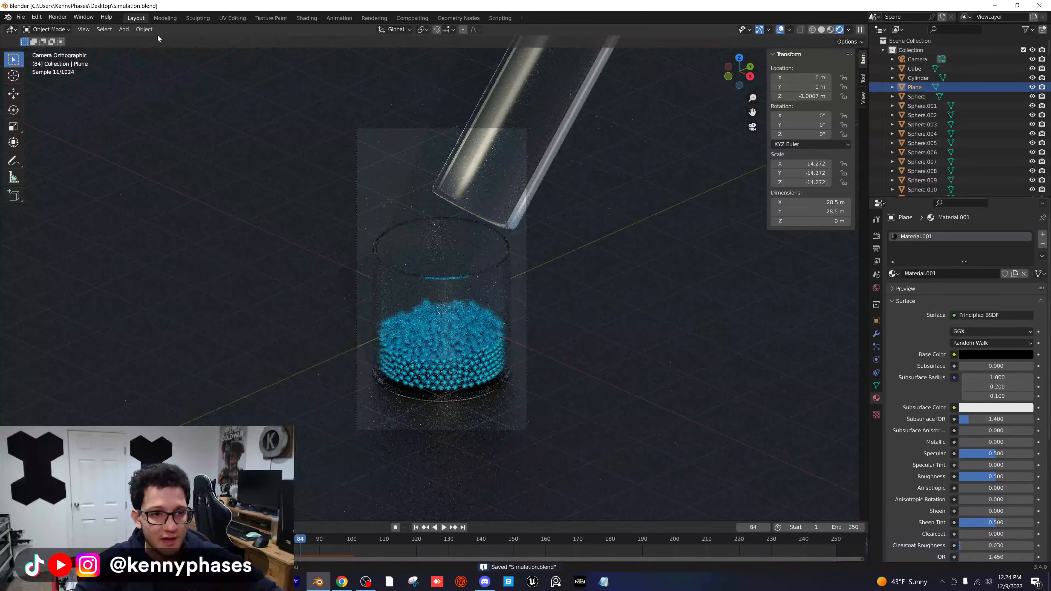
- Apply the floor plane's scale
click(144, 29)
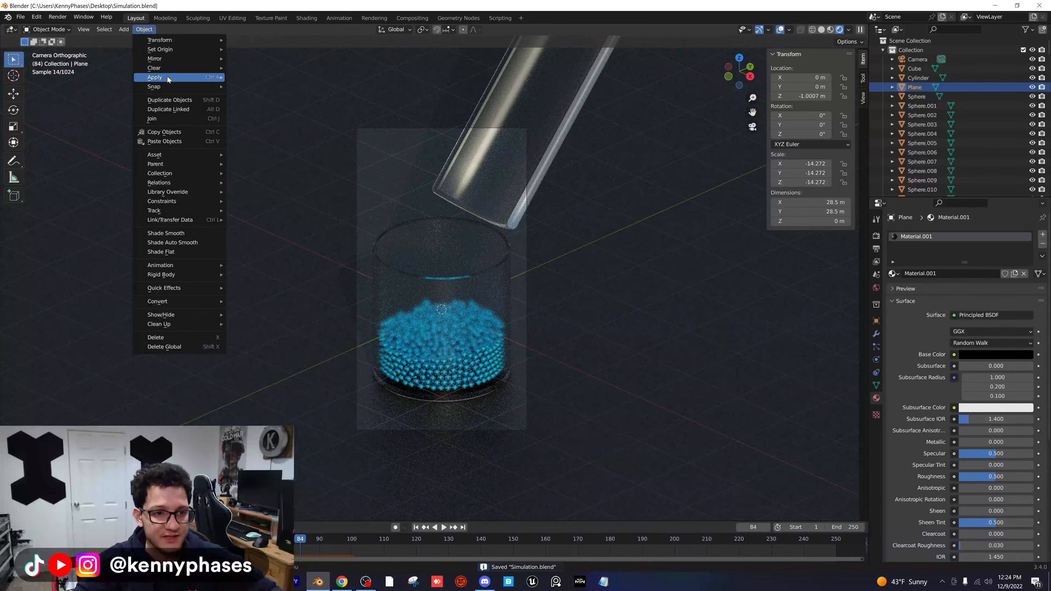
mouse_move(166, 78)
click(244, 100)
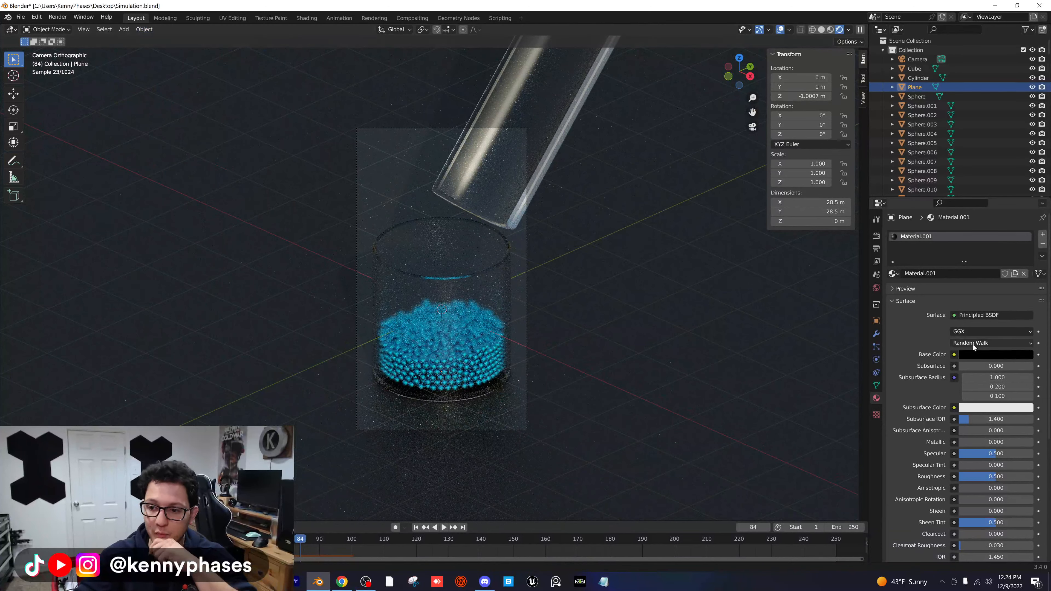
- Give the floor plane's material a white base color, a metallic value of 1.000 and a roughness of about 0.172
click(981, 355)
drag(1027, 253, 1026, 222)
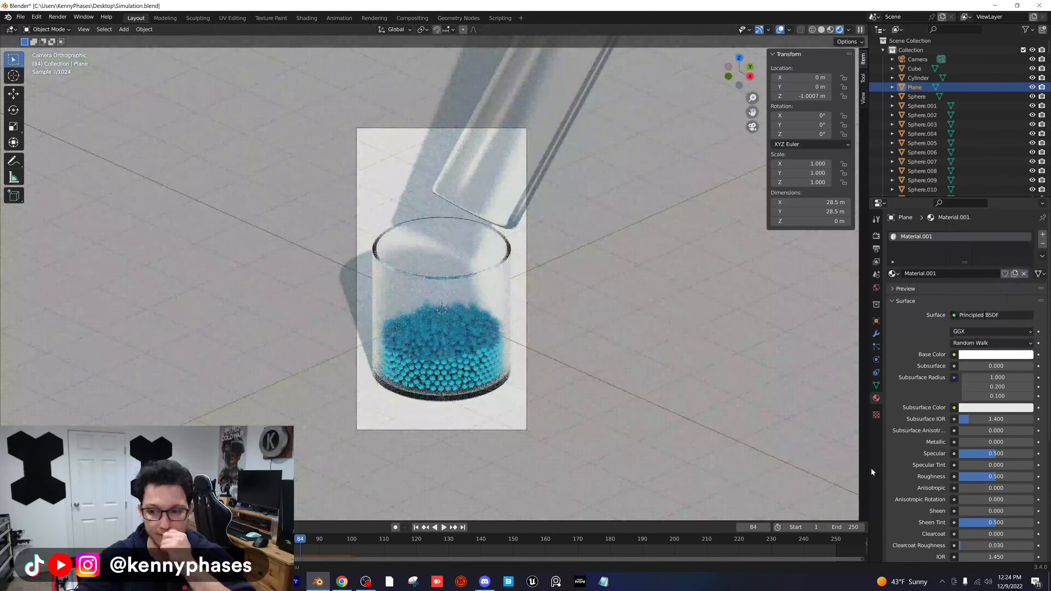
drag(997, 476, 972, 476)
scroll(556, 445, up, 3)
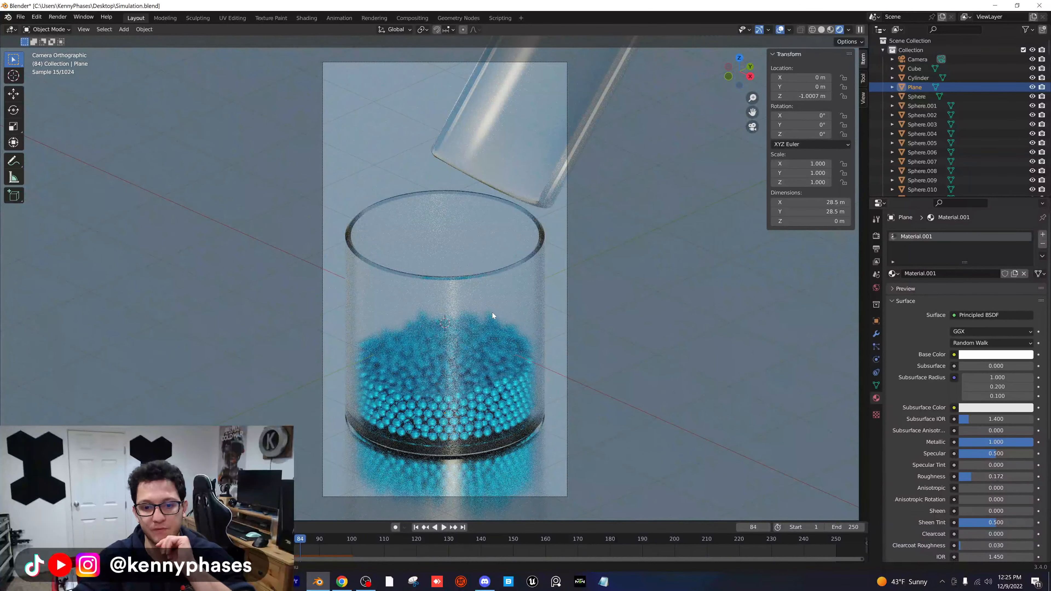
- Apply smooth shading to the glass cylinder and save the file
click(508, 294)
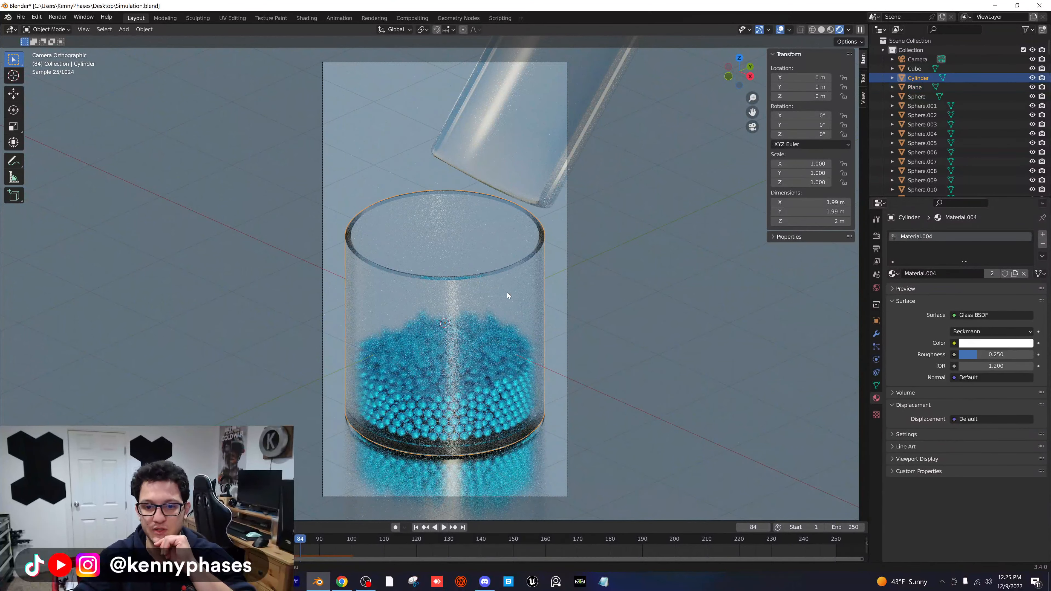
scroll(507, 292, up, 3)
right_click(540, 286)
click(537, 286)
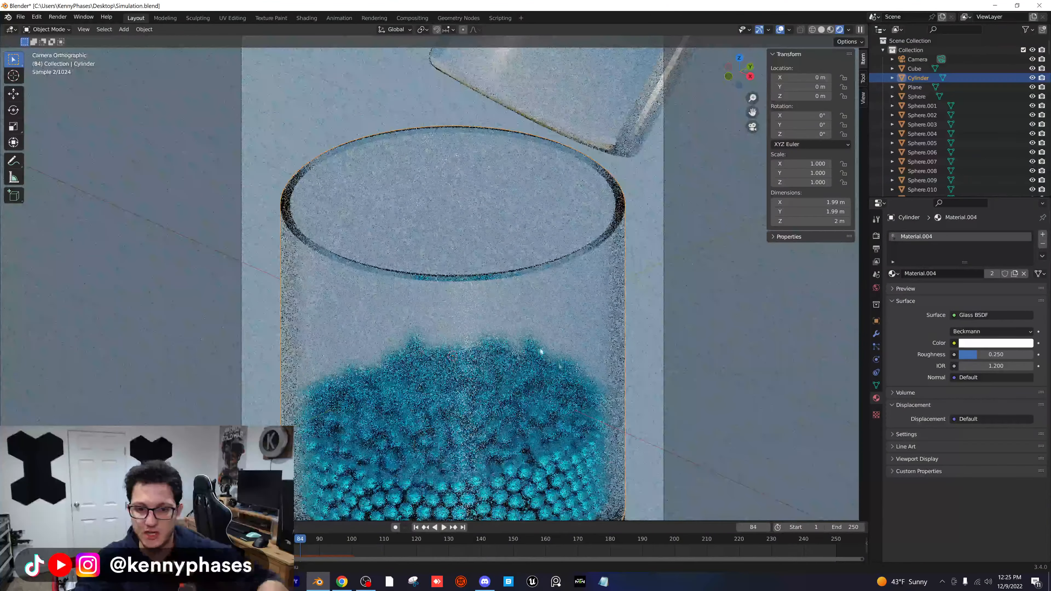
key(ctrl+s)
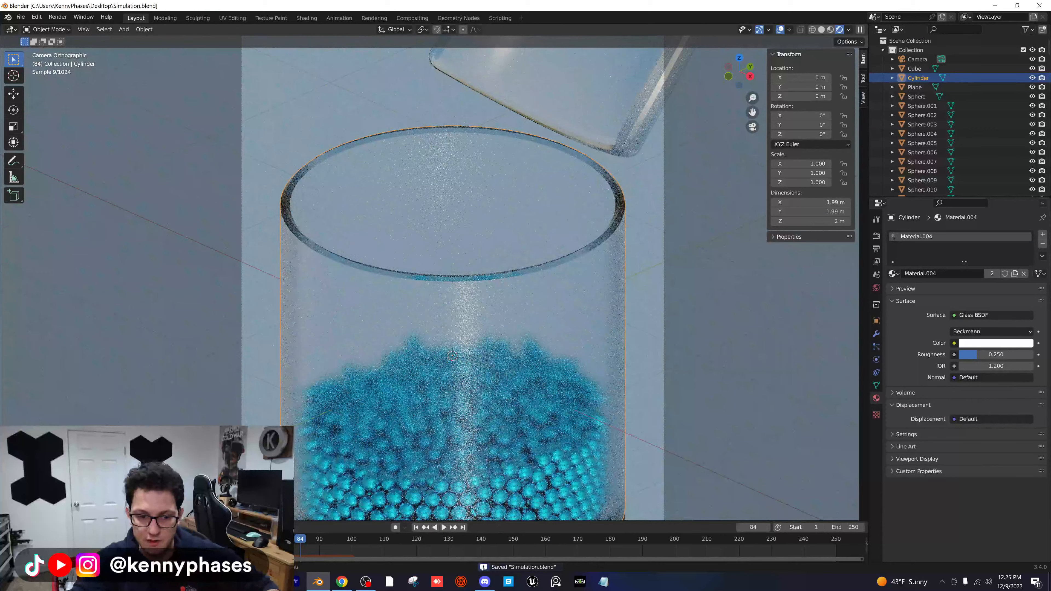
- Return to frame 1 and show the viewport in solid shading
key(shift+Left)
click(821, 29)
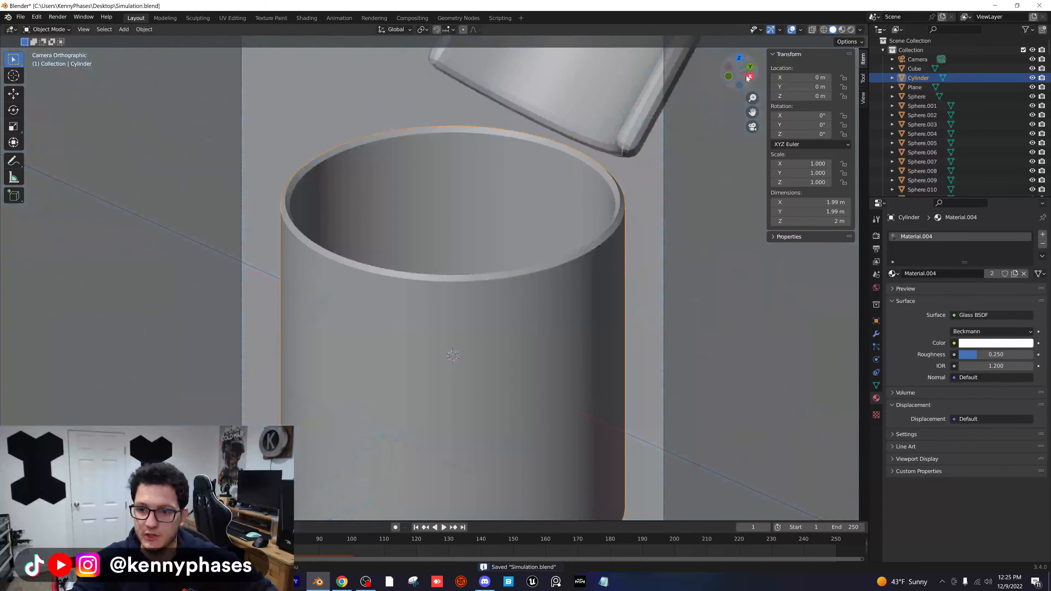
- Apply smooth shading to the slanted chute beneath the stack of balls
click(728, 76)
scroll(528, 134, up, 8)
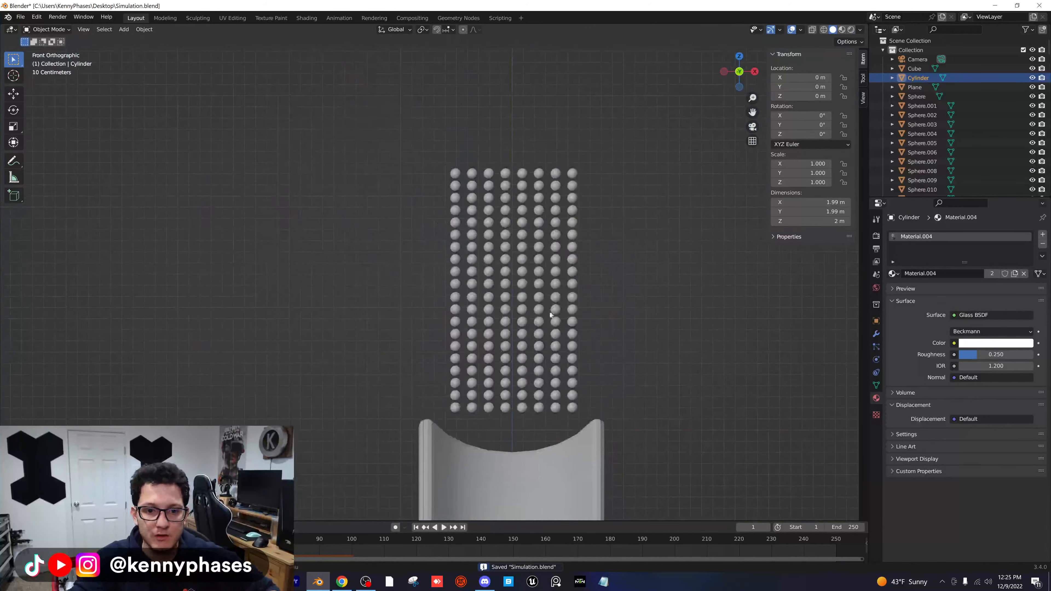
scroll(590, 293, up, 4)
scroll(563, 253, down, 10)
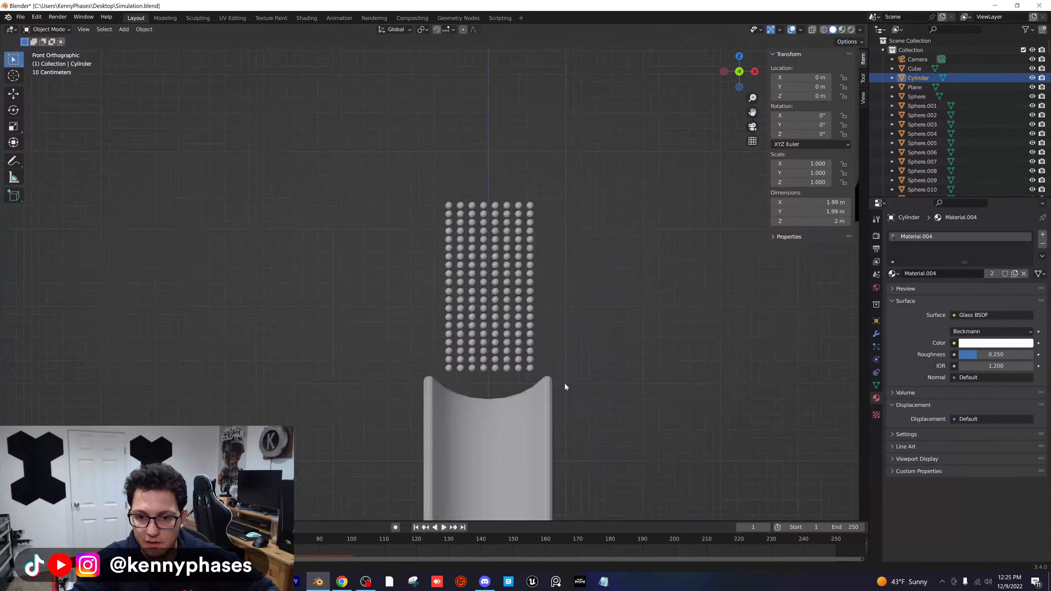
scroll(564, 383, up, 8)
middle_drag(562, 295, 368, 206)
scroll(615, 425, down, 5)
click(444, 262)
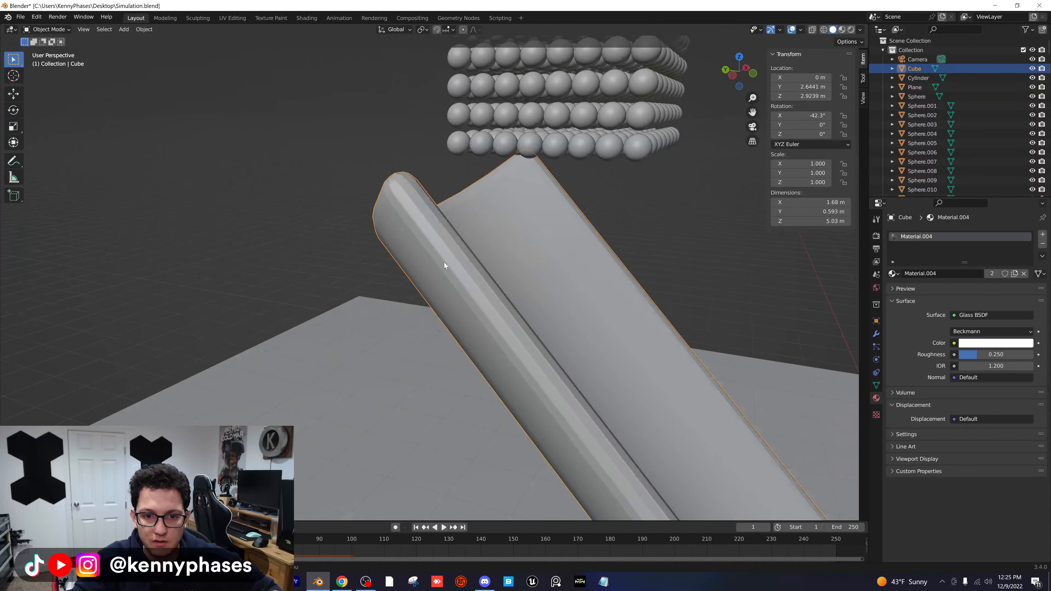
scroll(512, 289, up, 5)
key(Tab)
key(Tab)
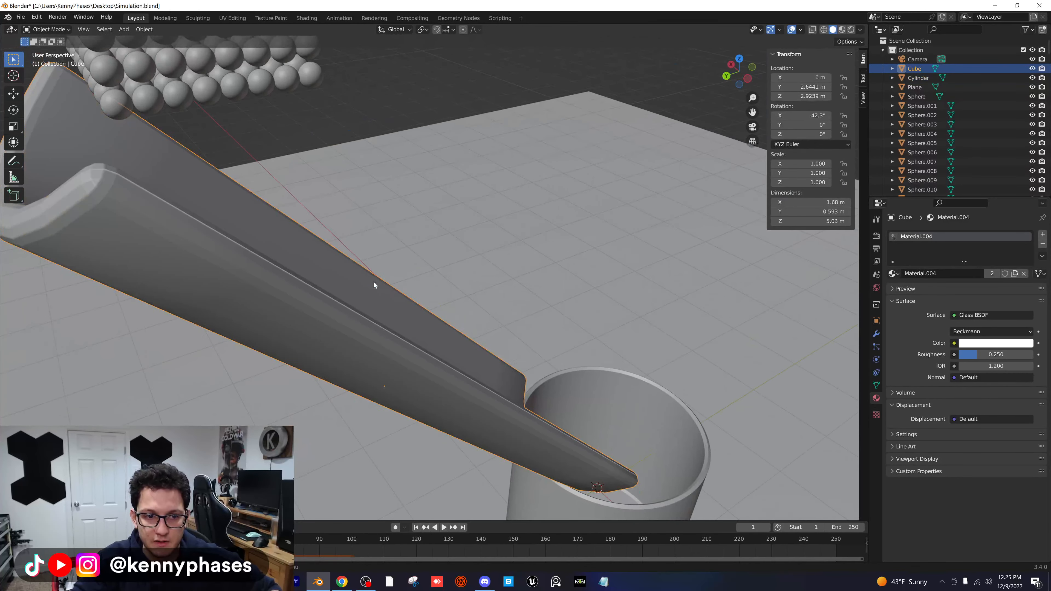
key(Tab)
key(Tab)
middle_drag(359, 280, 647, 358)
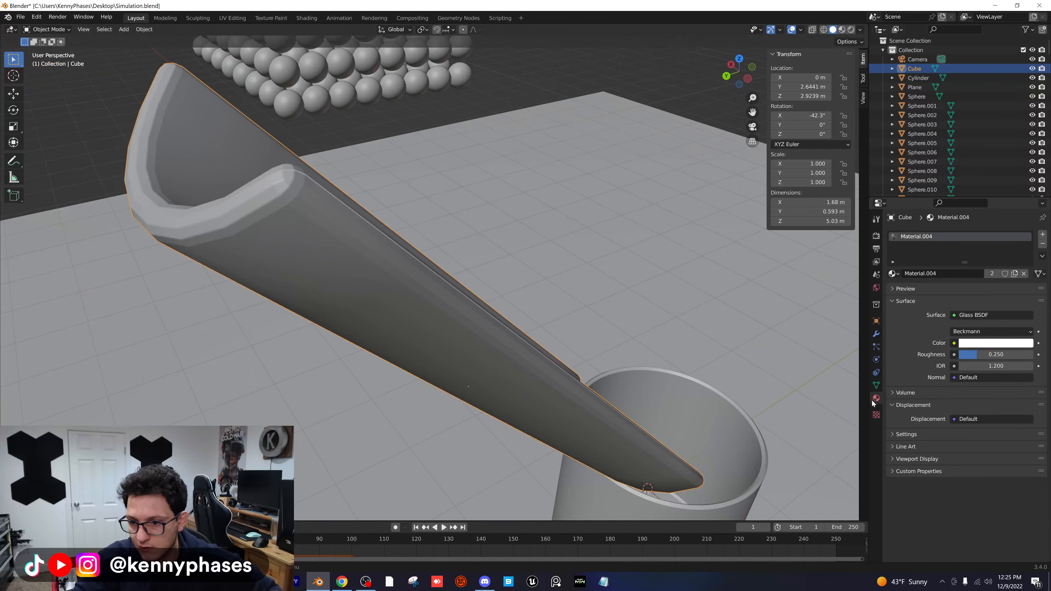
click(876, 385)
click(952, 438)
right_click(398, 252)
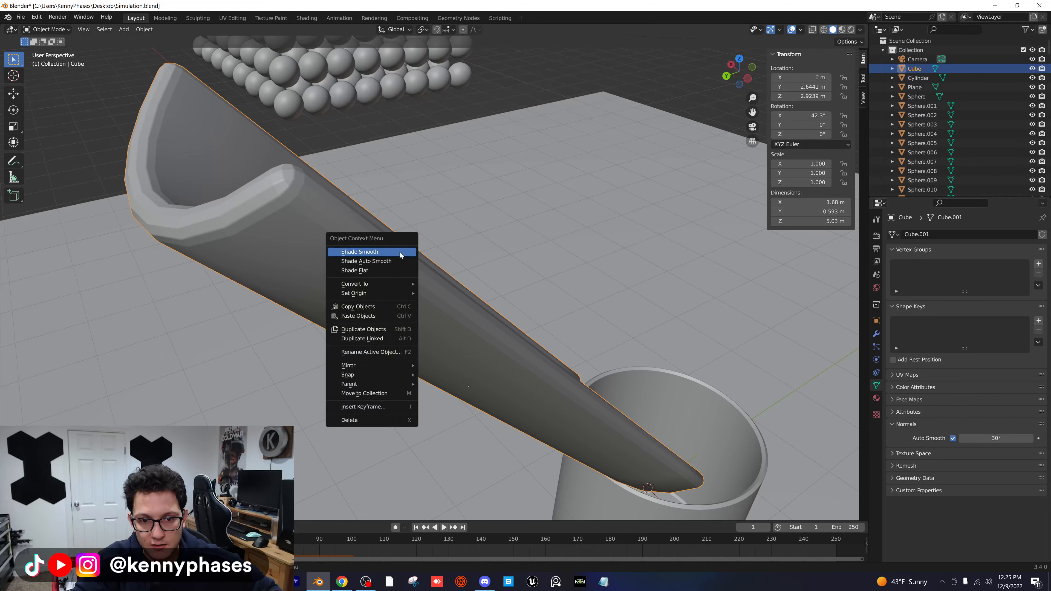
click(398, 252)
middle_drag(398, 252, 376, 254)
shift+middle_drag(617, 332, 310, 207)
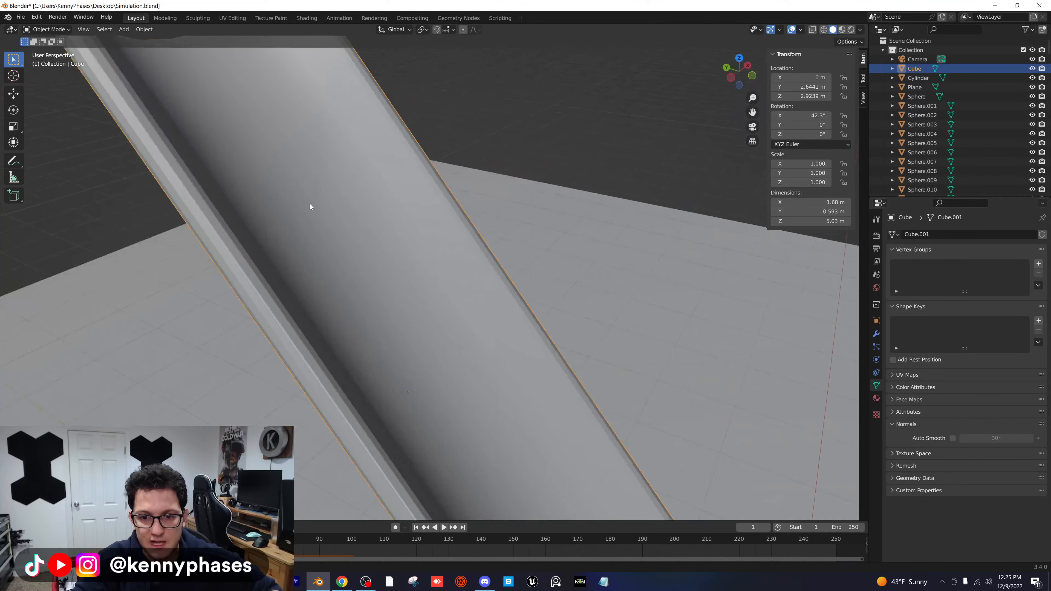
- Add a Subdivision Surface modifier with 2 viewport levels to the chute and save the file
scroll(310, 207, down, 3)
shift+middle_drag(477, 322, 538, 238)
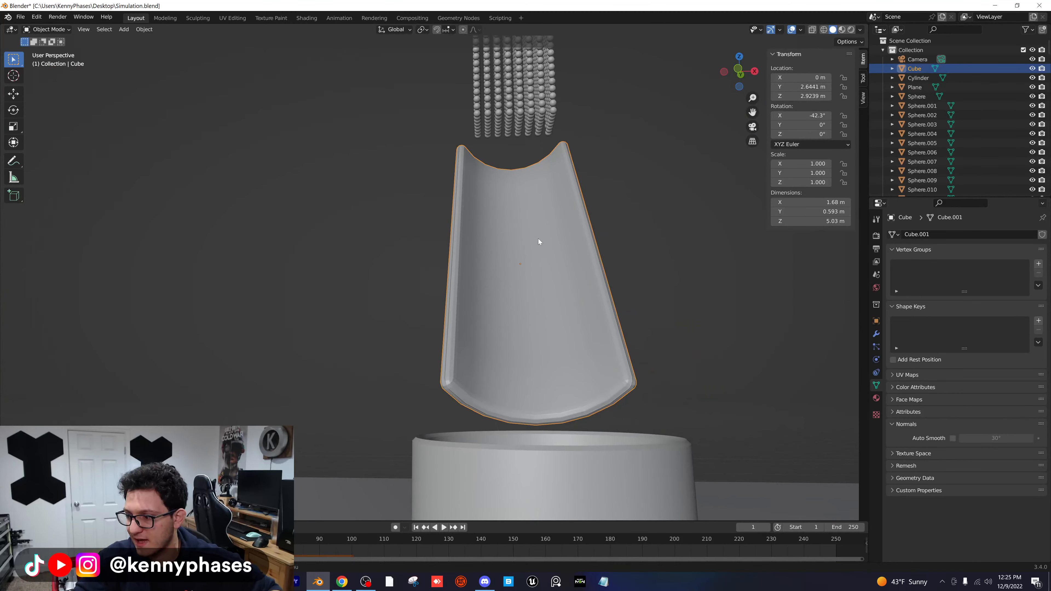
middle_drag(603, 265, 509, 267)
scroll(513, 254, up, 2)
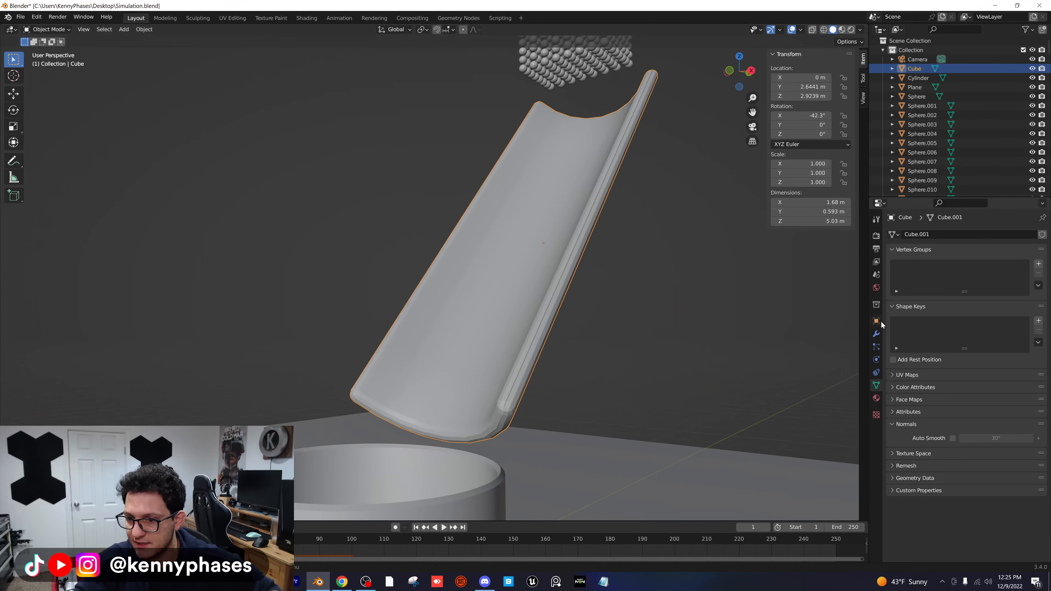
click(877, 335)
click(927, 235)
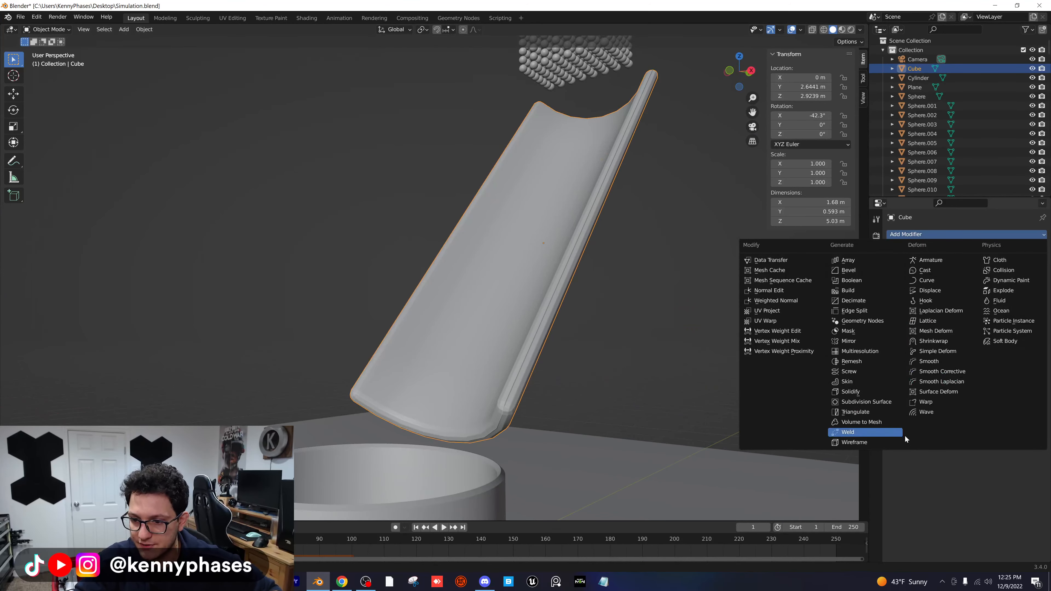
click(882, 404)
click(1030, 275)
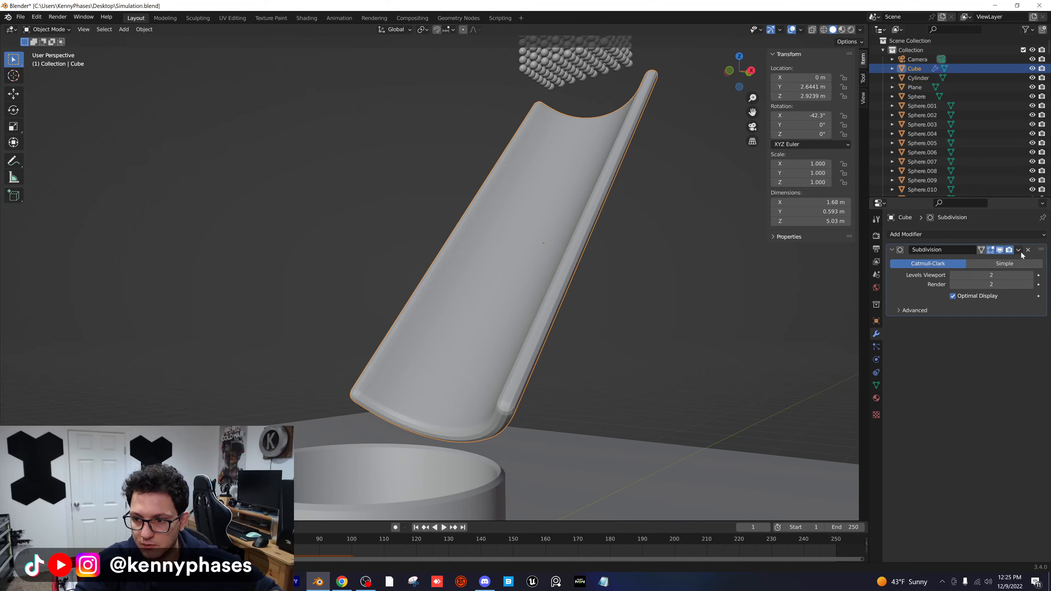
key(ctrl+s)
- Show the scene in rendered shading and view the glass chute and cylinder through the camera
mouse_move(552, 322)
middle_down()
mouse_move(487, 334)
mouse_move(612, 348)
middle_up()
click(851, 30)
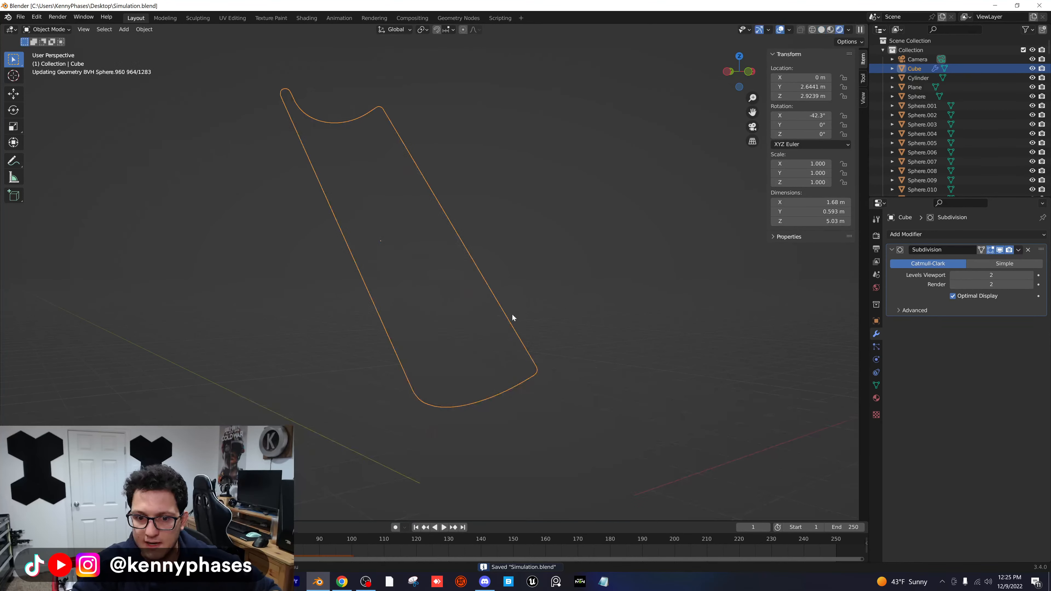
scroll(572, 366, down, 1)
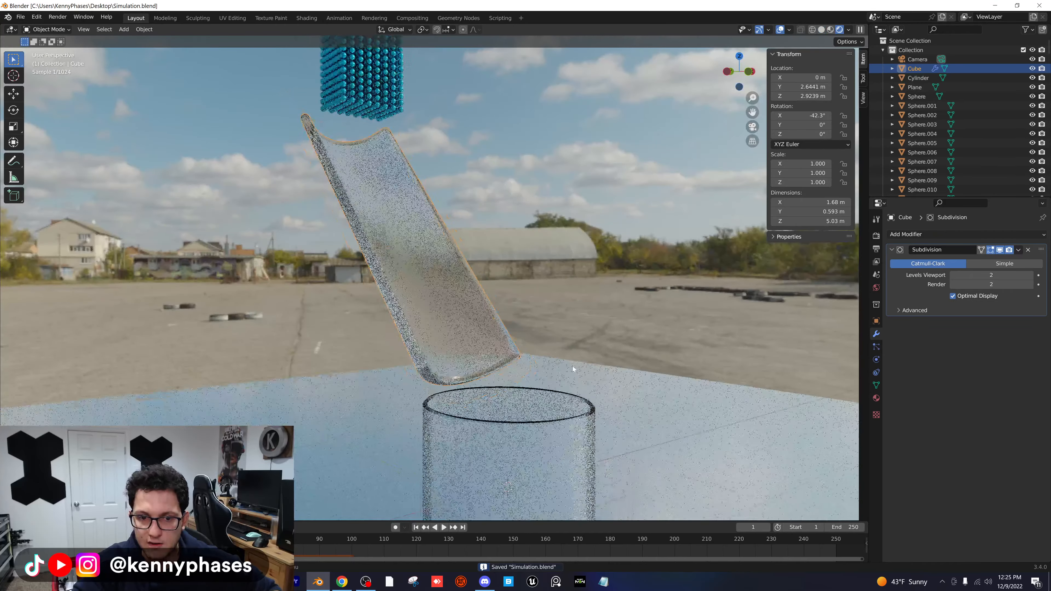
middle_drag(572, 366, 488, 377)
key(KP_0)
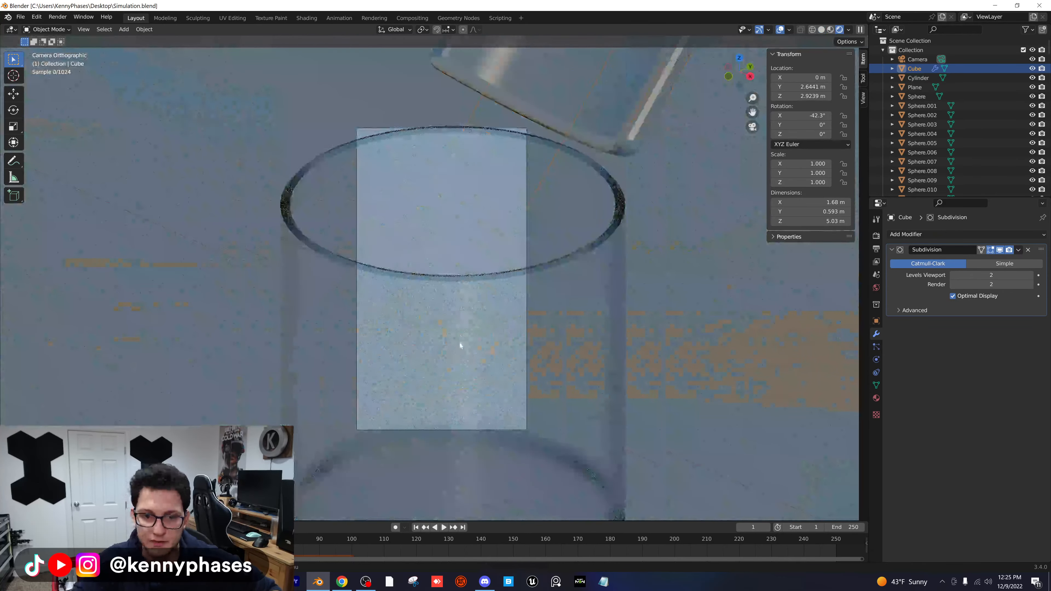
scroll(461, 366, down, 3)
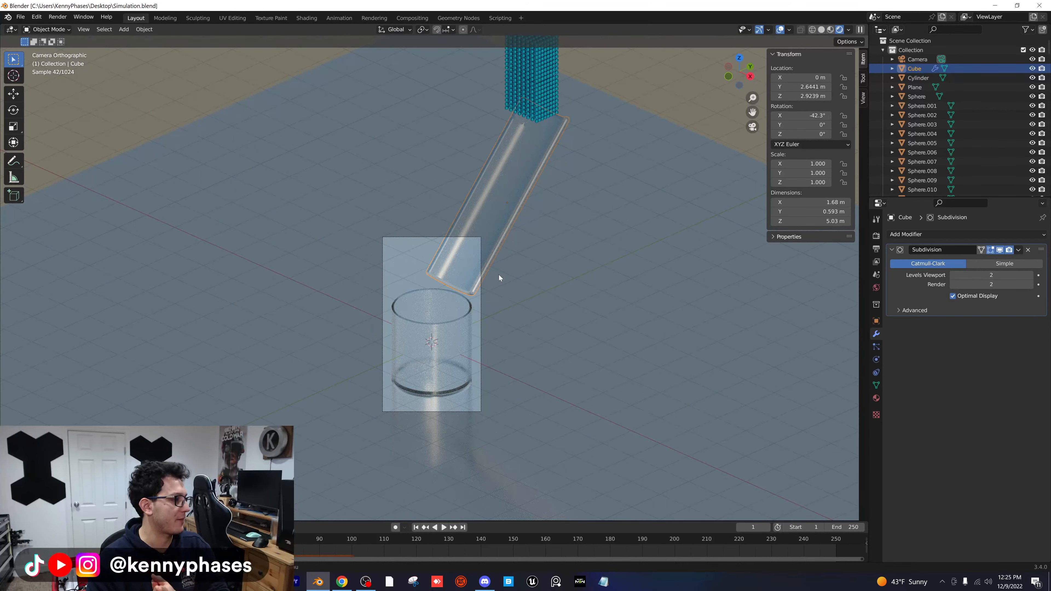
- Play the ball drop in rendered shading and stop it at frame 84
key(space)
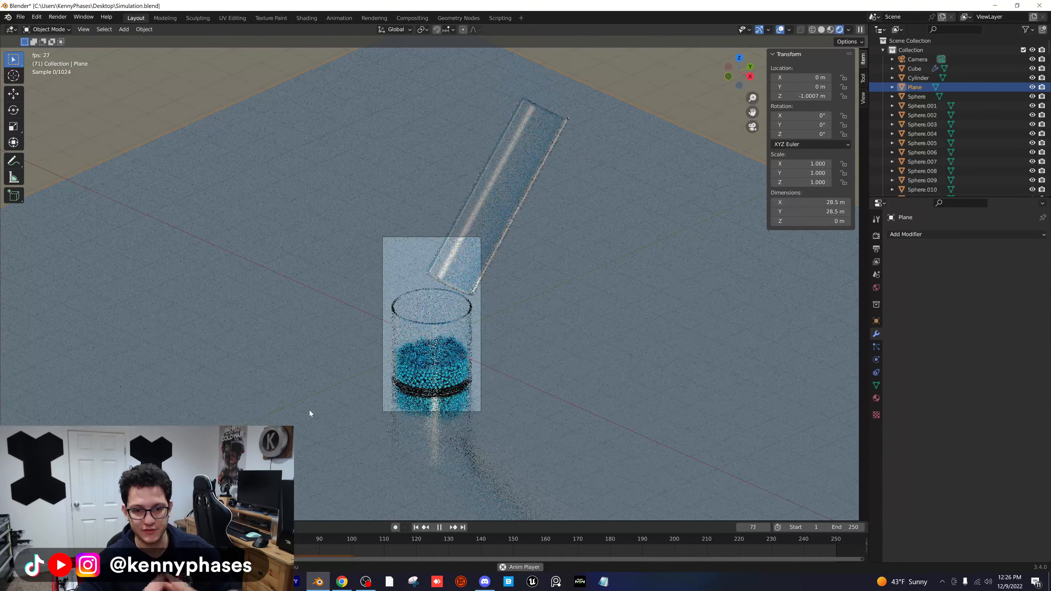
key(space)
scroll(426, 420, up, 6)
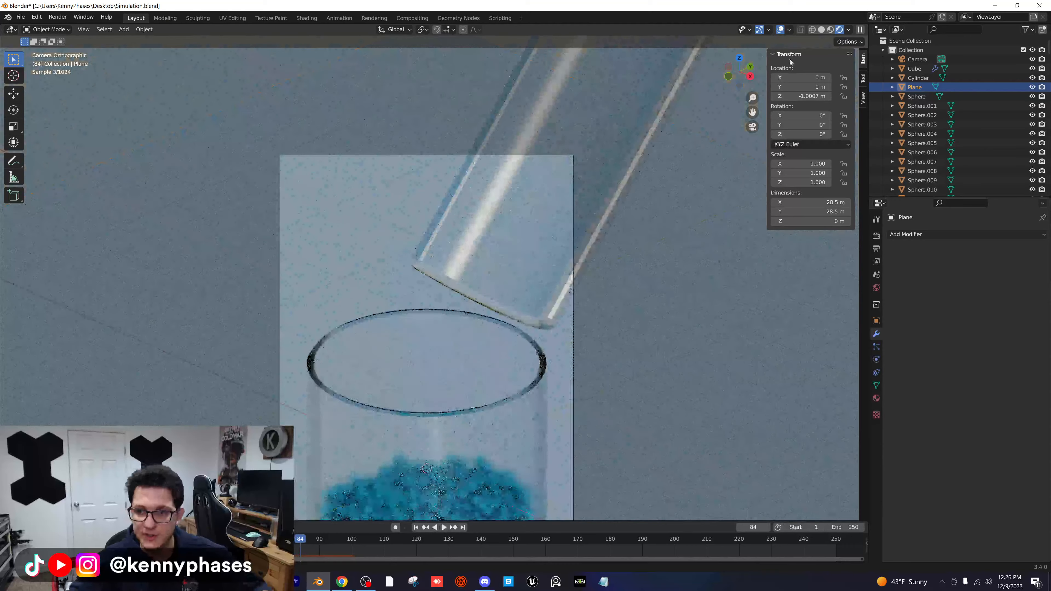
- Show the camera view in solid shading with X-ray turned on
click(831, 29)
scroll(605, 258, down, 2)
scroll(479, 362, down, 1)
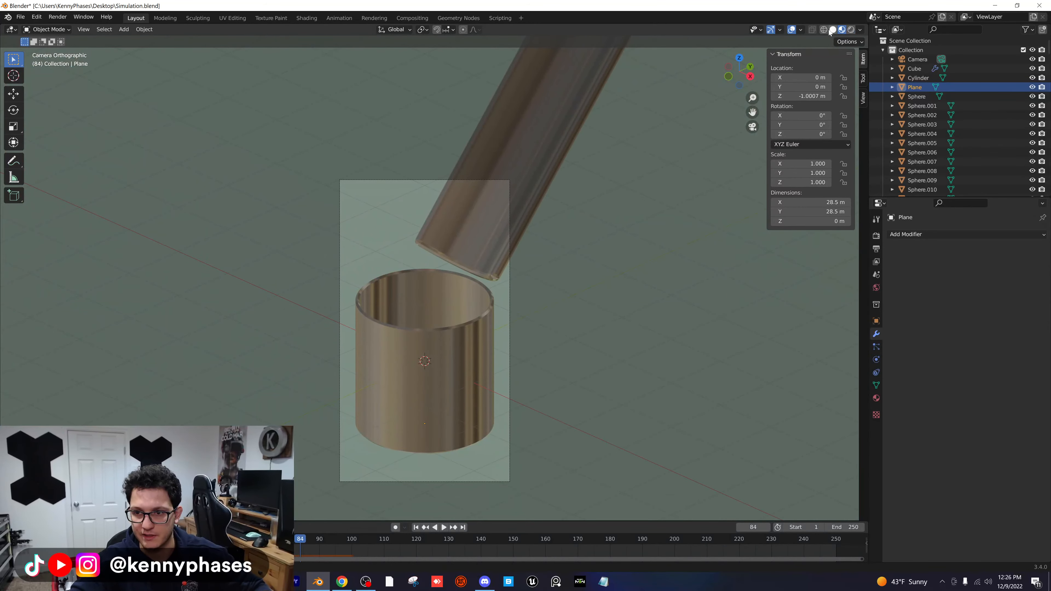
click(831, 30)
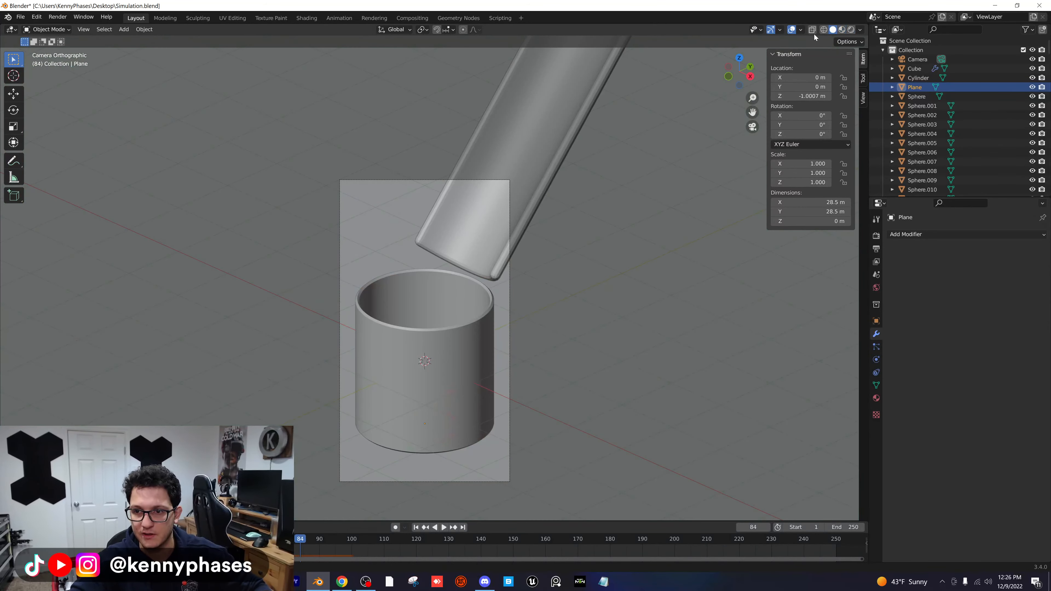
click(812, 30)
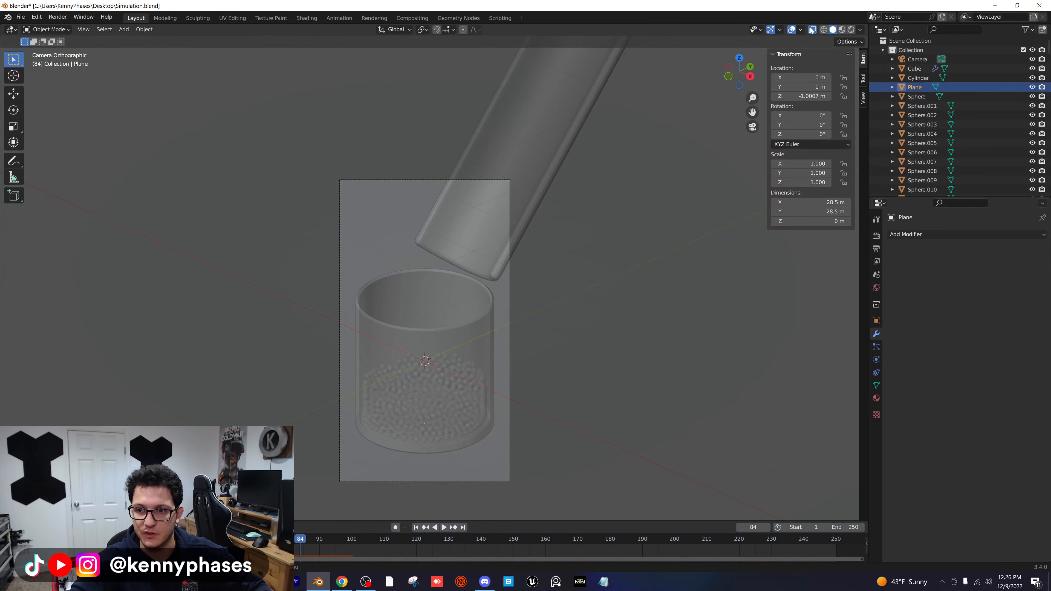
click(812, 30)
click(813, 32)
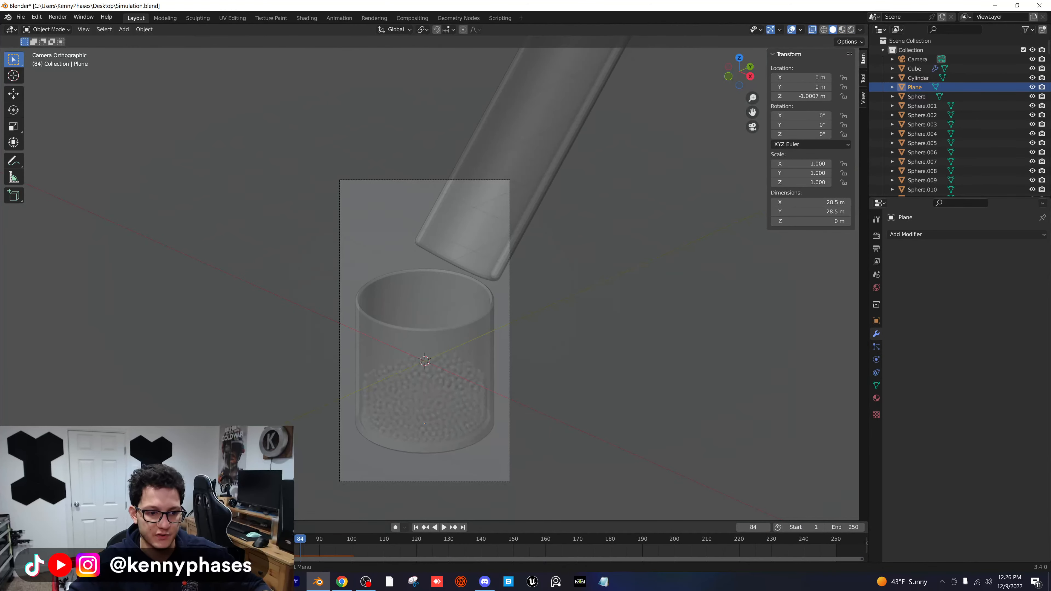
- Replay the ball drop from the first frame in the X-ray view and stop it at frame 72
key(shift+Left)
key(space)
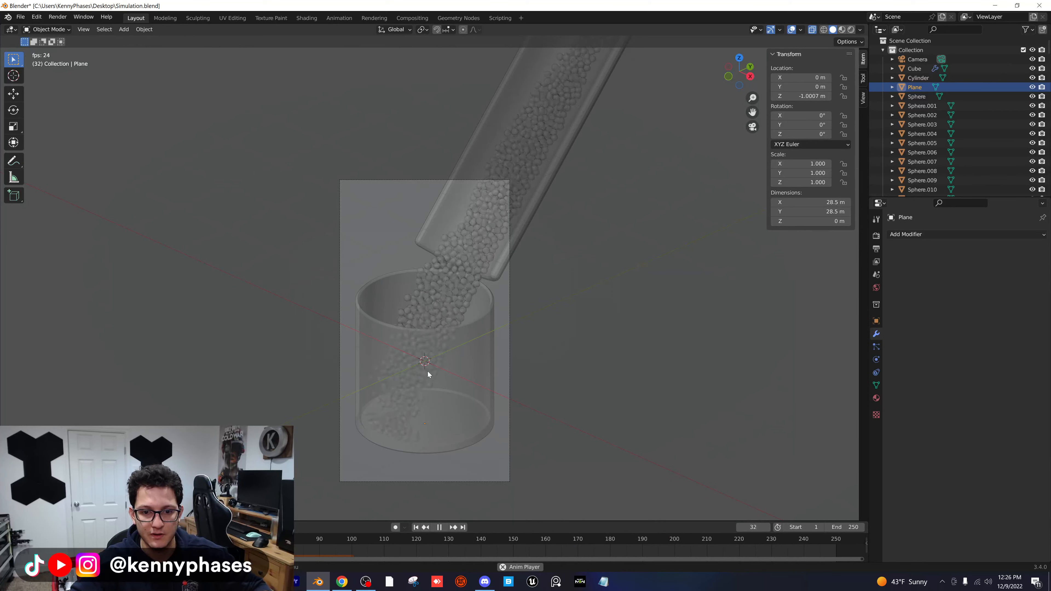
key(space)
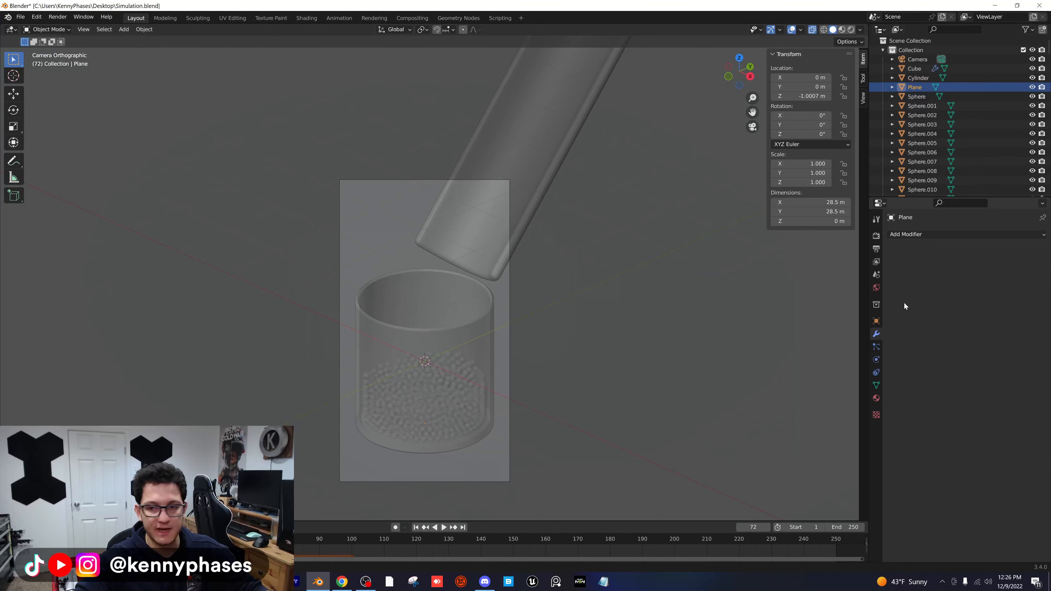
- Set the scene's end frame to 100 and save the file
click(876, 248)
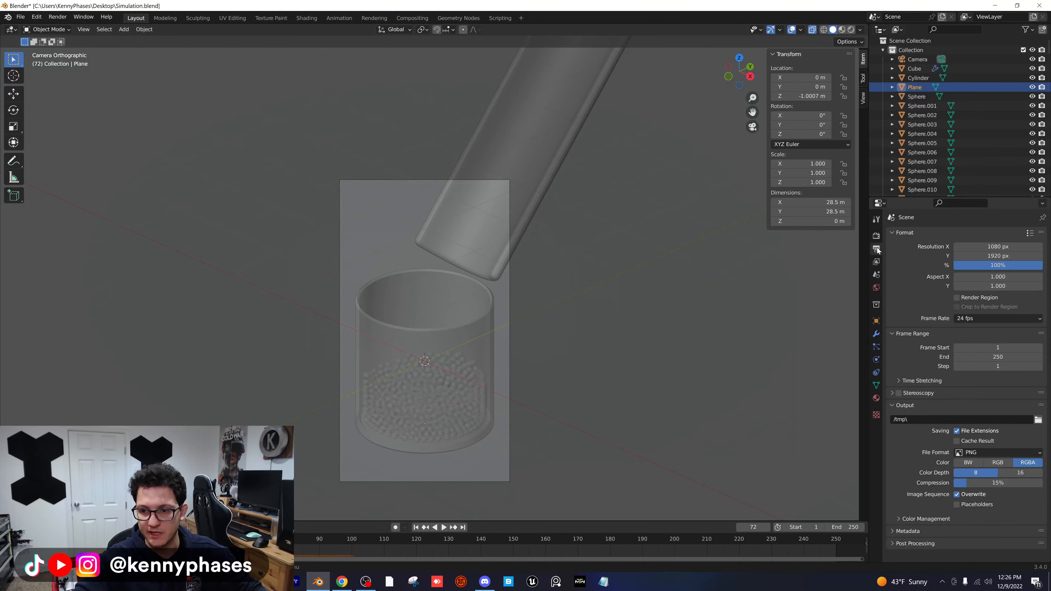
click(1013, 358)
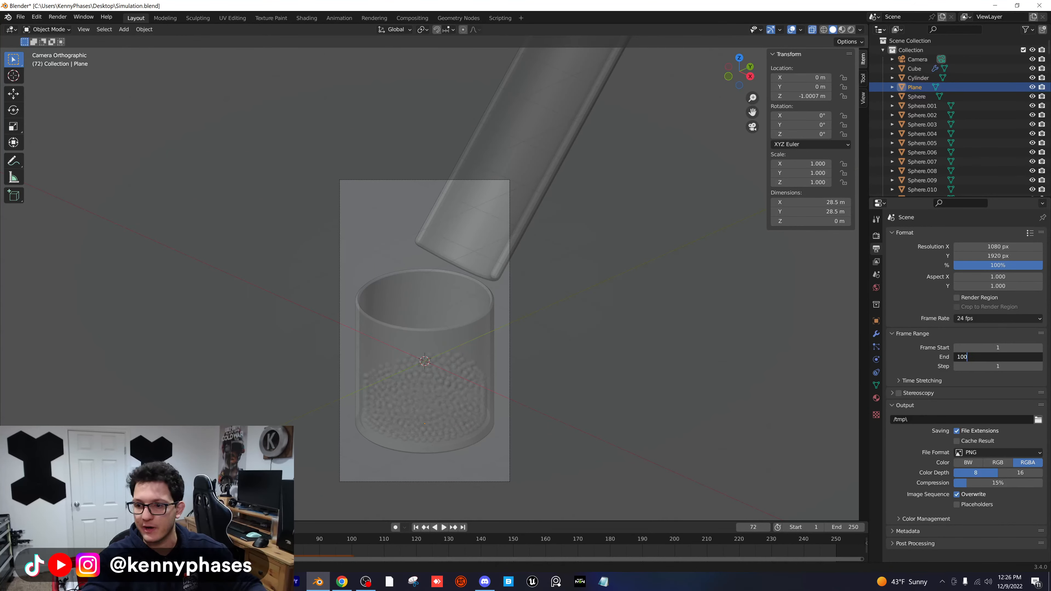
text(100)
key(Return)
key(ctrl+s)
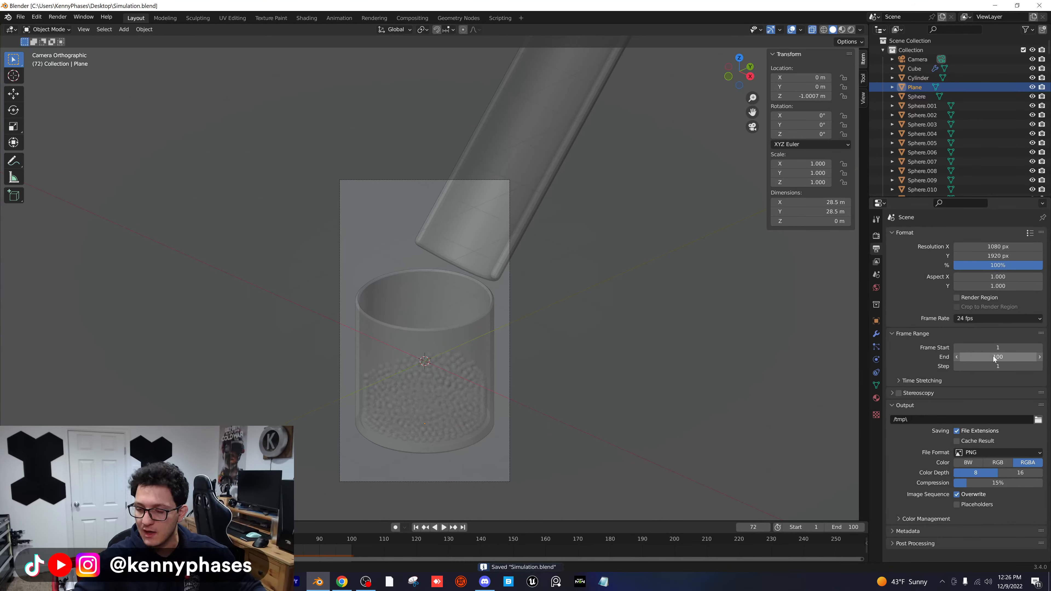
- Create a folder named S-f-1 in C:\tmp for the render output and open it
click(1037, 419)
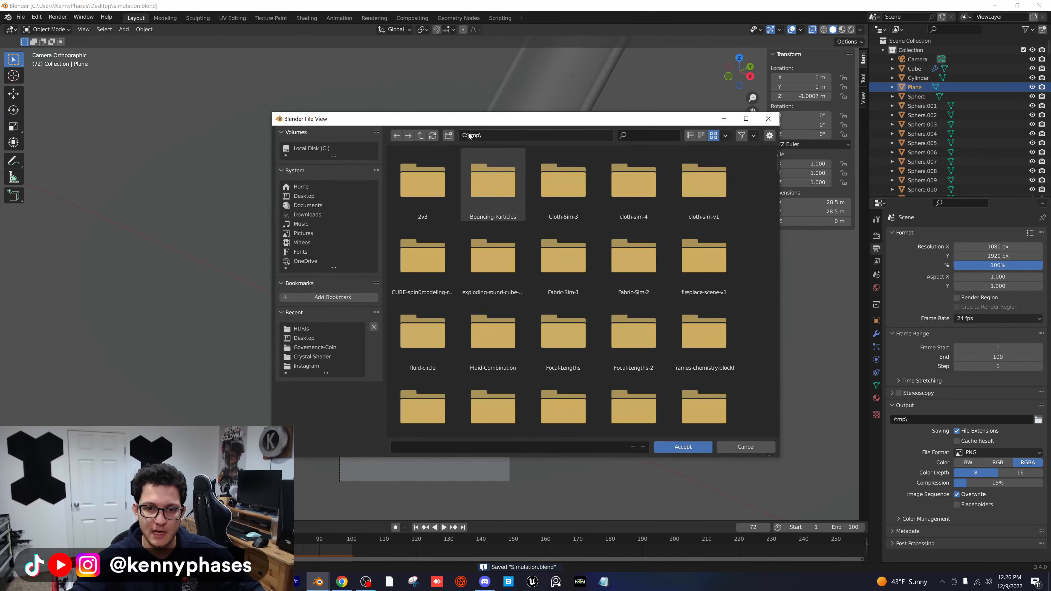
click(448, 135)
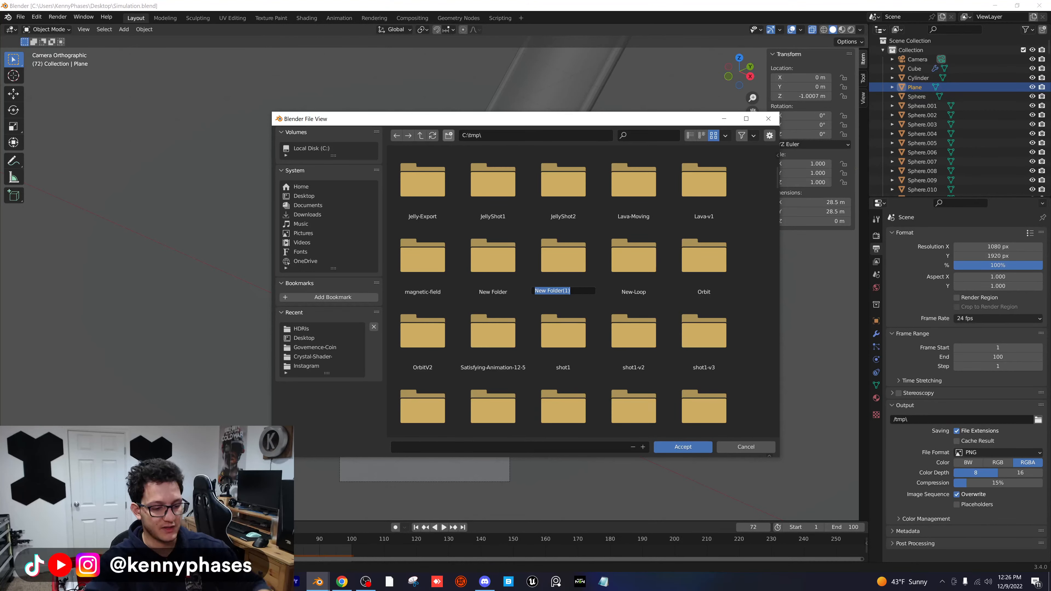
key(ctrl+a)
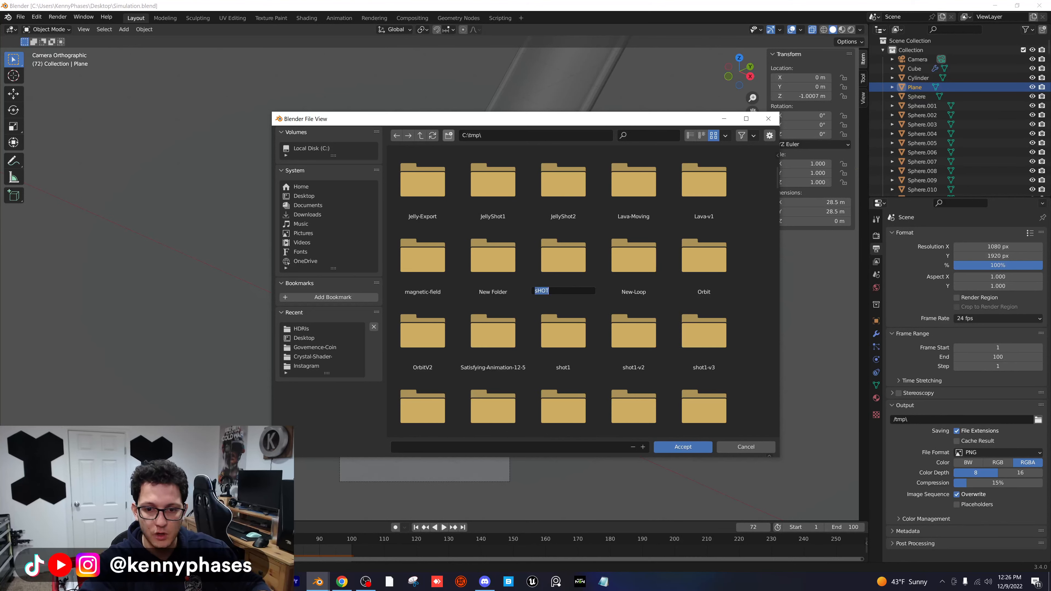
text(SP)
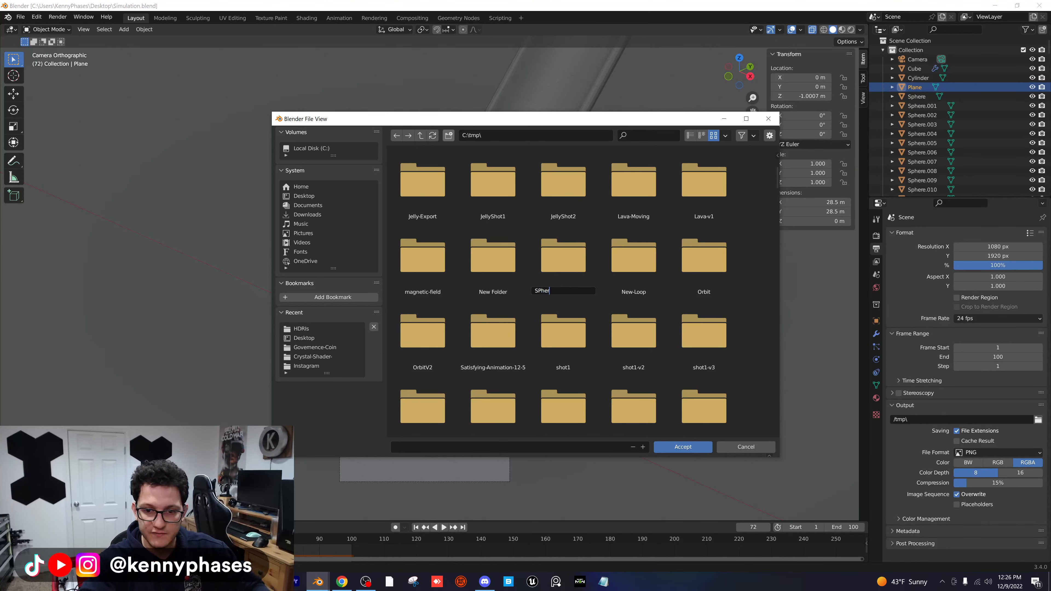
text(her)
key(BackSpace)
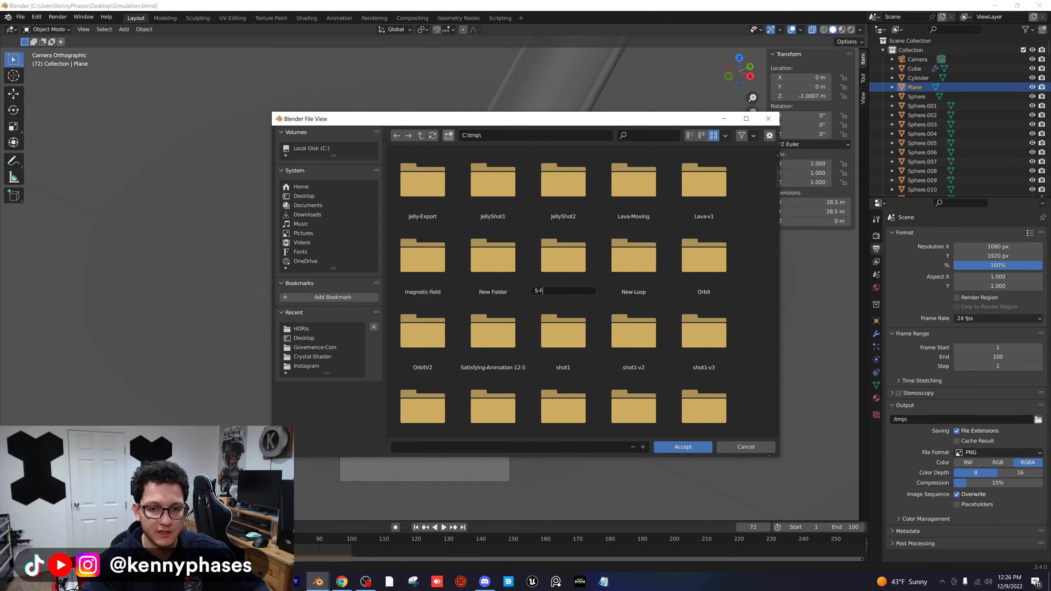
key(Return)
double_click(432, 278)
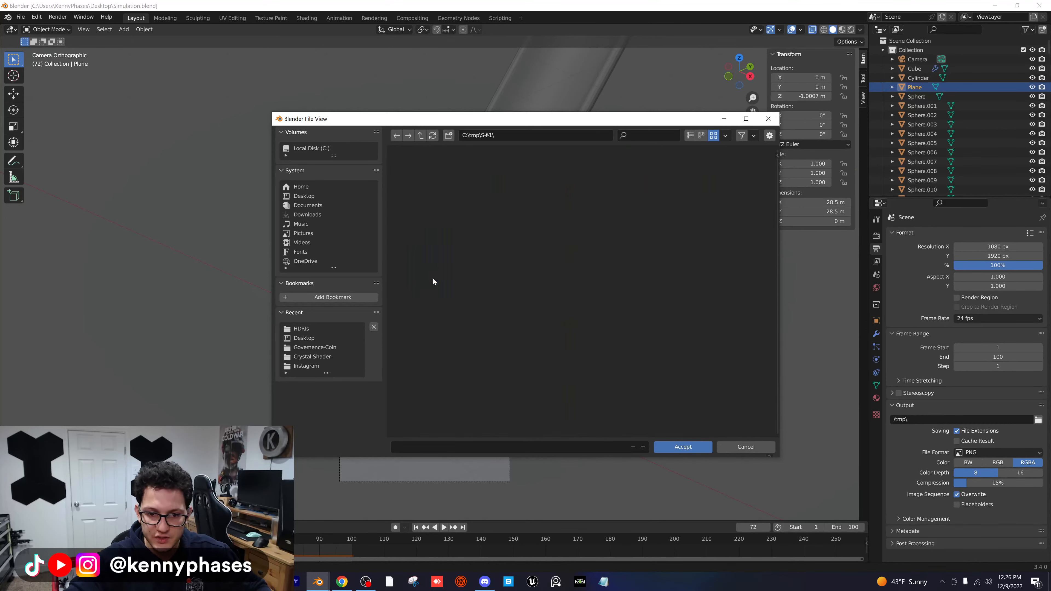
- Set s-f-1 as the render output file name and accept the output path
click(444, 446)
text(s-f-1)
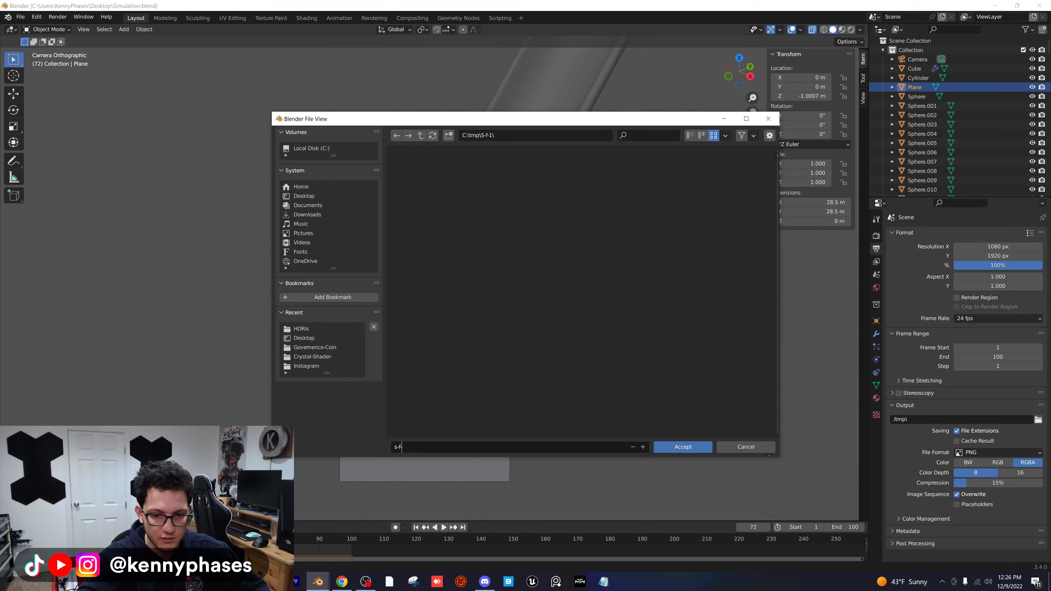
key(Return)
click(681, 446)
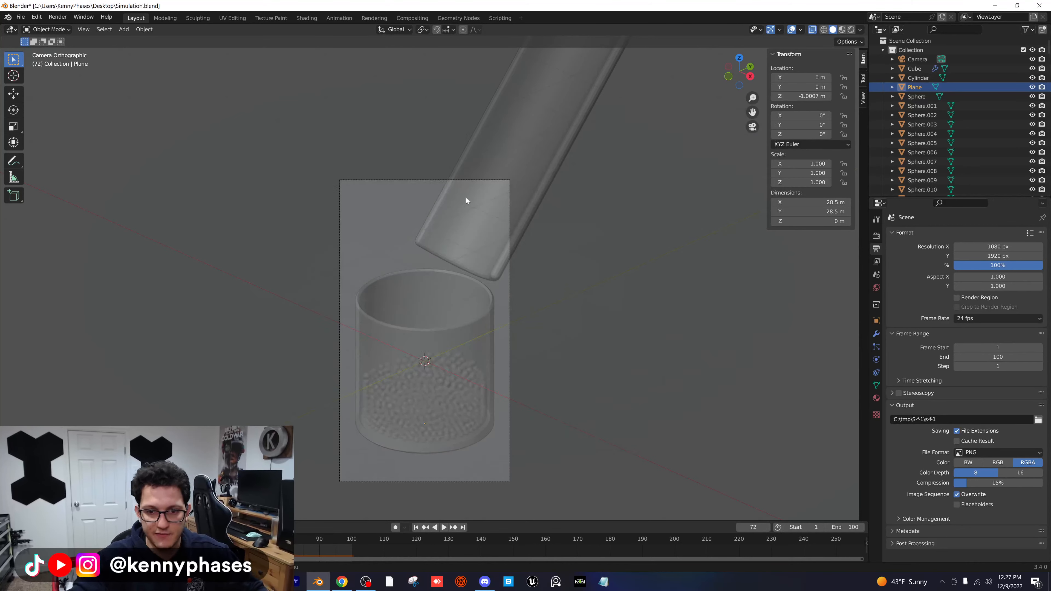
- Save the file and turn off X-ray in the viewport
key(ctrl+s)
click(813, 29)
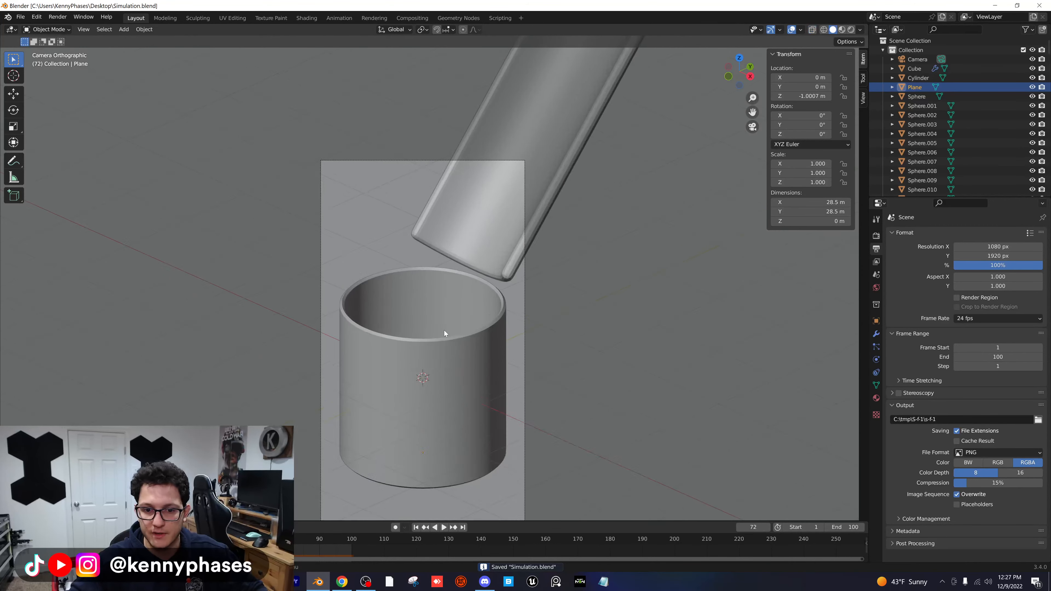
- Play the simulation from the first frame and examine the balls landing in the lower container up close
middle_drag(504, 286, 535, 312)
key(shift+Left)
key(space)
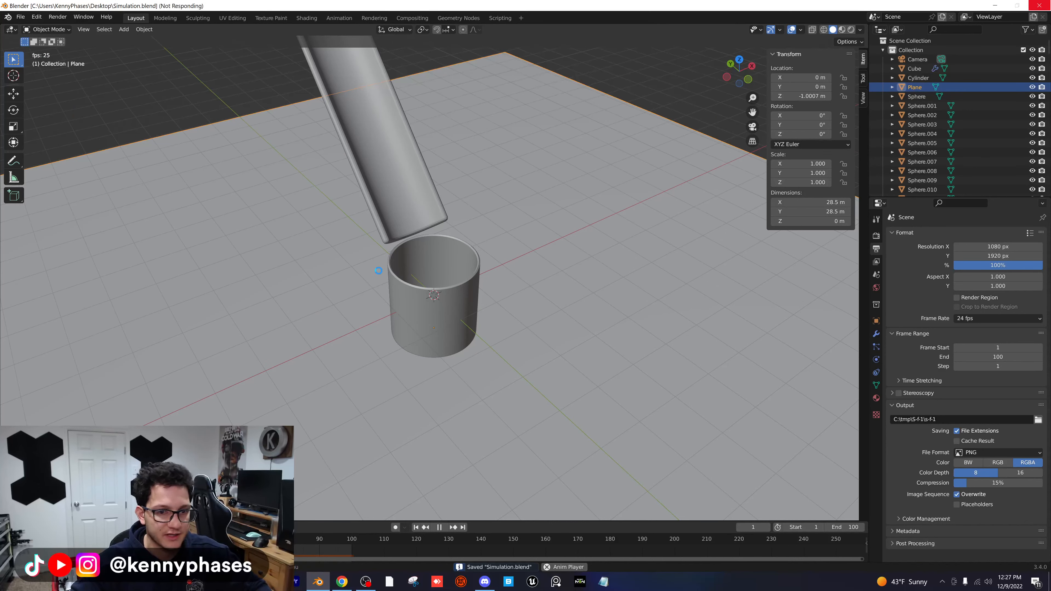
key(space)
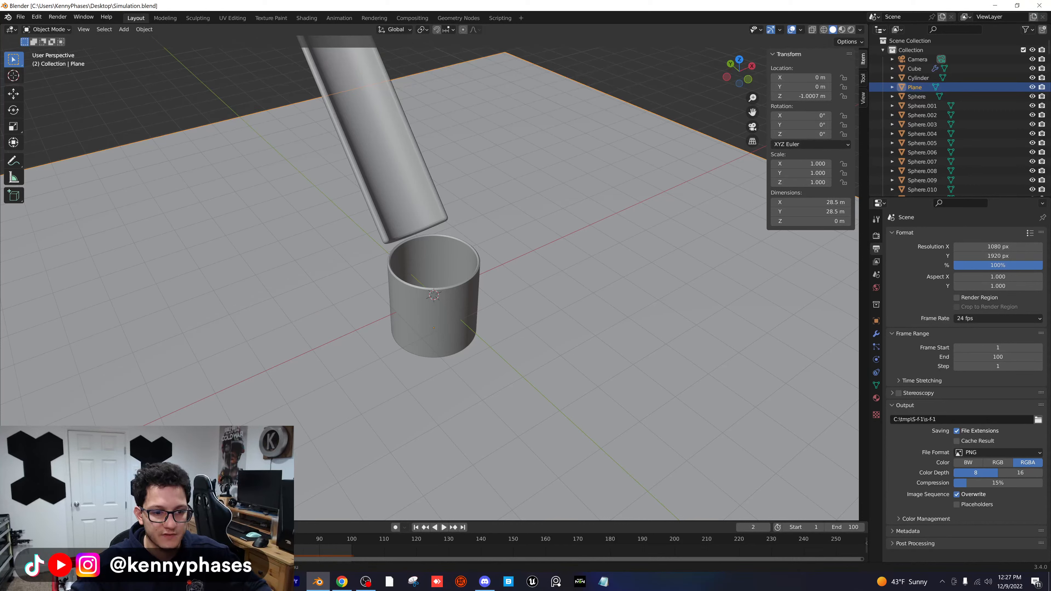
key(space)
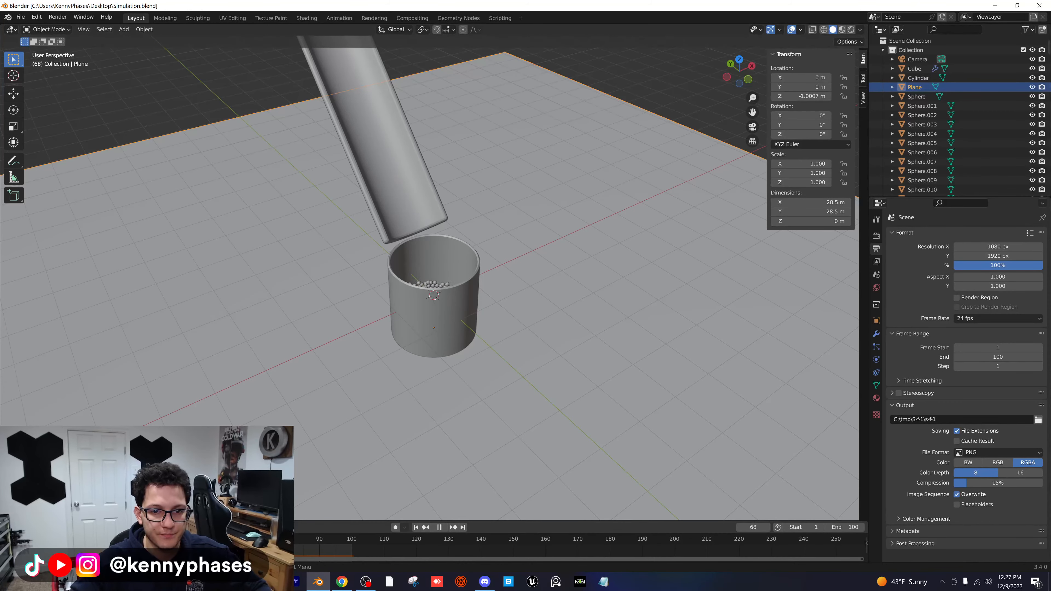
key(space)
scroll(415, 356, up, 6)
middle_drag(441, 367, 458, 377)
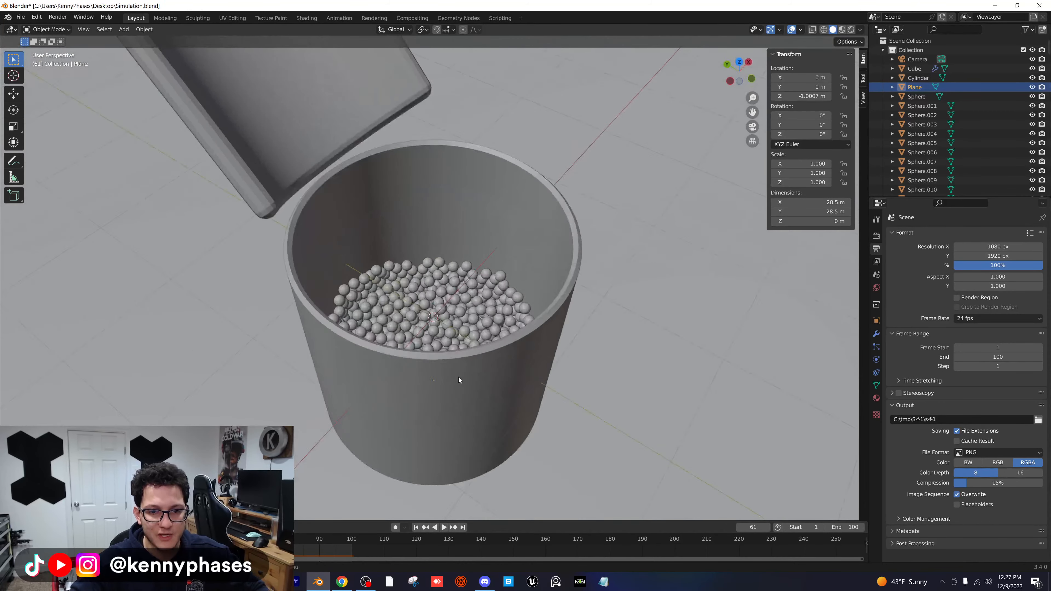
- Go to frame 100, return to the camera view and save the file
drag(226, 545, 353, 549)
key(KP_0)
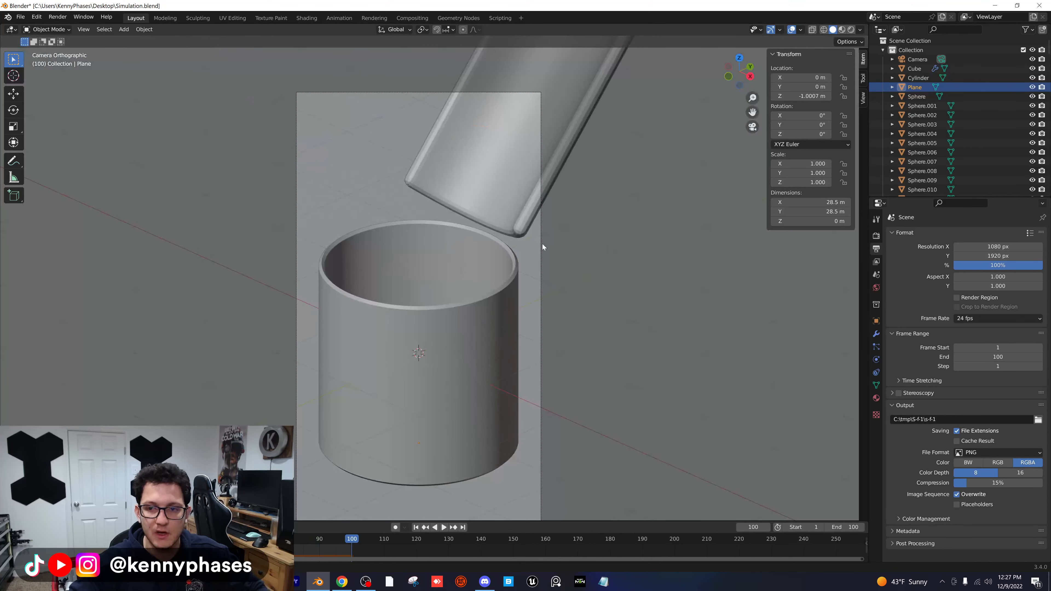
key(ctrl+s)
- Set the maximum samples for final renders to 100
click(876, 237)
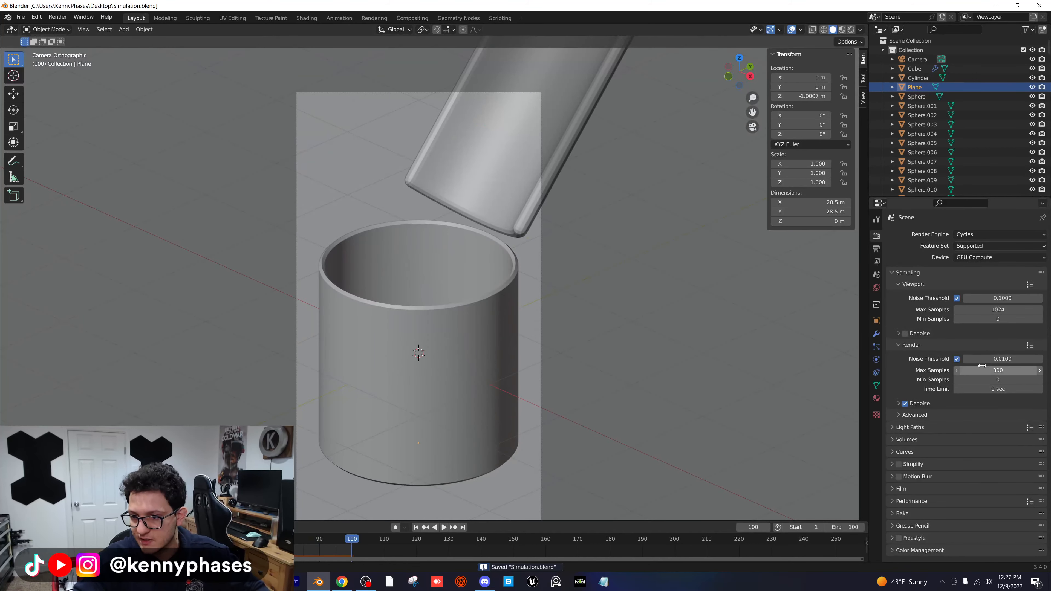
click(998, 370)
text(100)
key(Return)
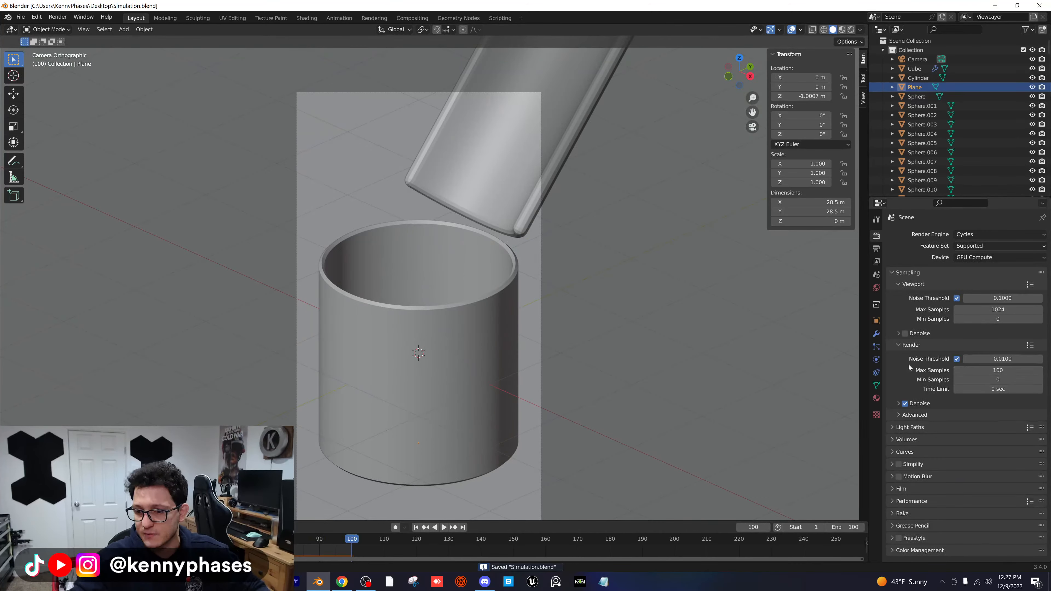
- Preview the camera view in rendered shading and try Fast GI Approximation in the light path settings, switching it off again
click(851, 29)
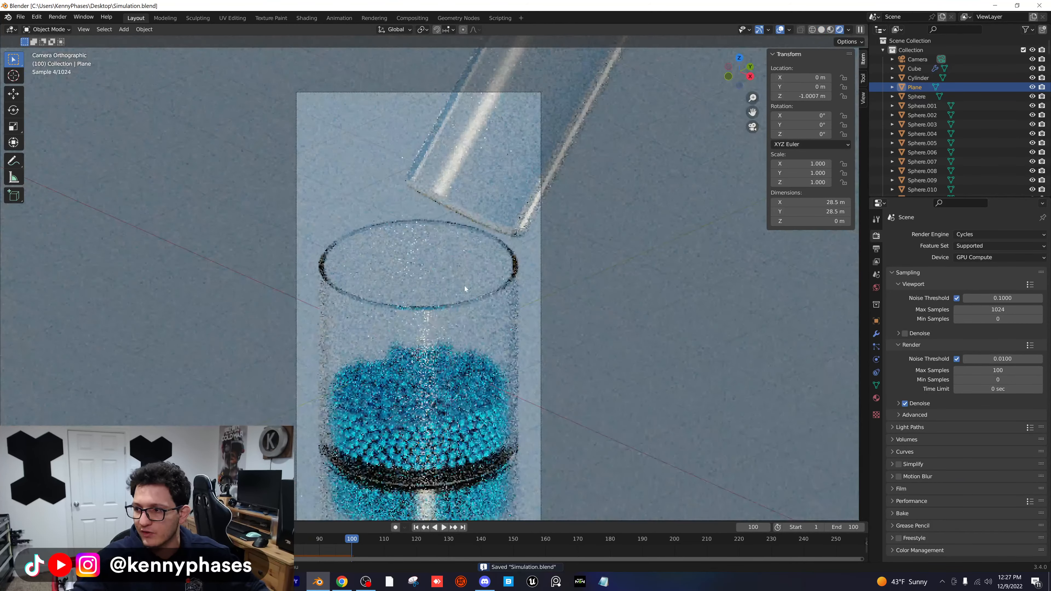
shift+middle_drag(410, 305, 406, 262)
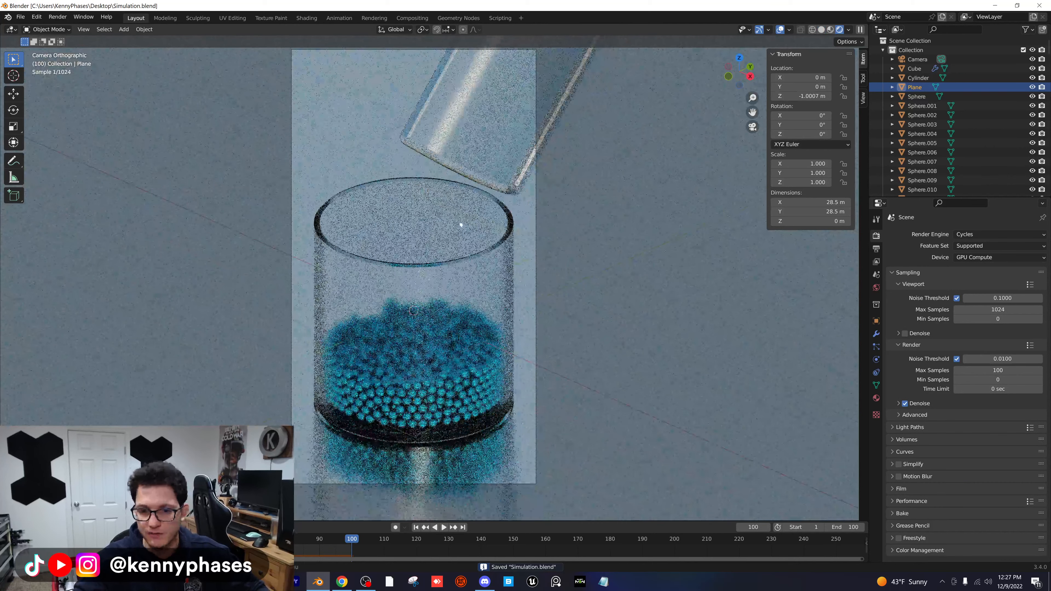
click(919, 428)
scroll(933, 459, down, 6)
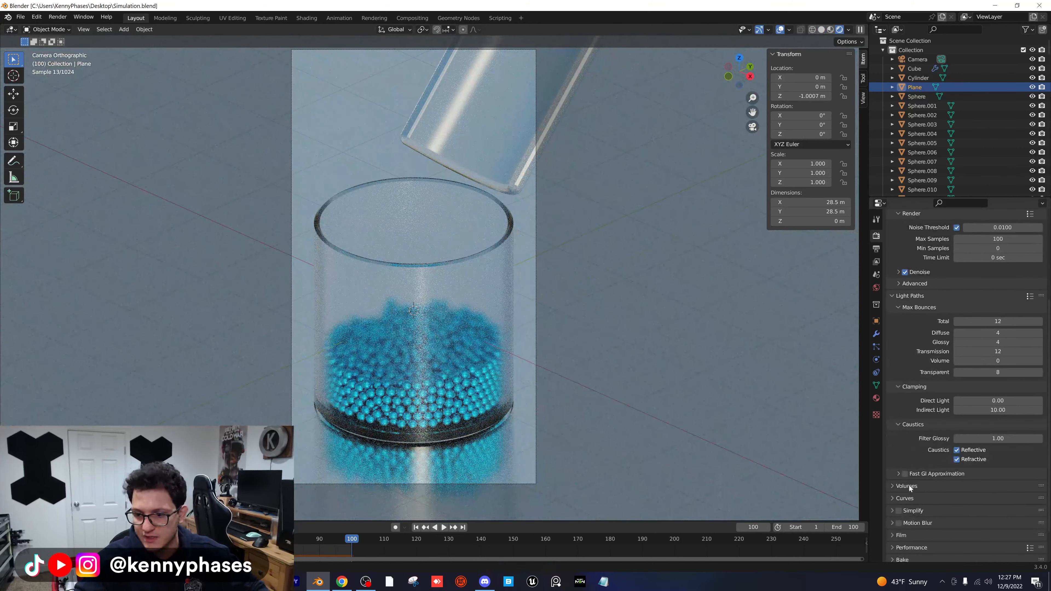
click(906, 474)
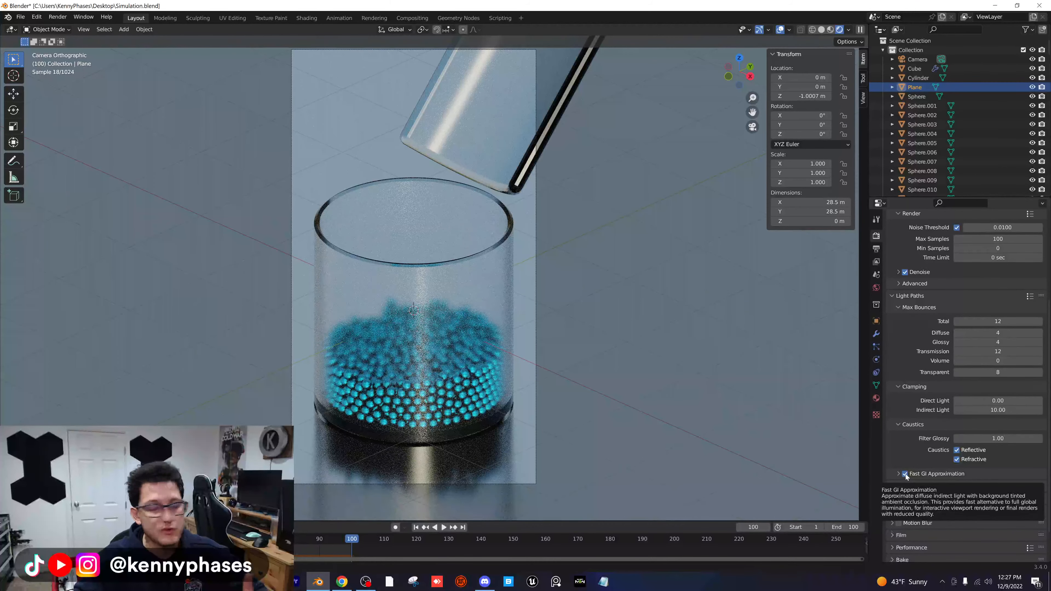
click(906, 474)
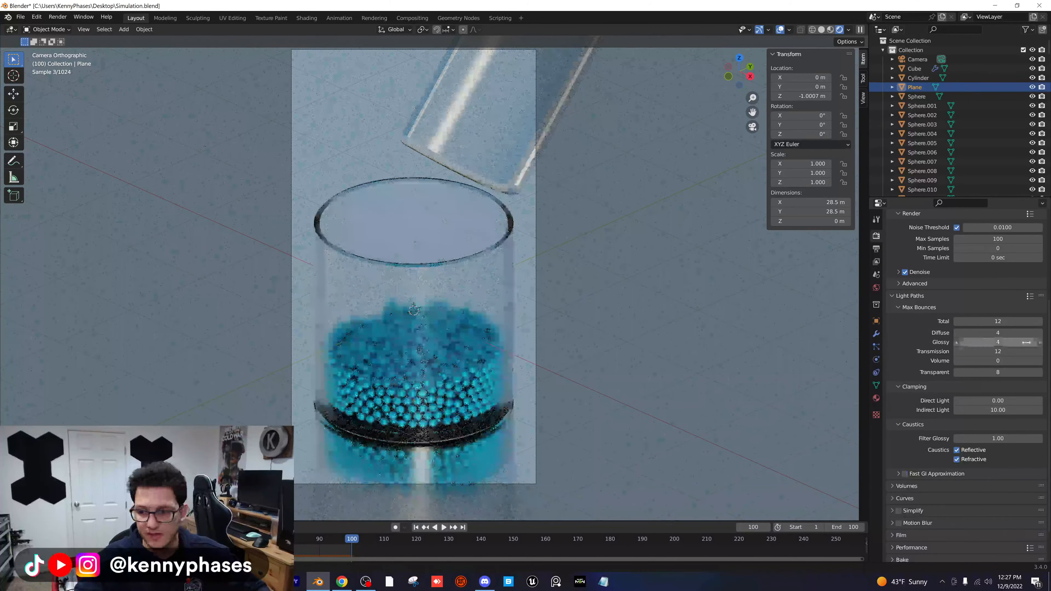
- Set the diffuse, glossy, transmission, volume and transparent max bounces to 3 each
double_click(959, 333)
text(3)
key(Tab)
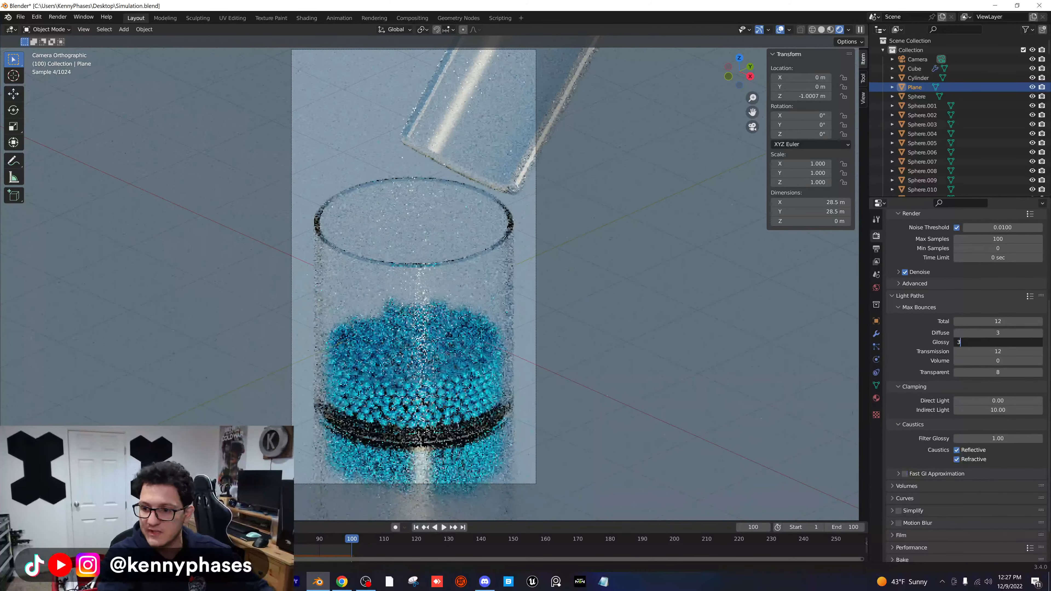
text(3)
key(Tab)
key(3)
key(Tab)
text(3)
key(Tab)
text(3)
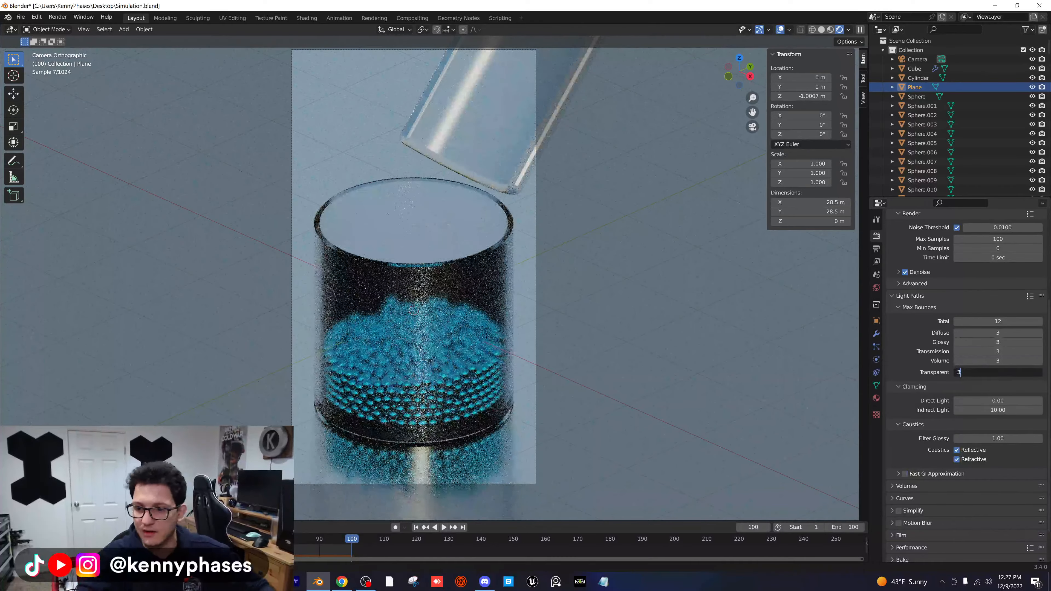
key(Return)
- Set the volume bounces to 0 and the transmission and transparent bounces to 5, and save the file
double_click(962, 361)
text(0)
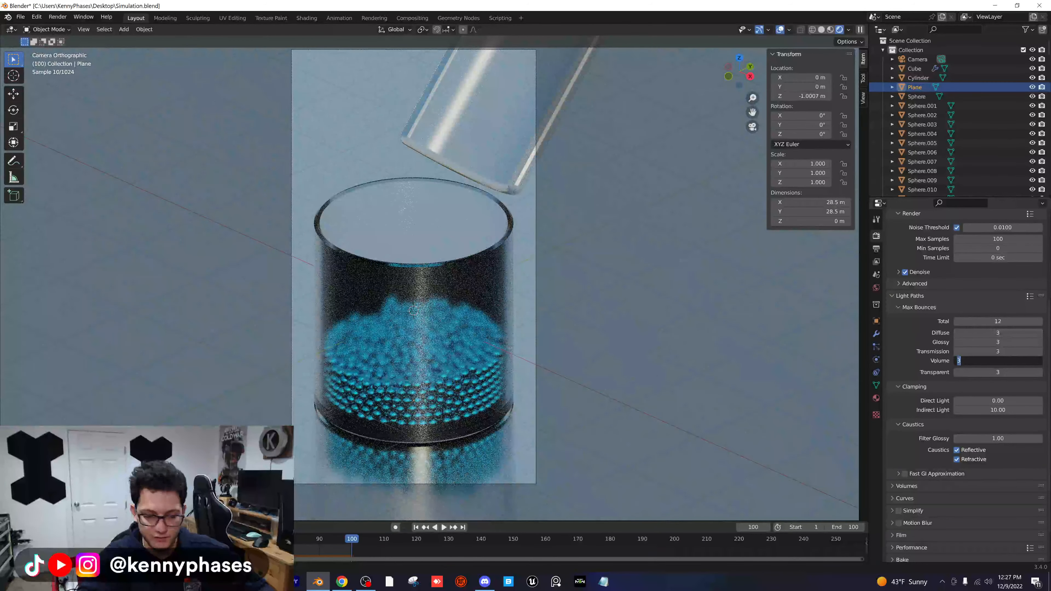
key(Return)
click(1038, 352)
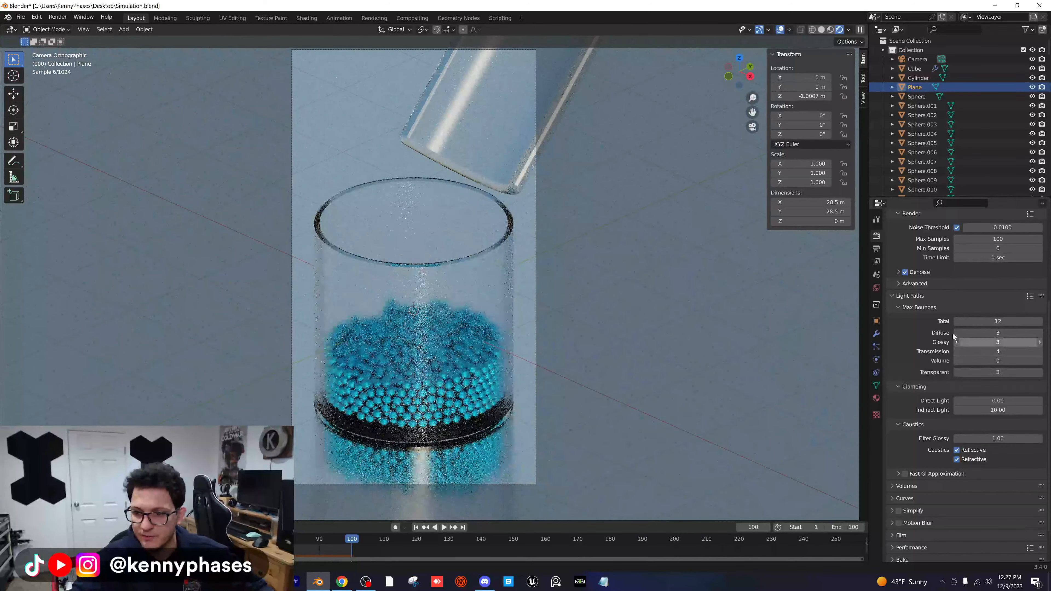
click(1038, 352)
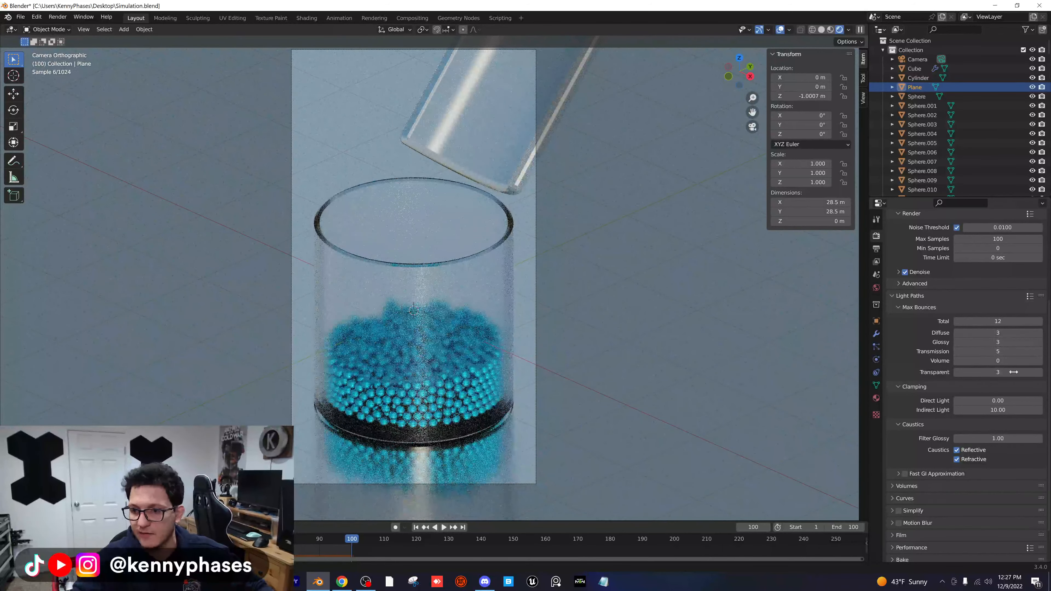
click(1039, 373)
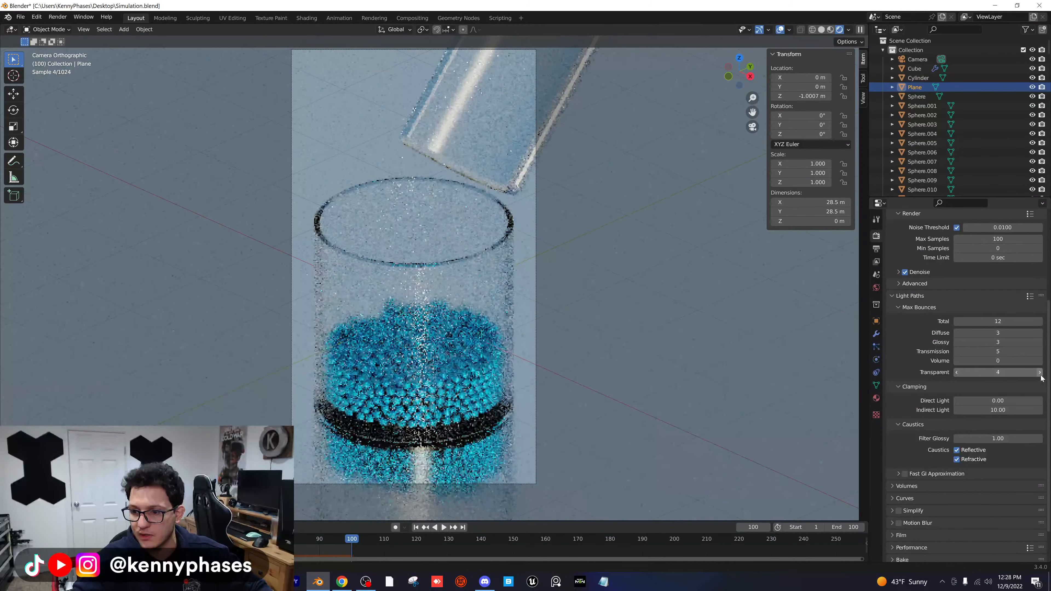
click(1039, 373)
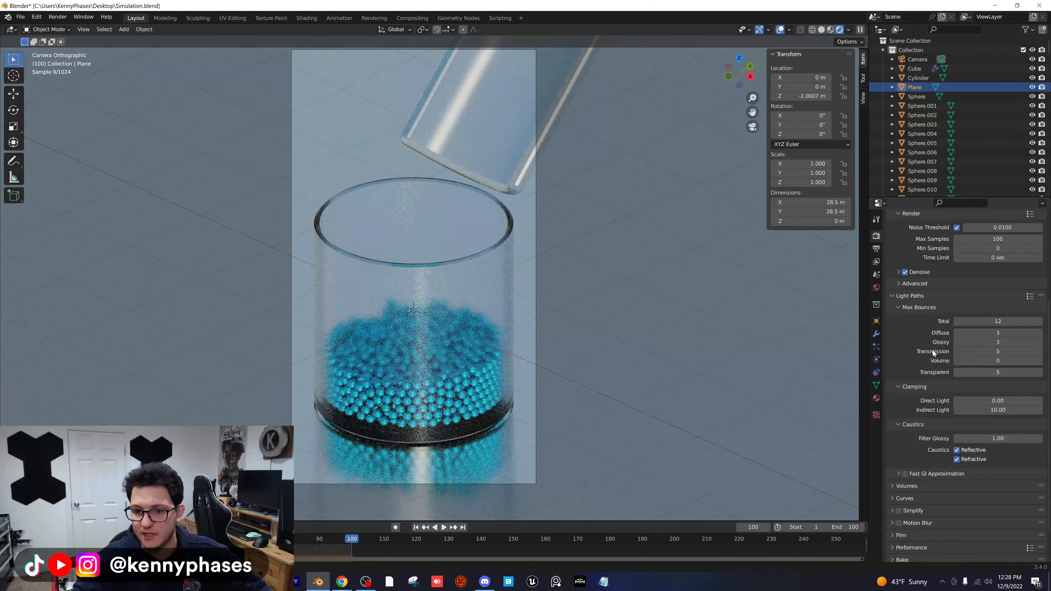
key(ctrl+s)
- Set the glossy and diffuse bounces to 5 and the total max bounces to 20, and save the file
click(1039, 343)
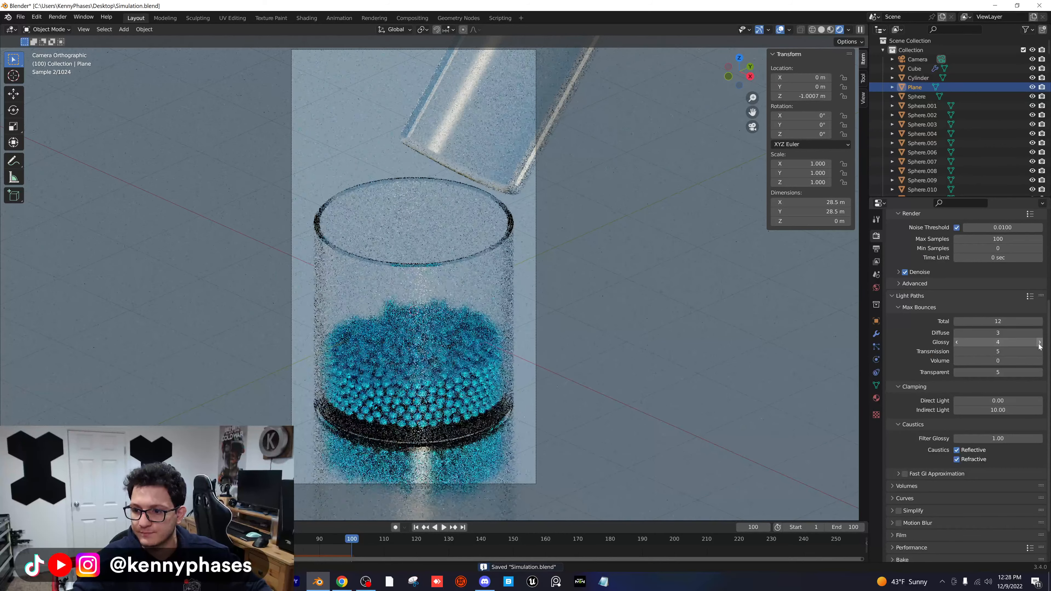
click(1039, 343)
click(998, 332)
drag(998, 333, 999, 330)
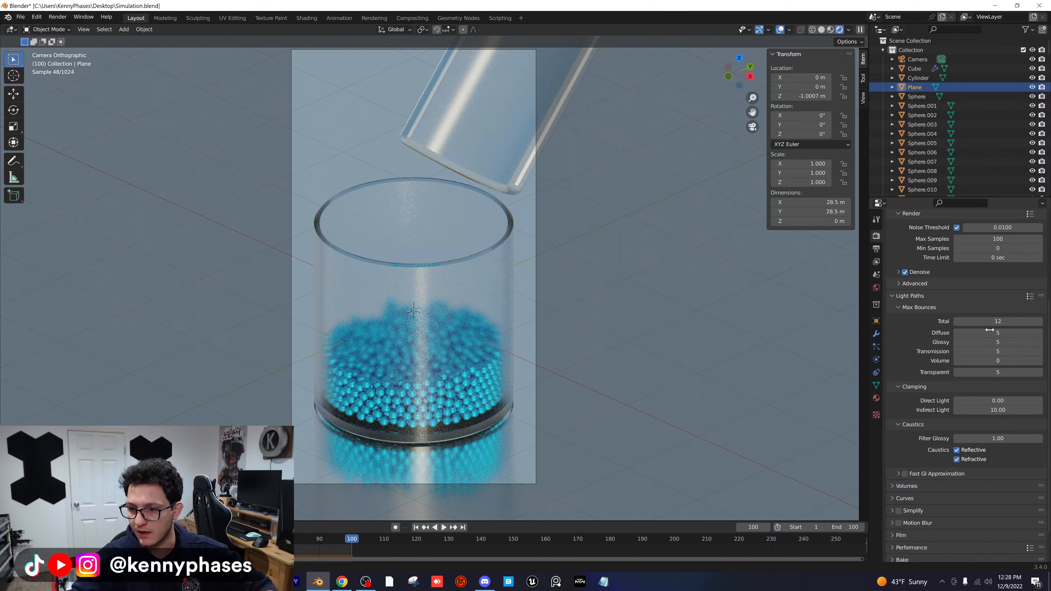
double_click(1012, 320)
text(20)
key(Return)
key(ctrl+s)
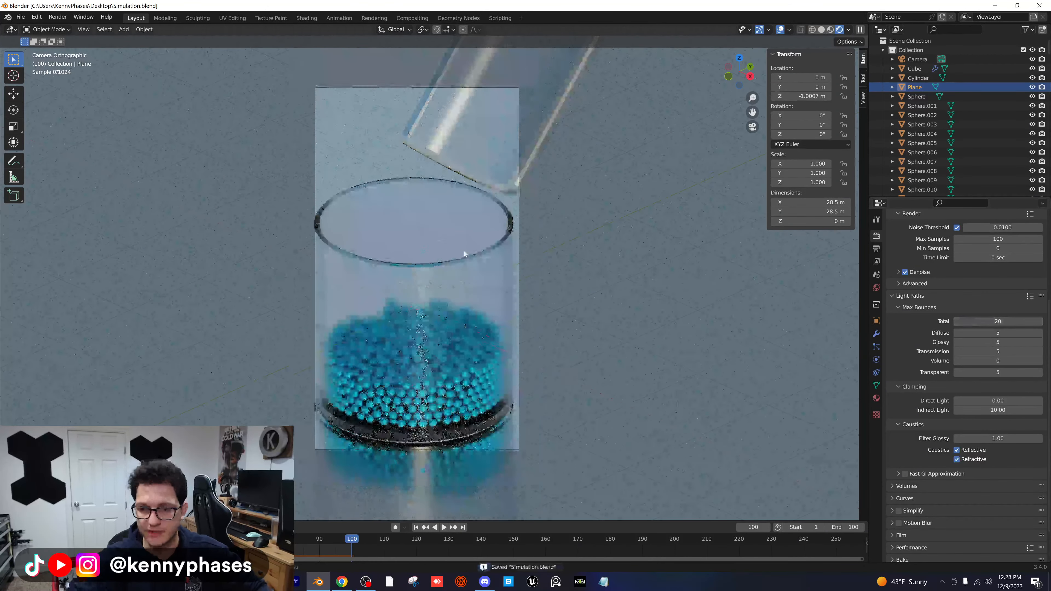
- Change the render denoiser to OptiX and save the file
shift+middle_drag(486, 250, 549, 250)
scroll(496, 280, up, 1)
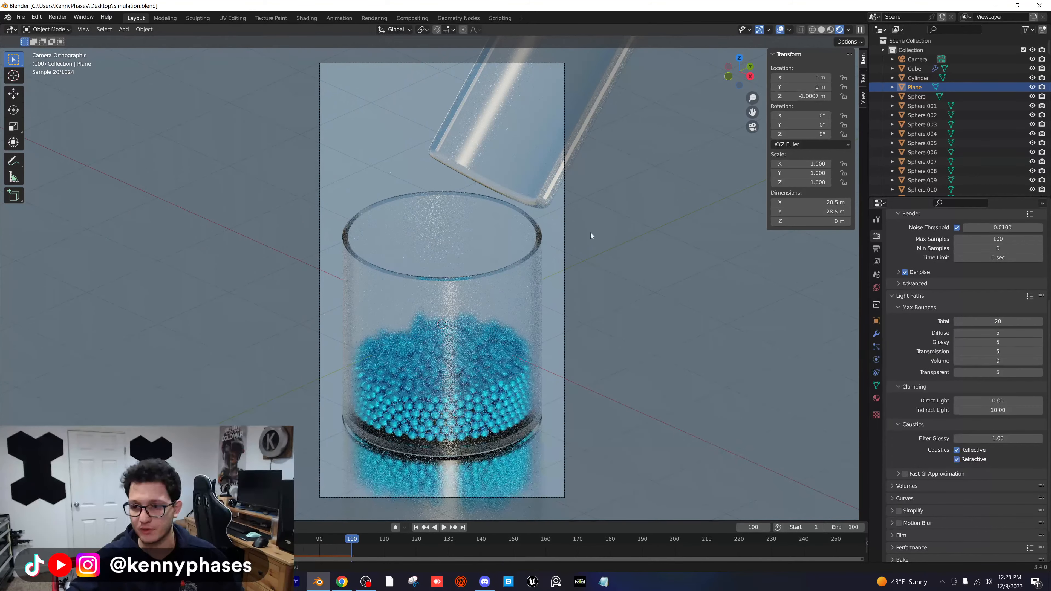
click(899, 272)
click(966, 287)
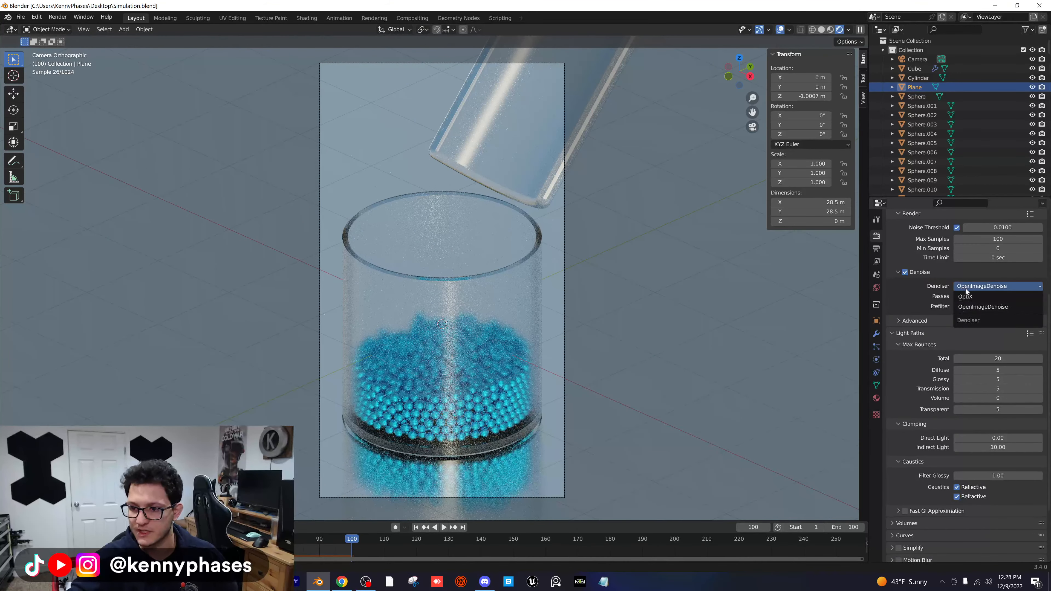
click(987, 297)
key(ctrl+s)
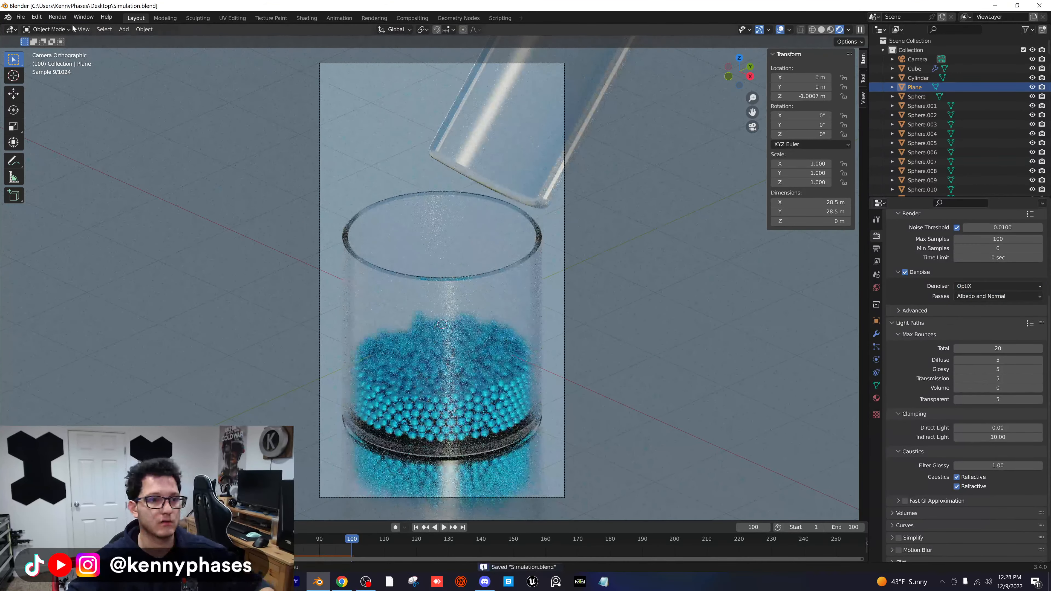
- Return to solid shading, render a test image of frame 100, examine it and close the render window
click(821, 30)
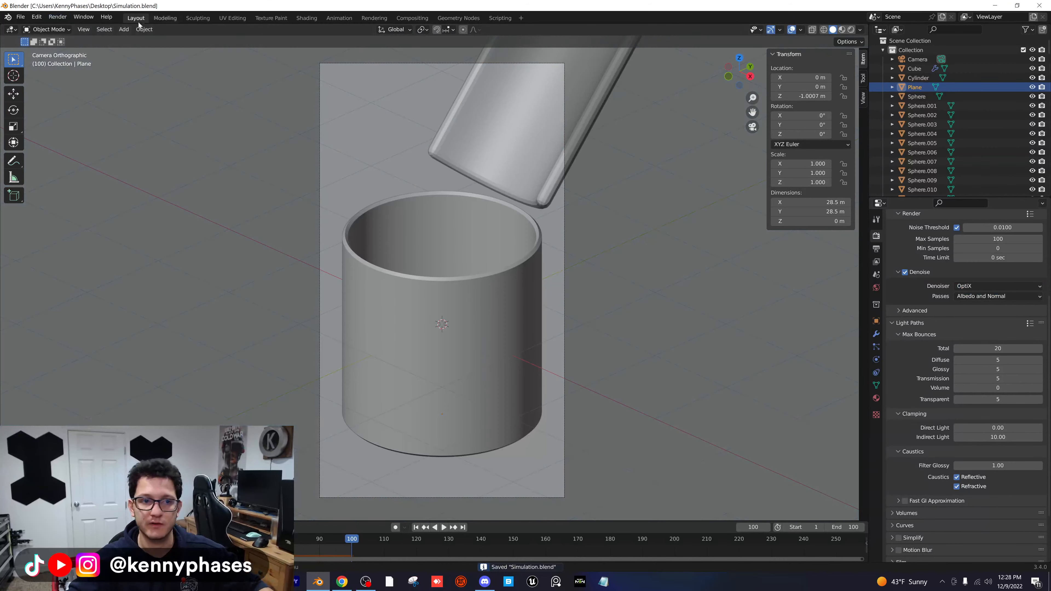
click(57, 17)
click(68, 26)
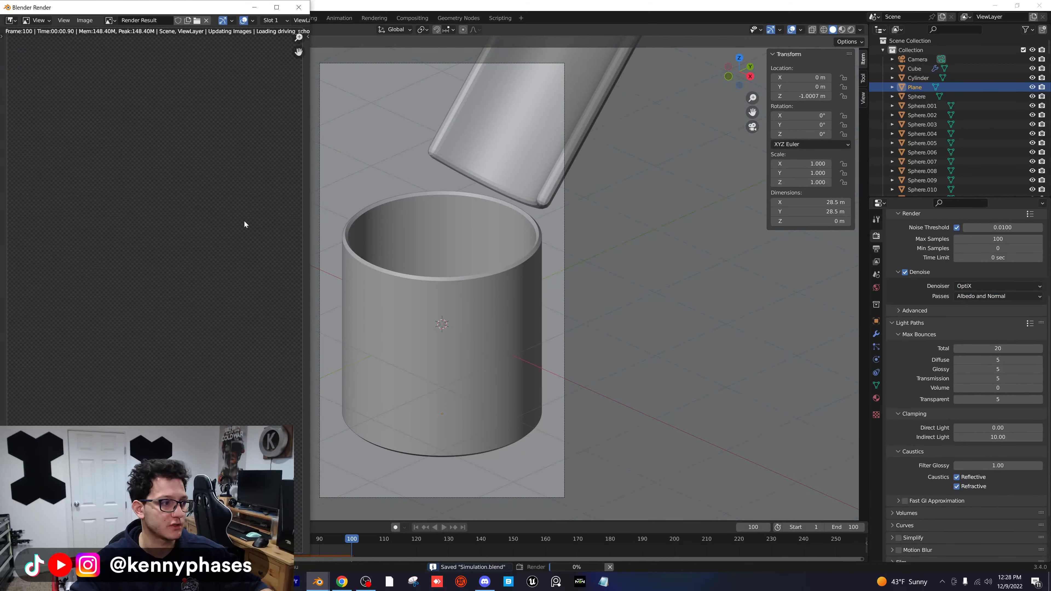
drag(204, 8, 553, 25)
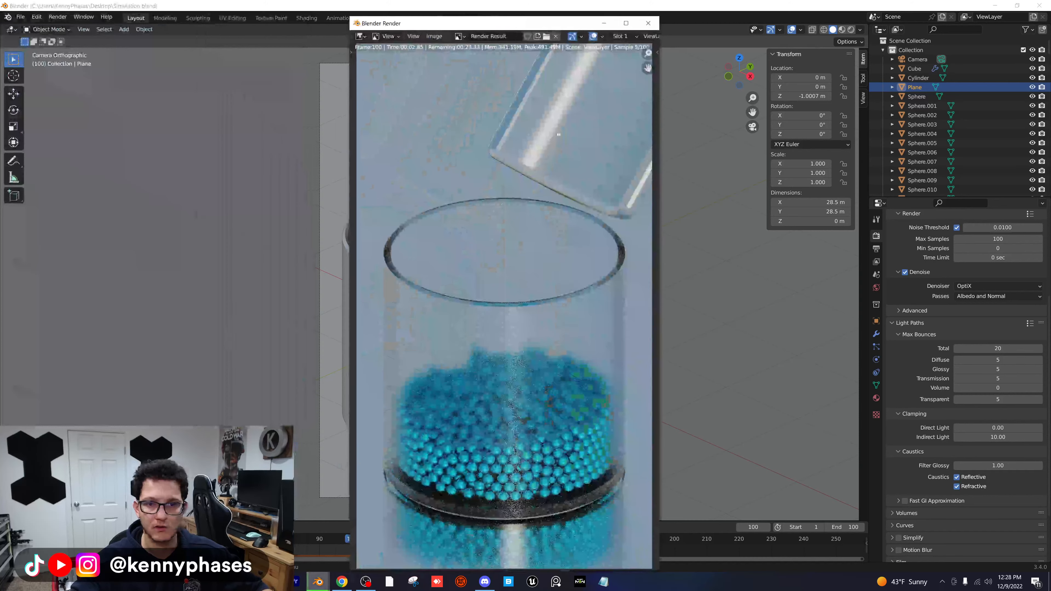
scroll(563, 165, down, 1)
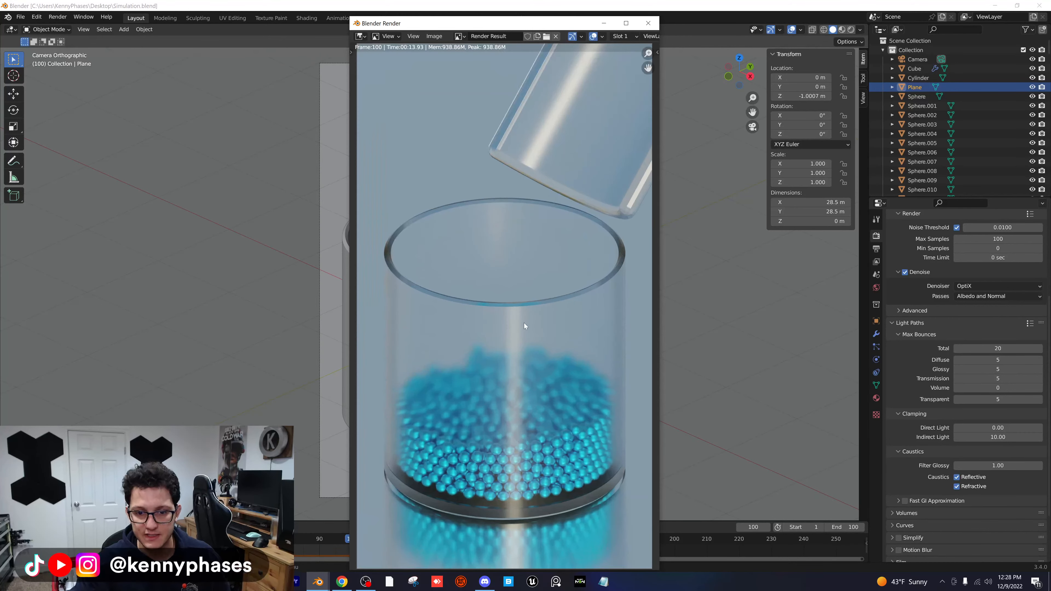
scroll(524, 326, up, 1)
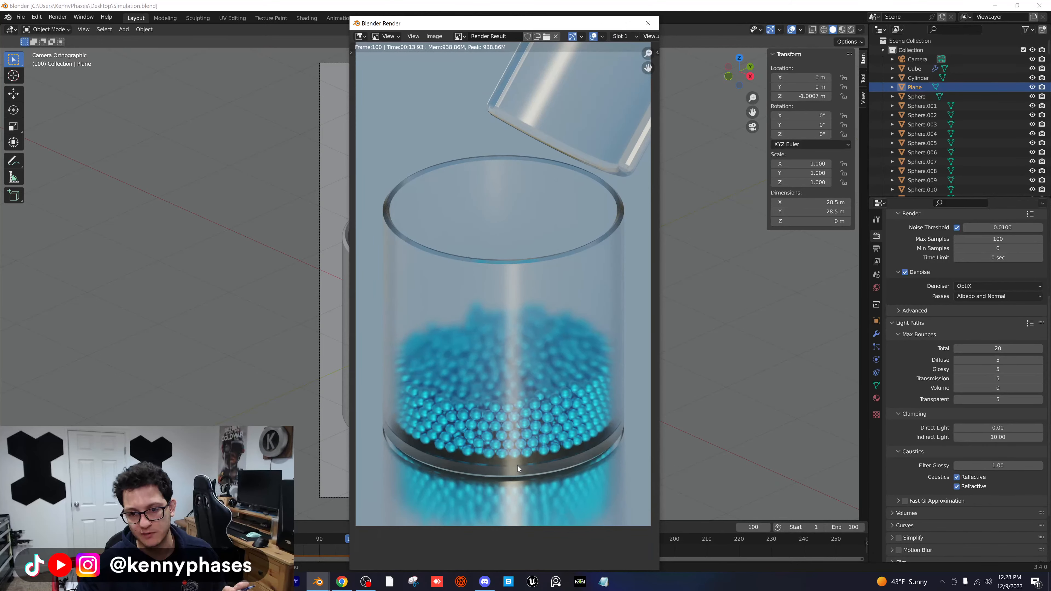
click(647, 23)
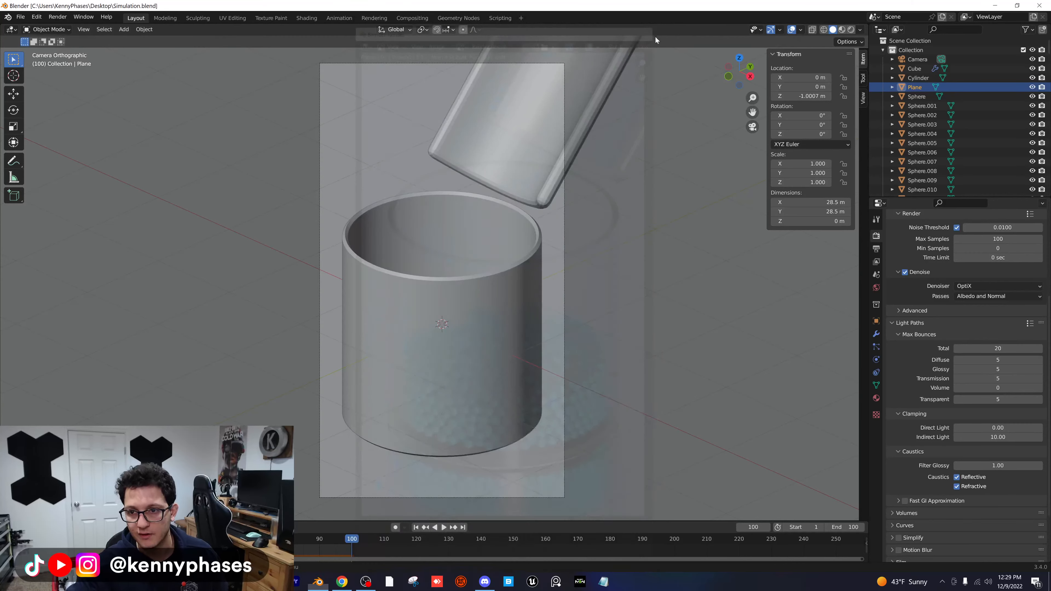
- Try lowering the floor plane along Z to about -1.46 m in rendered shading
click(851, 29)
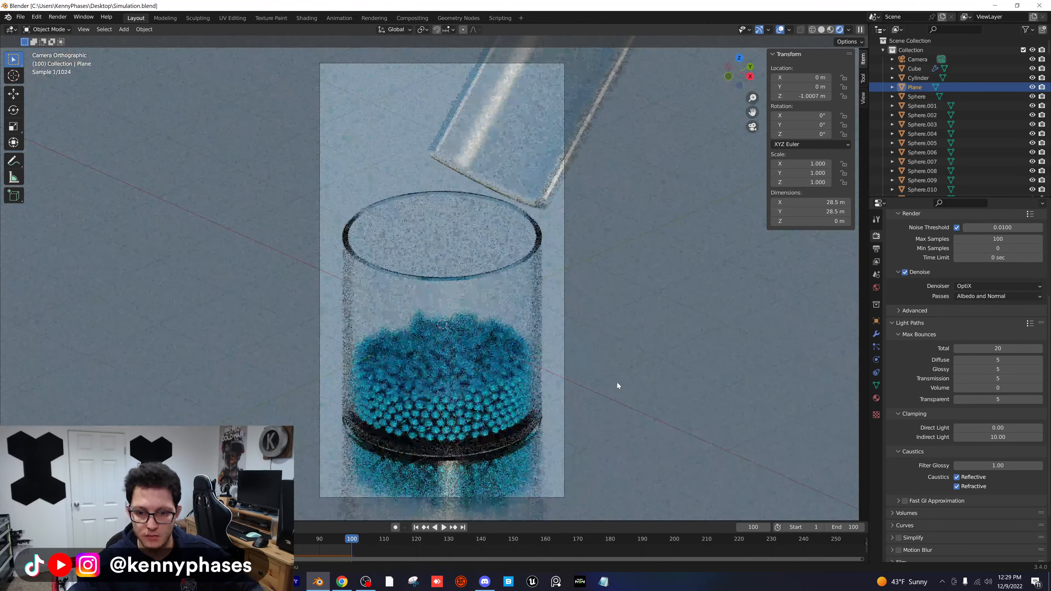
key(g)
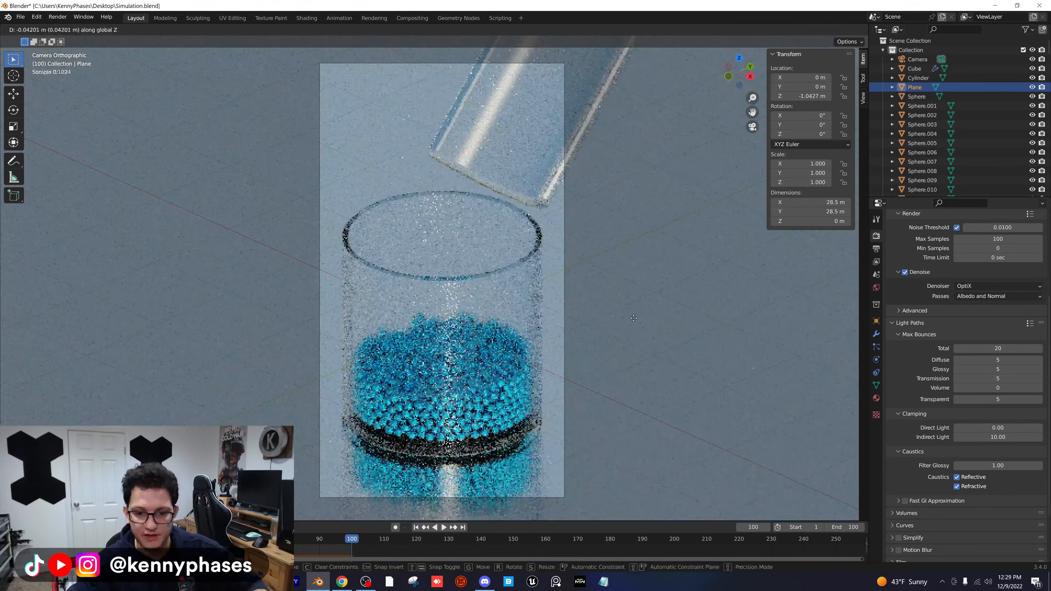
key(z)
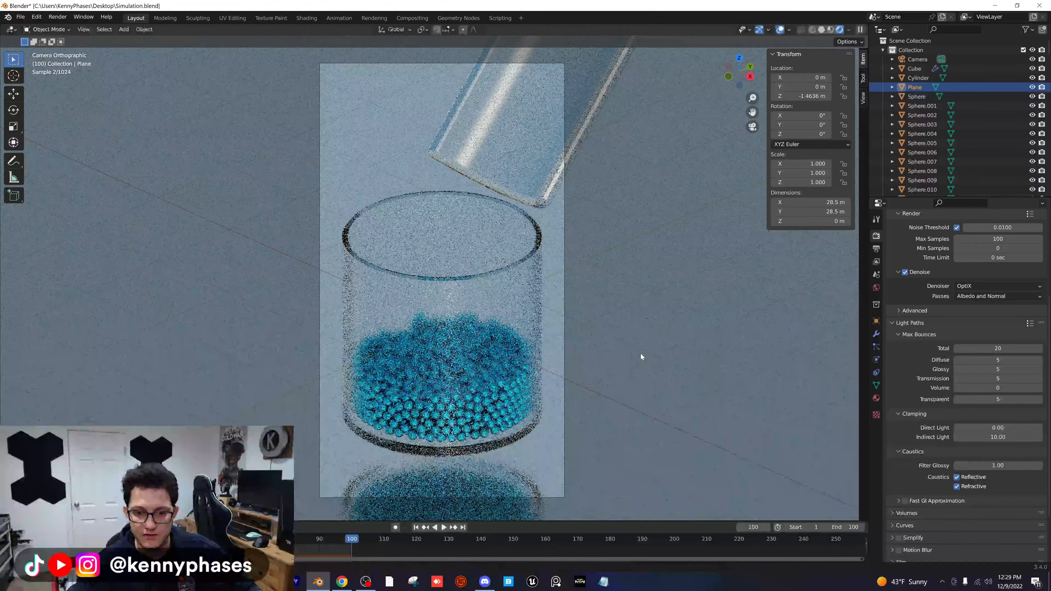
click(545, 396)
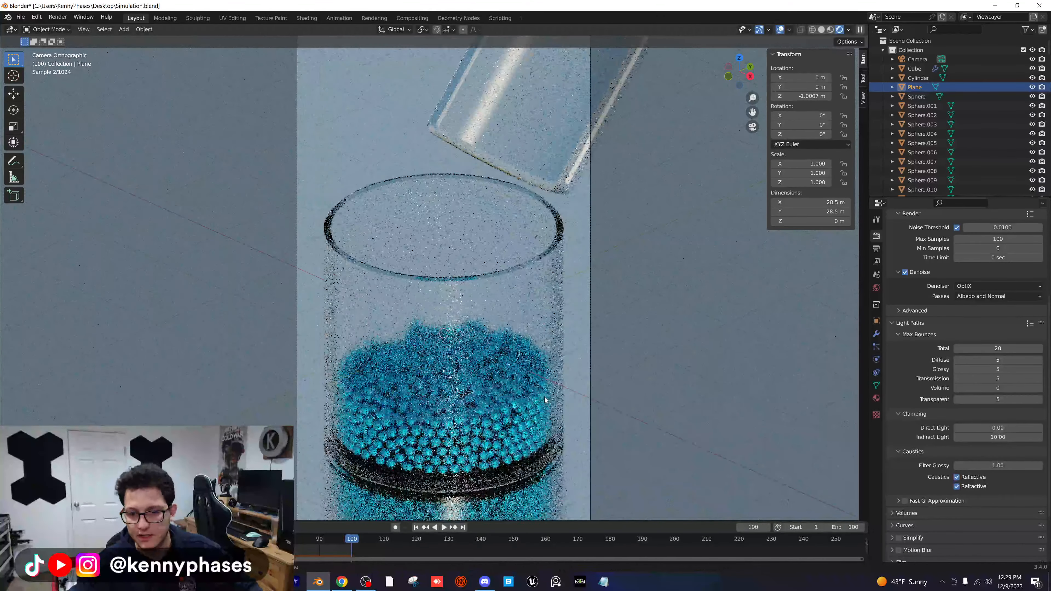
- Enable Motion Blur in the Cycles render settings and save the file
key(ctrl+s)
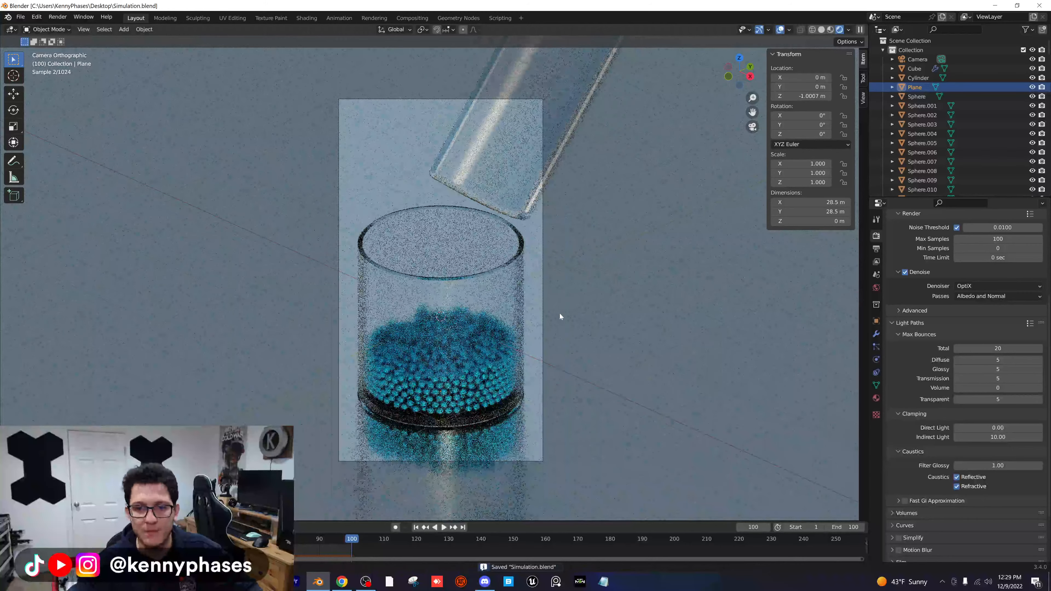
shift+middle_drag(560, 319, 561, 323)
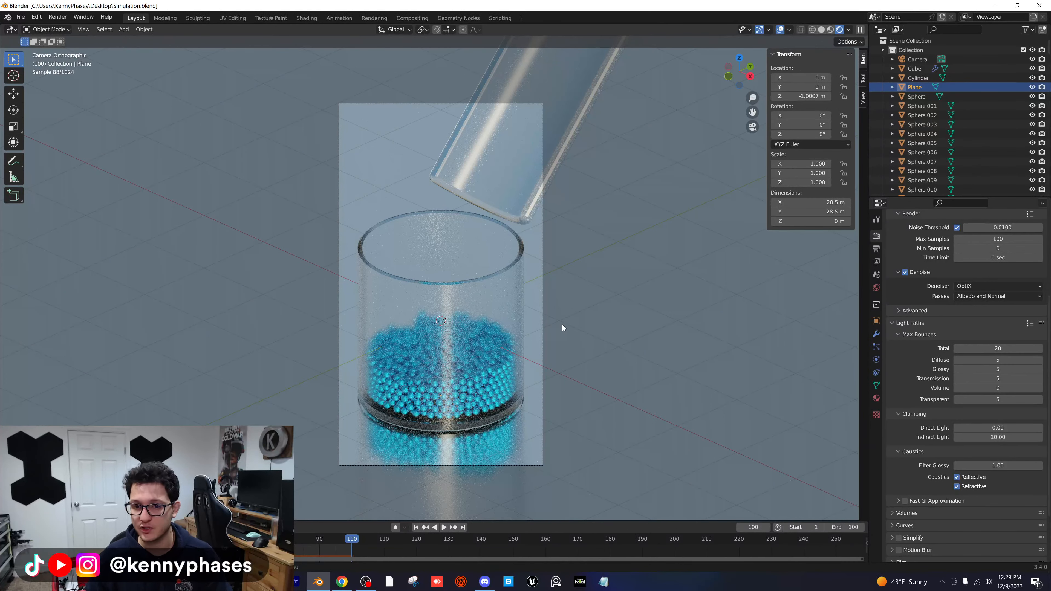
click(908, 322)
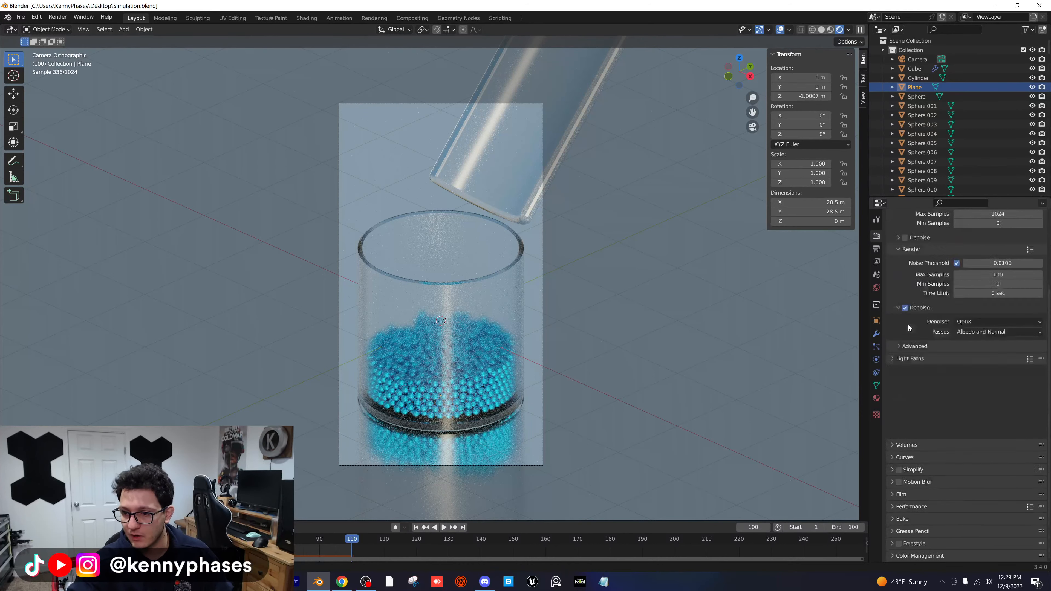
scroll(942, 317, up, 5)
click(908, 250)
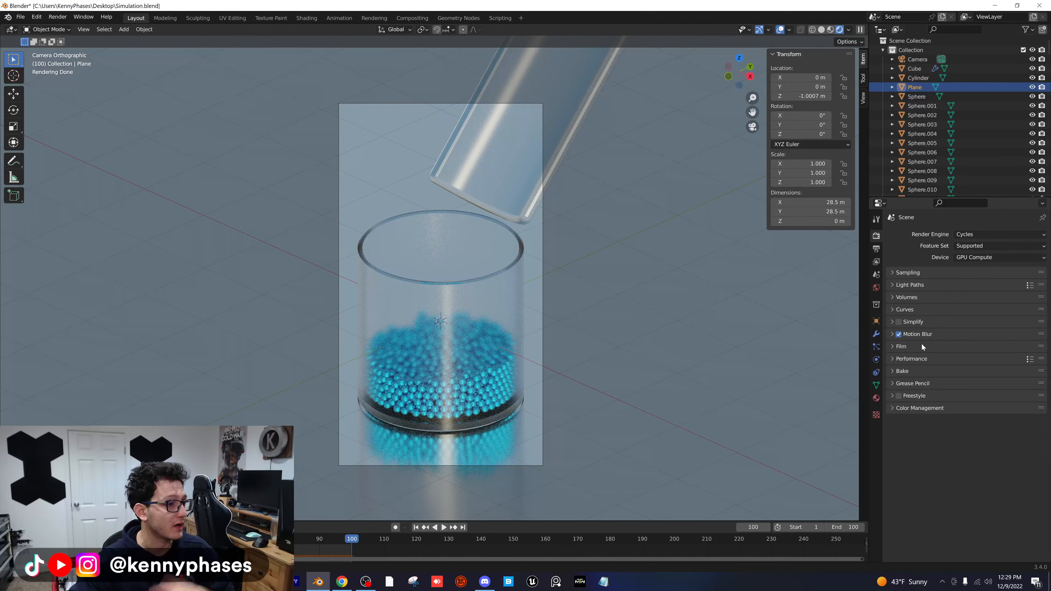
key(ctrl+s)
- Play the animation to frame 42, render a test image of that frame, examine it and close the render window
key(space)
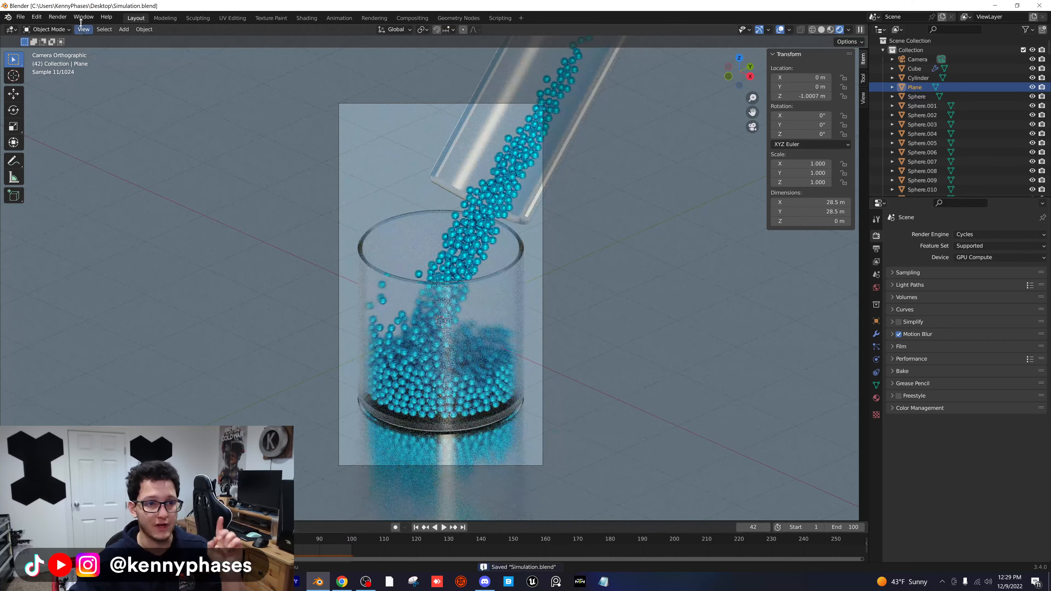
click(58, 17)
click(70, 26)
drag(183, 13, 591, 39)
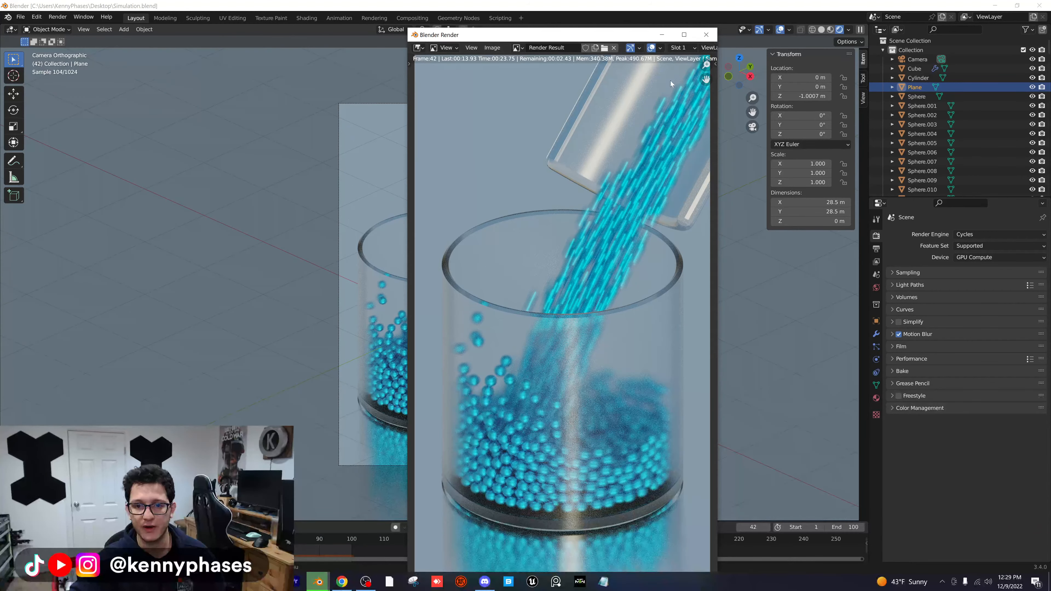
key(Escape)
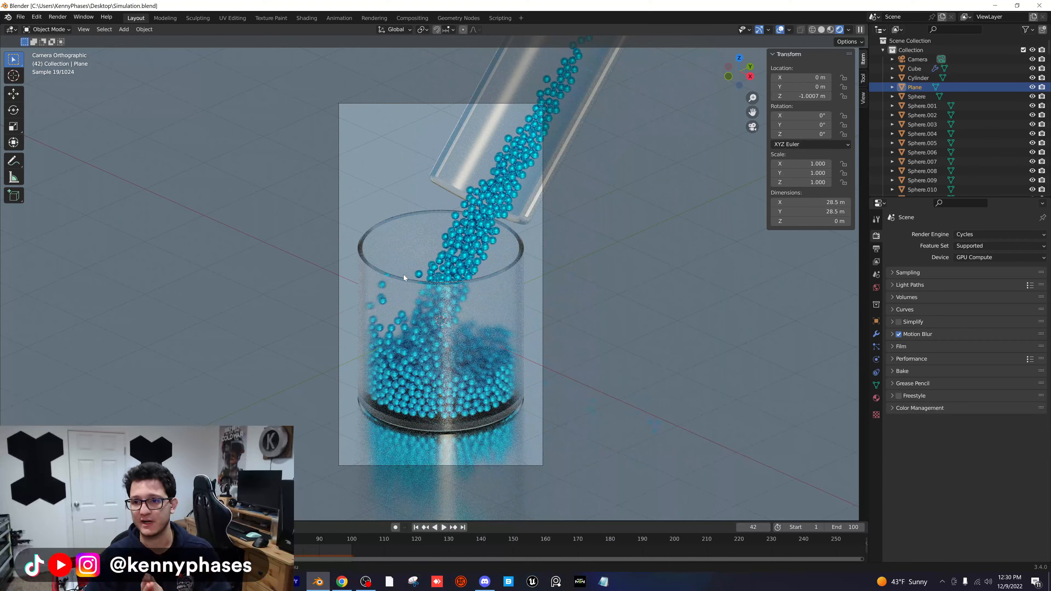
- Add a second camera and, in solid shading, move it to about X -0.89 m, Y -3.71 m, Z 2.10 m
click(917, 59)
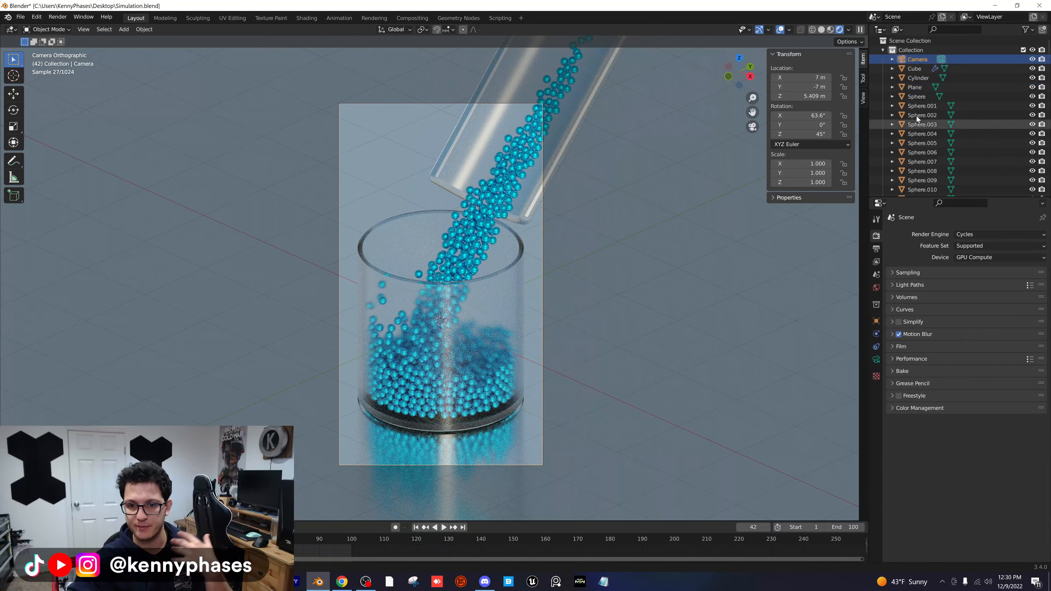
click(122, 30)
click(170, 177)
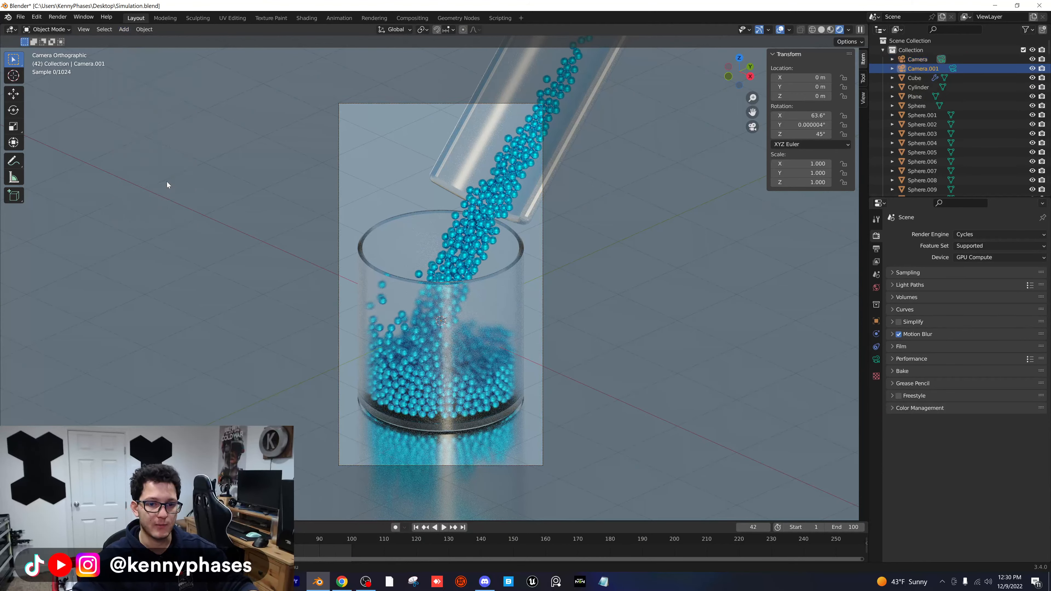
scroll(167, 181, down, 4)
click(821, 29)
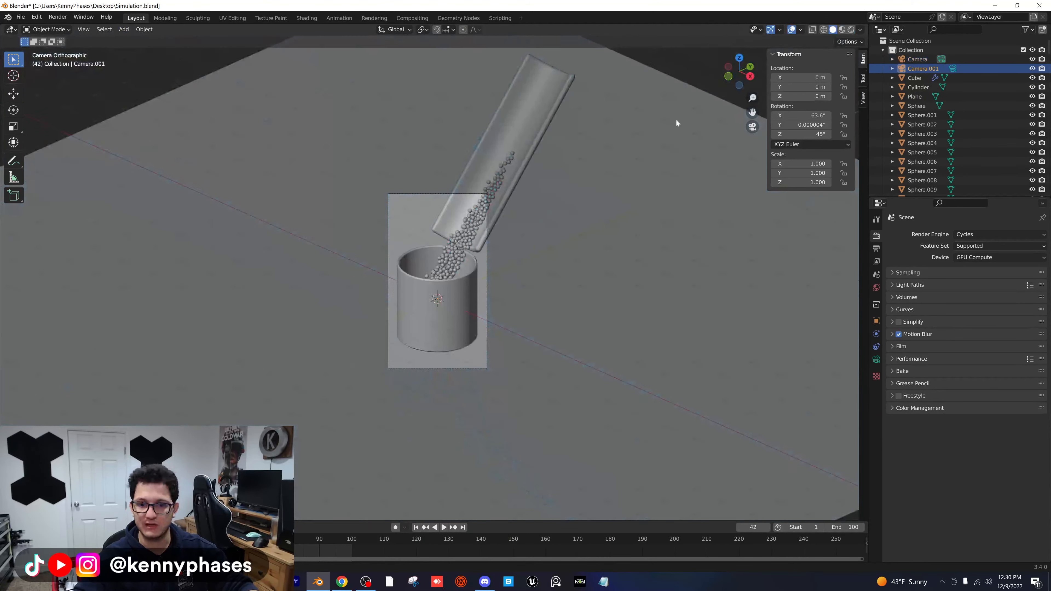
middle_drag(676, 123, 482, 235)
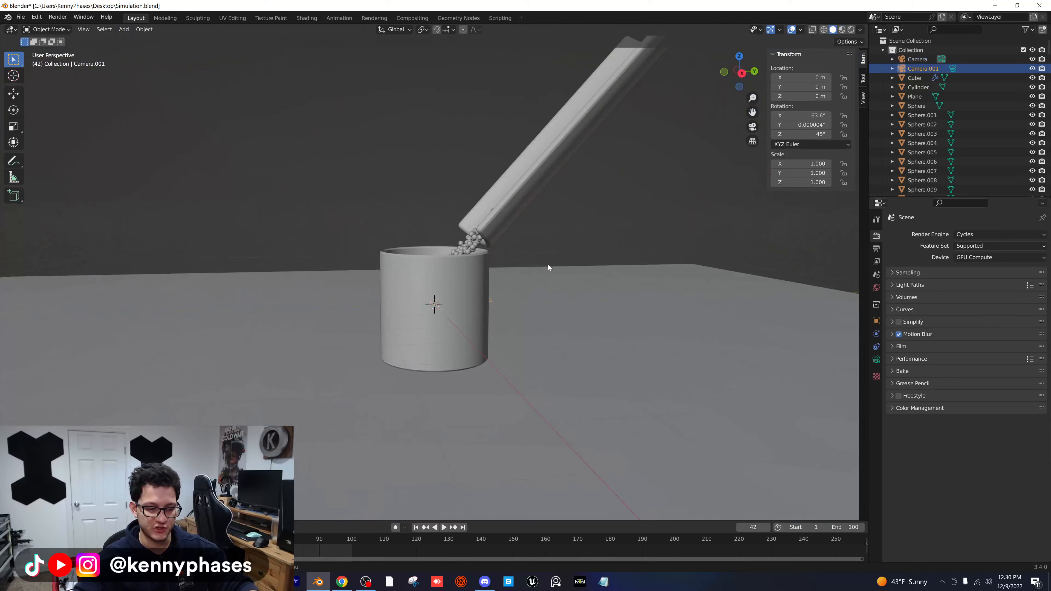
key(g)
click(341, 147)
middle_drag(341, 147, 405, 167)
- Make the new camera active, reposition it to about X 3.54 m, Y -0.36 m, Z 6.71 m in rendered shading, and save
click(952, 69)
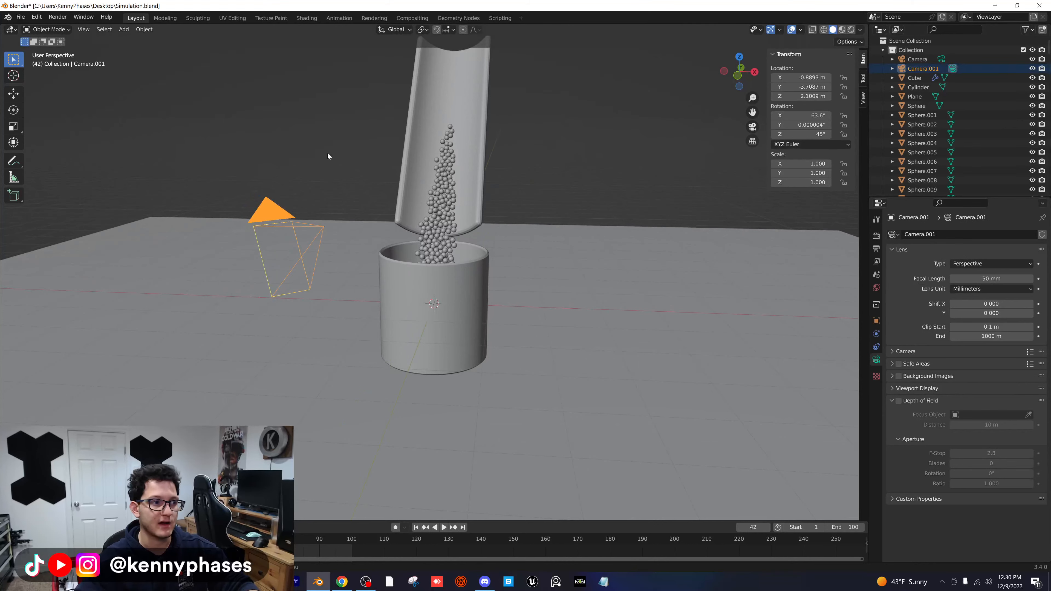
key(ctrl+KP_0)
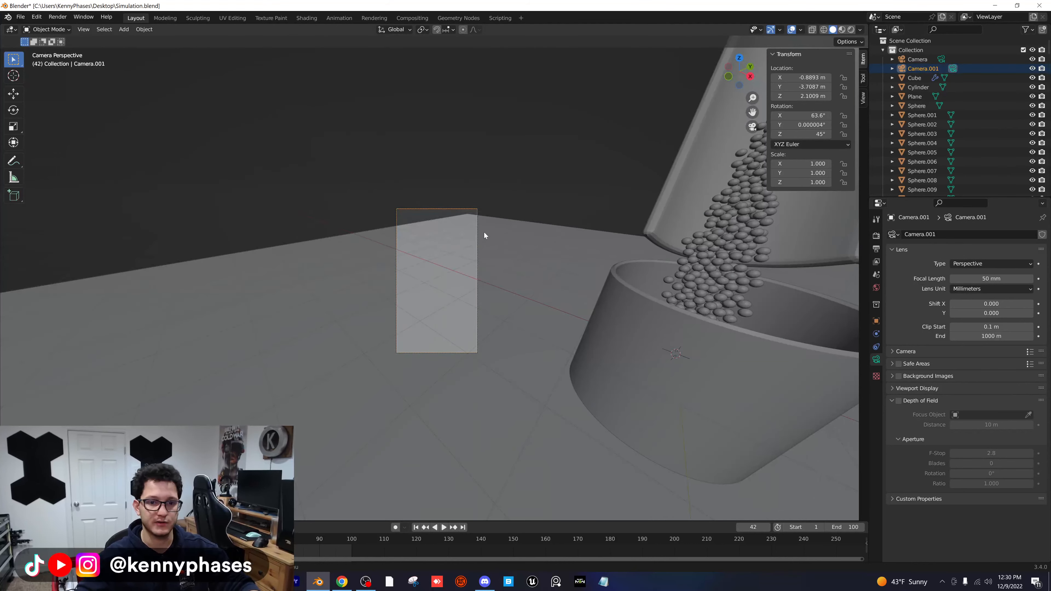
scroll(459, 278, up, 3)
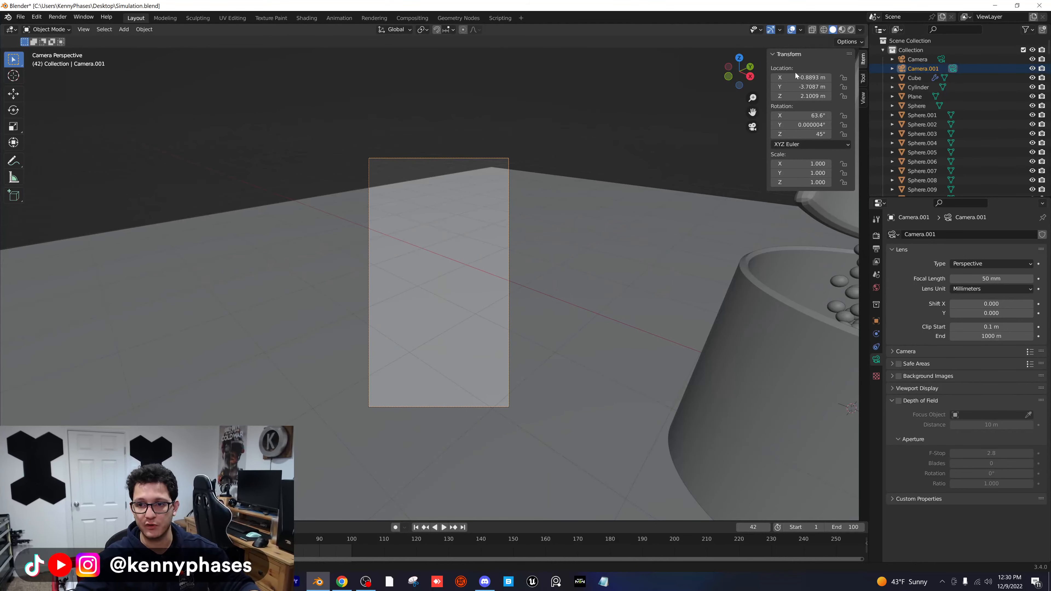
drag(803, 78, 839, 95)
click(850, 29)
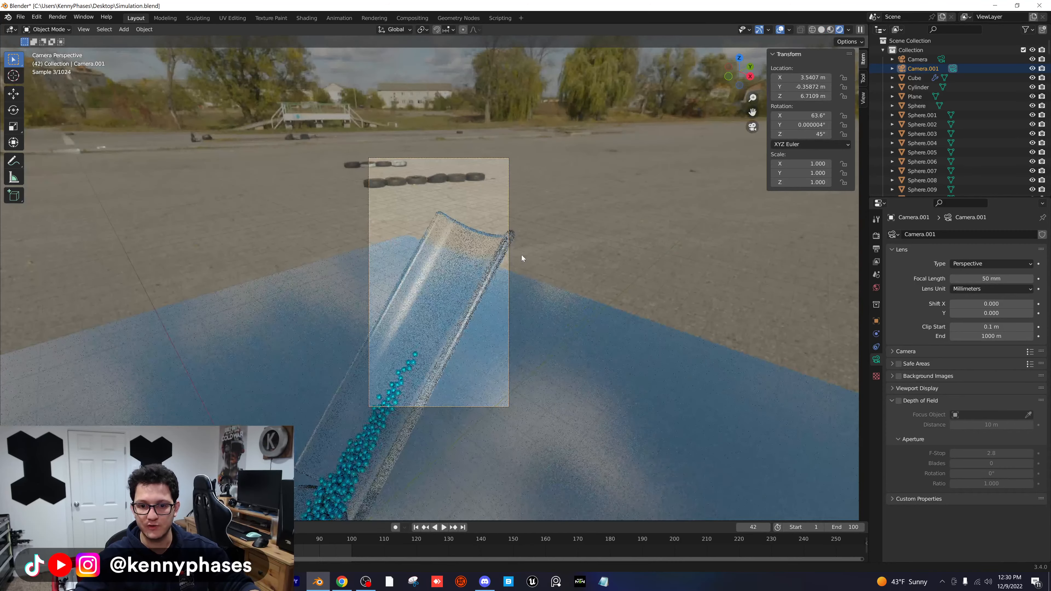
key(ctrl+s)
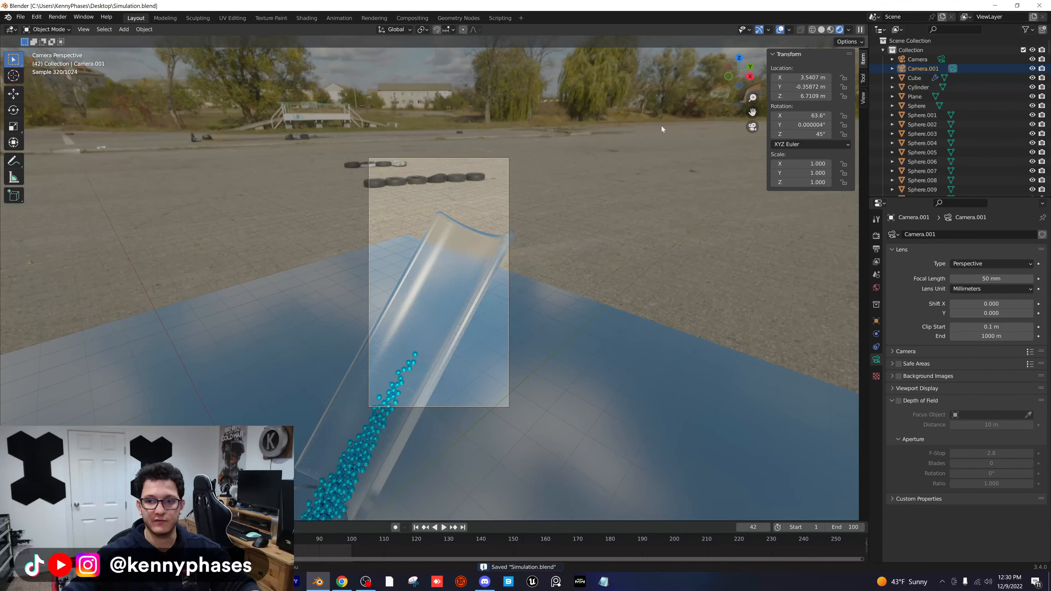
- Set the new camera's X rotation to 0° and move it to about X 0.02 m, Y 3.47 m
drag(801, 115, 757, 115)
click(800, 116)
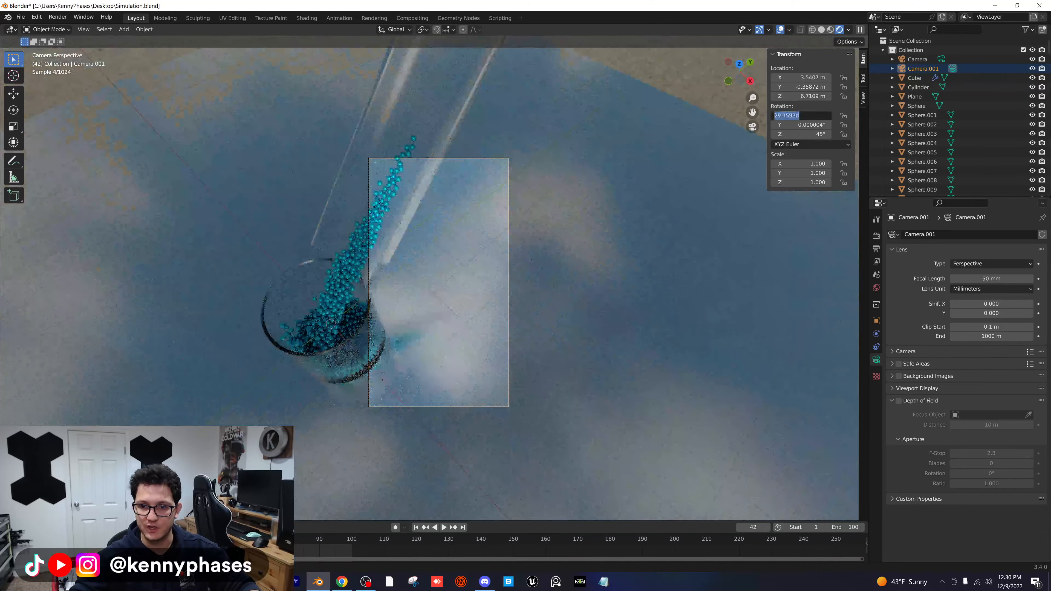
text(0)
key(Return)
key(g)
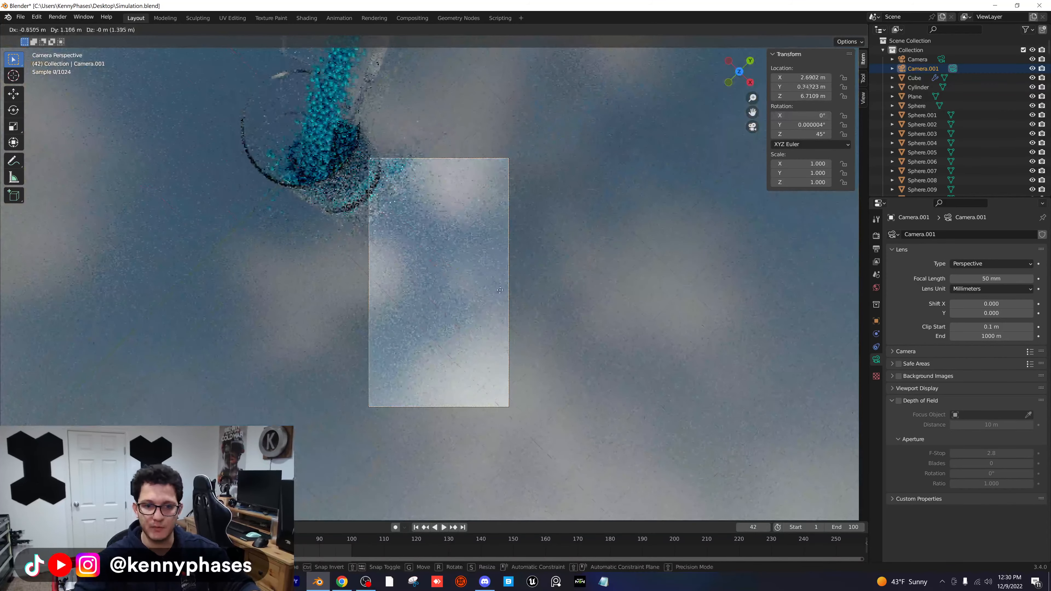
click(498, 98)
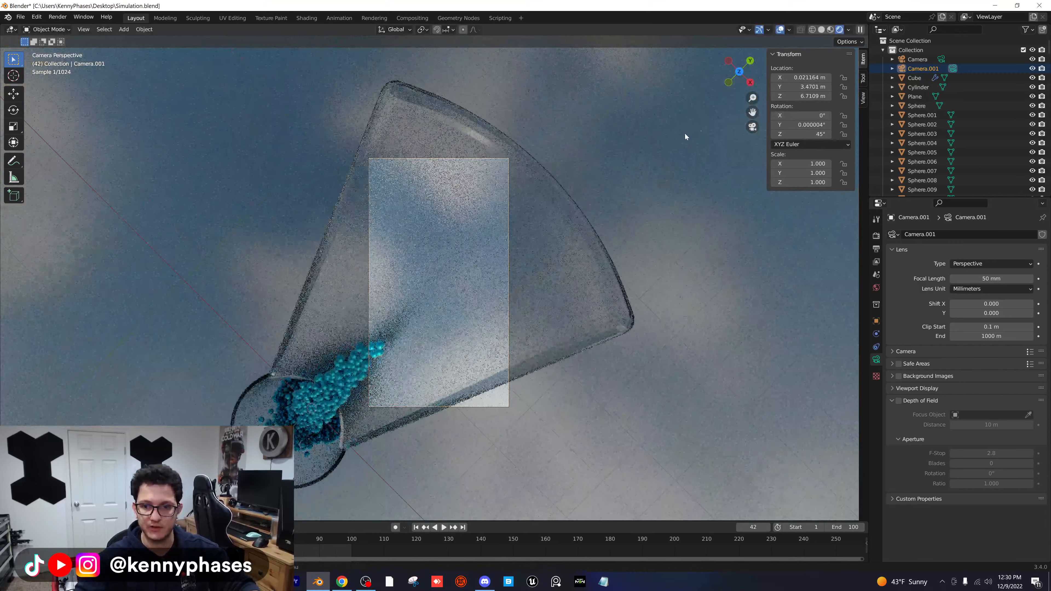
- Switch the new camera's lens to Orthographic and set its Z rotation to 180°
click(999, 263)
click(992, 276)
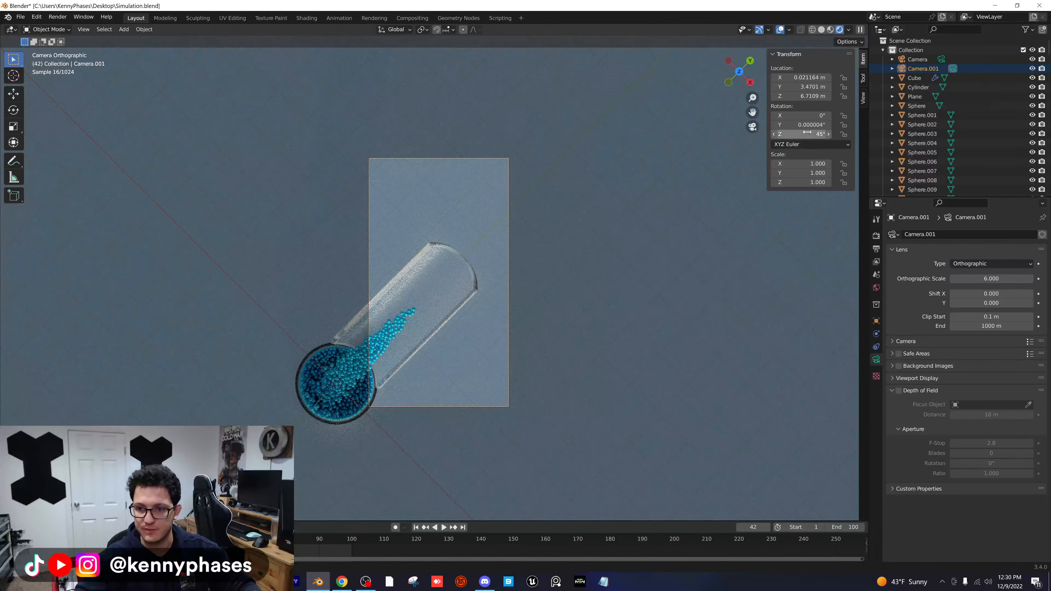
mouse_move(807, 134)
mouse_down()
mouse_move(832, 134)
mouse_move(817, 134)
mouse_up()
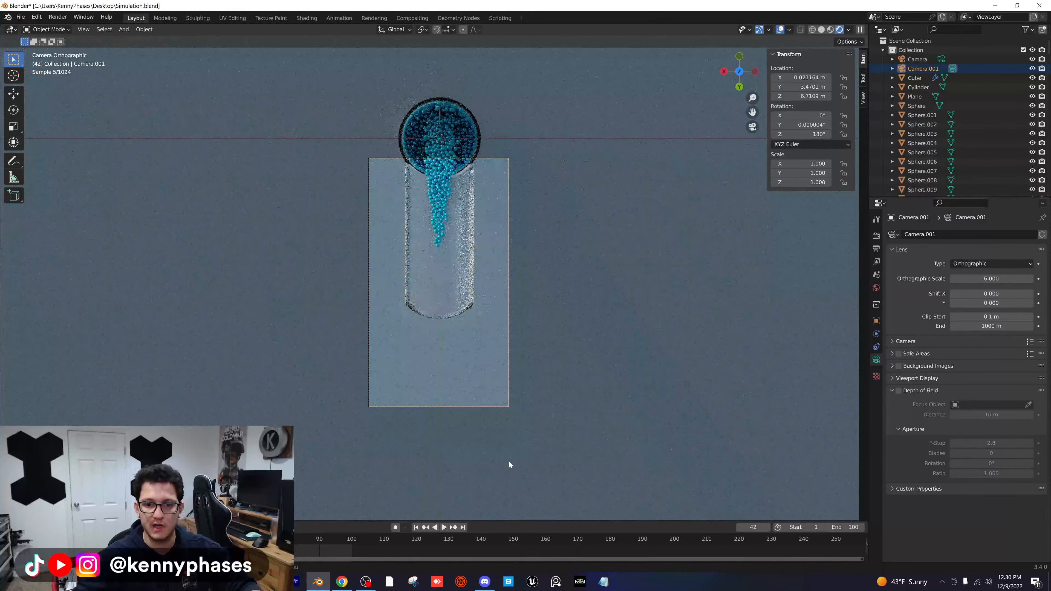
- Move the new camera to about Y 1.65 m to frame the glass and chute, and set its X location to 0 m
key(g)
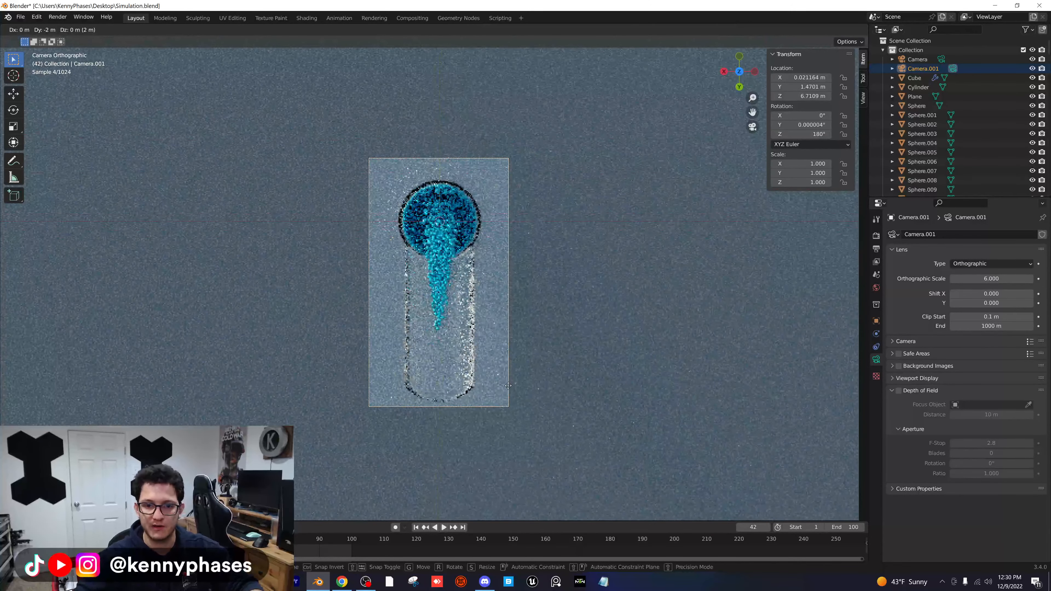
click(511, 388)
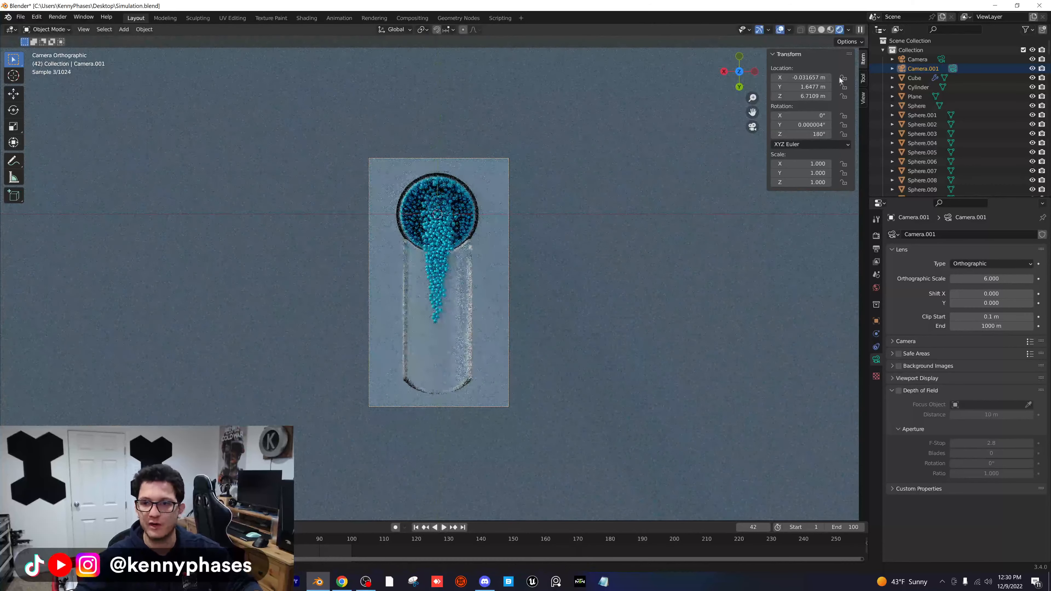
double_click(804, 77)
text(0)
key(Return)
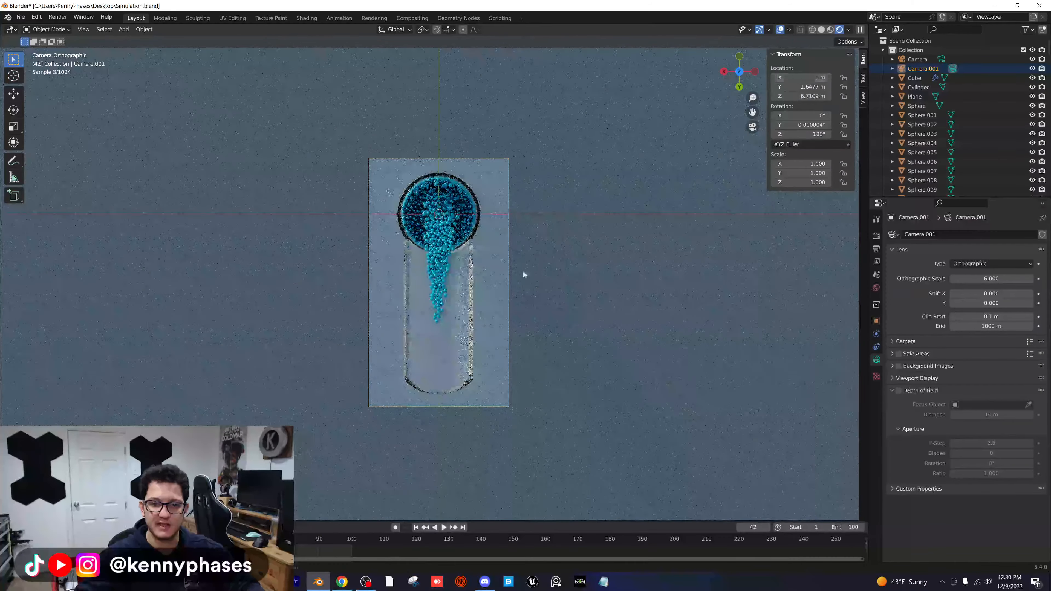
- Tilt the camera to 27.5° about X, lower it to about Z 3.96 m, set its orthographic scale to 2.7 and save
scroll(509, 284, up, 3)
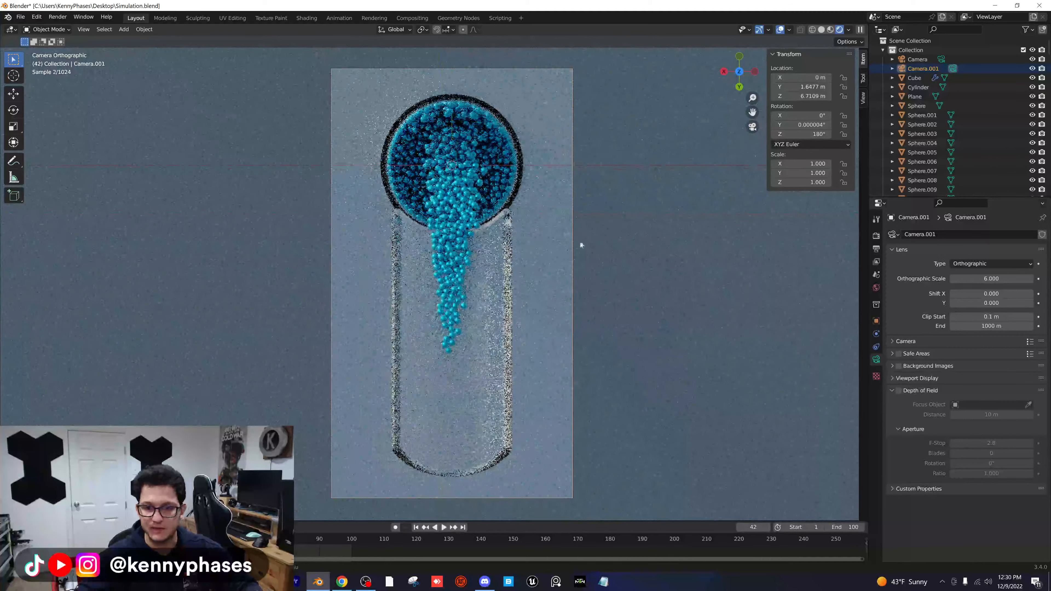
drag(802, 116, 786, 96)
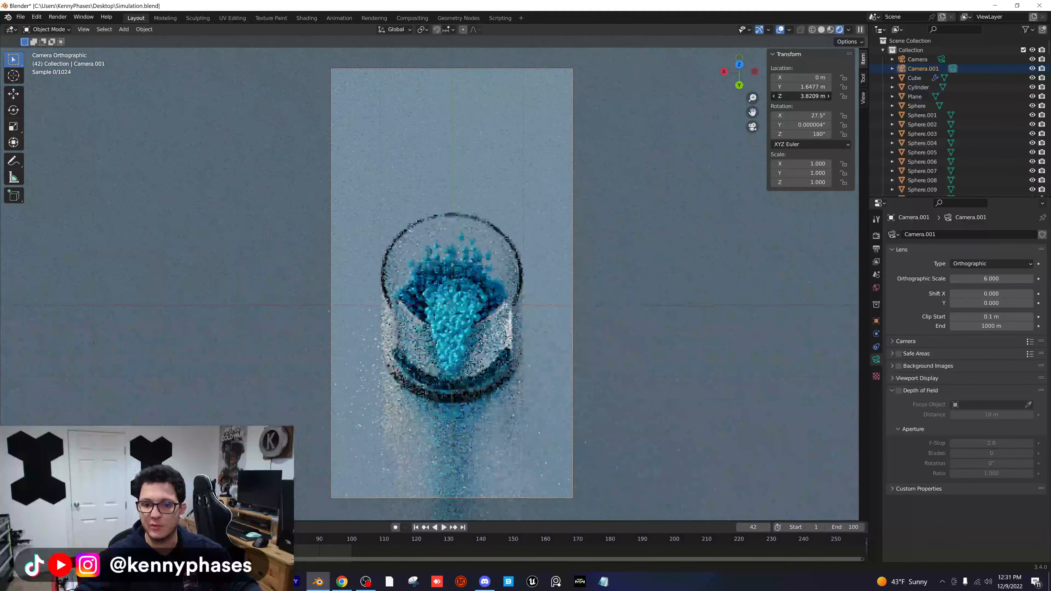
drag(980, 274, 933, 275)
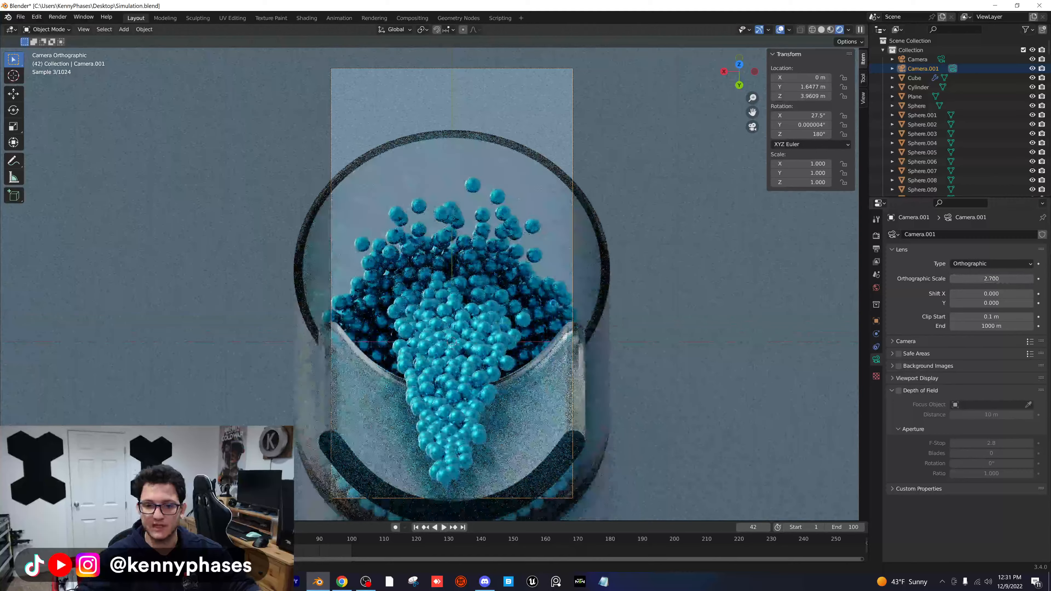
key(ctrl+s)
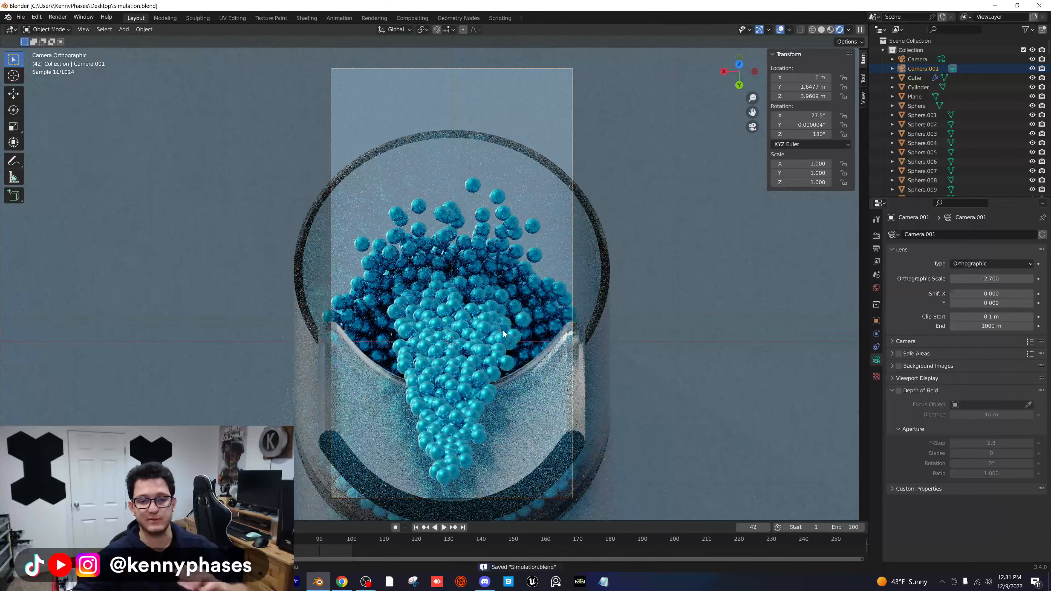
- Enable depth of field on the new camera with a focus distance of 2.2 m and F-Stop 4, using material preview
click(903, 392)
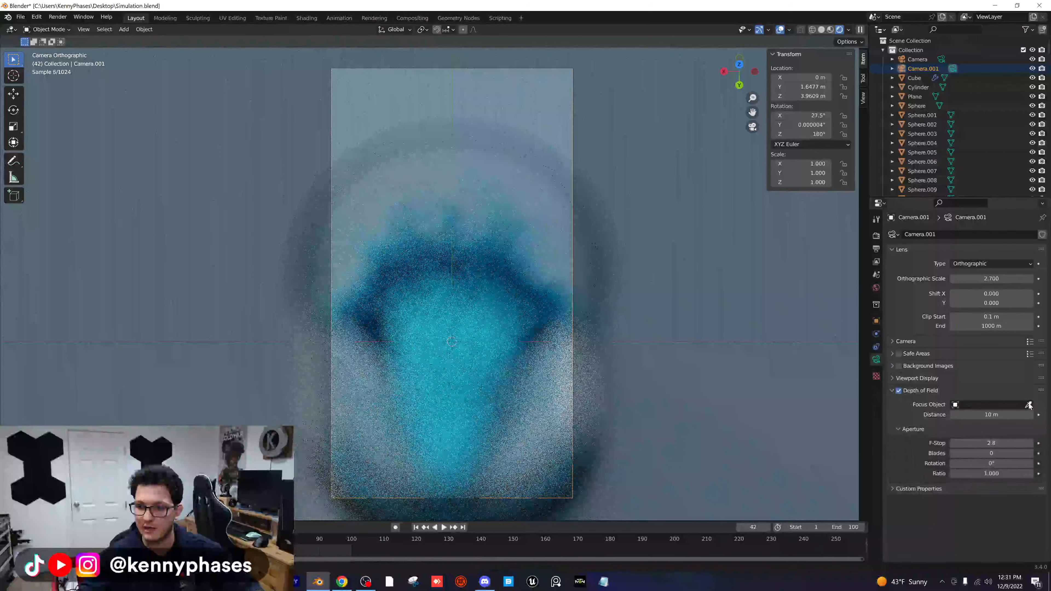
click(830, 30)
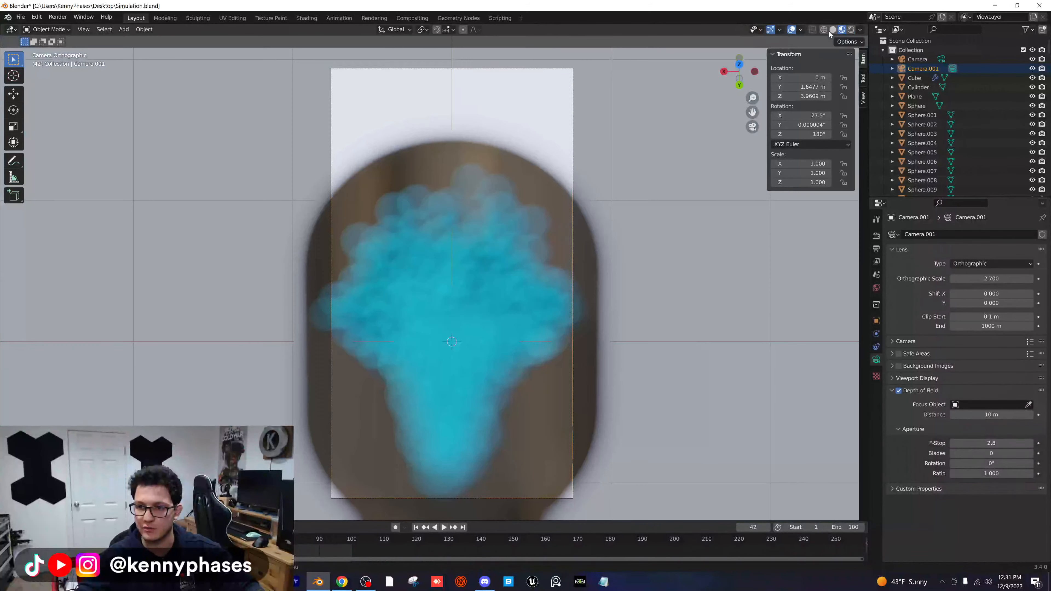
scroll(518, 349, up, 1)
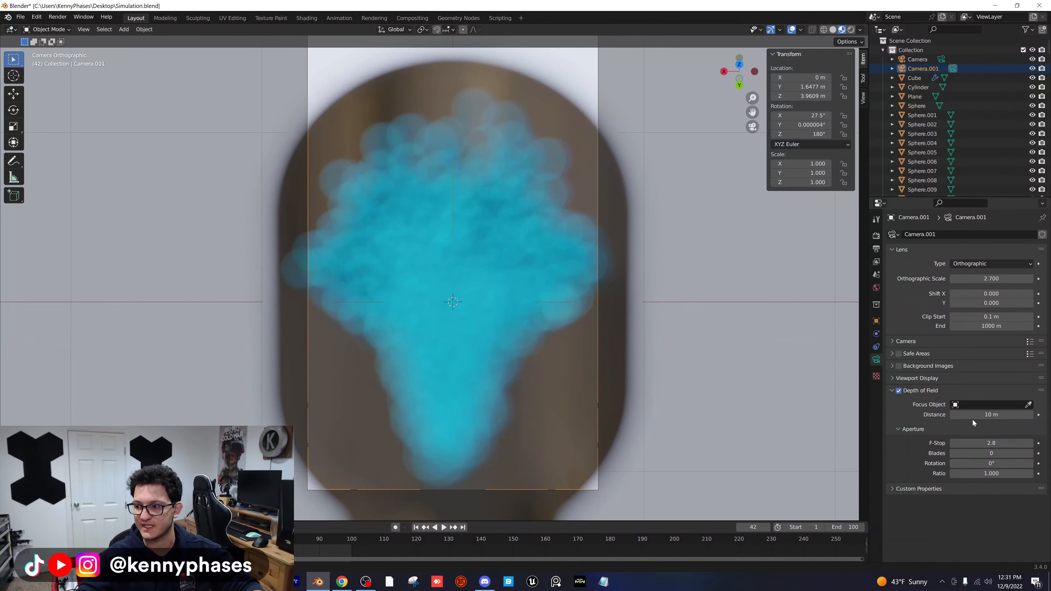
mouse_move(981, 414)
mouse_down()
mouse_move(1005, 414)
mouse_move(961, 414)
mouse_up()
click(988, 443)
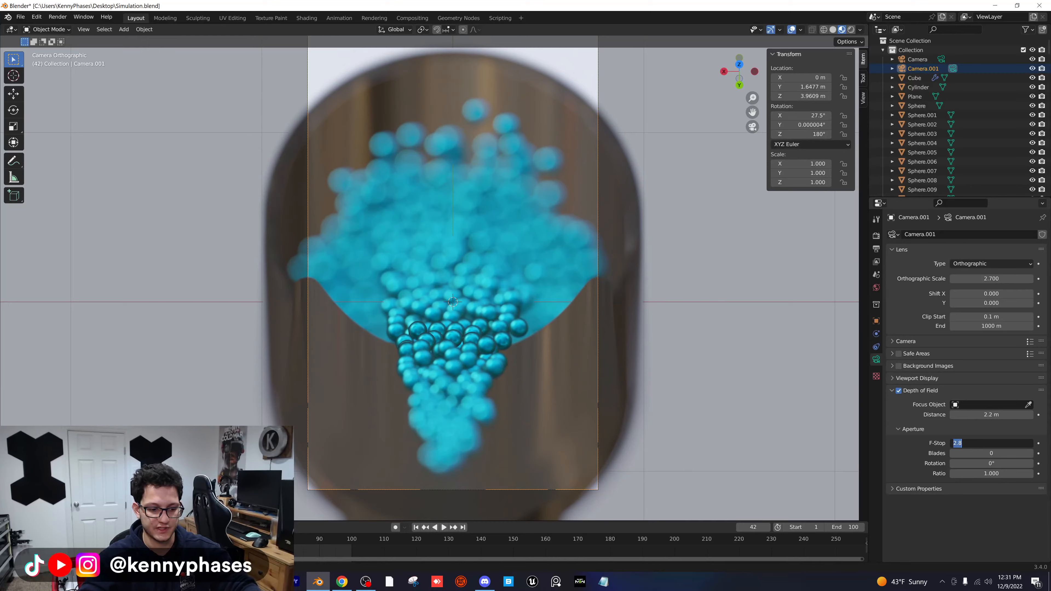
text(4)
key(Return)
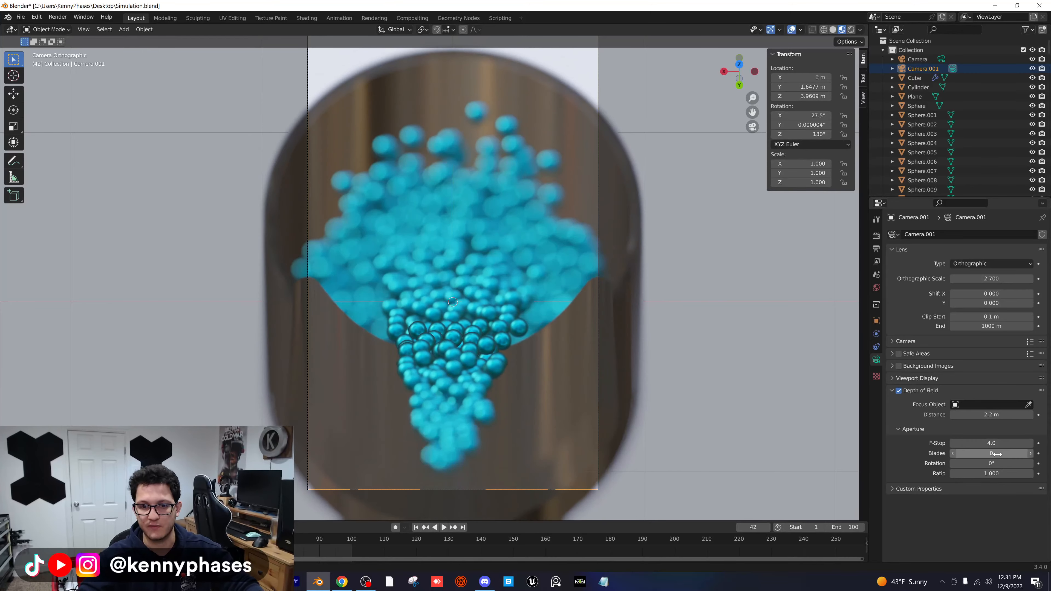
- Preview the scene with rendered shading, set the camera's depth-of-field F-Stop to 8 and save the file
click(851, 30)
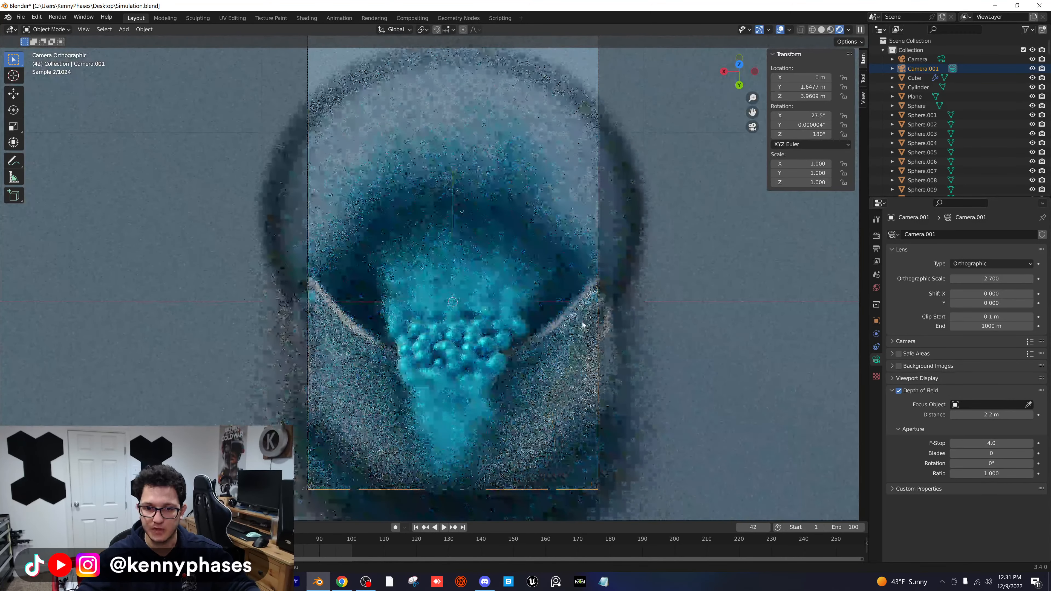
double_click(989, 442)
text(8)
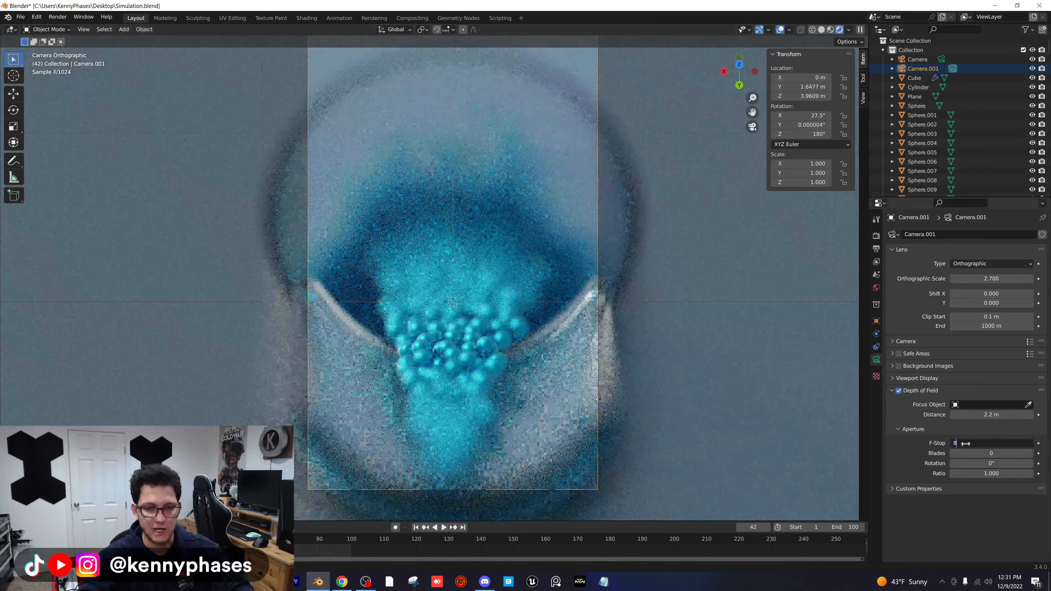
key(Return)
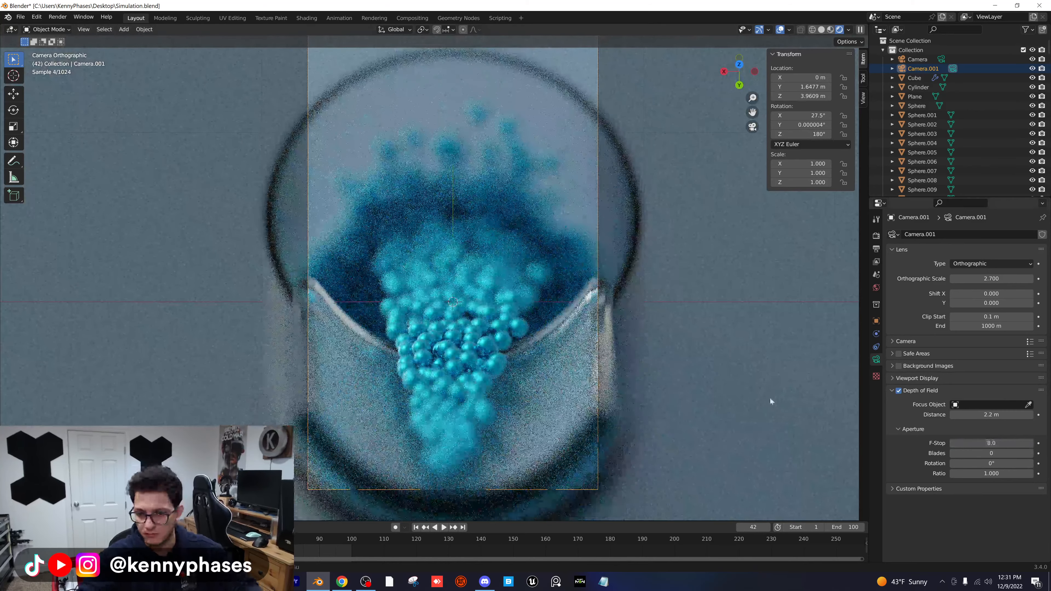
key(ctrl+s)
- Play the animation from the start in the rendered view, pausing to examine the blur on the falling balls
key(shift+Left)
key(space)
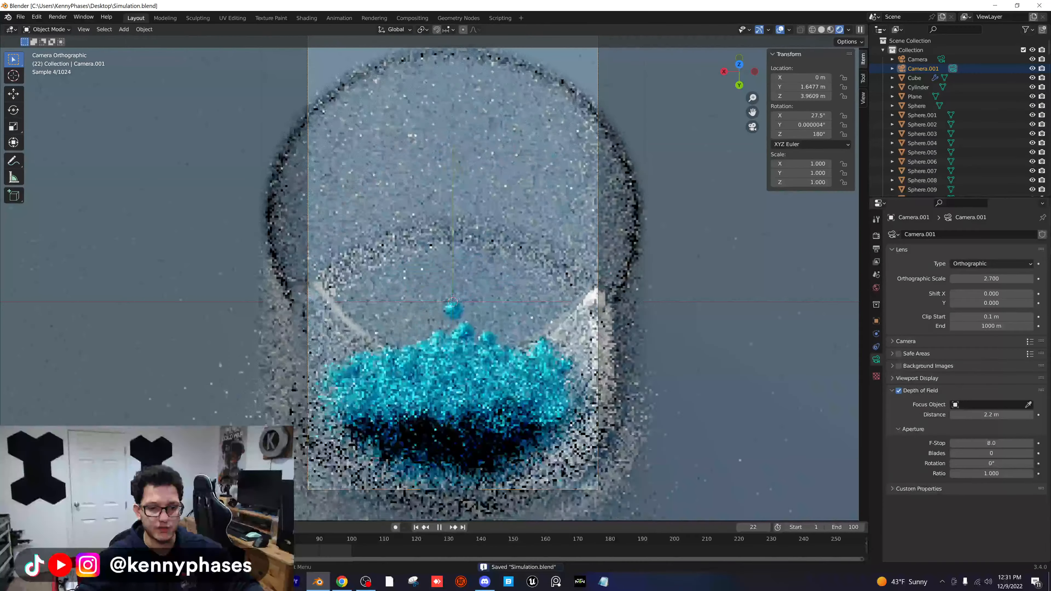
key(space)
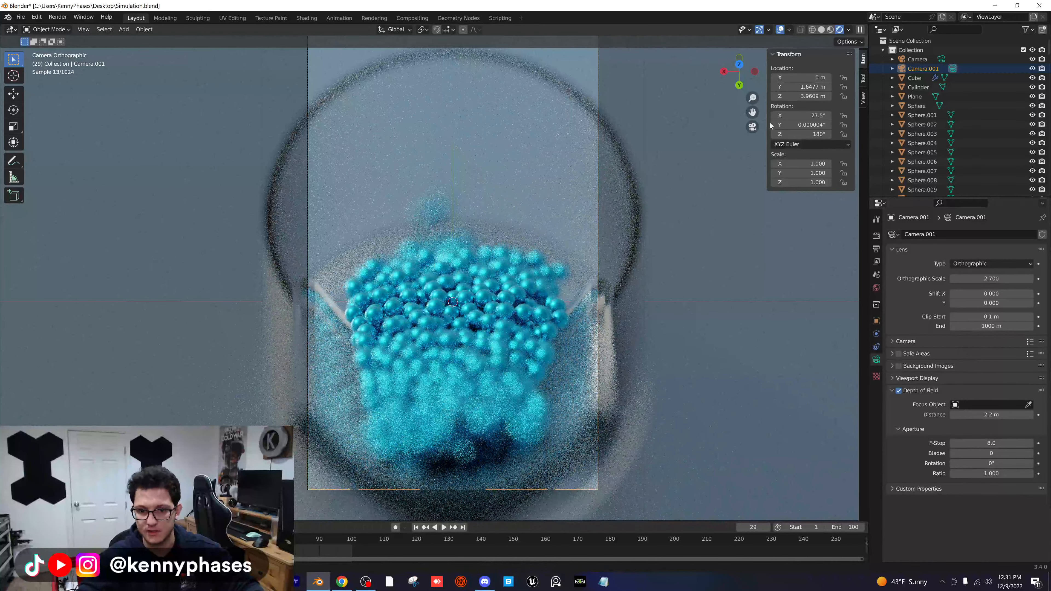
key(space)
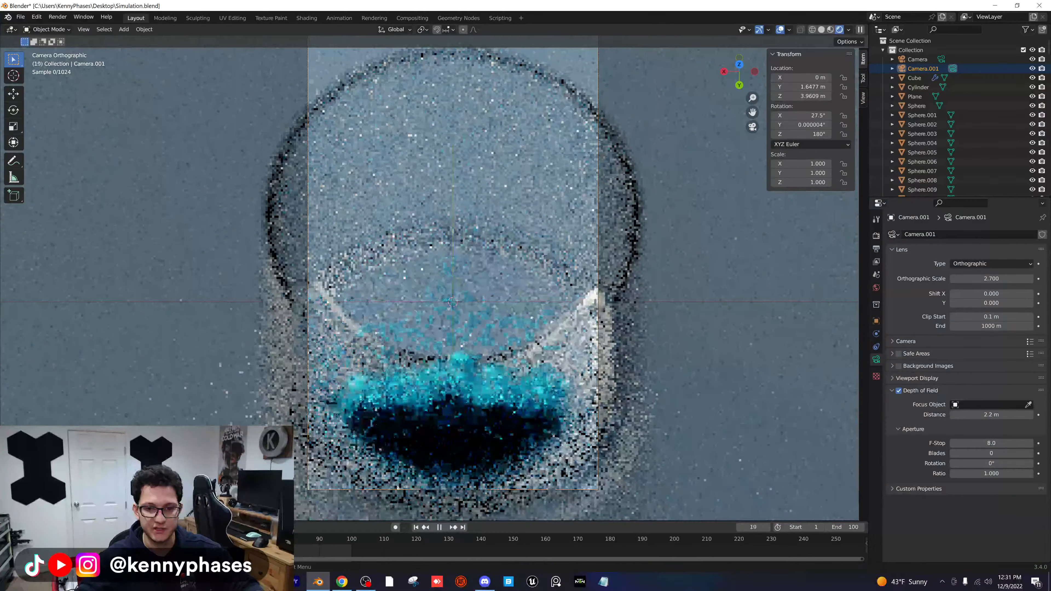
key(space)
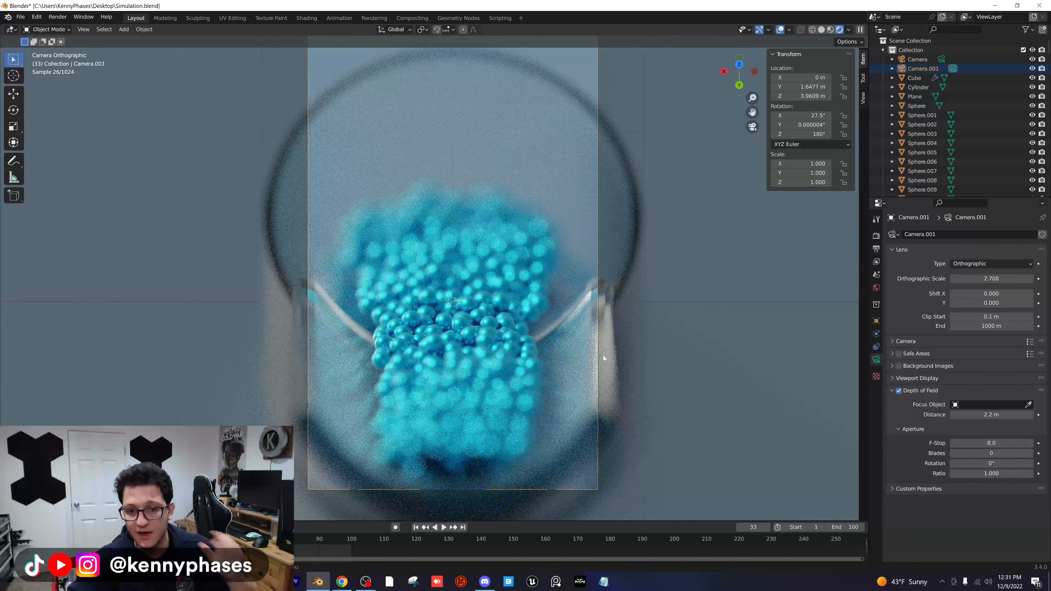
- Try a very high F-Stop for comparison, and settle the camera's depth-of-field F-Stop at 15
click(990, 443)
text(100)
key(Return)
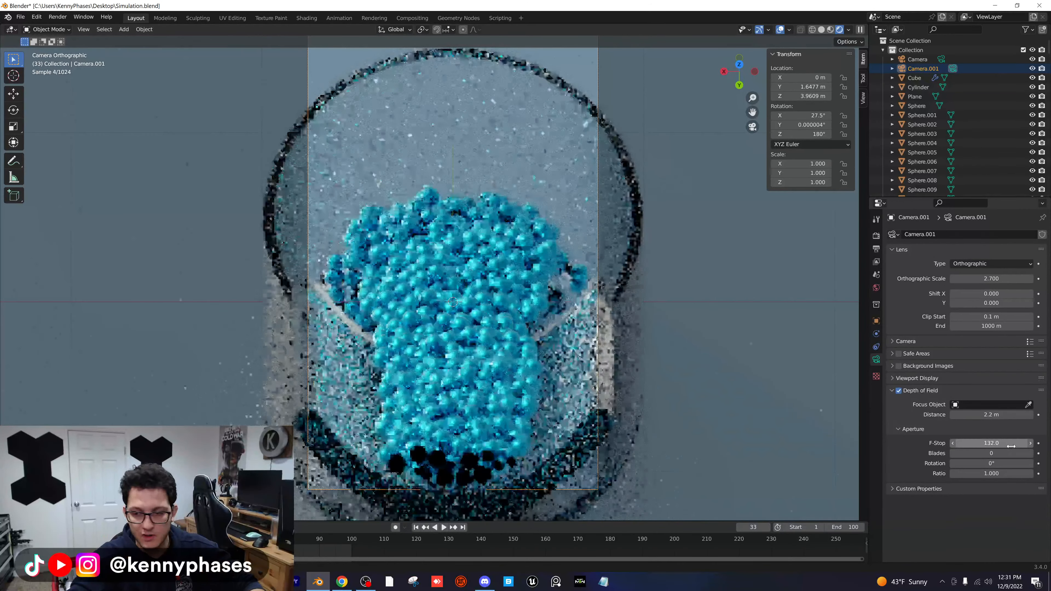
click(1006, 442)
text(15)
key(Return)
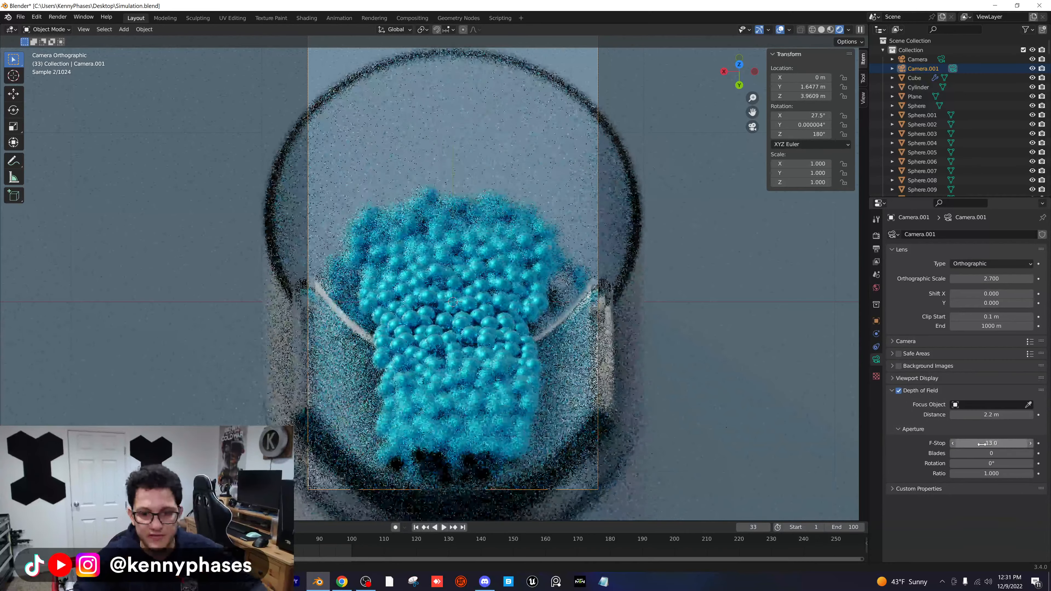
click(992, 441)
text(15)
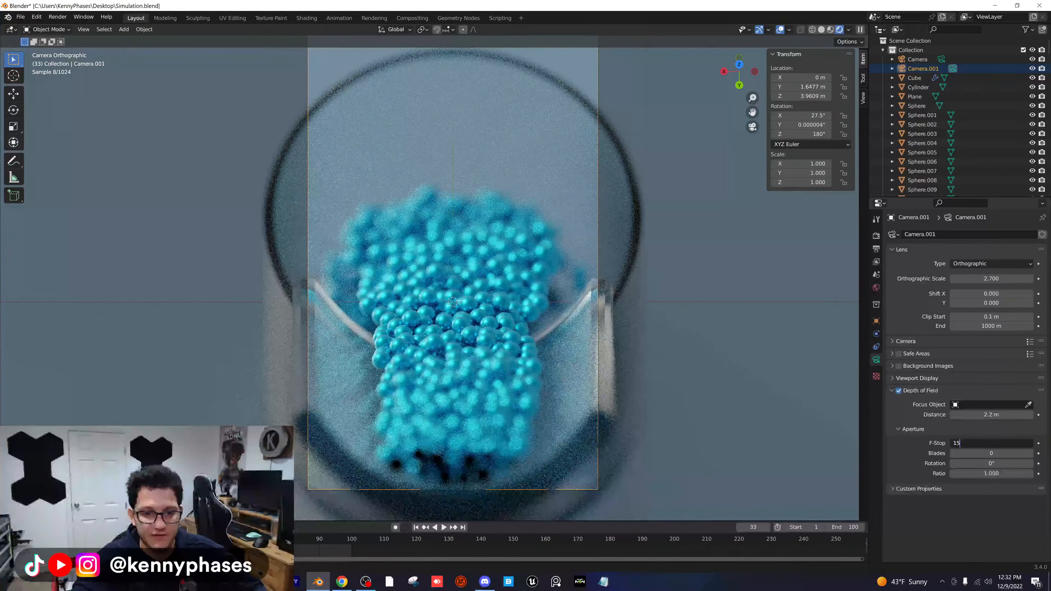
key(Return)
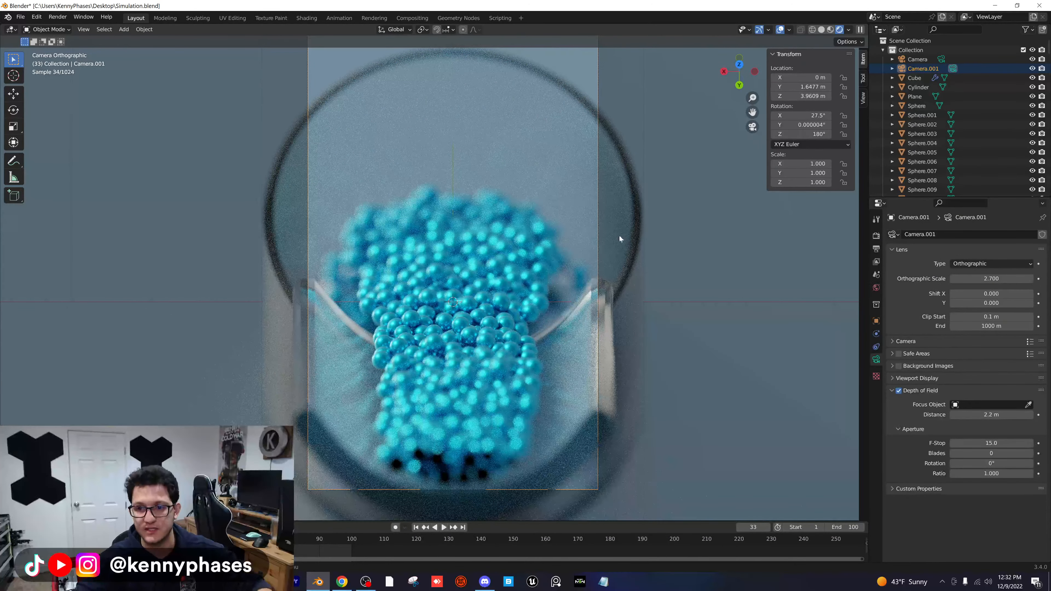
- Rotate the camera to 191° about Z and move it to about X -0.26 m, Y 1.86 m, Z 3.83 m to reframe the balls
drag(803, 133, 820, 134)
key(g)
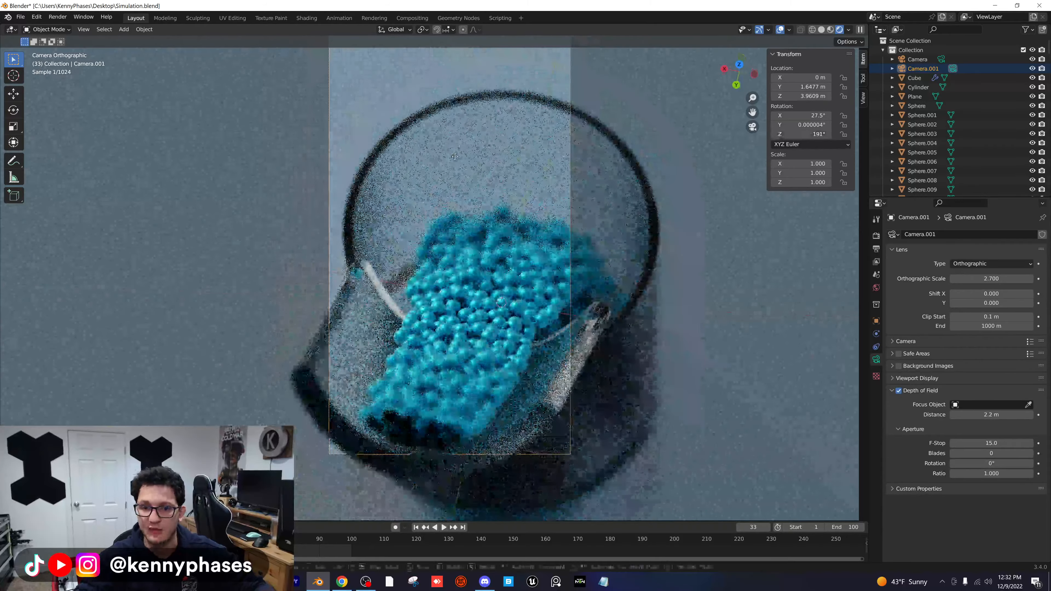
click(490, 206)
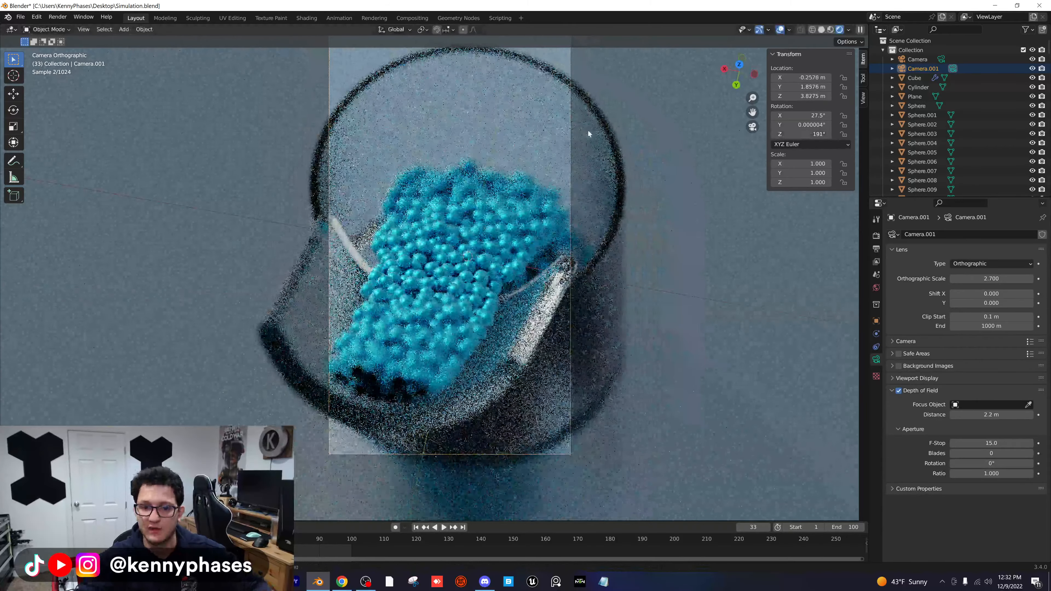
- Raise the camera's passepartout opacity to 1.000 to black out everything outside the frame, and save the file
click(984, 380)
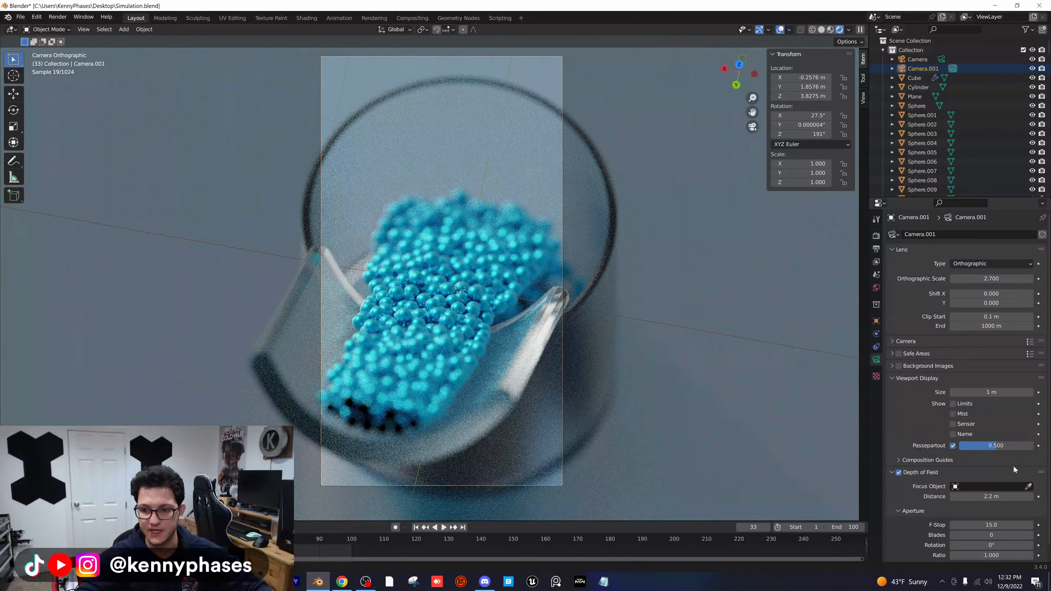
drag(996, 445, 1033, 446)
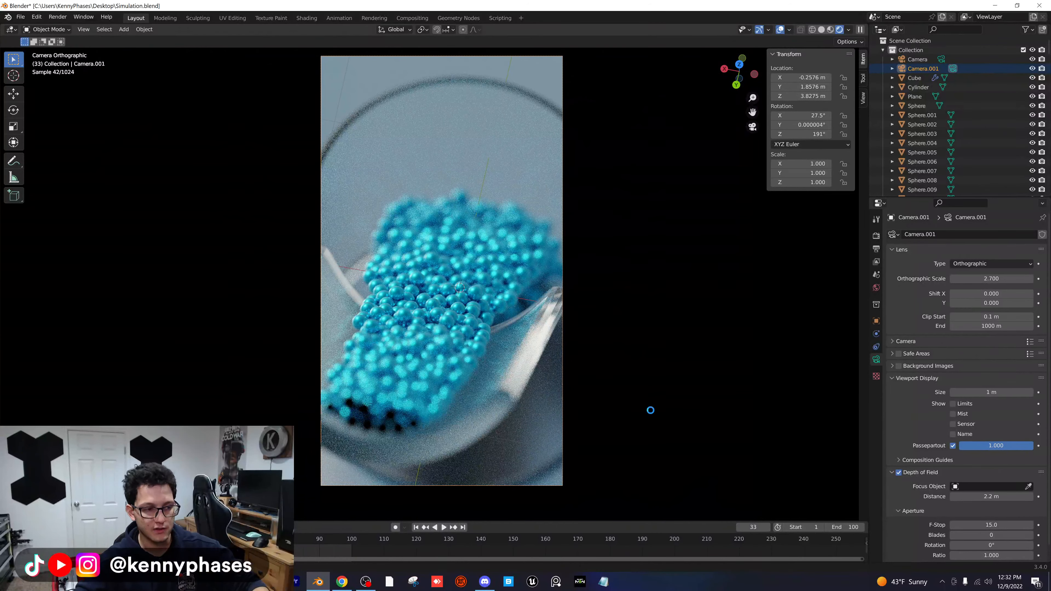
key(ctrl+s)
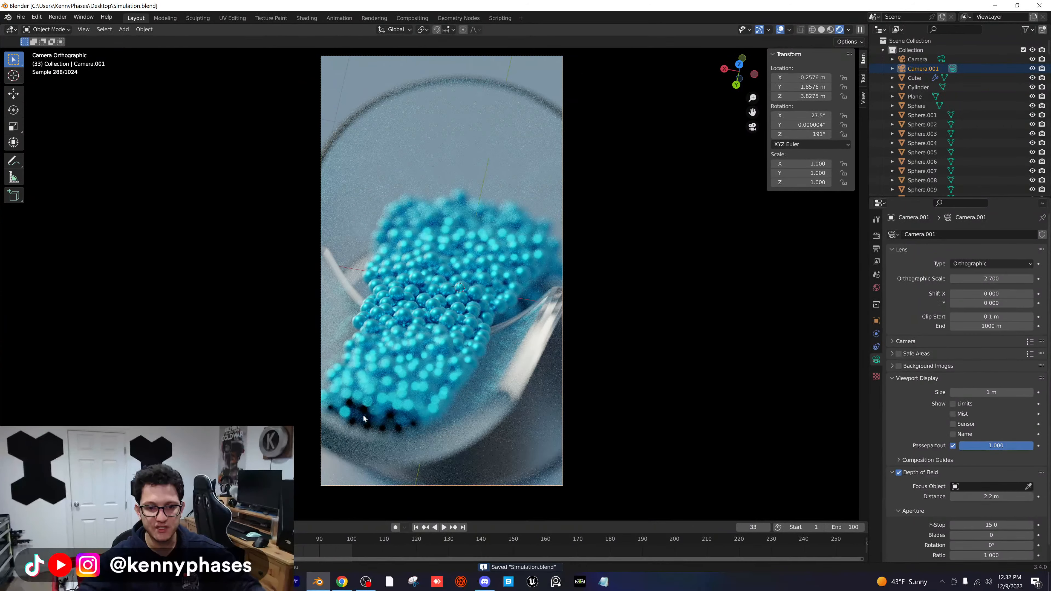
- Inspect the dark lowest balls and move the camera back to about X -0.50 m, Y 3.89 m, Z 6.94 m
scroll(363, 419, up, 5)
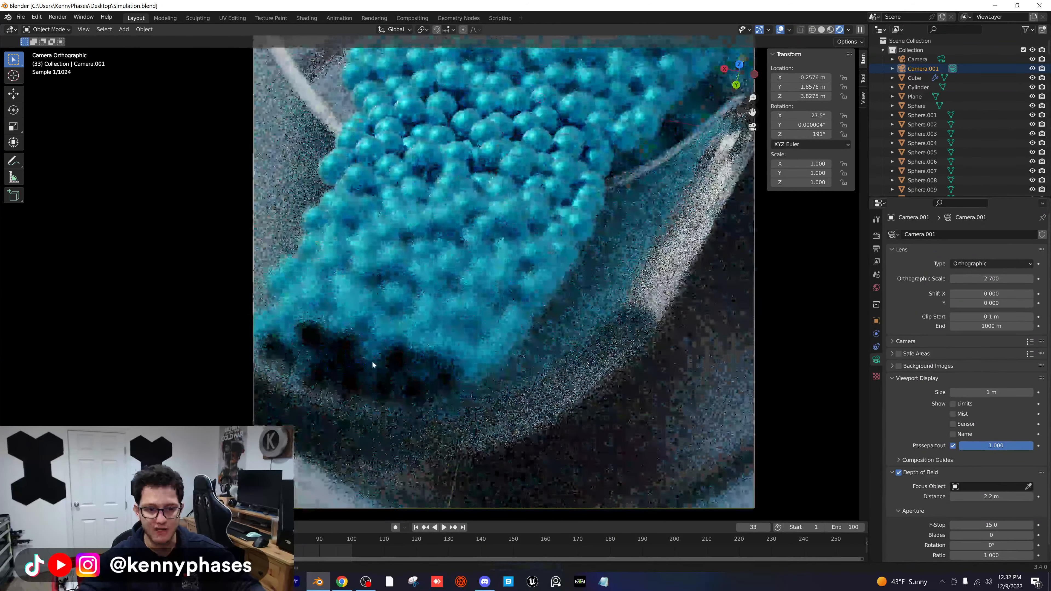
scroll(372, 360, down, 5)
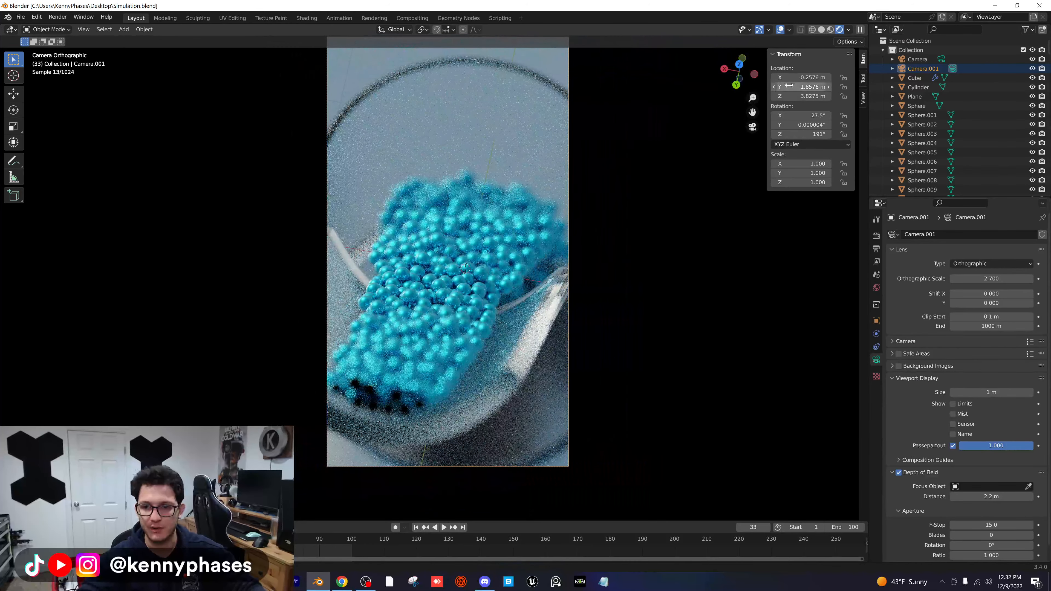
mouse_move(789, 85)
mouse_down()
mouse_move(1018, 86)
mouse_move(818, 96)
mouse_move(844, 96)
mouse_move(712, 87)
mouse_move(797, 77)
mouse_up()
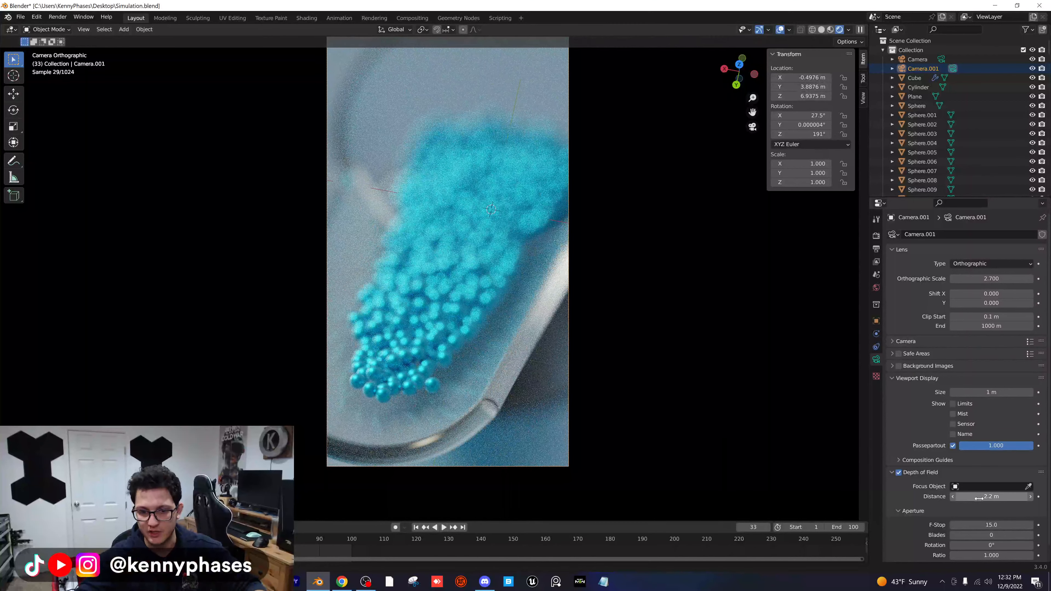
- Switch to material preview and set the camera's focus distance to 2.7 m for the lowest balls at frame 33
scroll(687, 289, up, 2)
shift+middle_drag(687, 289, 666, 236)
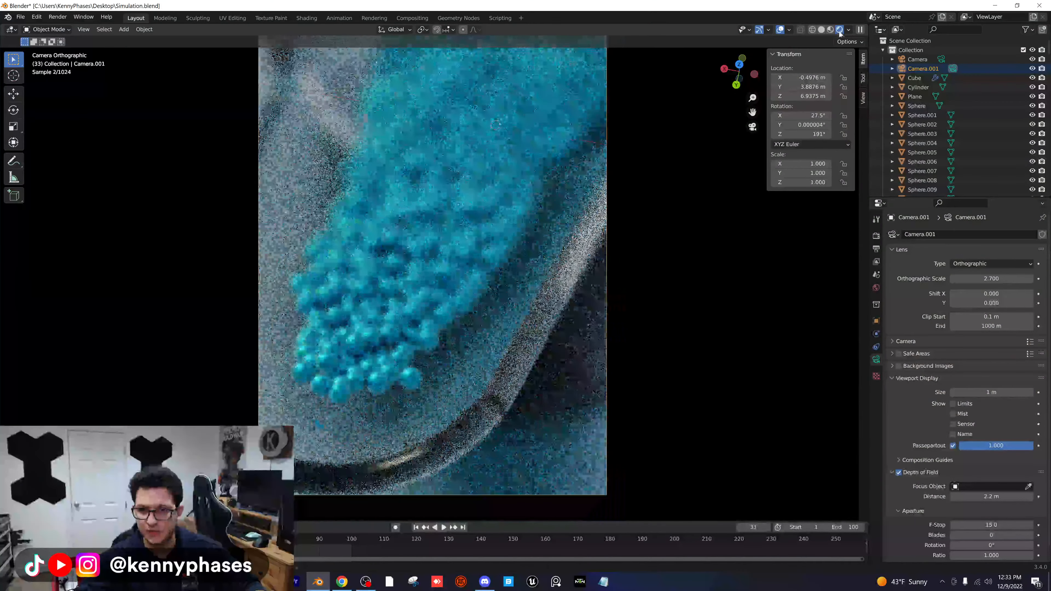
click(830, 29)
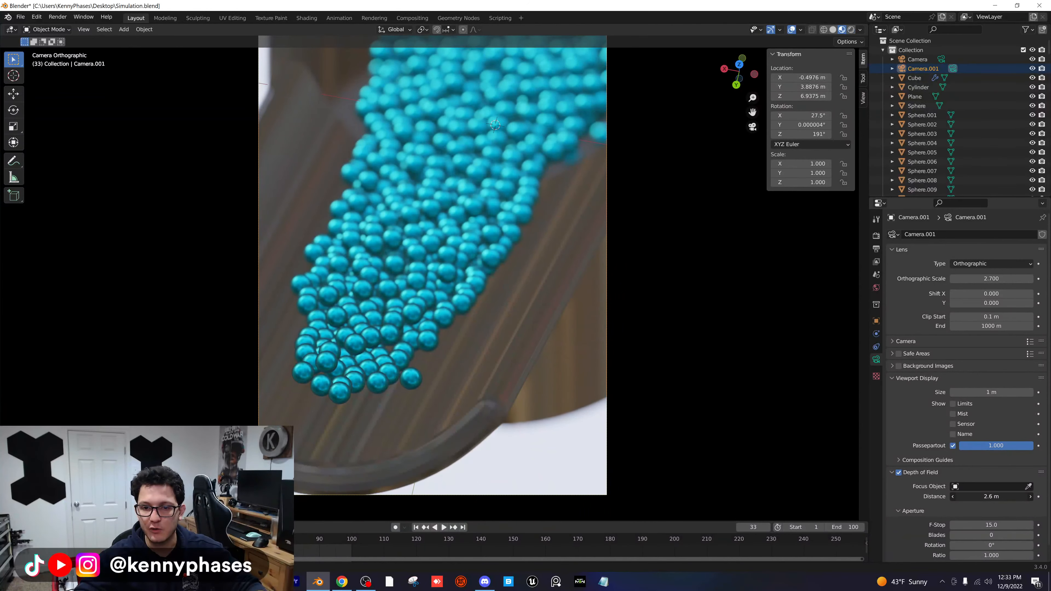
mouse_move(991, 496)
mouse_down()
mouse_move(1012, 496)
mouse_move(921, 496)
mouse_move(979, 497)
mouse_up()
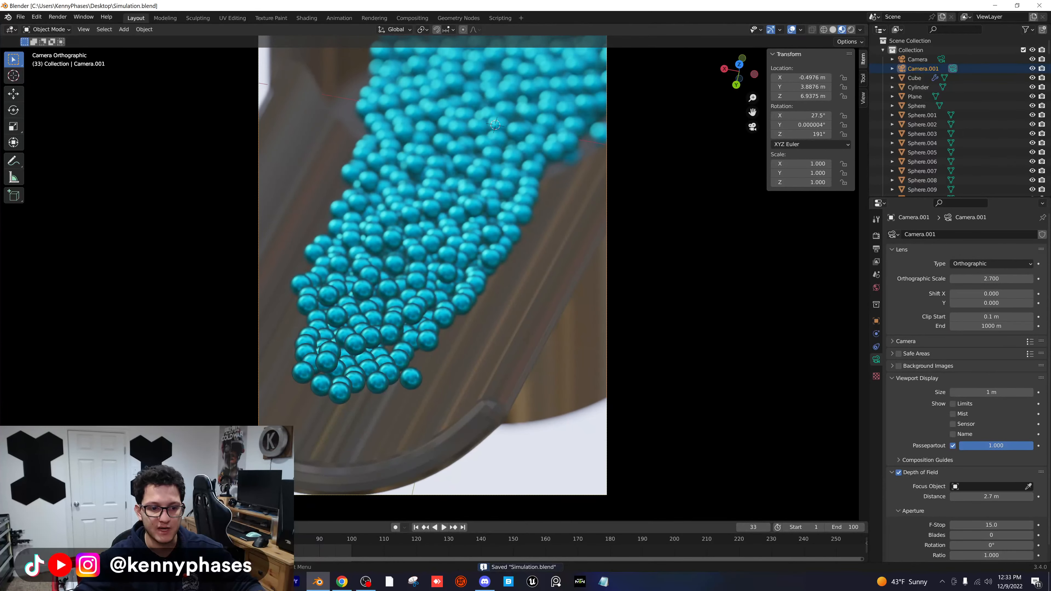
- Return to frame 1, set the camera's focus distance to 1.3 m, check it in rendered shading and keyframe the distance
key(shift+Left)
key(space)
shift+middle_drag(479, 315, 549, 350)
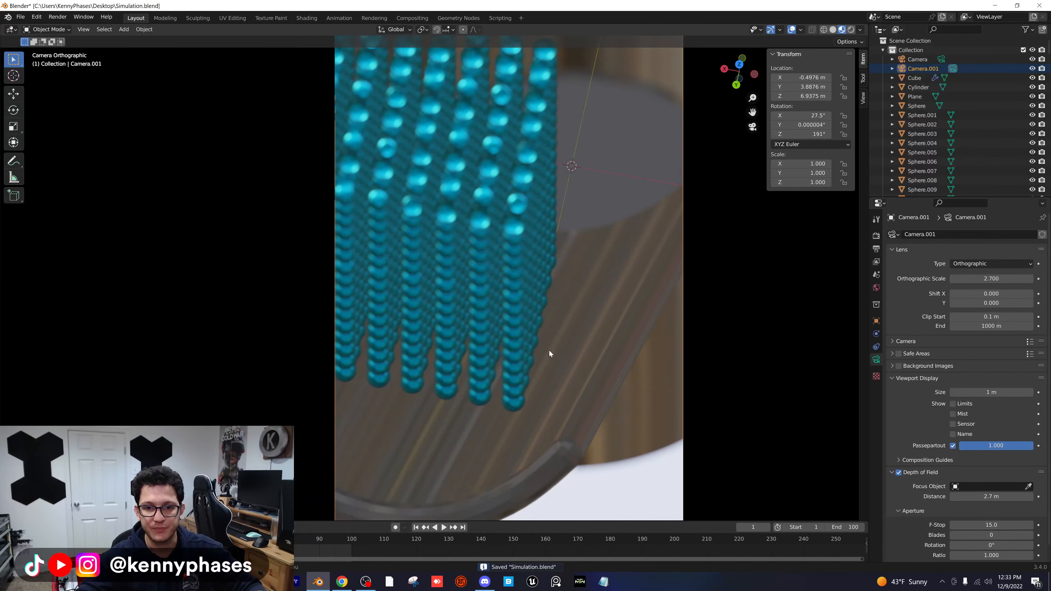
drag(988, 500, 939, 500)
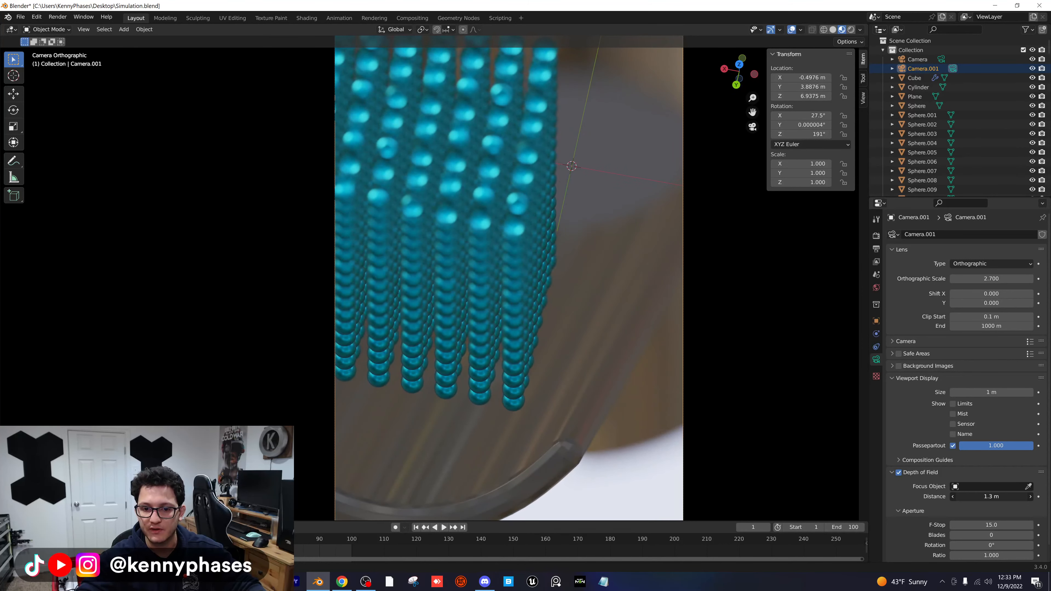
click(851, 29)
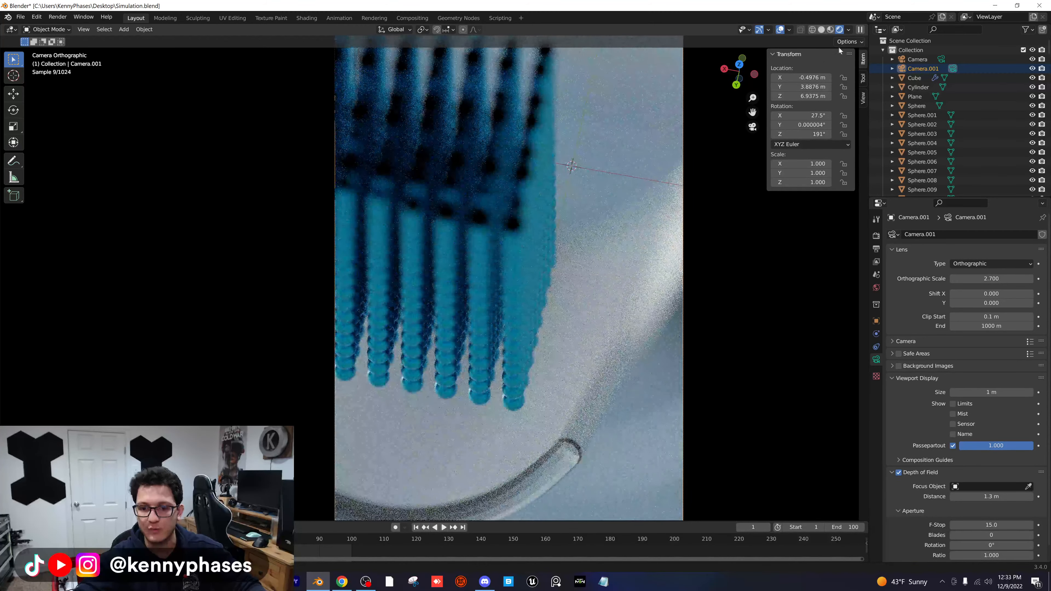
click(830, 29)
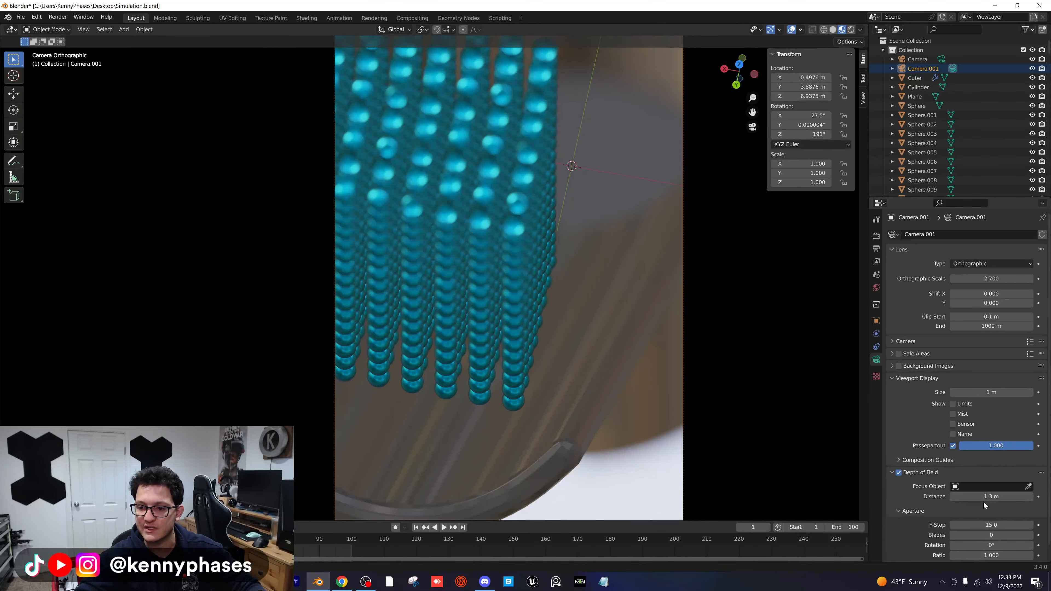
key(i)
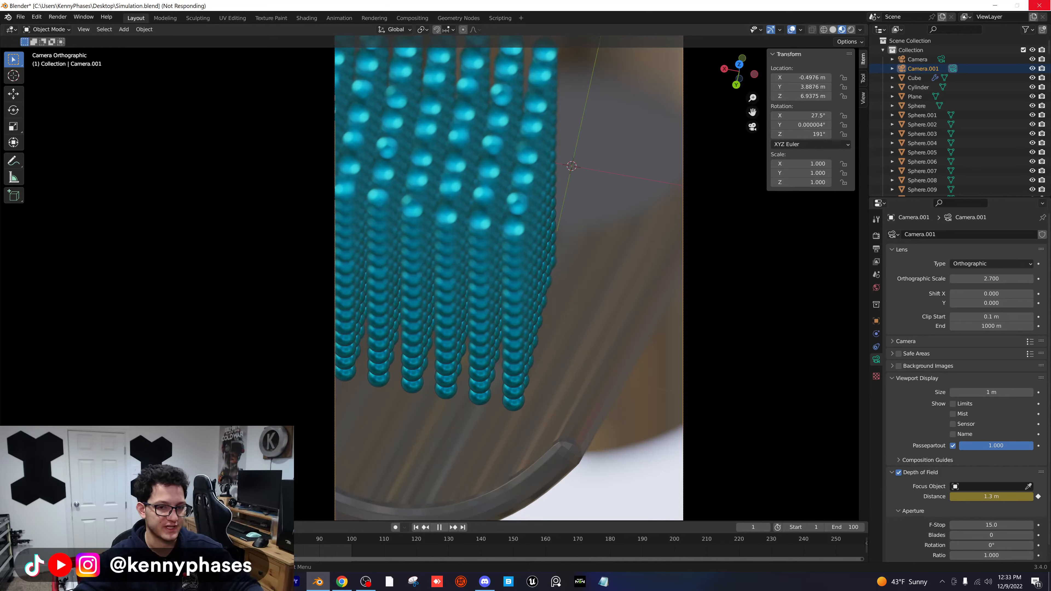
- Play to frame 70, keyframe the camera's focus distance at 8.9 m, switch to rendered shading and save the file
key(space)
key(space)
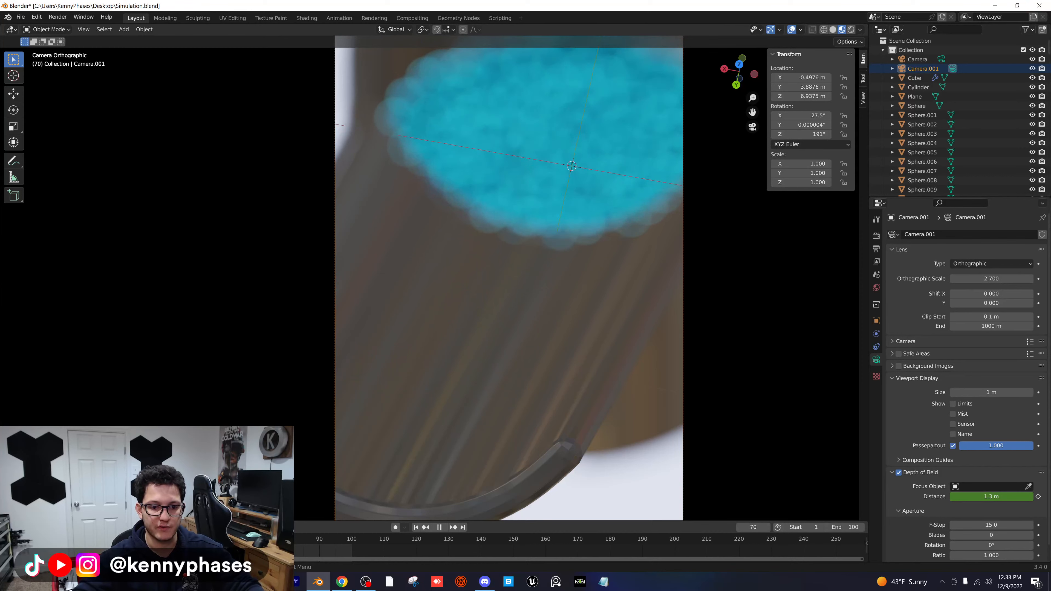
drag(991, 496, 1050, 496)
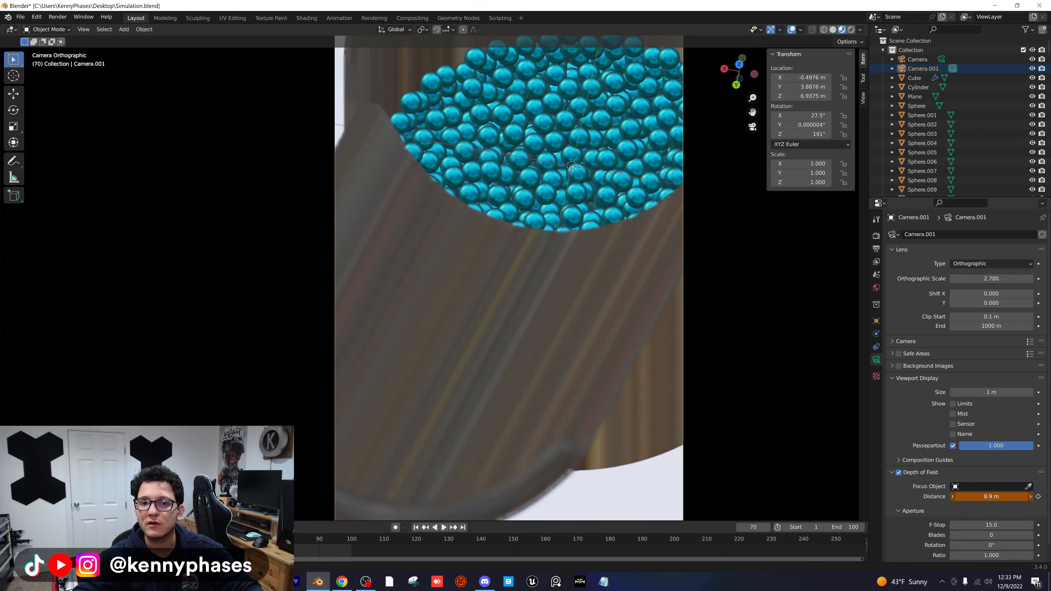
key(i)
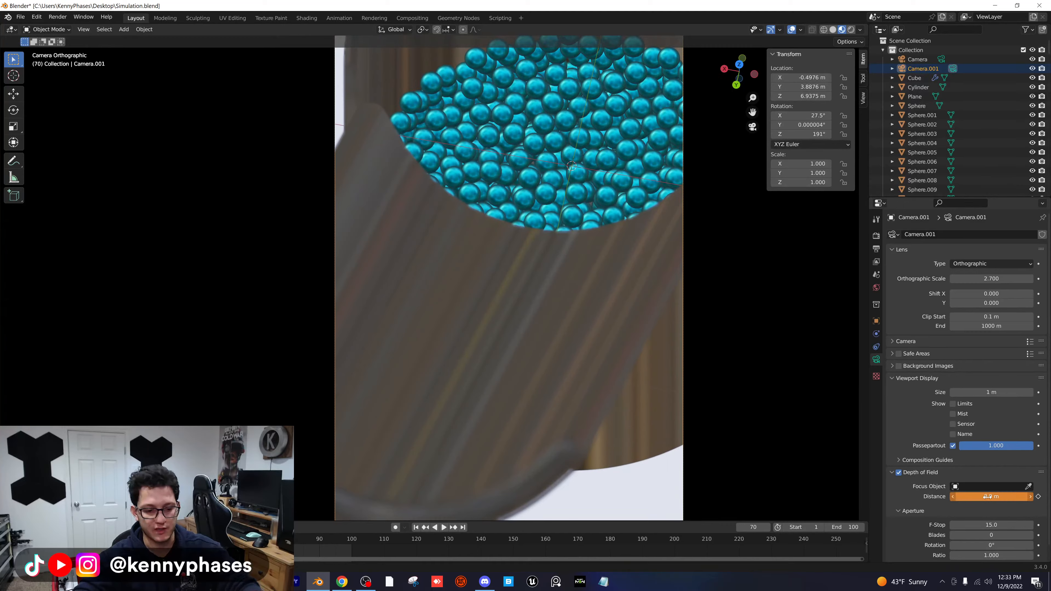
click(850, 30)
key(ctrl+s)
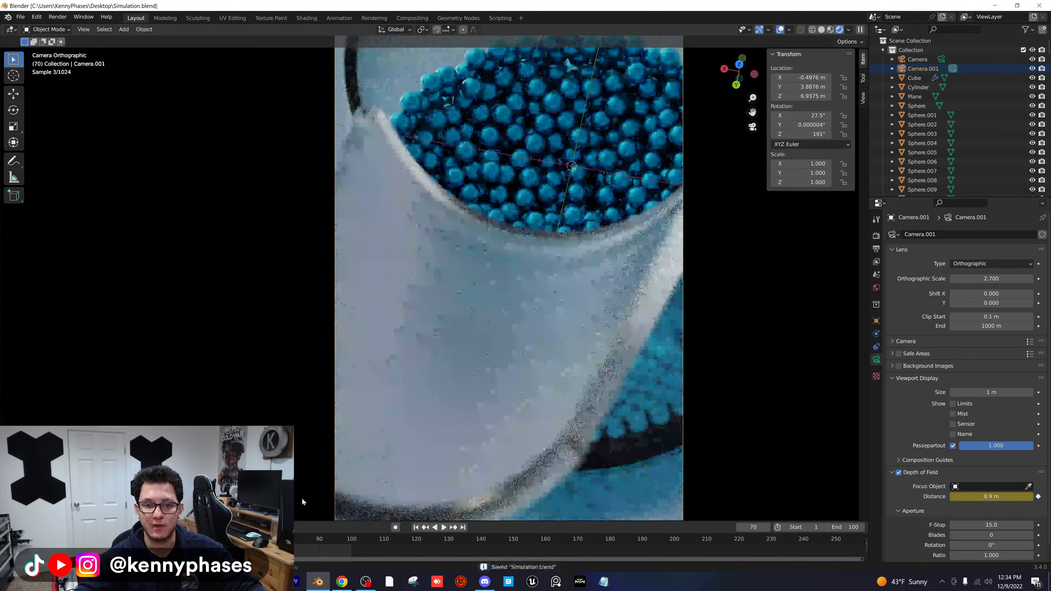
- Play the animation in the rendered view to review the animated focus, and go back to frame 1
key(shift+Left)
key(space)
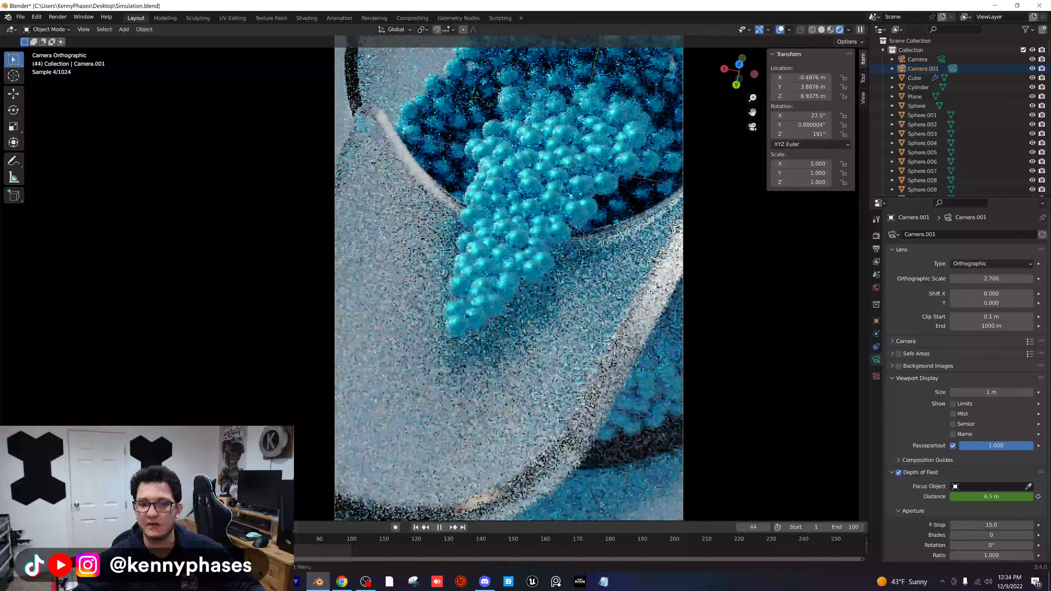
key(space)
scroll(509, 277, down, 3)
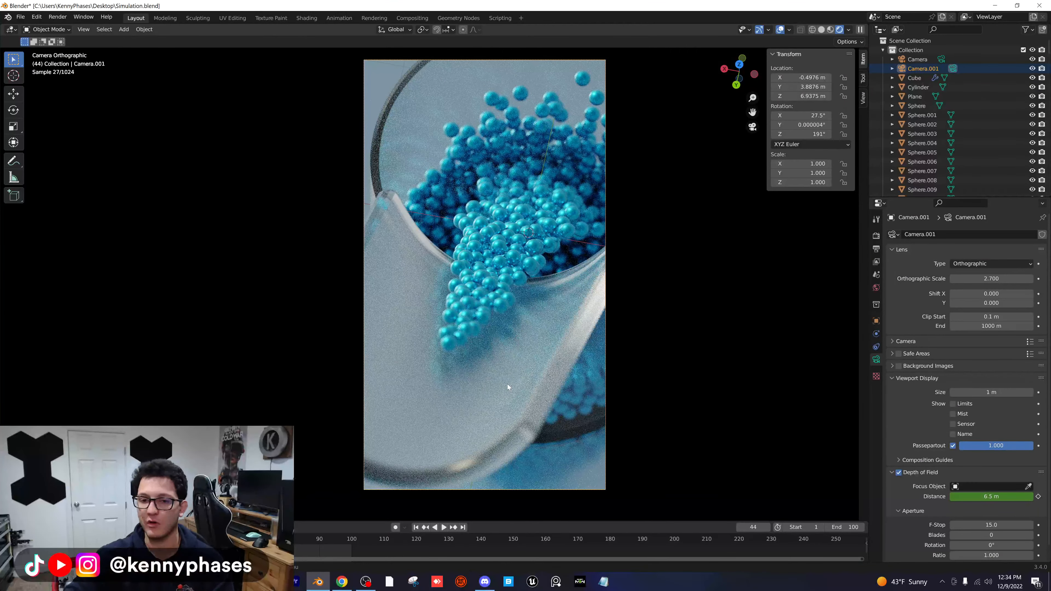
key(shift+ctrl+space)
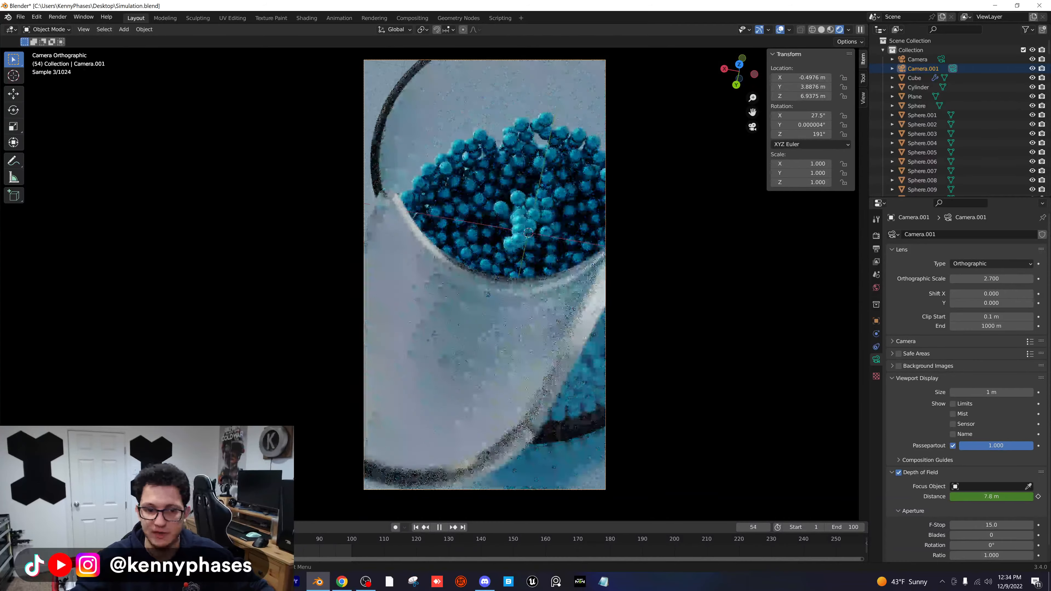
drag(116, 539, 32, 539)
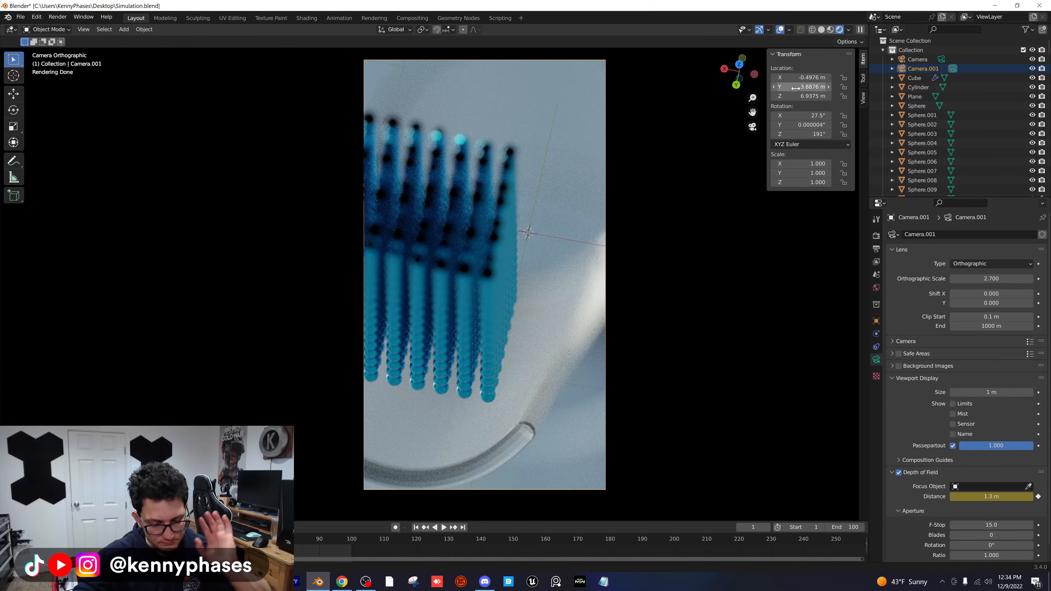
- Keyframe Camera.001's location and rotation at frame 1 and jump to its keyframe at frame 70
key(i)
key(i)
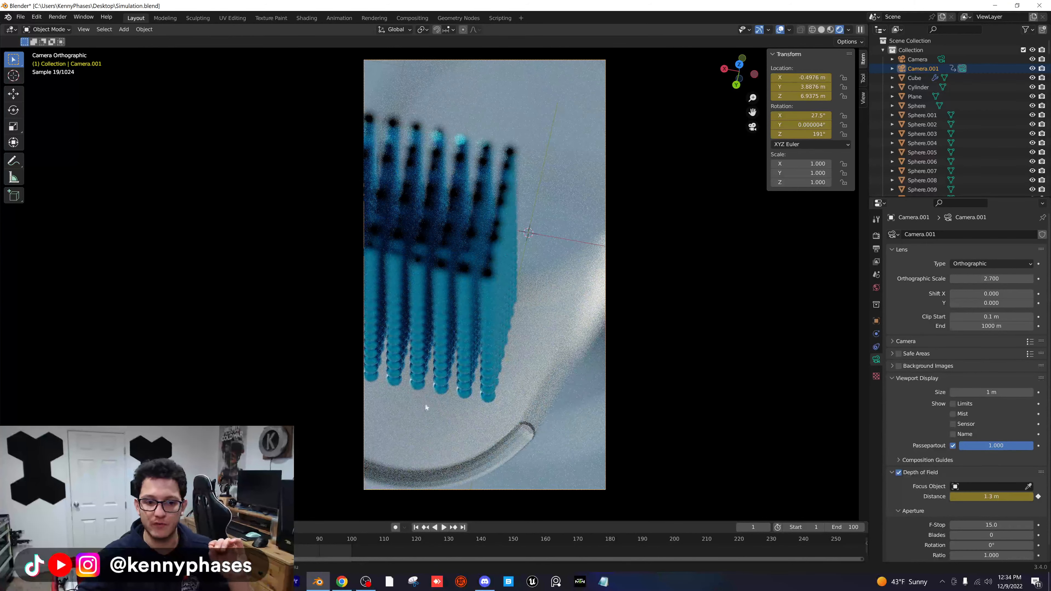
key(Up)
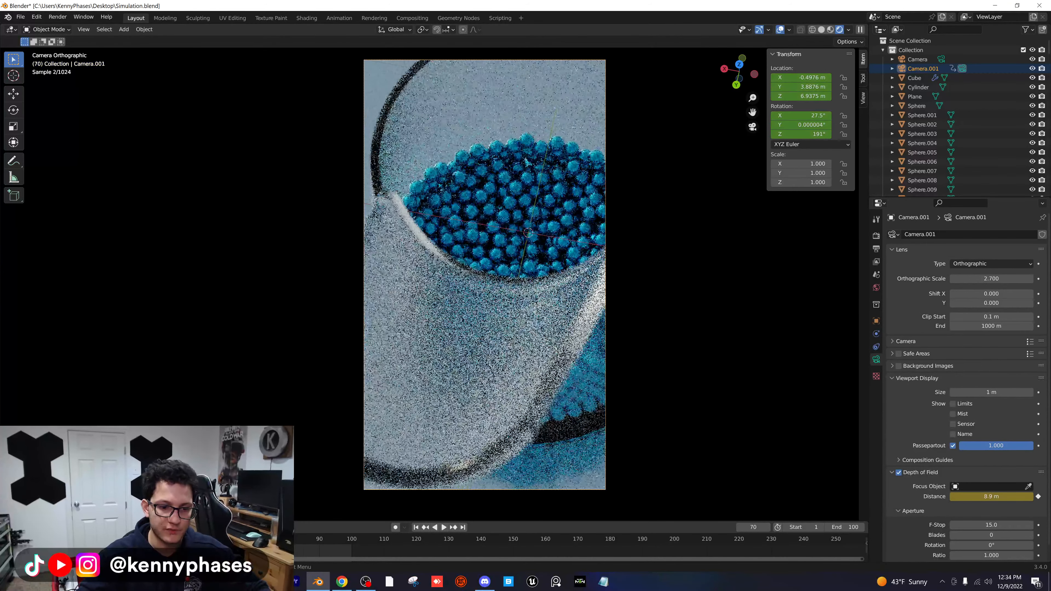
- Set Camera.001's Z rotation to 187° and Y location to 3.4276 m at frame 70, keyframe the transforms, play the animation and save the file
drag(795, 137, 782, 137)
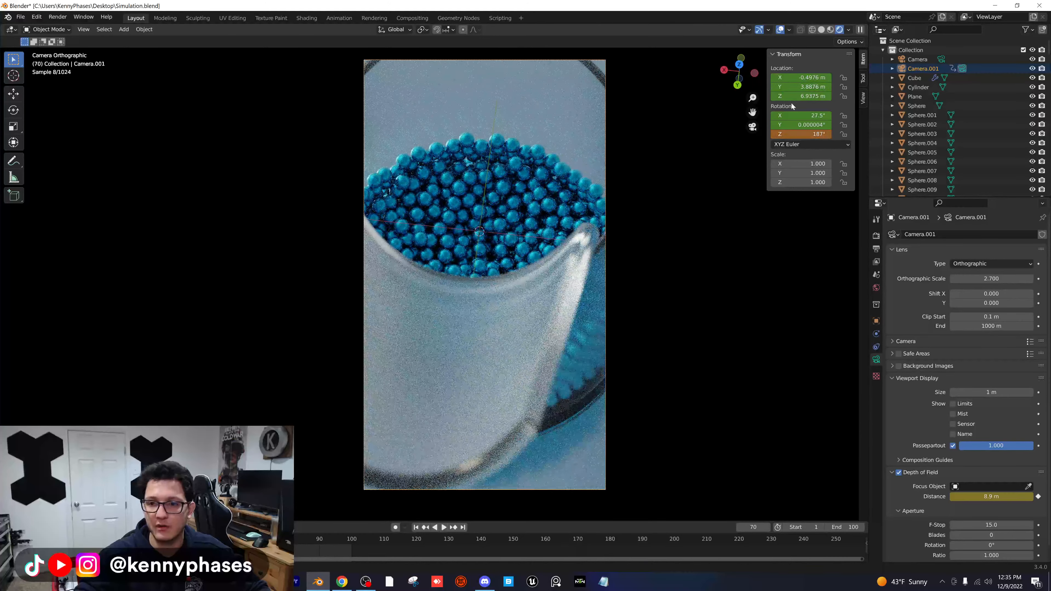
mouse_move(797, 87)
mouse_down()
mouse_move(766, 87)
mouse_move(806, 87)
mouse_up()
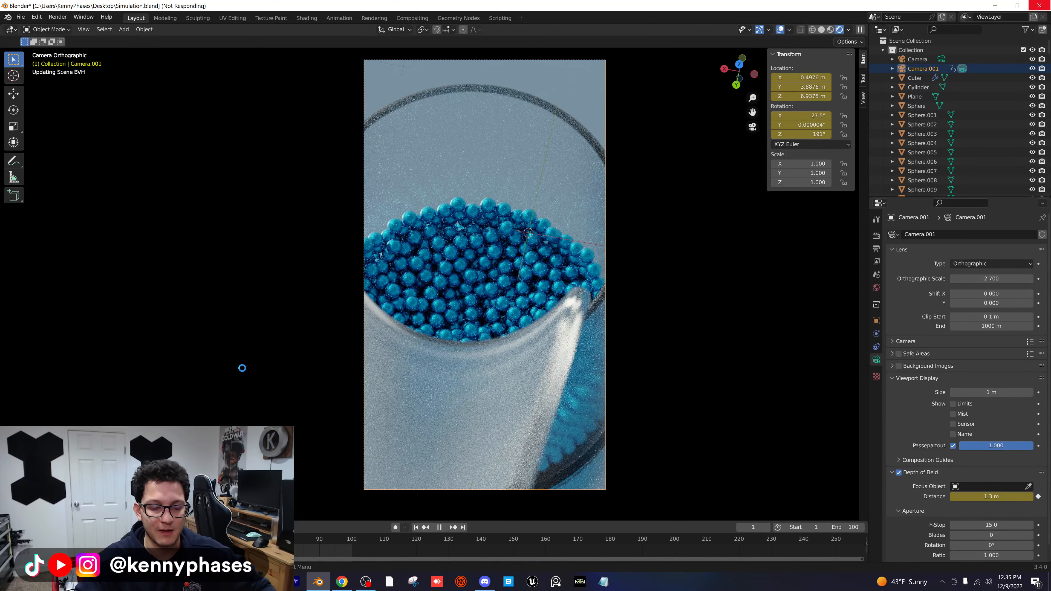
key(ctrl+s)
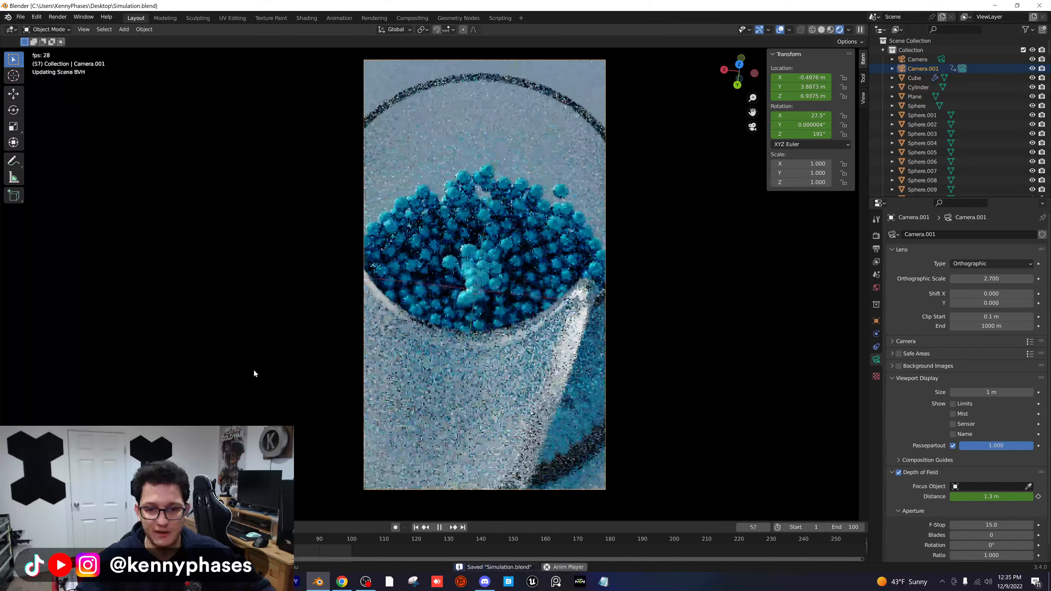
key(space)
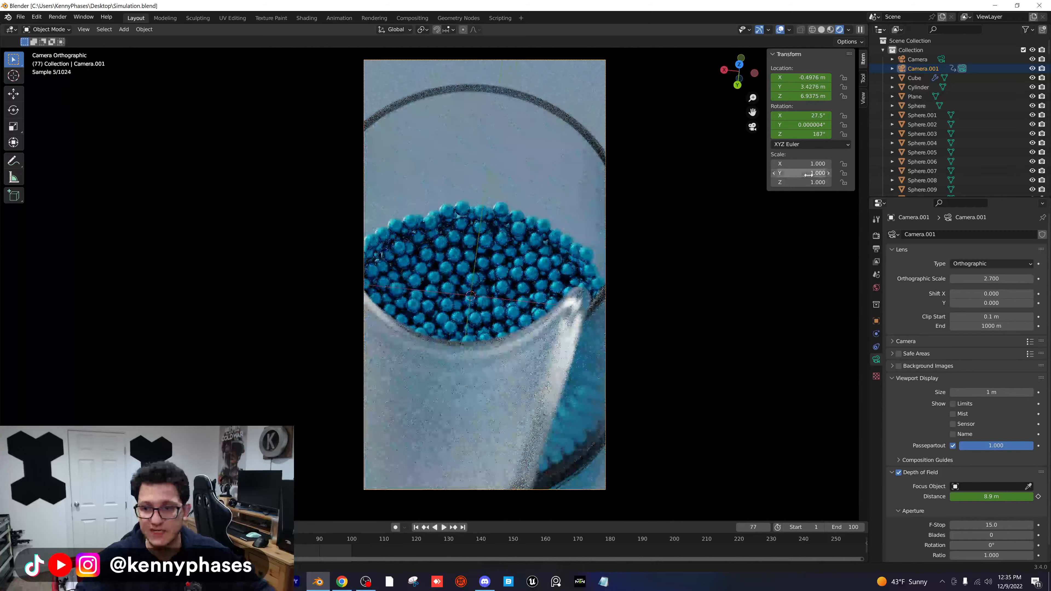
- Enlarge the timeline, switch to solid shading, expand Camera.001's keyframe channels and go to frame 70
drag(292, 520, 292, 442)
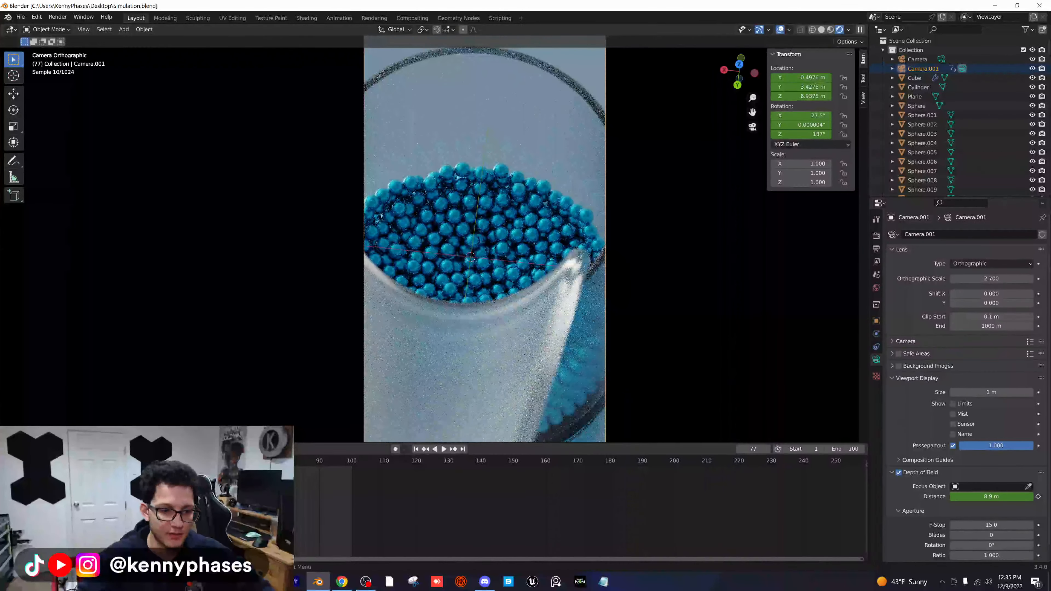
click(821, 30)
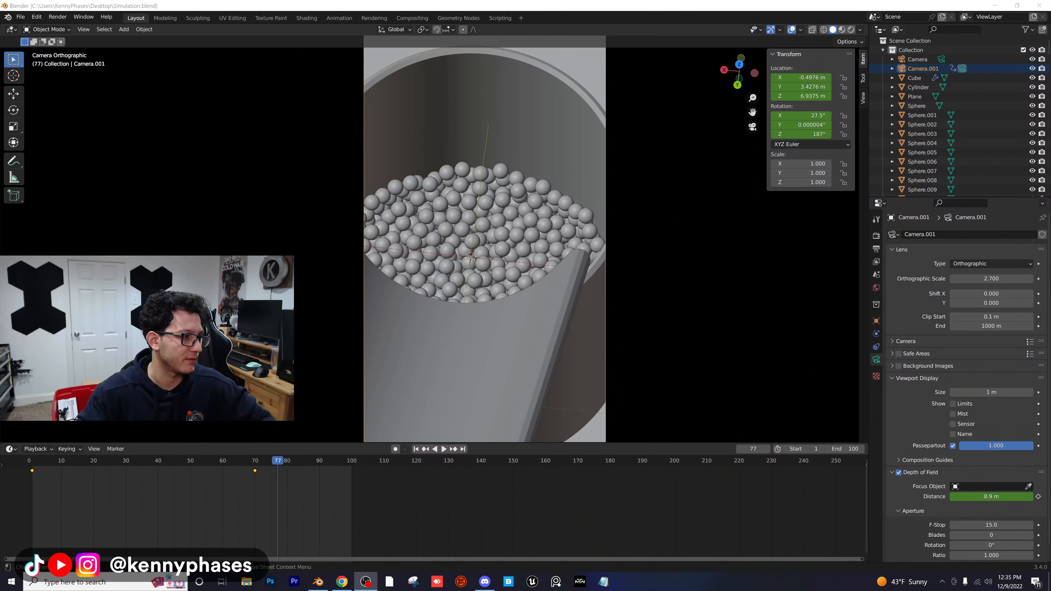
click(2, 465)
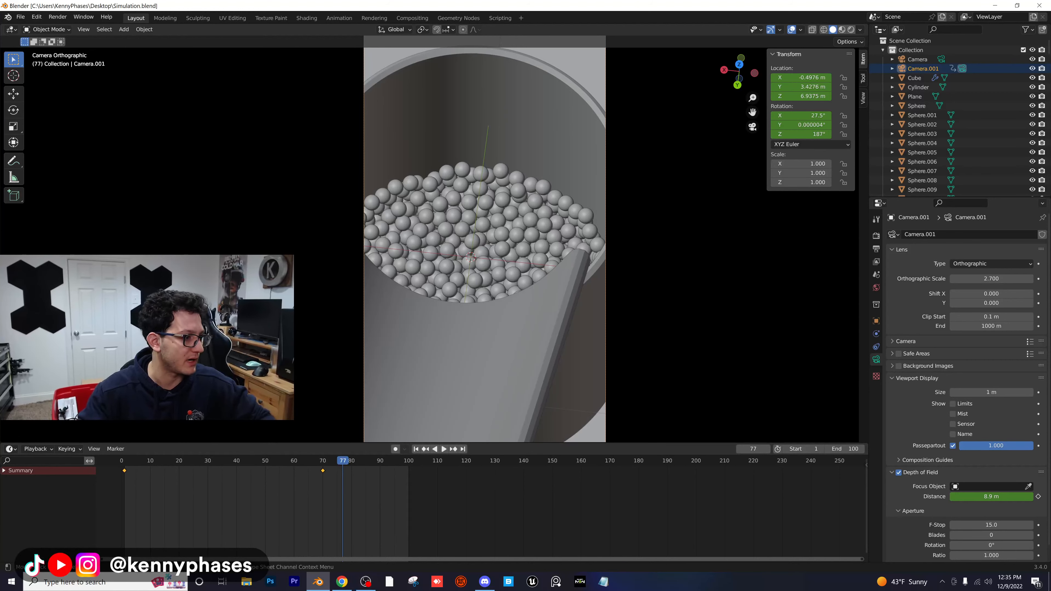
click(4, 471)
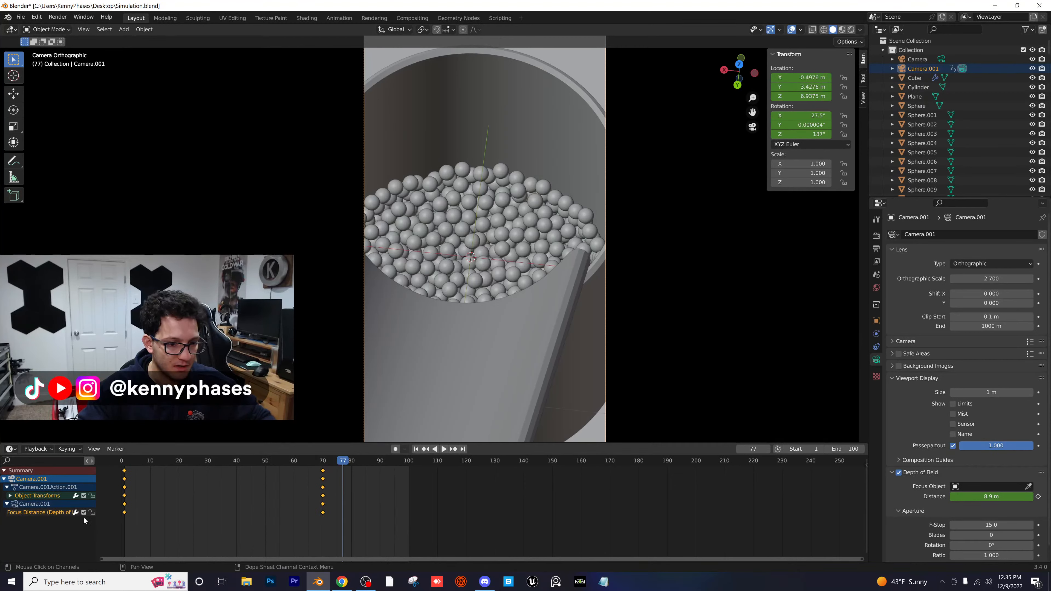
click(10, 496)
click(23, 497)
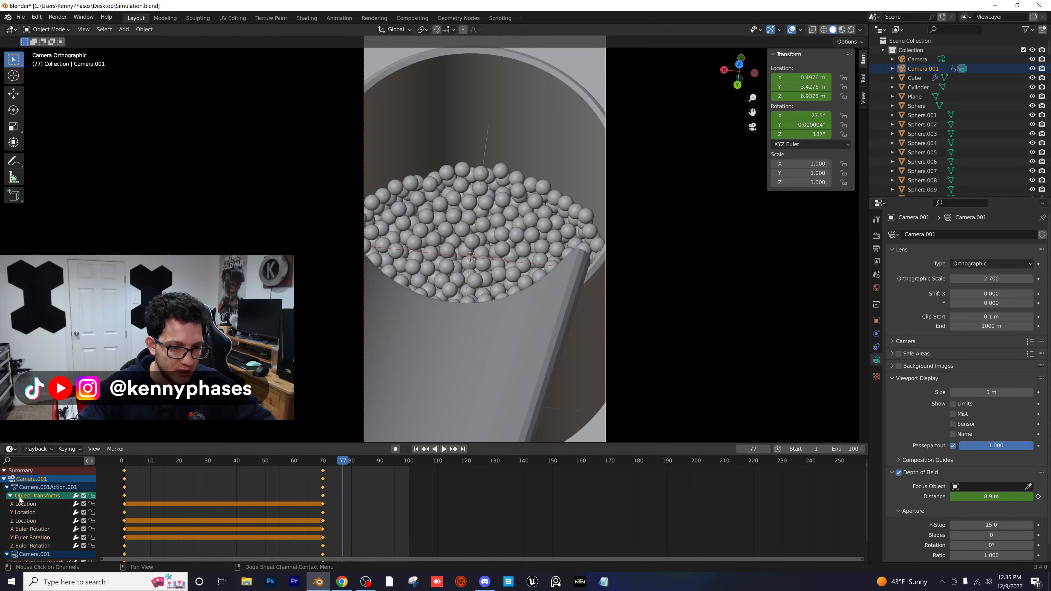
click(10, 495)
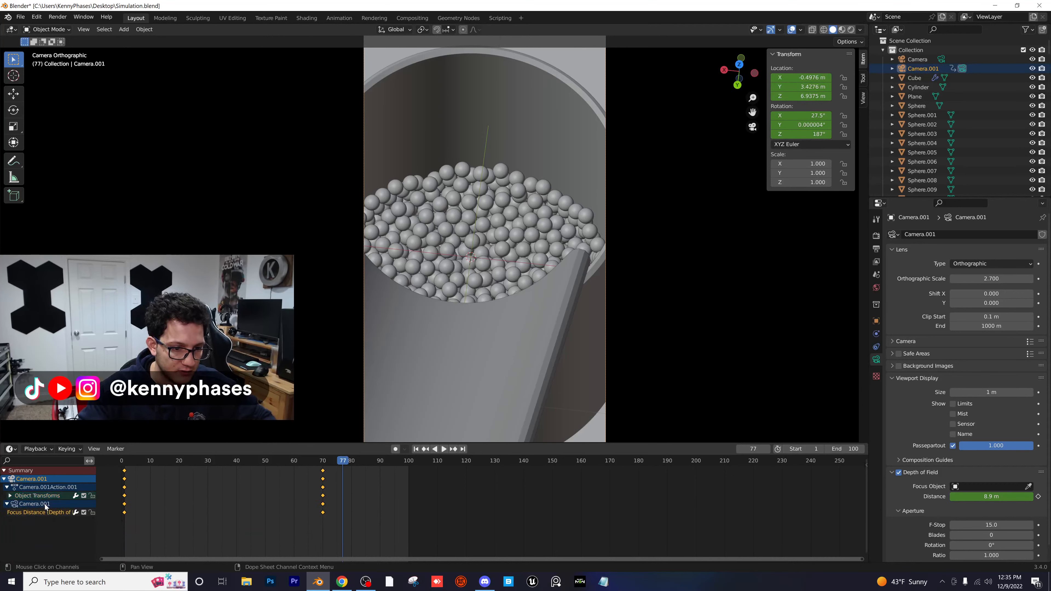
right_click(42, 497)
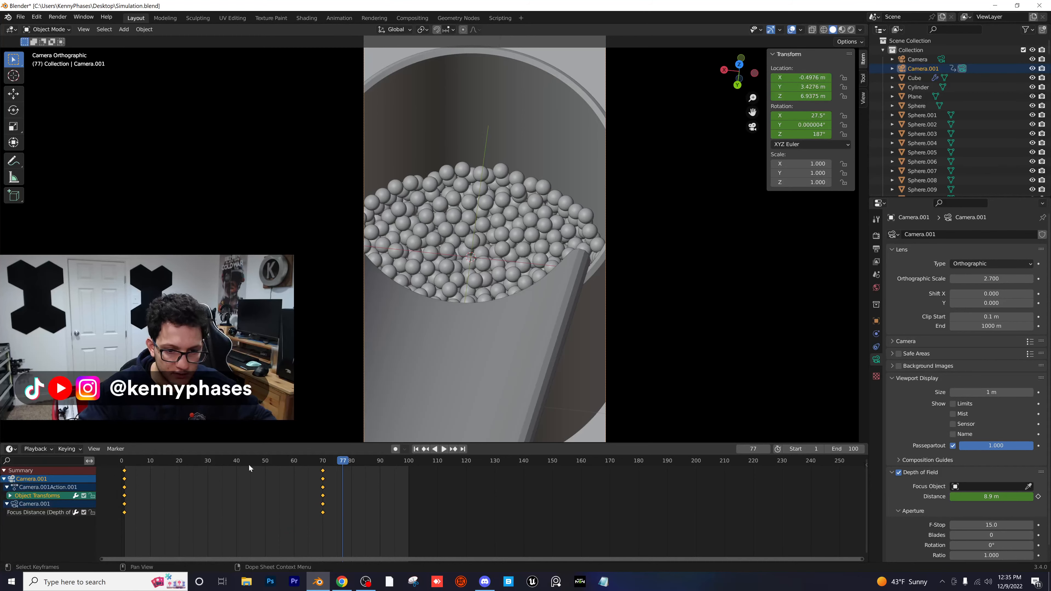
click(153, 460)
key(space)
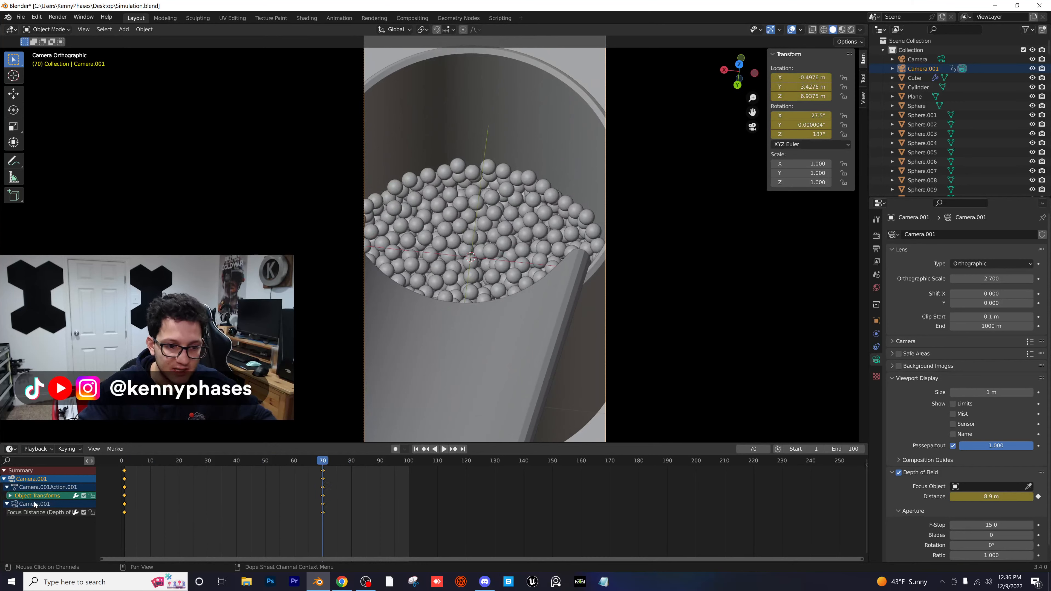
click(10, 497)
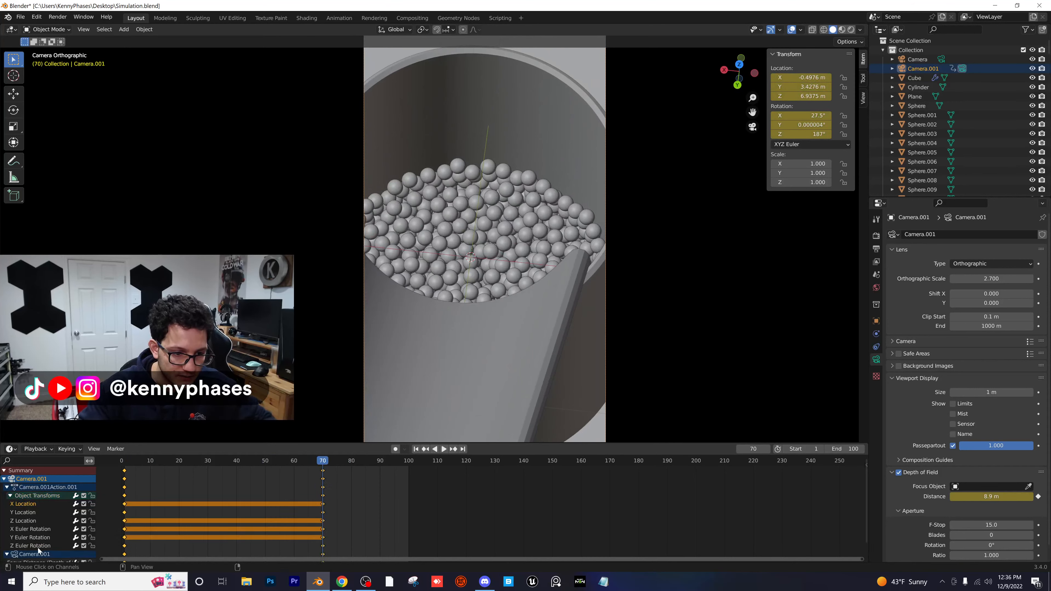
click(24, 507)
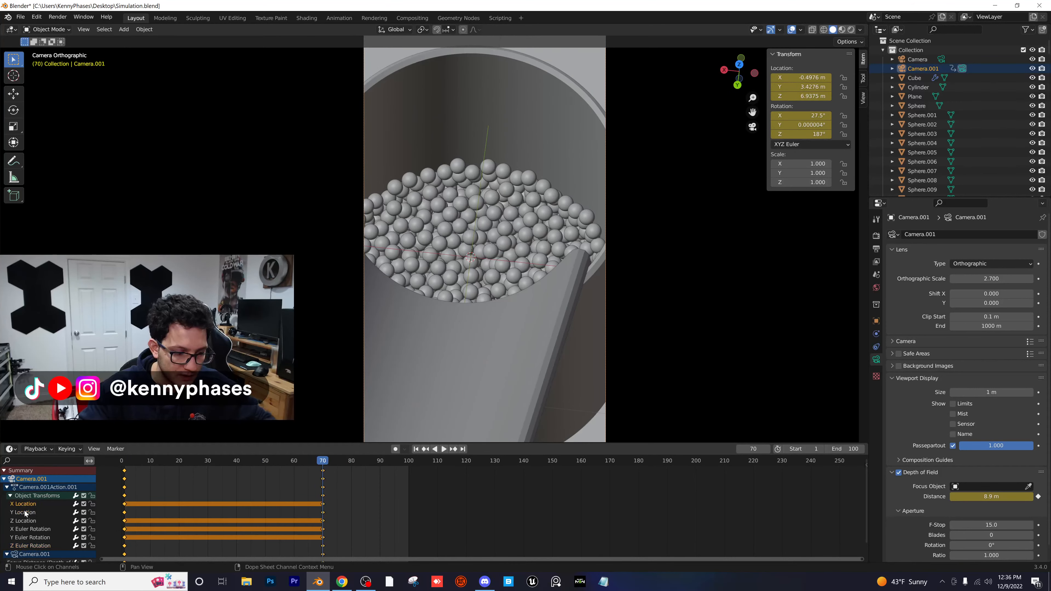
shift+click(34, 547)
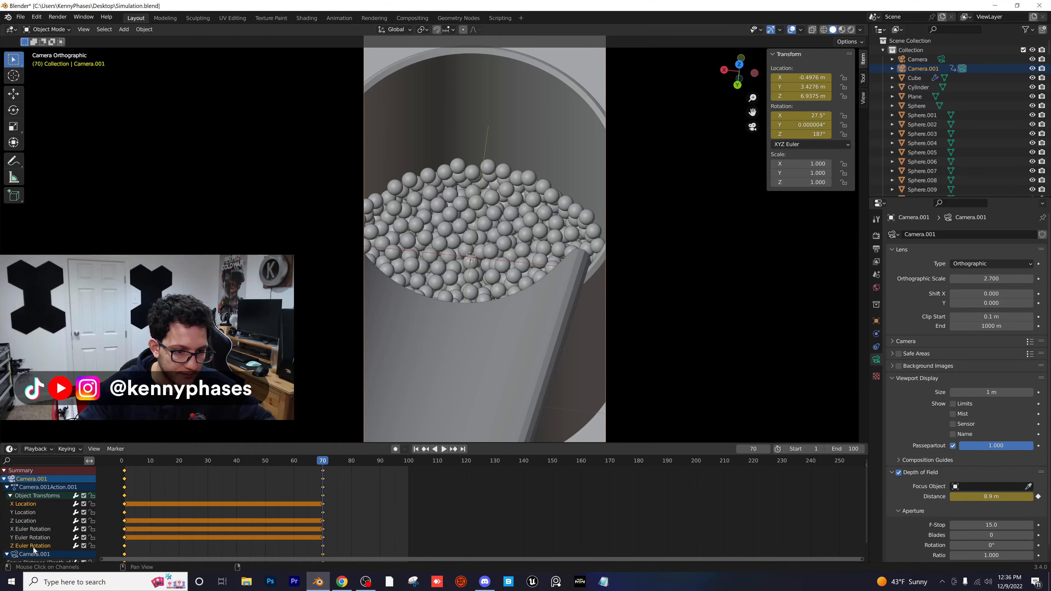
shift+click(27, 521)
shift+click(26, 514)
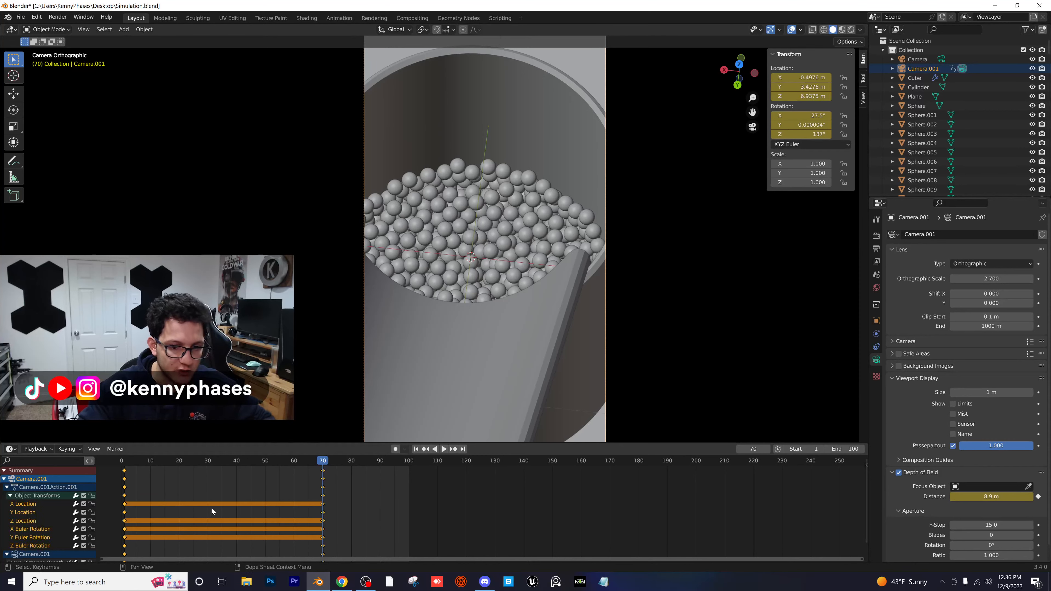
key(g)
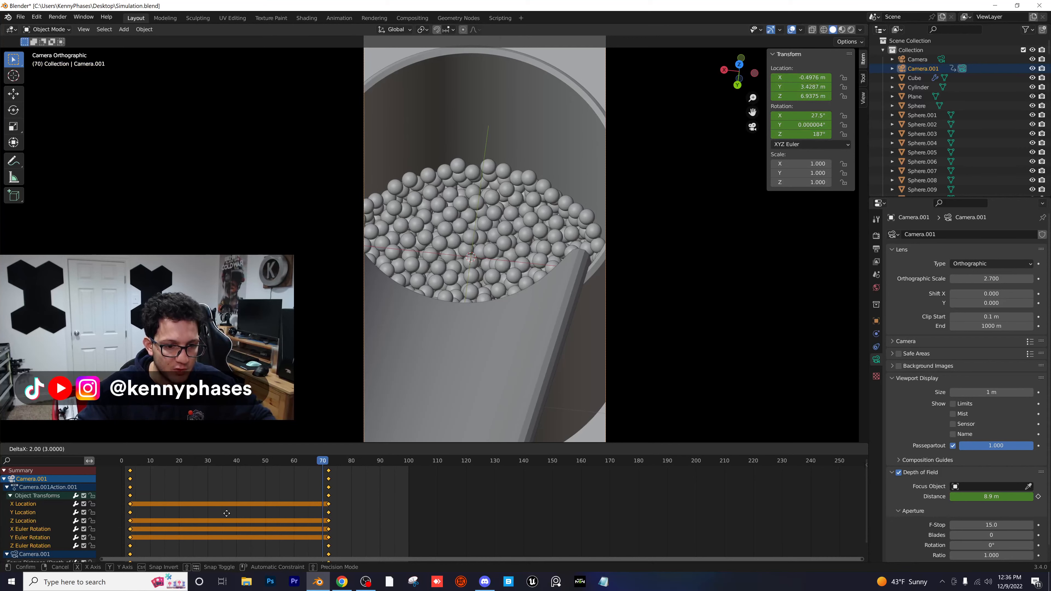
key(Escape)
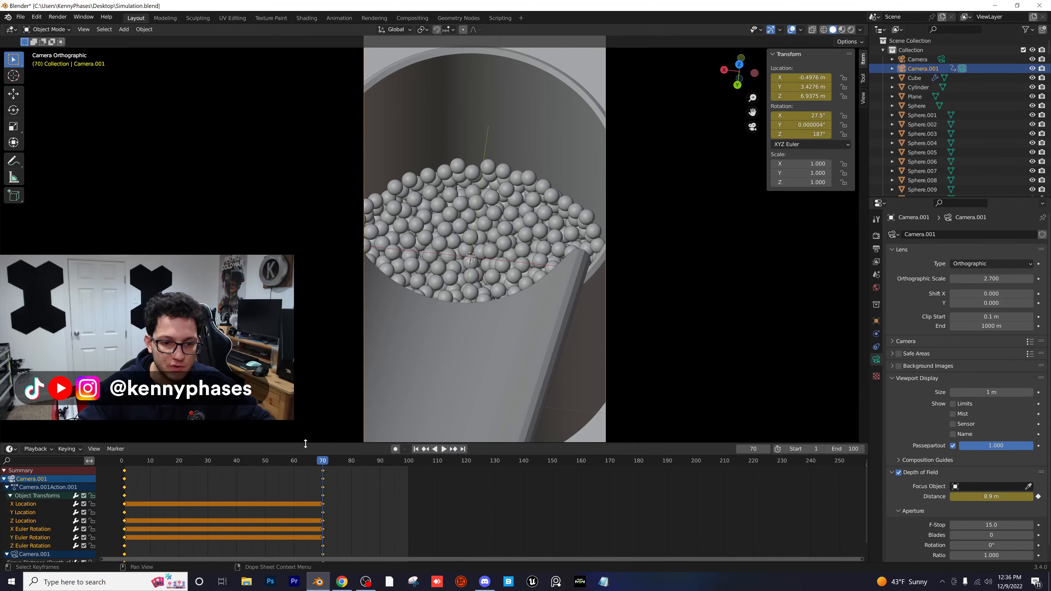
- Move all of Camera.001's frame 70 keyframes, including the focus distance, to frame 100
drag(306, 444, 314, 365)
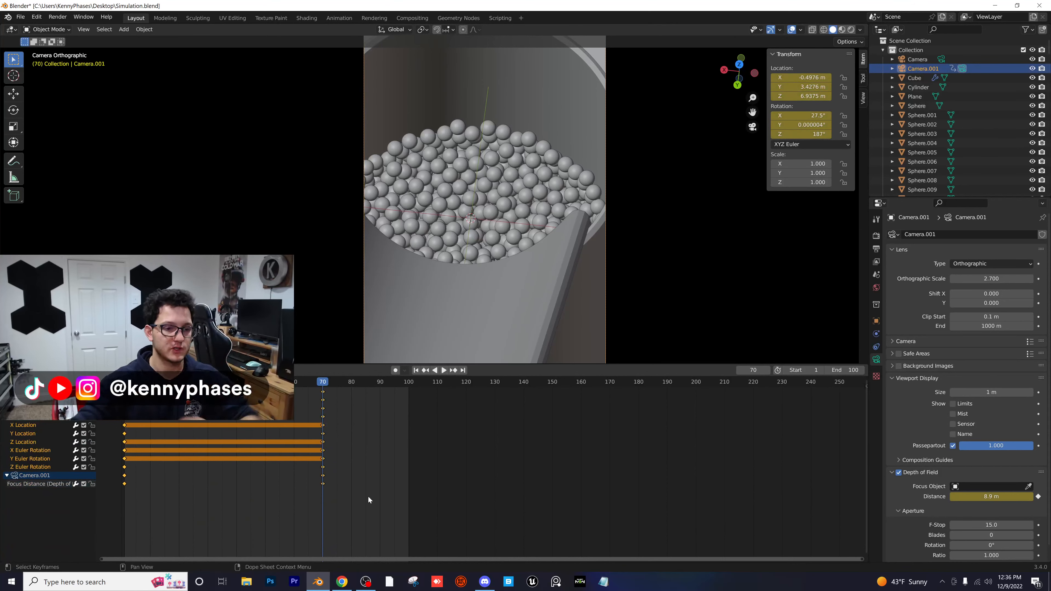
click(191, 500)
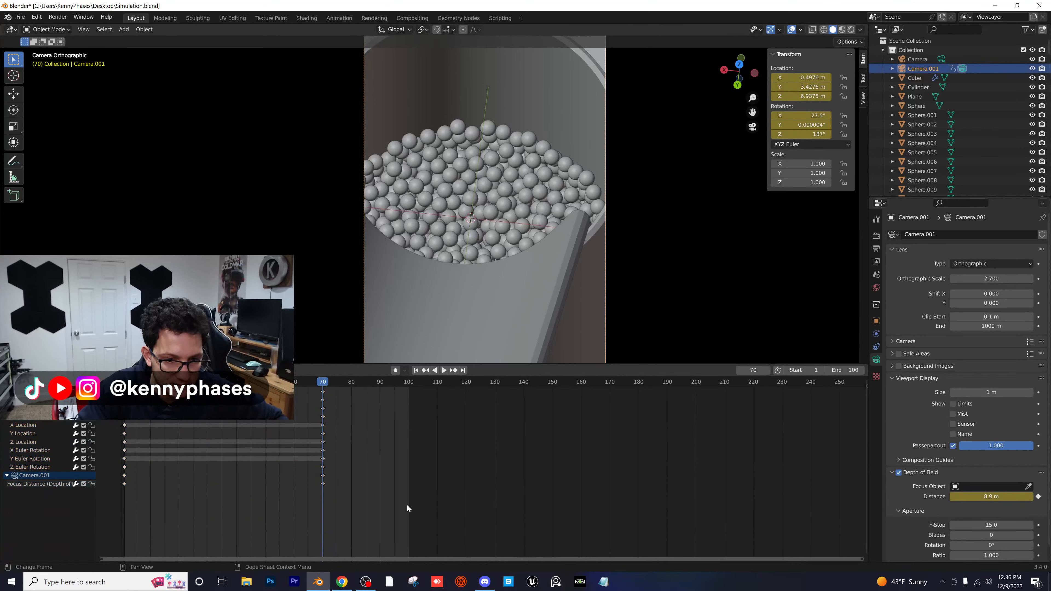
drag(398, 514, 302, 391)
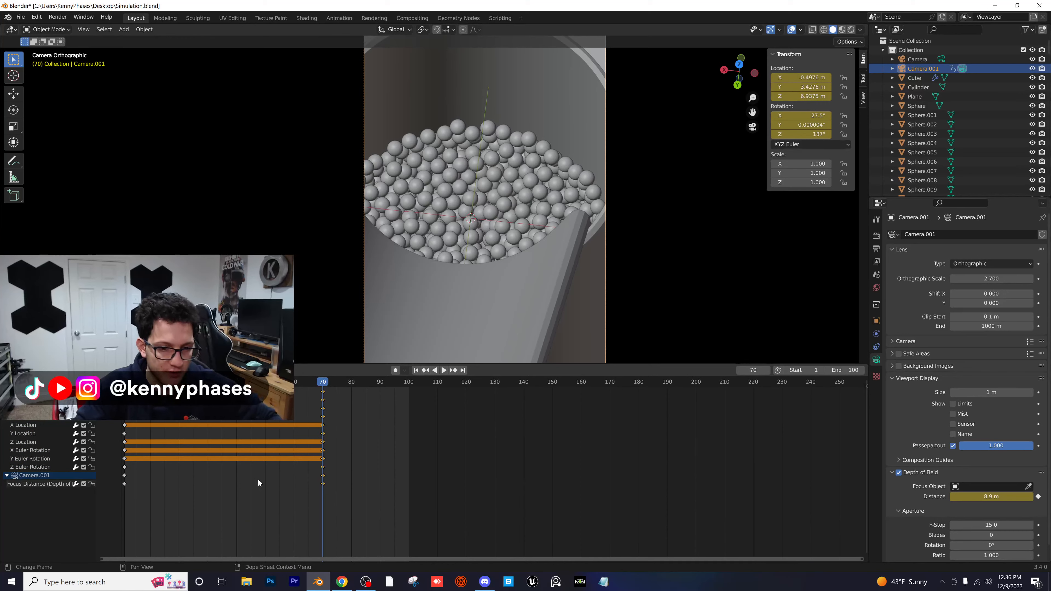
key(g)
click(343, 468)
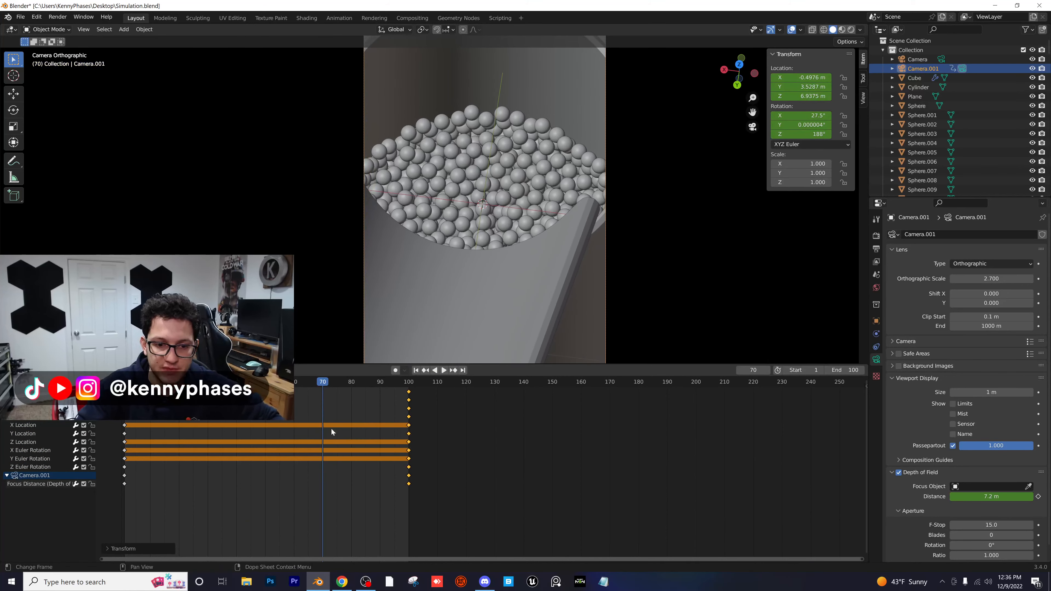
- Play and scrub through the animation from frame 1 in rendered shading to review the camera move and focus, and save the file
click(851, 29)
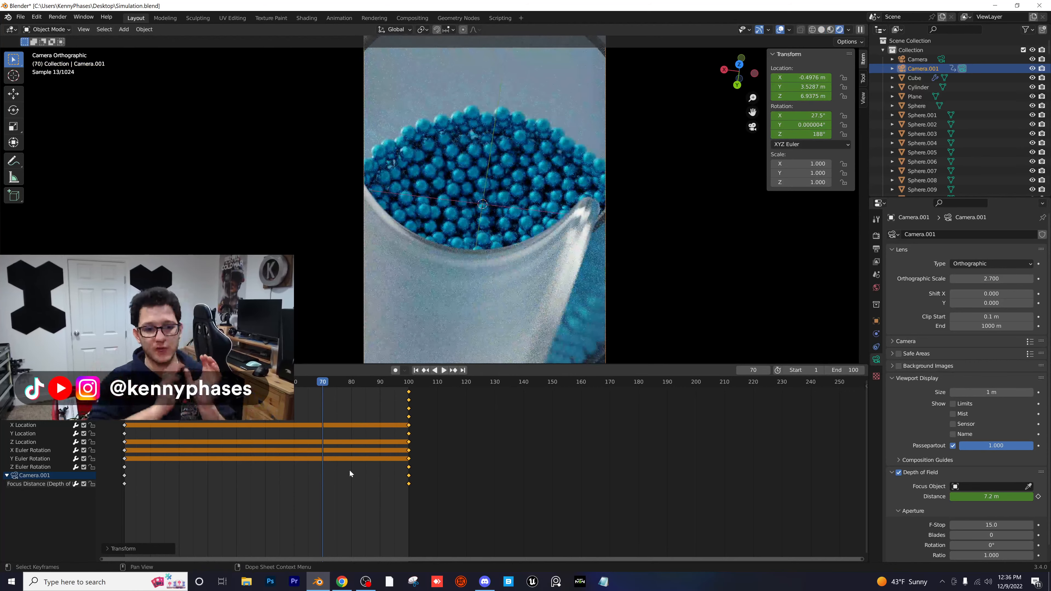
drag(526, 364, 526, 431)
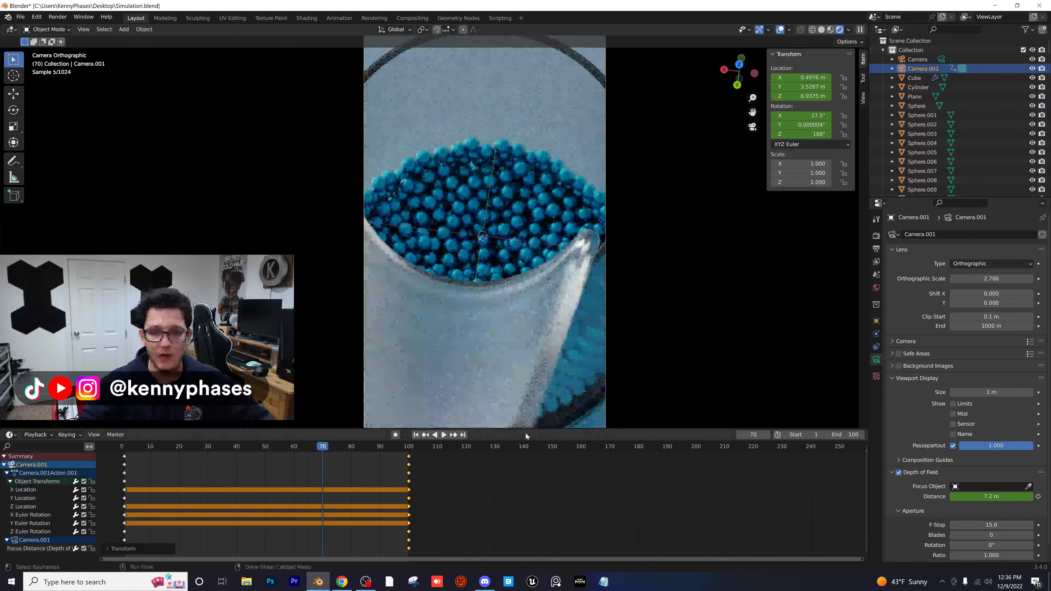
click(125, 446)
key(space)
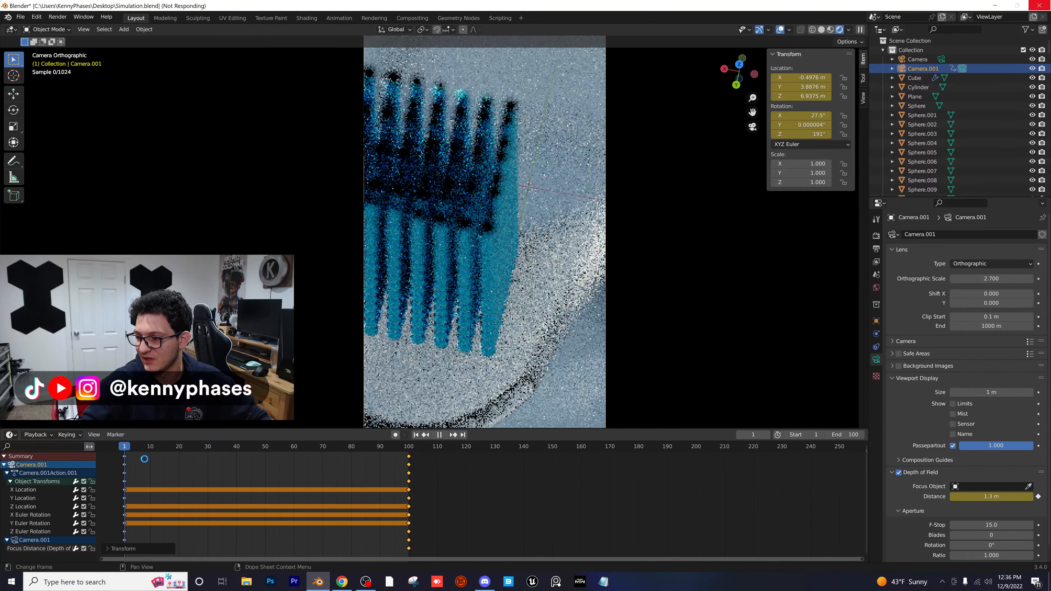
key(space)
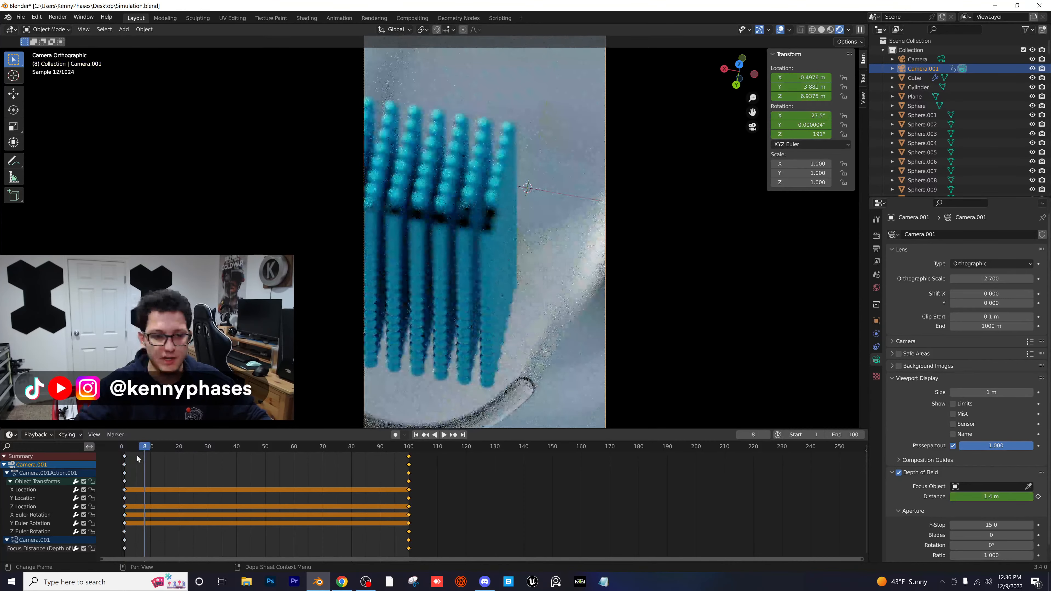
key(space)
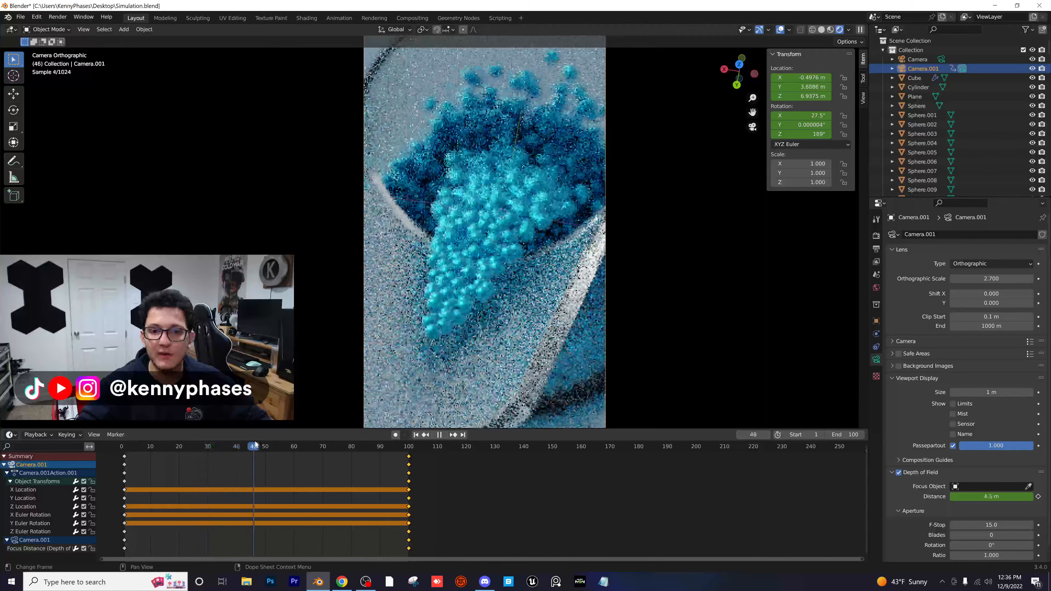
drag(254, 442, 368, 445)
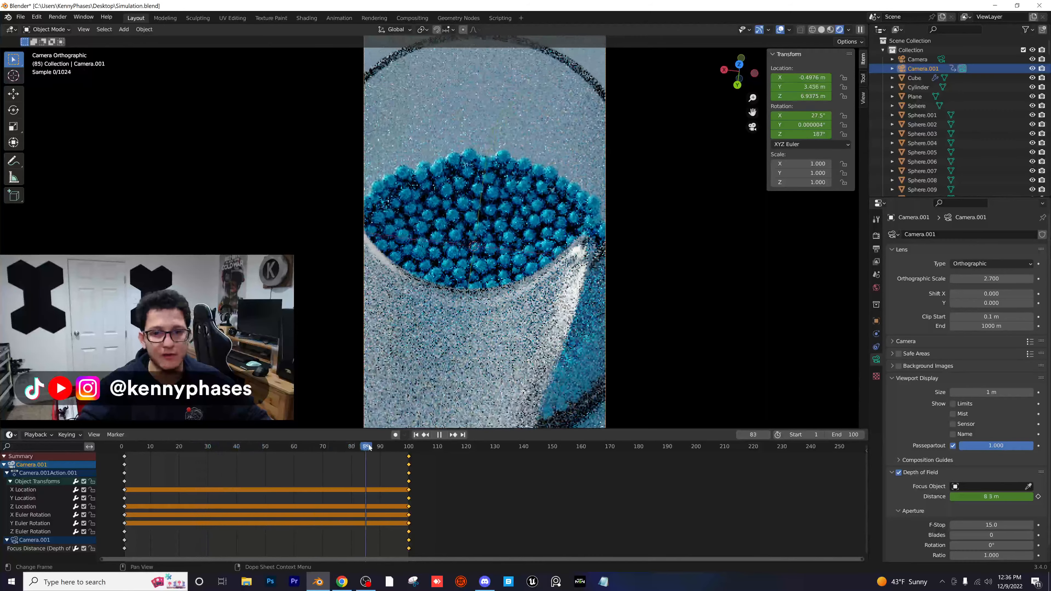
key(space)
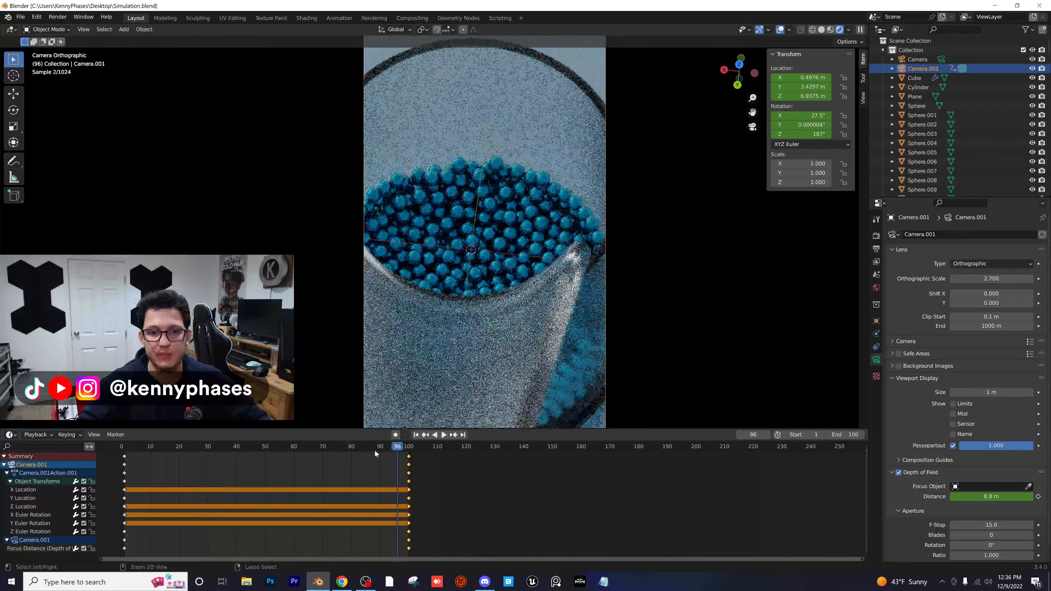
key(ctrl+s)
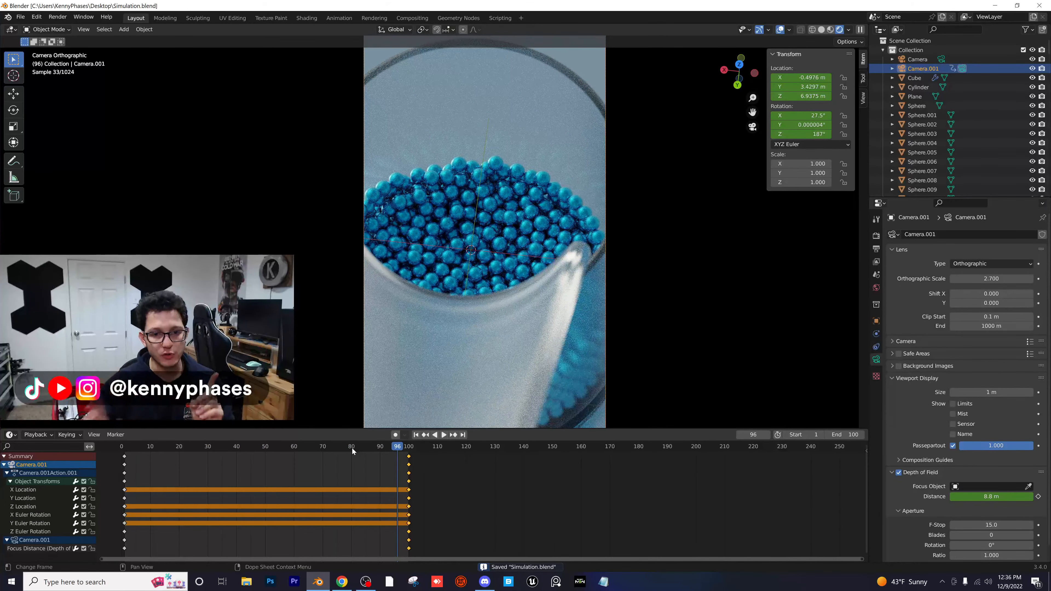
- Switch to solid shading, leave the camera view for an overview of the scene and scrub through the early frames
click(821, 30)
scroll(532, 267, down, 1)
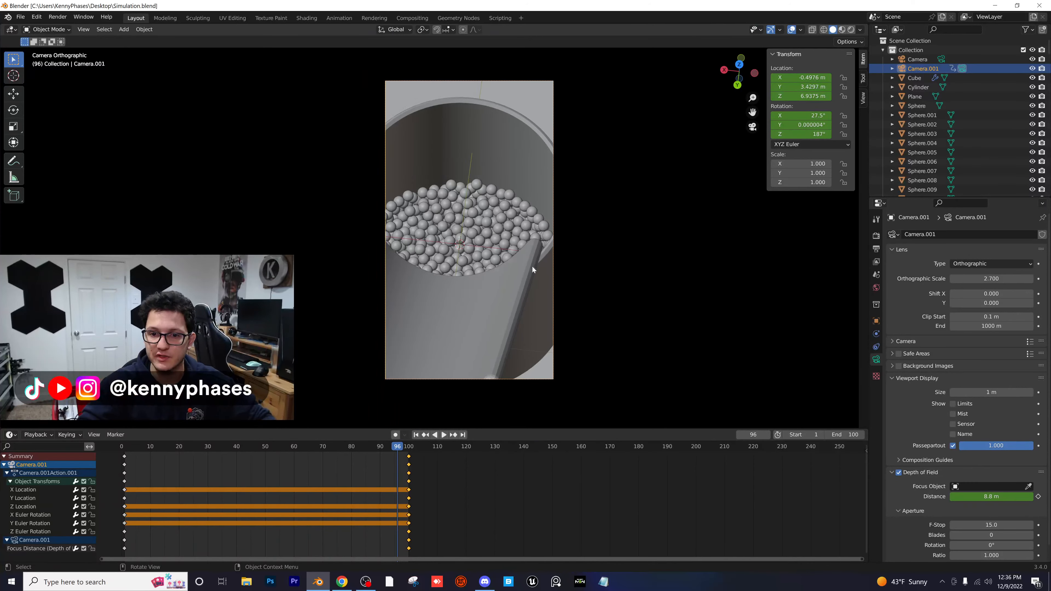
mouse_move(532, 267)
middle_down()
mouse_move(578, 242)
mouse_move(529, 267)
middle_up()
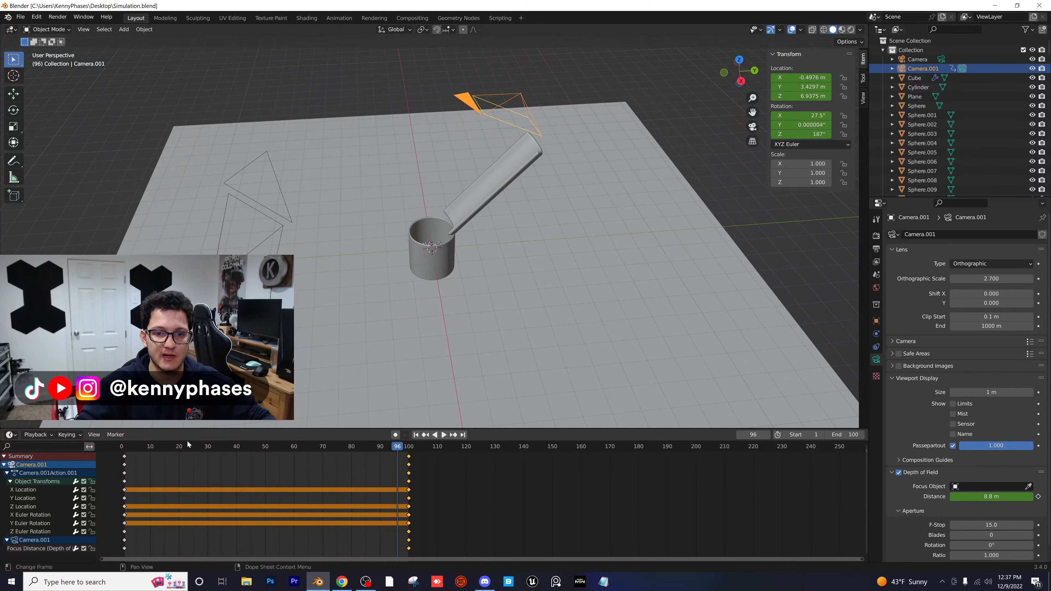
drag(176, 445, 141, 447)
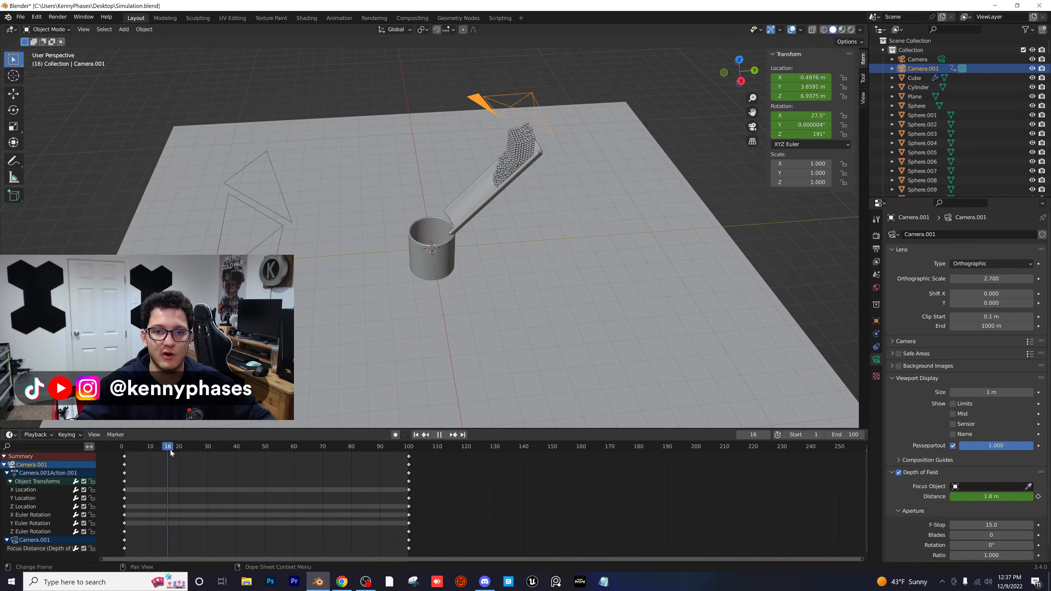
- Play and scrub through the ball drop in solid shading from the top view and an angled overview to study the fall
drag(277, 458, 219, 453)
scroll(472, 138, up, 2)
shift+middle_drag(498, 157, 423, 282)
click(740, 64)
click(740, 58)
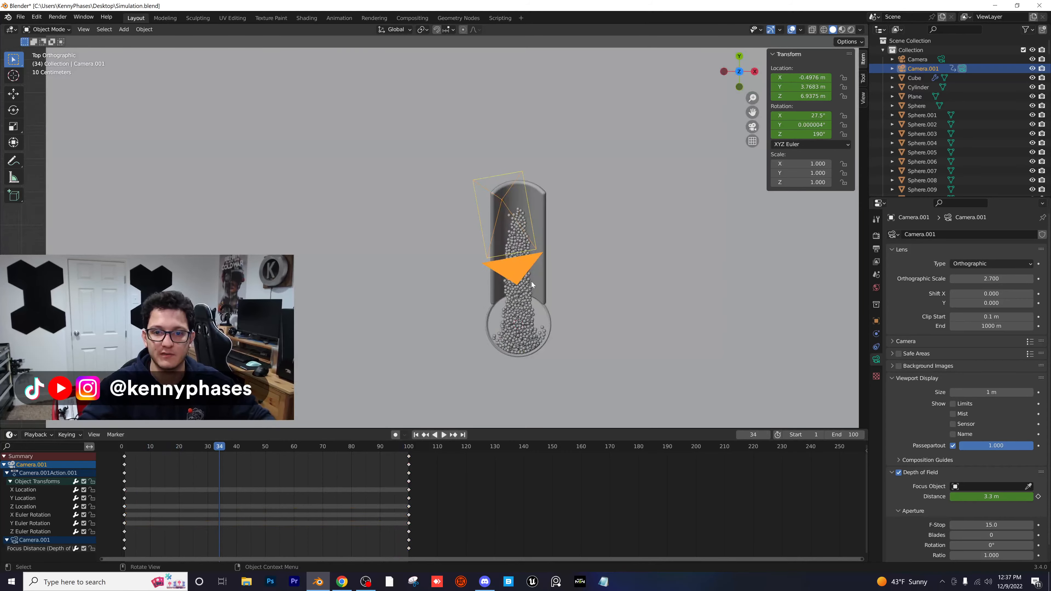
key(shift+ctrl+space)
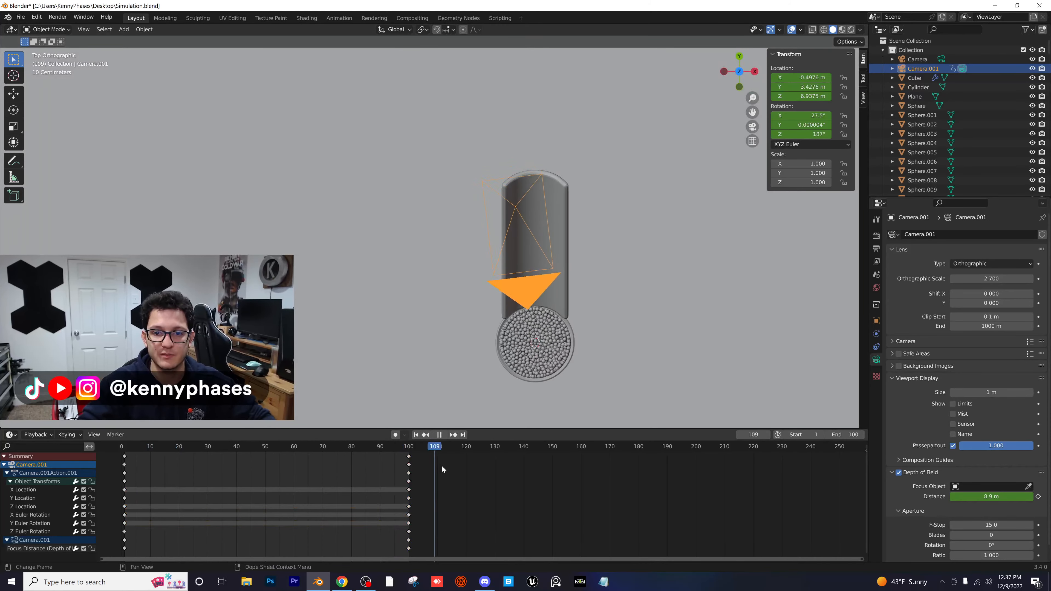
drag(179, 463, 147, 451)
scroll(524, 325, down, 5)
middle_drag(525, 325, 549, 271)
middle_drag(609, 317, 601, 295)
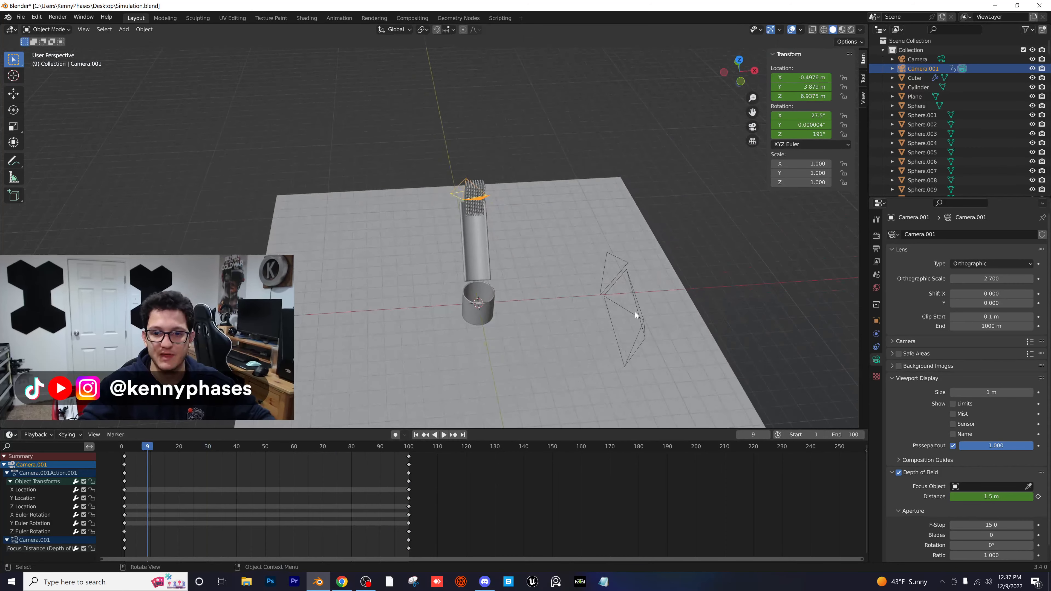
- Save the file, add a third camera to the scene and move it away from the cylinder to the open floor area
click(202, 52)
click(124, 29)
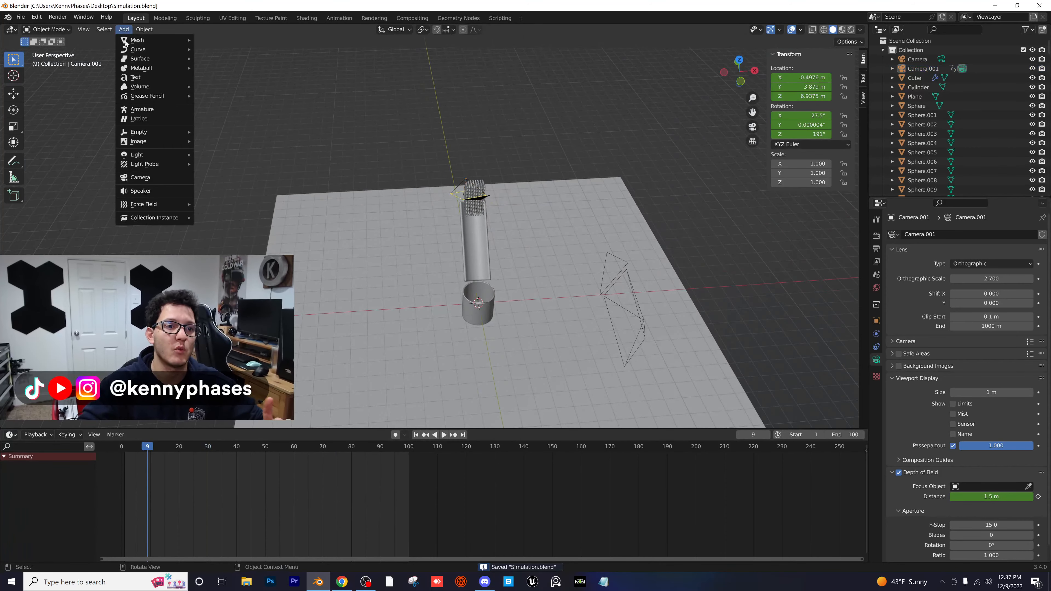
click(162, 178)
middle_drag(530, 264, 463, 272)
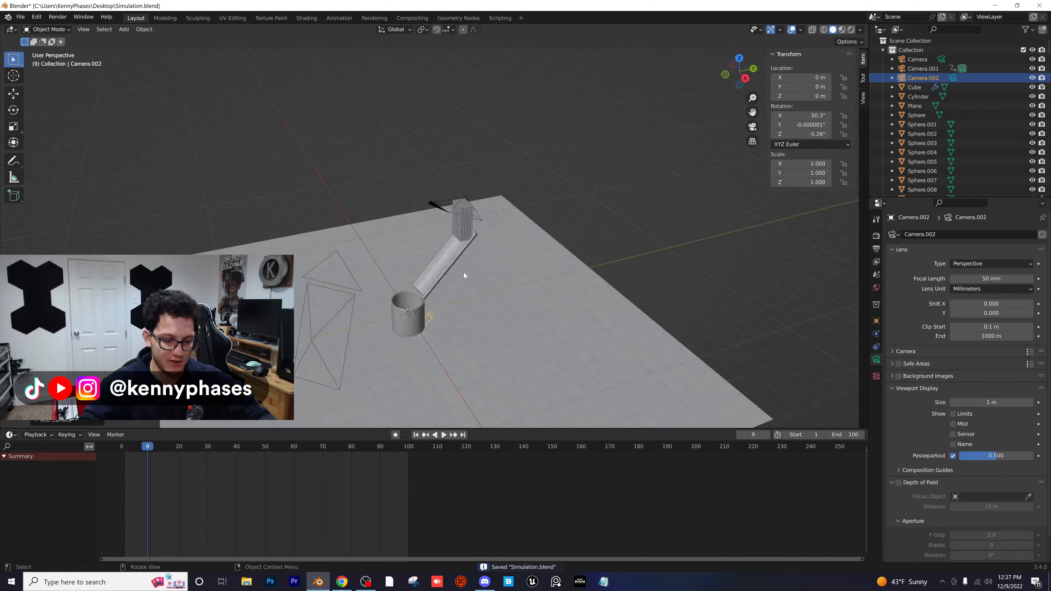
key(g)
click(303, 182)
middle_drag(310, 188, 333, 190)
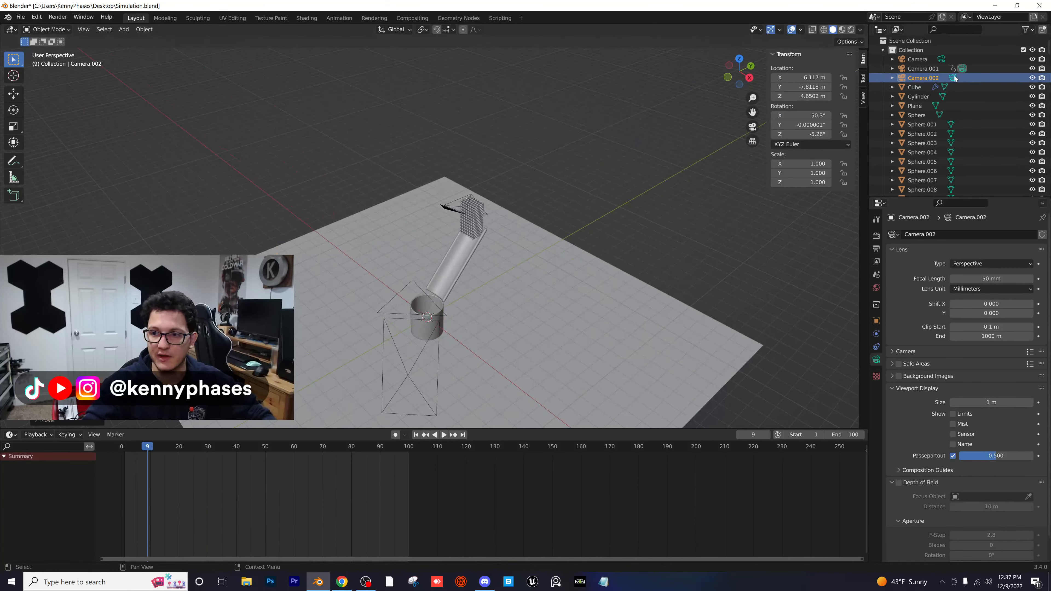
- Make Camera.002 the active camera, move it closer in front of the cylinder and set its lens type to Orthographic
key(ctrl+KP_0)
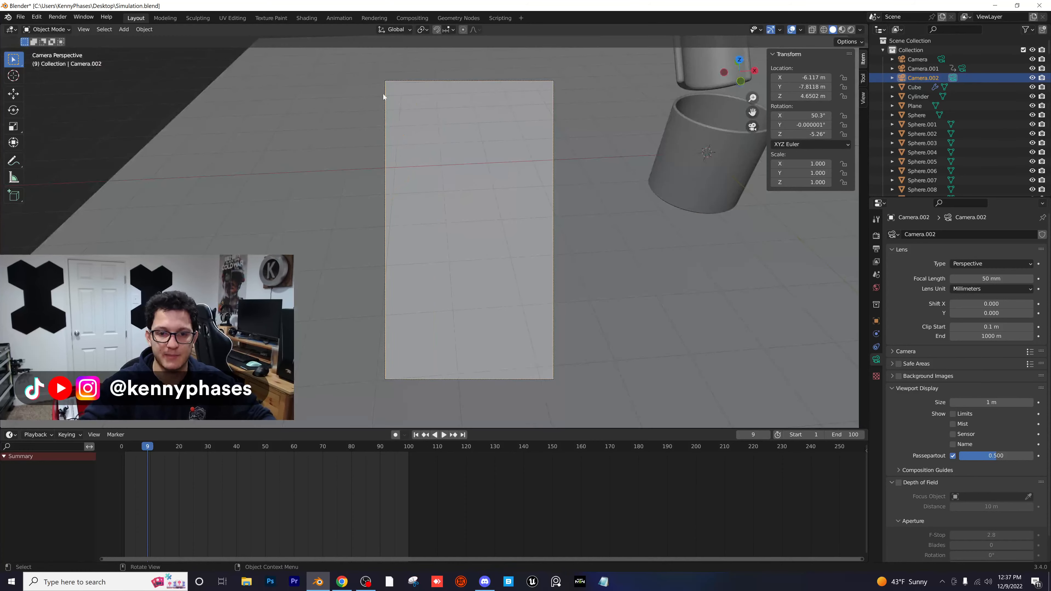
key(g)
click(766, 201)
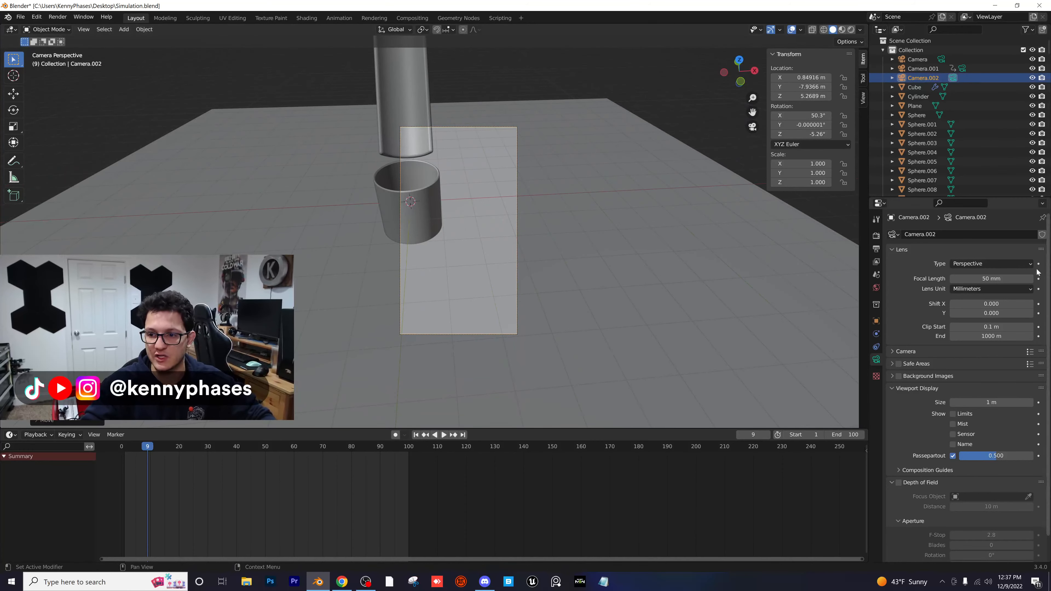
click(972, 284)
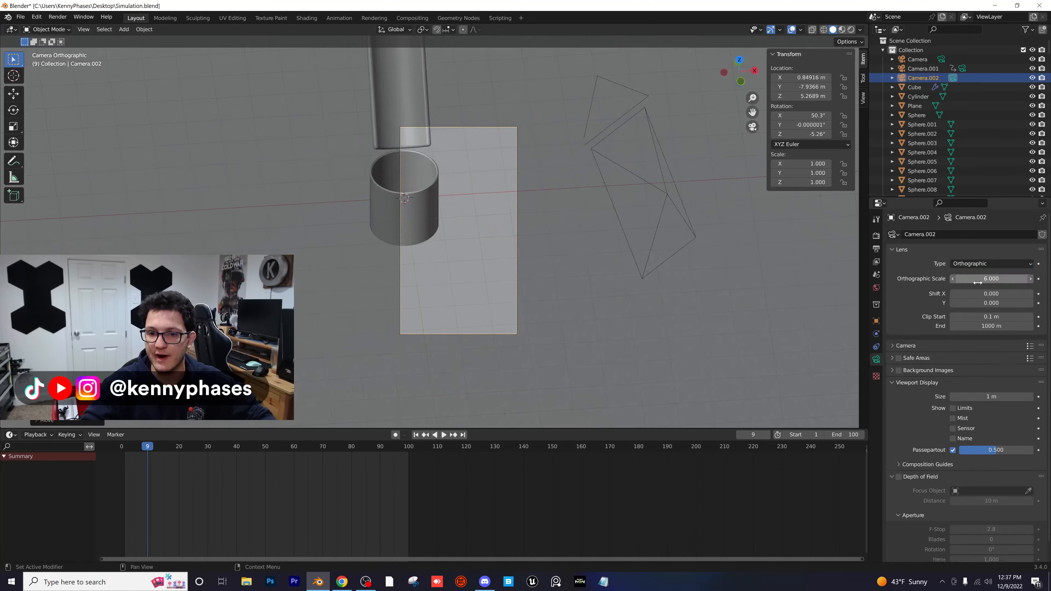
- In rendered shading, move and rotate Camera.002 to about 71.9° X and -73.7° Z so it frames the cylinder from the side
click(851, 30)
key(g)
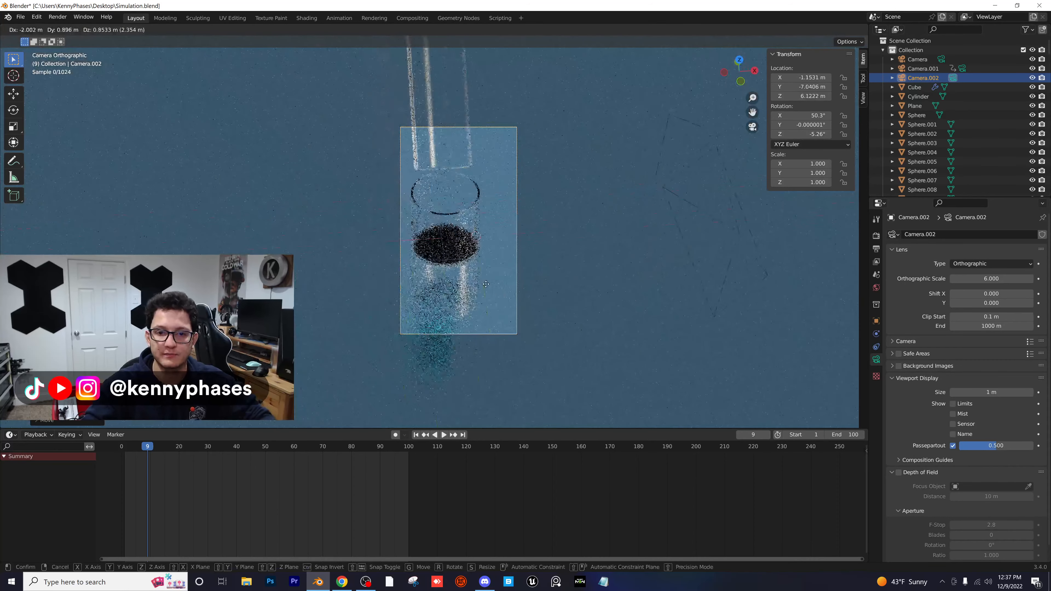
click(490, 286)
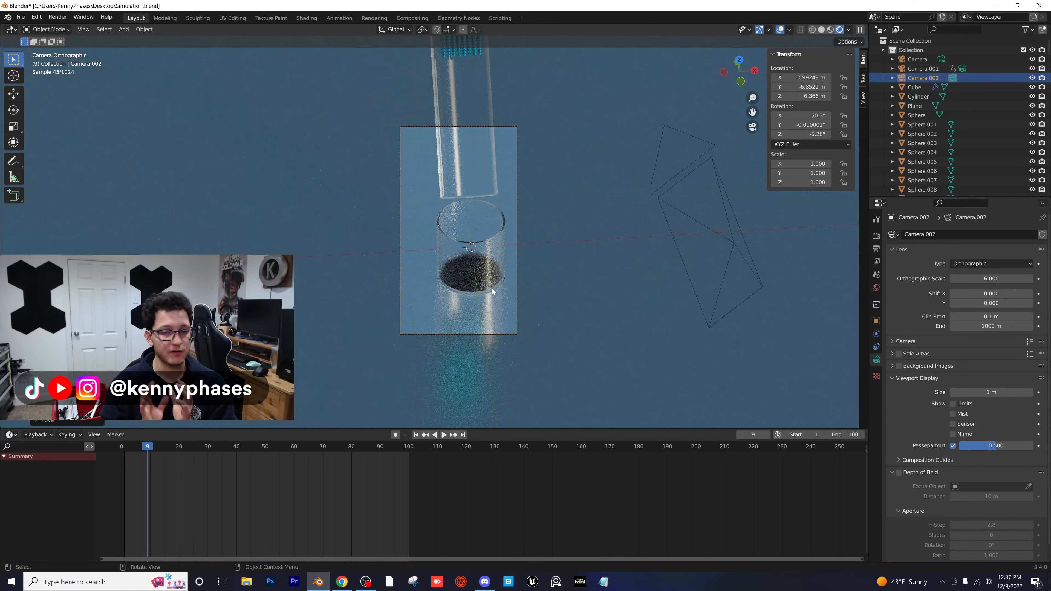
mouse_move(796, 119)
mouse_down()
mouse_move(827, 118)
mouse_move(813, 135)
mouse_move(788, 134)
mouse_up()
key(g)
click(535, 223)
key(g)
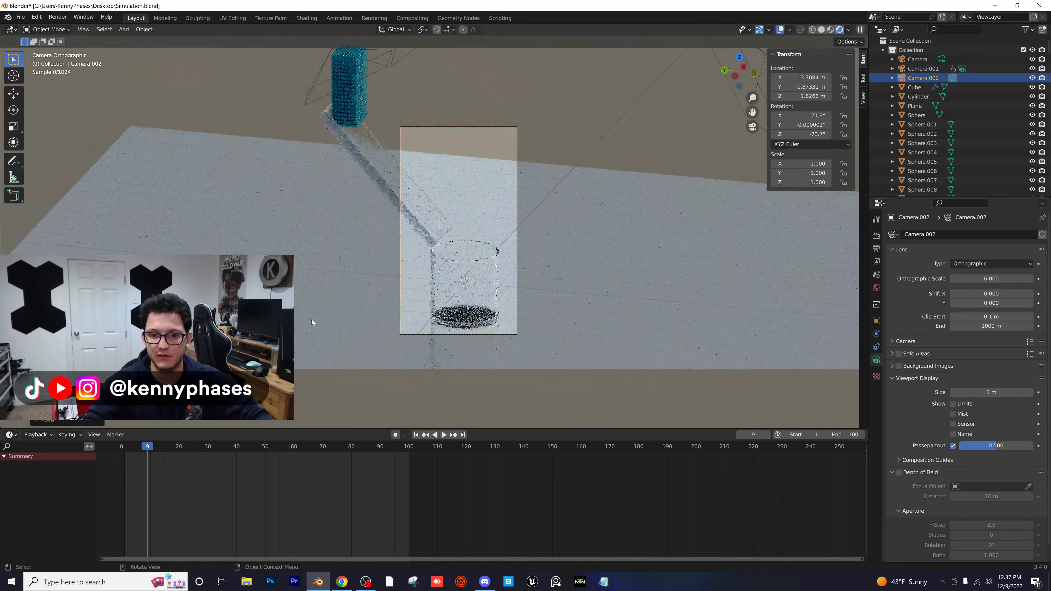
click(311, 319)
- In the solid top view, set Camera.002's Z rotation to -90° and move it in line with the cylinder's centre
click(822, 30)
middle_drag(729, 53, 696, 74)
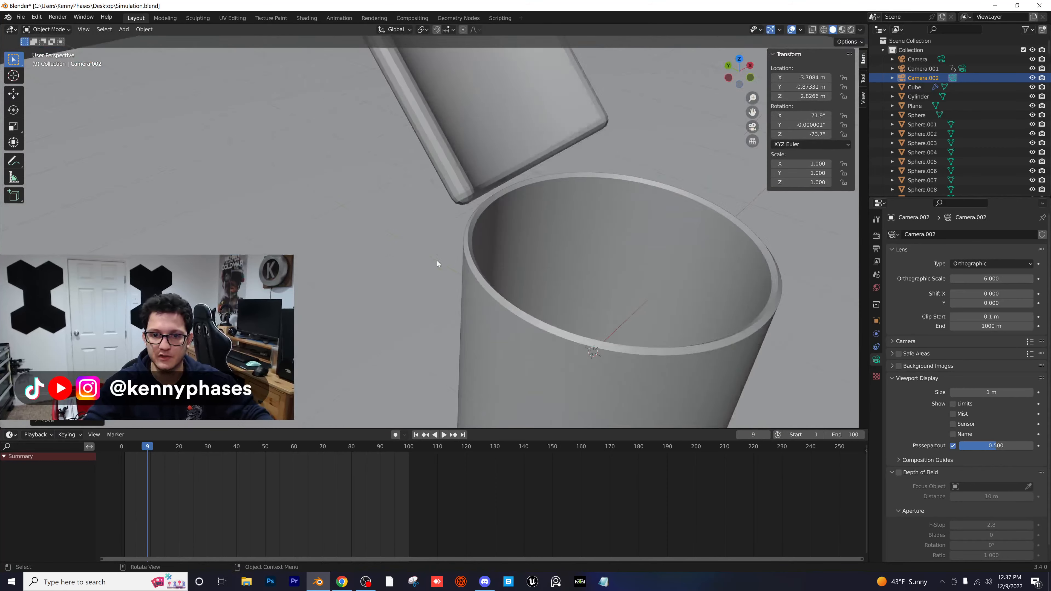
scroll(696, 74, down, 3)
click(740, 60)
scroll(509, 234, down, 5)
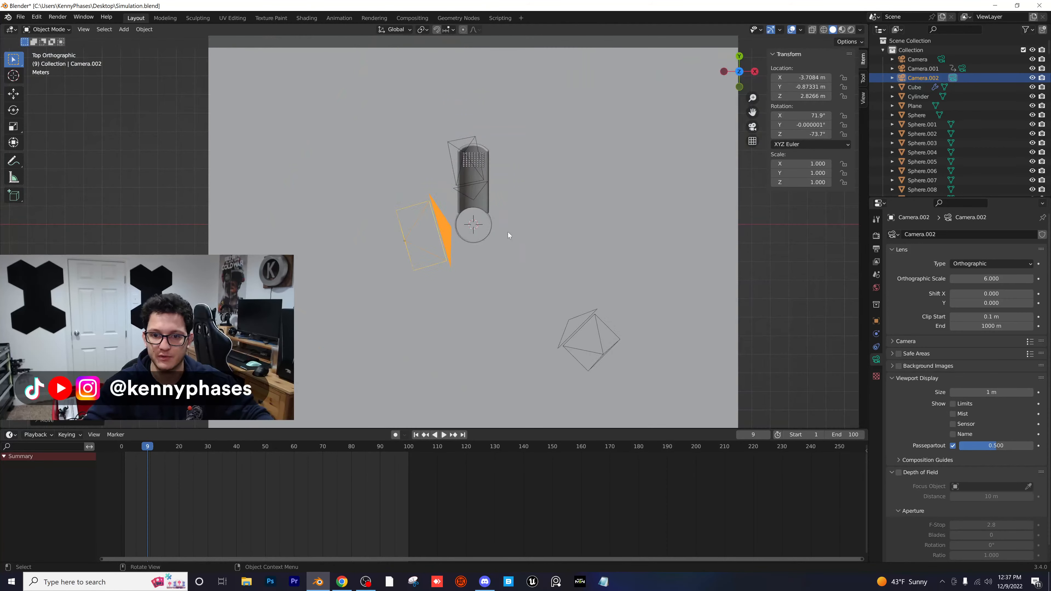
scroll(511, 228, up, 4)
shift+middle_drag(466, 235, 780, 144)
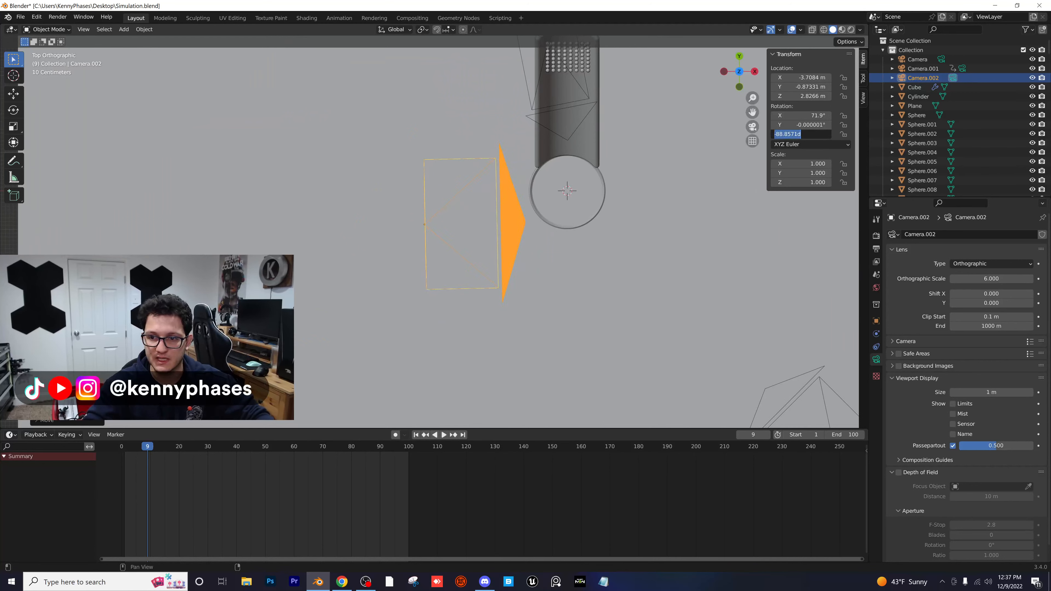
text(-90)
key(Return)
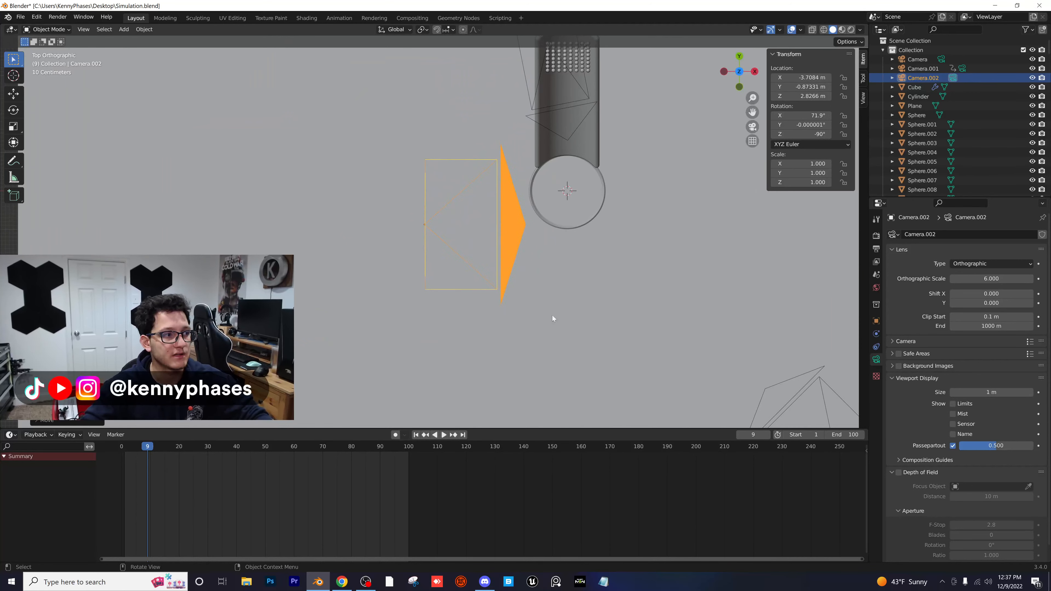
key(g)
click(492, 243)
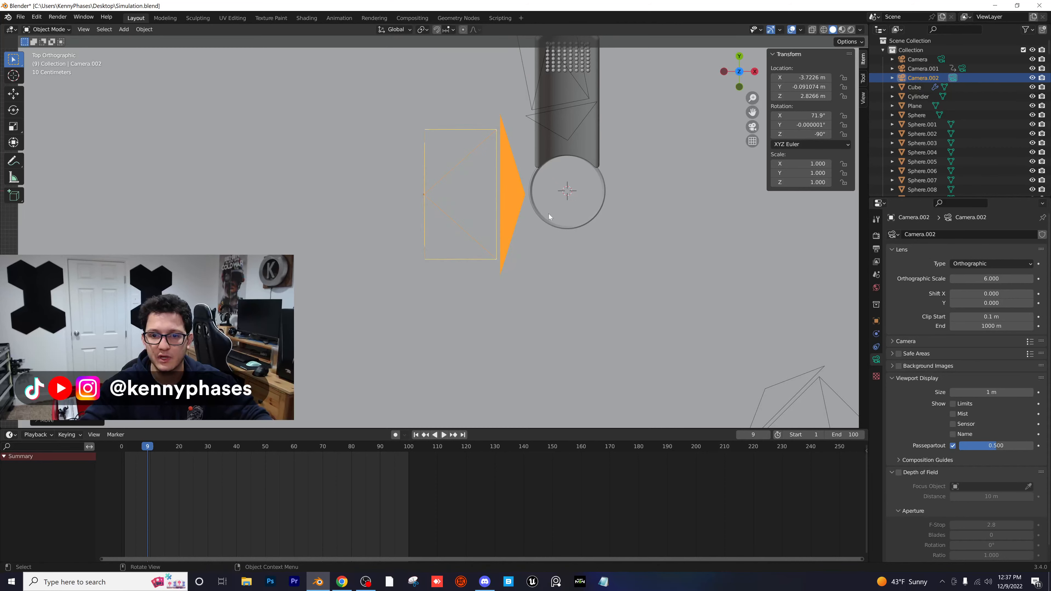
- Through Camera.002's view, reduce the orthographic scale to 2.9 and move the camera down so the cylinder fills the frame
middle_drag(516, 220, 548, 185)
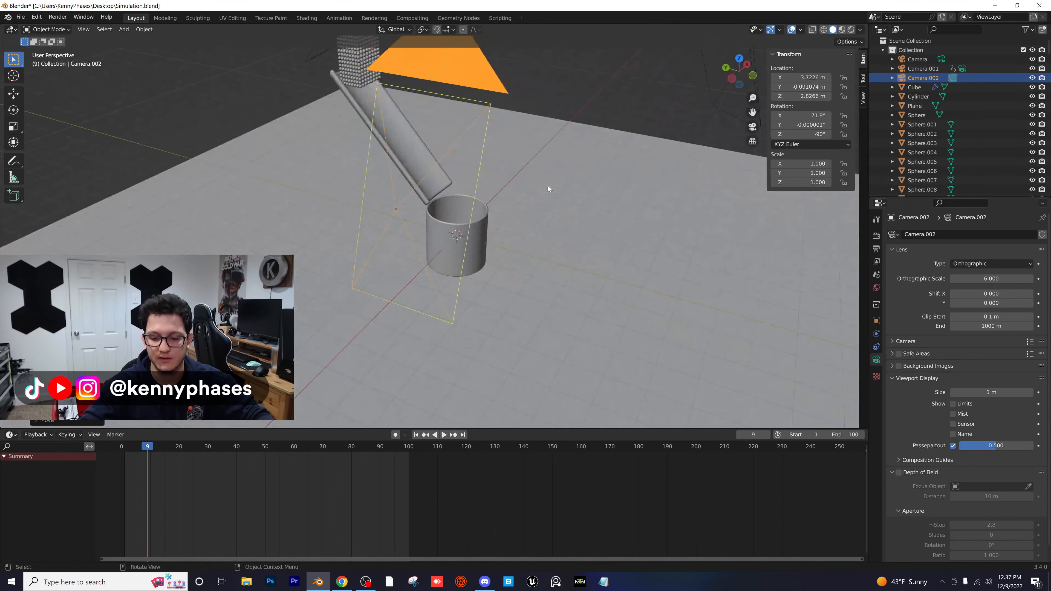
key(KP_0)
scroll(486, 261, up, 5)
drag(1004, 279, 940, 279)
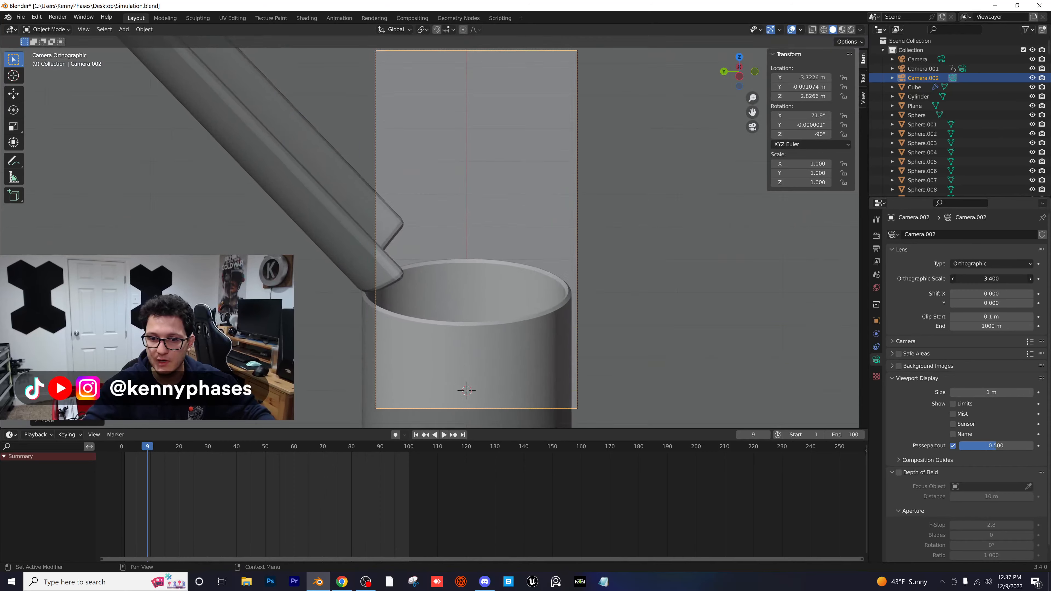
key(g)
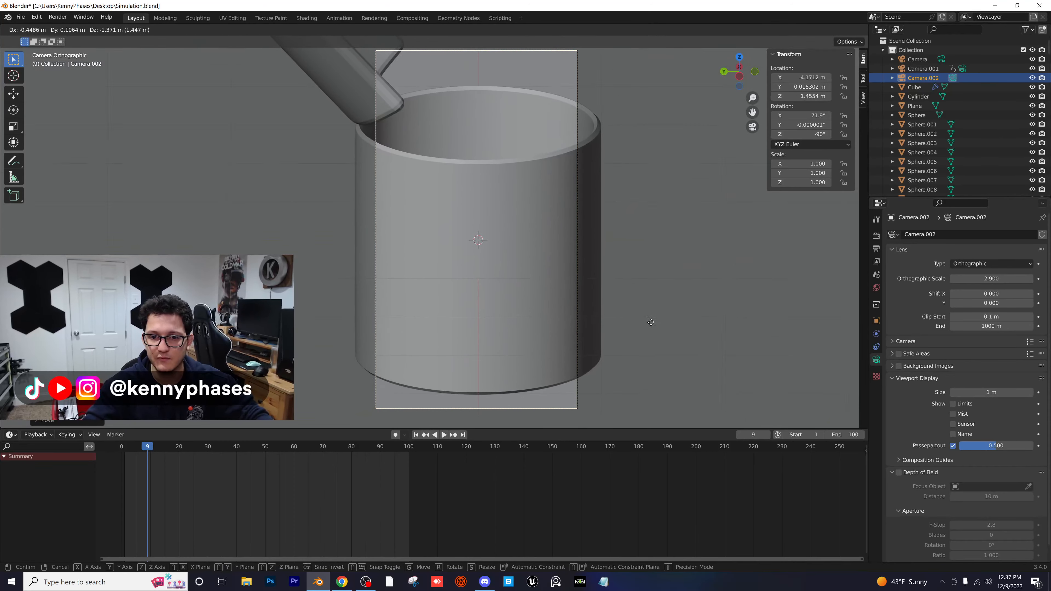
click(662, 319)
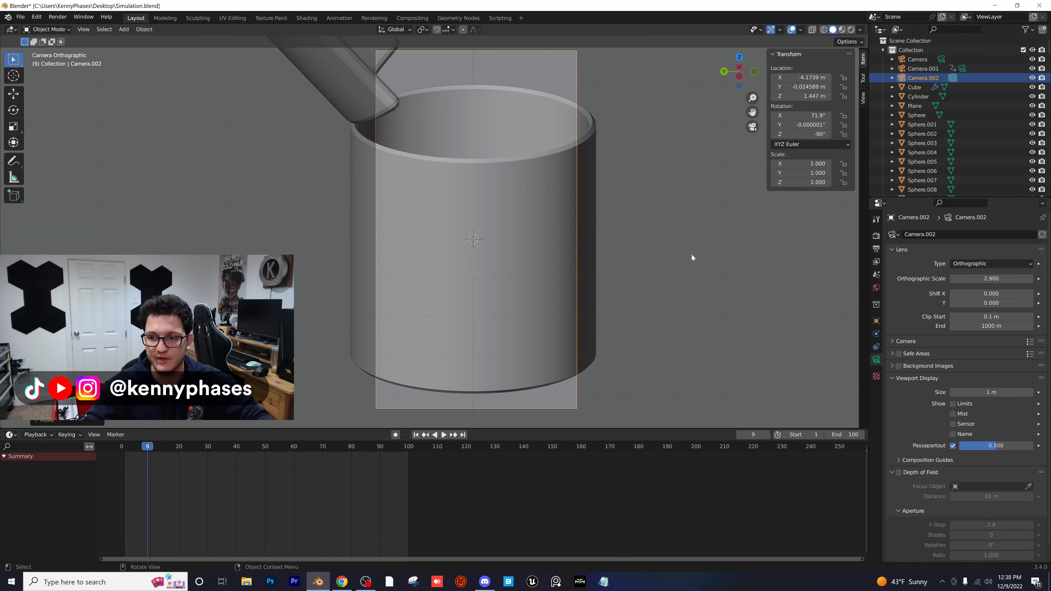
- Switch to rendered shading at frame 62 and reduce Camera.002's orthographic scale to 1.4 for a close-up of the balls
click(851, 30)
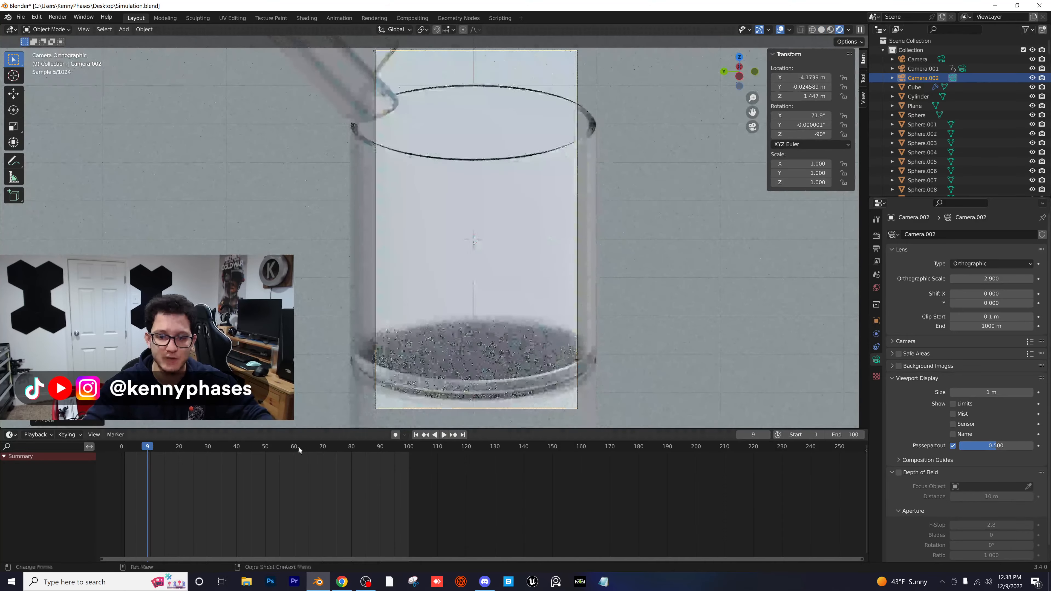
click(299, 448)
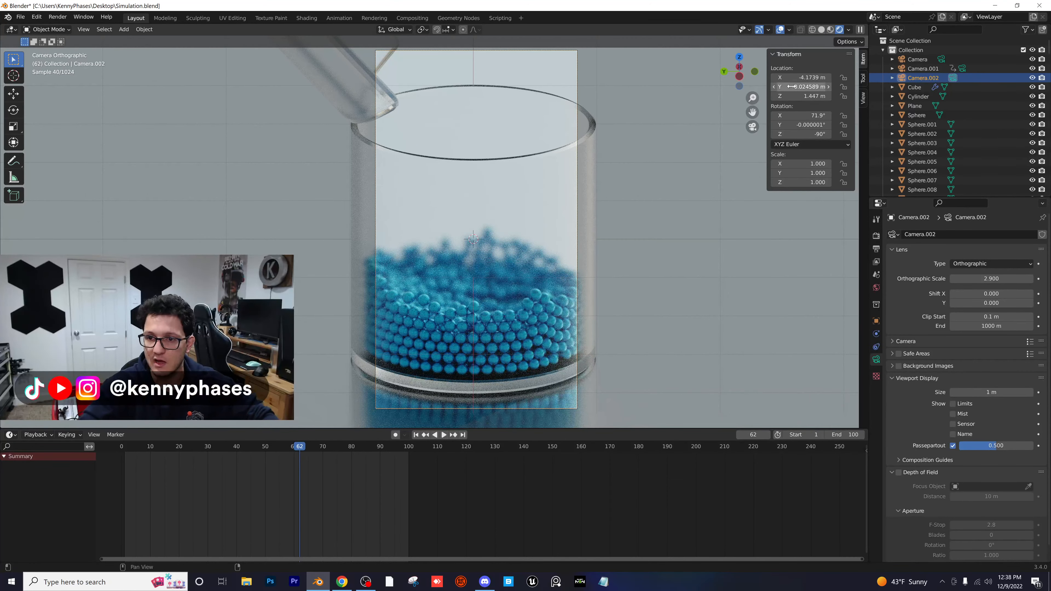
drag(987, 279, 931, 278)
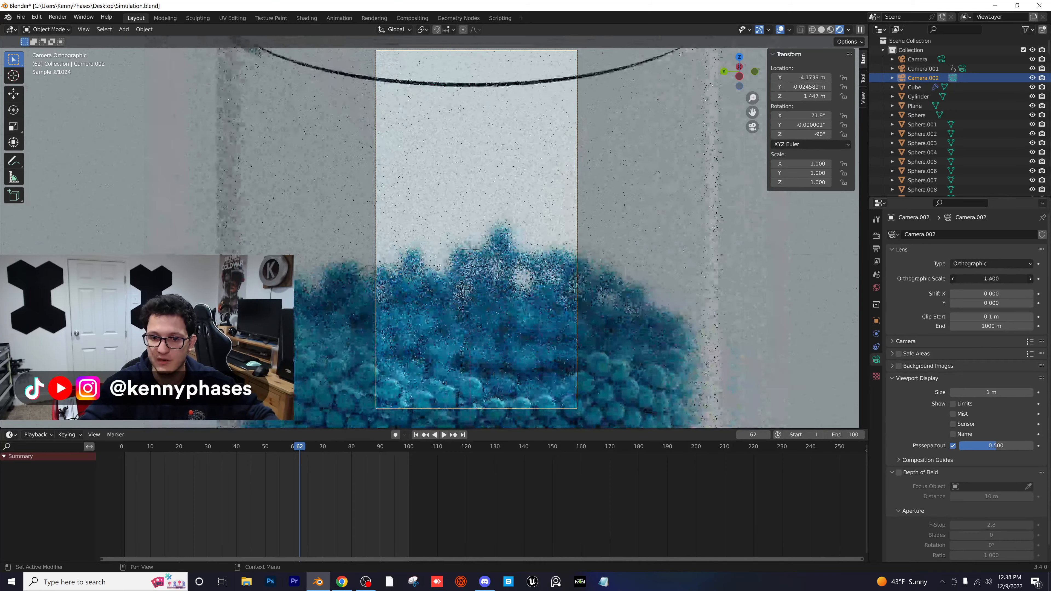
- Set Camera.002's X rotation to 89° and lower it until the piled balls fill the bottom part of the frame
drag(804, 96, 828, 115)
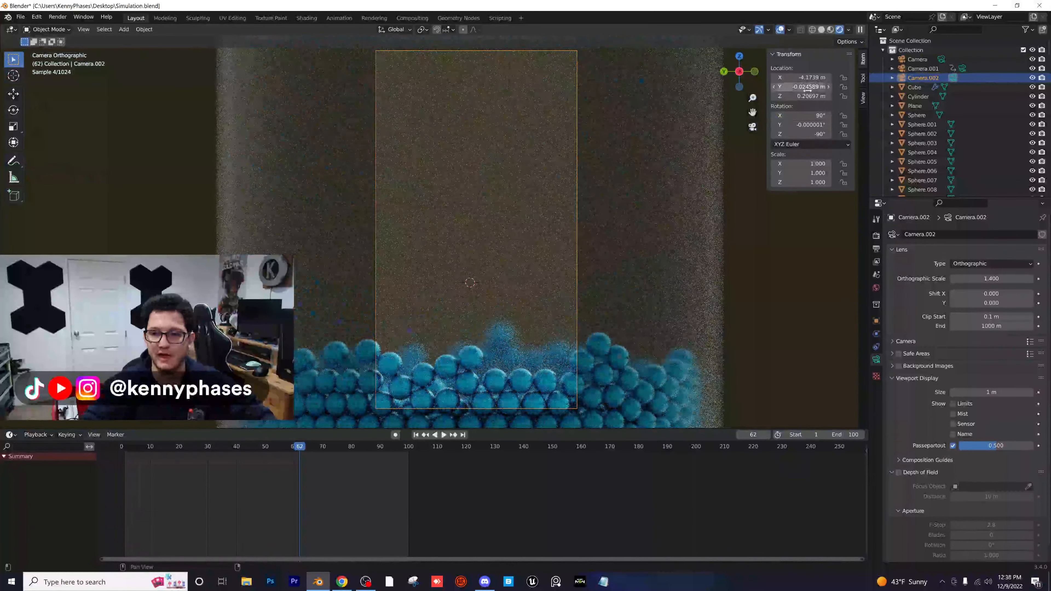
text(89)
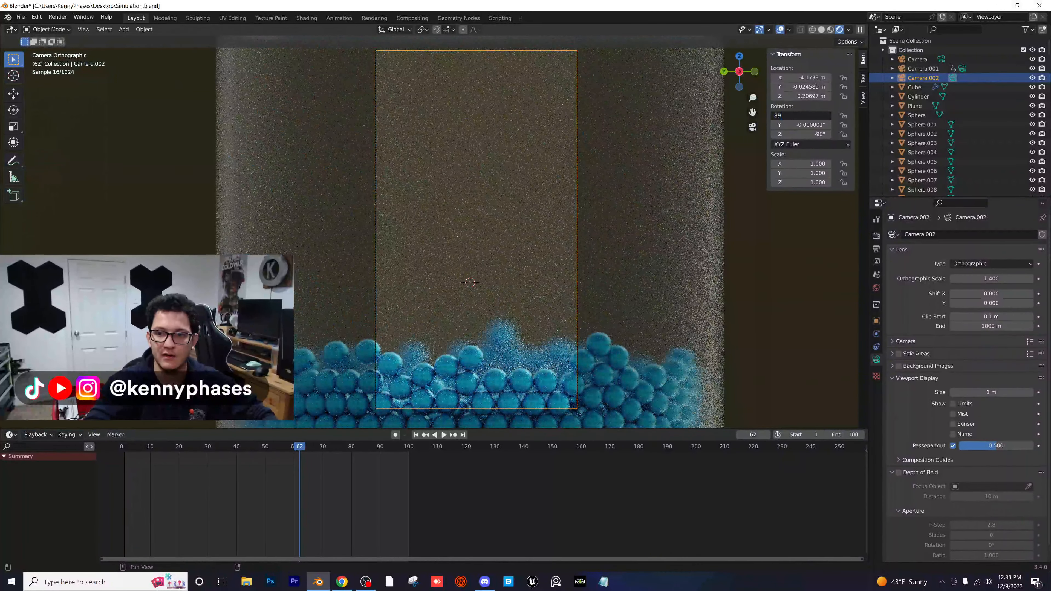
key(Return)
key(g)
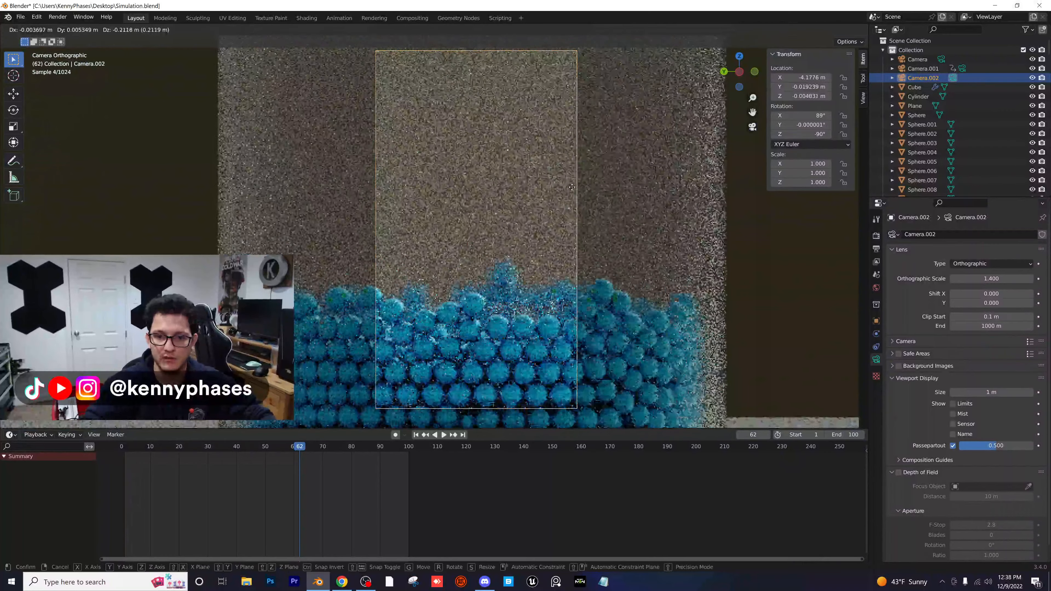
click(578, 205)
- Widen Camera.002's orthographic scale to 1.89, tilt it to 86.9° X and reposition it to frame the balls down to the cylinder's base
mouse_move(992, 279)
mouse_down()
mouse_move(972, 278)
mouse_move(1008, 279)
mouse_up()
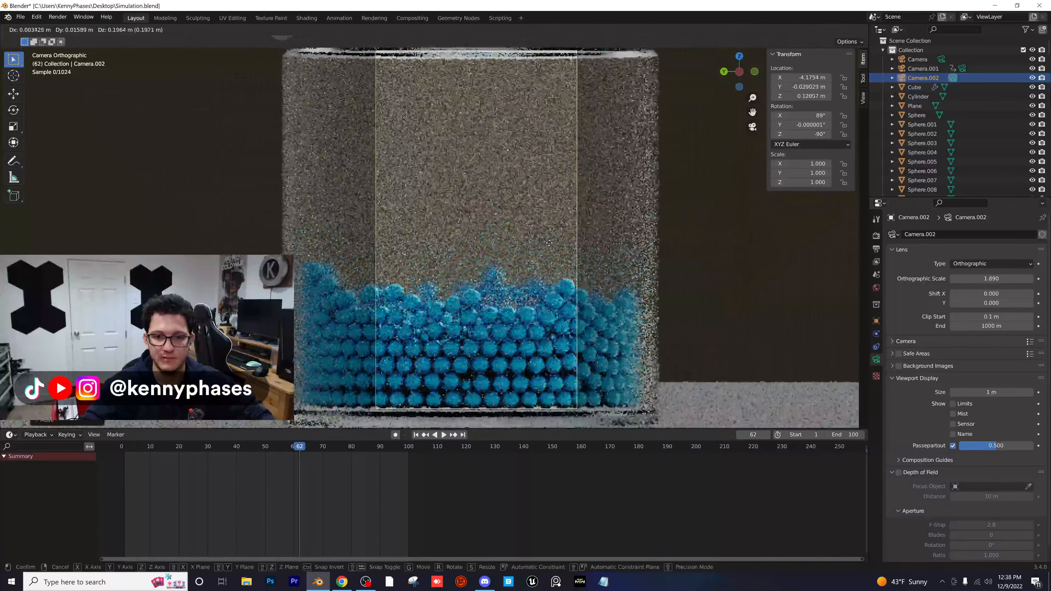
click(615, 245)
drag(812, 115, 799, 115)
key(g)
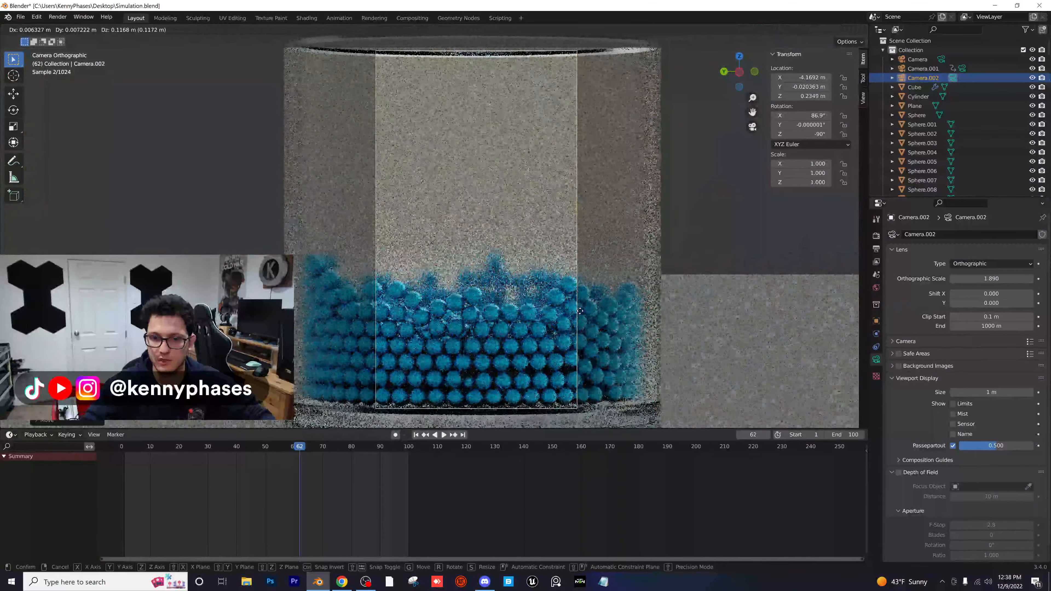
click(577, 311)
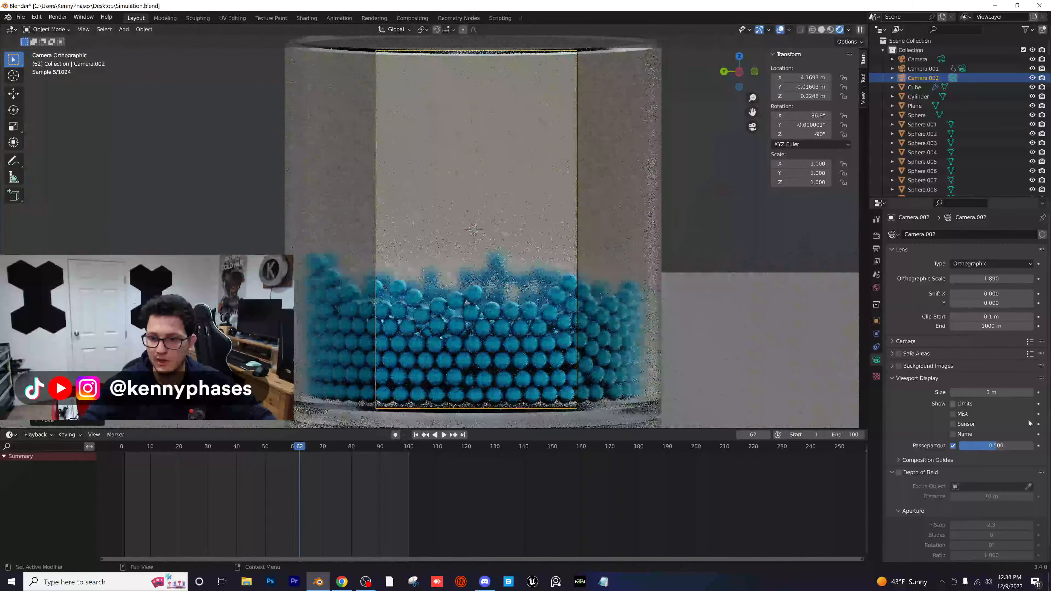
- Raise Camera.002's passepartout opacity to 1.000 and save the file
drag(989, 446, 1032, 446)
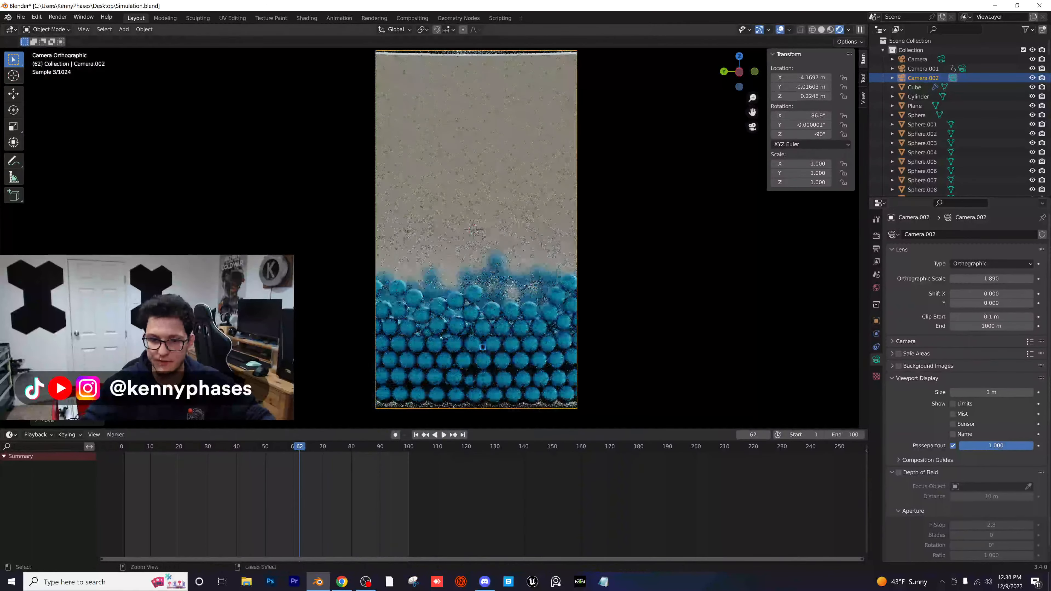
key(ctrl+s)
- Play and scrub the animation around frames 30 to 55 to review the falling balls in the close-up camera view
key(space)
drag(260, 446, 222, 446)
drag(232, 446, 204, 451)
key(space)
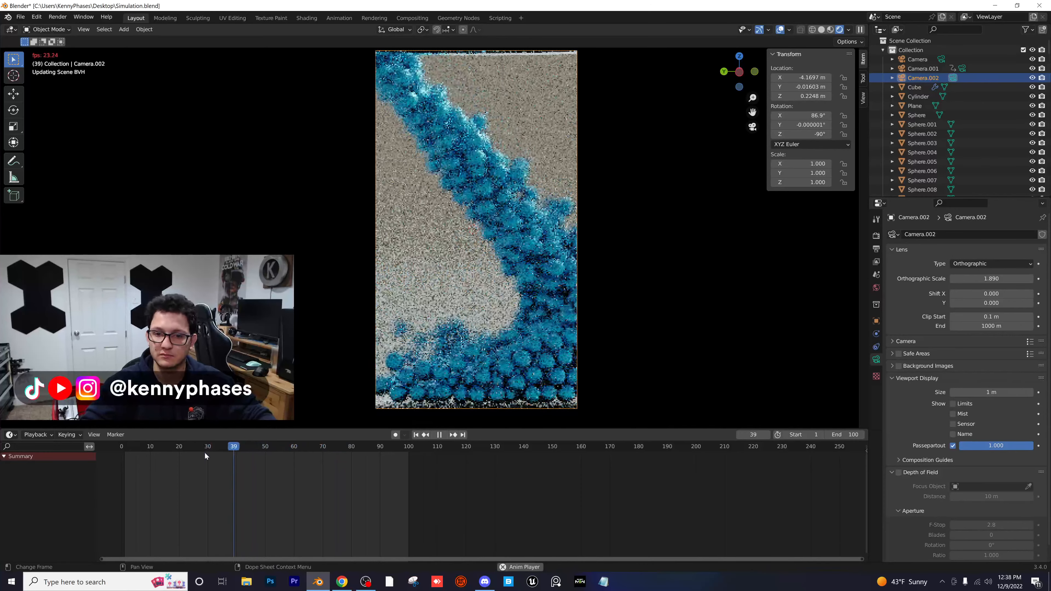
key(space)
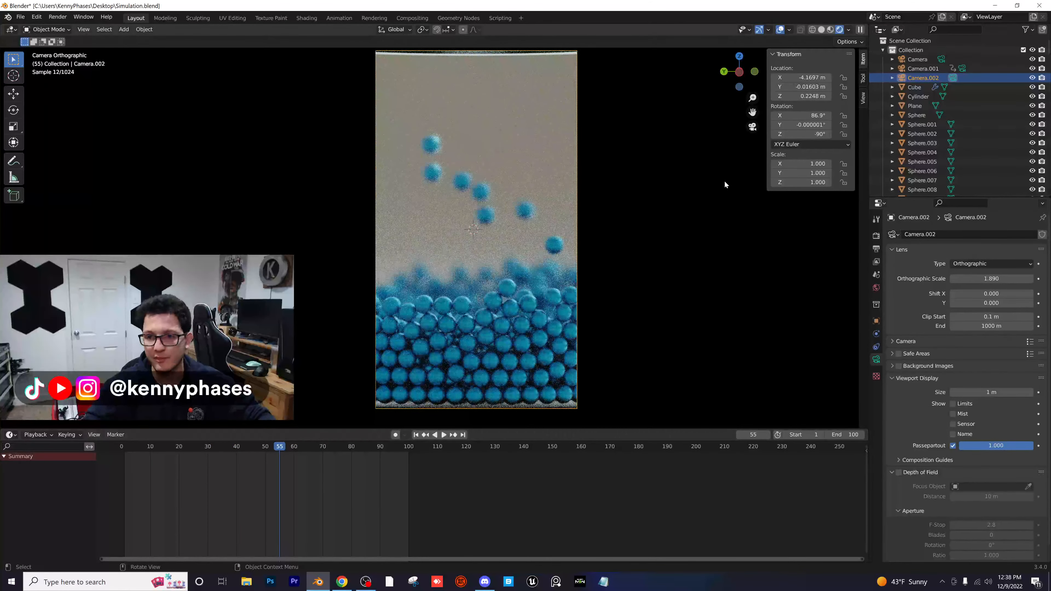
- Widen Camera.002's orthographic scale to 2.59, set its X rotation to 84° and raise its Z location to about 0.41 m
drag(991, 278, 1020, 278)
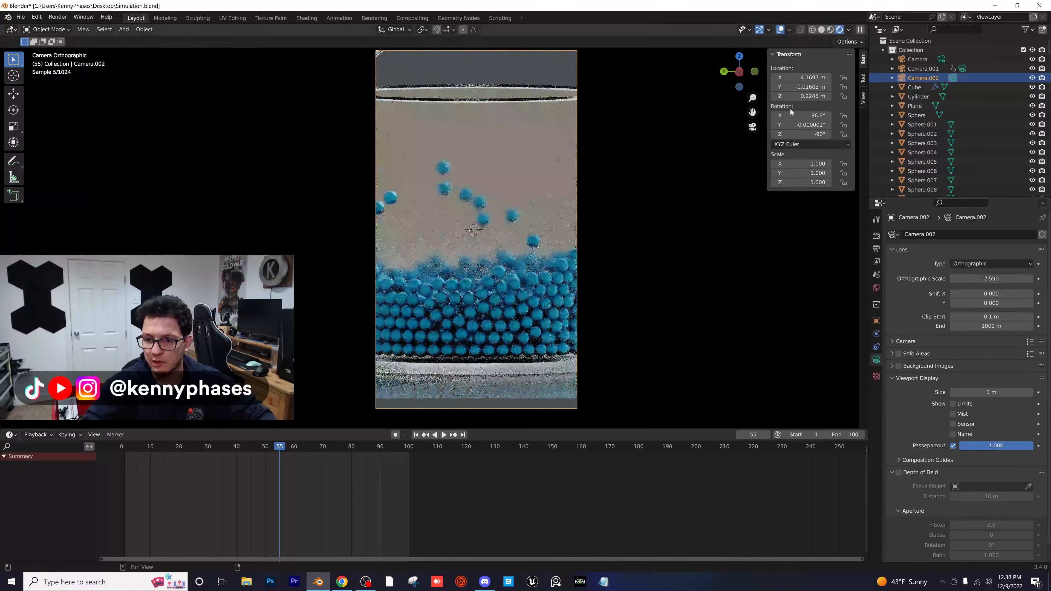
drag(799, 116, 842, 96)
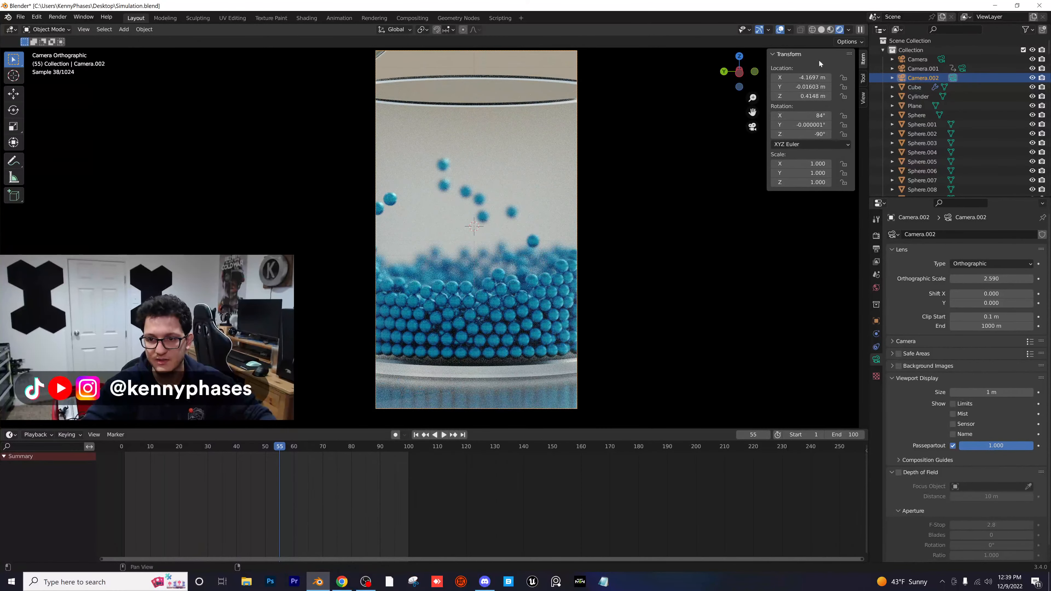
- Tilt Camera.002 to an X rotation of 81.3°, move it to about -0.326 m in Y and save the file
mouse_move(799, 116)
mouse_down()
mouse_move(783, 116)
mouse_move(799, 125)
mouse_up()
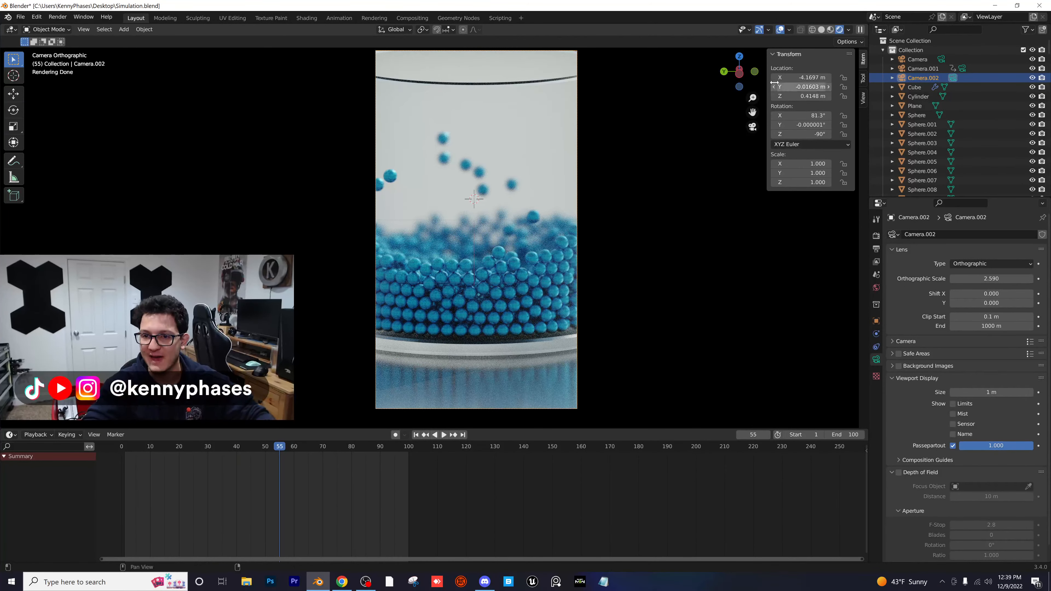
drag(801, 86, 791, 87)
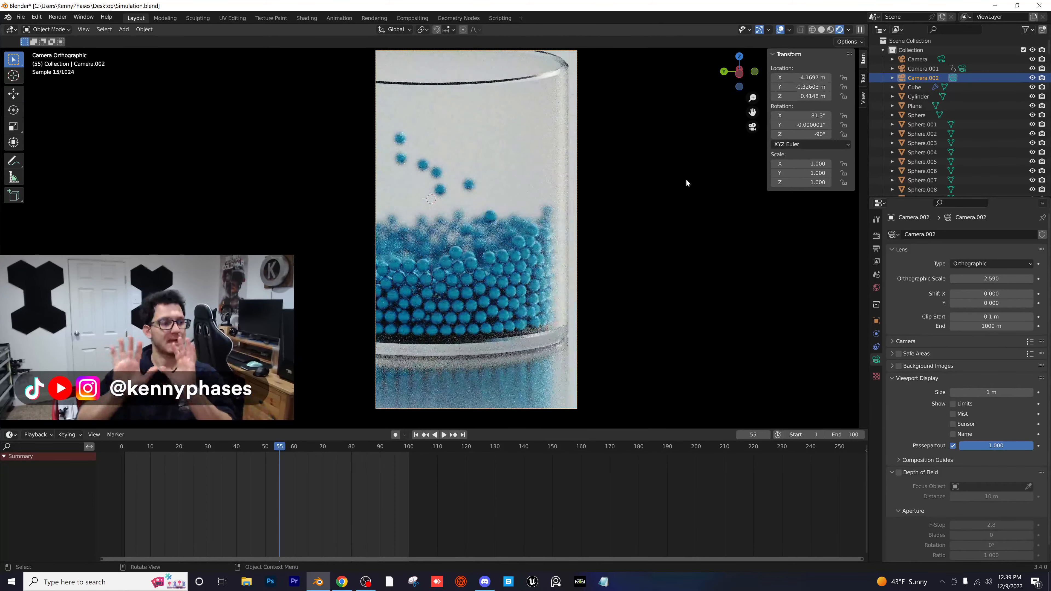
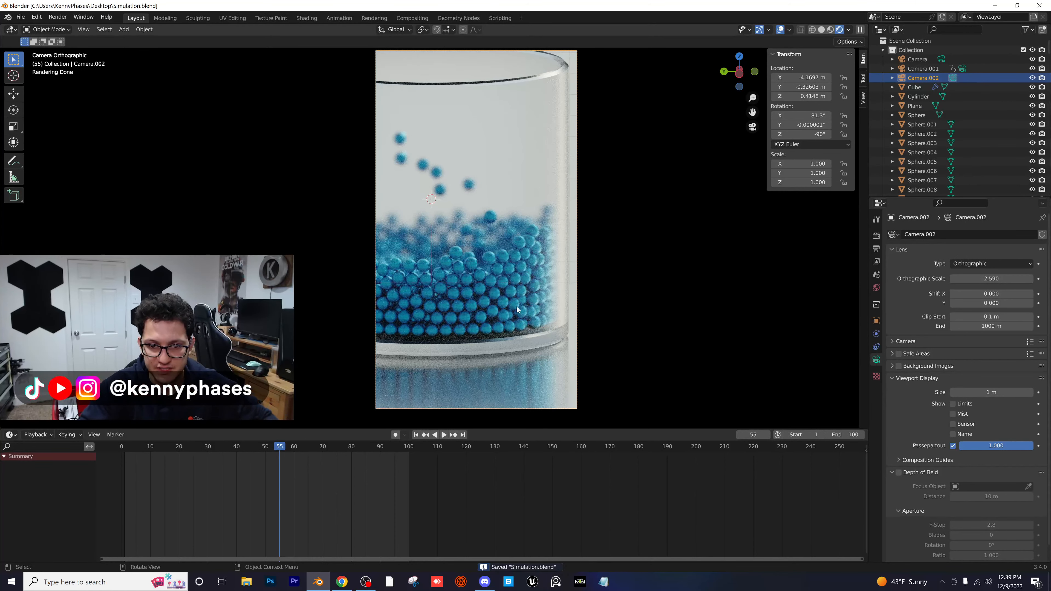
- Keyframe Camera.002's location and rotation at frame 1
drag(290, 449, 199, 458)
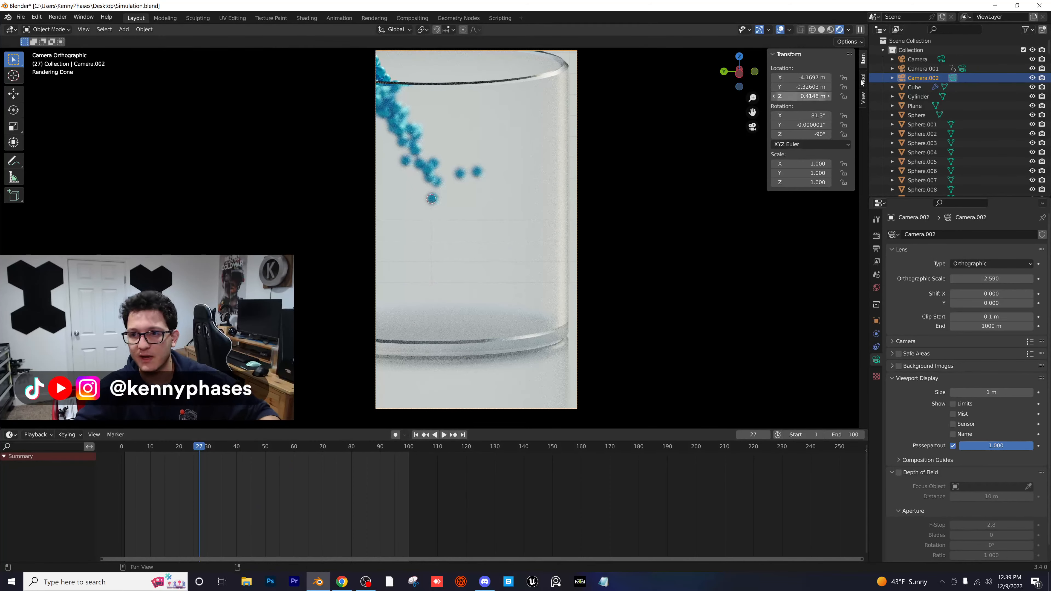
click(123, 447)
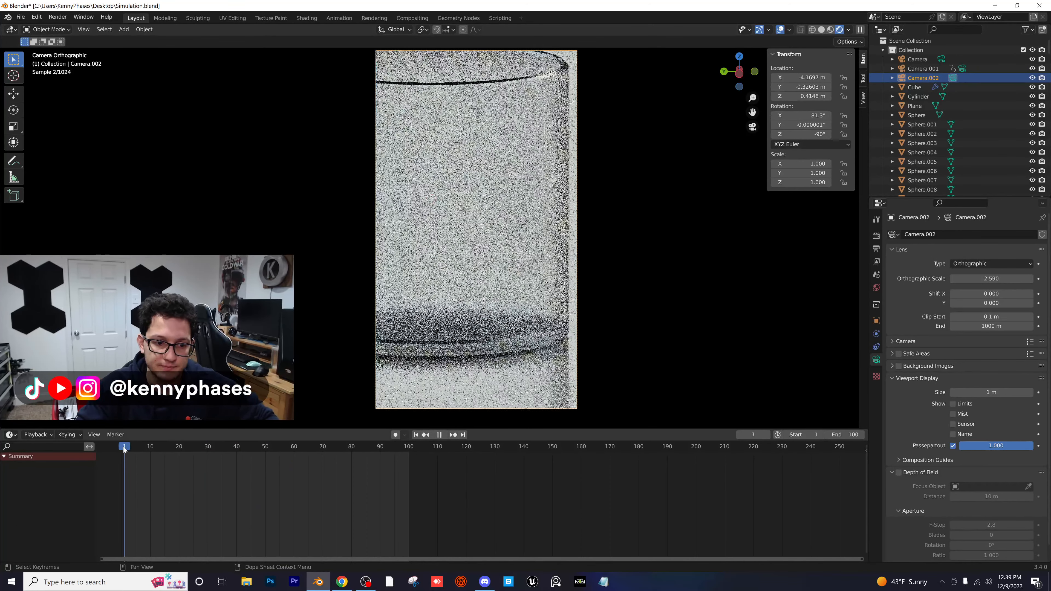
key(i)
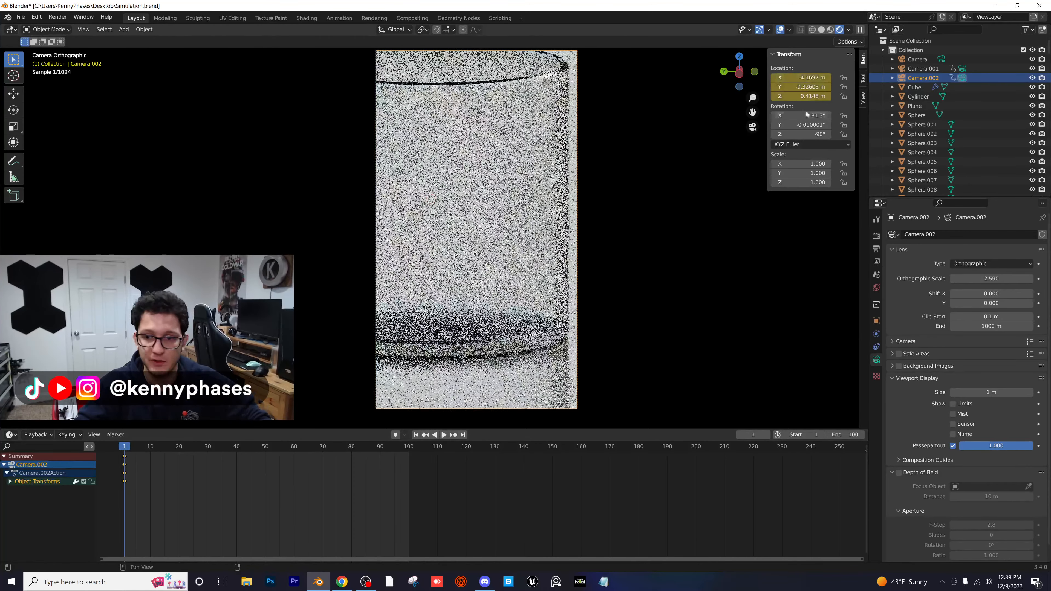
key(i)
- At frame 100, set Camera.002's Y location to -1.186 m and Z rotation to -78.2°, and keyframe its location and rotation
drag(321, 446, 408, 446)
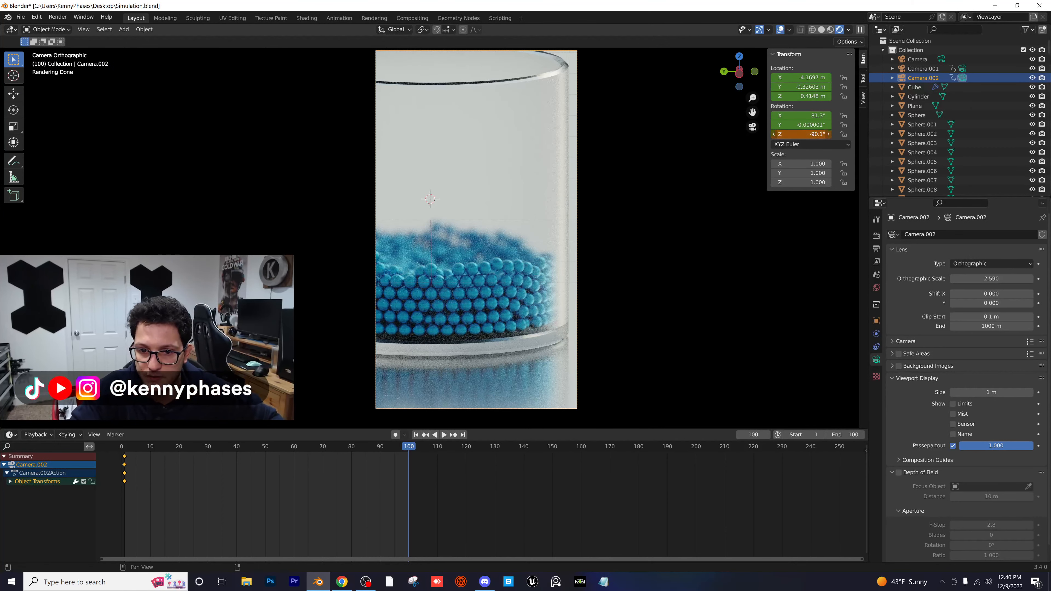
drag(801, 134, 833, 134)
drag(814, 87, 779, 87)
drag(811, 134, 829, 134)
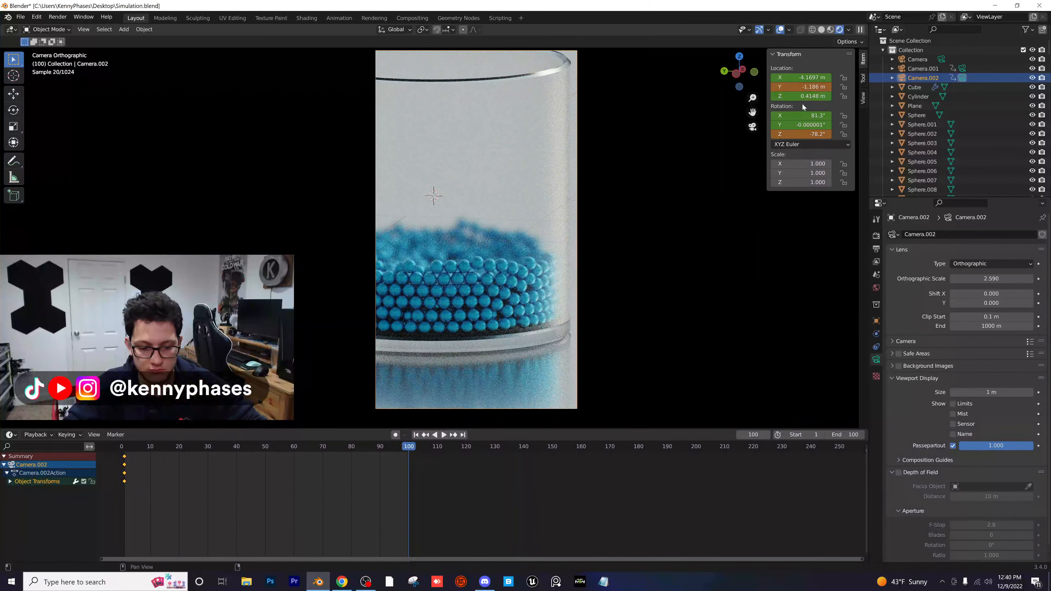
key(i)
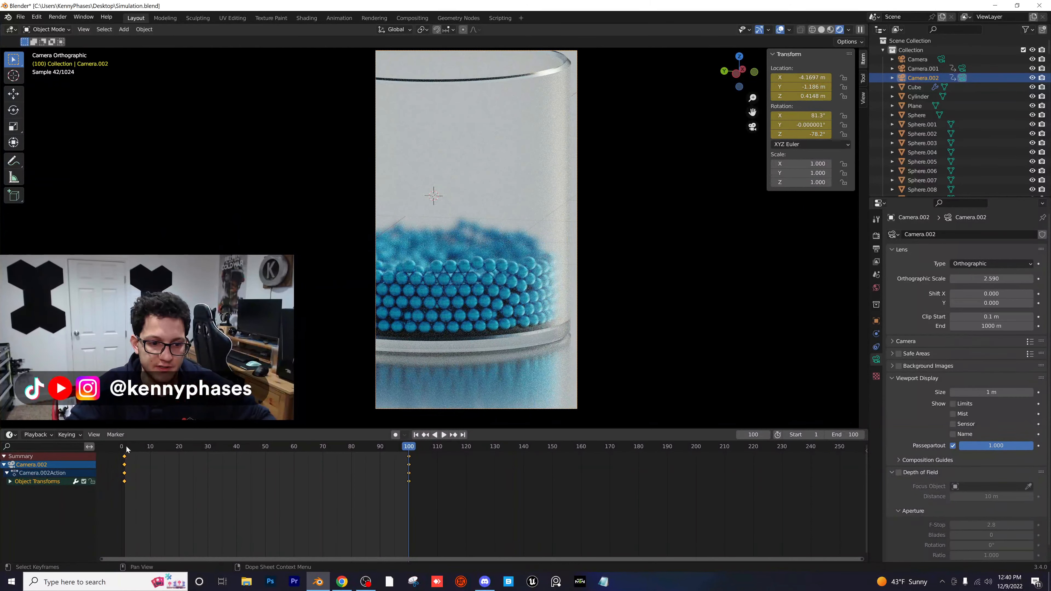
- Save the file and play the animation from frame 1 to around frame 53 to review Camera.002's movement
key(space)
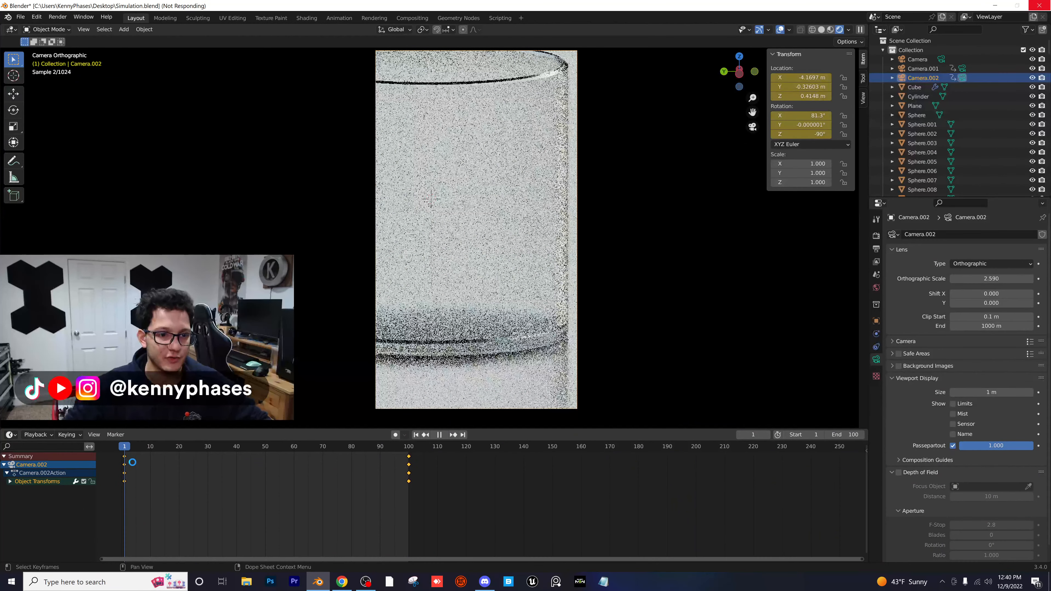
key(space)
key(ctrl+s)
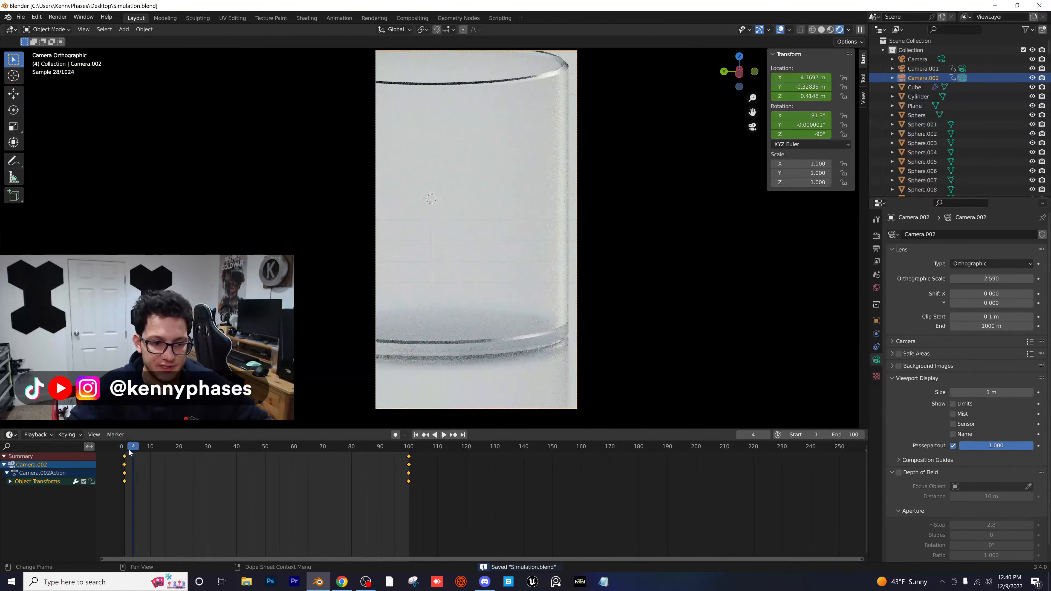
key(space)
mouse_move(202, 449)
mouse_down()
mouse_move(393, 451)
mouse_move(202, 440)
mouse_move(358, 447)
mouse_move(213, 443)
mouse_up()
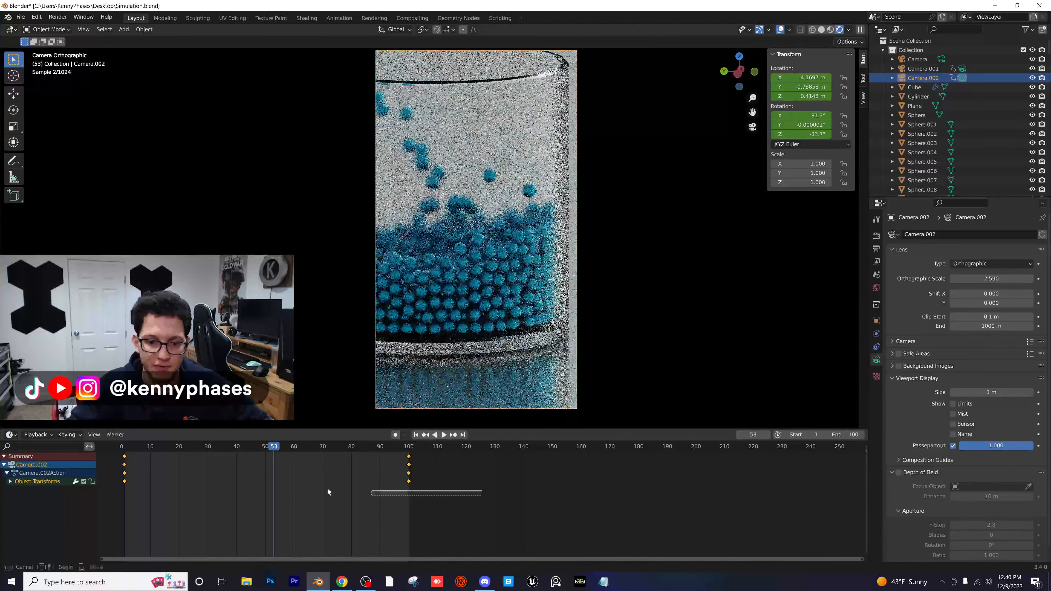
key(space)
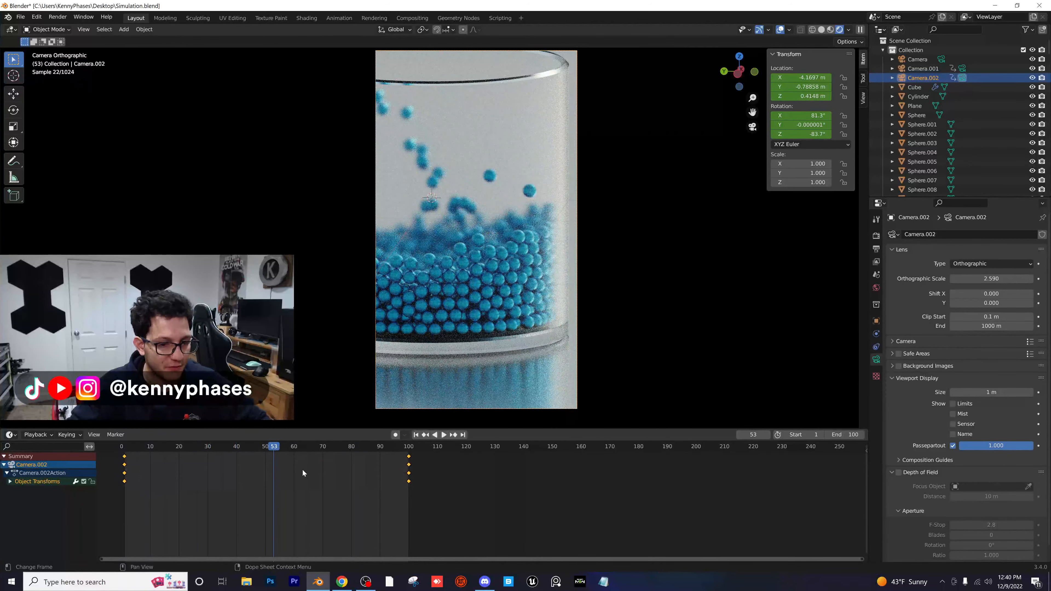
- Set the interpolation mode of Camera.002's keyframes to Bezier
right_click(302, 469)
mouse_move(299, 498)
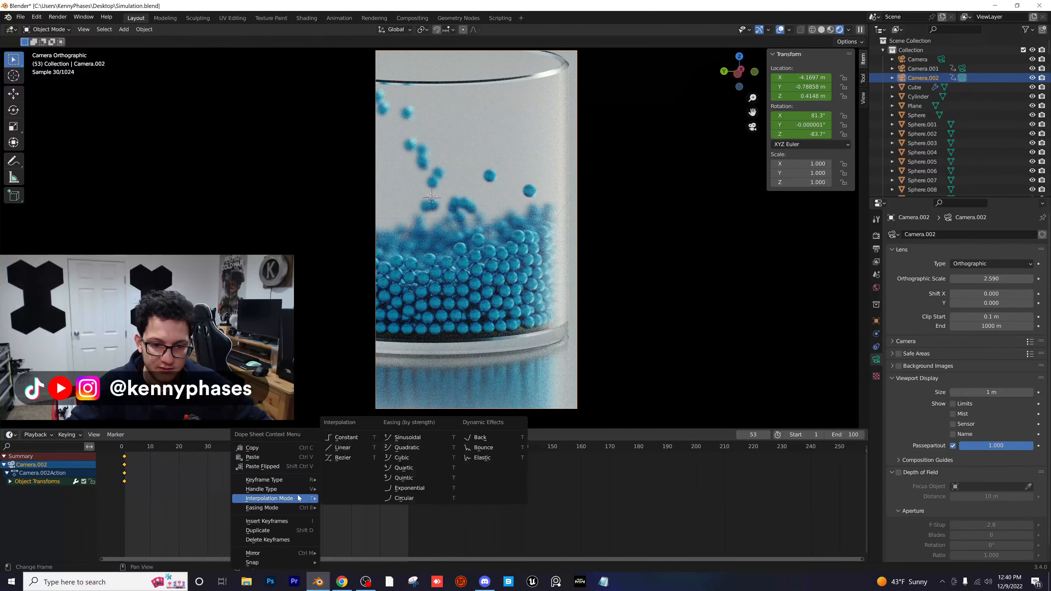
click(360, 458)
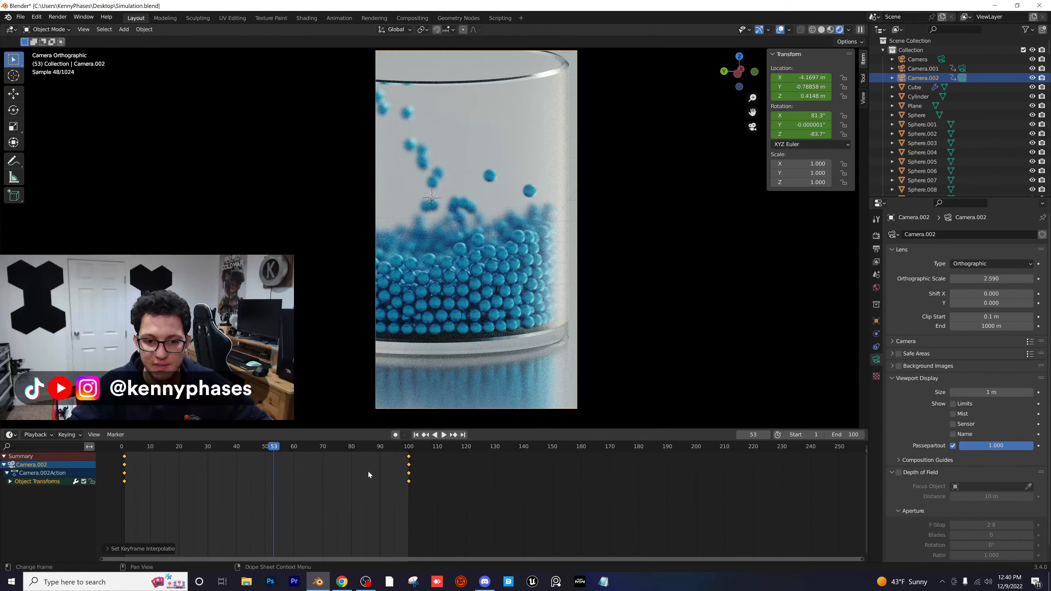
- Make Camera.001 the active camera, set the interpolation of all its keyframes to Bezier and save the file
click(925, 69)
click(962, 69)
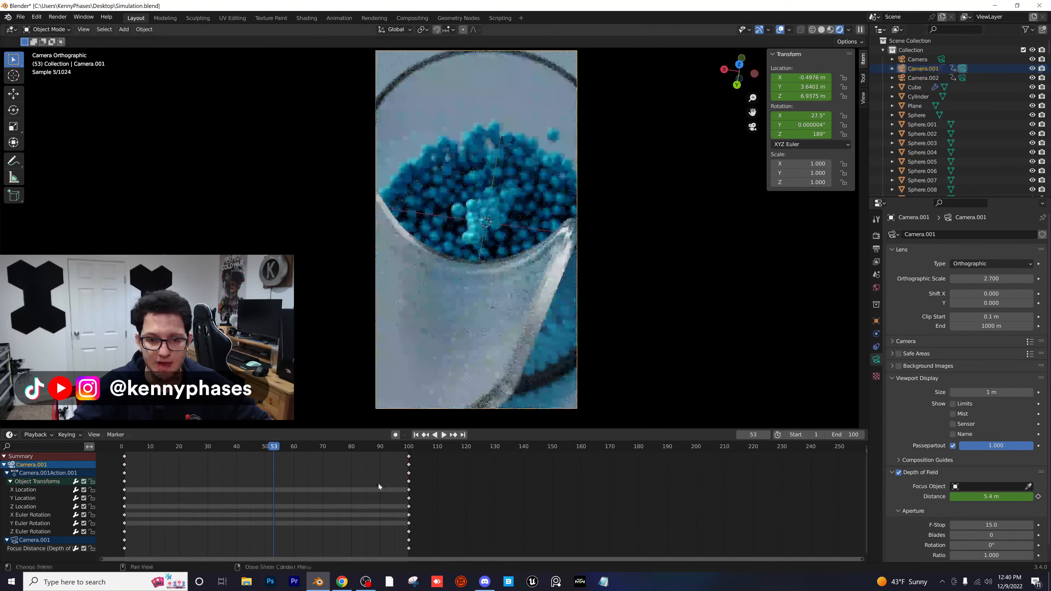
scroll(373, 483, down, 1)
key(a)
right_click(336, 477)
mouse_move(336, 477)
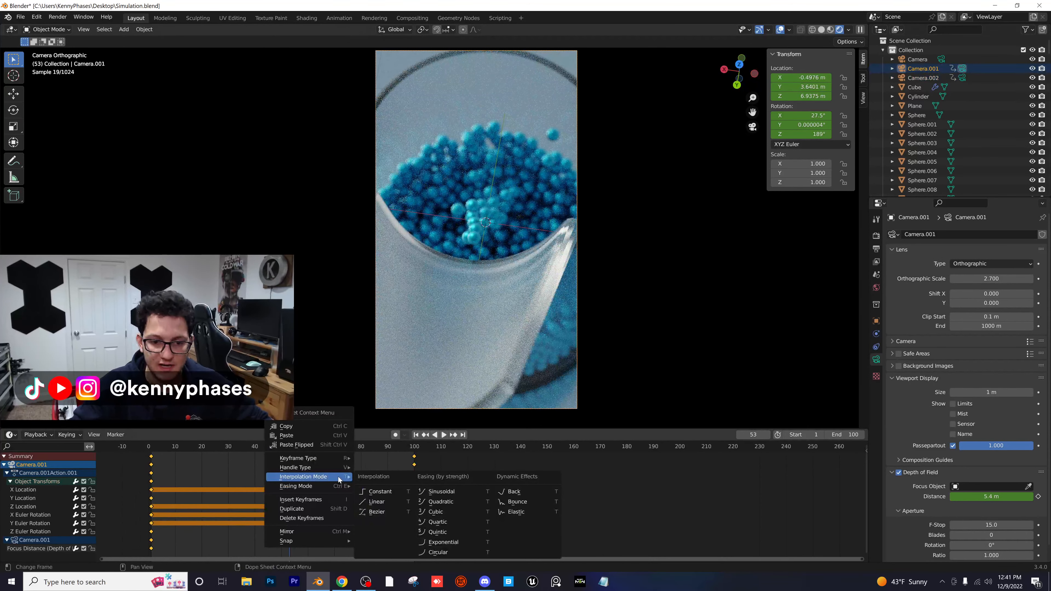
click(384, 512)
key(ctrl+s)
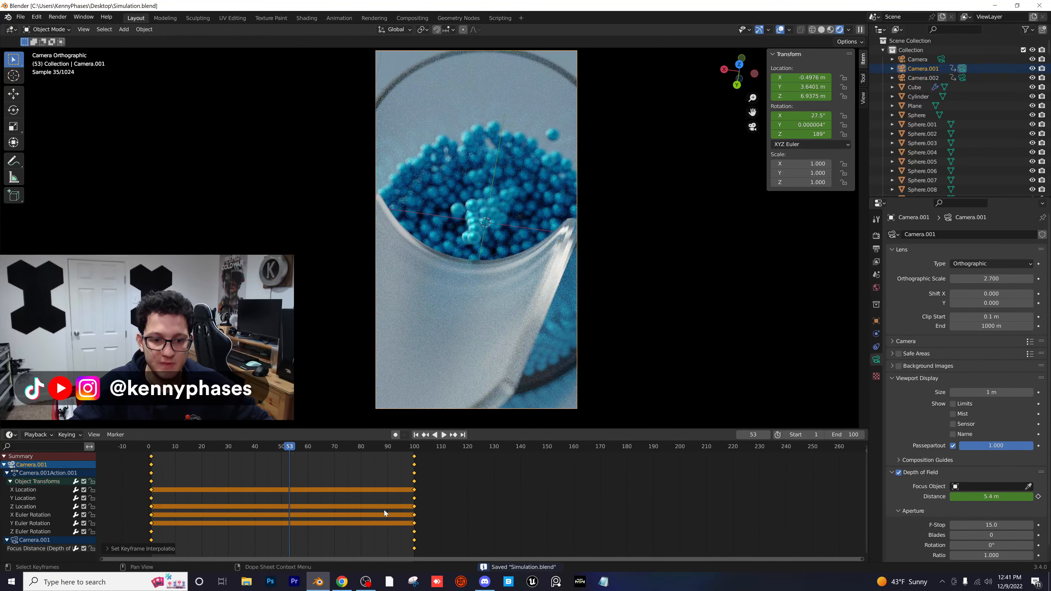
- Inspect the views of the first camera and Camera.001 in solid shading, checking Camera.001's framing near frame 3
click(821, 30)
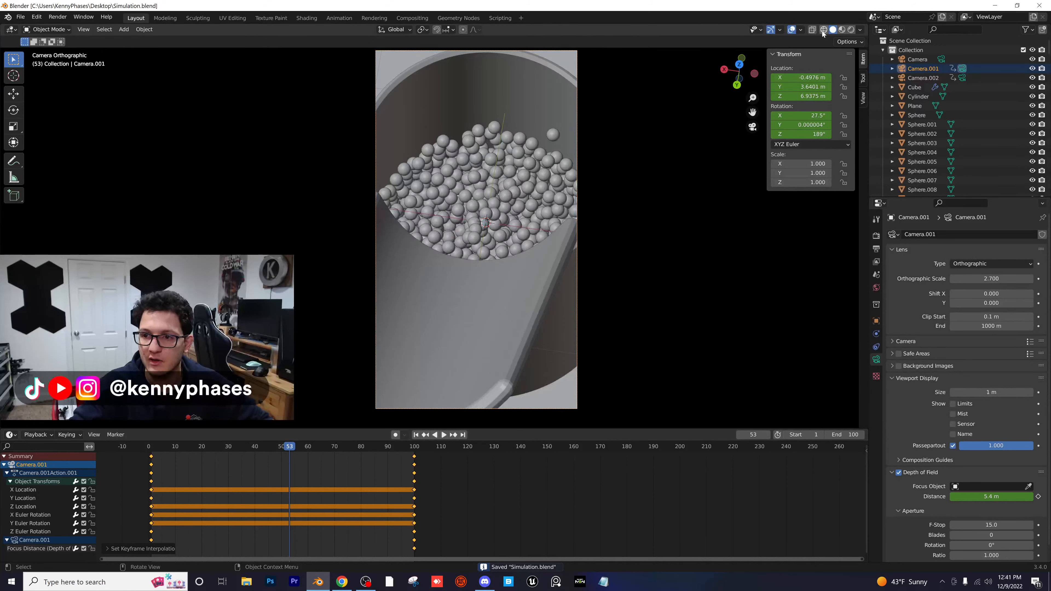
click(938, 59)
click(939, 58)
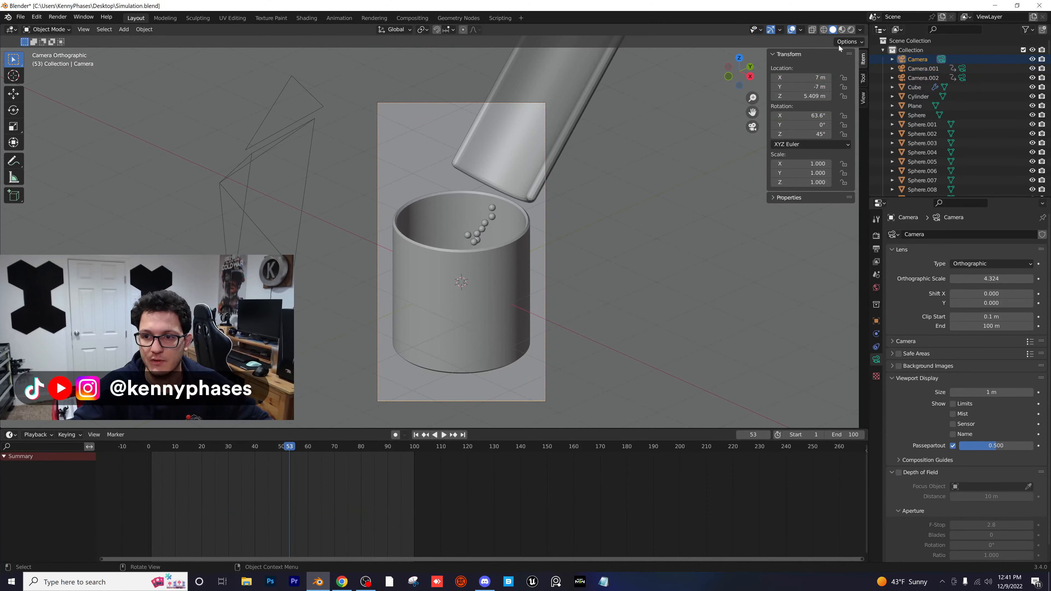
click(962, 68)
mouse_move(153, 447)
mouse_down()
mouse_move(270, 458)
mouse_move(159, 461)
mouse_up()
scroll(510, 144, up, 5)
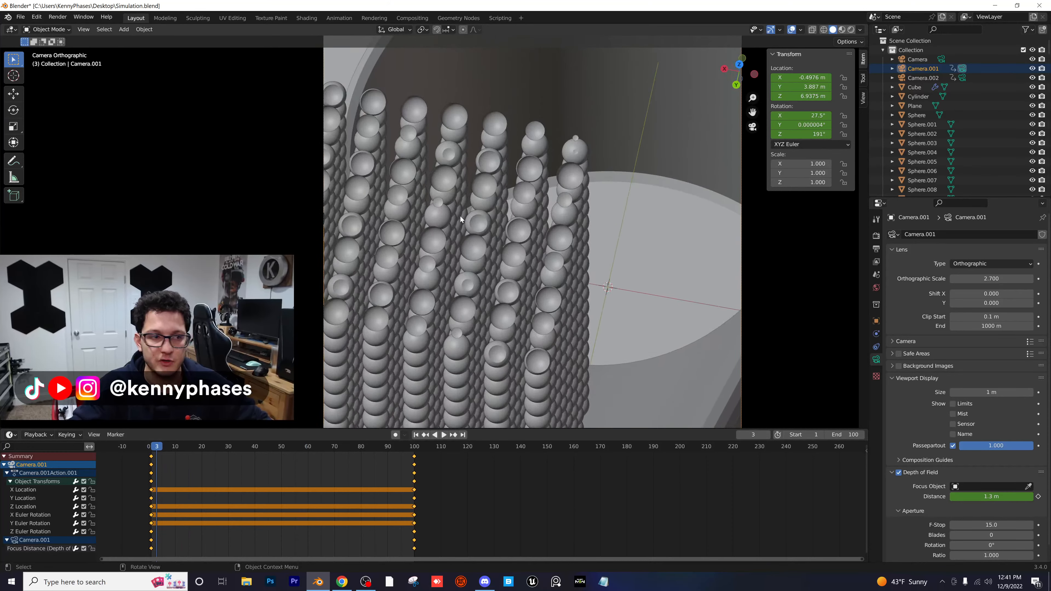
scroll(511, 232, down, 5)
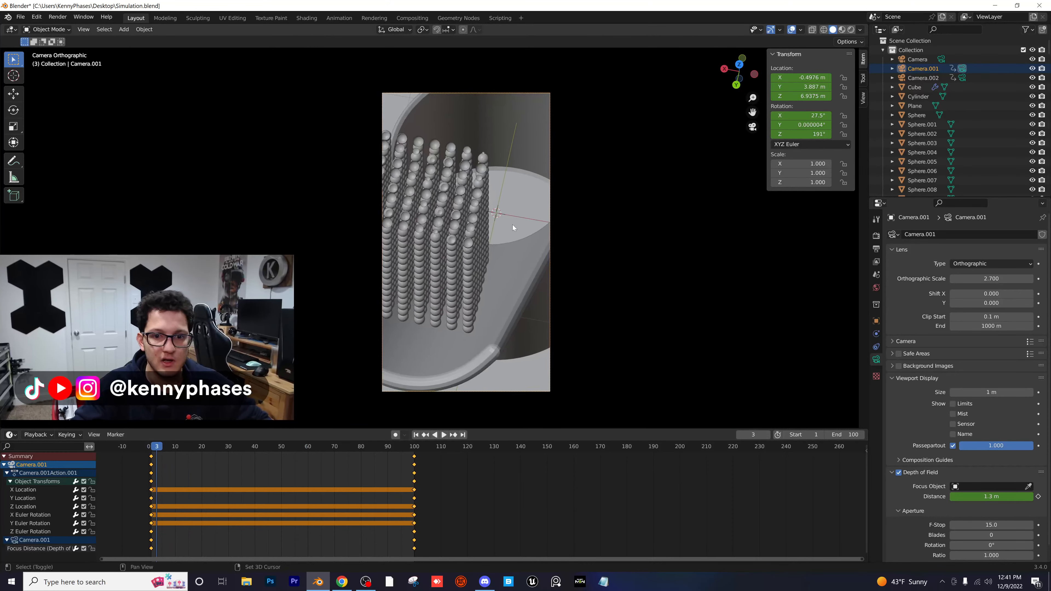
- At frame 1, set Camera.001's Z location to 7.5875 m and X rotation to 26°, keyframe both transforms and restore rendered shading
drag(156, 451, 152, 451)
key(space)
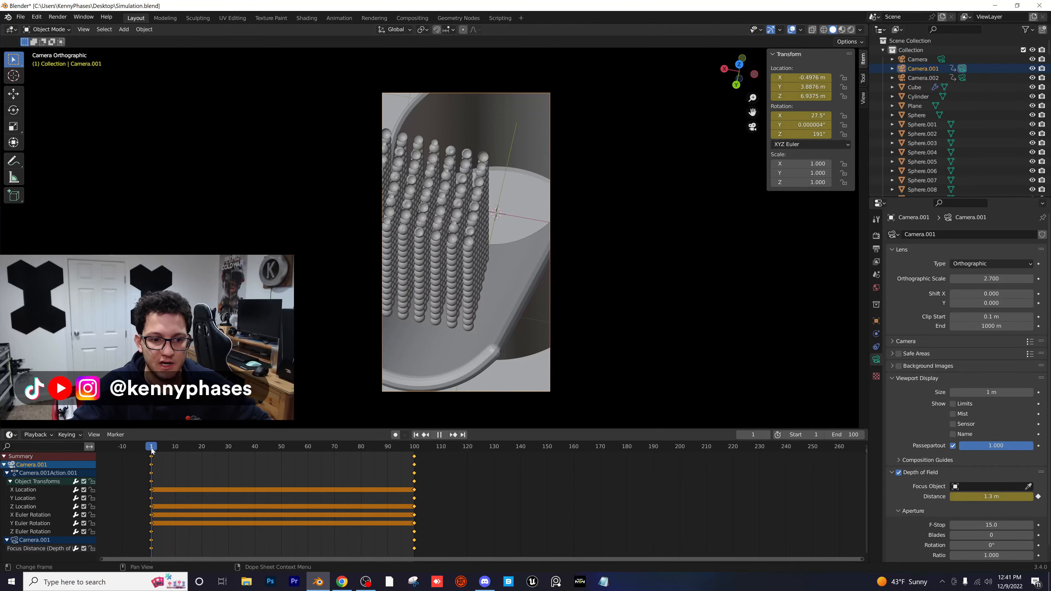
drag(798, 96, 786, 115)
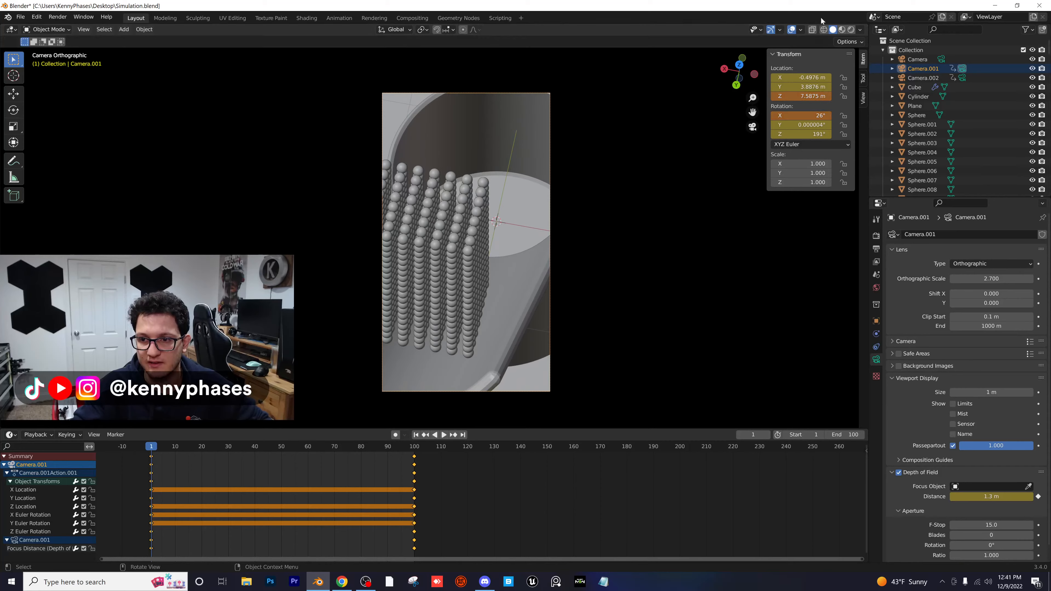
click(850, 29)
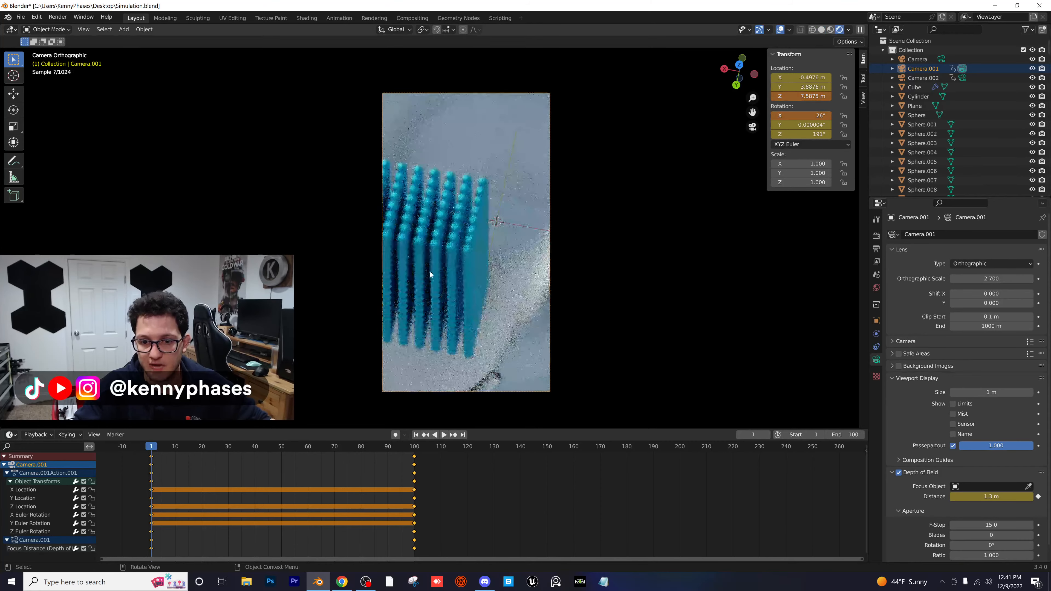
scroll(481, 304, up, 3)
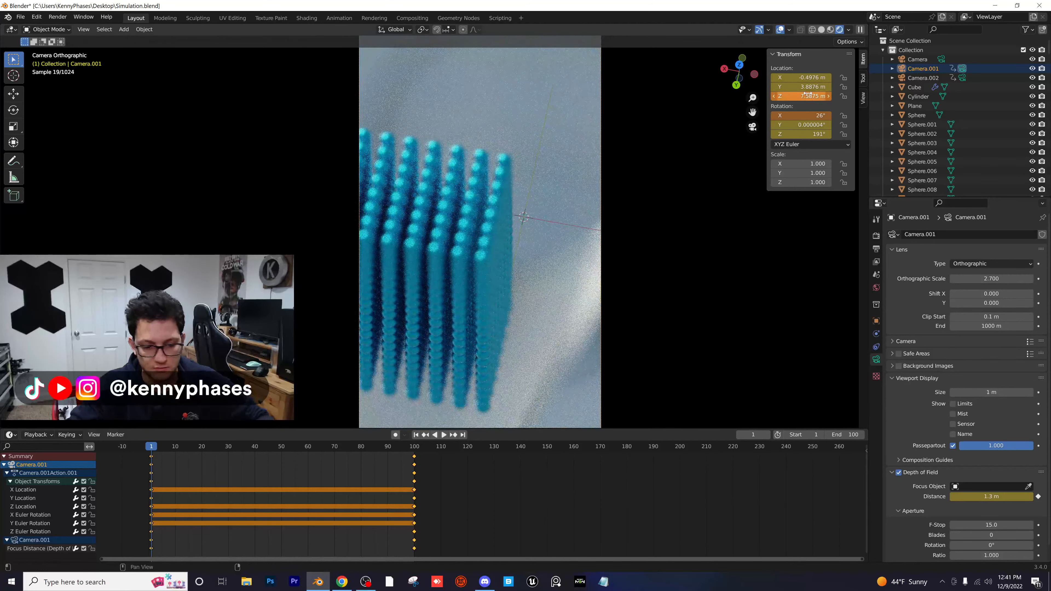
key(i)
key(i)
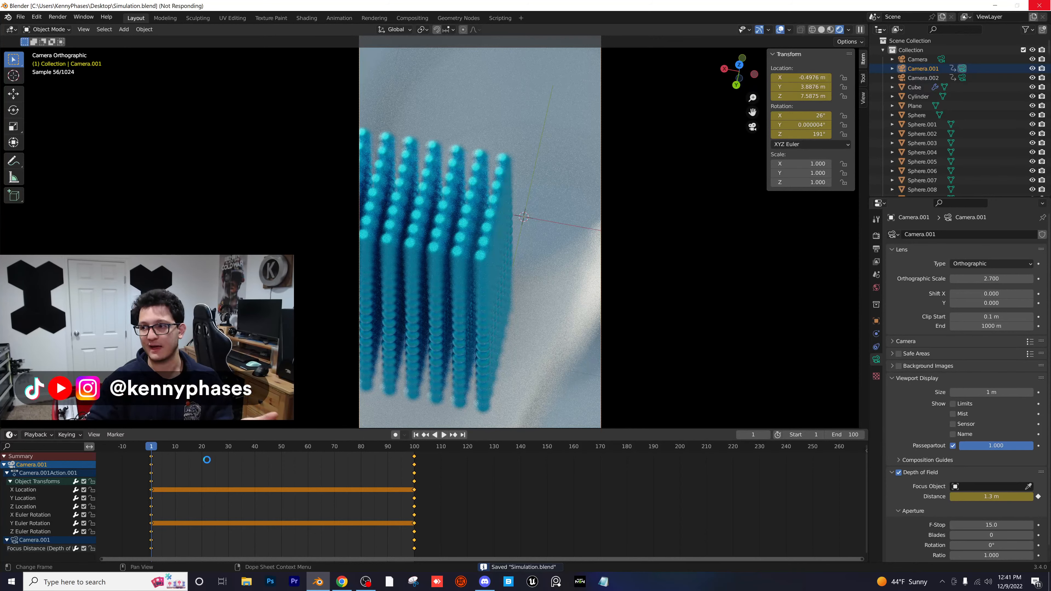
- Check Camera.001's focus up to frame 39, raise its depth of field F-Stop to 20 and save the file
click(207, 460)
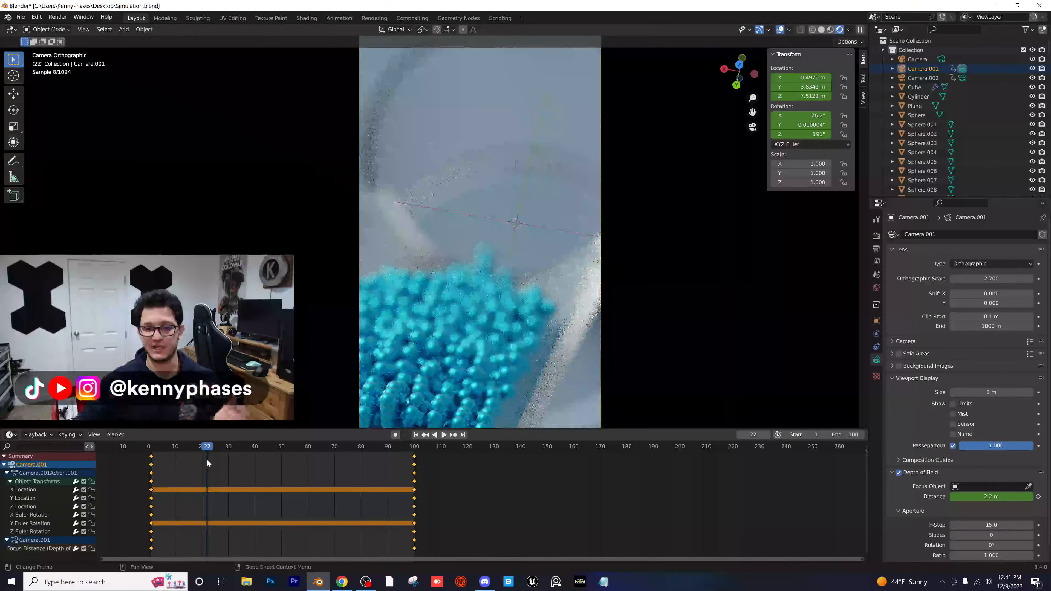
drag(222, 447, 251, 450)
click(990, 525)
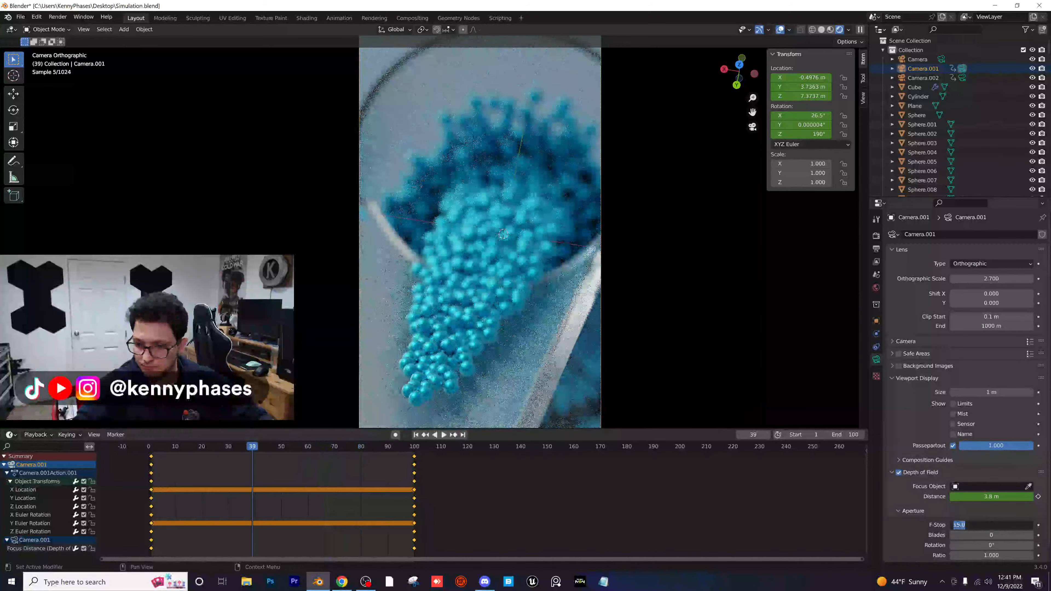
text(20)
key(Return)
key(ctrl+s)
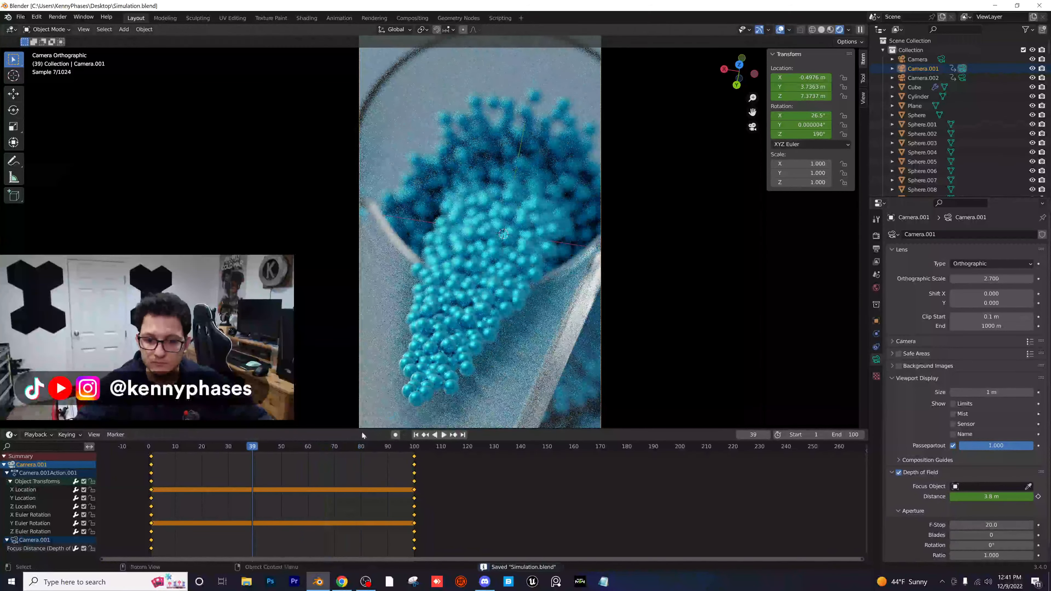
- Compare the rendered views of Camera.001, Camera.002 and the first camera at frame 57, and check the first camera at frame 36
click(300, 449)
key(space)
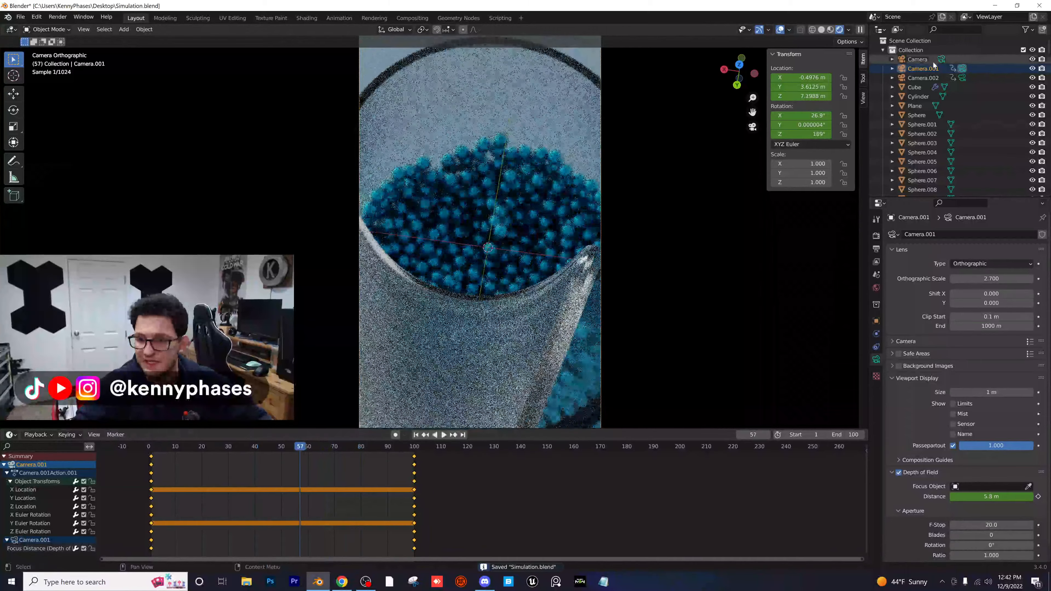
click(962, 77)
key(space)
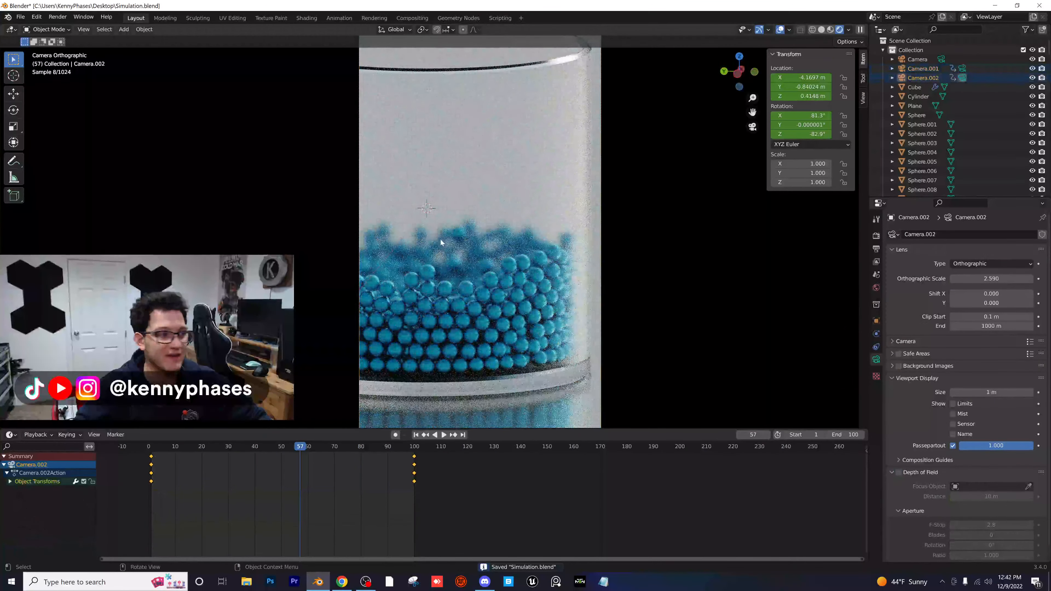
click(959, 69)
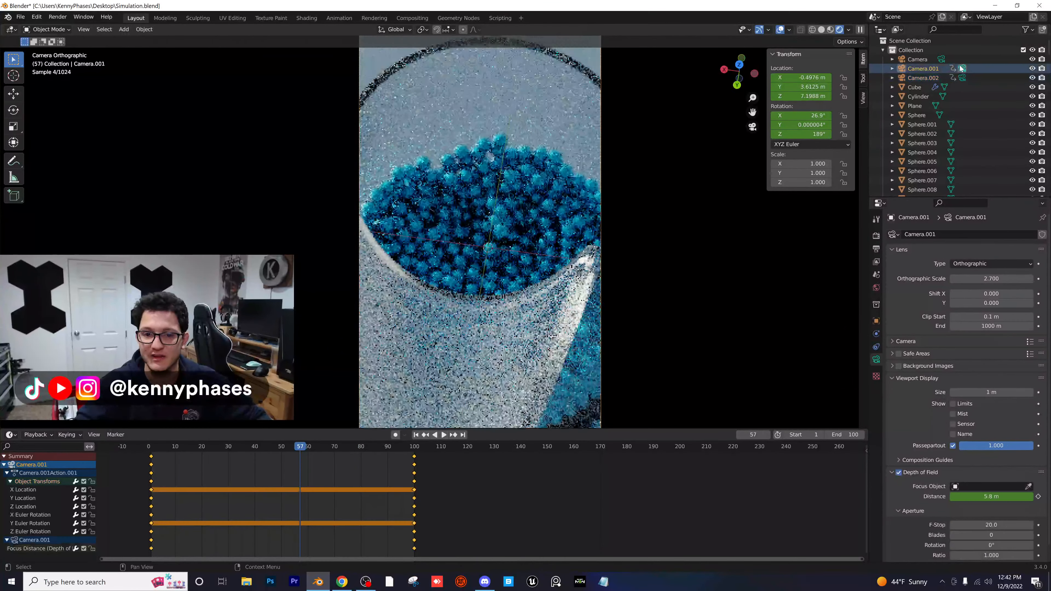
click(941, 59)
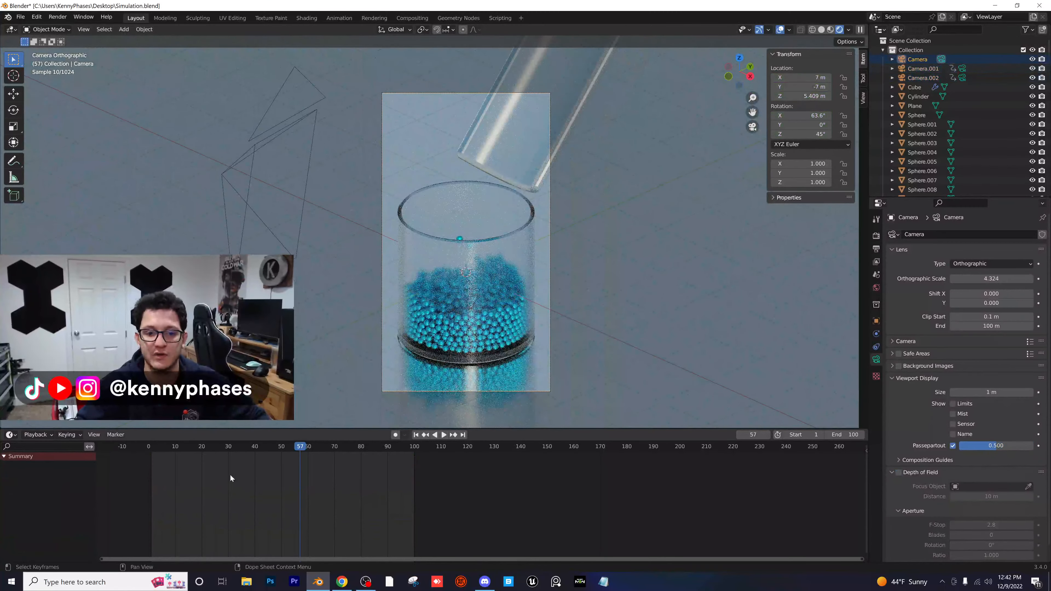
drag(272, 447, 244, 452)
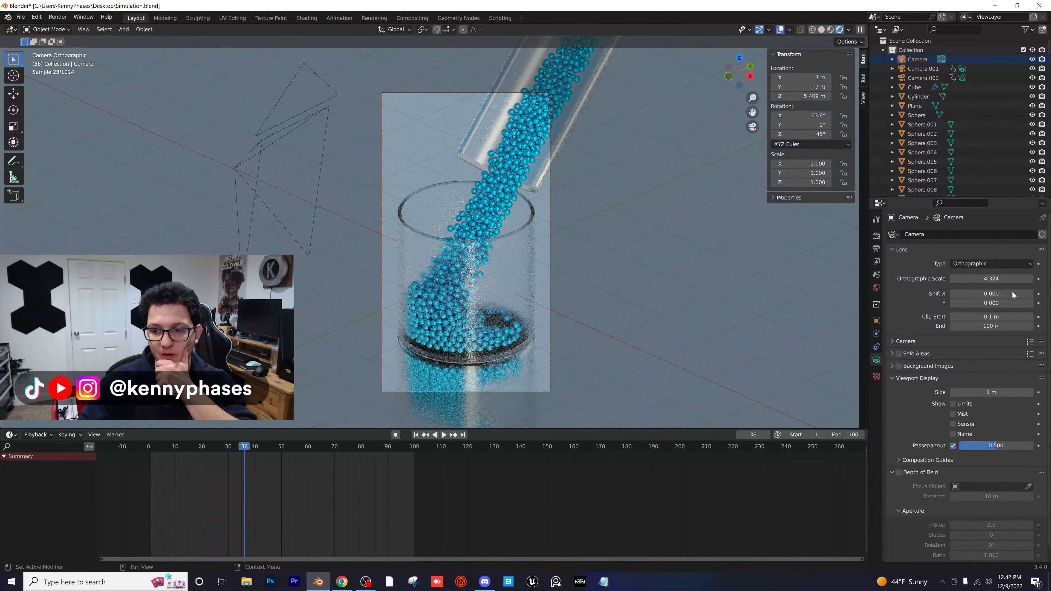
- Reframe the first camera with Orthographic Scale 5.924, Z location 4.129 m and X rotation 72.9°, set Passepartout to 1.000 and save the file
drag(1010, 278, 1043, 279)
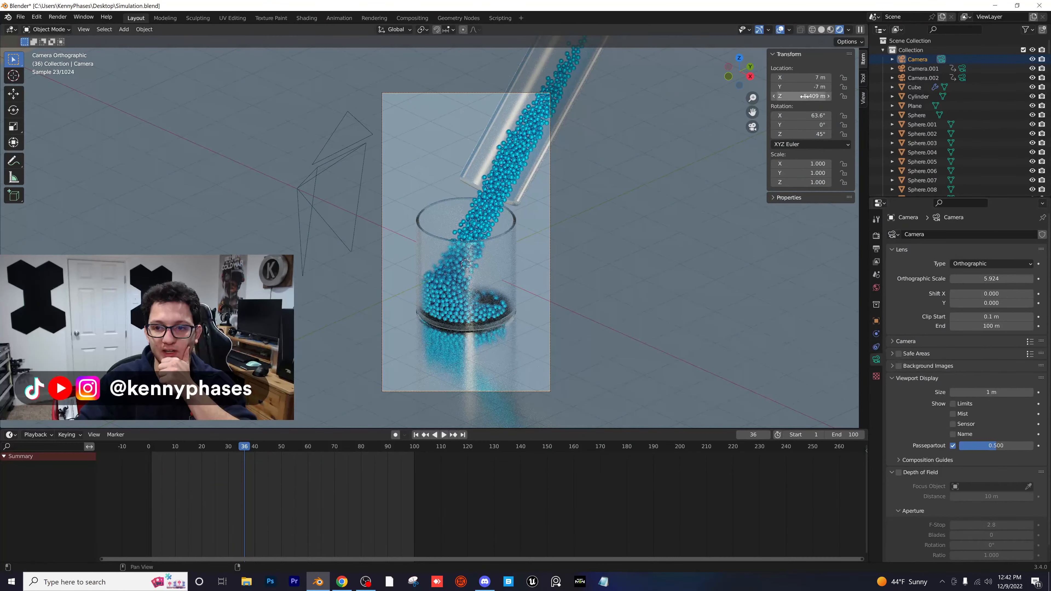
drag(811, 97, 825, 115)
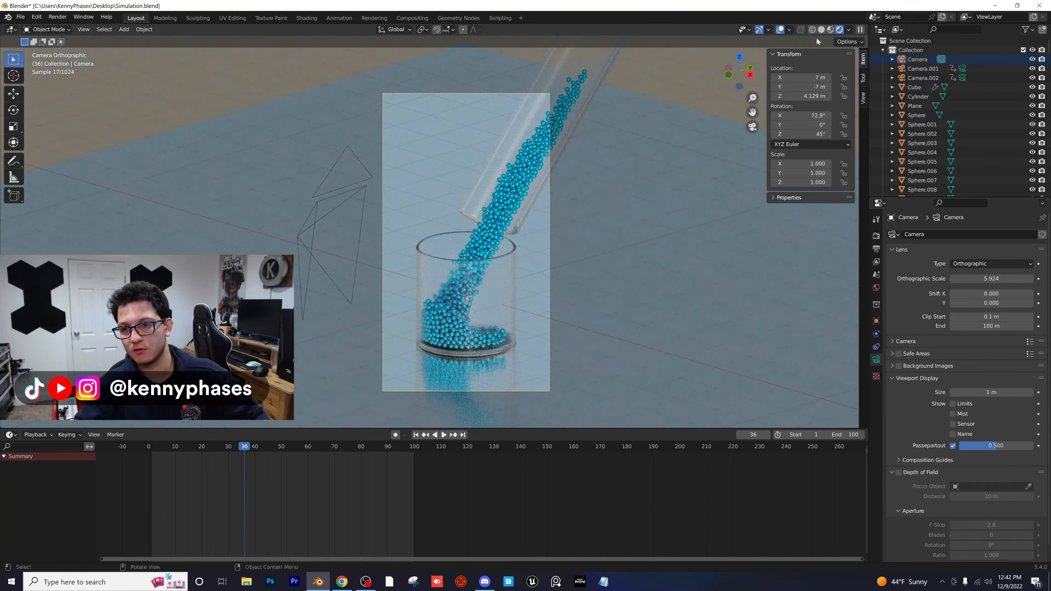
drag(965, 445, 1034, 446)
scroll(561, 305, up, 1)
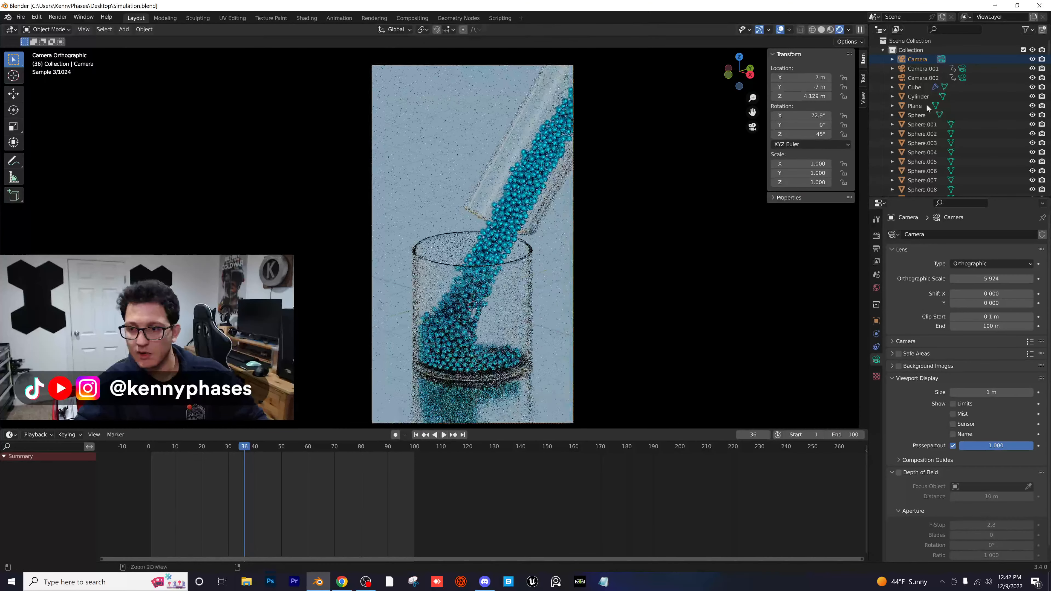
key(ctrl+s)
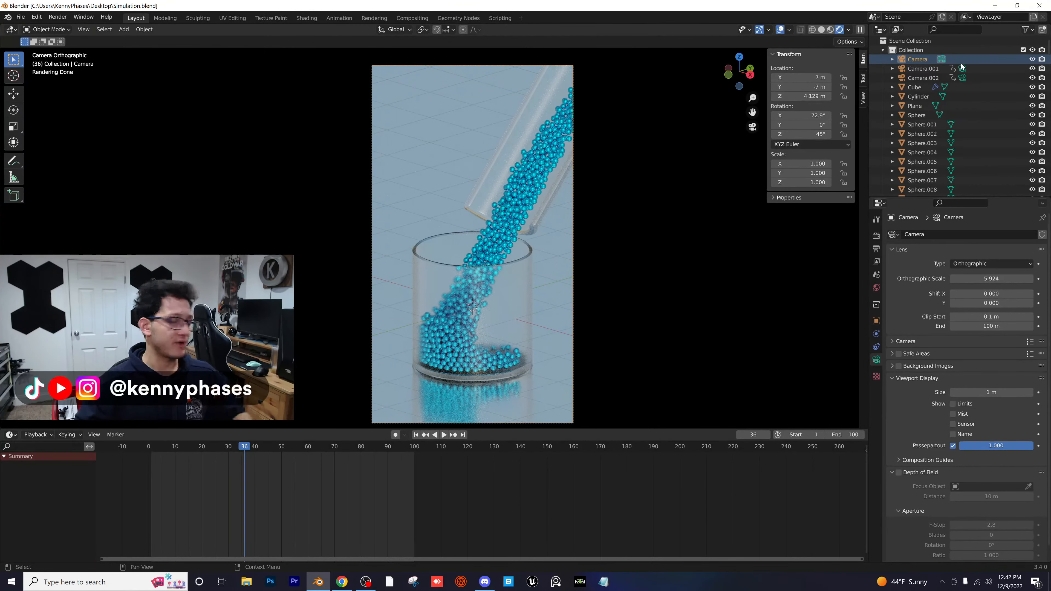
- Compare the rendered views of Camera.001 and Camera.002 at frame 36, return to the first camera and save the file
click(962, 68)
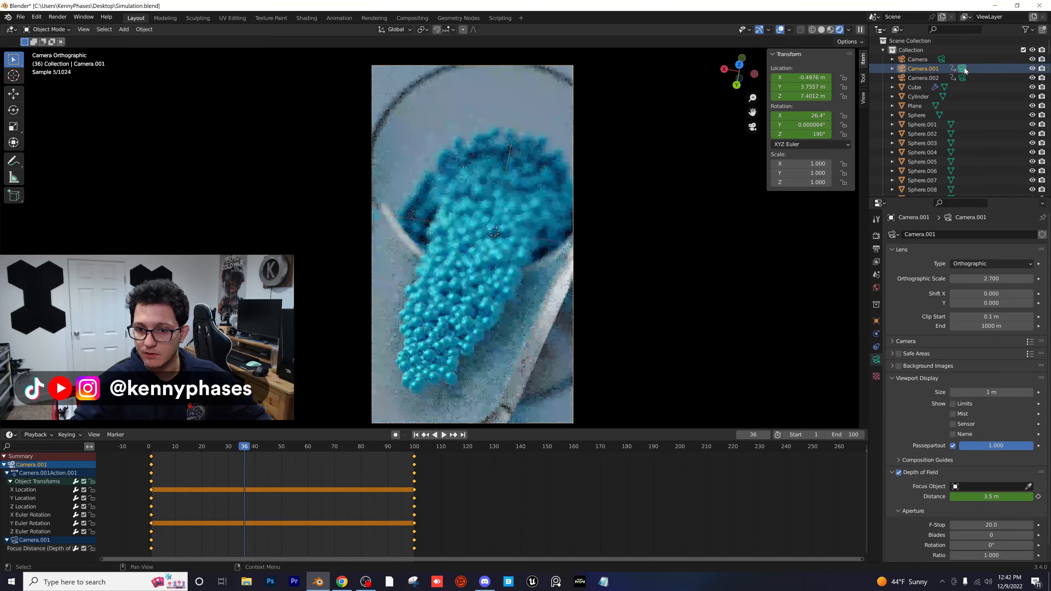
click(963, 78)
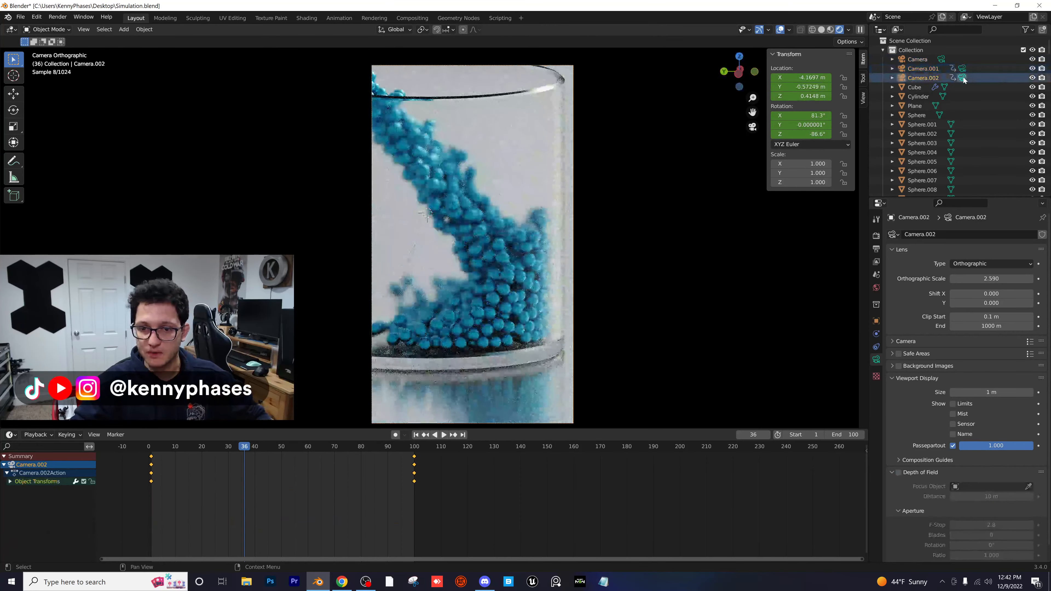
click(962, 69)
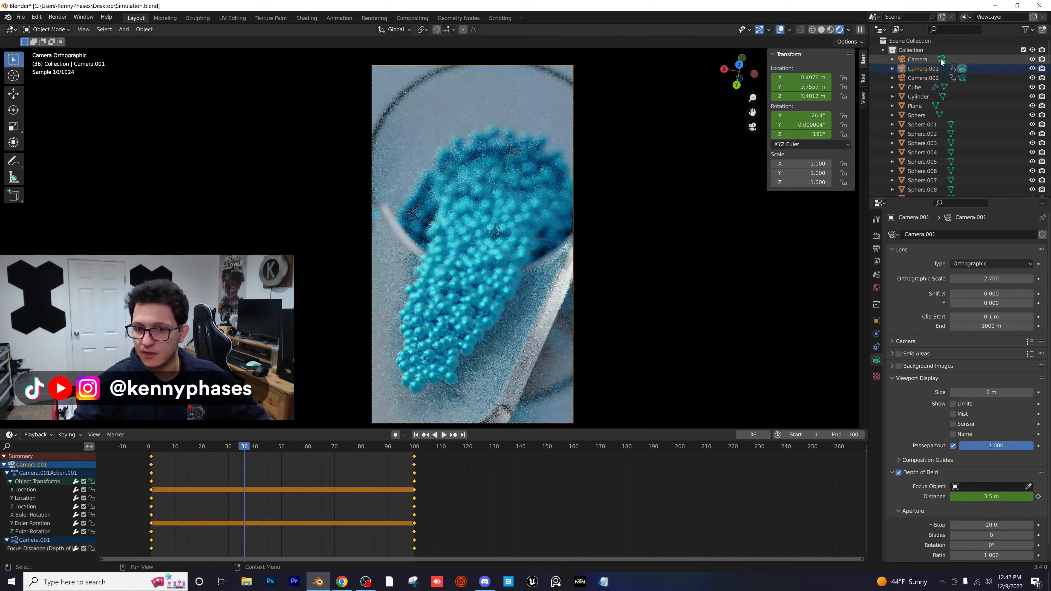
click(940, 59)
key(ctrl+s)
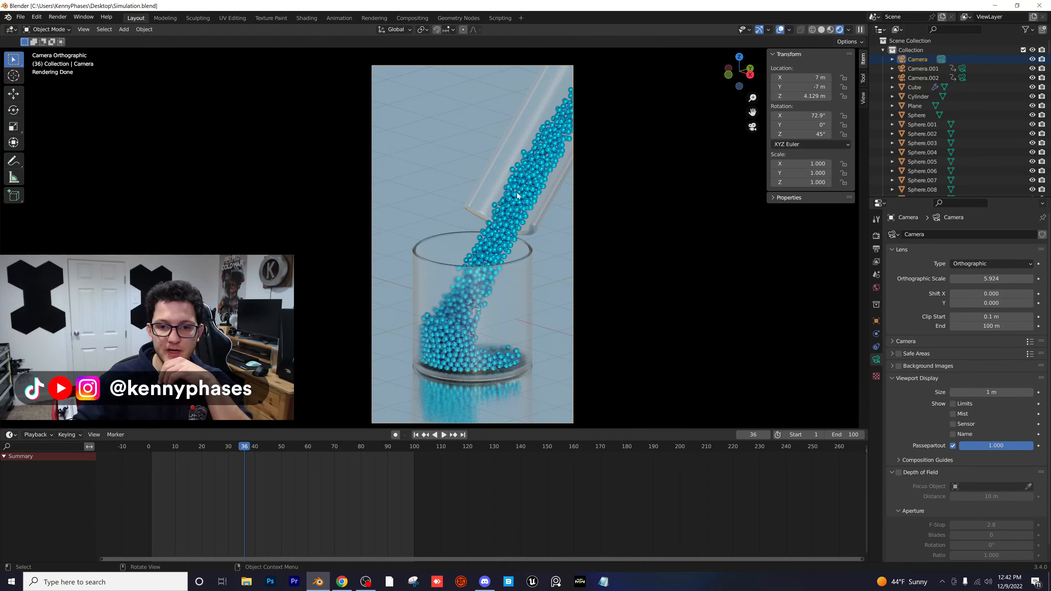
- Try linking the floor plane's material to the tilted tube with Link Materials, and preview it at frame 34
click(488, 194)
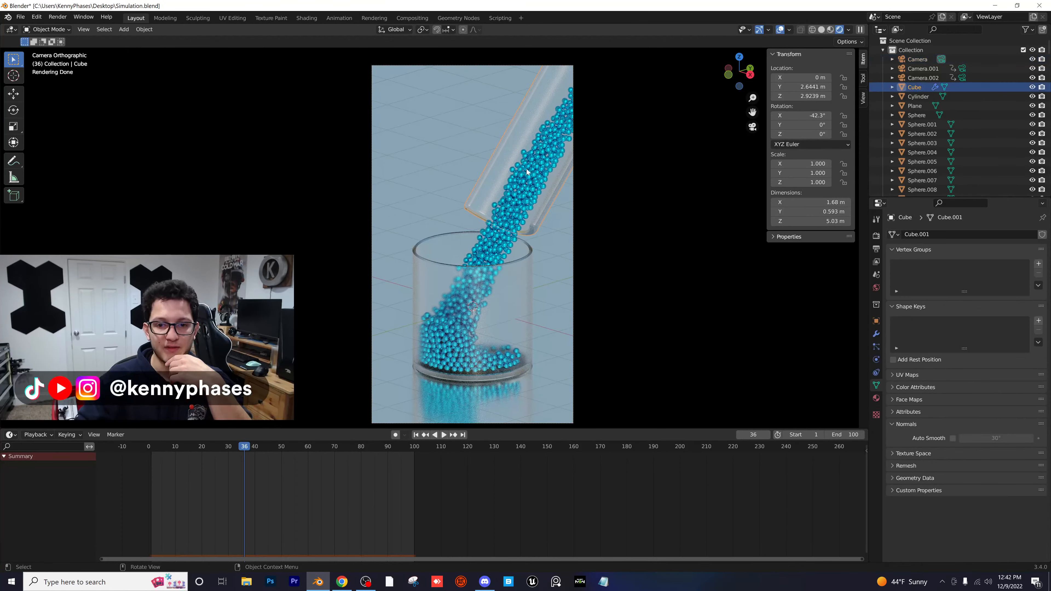
click(532, 281)
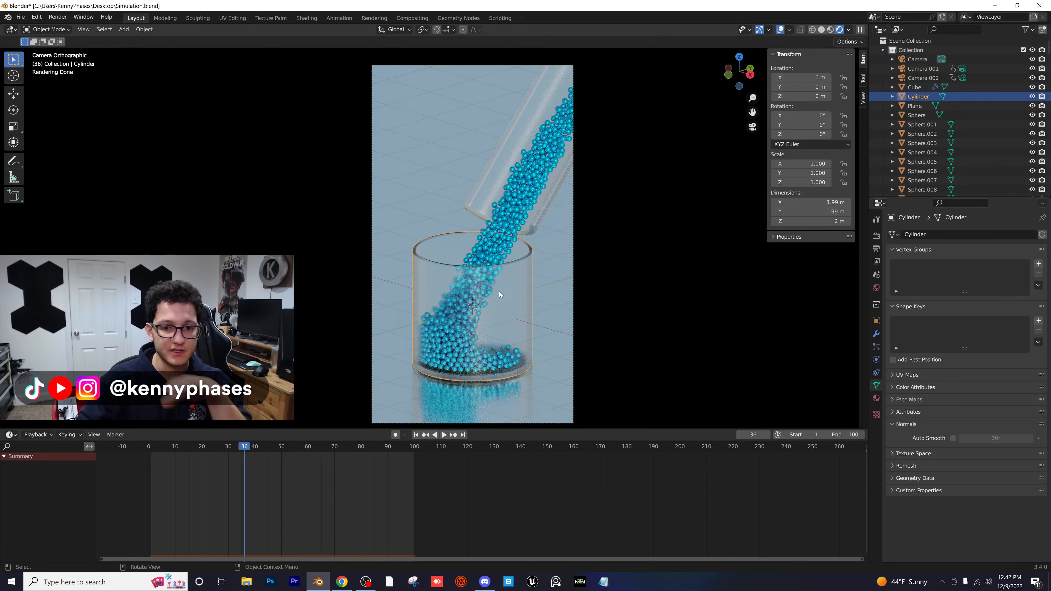
click(484, 201)
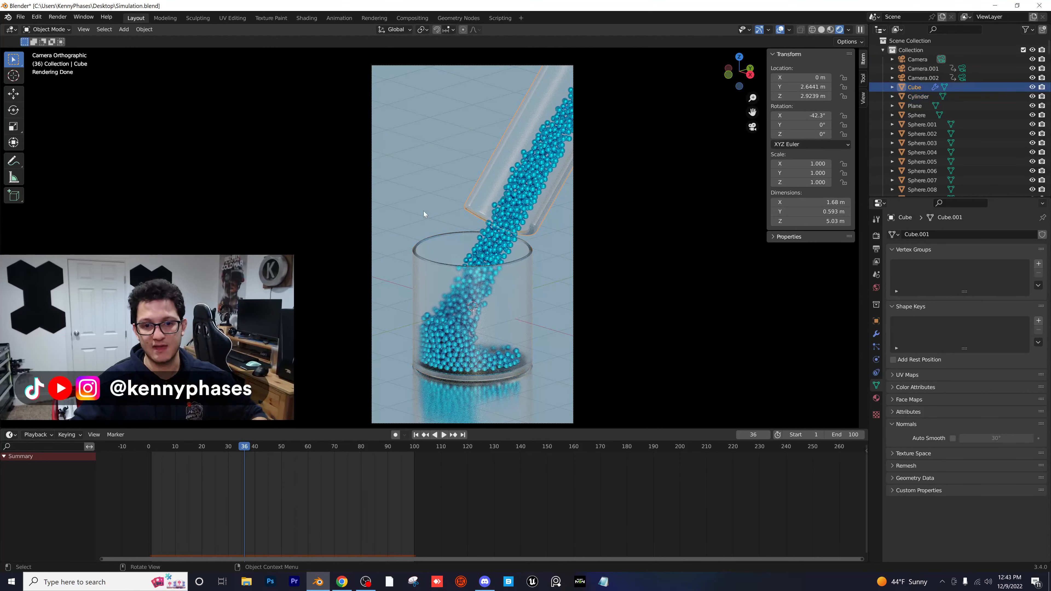
shift+click(428, 220)
key(ctrl+l)
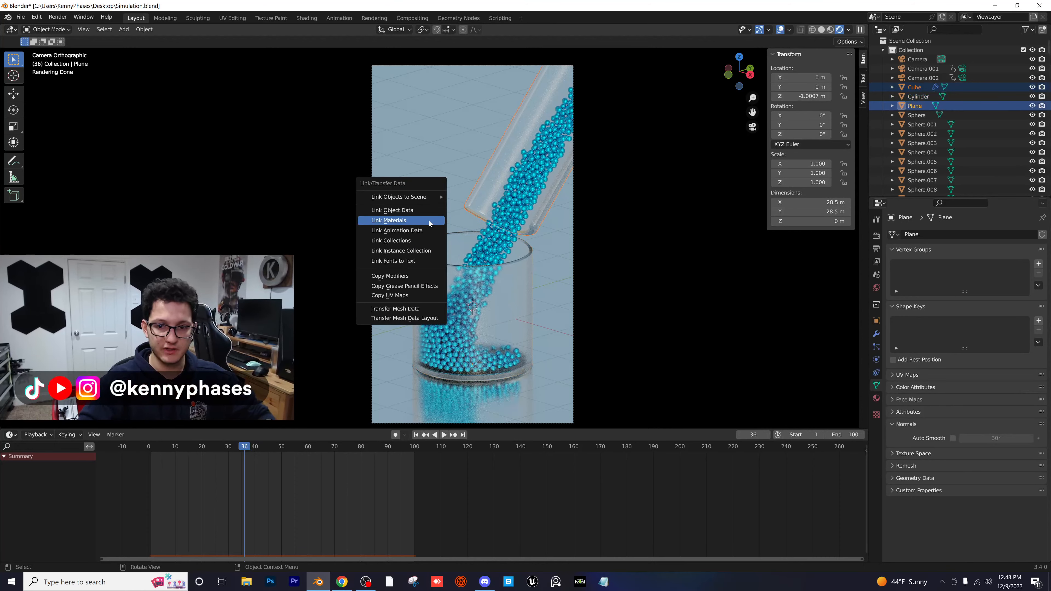
click(429, 220)
key(space)
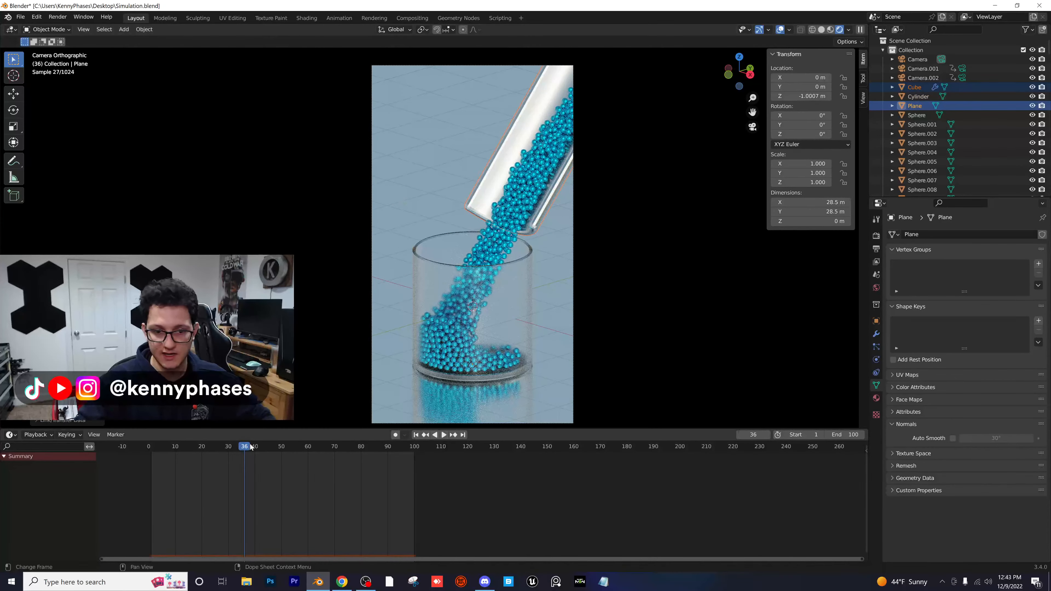
click(233, 448)
mouse_move(233, 448)
mouse_down()
mouse_move(198, 451)
mouse_move(240, 456)
mouse_up()
key(space)
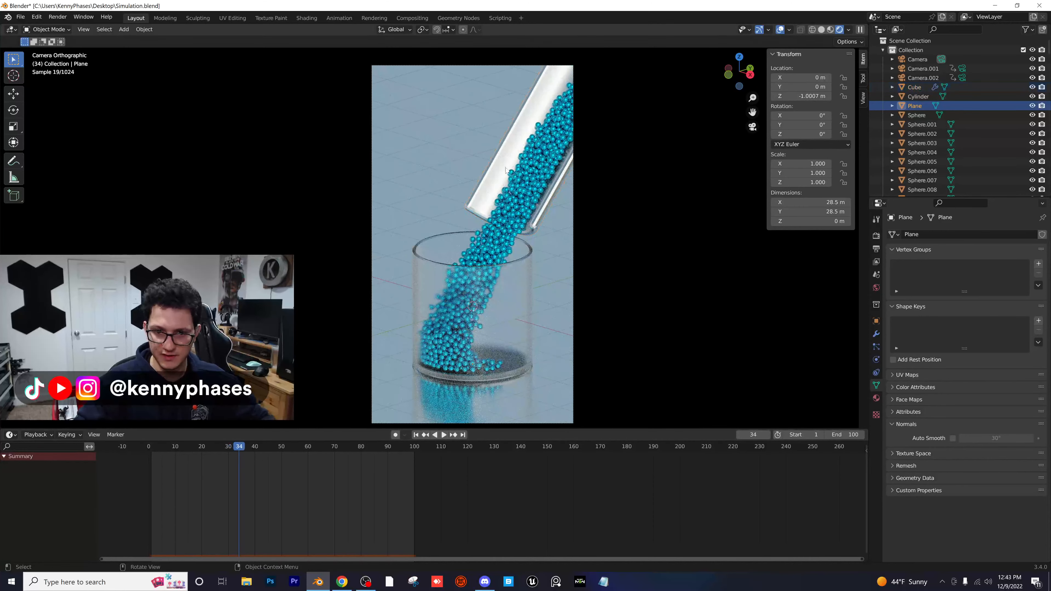
- Undo the material link on the tilted tube, go back to frame 36 and save the file
click(490, 177)
shift+click(475, 241)
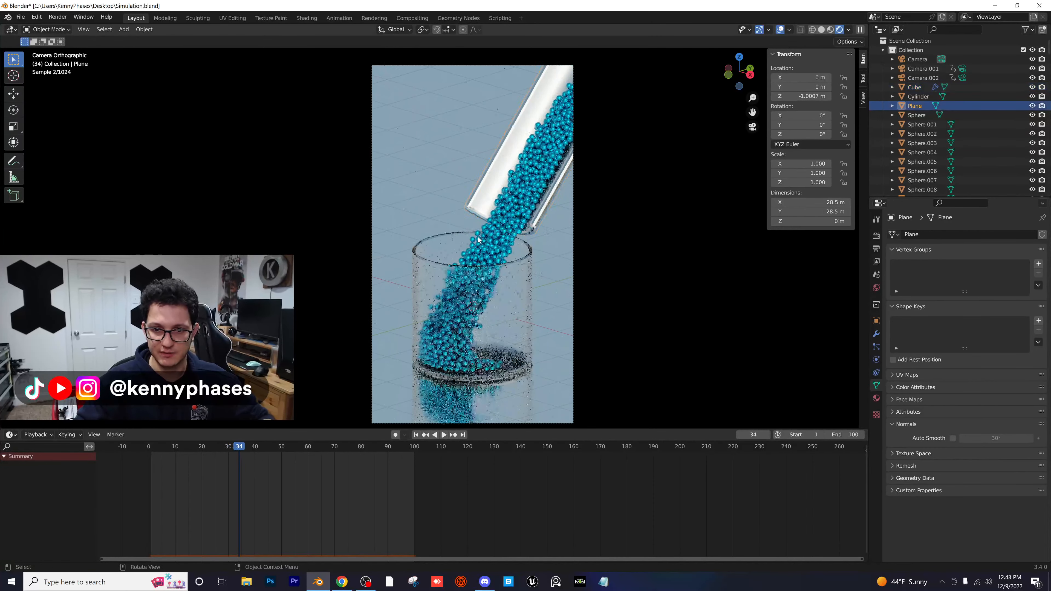
key(Right)
key(Right)
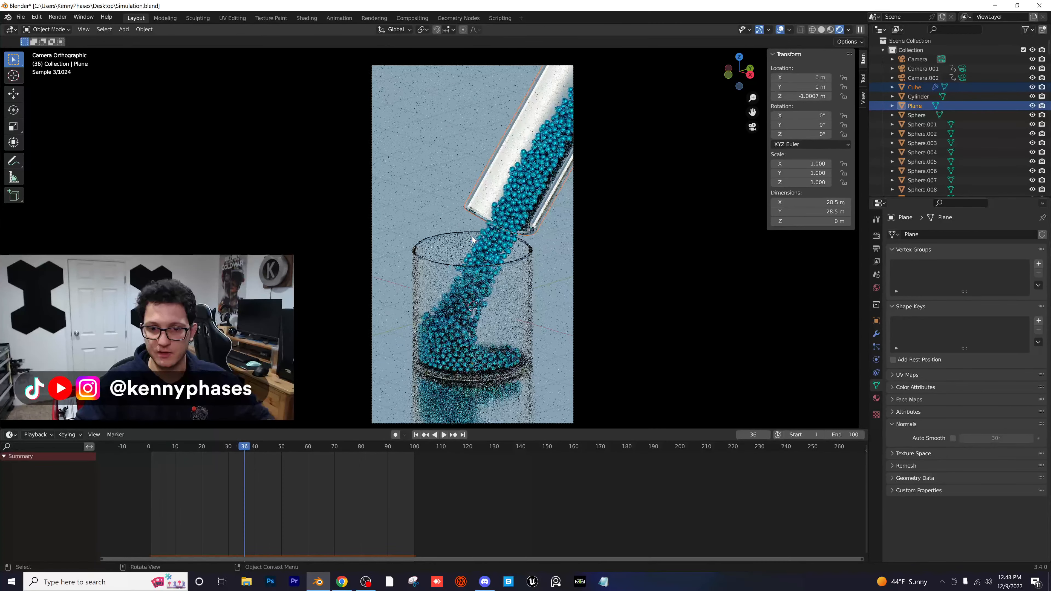
click(469, 240)
key(ctrl+s)
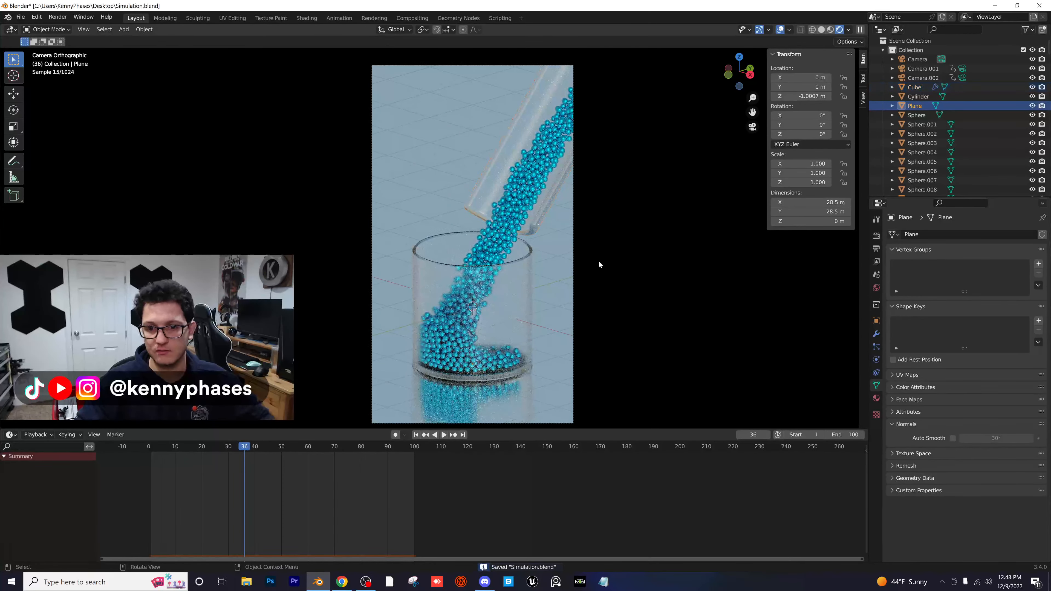
- Examine the balls through Camera.002 and in close-up through Camera.001, and save the file
click(496, 212)
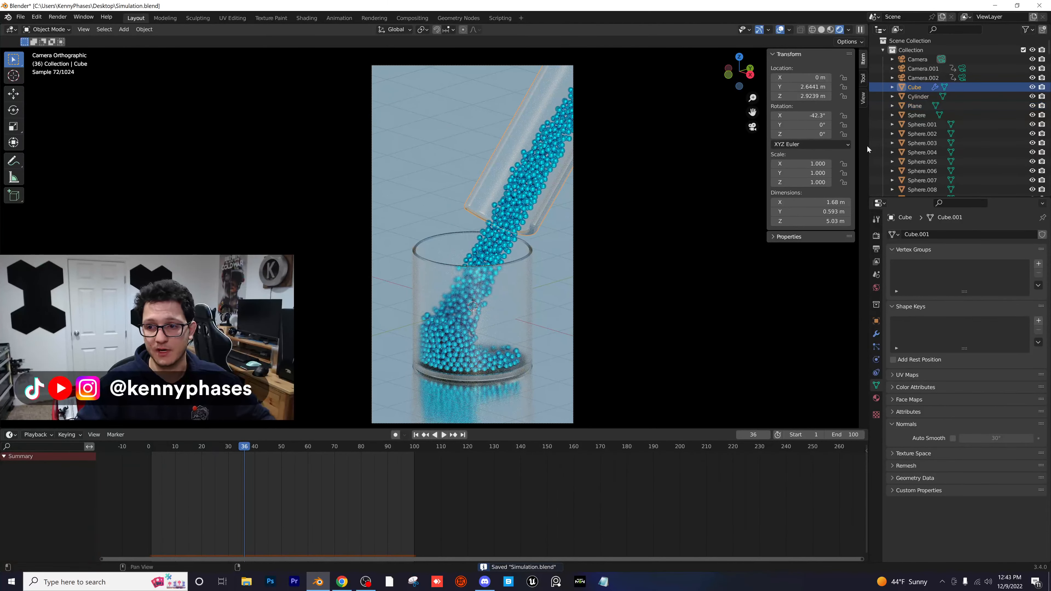
click(959, 77)
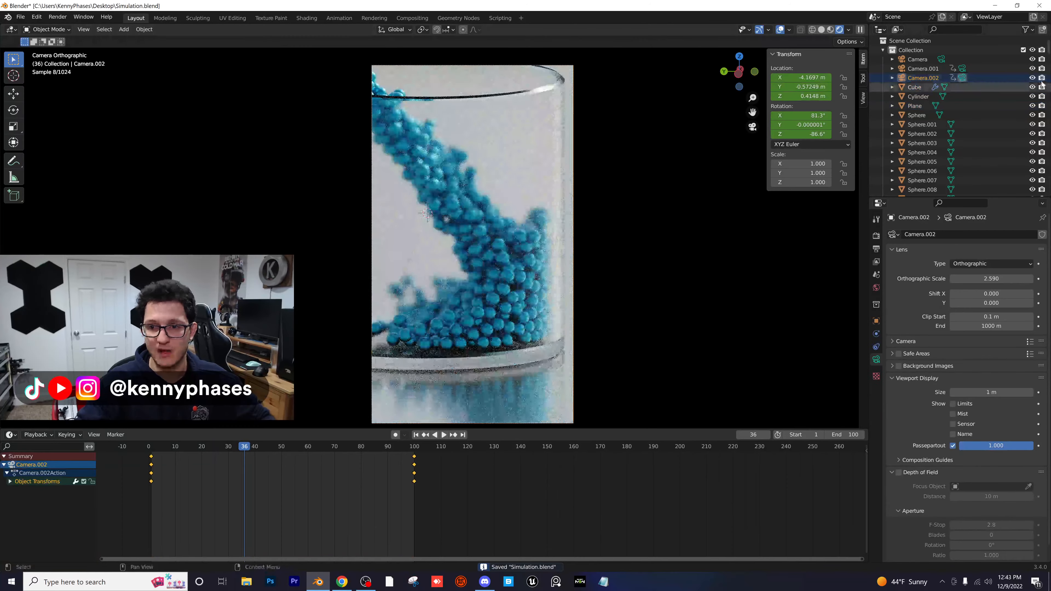
click(960, 68)
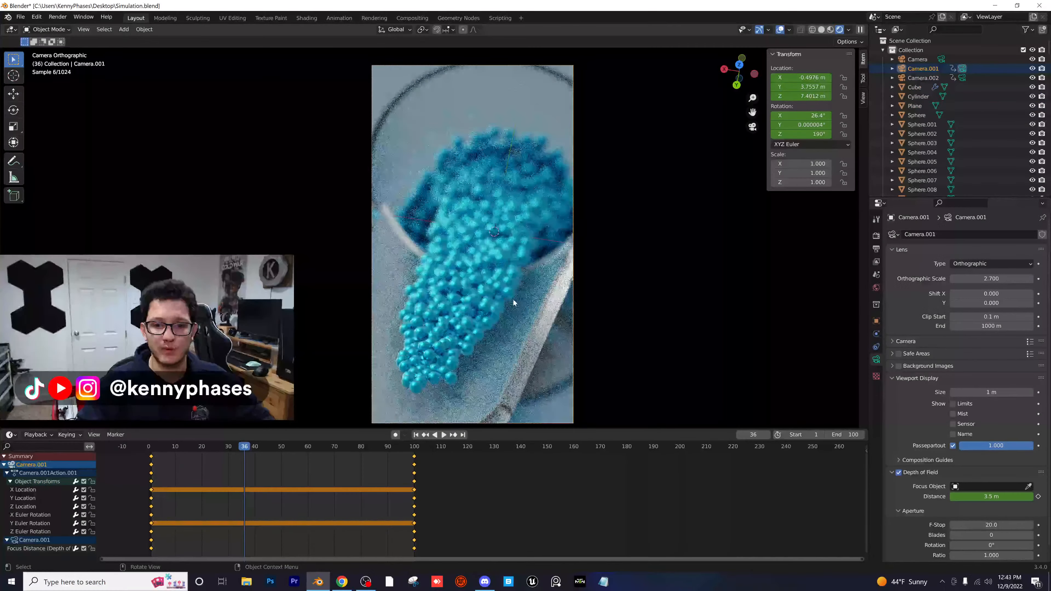
scroll(507, 294, down, 1)
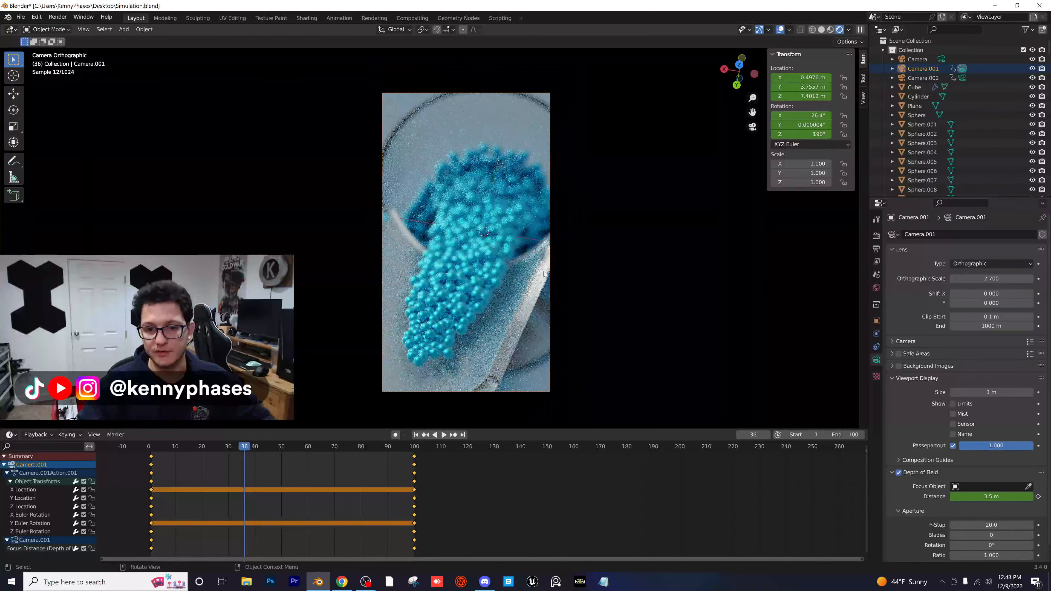
scroll(491, 294, up, 2)
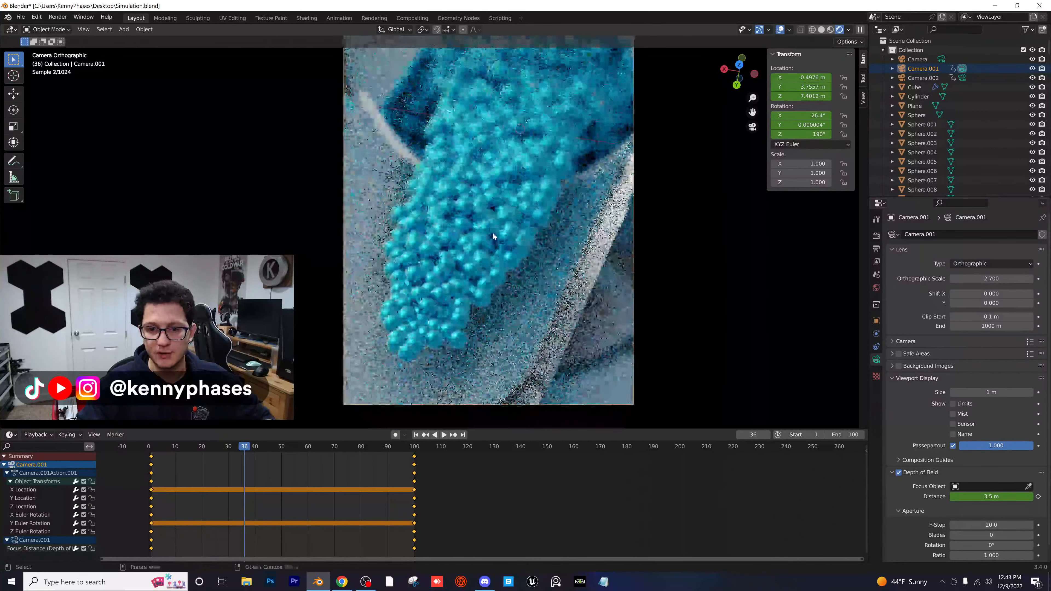
scroll(492, 234, up, 2)
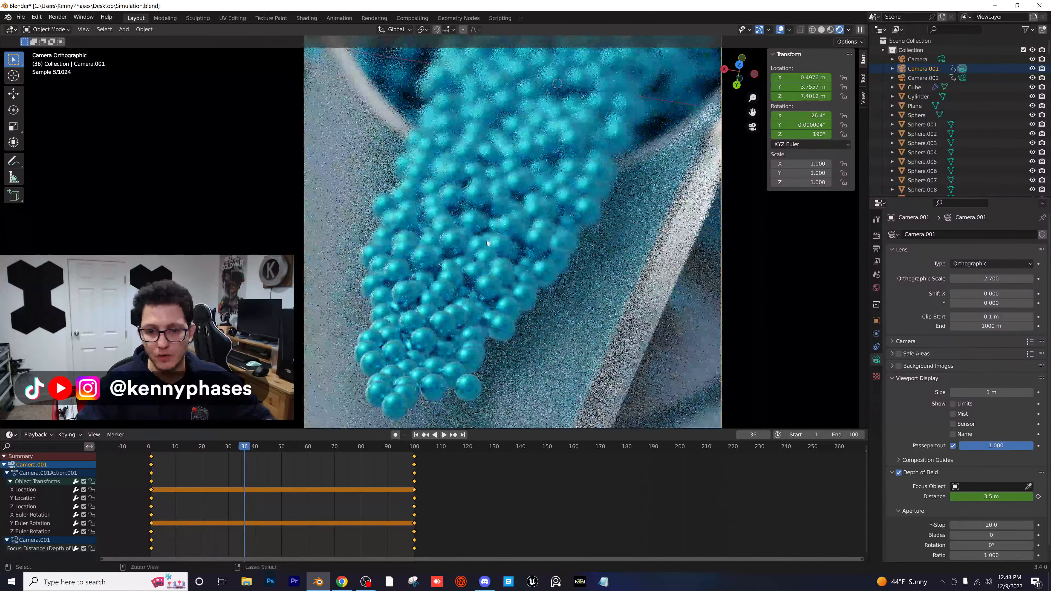
key(ctrl+s)
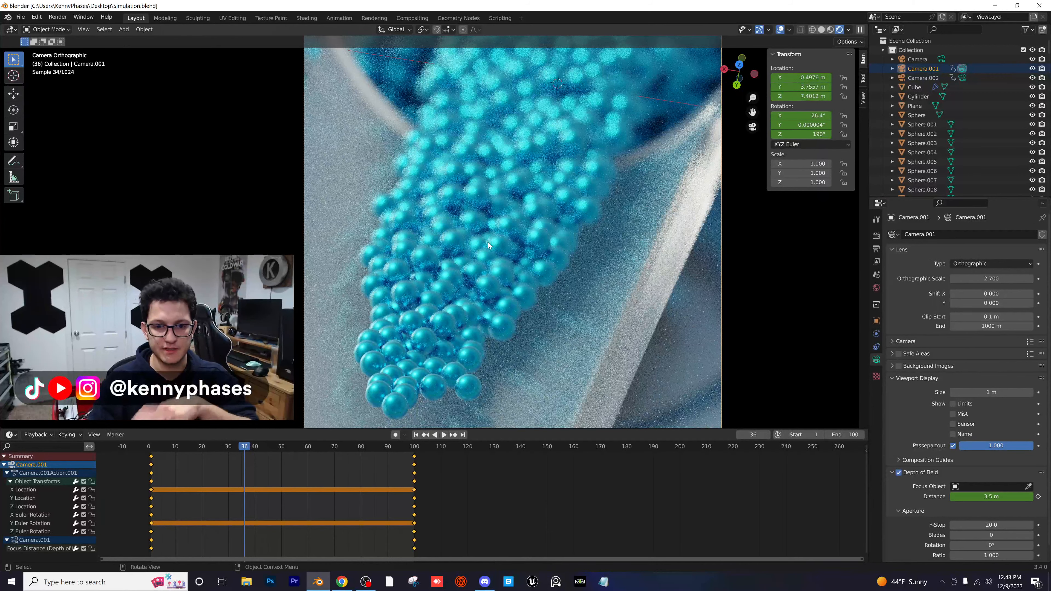
- Change the Base Color of the balls' shared material, Material.003, to gold
click(488, 245)
scroll(489, 245, up, 2)
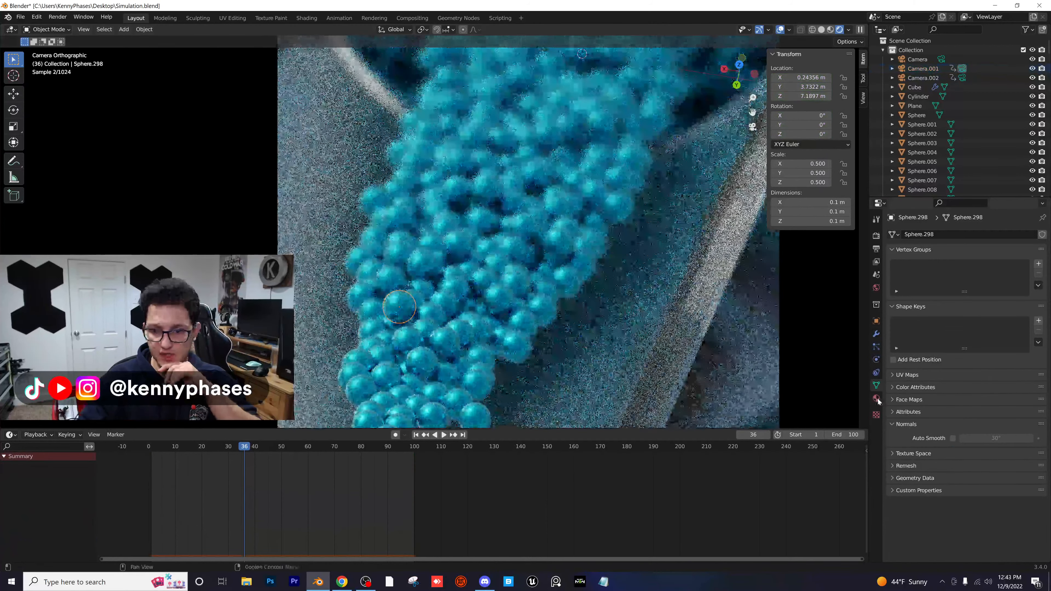
click(876, 398)
click(993, 354)
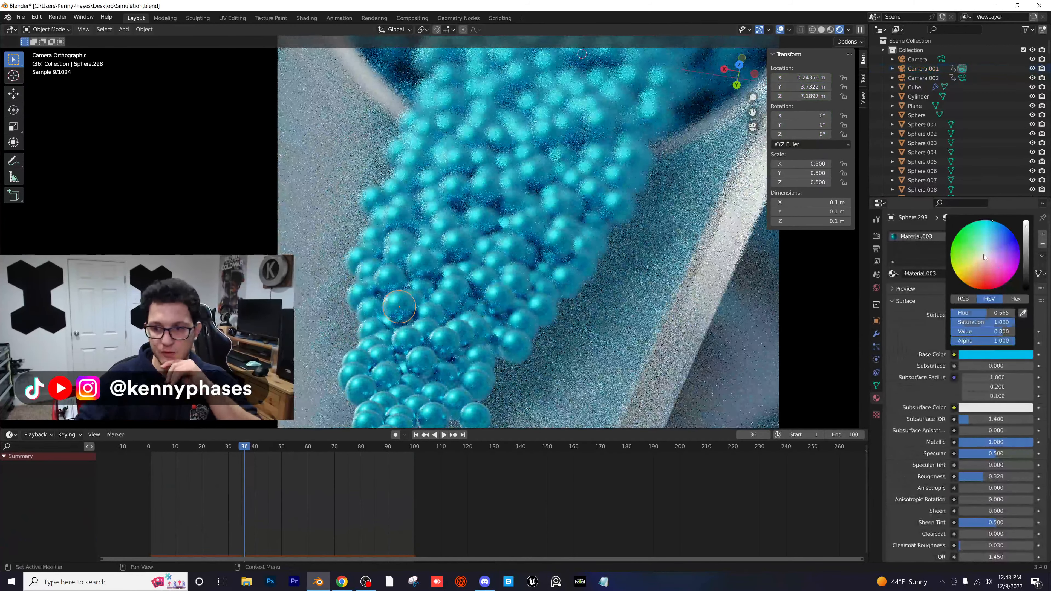
drag(983, 253, 973, 270)
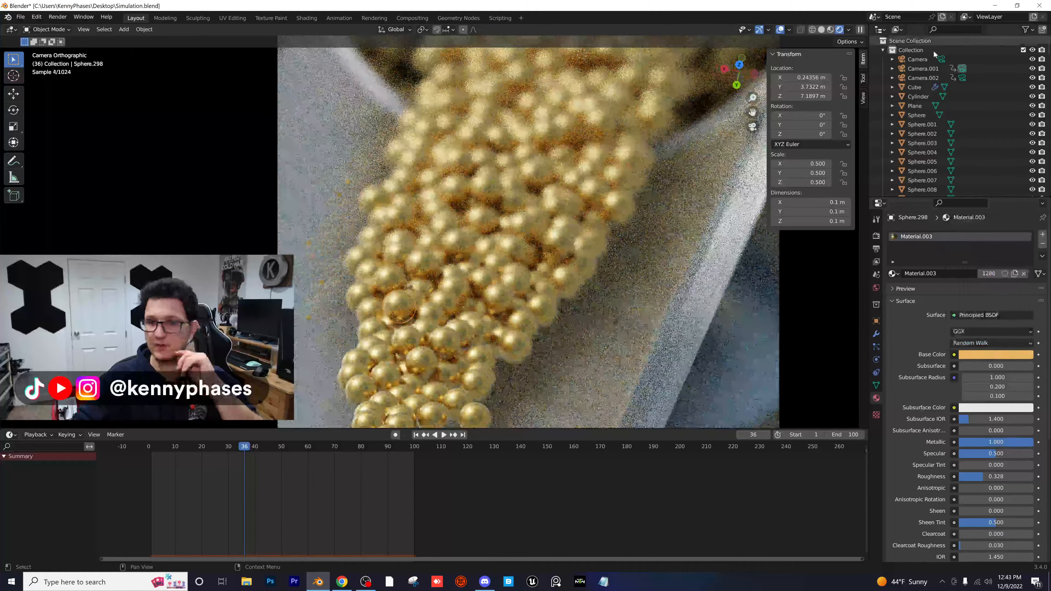
- Check the gold balls through Camera.002 and save the file
click(959, 78)
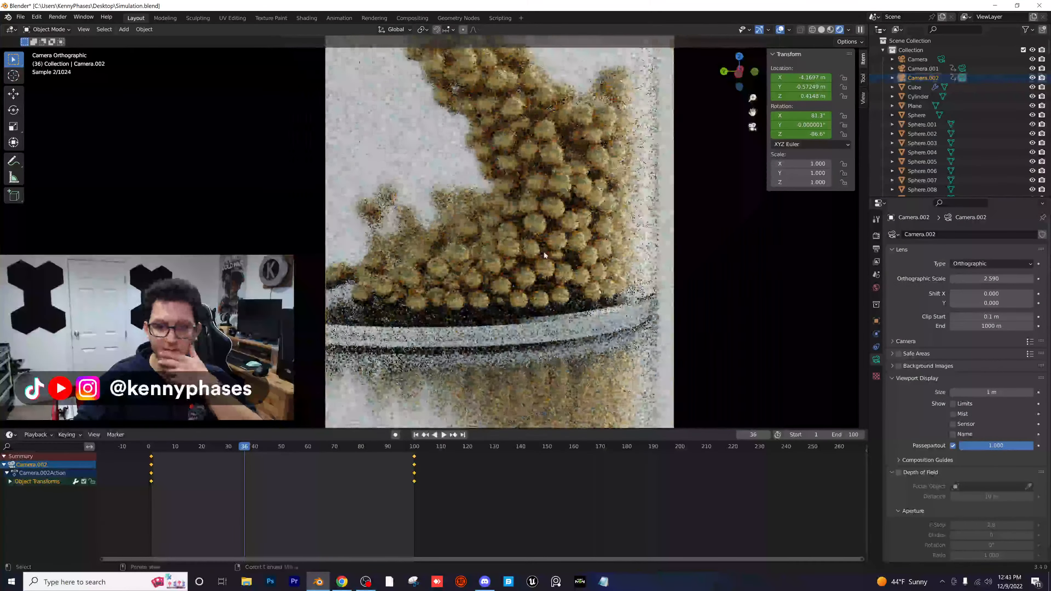
scroll(574, 249, down, 1)
shift+middle_drag(636, 181, 622, 255)
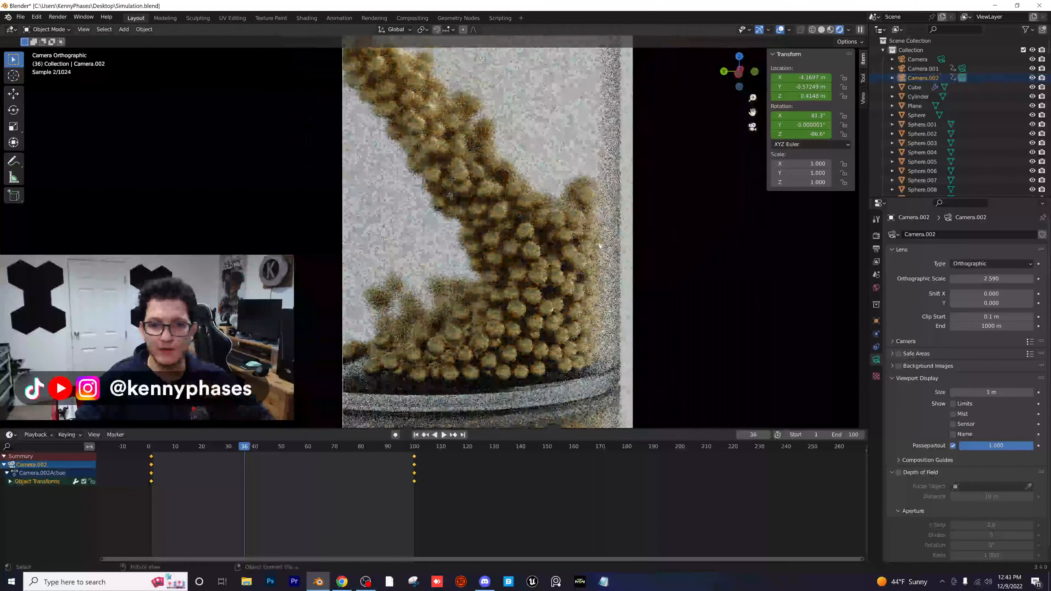
scroll(599, 246, down, 1)
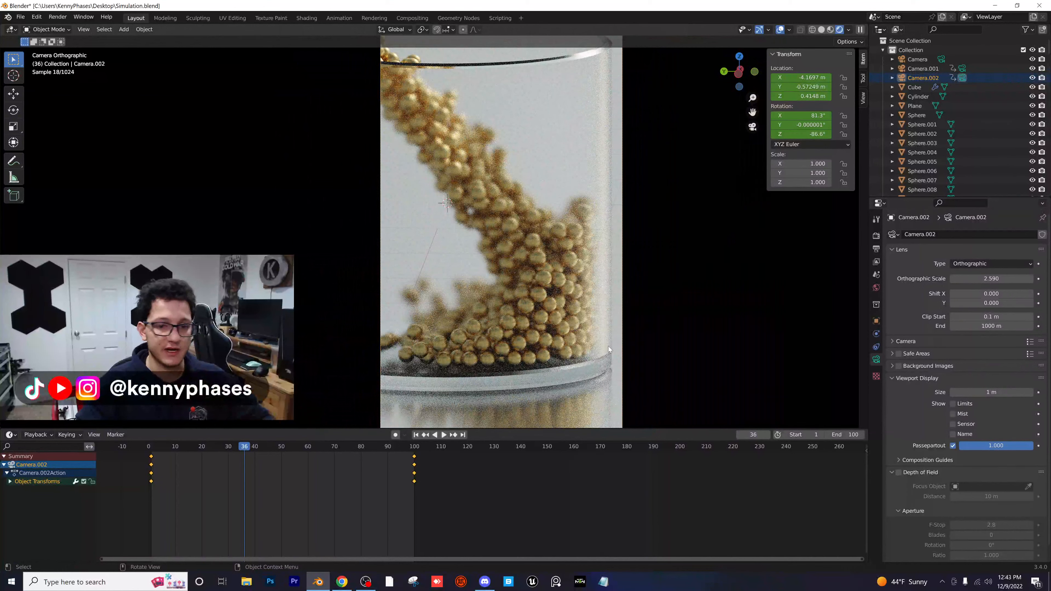
key(ctrl+s)
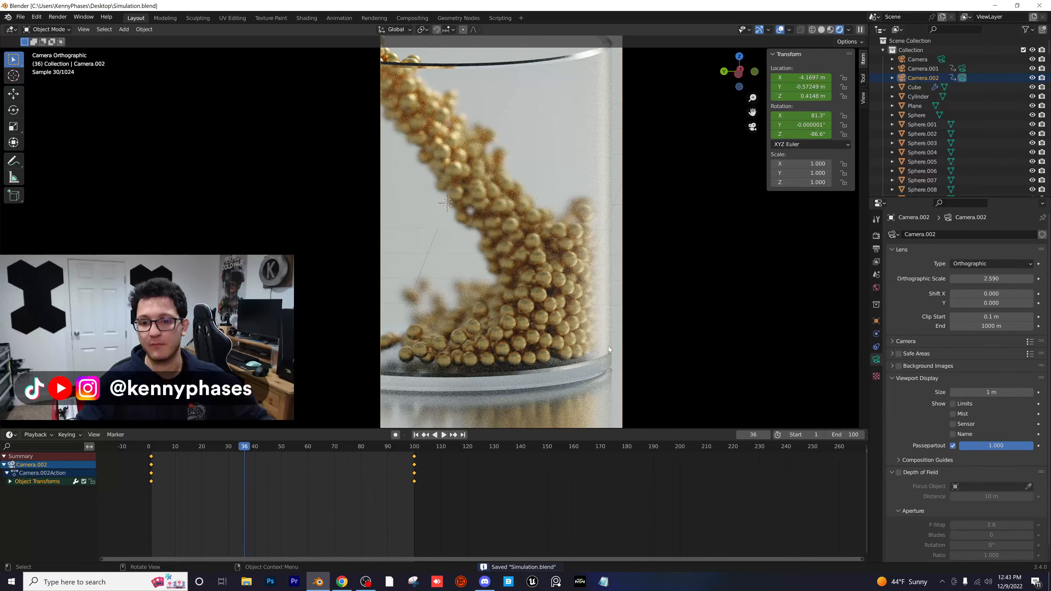